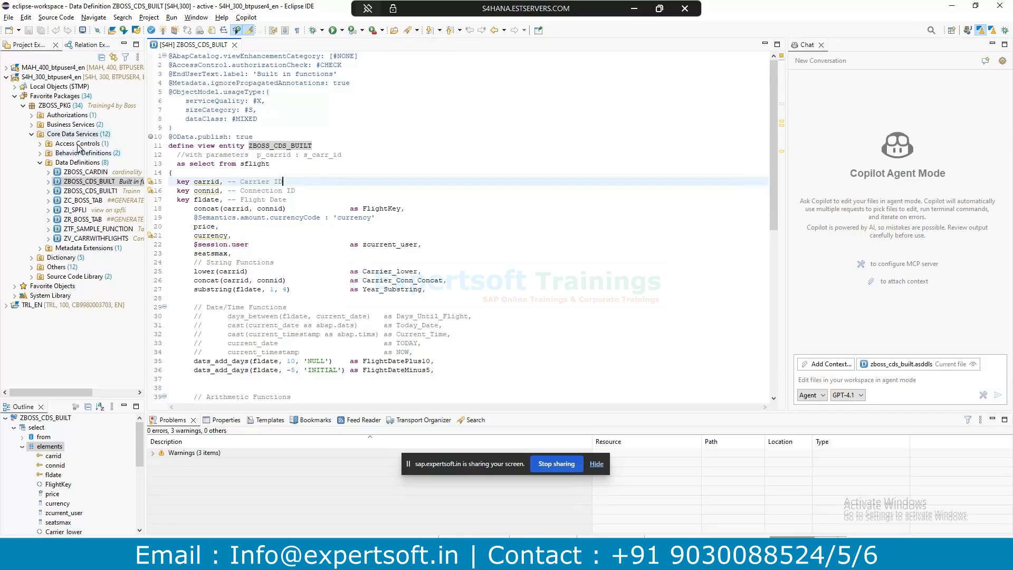
Expand Access Controls in ZBOSS_PKG to show ZBOSS_ACCS_TEST, then focus the ZBOSS_CDS_BUILT editor.
left_click(40, 144)
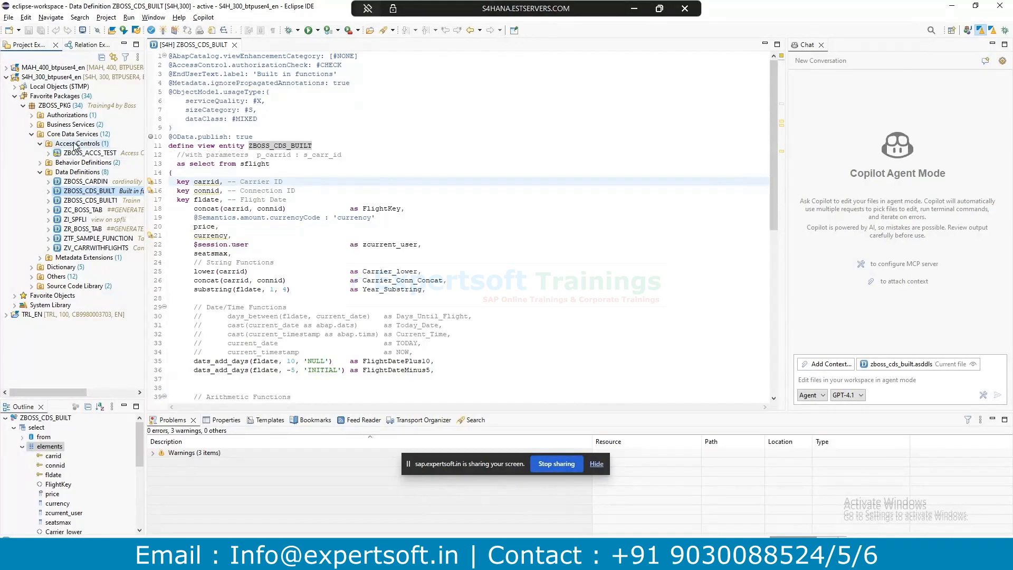
left_click(336, 178)
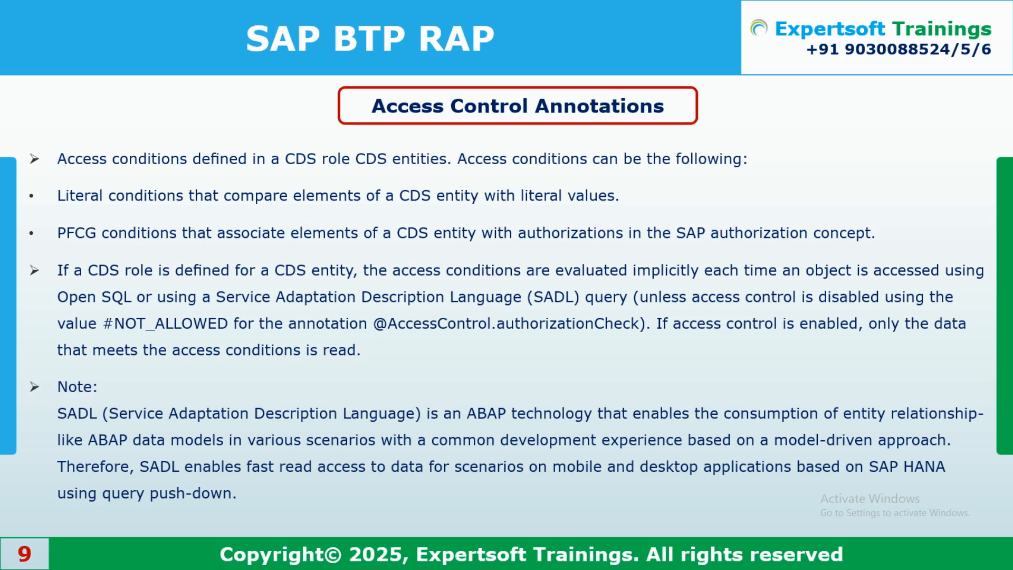
Advance to the EndUserText Annotations slide and compare the label with the 'Built in functions' description.
key("Right")
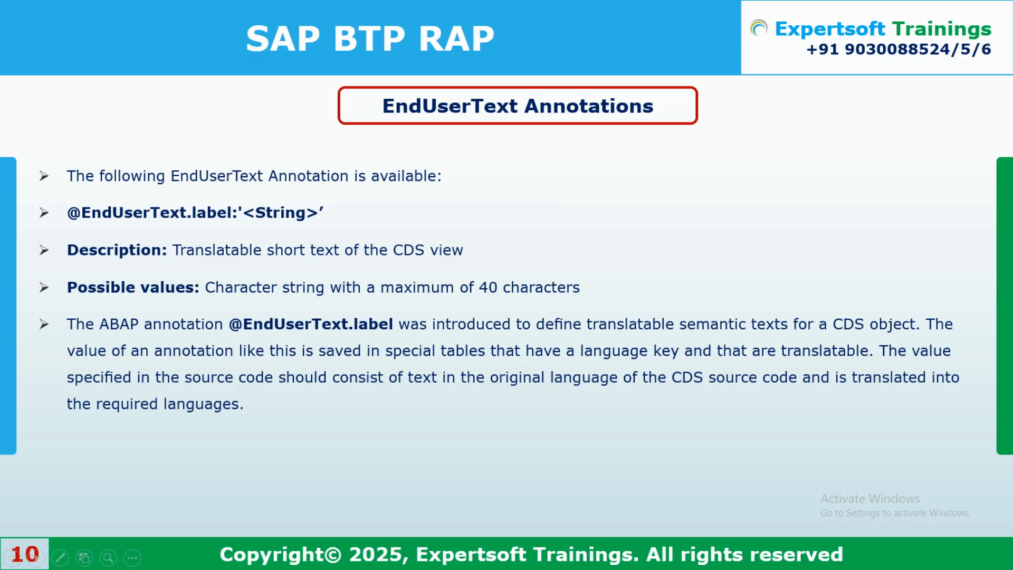
key("alt+Tab")
left_click_drag(185, 74, 338, 74)
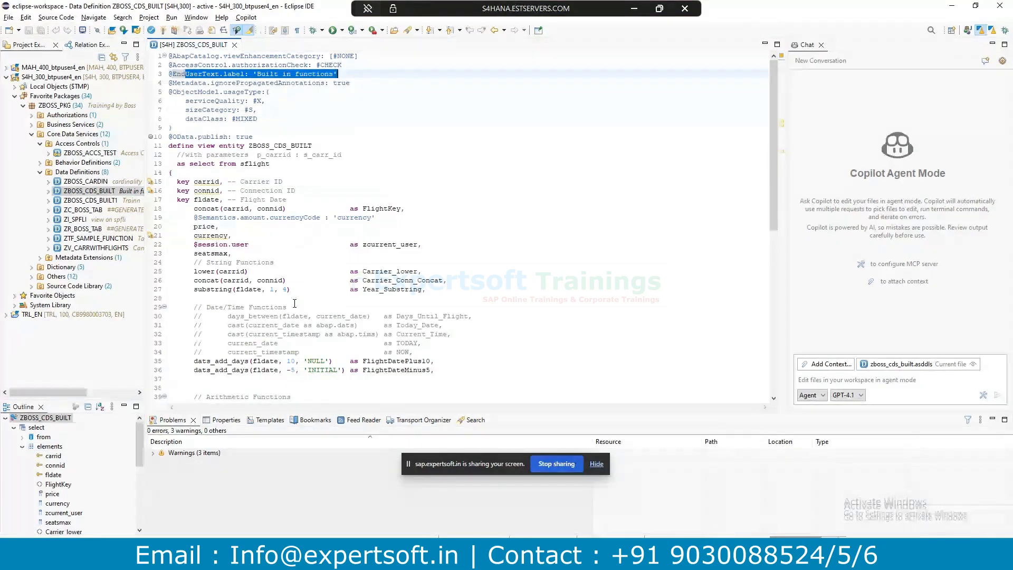
left_click(220, 421)
left_click_drag(461, 465, 505, 355)
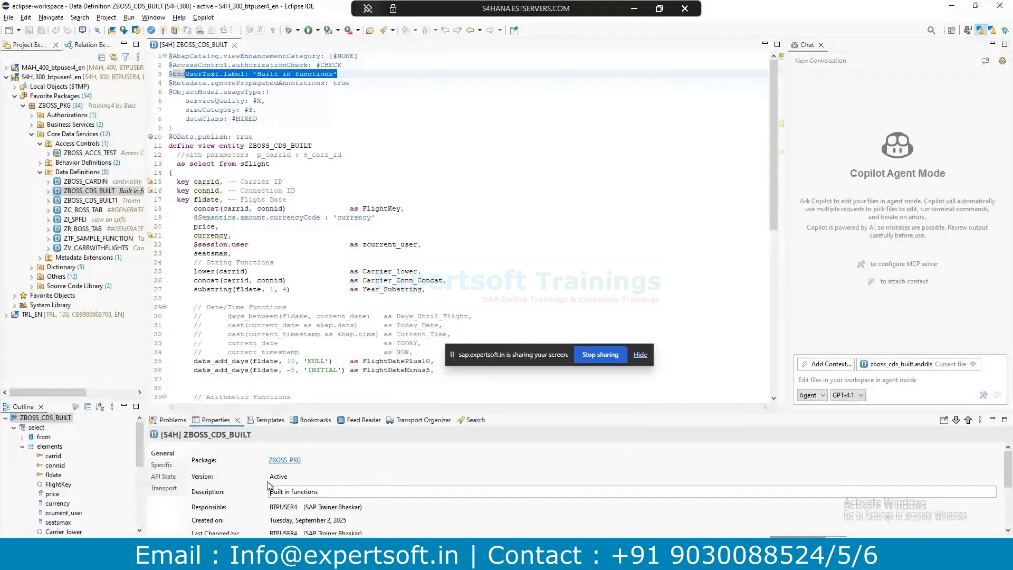
key("ctrl+a")
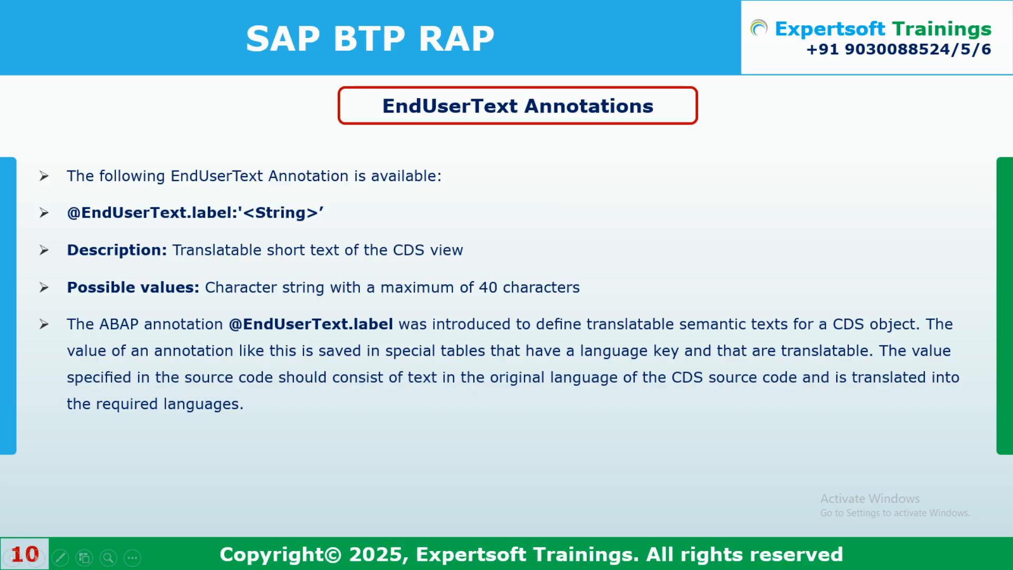
Advance to the next slide, then minimize the browser and return to the ZBOSS_CDS_BUILT source.
key("Right")
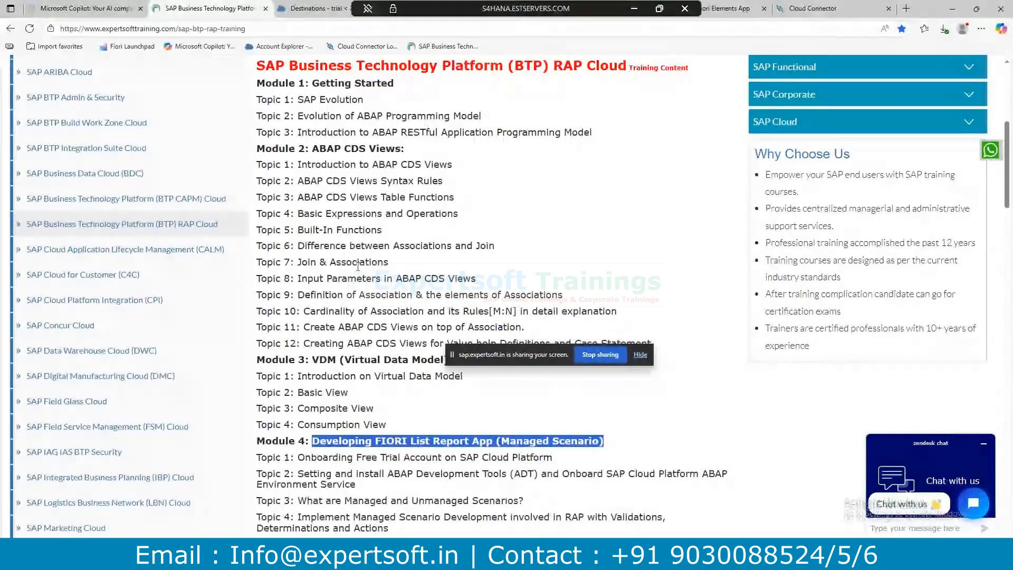
scroll(359, 258, "down", 2)
left_click(410, 293)
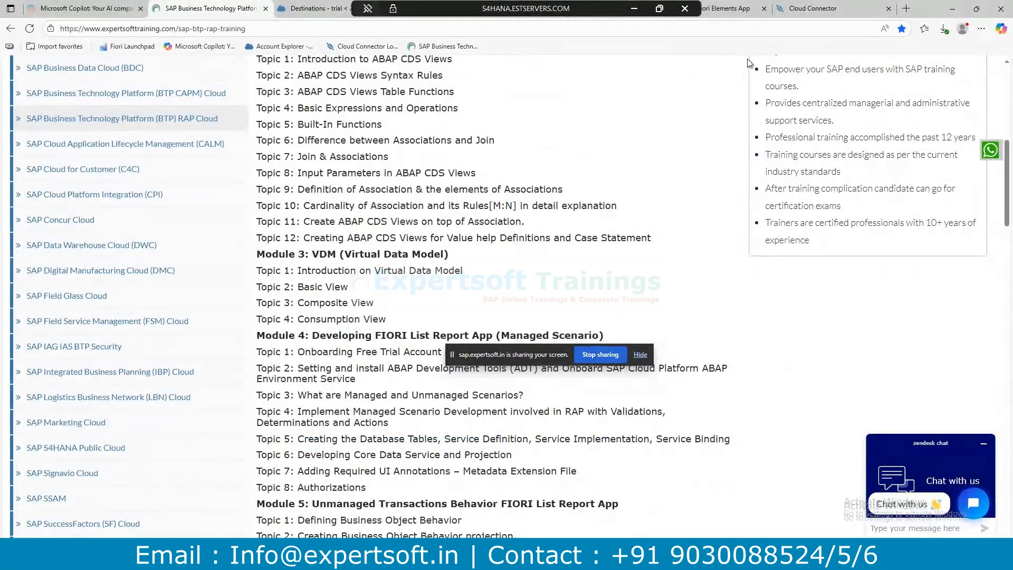
left_click(952, 9)
left_click(299, 180)
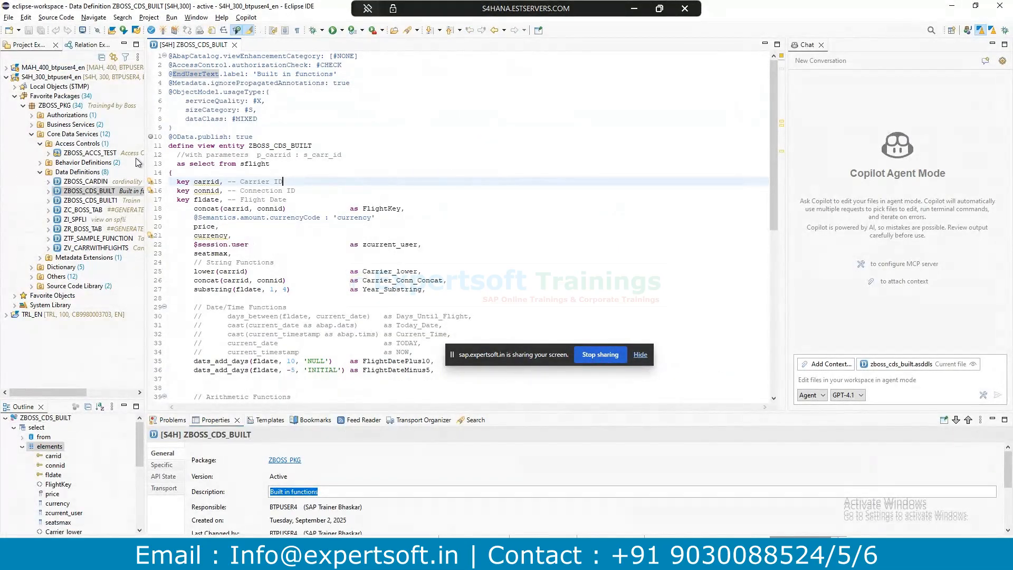
Check the 3 Problems warnings, open ZBOSS_ACCS_TEST, and inspect ZBOSS_CDS_BUILT's define view entity line.
left_click_drag(526, 349, 558, 382)
left_click(172, 420)
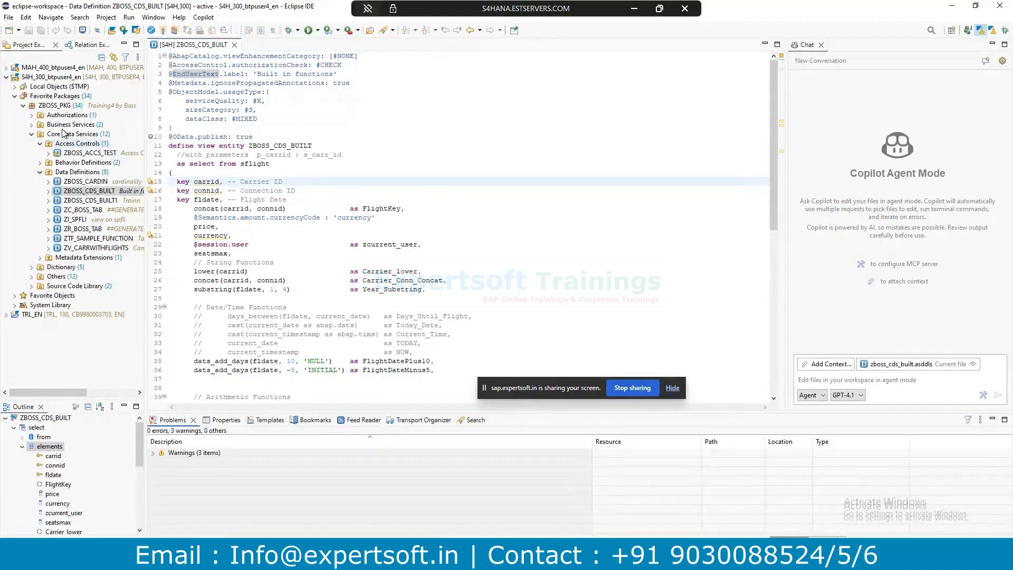
left_click(78, 153)
double_click(79, 152)
left_click_drag(536, 389, 579, 405)
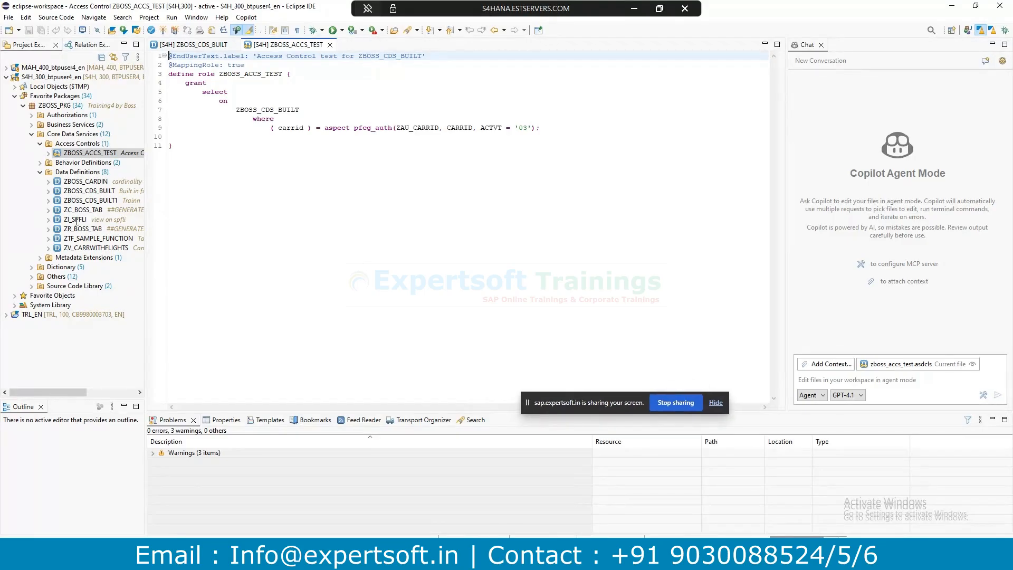
double_click(84, 191)
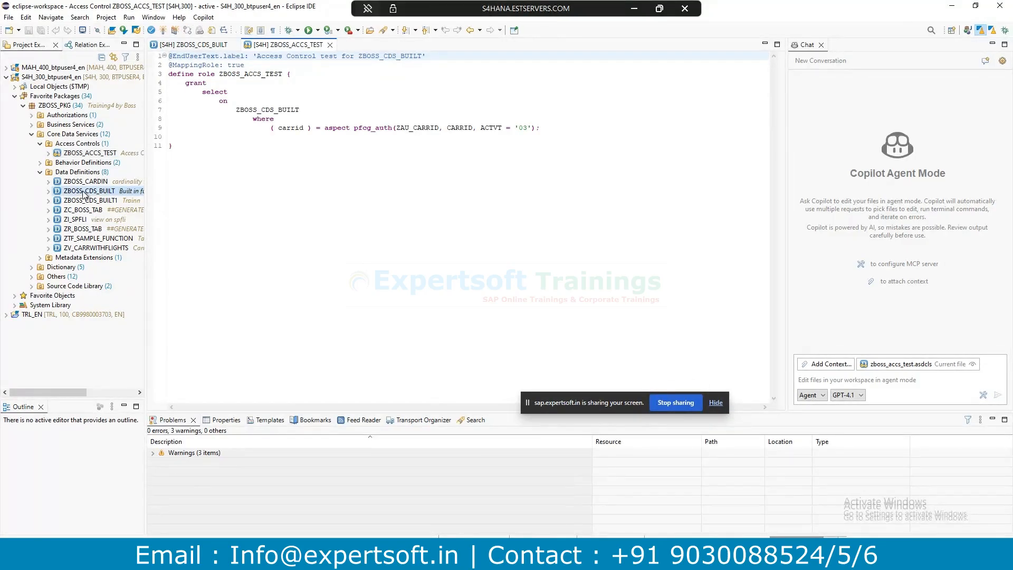
left_click_drag(183, 152, 224, 146)
left_click(189, 147)
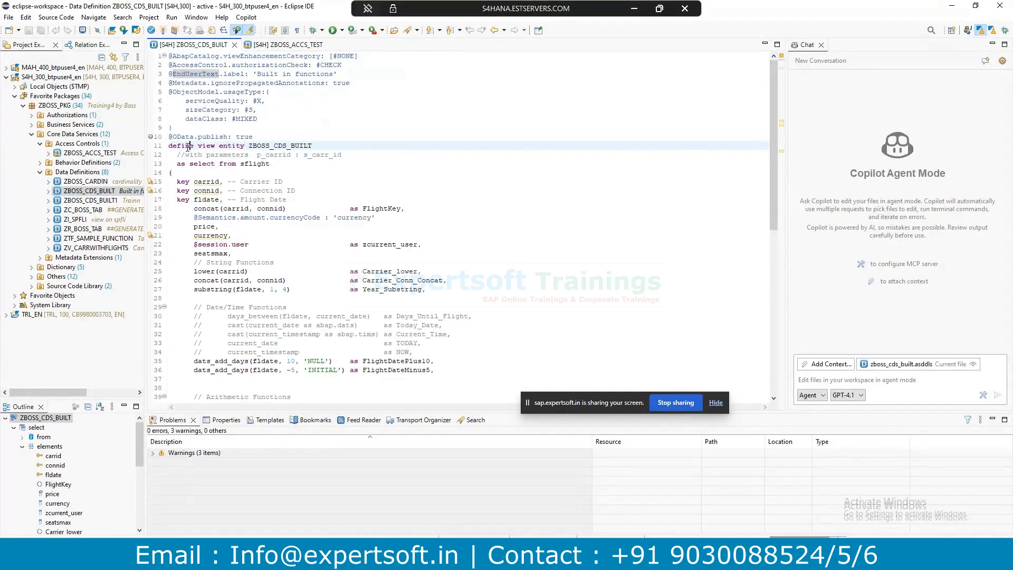
left_click(244, 146, "shift")
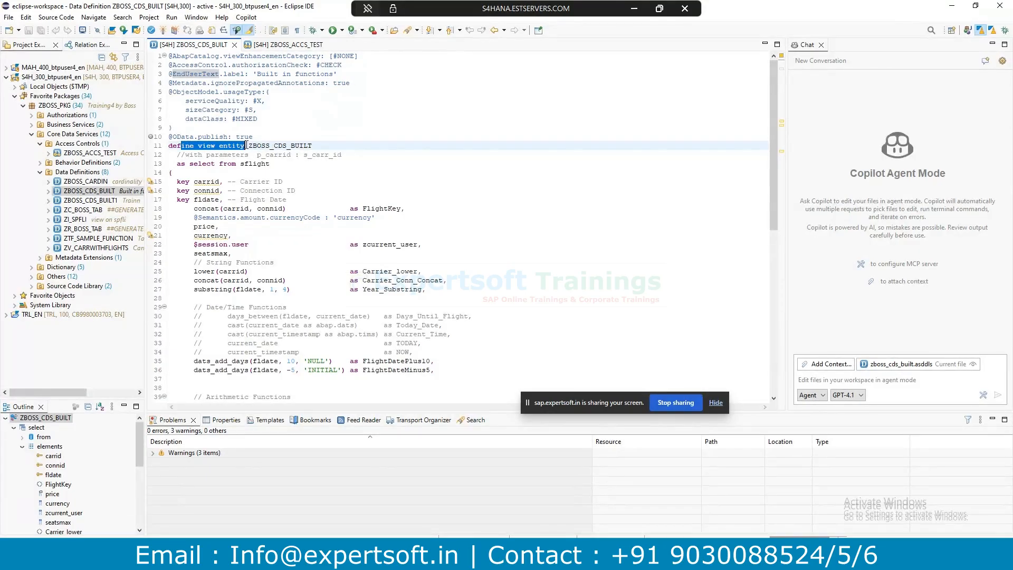
Review ZBOSS_ACCS_TEST's define role and grant select block with pfcg_auth(ZAU_CARRID, CARRID, ACTVT) on carrid.
double_click(75, 154)
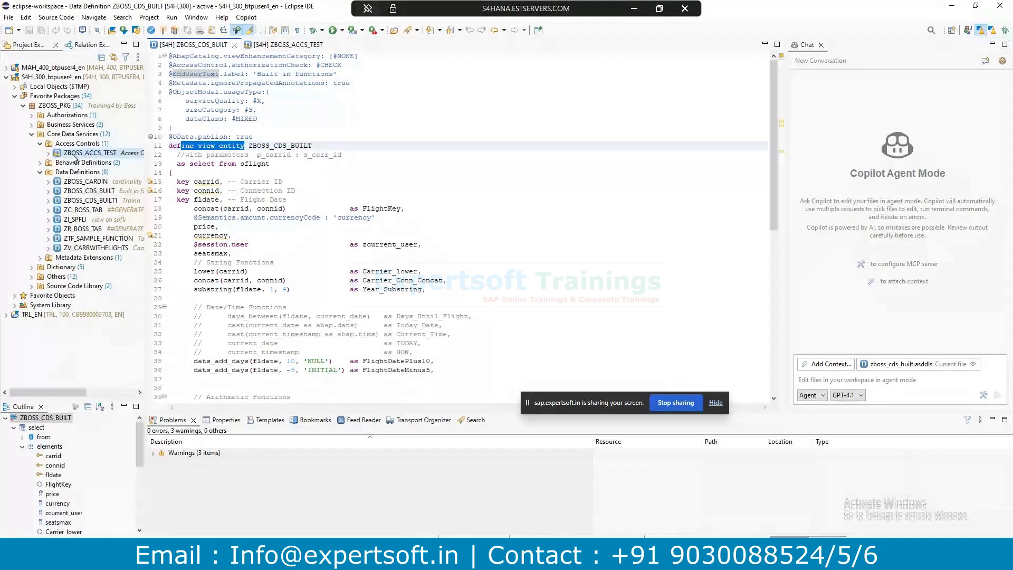
left_click_drag(173, 74, 282, 74)
left_click_drag(189, 82, 174, 146)
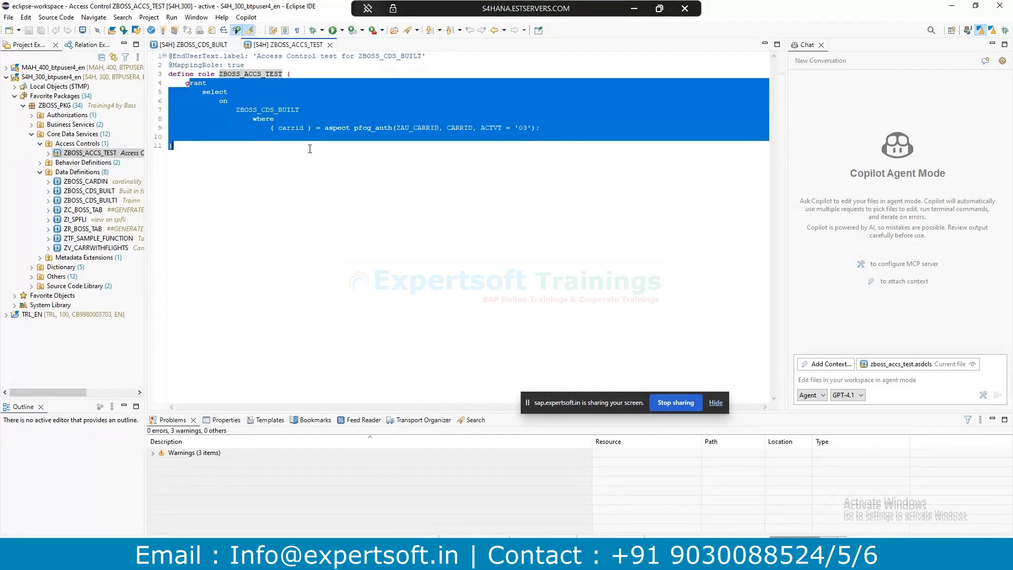
left_click(291, 128)
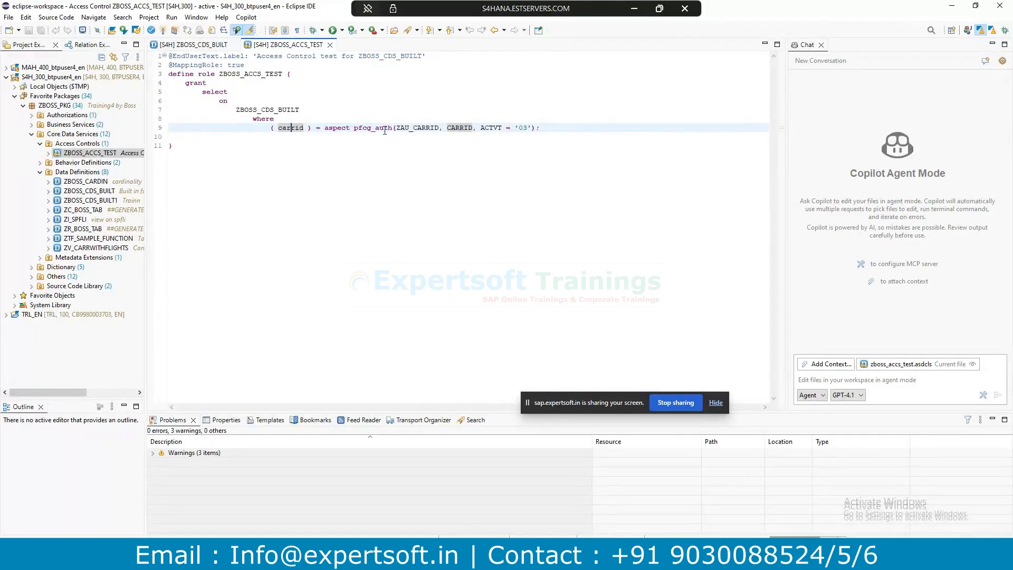
left_click_drag(396, 128, 521, 128)
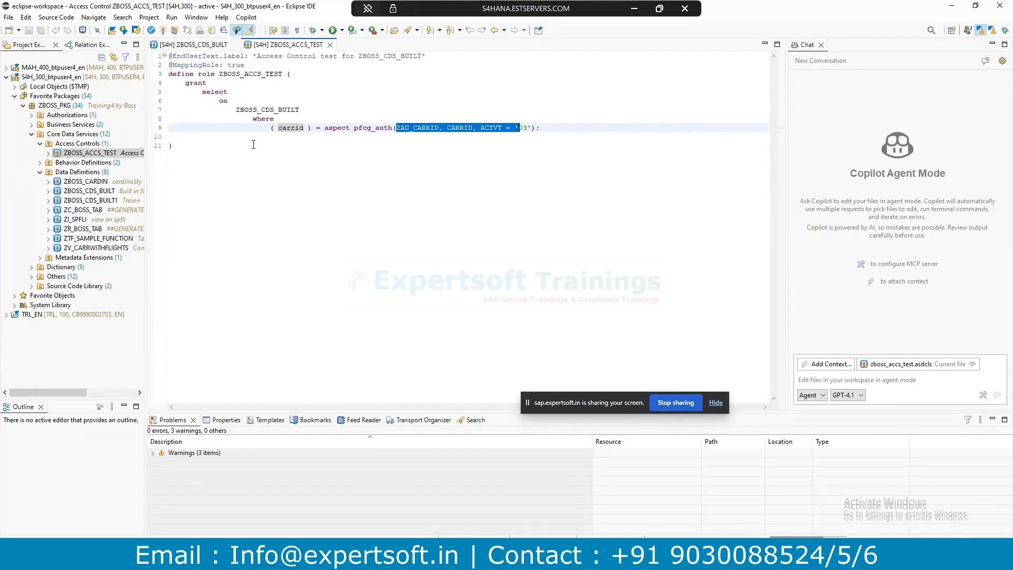
left_click(293, 156)
left_click(196, 45)
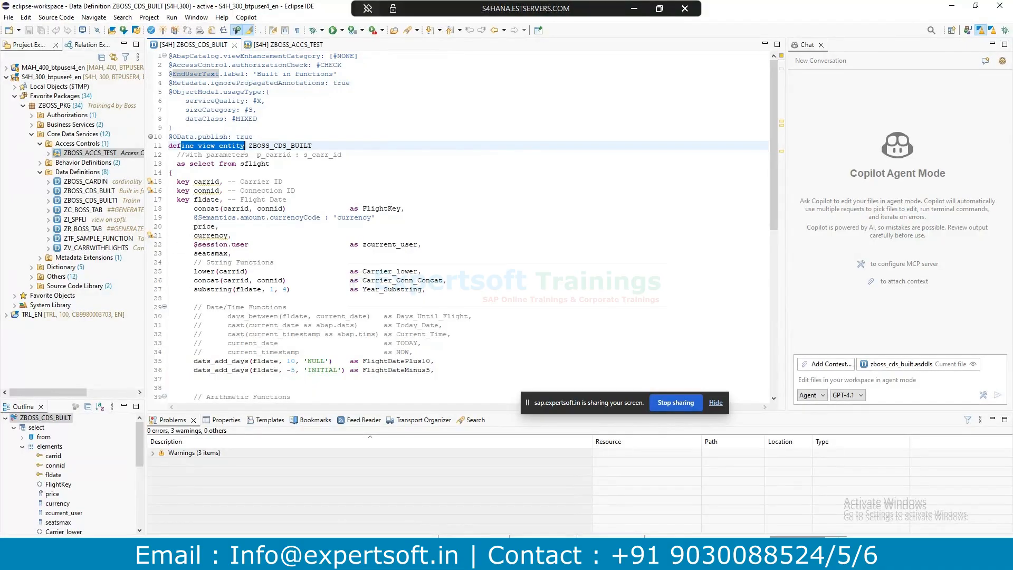
left_click_drag(342, 65, 317, 64)
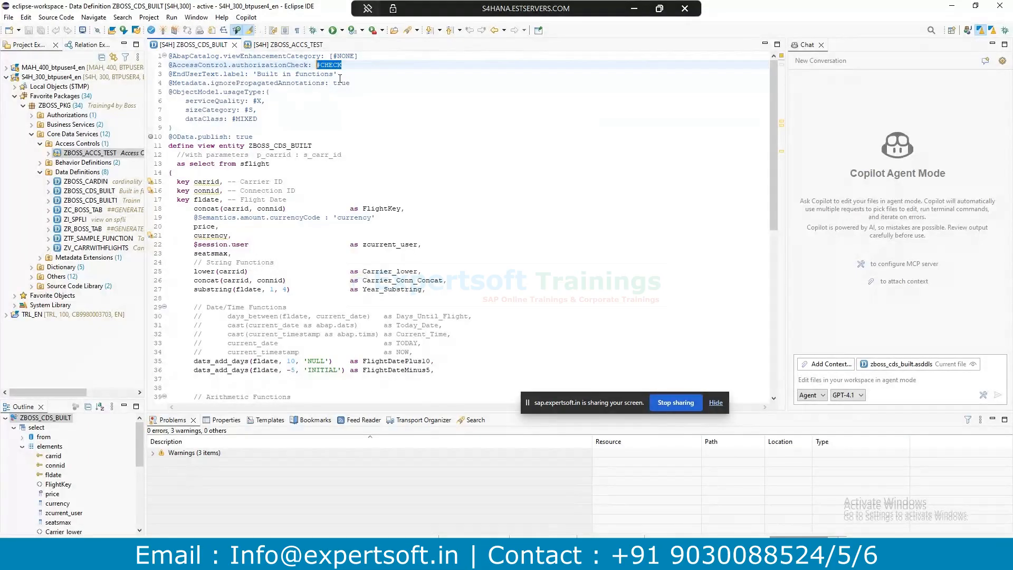
double_click(320, 65)
left_click_drag(319, 65, 316, 64)
Display role ZBOSS_ROLE in PFCG and review its Menu and Authorizations tabs.
mouse_move(327, 553)
left_click(584, 525)
left_click(45, 56)
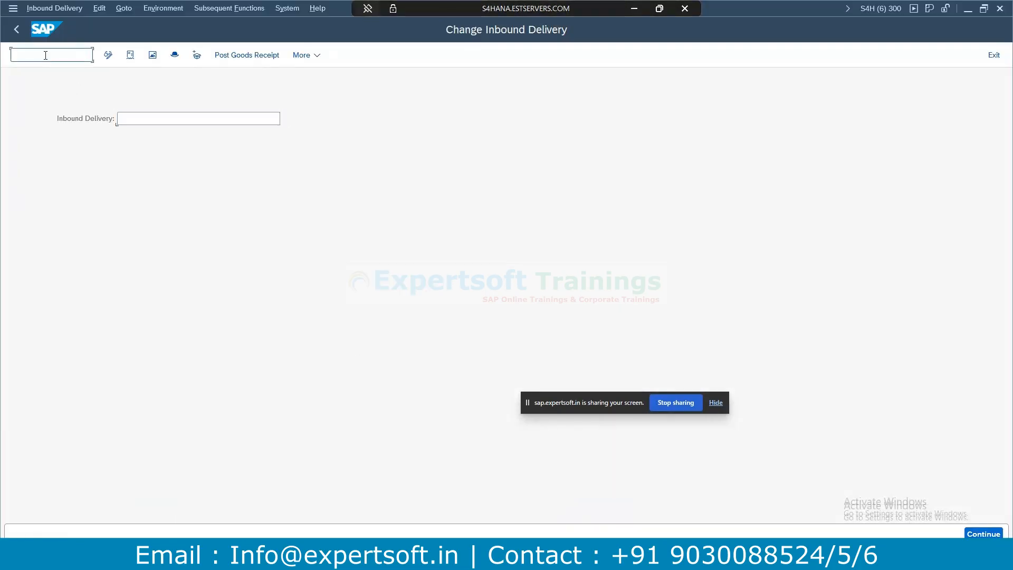
type("/npfcg")
key("Return")
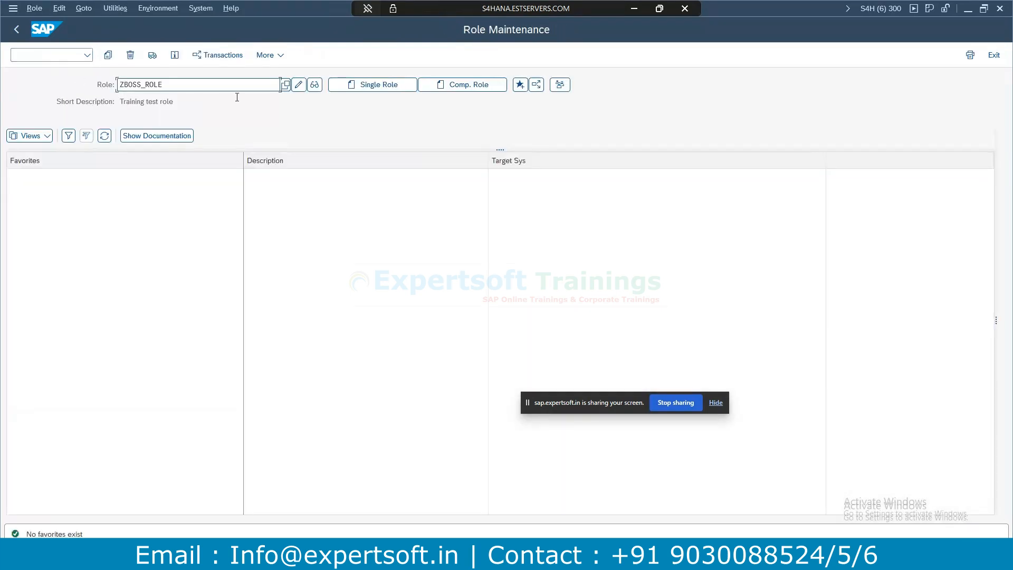
left_click_drag(199, 83, 73, 84)
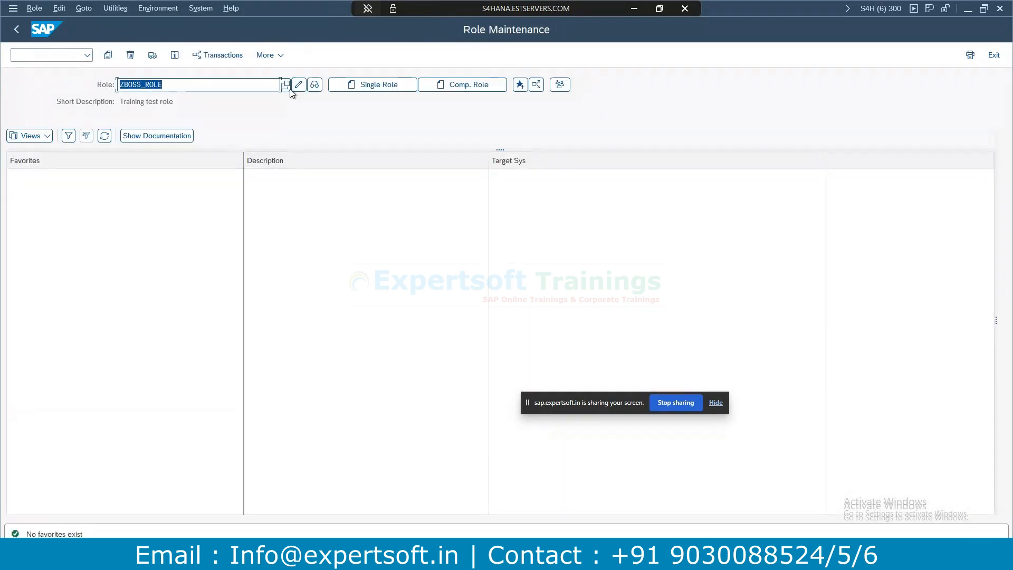
left_click(315, 84)
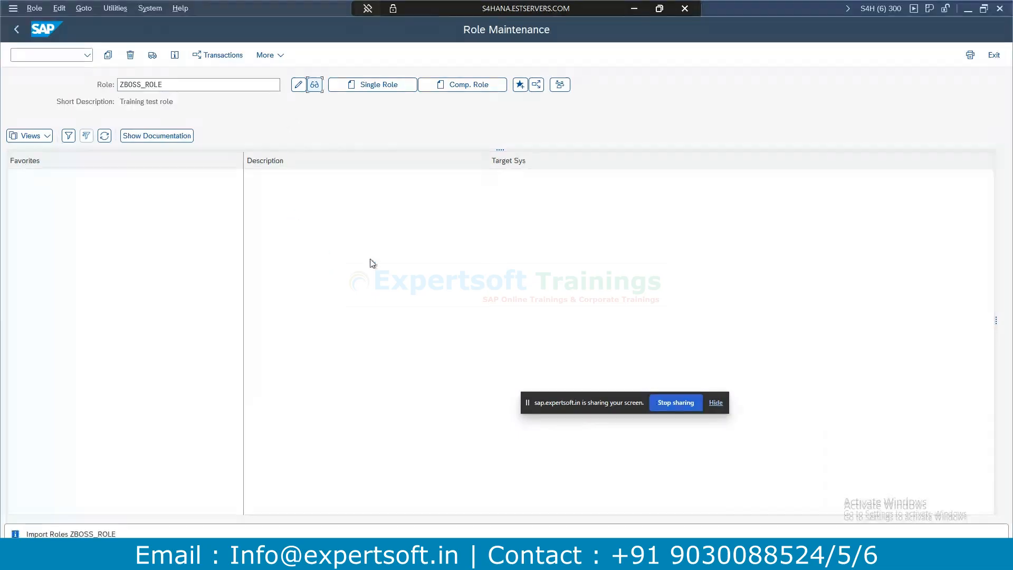
left_click(103, 172)
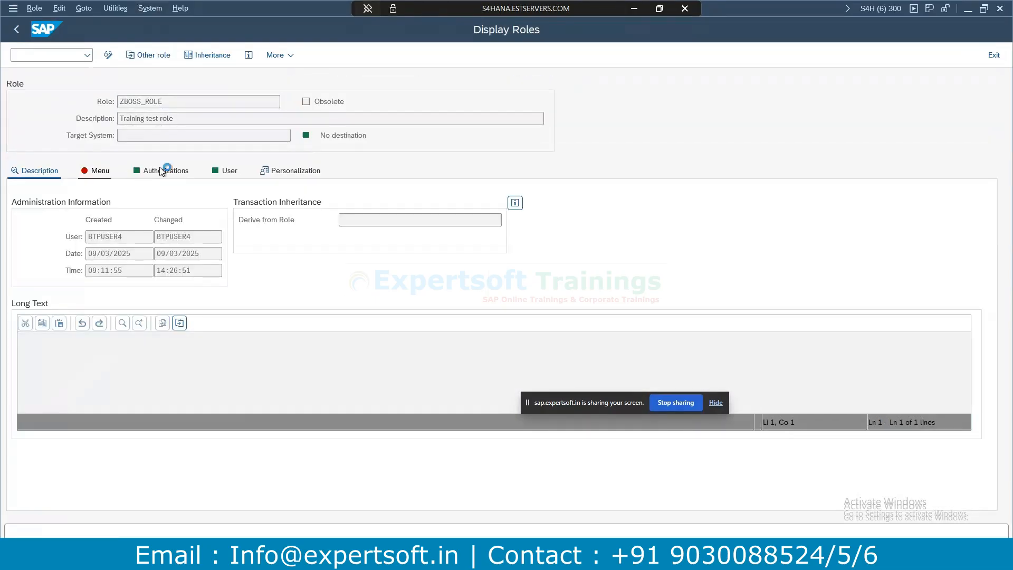
left_click(162, 172)
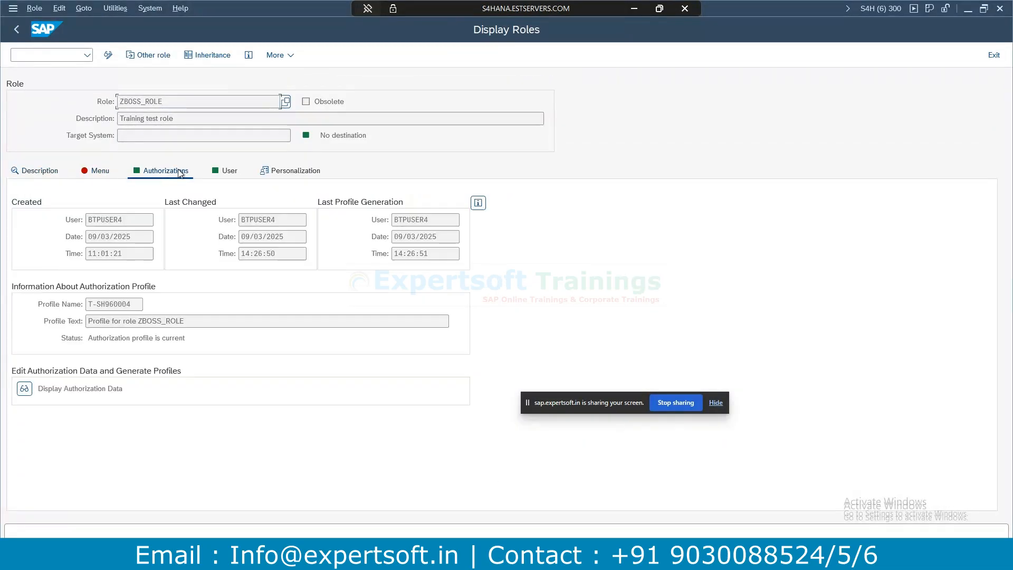
Open Authorization Object Maintenance (SU21) in a new session.
left_click(43, 52)
type("/osu21")
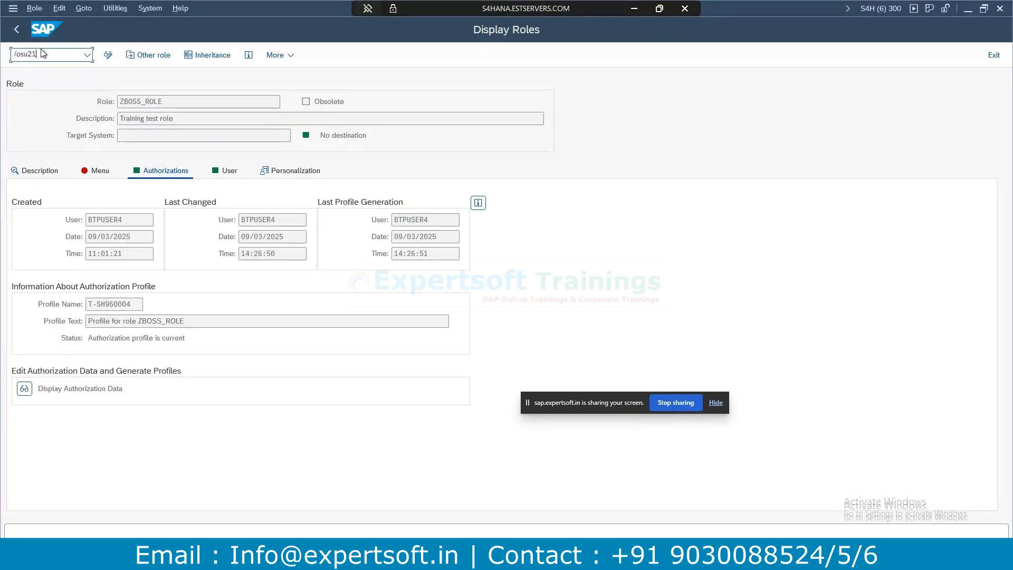
key("Return")
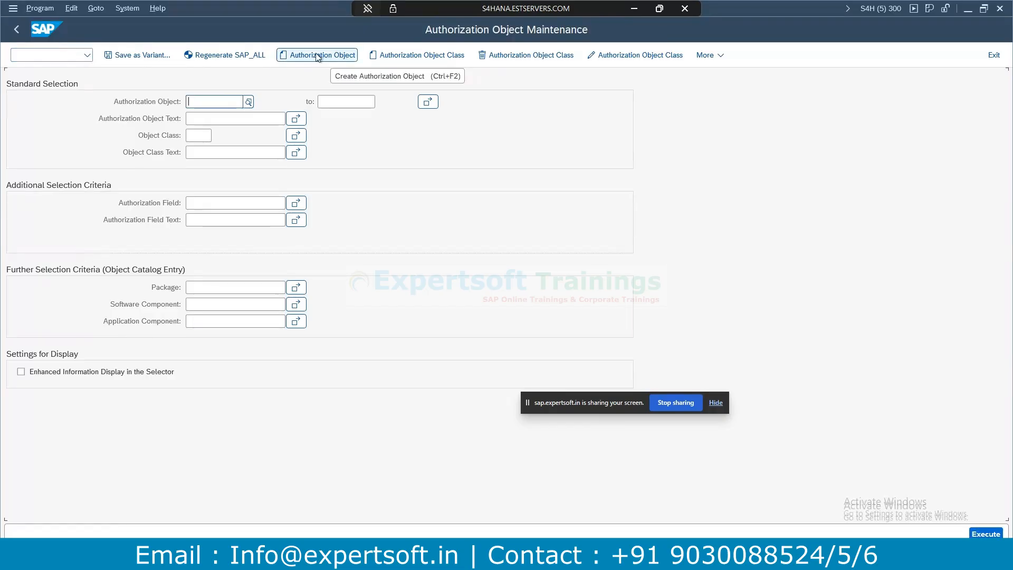
Enter zau_carrid as the authorization object on the SU21 selection screen.
type("zau_carrid")
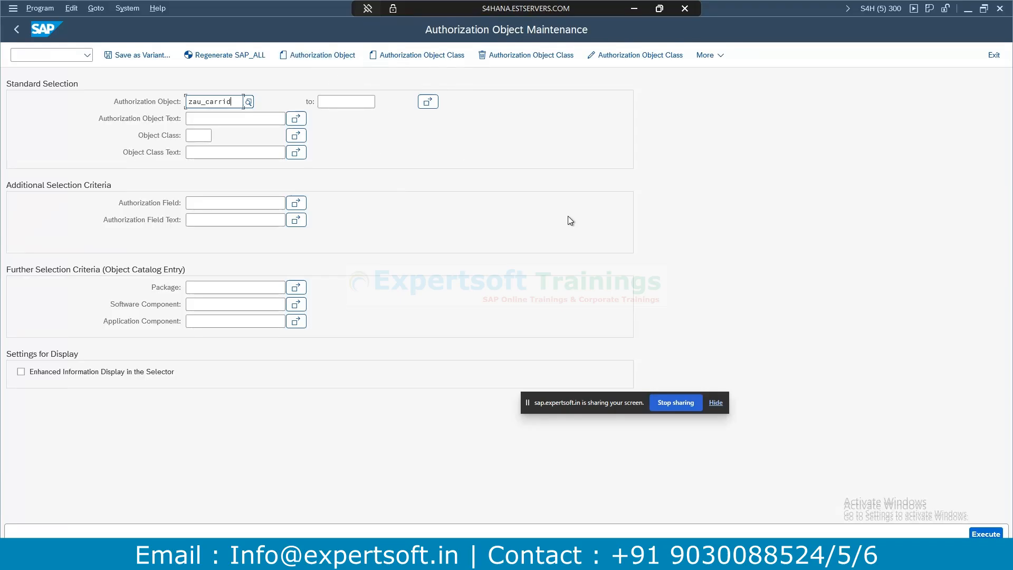
left_click(994, 535)
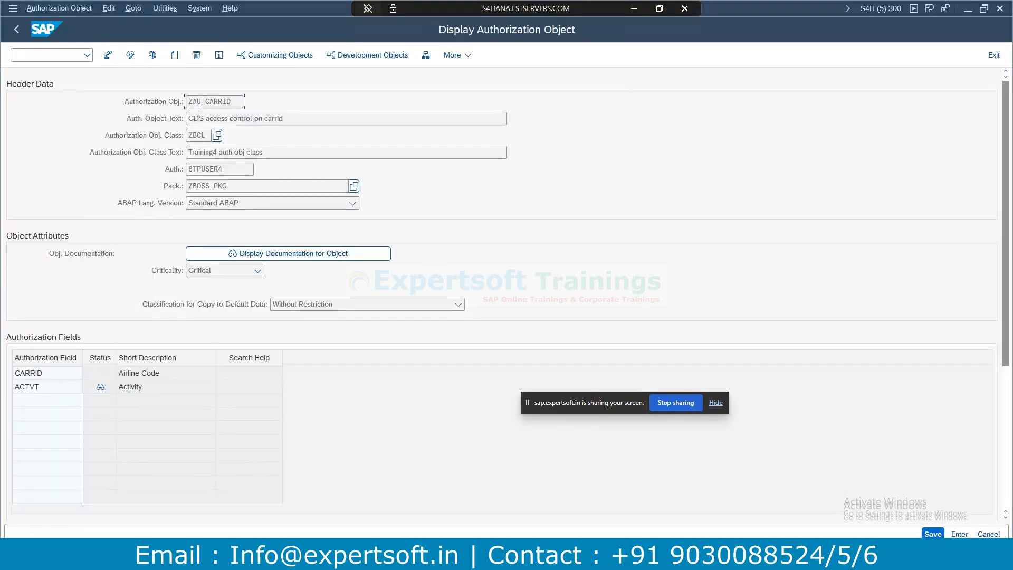
double_click(211, 136)
left_click(250, 187)
left_click_drag(230, 168, 192, 169)
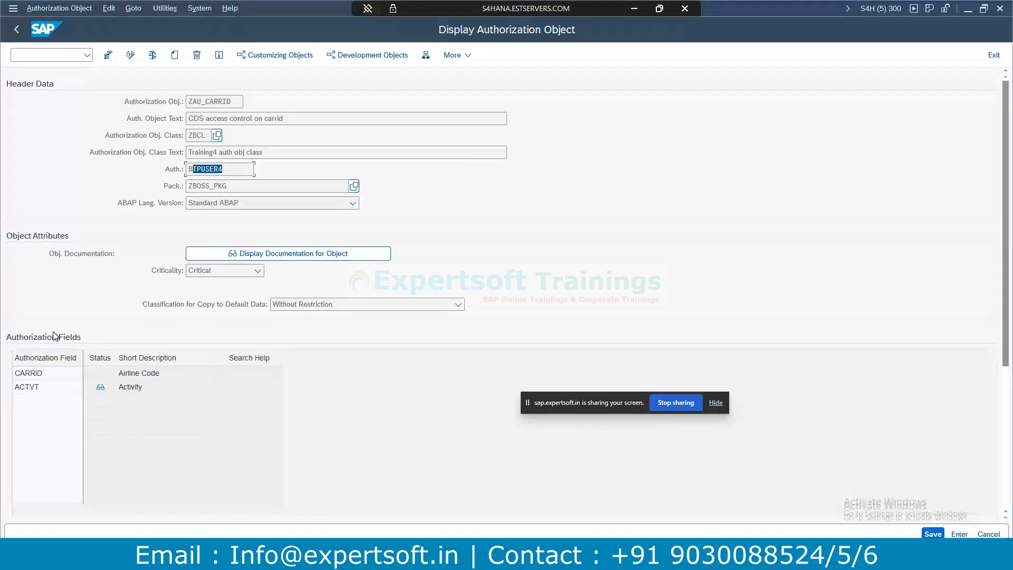
left_click_drag(232, 99, 184, 103)
left_click(45, 373)
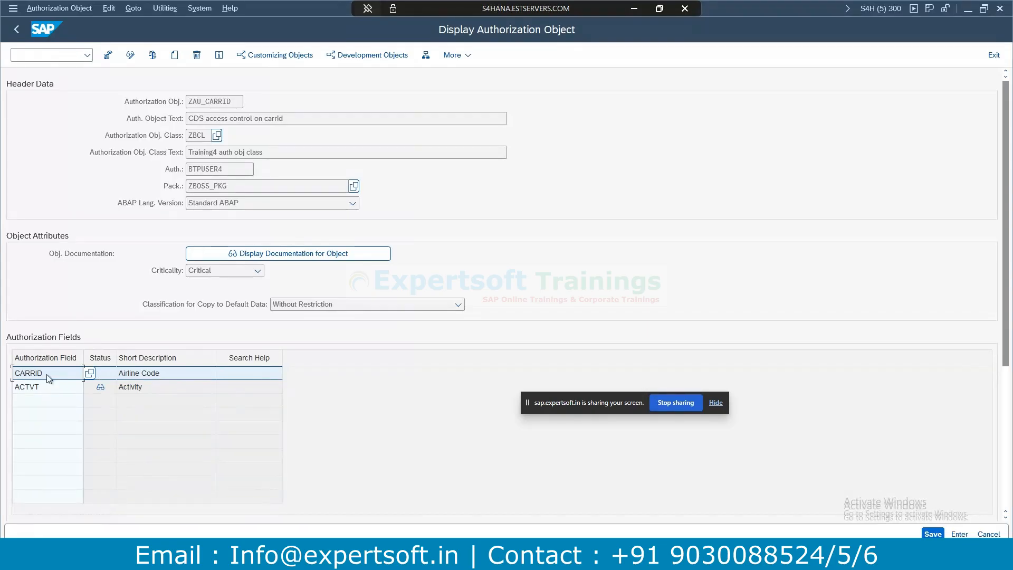
left_click(36, 392)
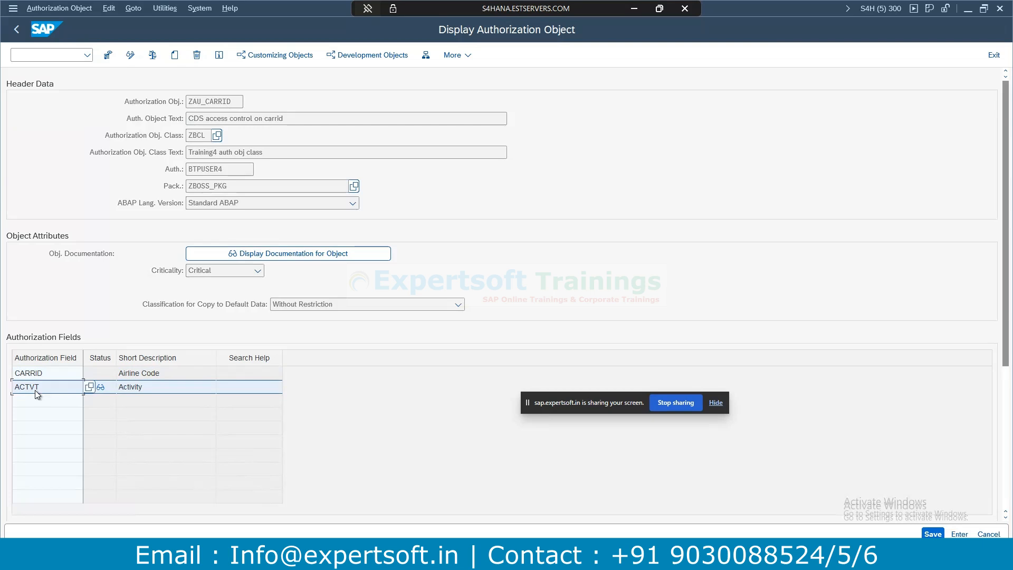
left_click(150, 388)
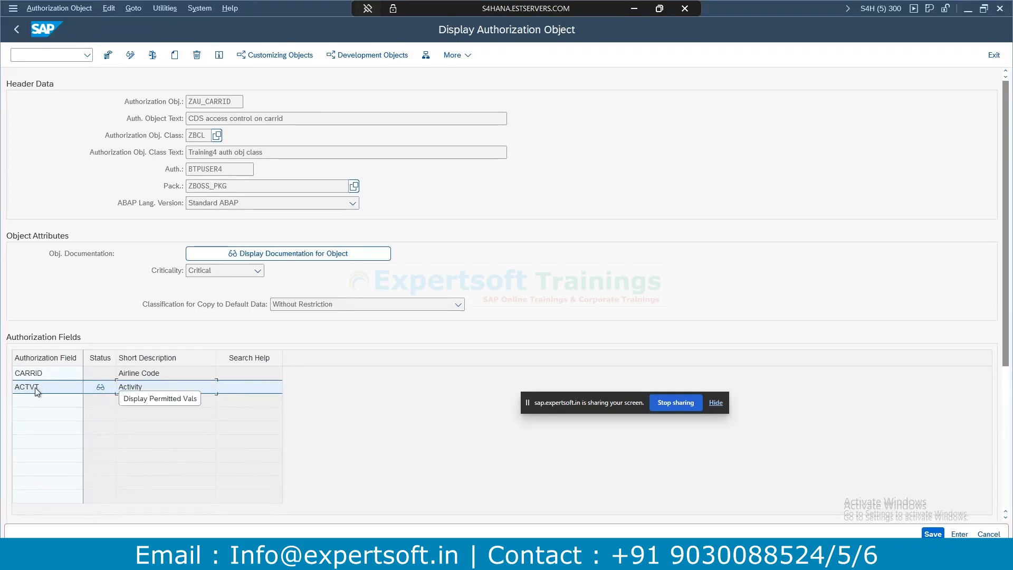
Review ZAU_CARRID's ACTVT permitted values: 01 Add or Create, 02 Change, 03 Display.
left_click(102, 389)
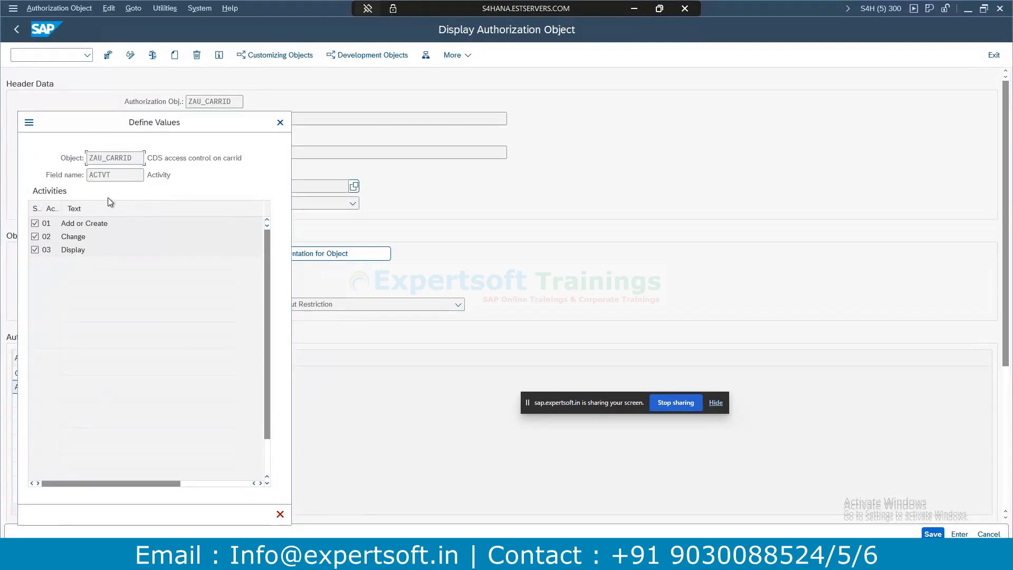
left_click(114, 223)
left_click(82, 238)
left_click(77, 250)
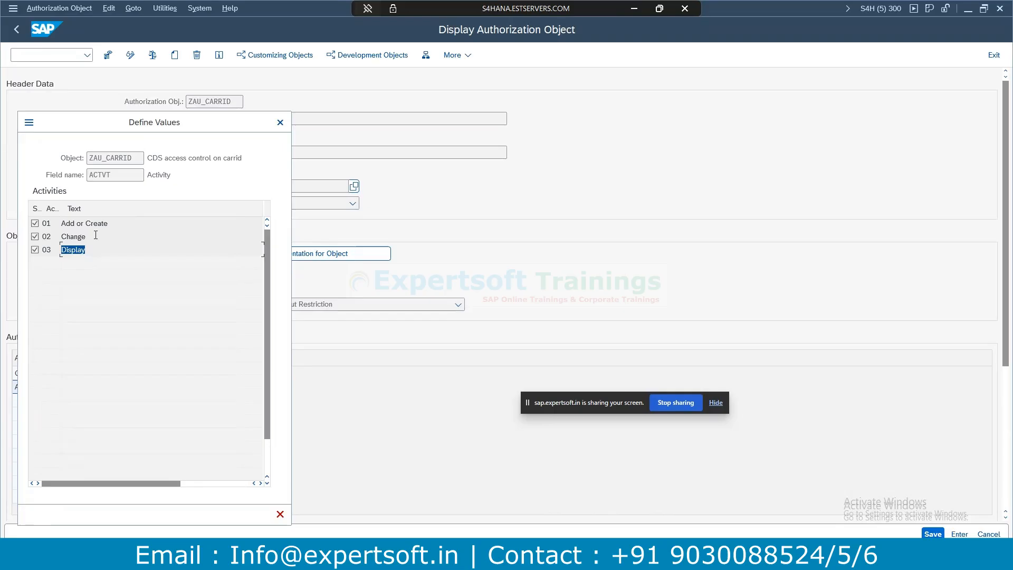
left_click(280, 122)
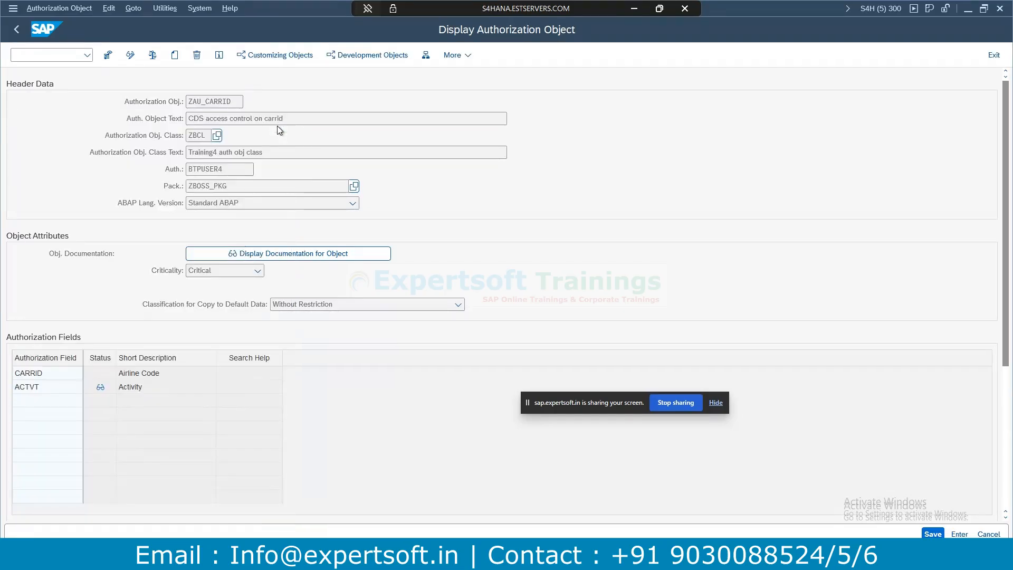
left_click_drag(242, 102, 183, 102)
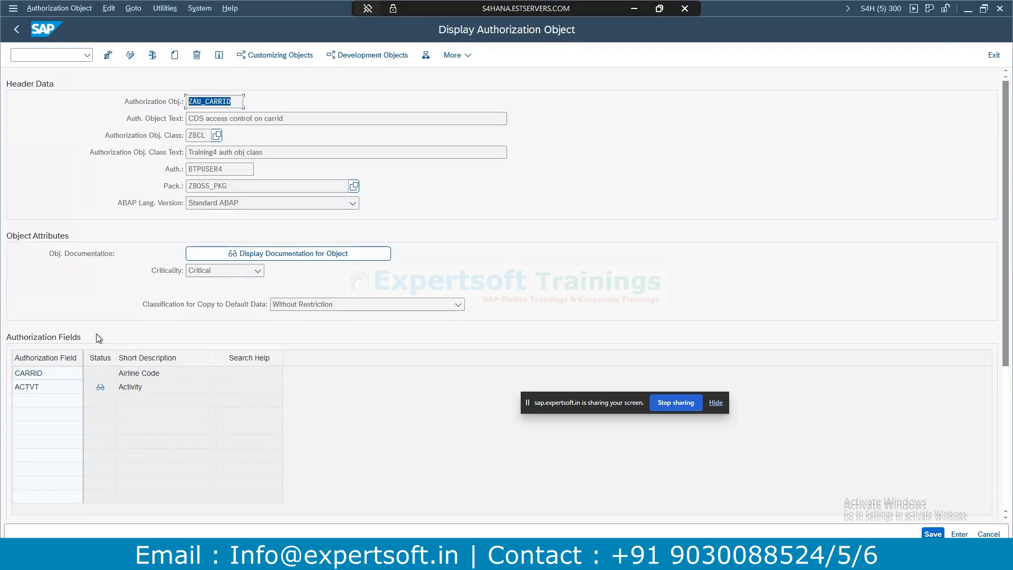
left_click(99, 387)
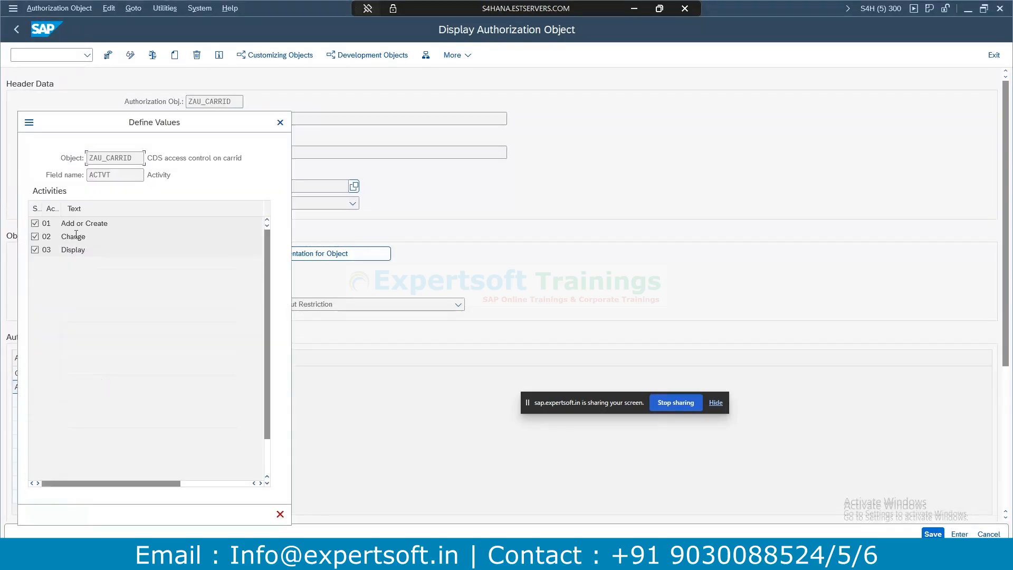
left_click_drag(86, 250, 25, 251)
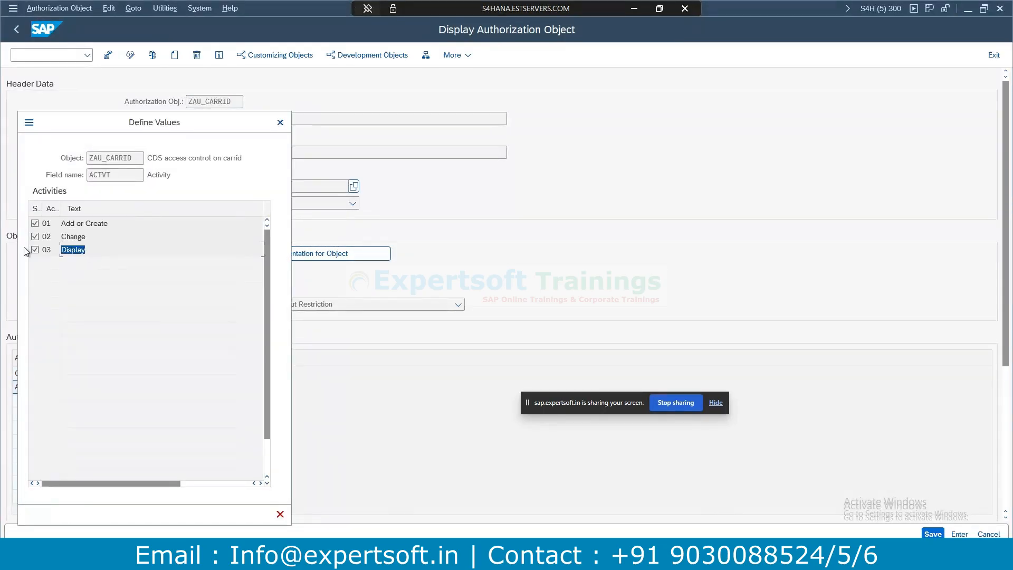
left_click(281, 123)
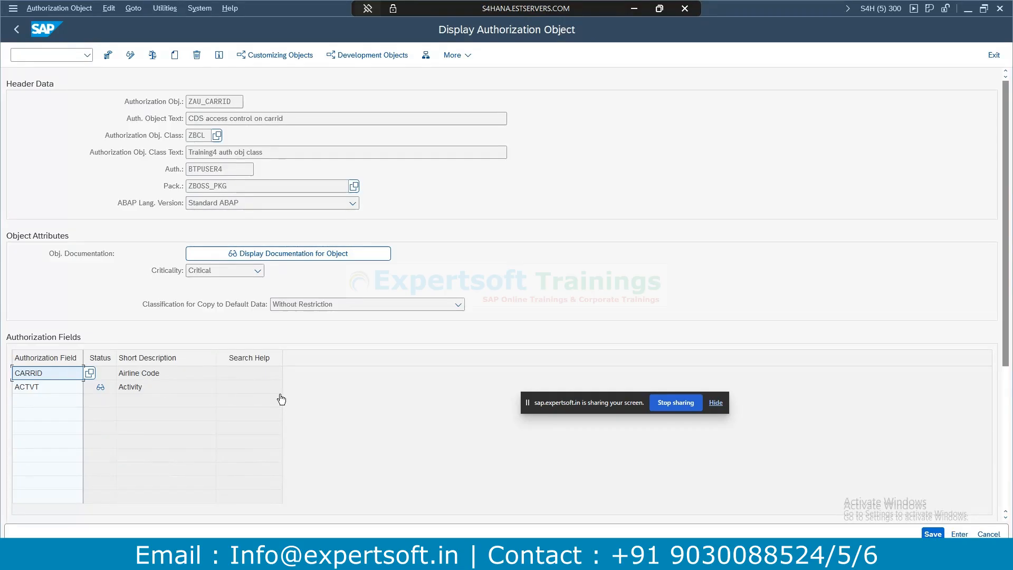
Return to role maintenance with /npfcg.
left_click(47, 54)
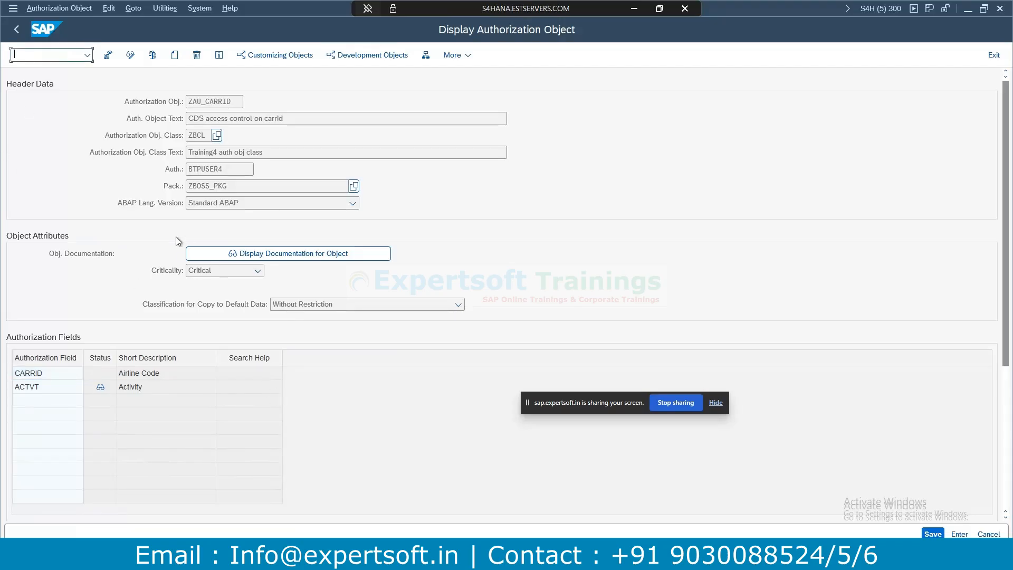
type("/npfcg")
key("Return")
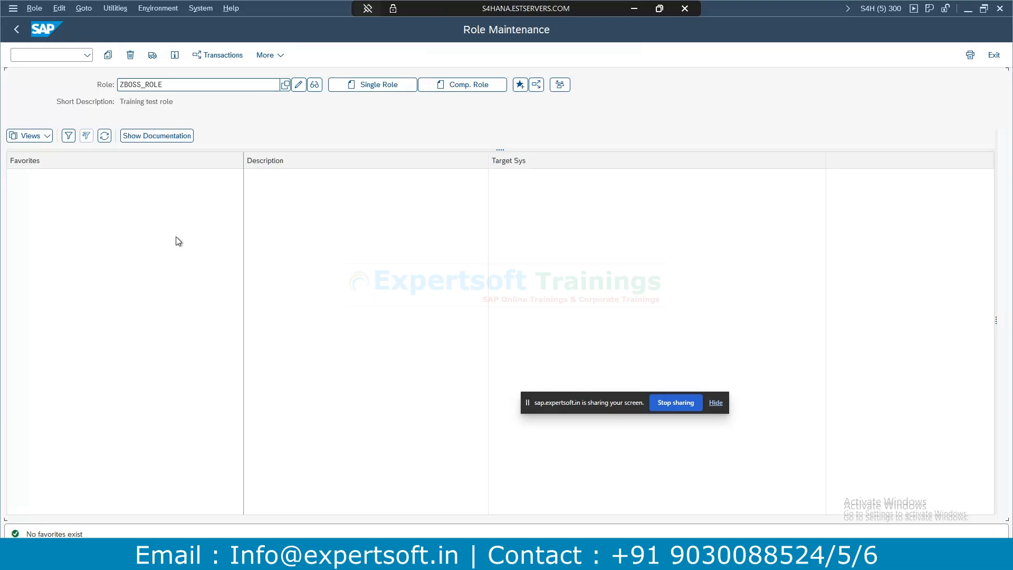
Display ZBOSS_ROLE's authorization data, confirming profile T-SH960004 is current, then go back.
left_click(314, 86)
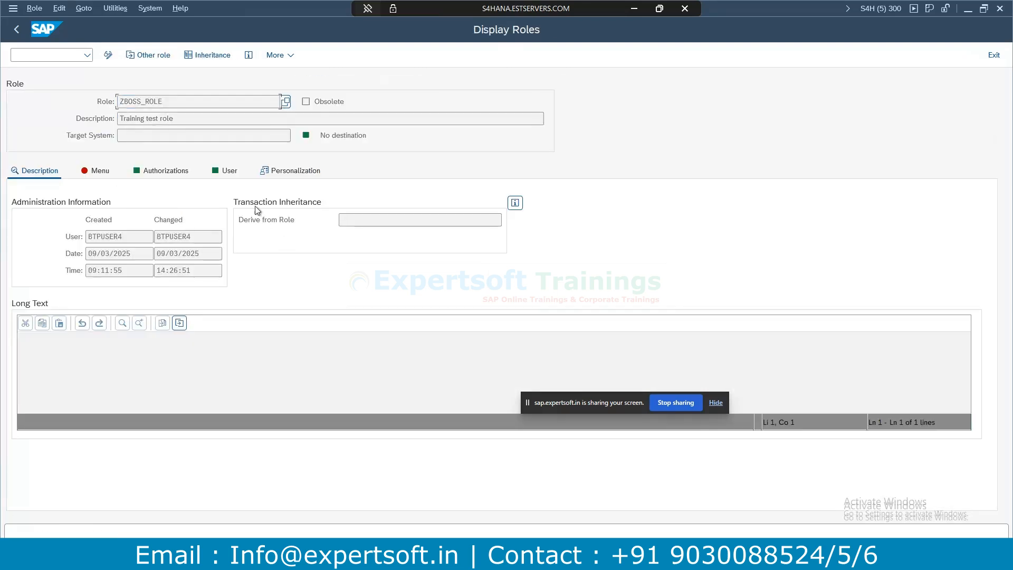
left_click(166, 171)
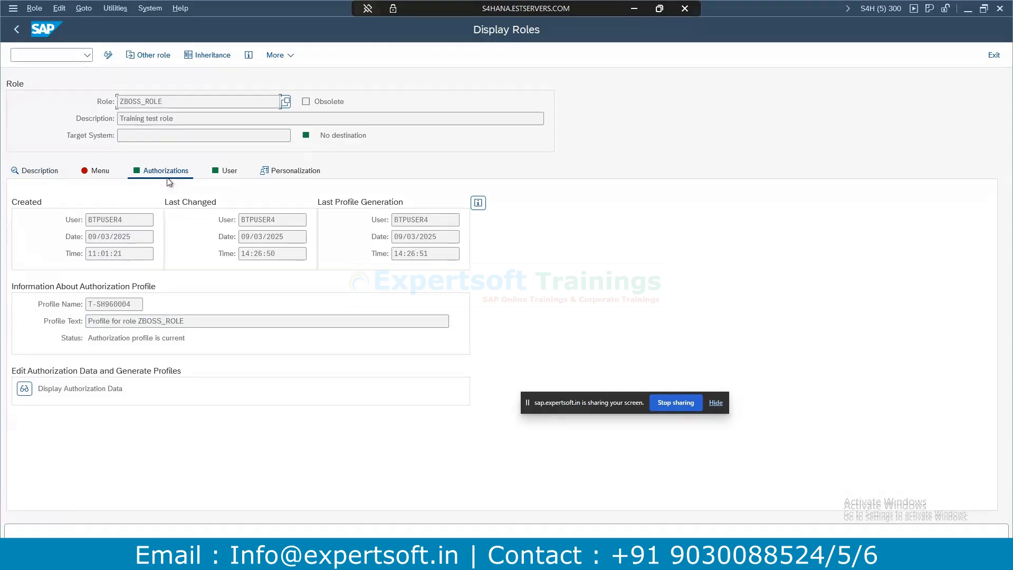
left_click(24, 389)
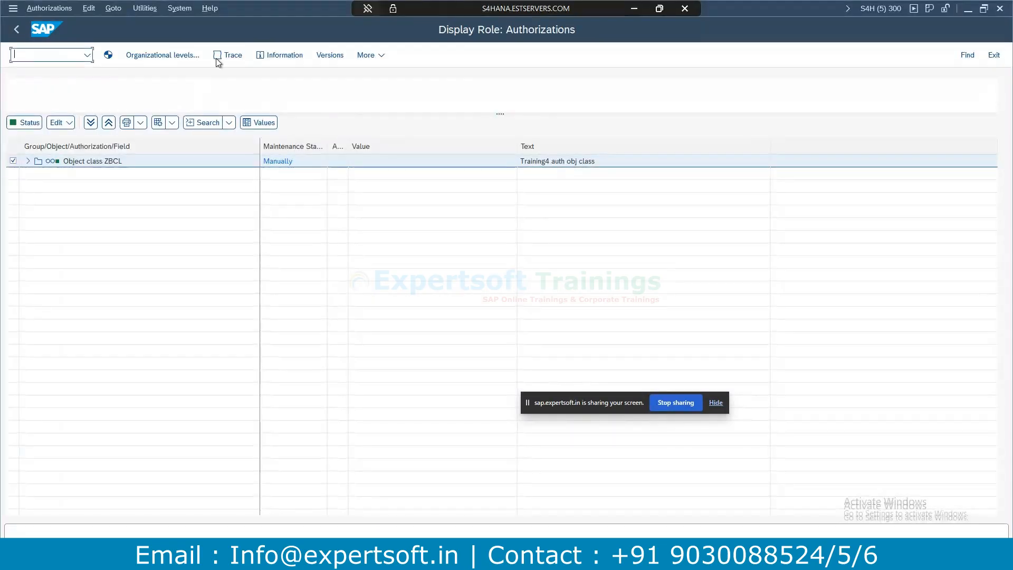
key("F3")
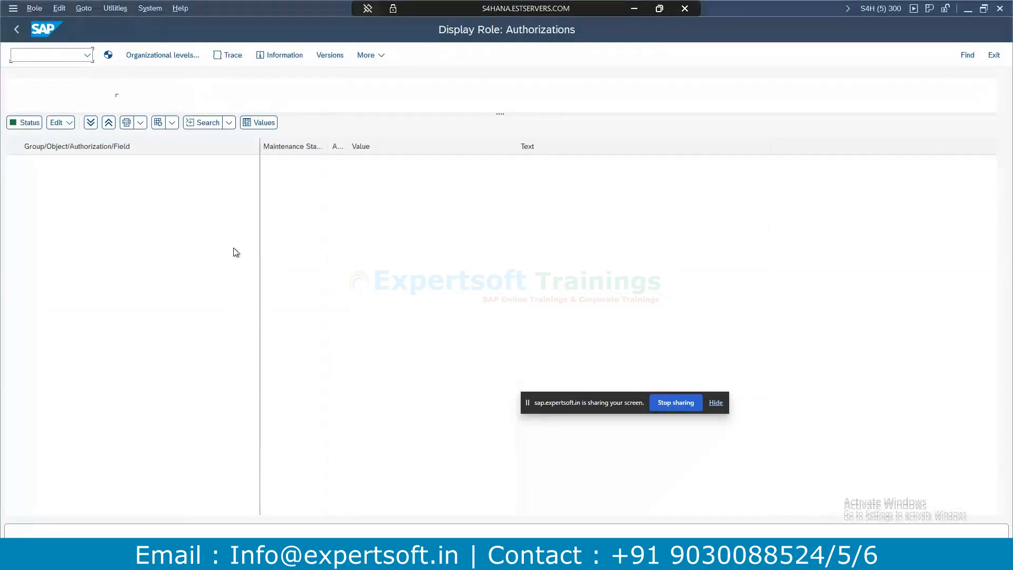
left_click(108, 55)
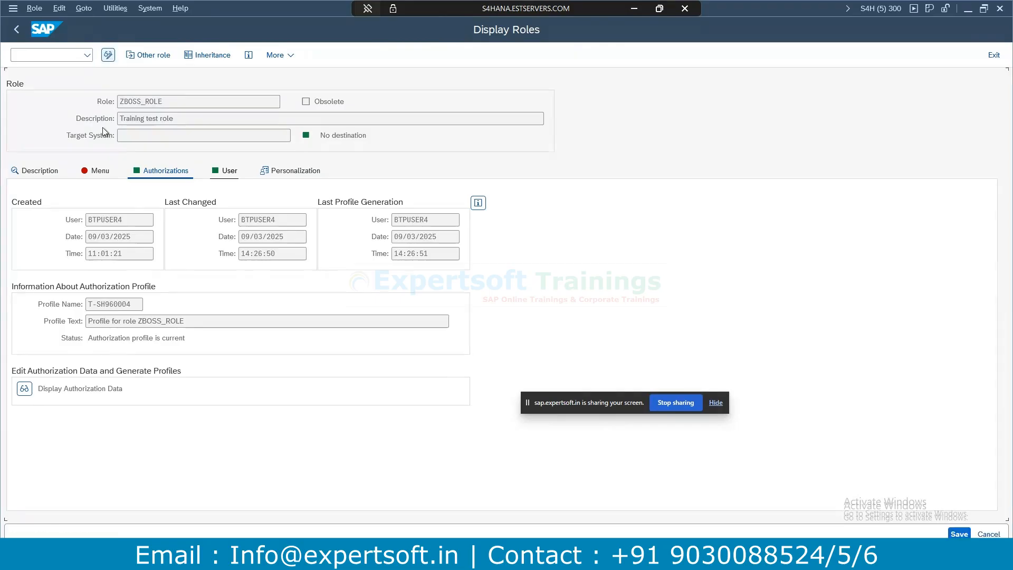
Edit the old status in Expert Mode and expand ZBCL > ZAU_CARRID to show CARRID LH, ACTVT 03.
left_click(25, 422)
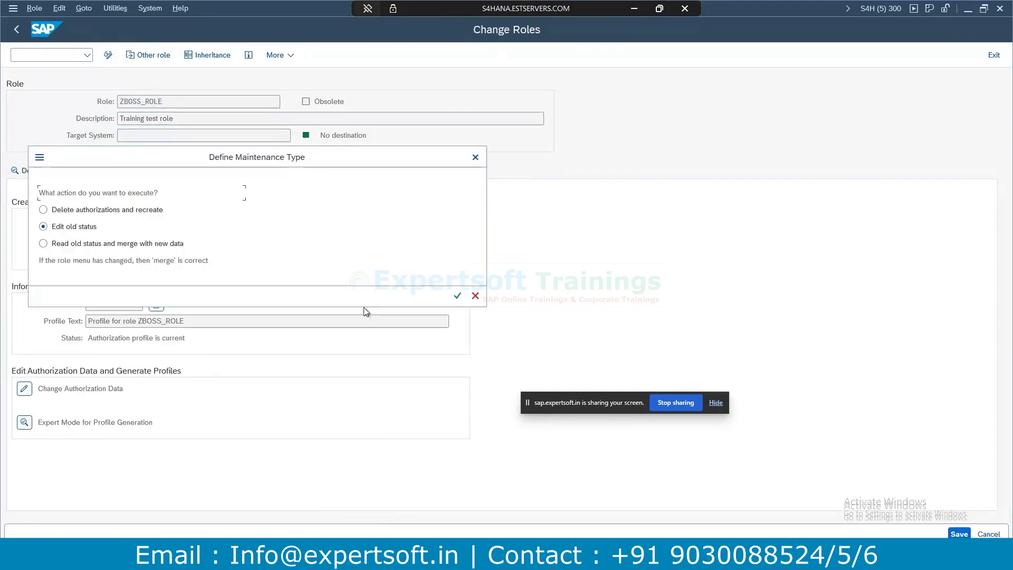
left_click(459, 300)
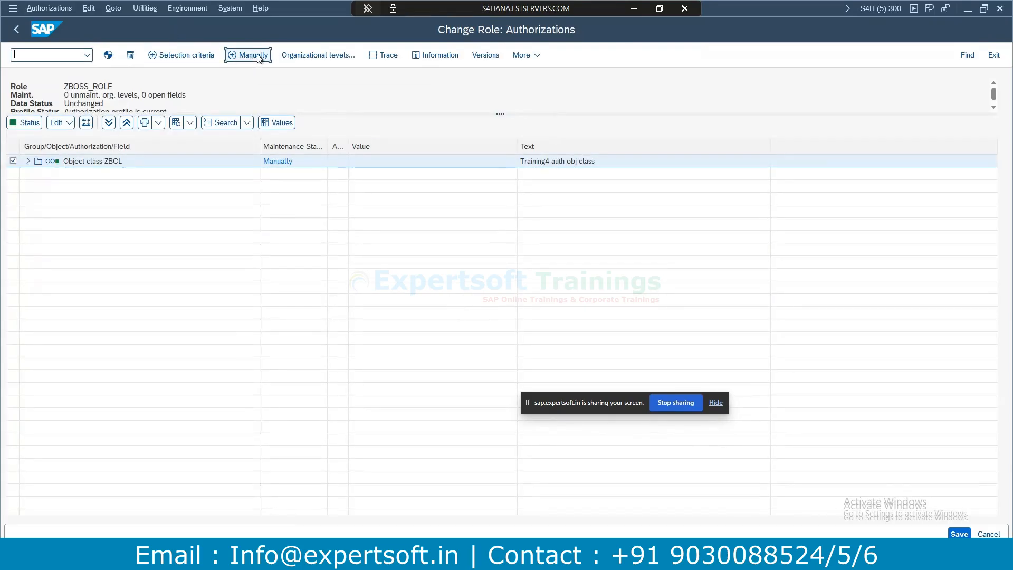
left_click(259, 56)
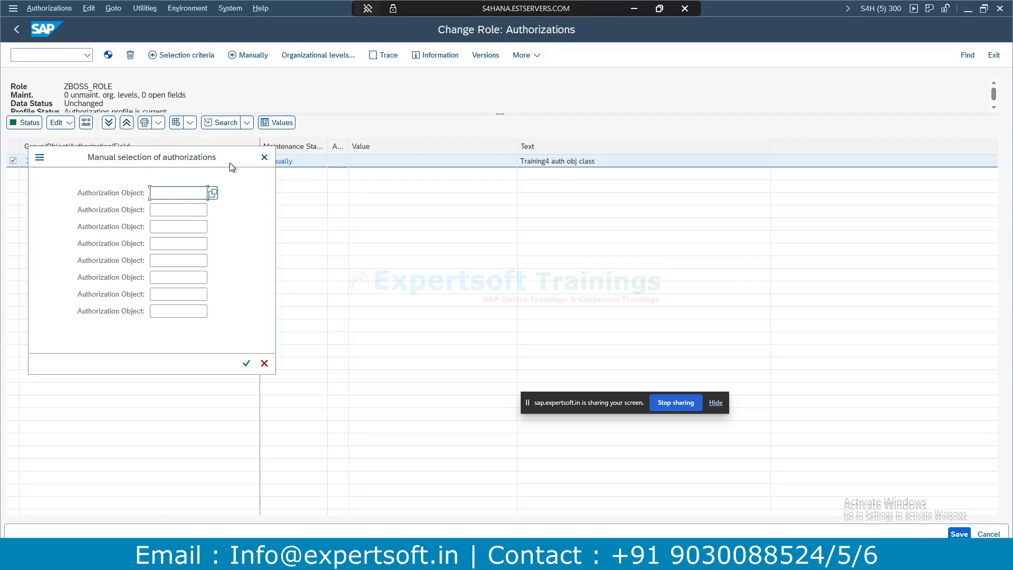
left_click(264, 157)
left_click(29, 161)
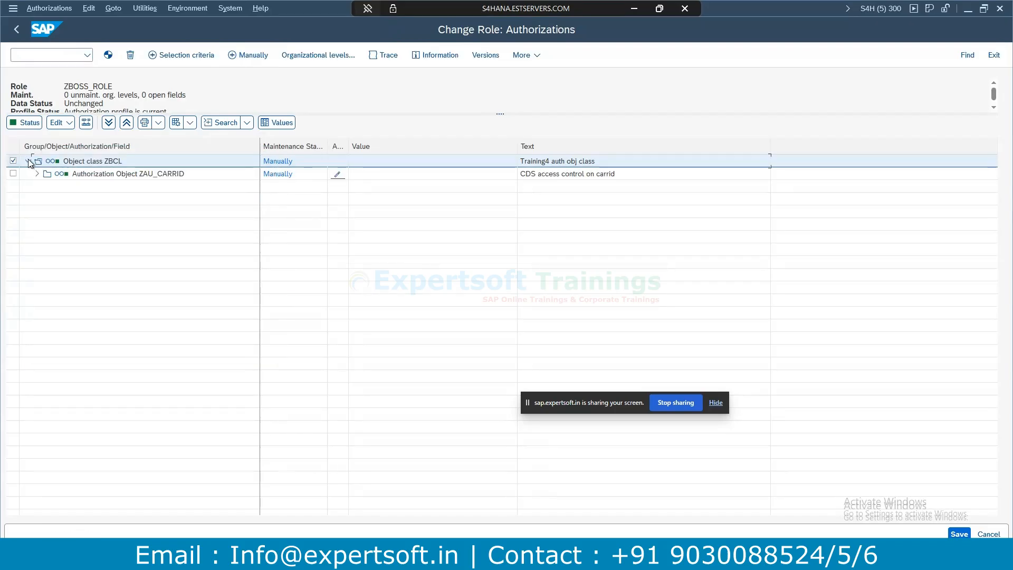
left_click(37, 174)
left_click(46, 187)
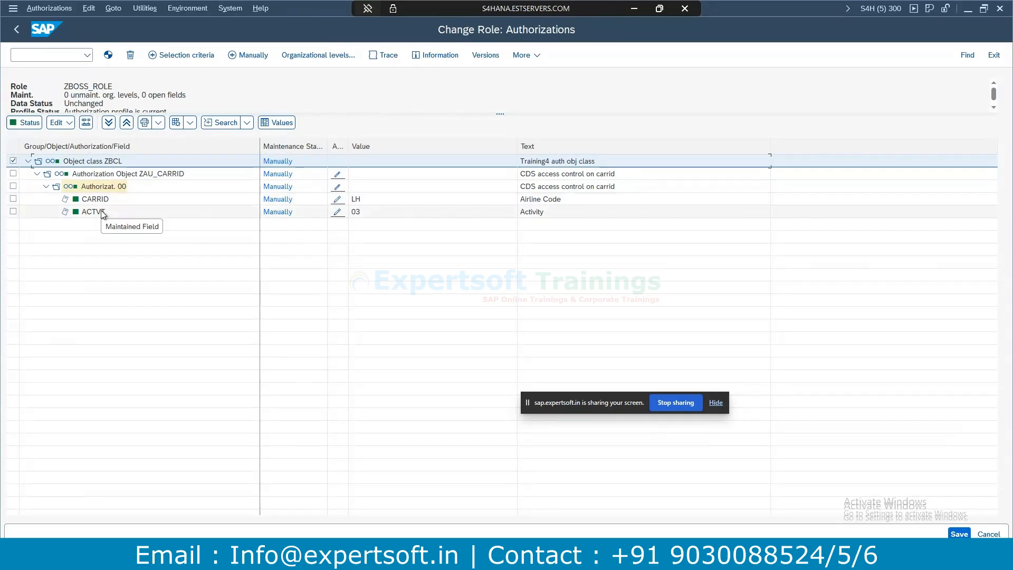
left_click(337, 199)
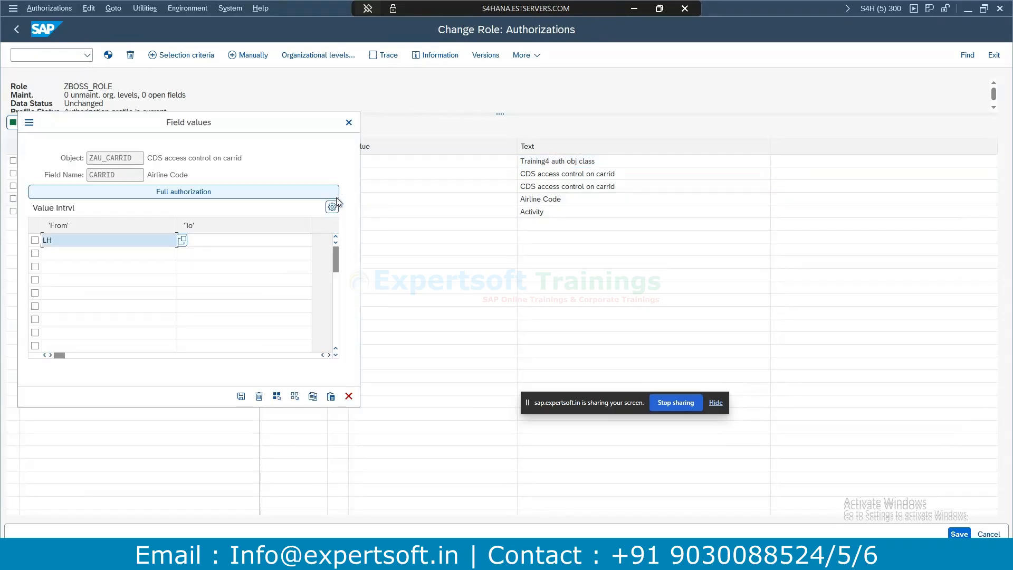
left_click_drag(58, 240, 17, 237)
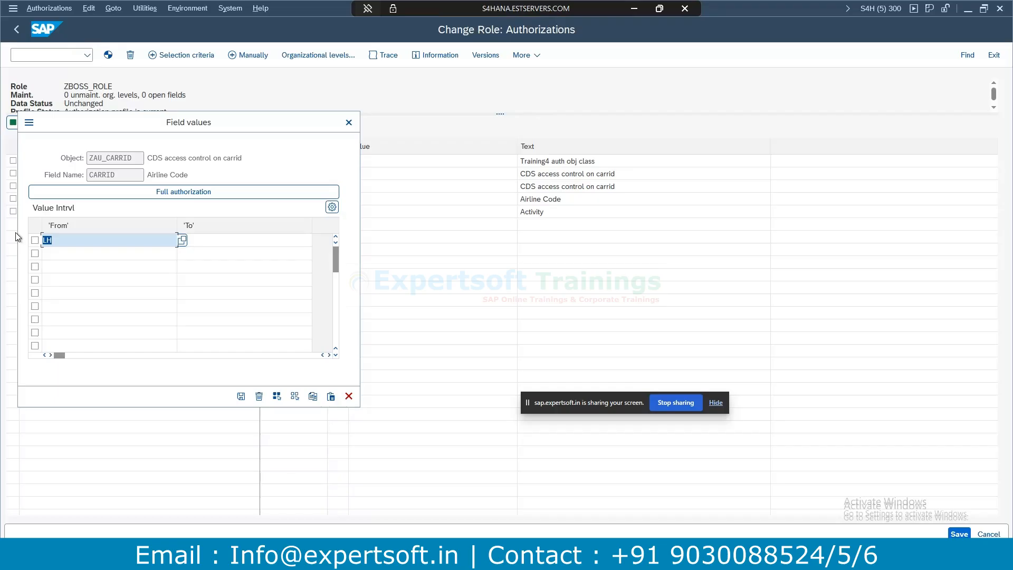
left_click_drag(69, 240, 37, 241)
left_click(349, 123)
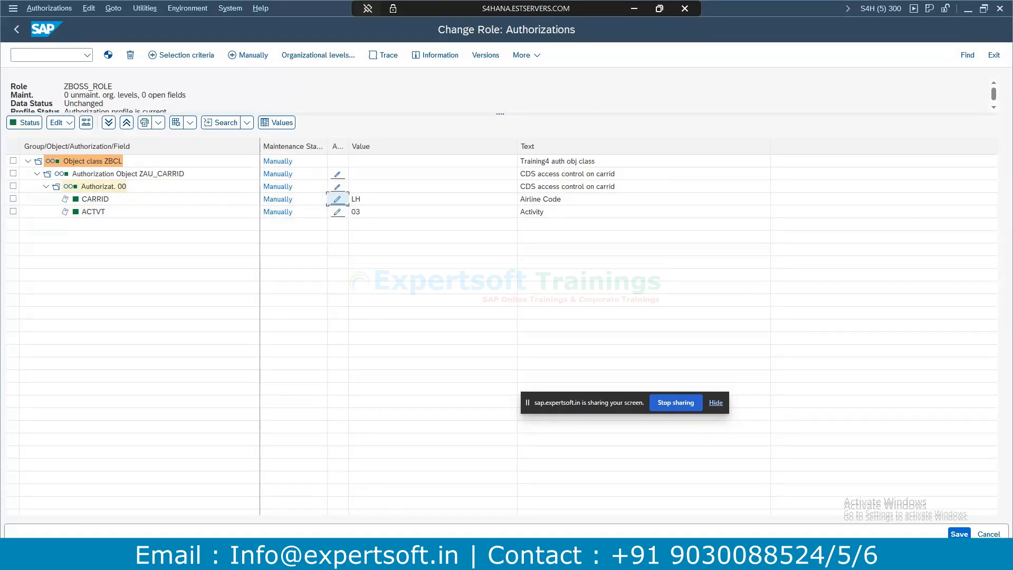
Open the ZBOSS_CDS_BUILT1 and ZBOSS_ACCS_TEST sources, ending on the ZBOSS_CDS_BUILT1 tab.
key("alt+Tab")
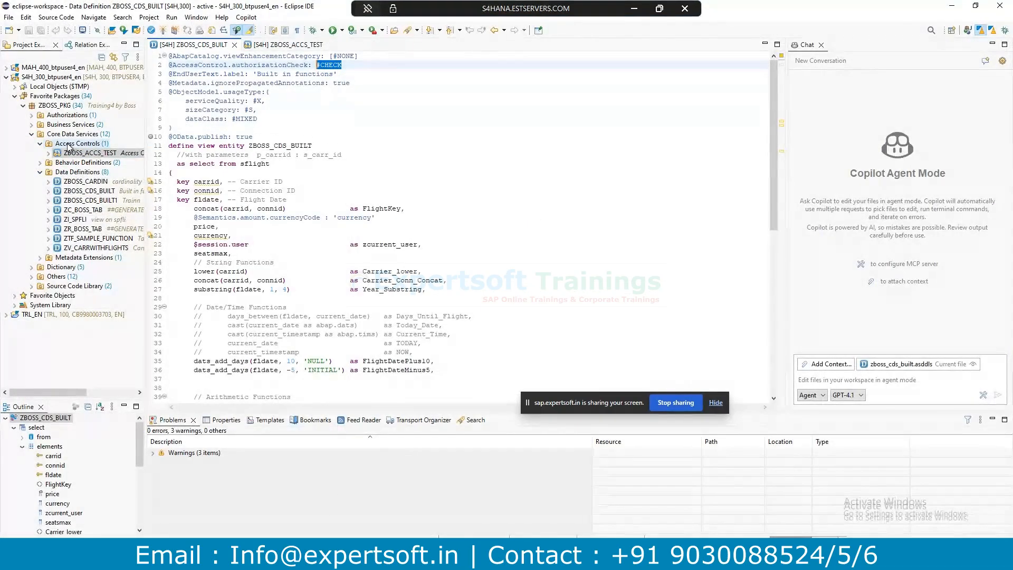
left_click(83, 205)
double_click(83, 200)
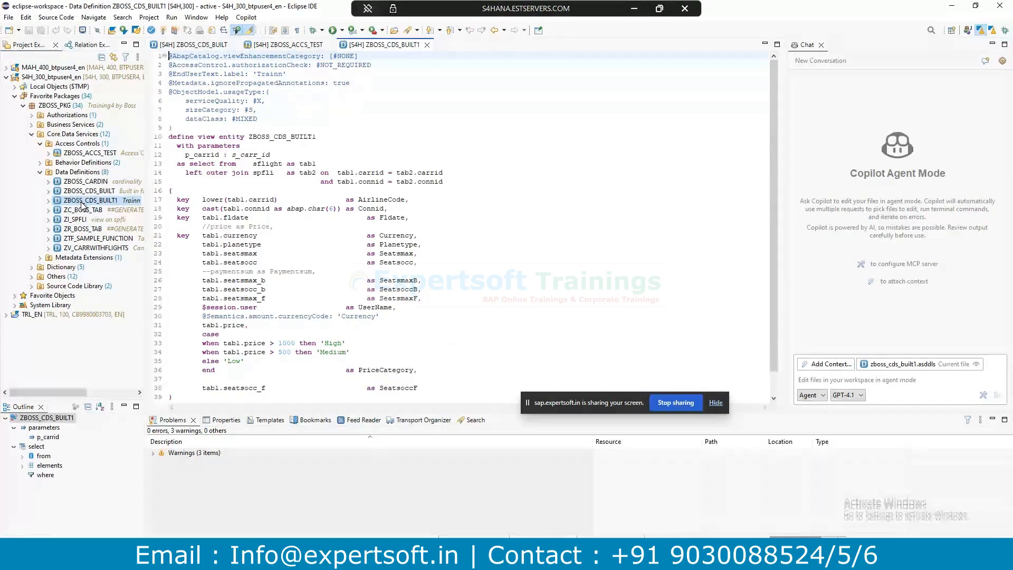
left_click(78, 153)
double_click(78, 153)
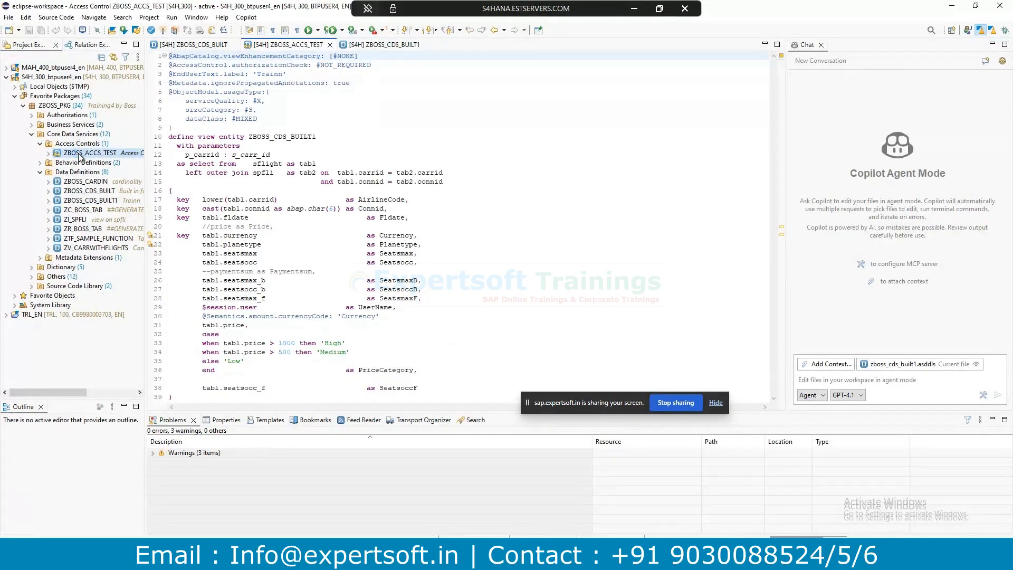
double_click(102, 201)
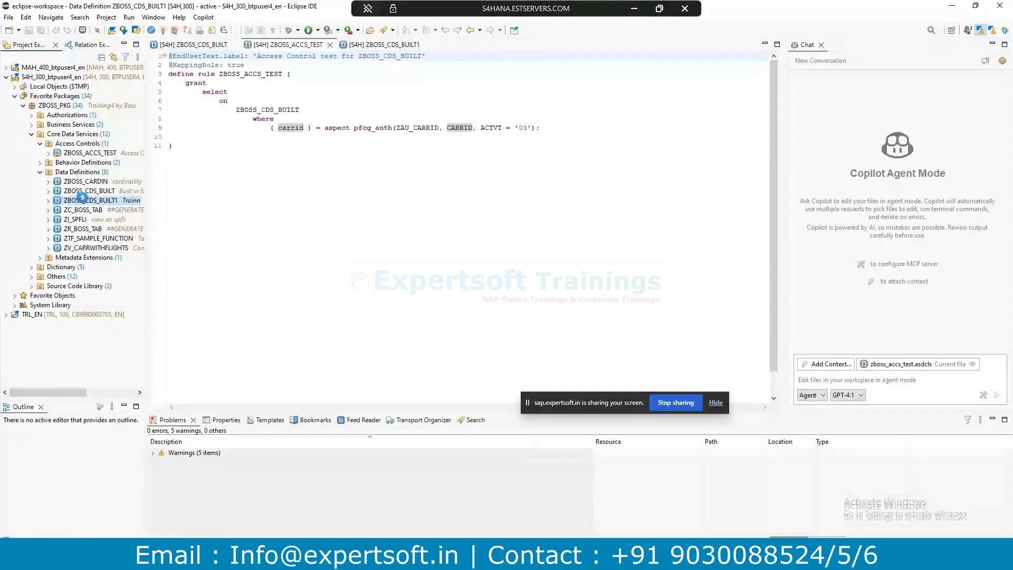
Start a new access control on ZBOSS_CDS_BUILT1 named ZBOSS_ACCS_TEST1, described 'access control name'.
right_click(77, 202)
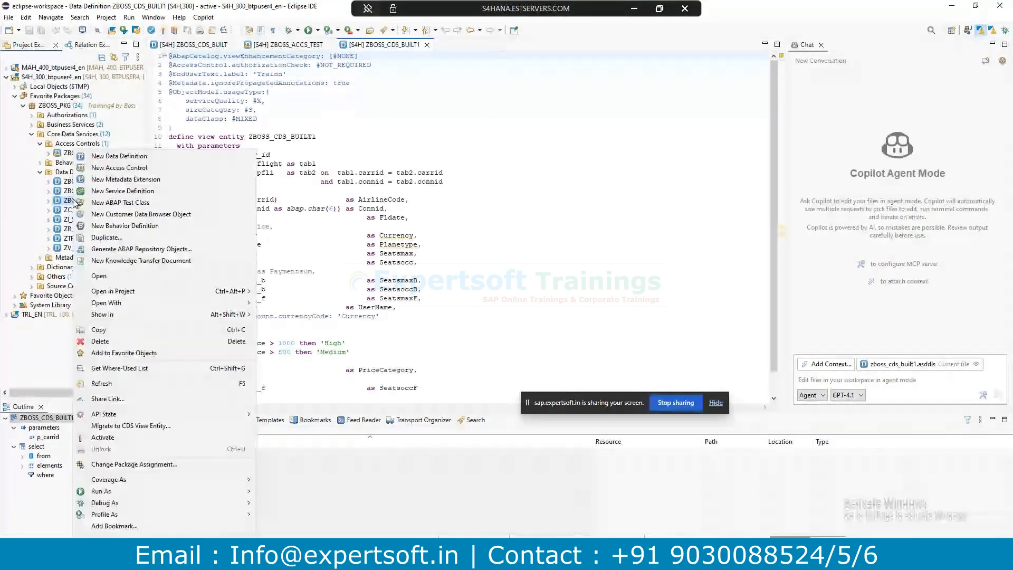
left_click(137, 166)
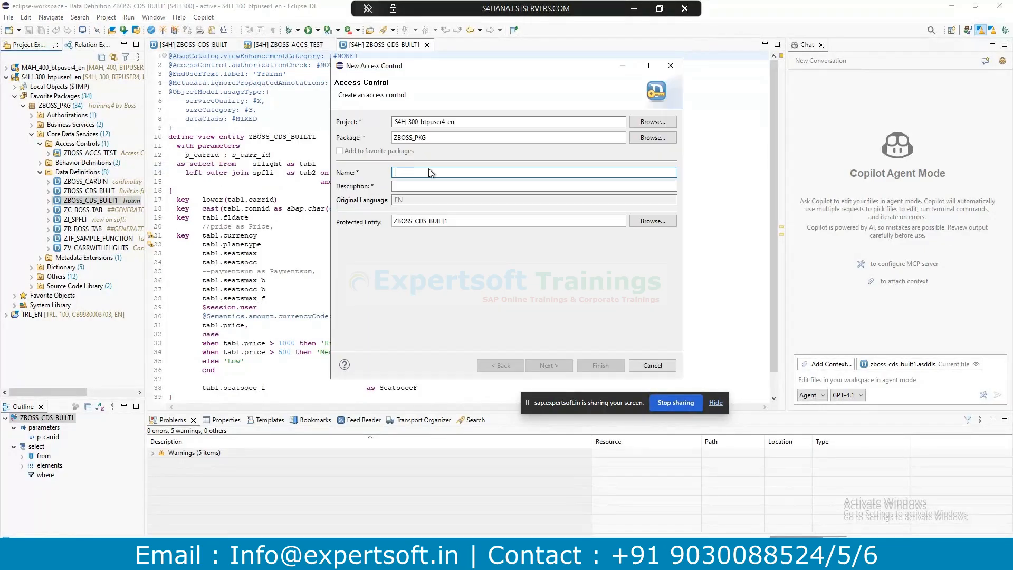
type("z")
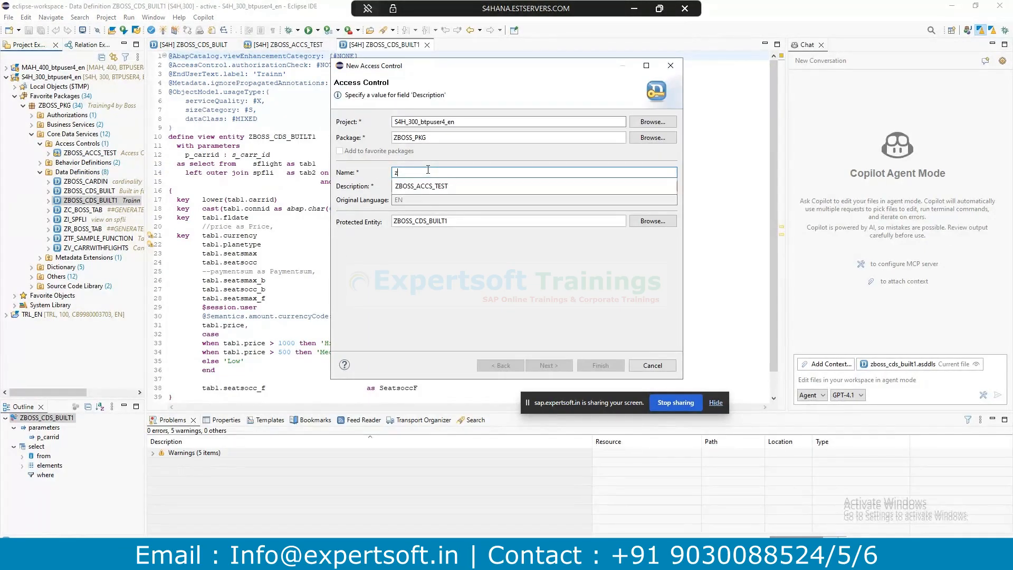
double_click(432, 186)
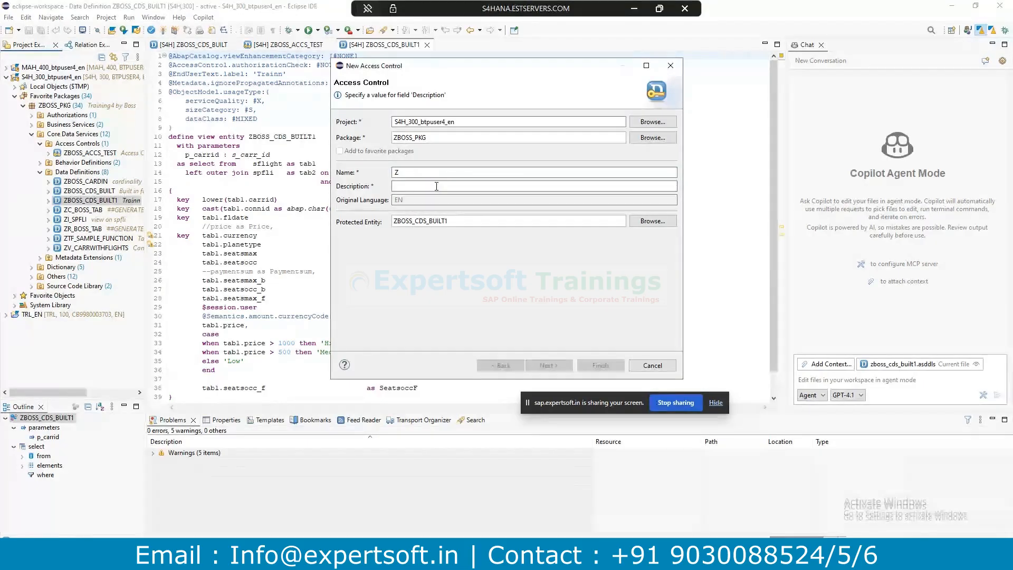
type("1")
key("Tab")
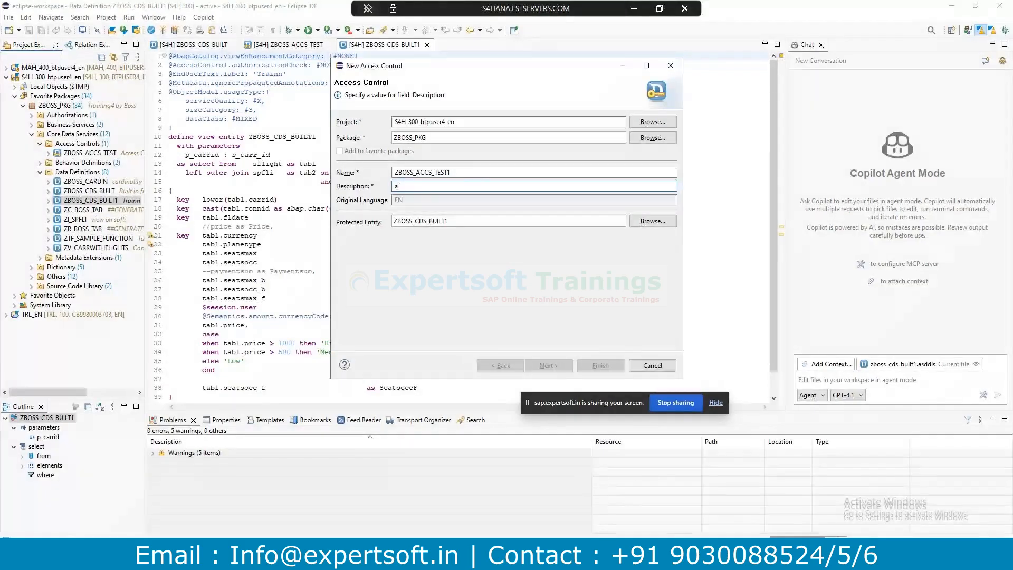
type("access c")
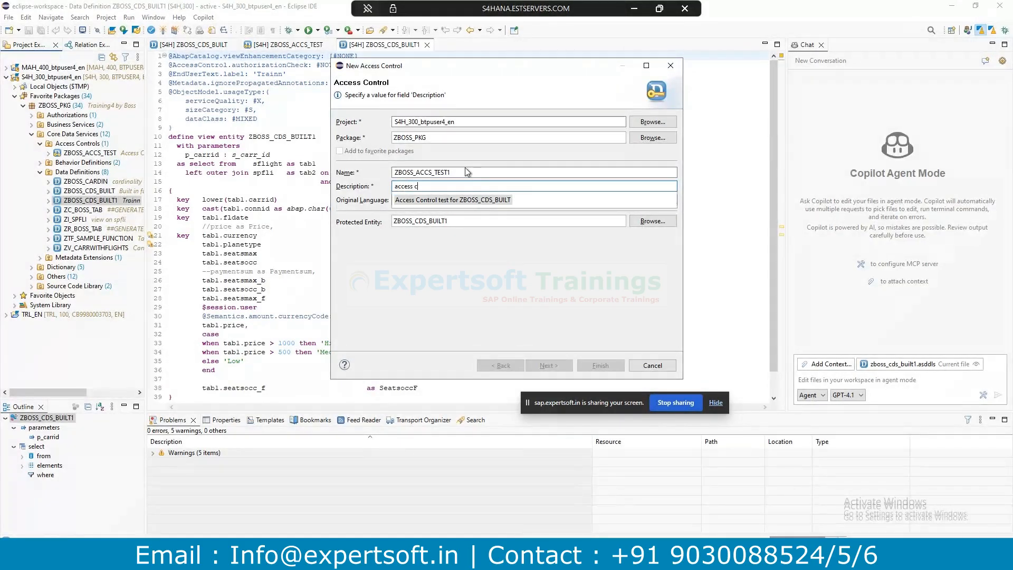
type("ontrol name 1")
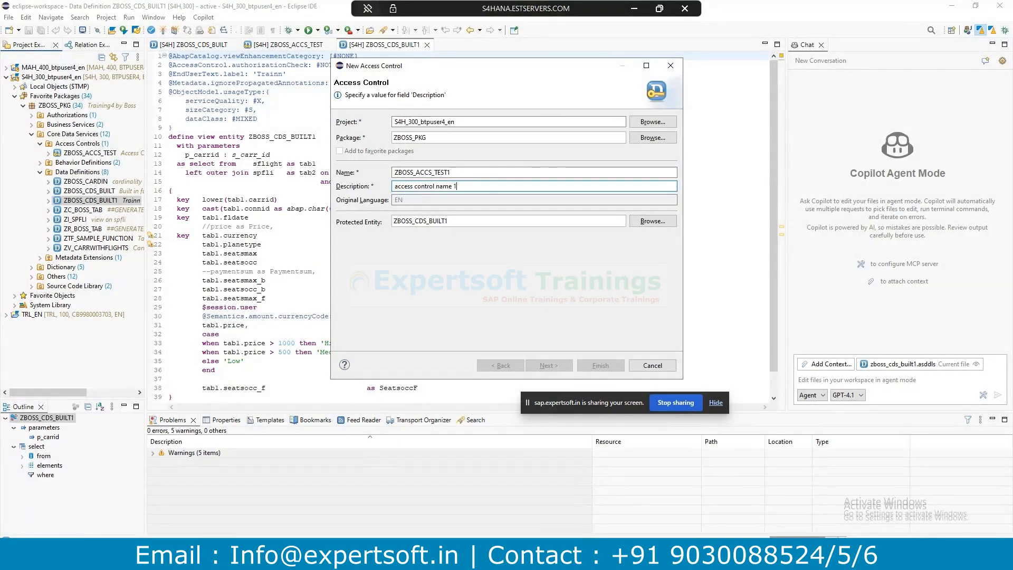
Keep ZBOSS_CDS_BUILT1 as protected entity and accept the transport request to reach Templates.
left_click_drag(467, 221, 387, 222)
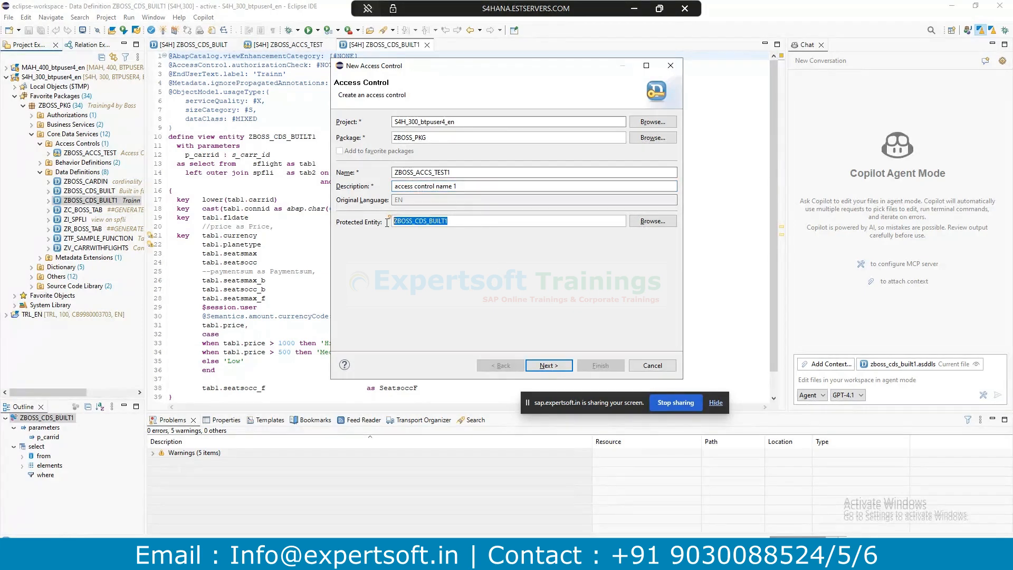
left_click(461, 220)
left_click_drag(461, 220, 389, 221)
left_click(547, 366)
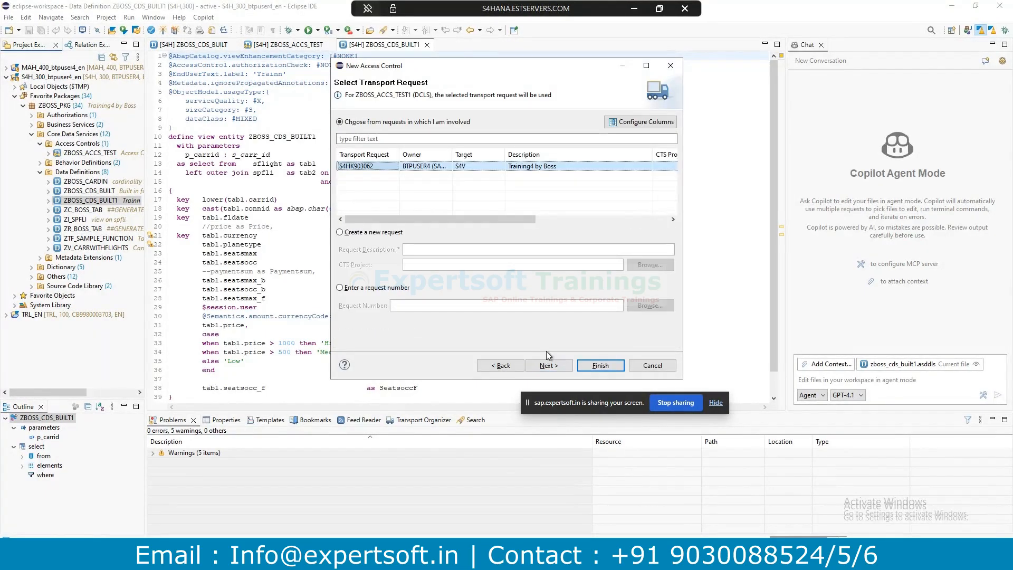
left_click(546, 365)
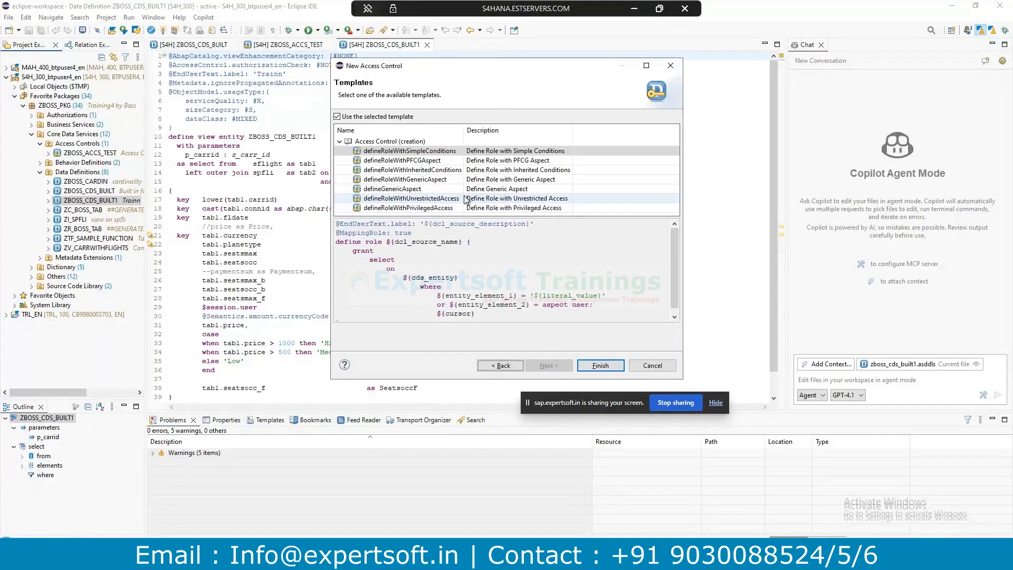
Generate access control ZBOSS_ACCS_TEST1 from the defineRoleWithPFCGAspect template.
left_click(434, 161)
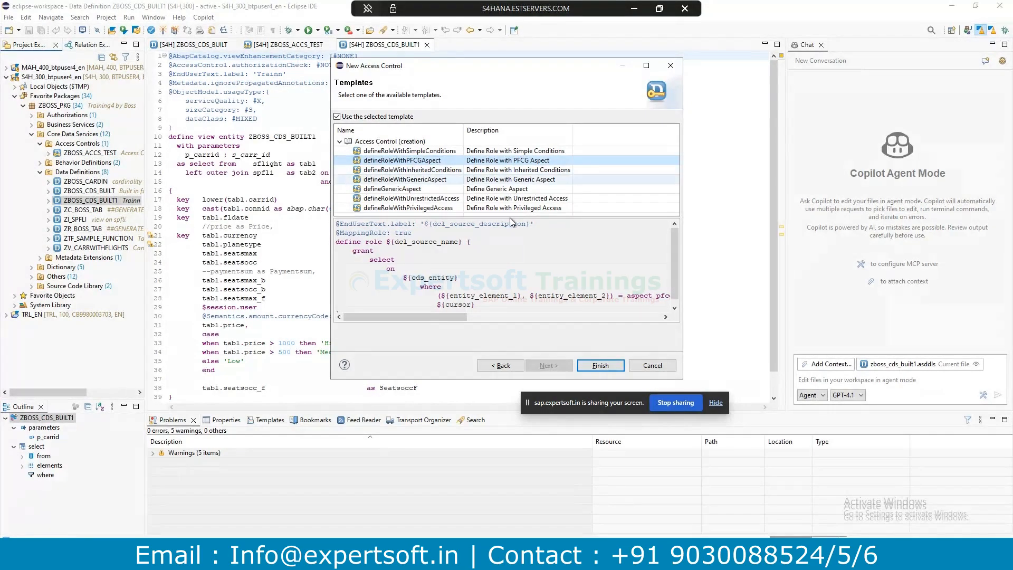
left_click(594, 366)
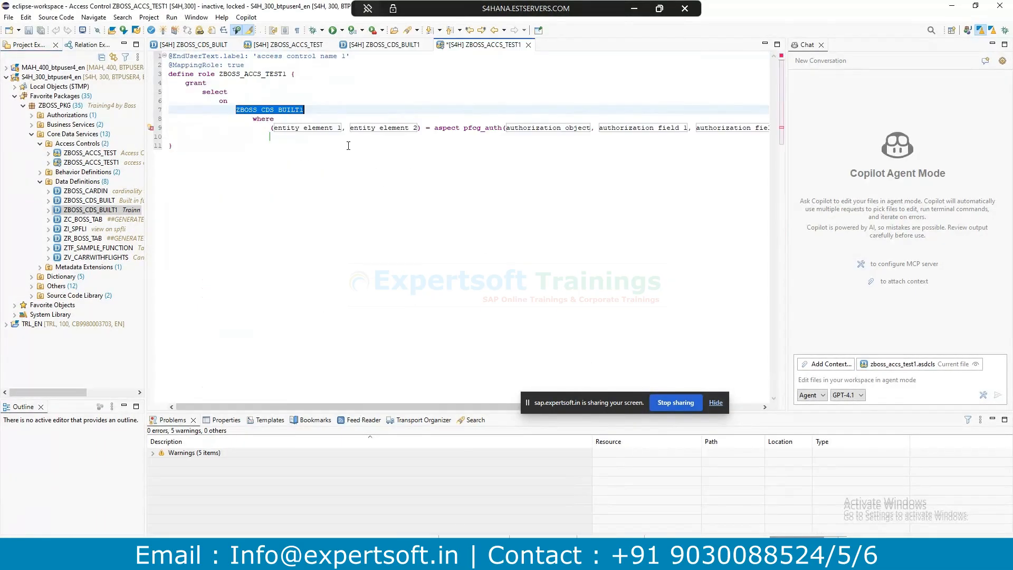
Replace the first entity element placeholder with AirlineCode copied from the ZBOSS_CDS_BUILT1 view.
left_click(263, 73)
left_click_drag(202, 65, 344, 129)
left_click(317, 127)
left_click(301, 151)
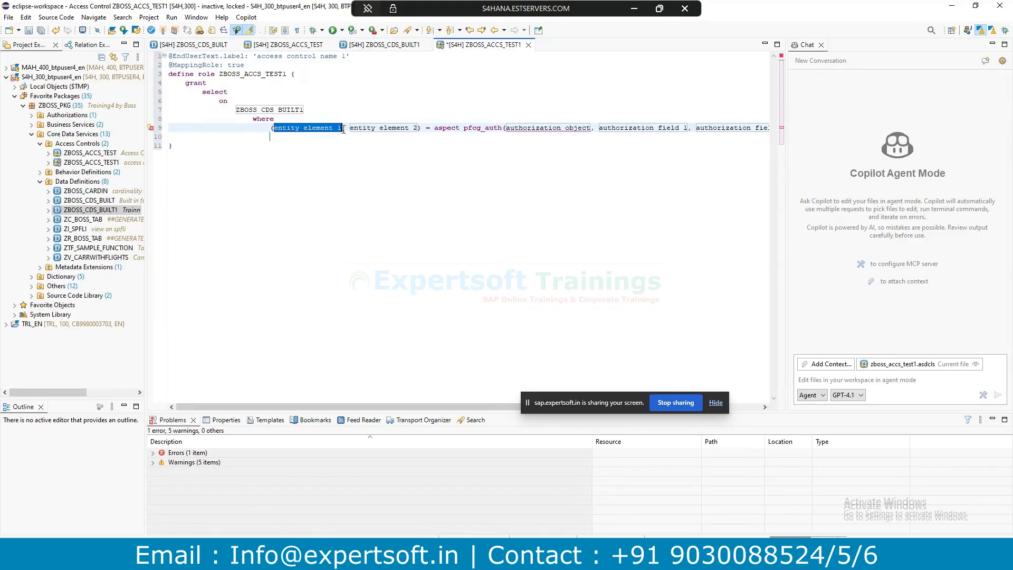
left_click(369, 44)
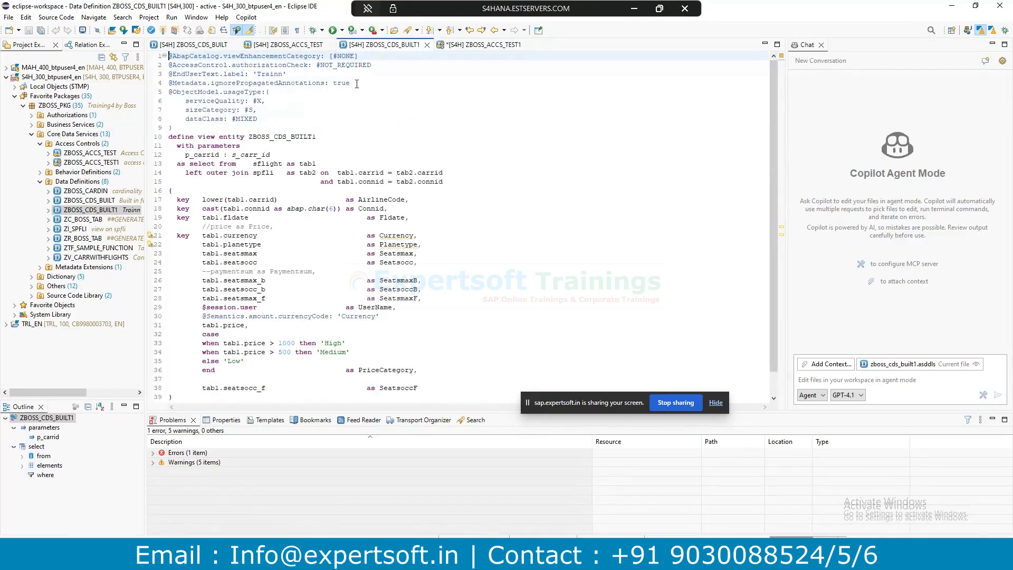
double_click(274, 199)
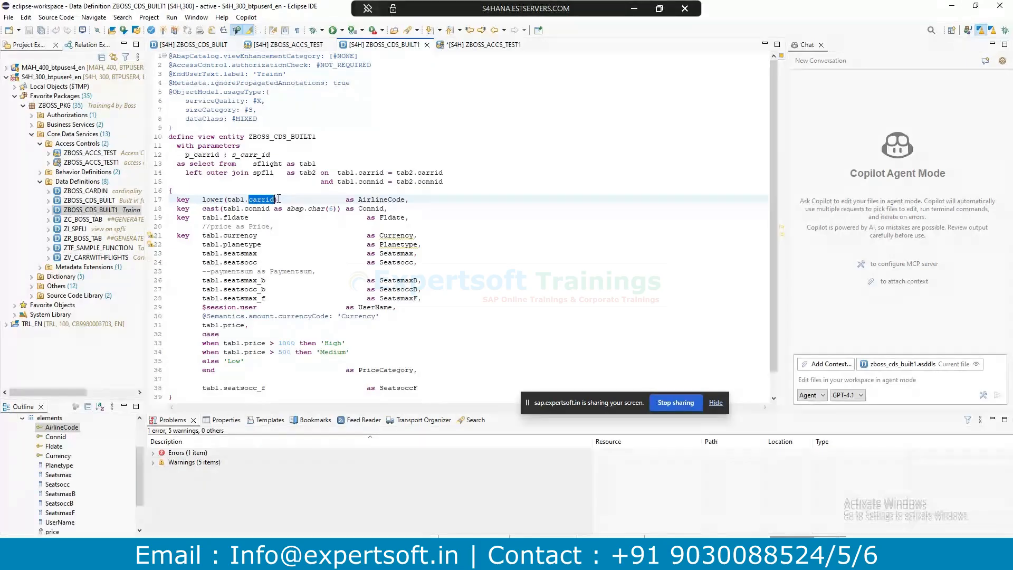
left_click(281, 44)
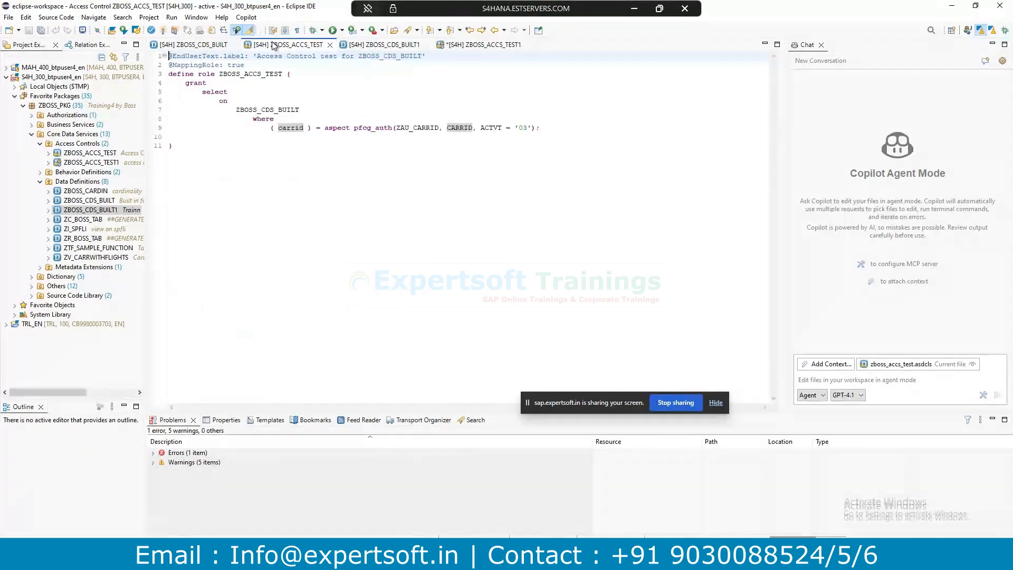
left_click(202, 45)
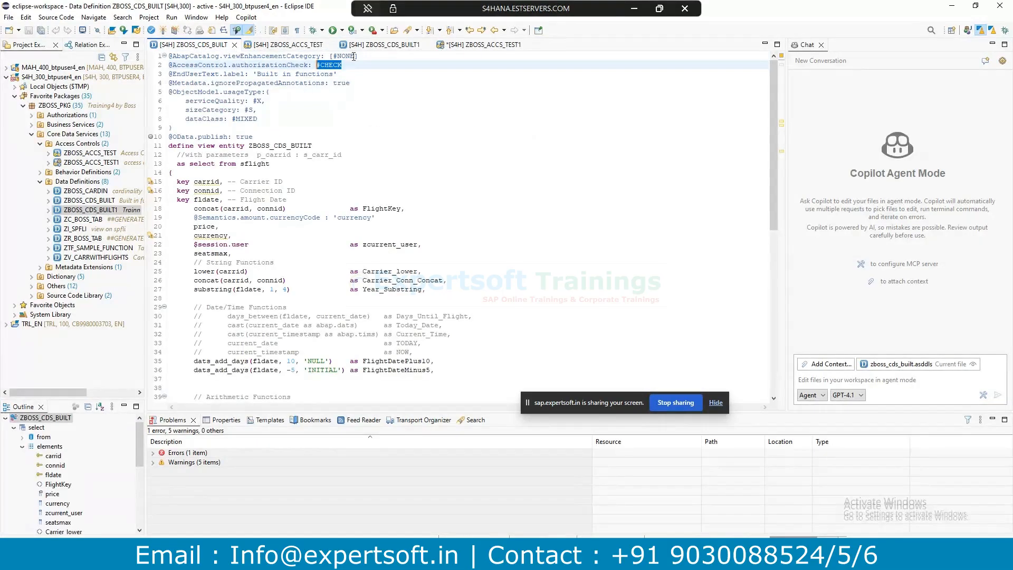
left_click(380, 44)
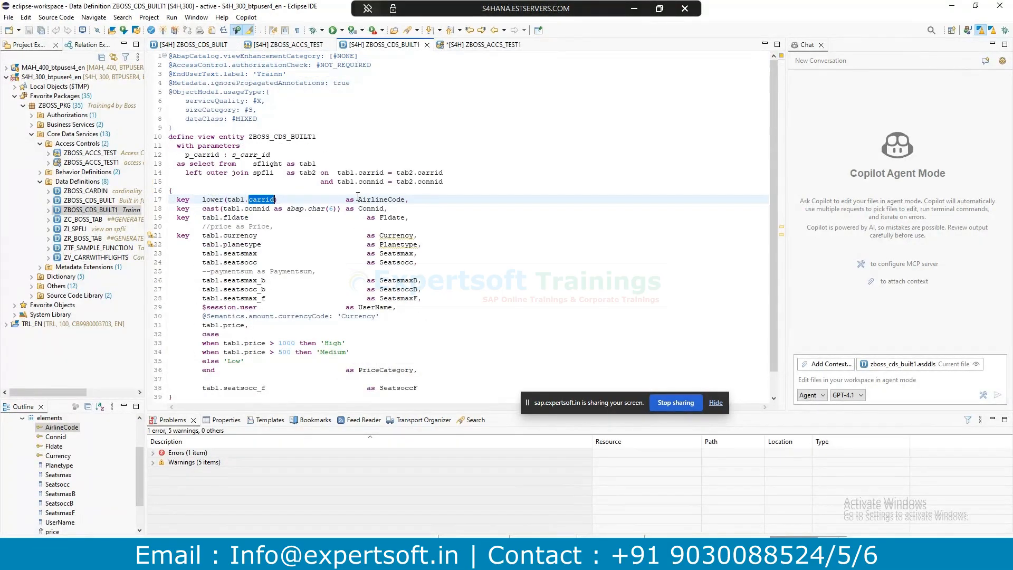
left_click_drag(357, 199, 407, 200)
key("ctrl+c")
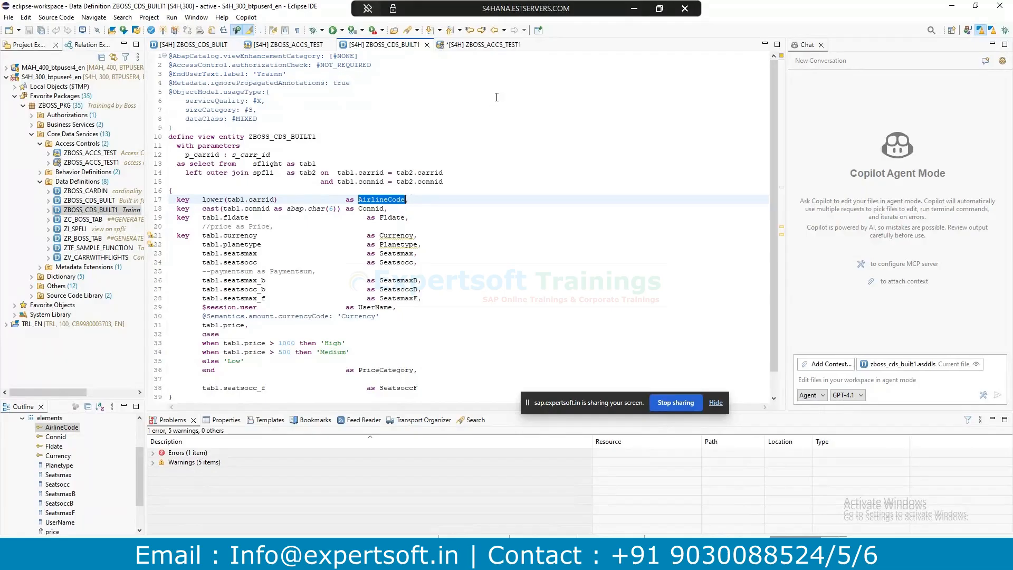
left_click(483, 45)
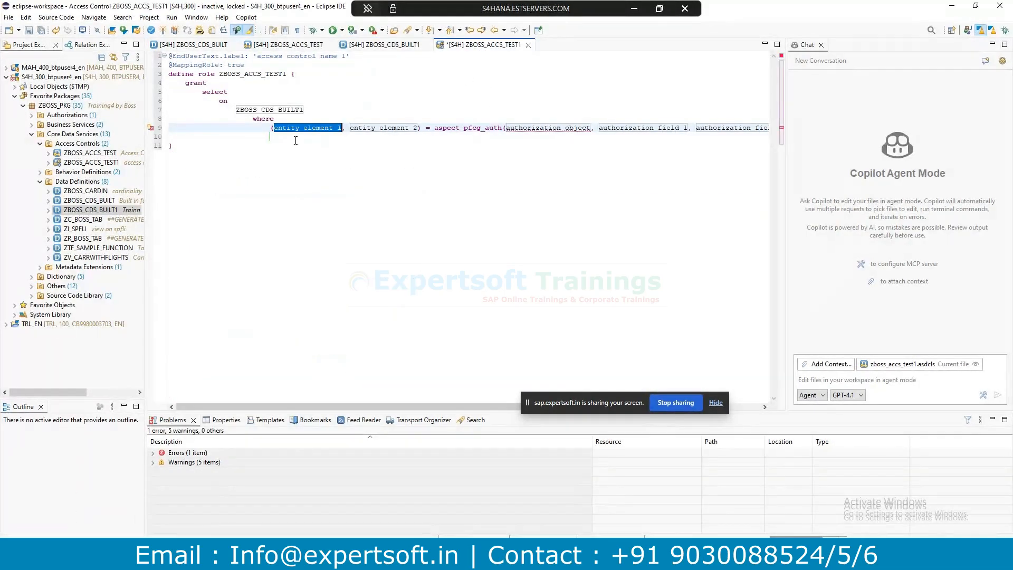
key("ctrl+v")
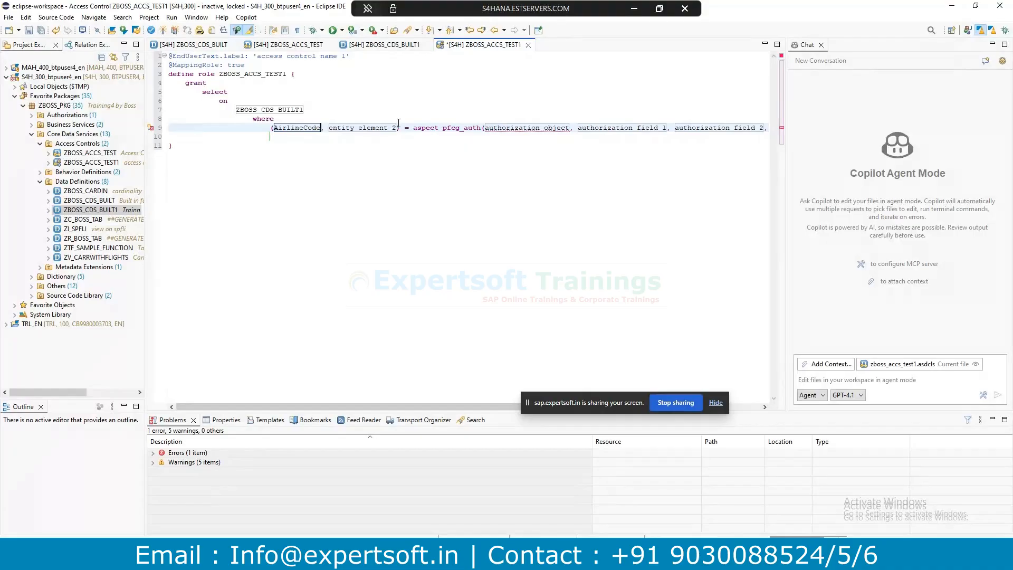
Delete the second entity element and start naming the authorization object zau, checking the role.
left_click_drag(398, 126, 322, 130)
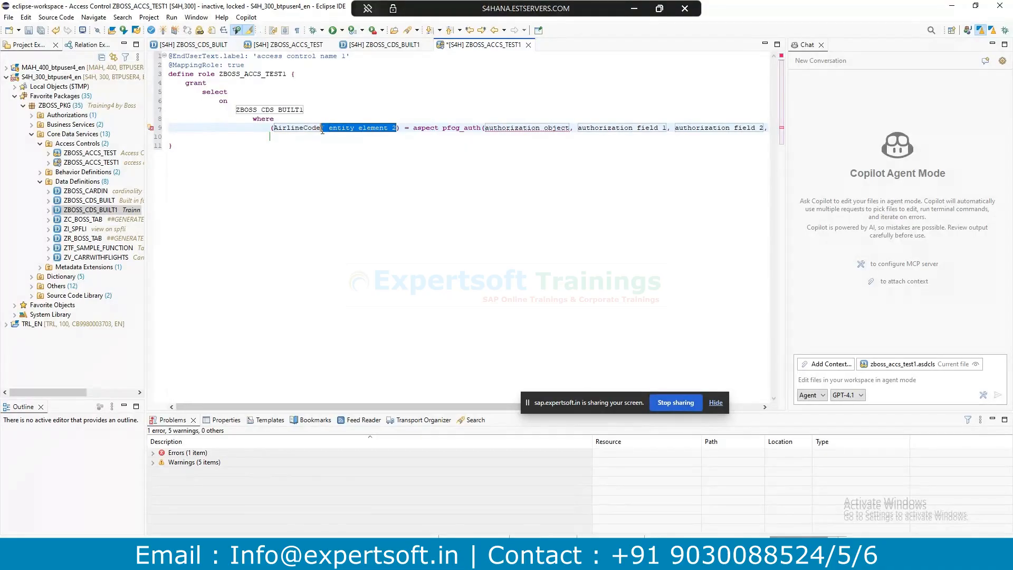
key("BackSpace")
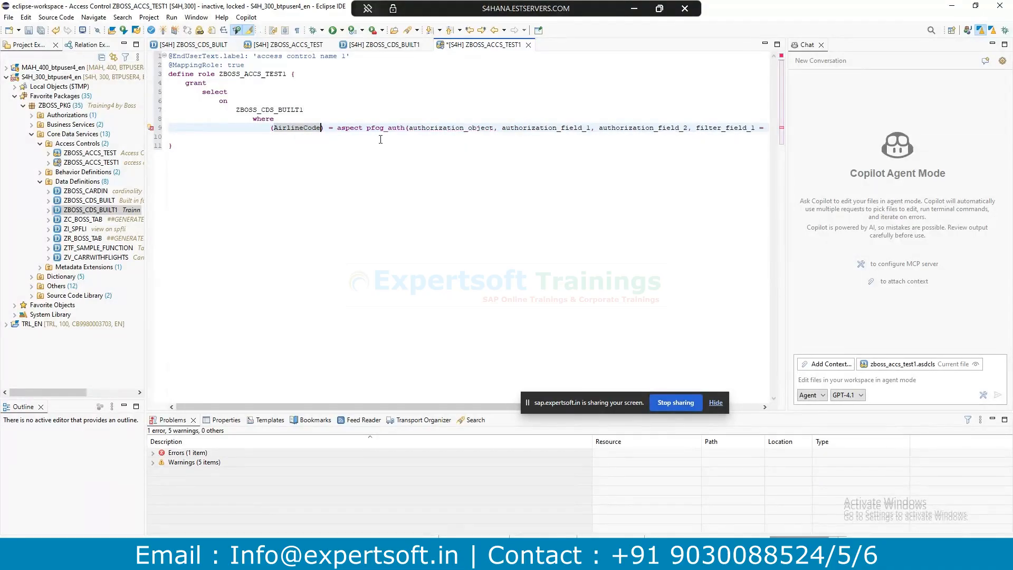
key("alt+Tab")
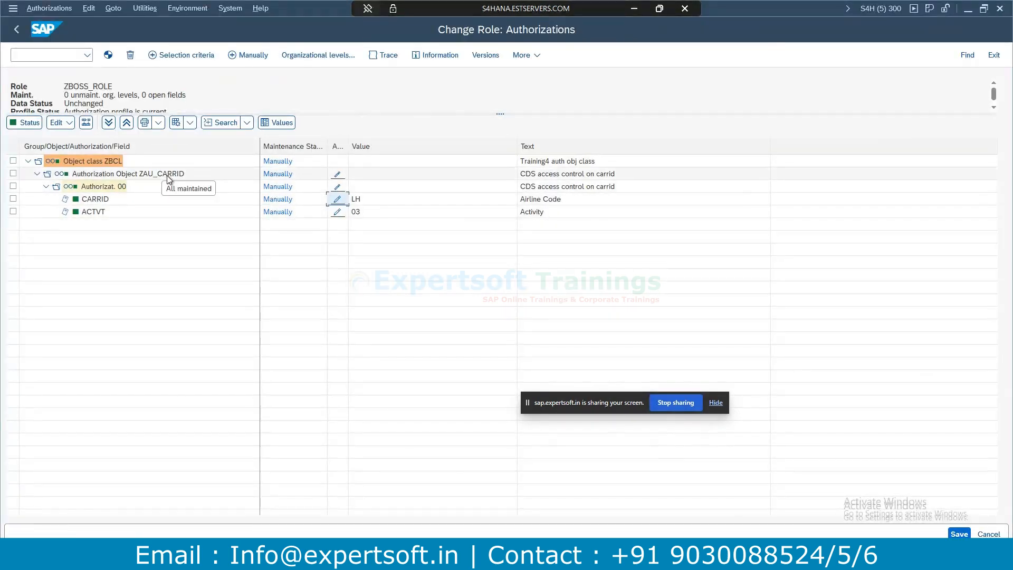
key("alt+Tab")
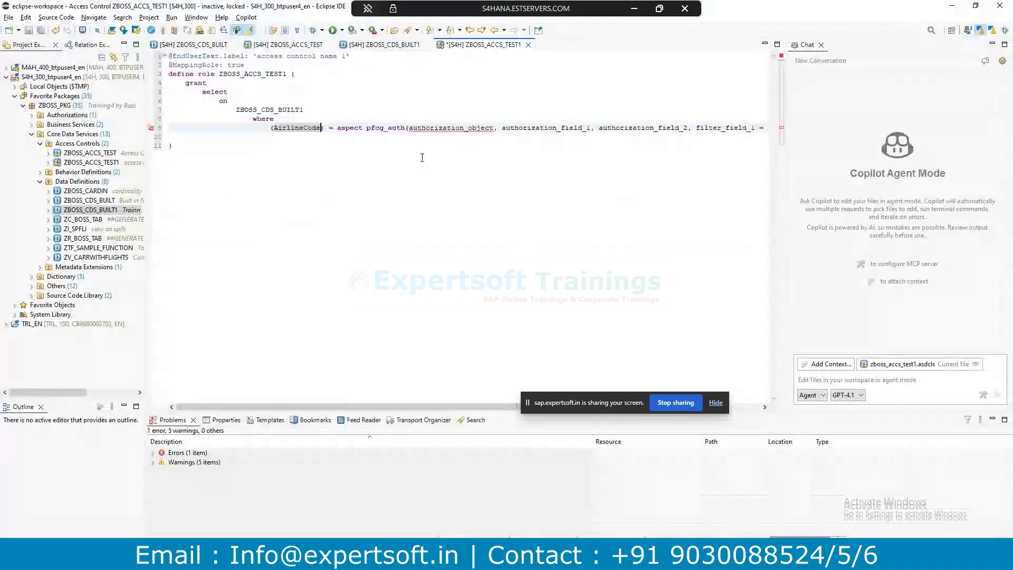
left_click_drag(409, 127, 494, 124)
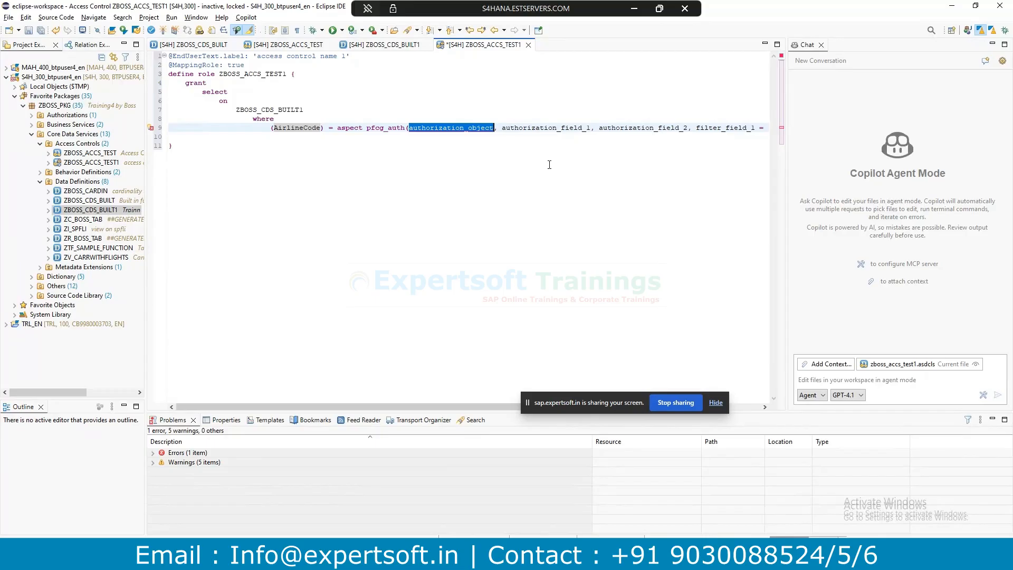
key("BackSpace")
key("alt+Tab")
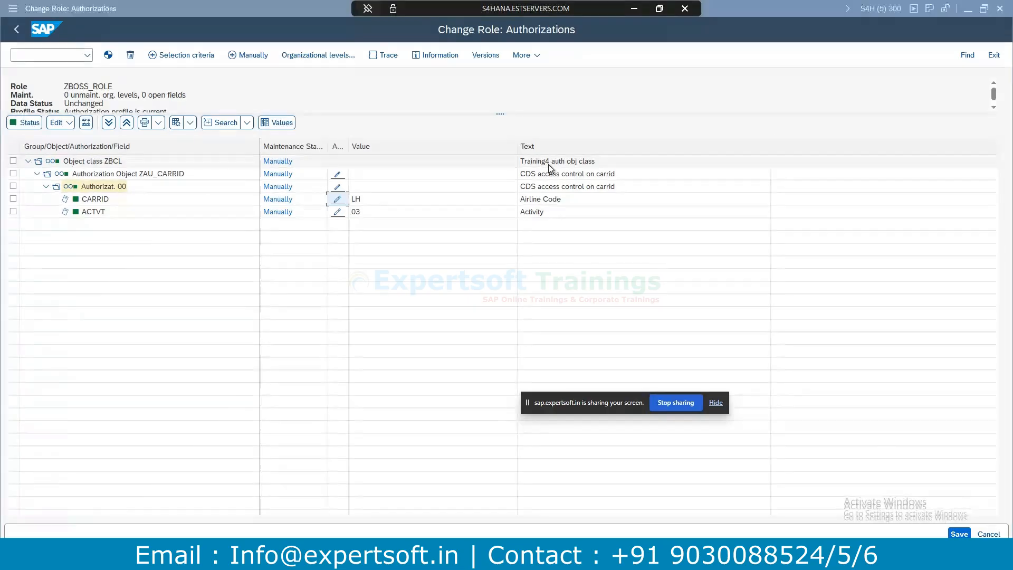
key("alt+Tab")
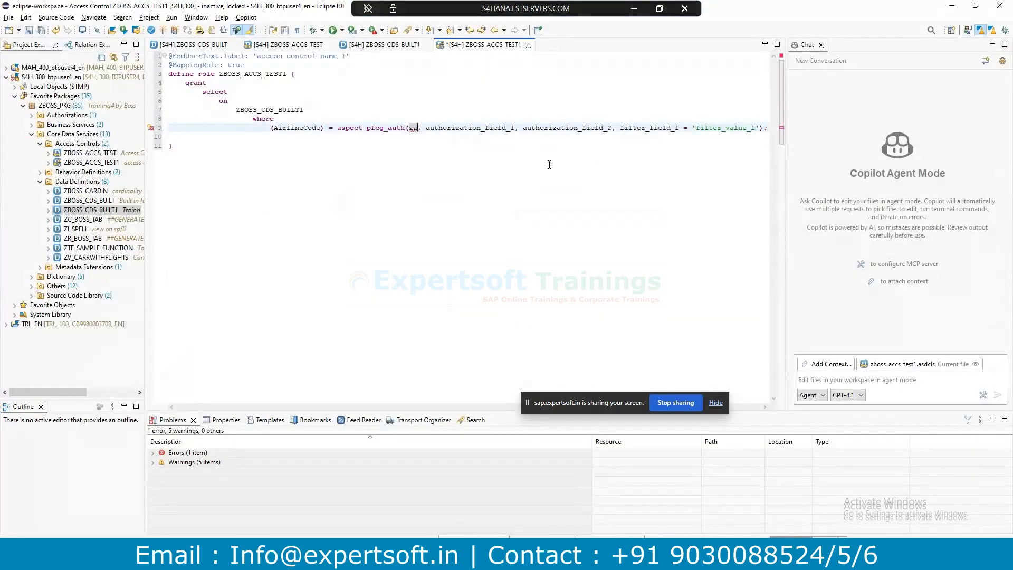
type("u")
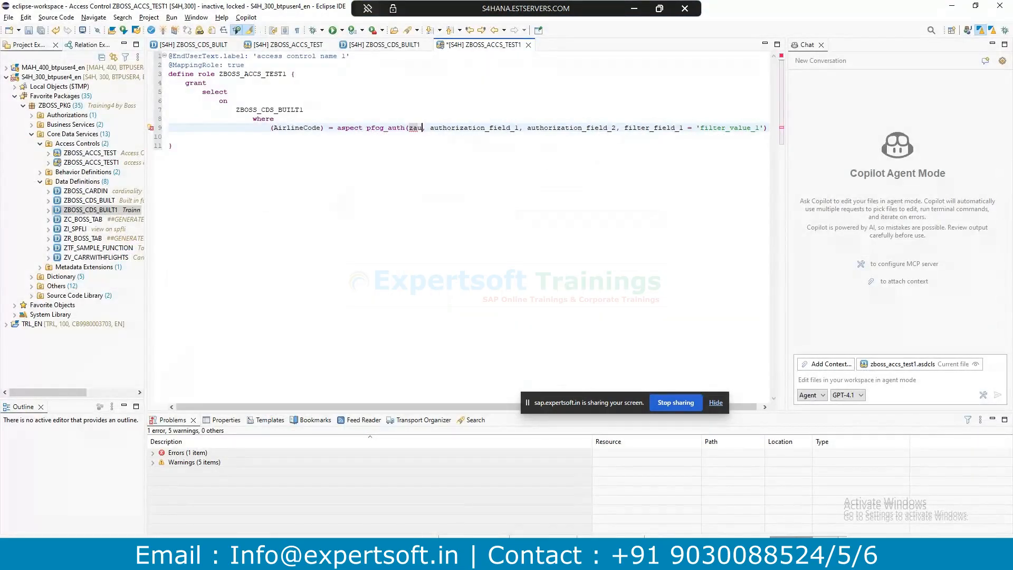
left_click(364, 46)
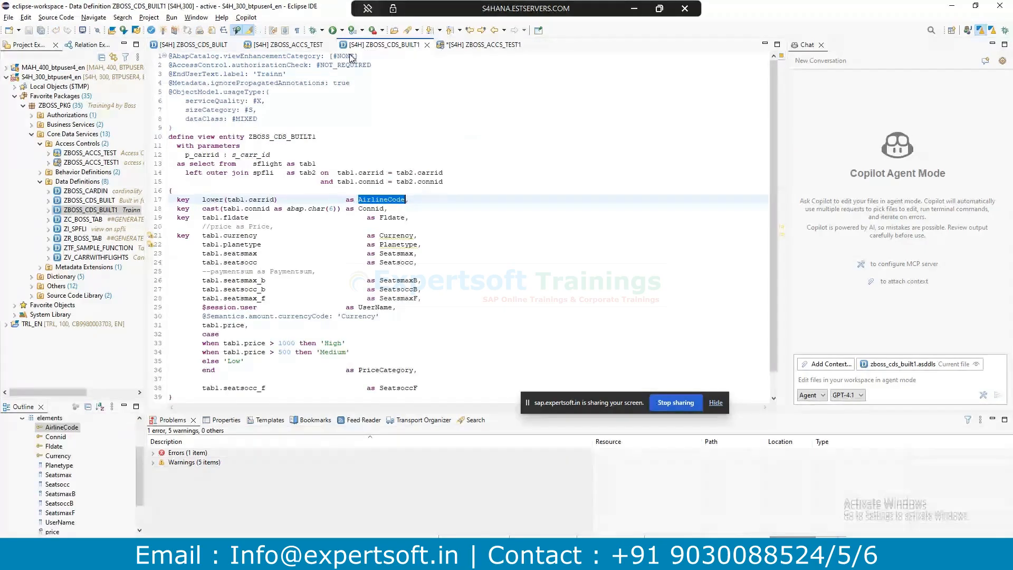
left_click(328, 242)
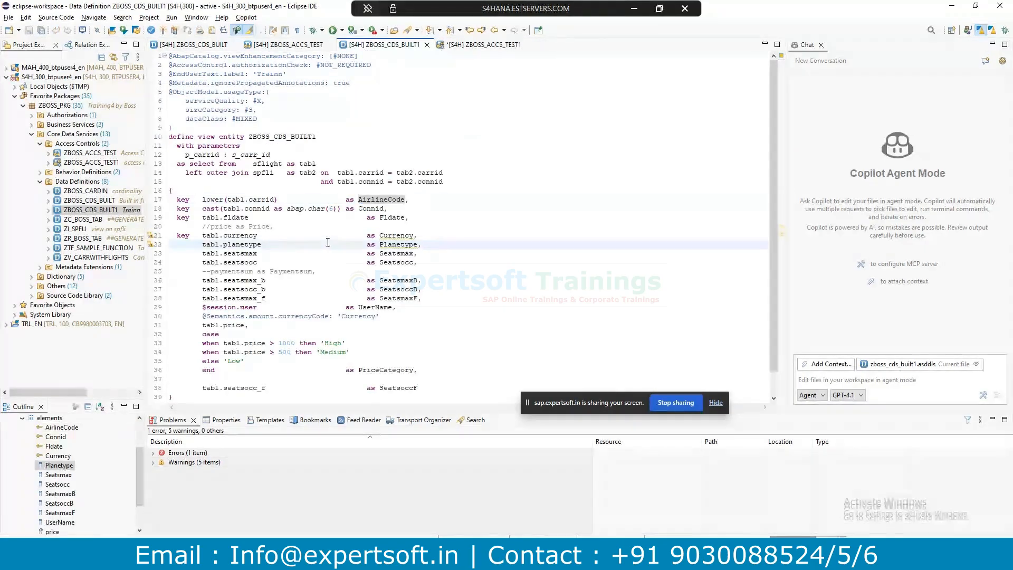
key("F8")
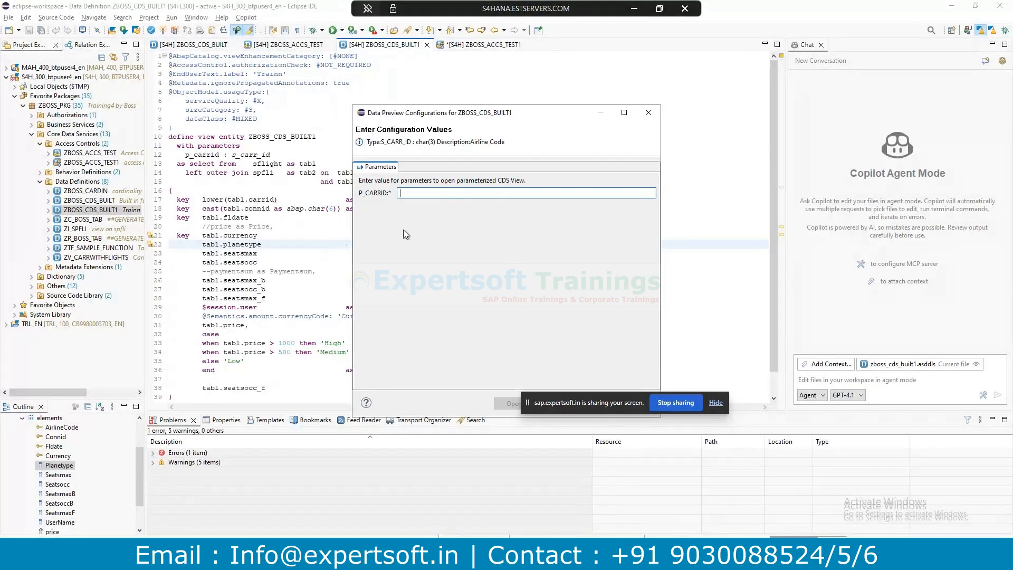
left_click(648, 113)
left_click(467, 45)
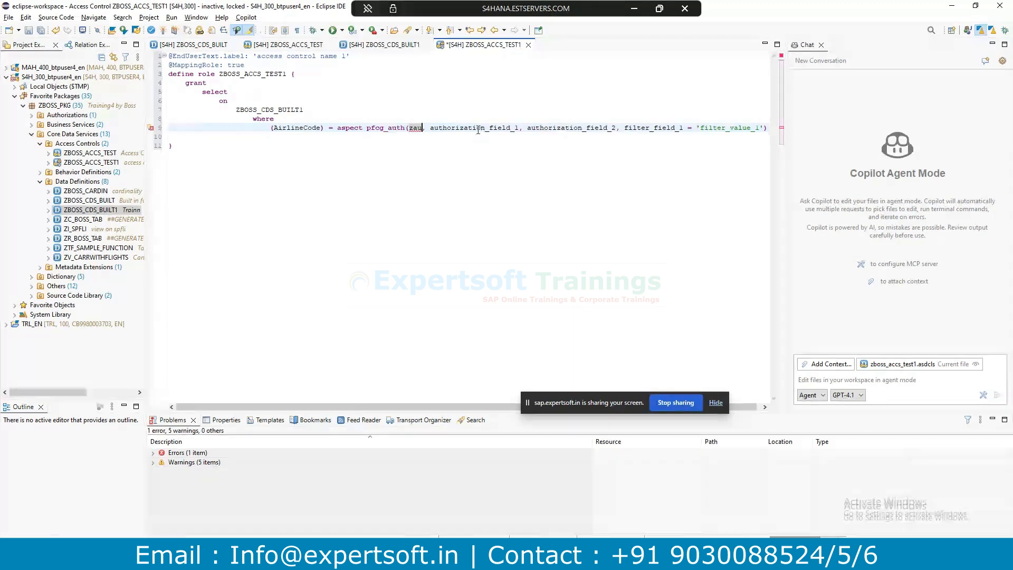
left_click(386, 45)
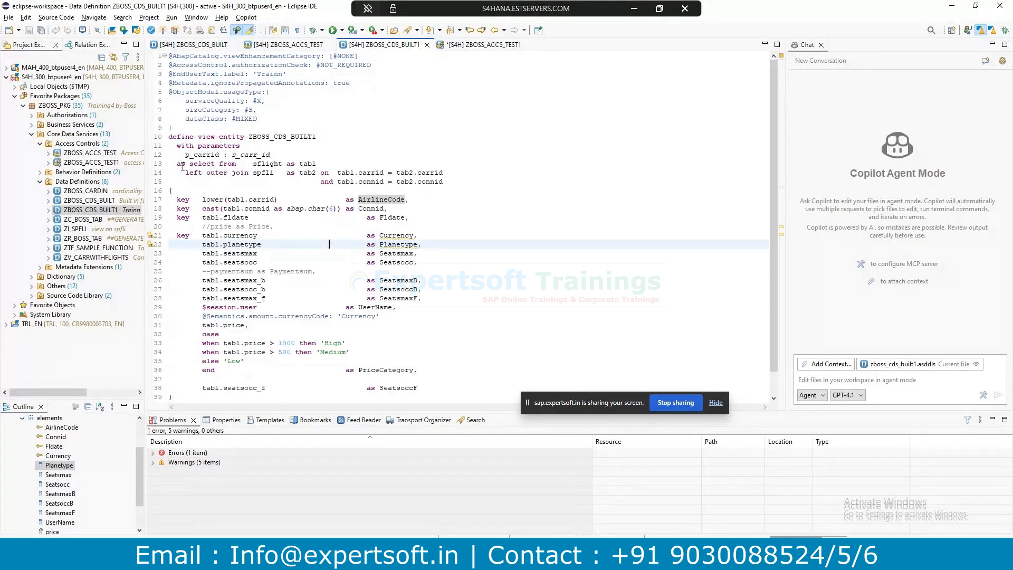
left_click(327, 201)
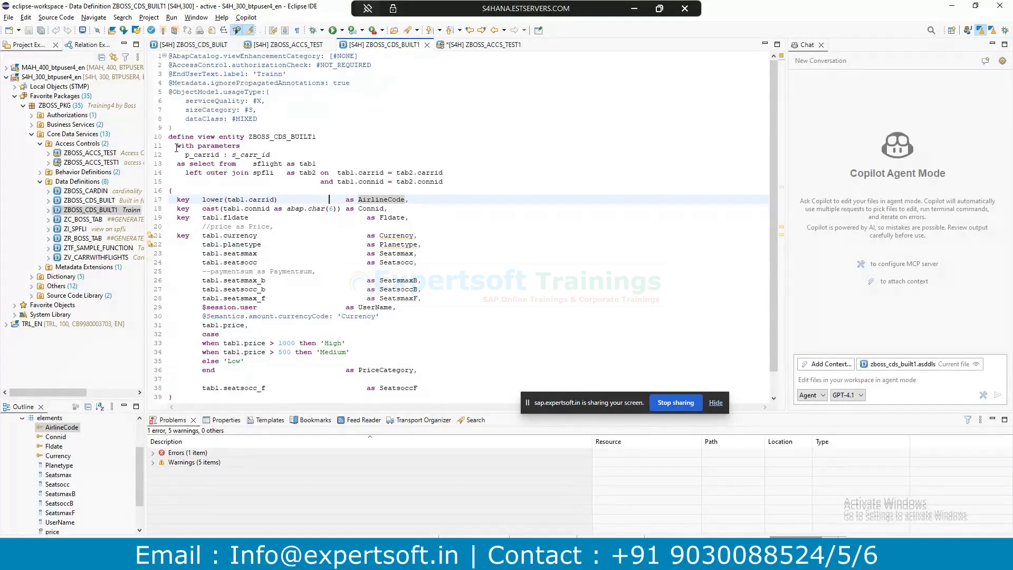
left_click(177, 148)
Comment out the p_carrid parameter declaration and the carrid where filter with //.
type("//")
left_click(252, 145)
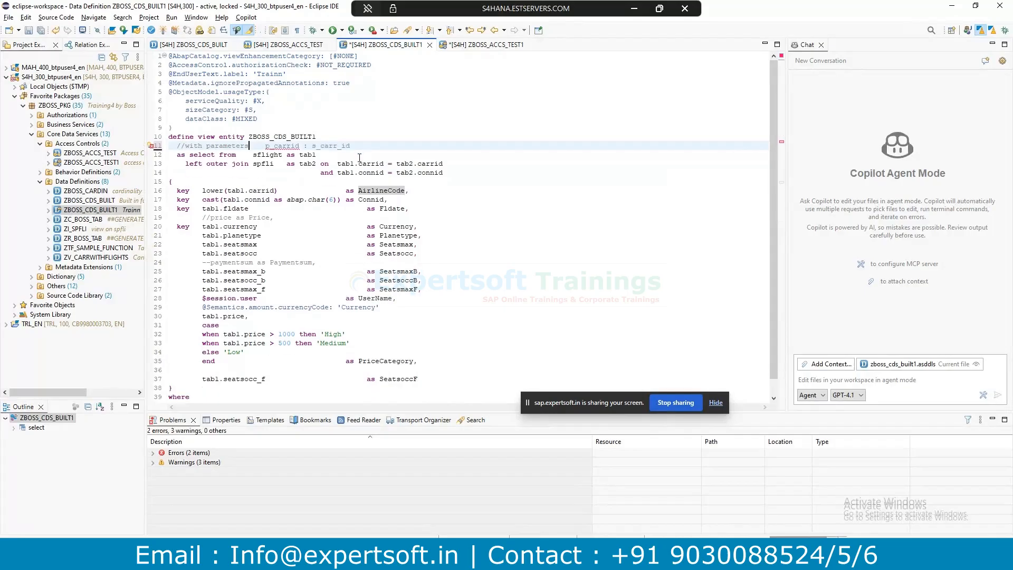
key("Delete")
scroll(311, 289, "down", 1)
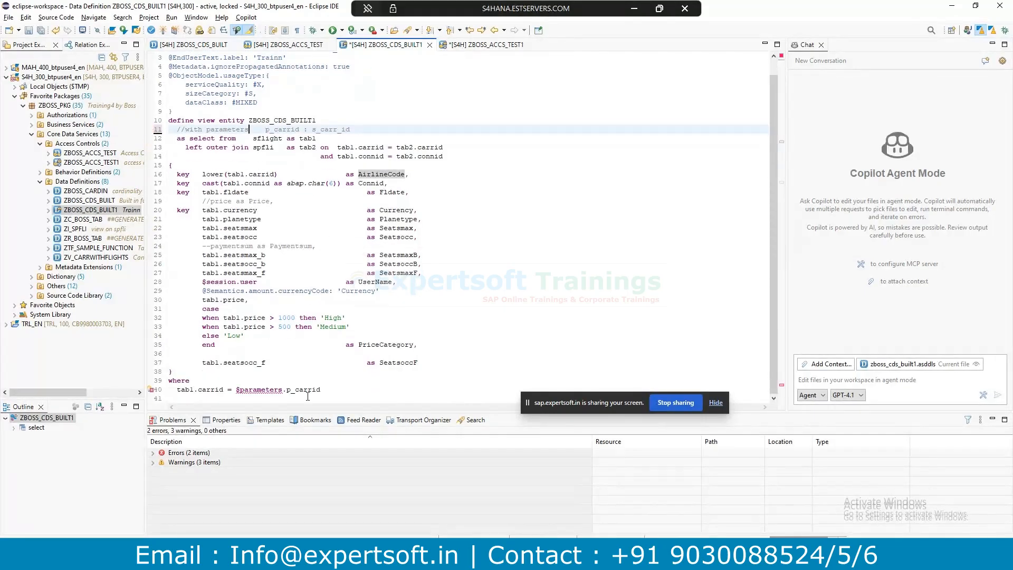
left_click(336, 390)
left_click(275, 381)
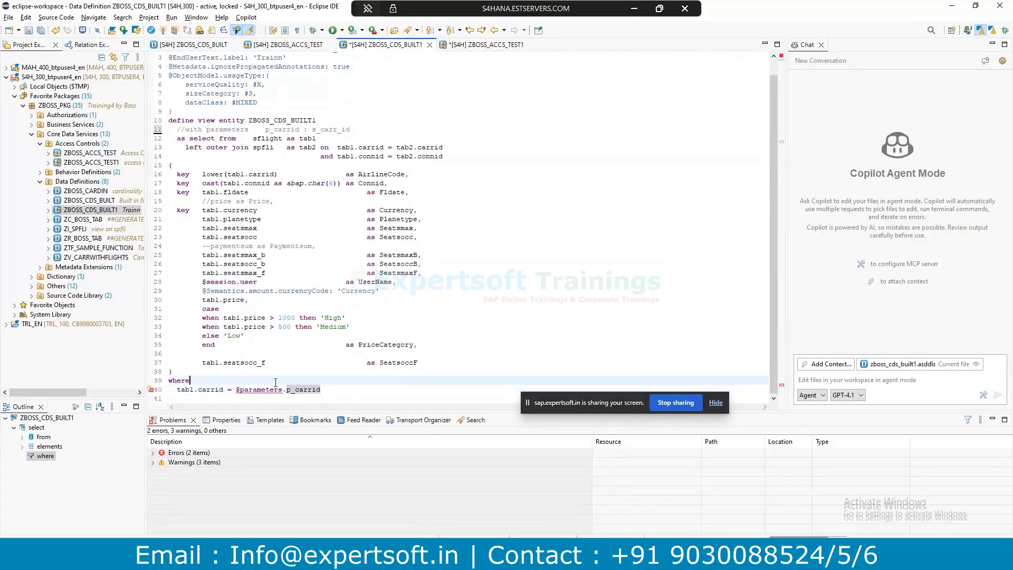
key("Delete")
left_click_drag(169, 392, 173, 391)
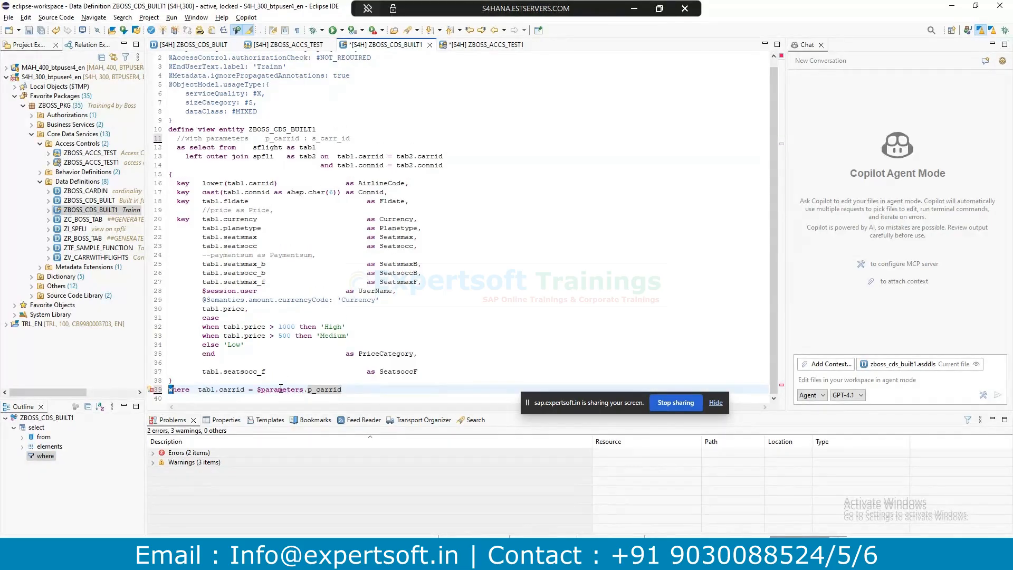
type("//w")
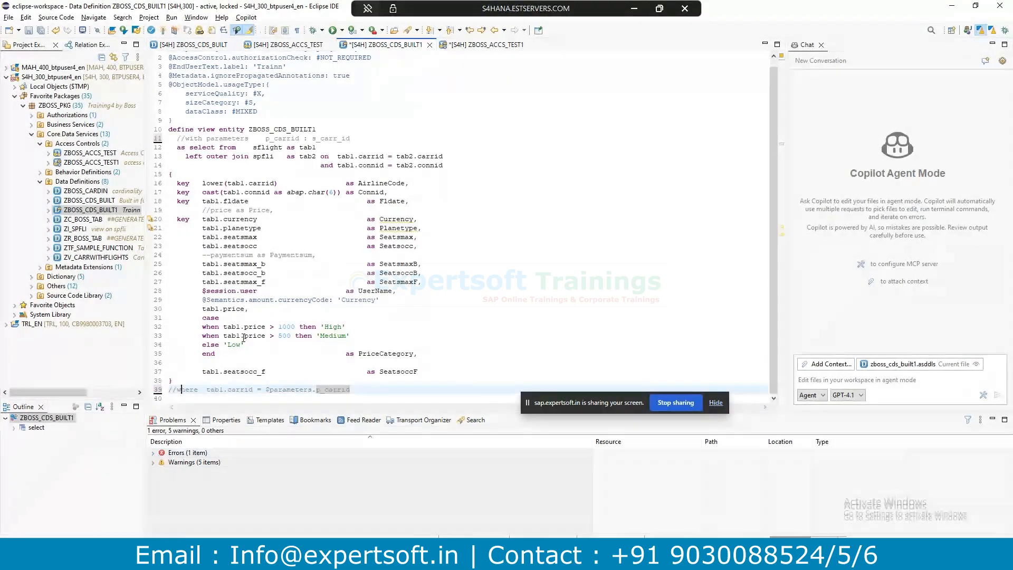
Save and activate ZBOSS_CDS_BUILT1, then preview its data showing 8 rows.
left_click(287, 299)
scroll(266, 196, "up", 1)
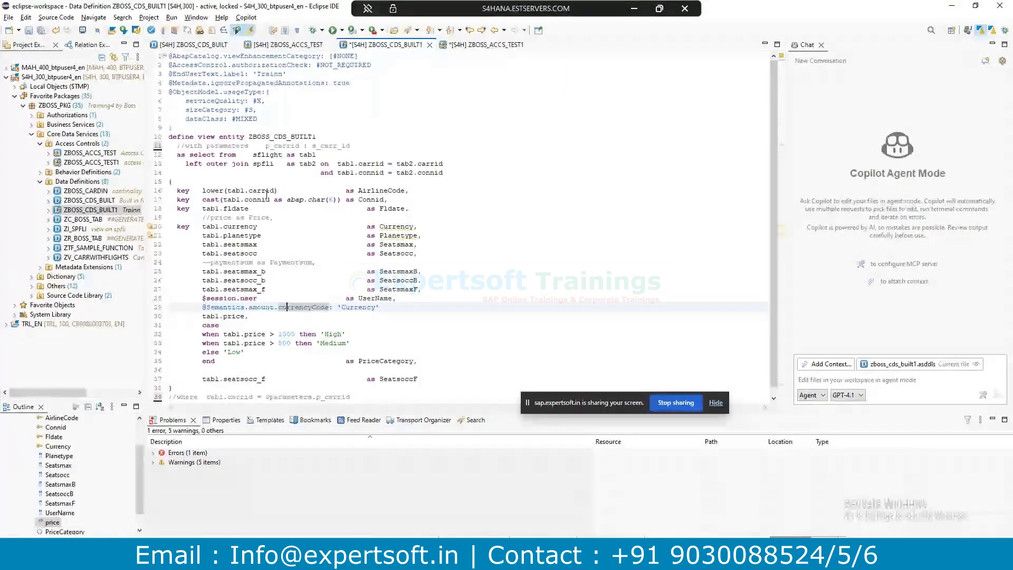
key("ctrl+s")
key("ctrl+F3")
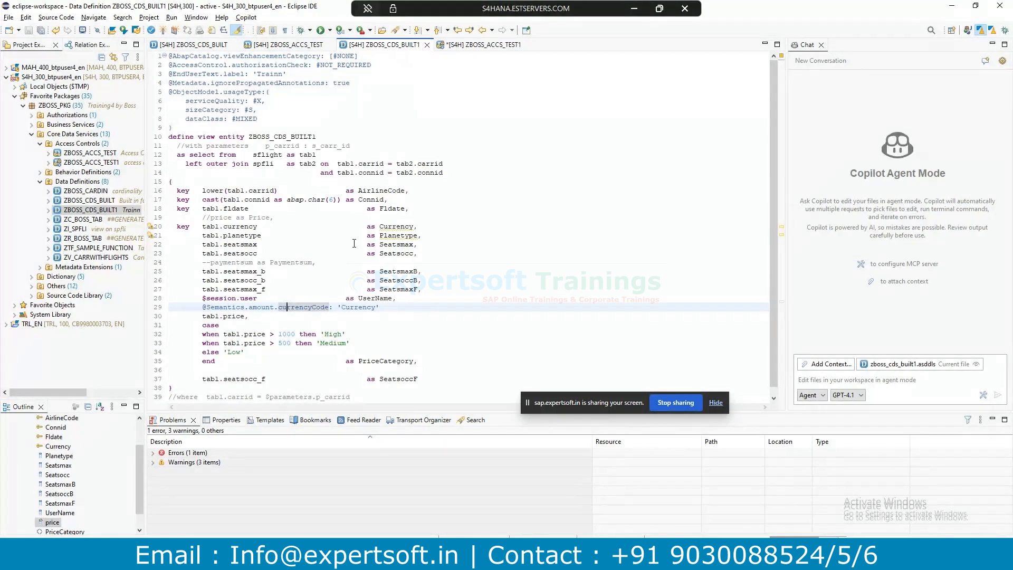
left_click(354, 244)
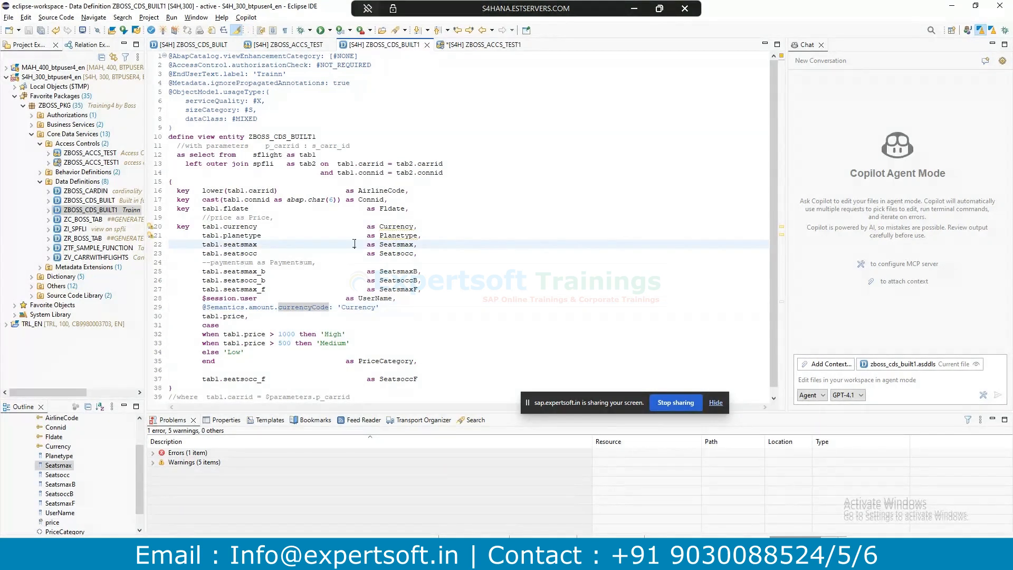
key("F8")
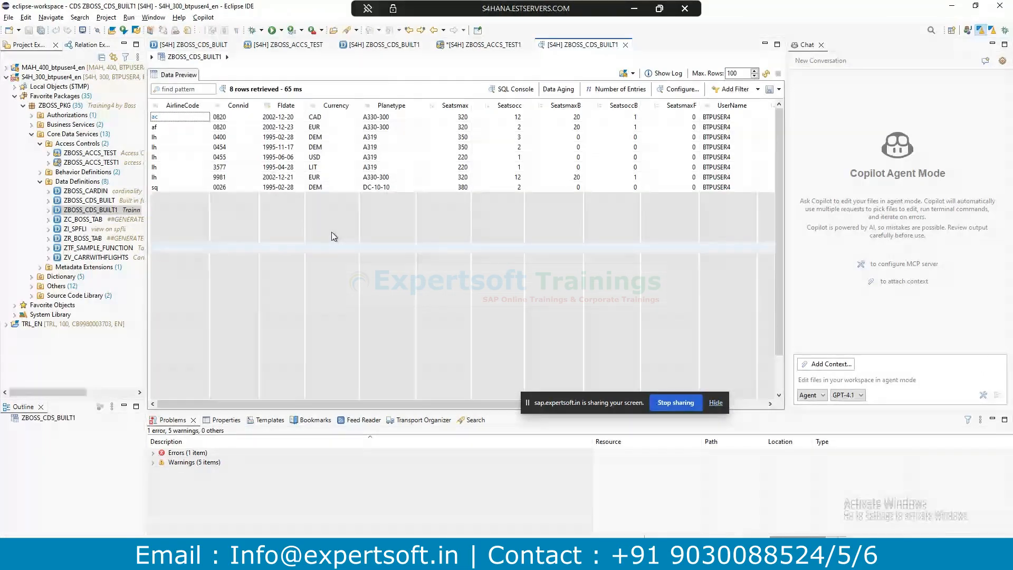
Change AirlineCode on line 16 from lower to upper(tab1.carrid), then save and activate the view.
left_click(625, 46)
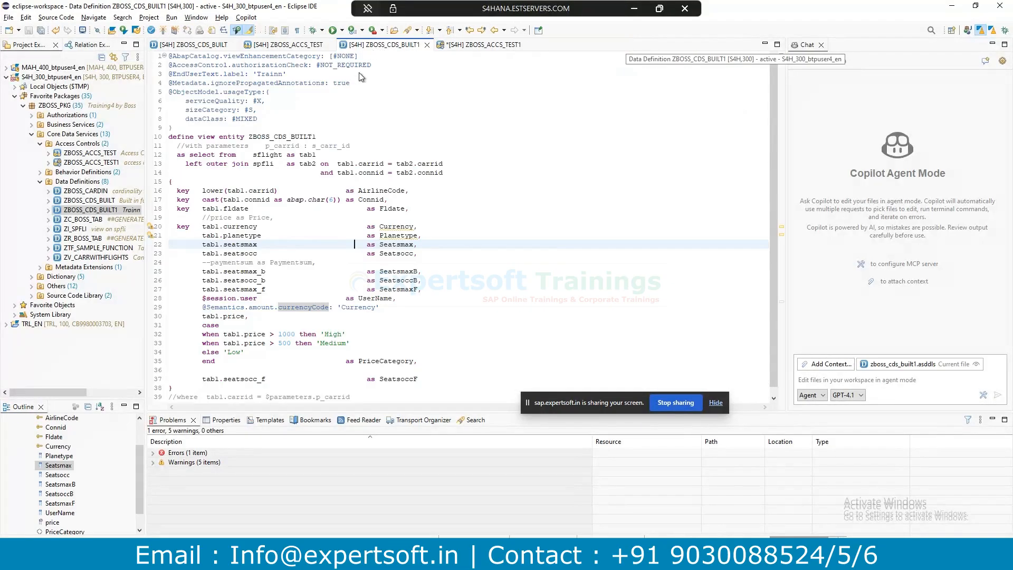
left_click(221, 190)
double_click(221, 190)
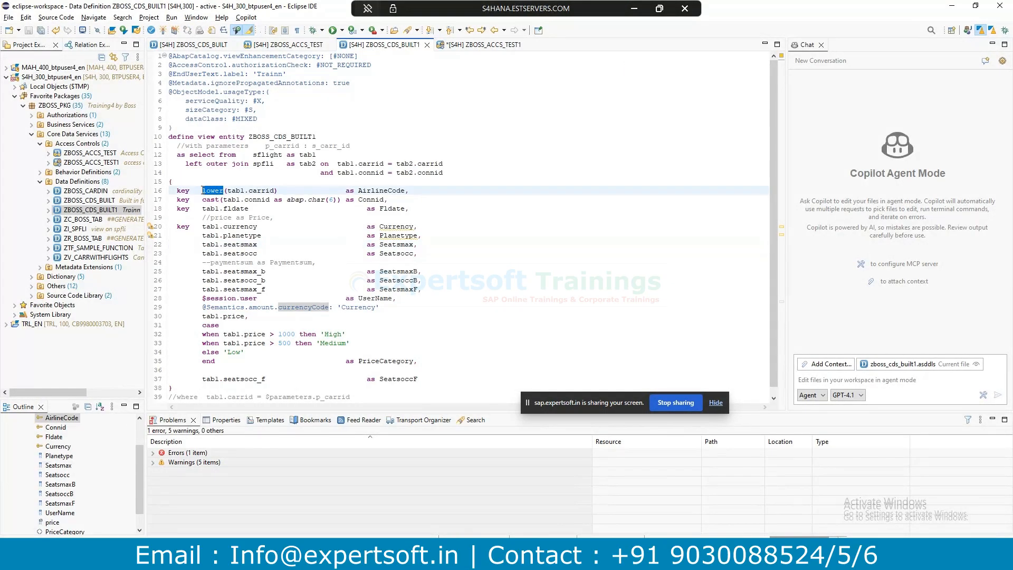
type("upper")
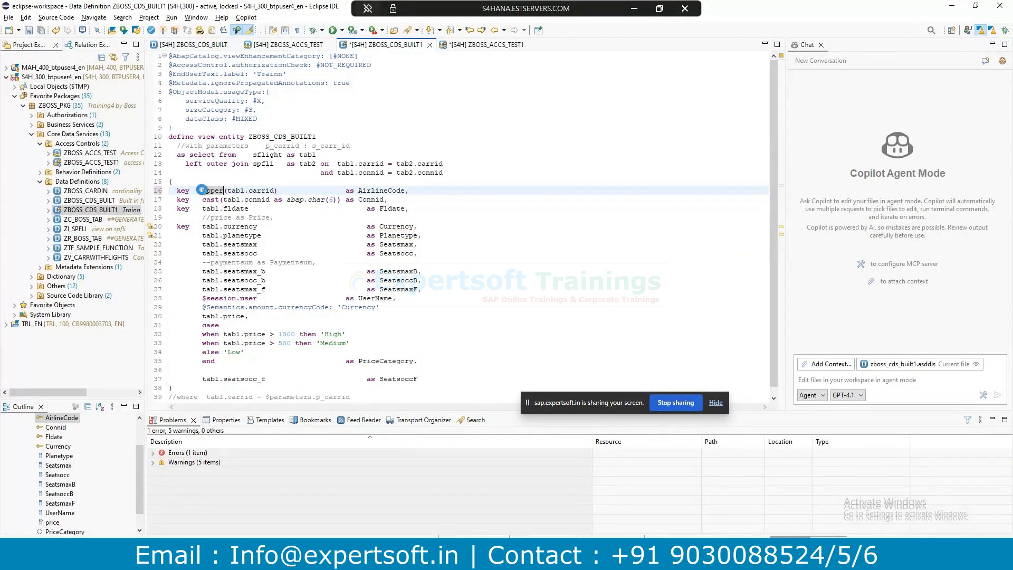
key("ctrl+s")
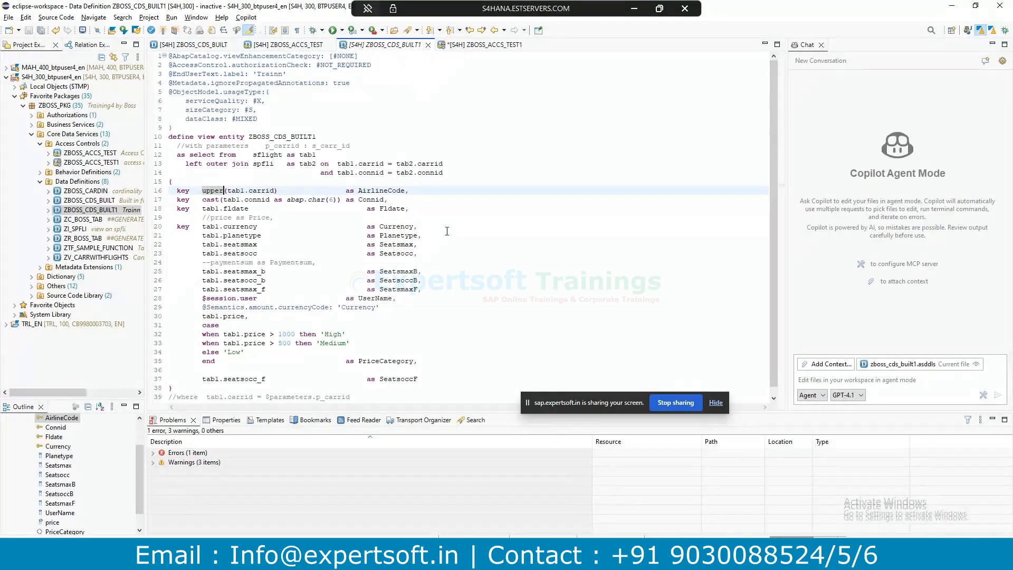
key("ctrl+F3")
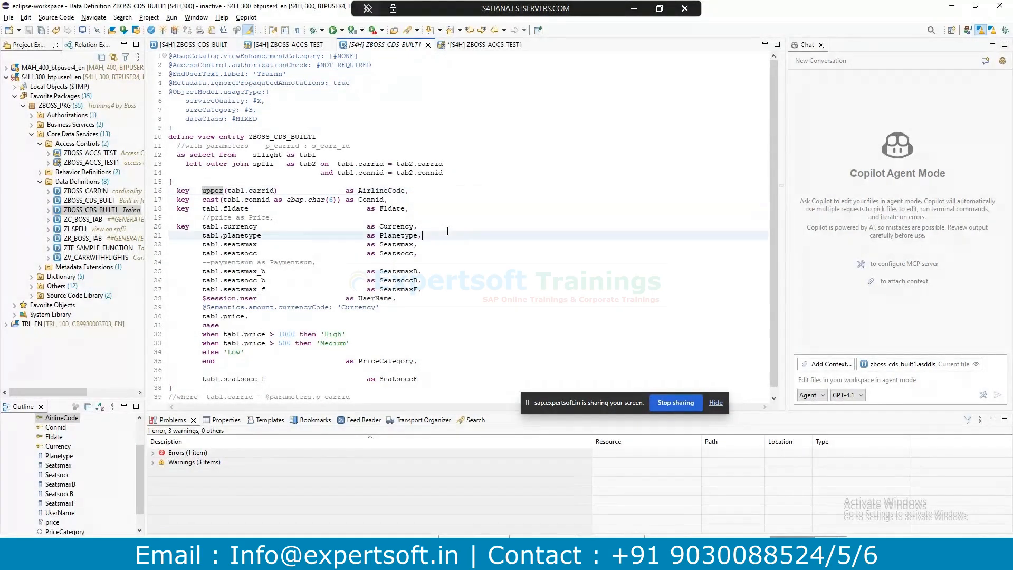
Preview the data to confirm uppercase airline codes AC through SQ.
left_click(447, 231)
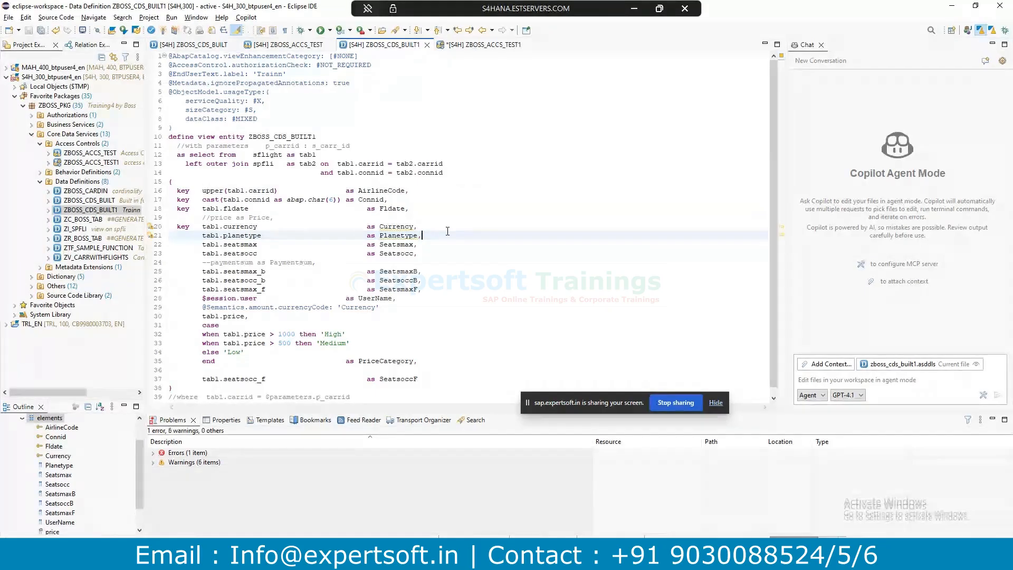
key("F8")
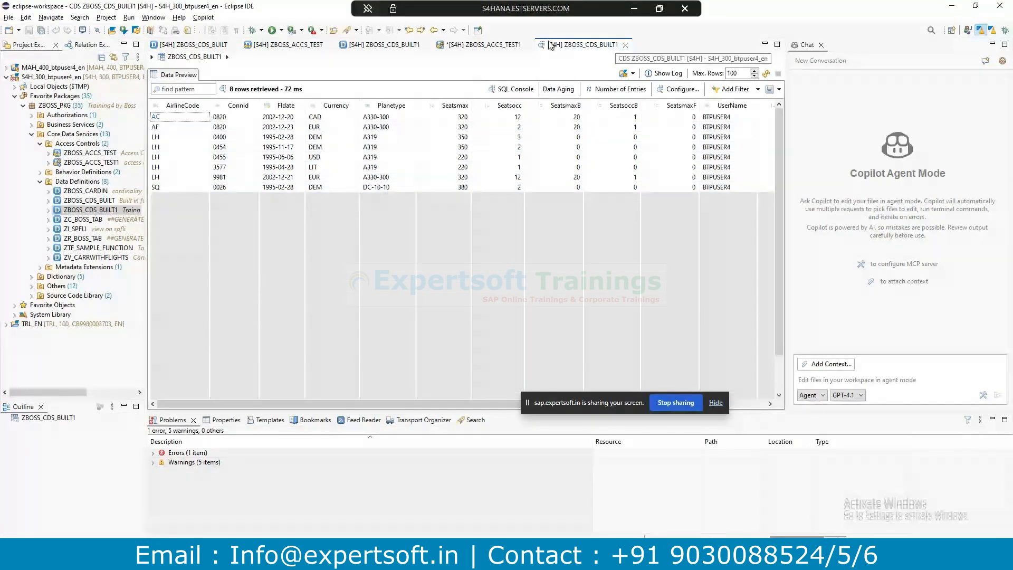
left_click(478, 47)
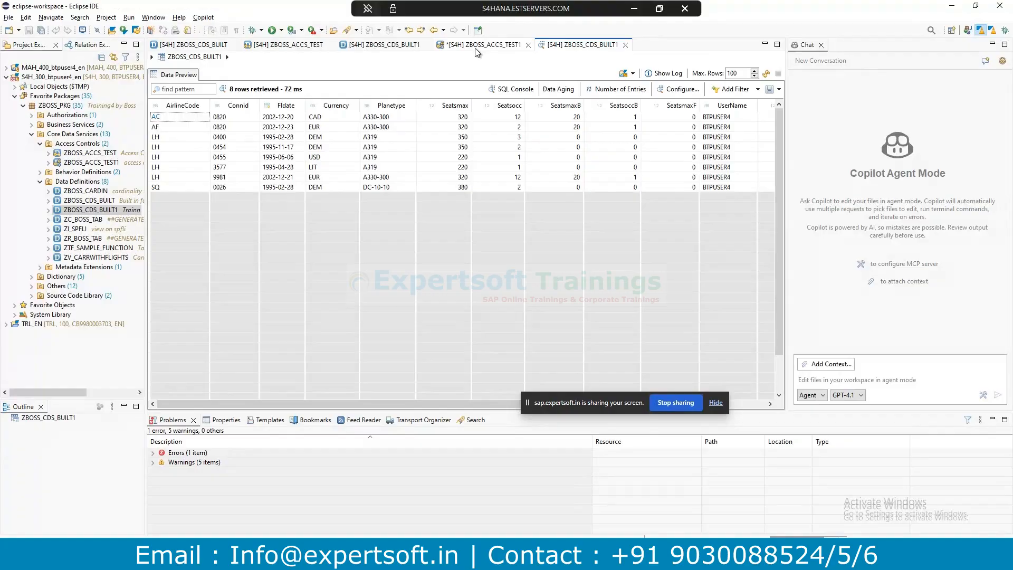
left_click(400, 47)
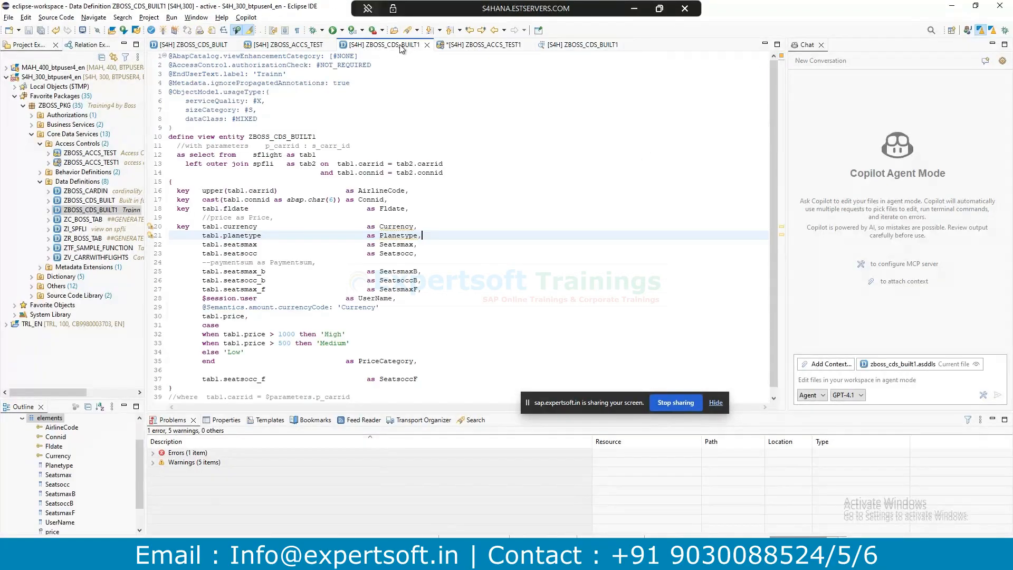
Review ZBOSS_ACCS_TEST1's protected view, AirlineCode condition and zau object, then go to ZBOSS_ROLE in SAP GUI.
left_click(456, 47)
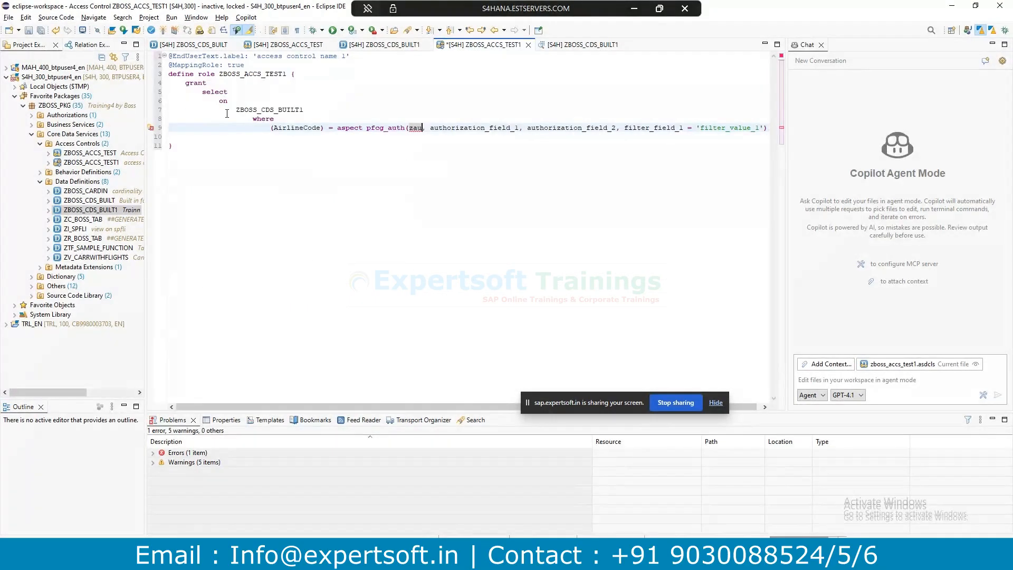
left_click_drag(235, 109, 306, 109)
left_click(249, 127)
left_click_drag(234, 110, 305, 109)
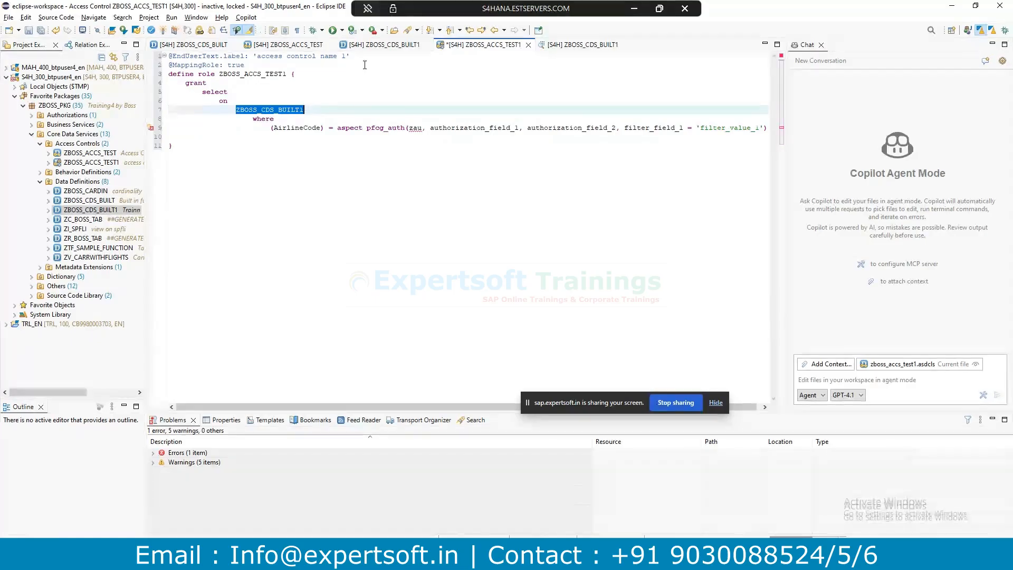
left_click_drag(273, 127, 321, 126)
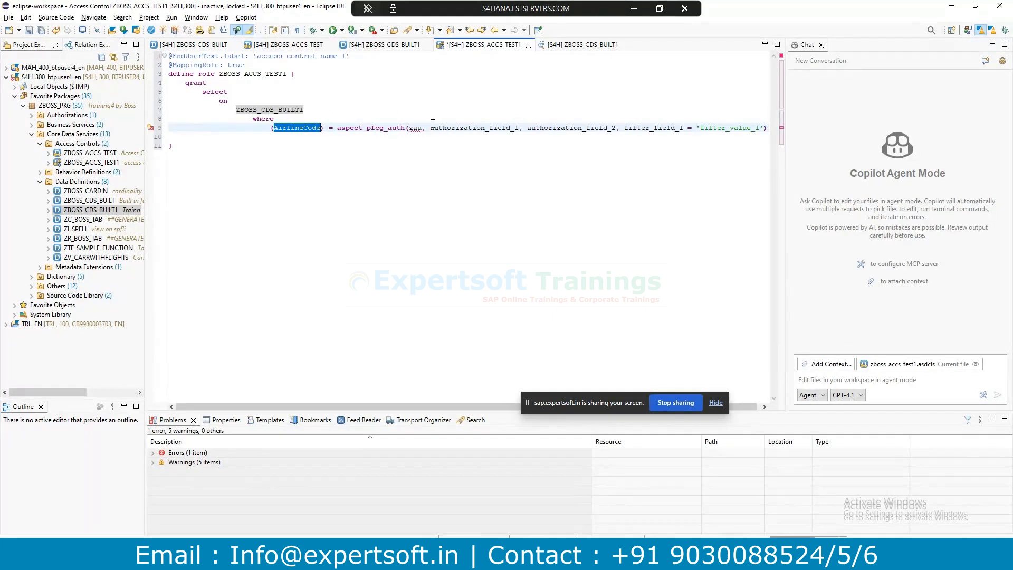
left_click(423, 127)
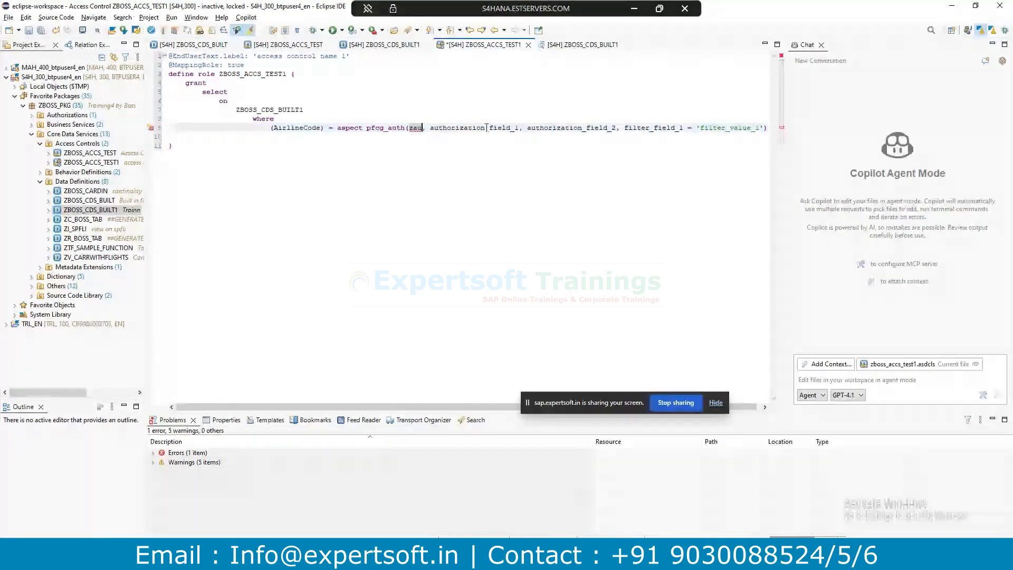
key("alt+Tab")
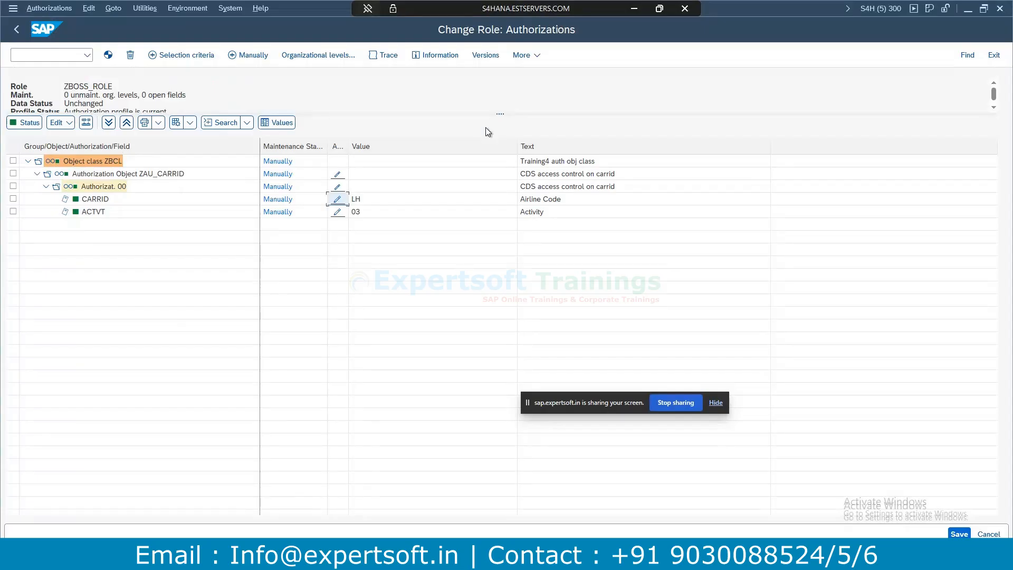
Complete the authorization object as zau_carrid with field carrid, matching names in ZBOSS_ROLE.
key("alt+Tab")
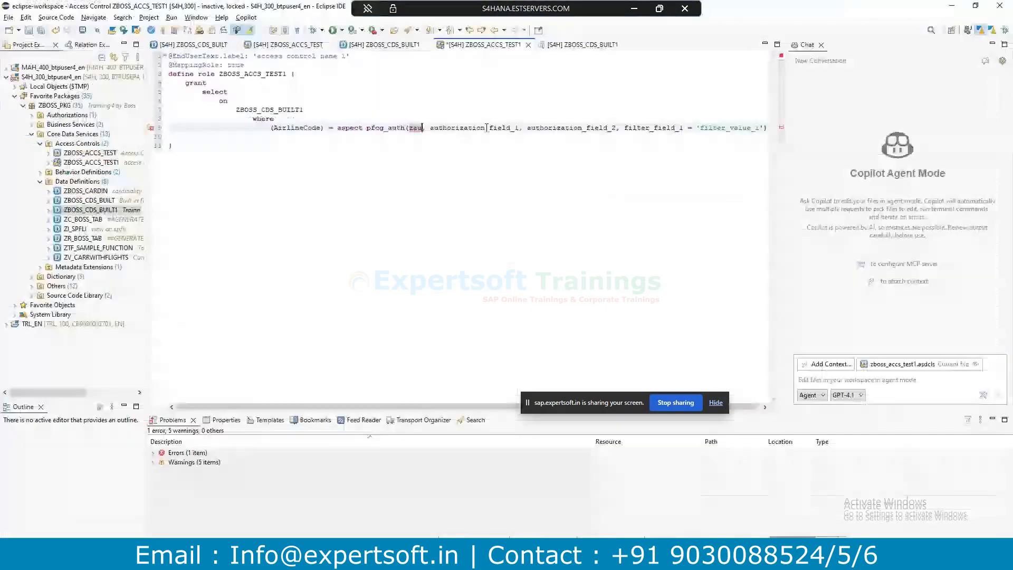
type("_carrid")
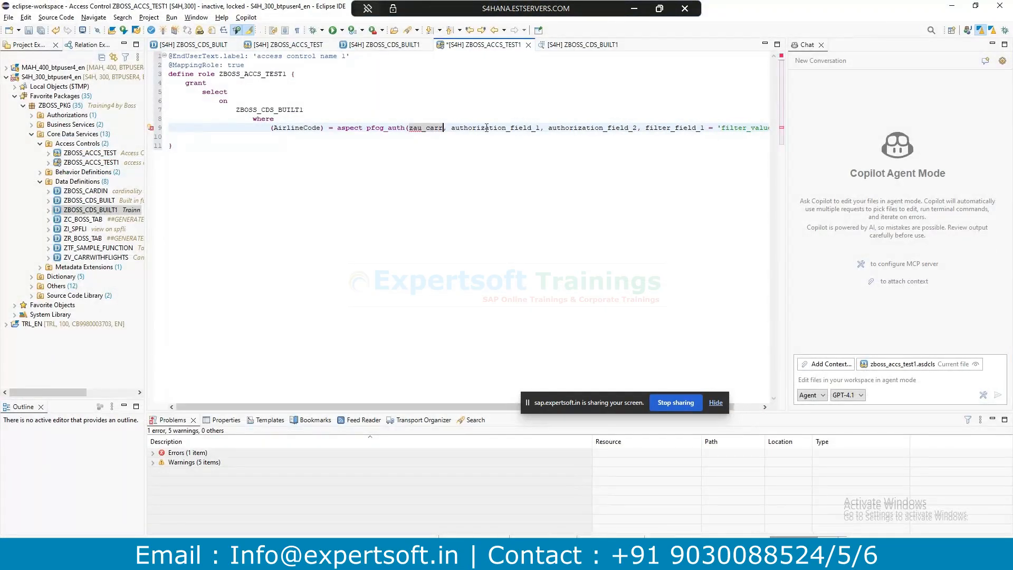
key("alt+Tab")
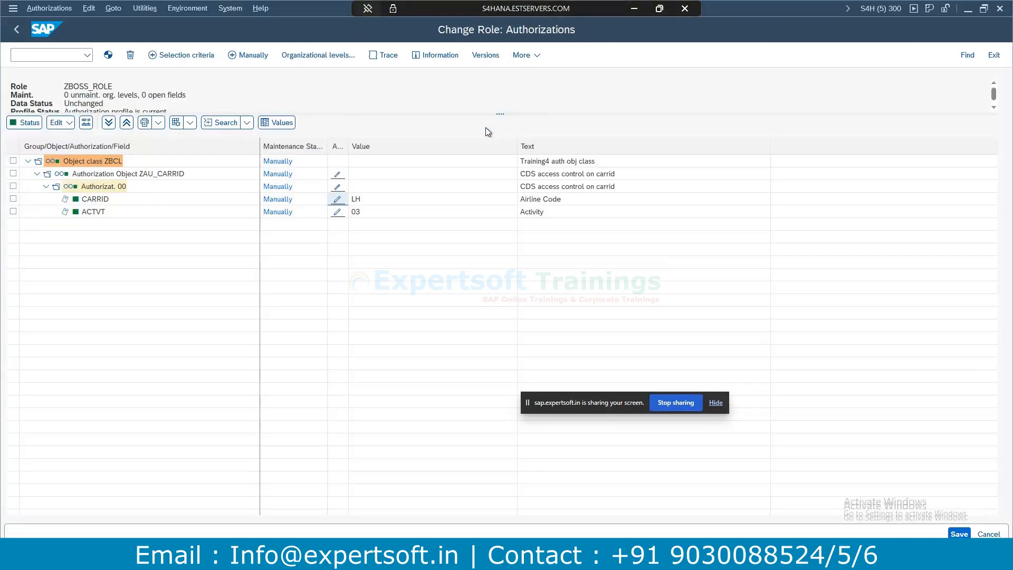
left_click(170, 175)
key("alt+Tab")
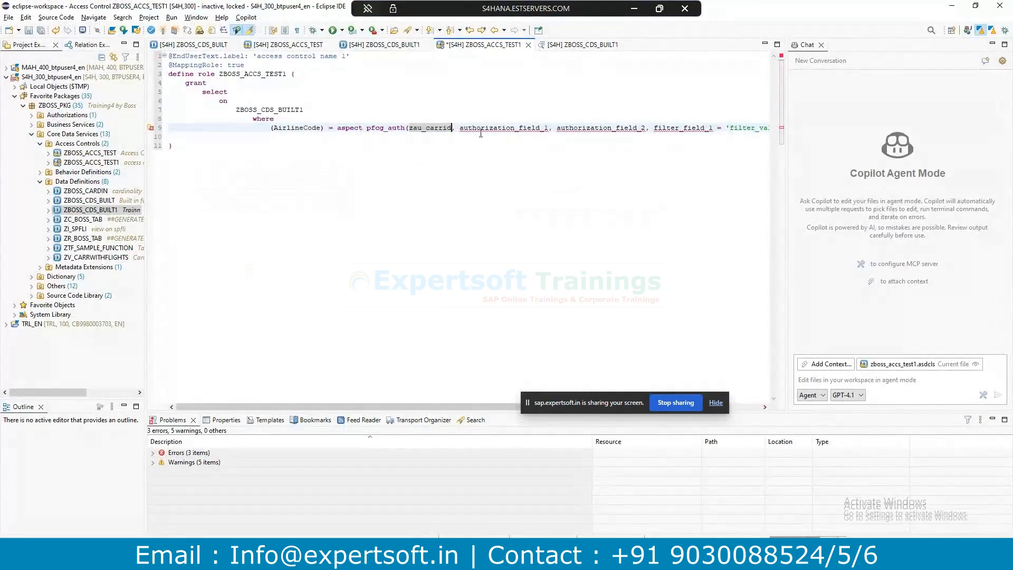
left_click_drag(460, 127, 548, 125)
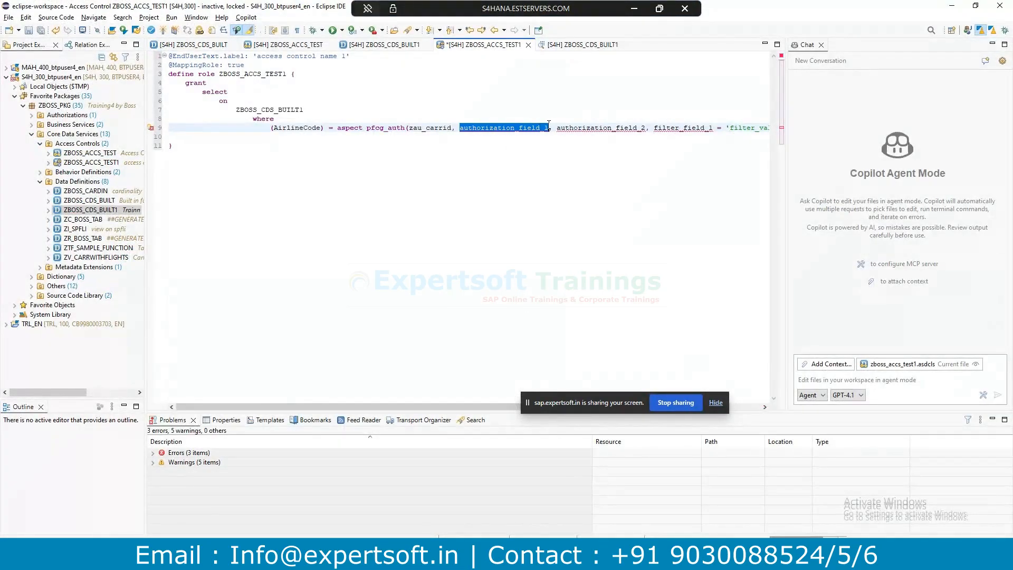
key("alt+Tab")
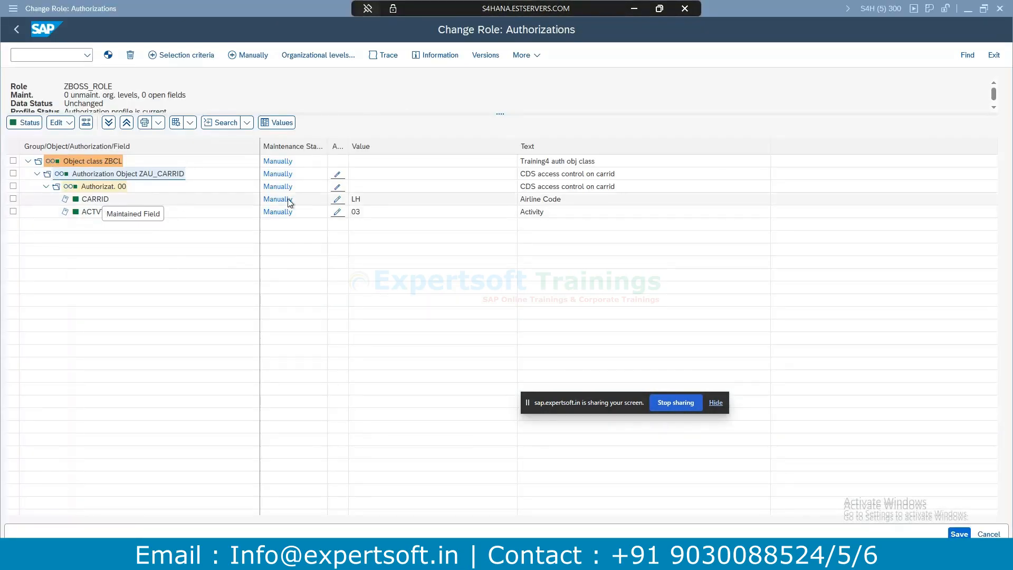
key("alt+Tab")
type("carr")
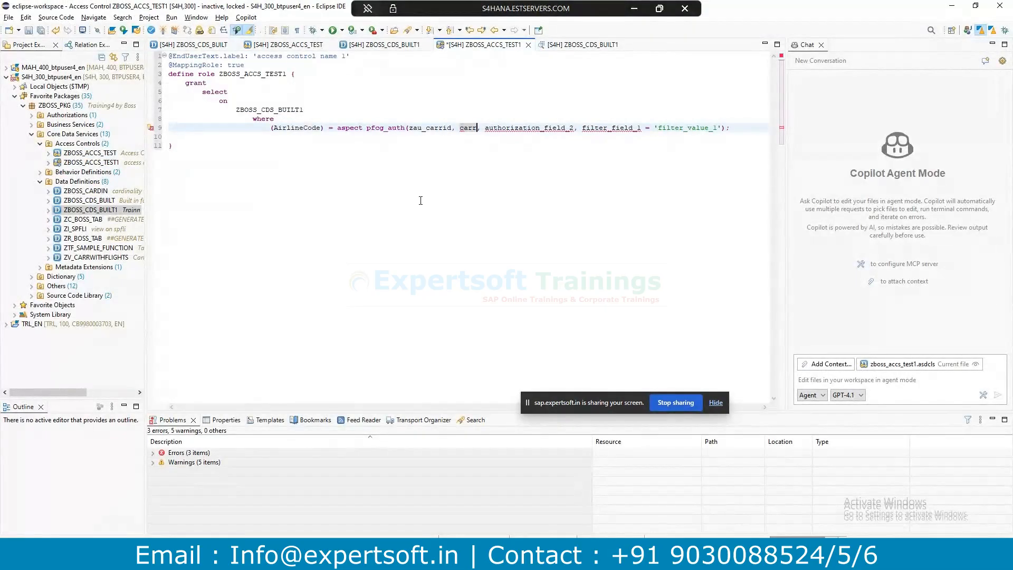
key("alt+Tab")
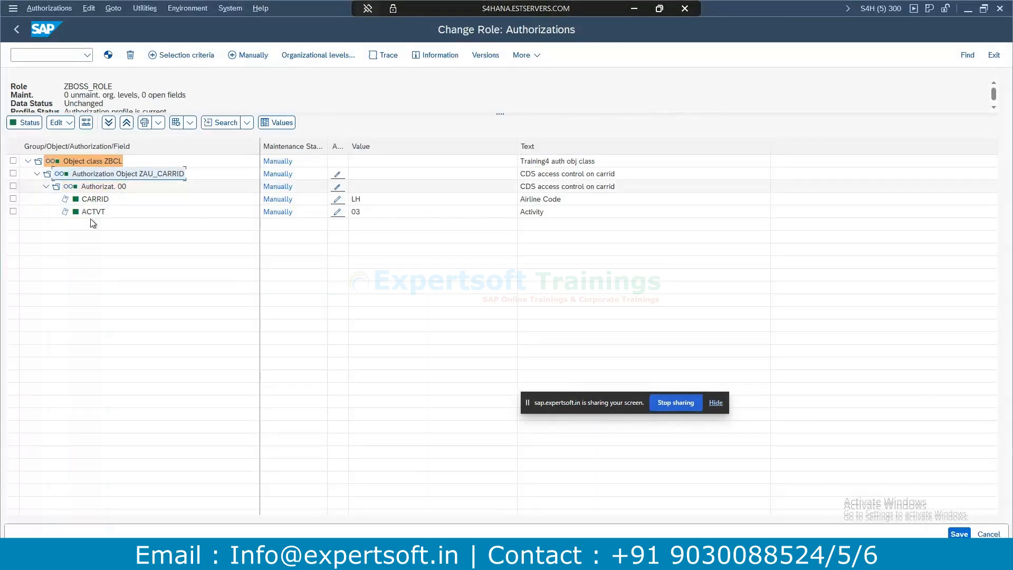
key("alt+Tab")
Set the activity filter to actvt = '03', remove filter_field_1, and save the access control.
left_click_drag(494, 127, 587, 127)
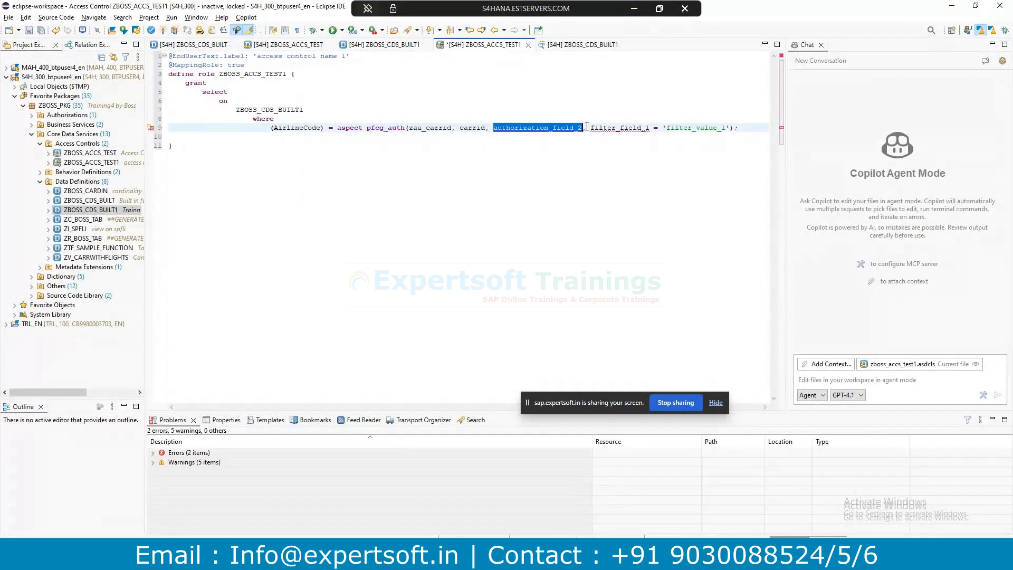
type("actv")
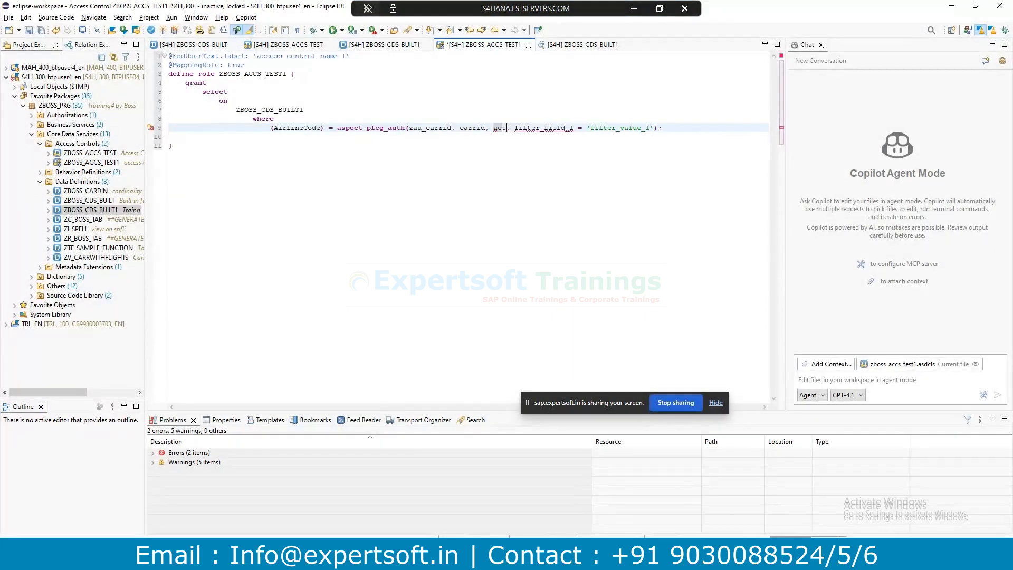
type("t")
left_click_drag(514, 129, 581, 124)
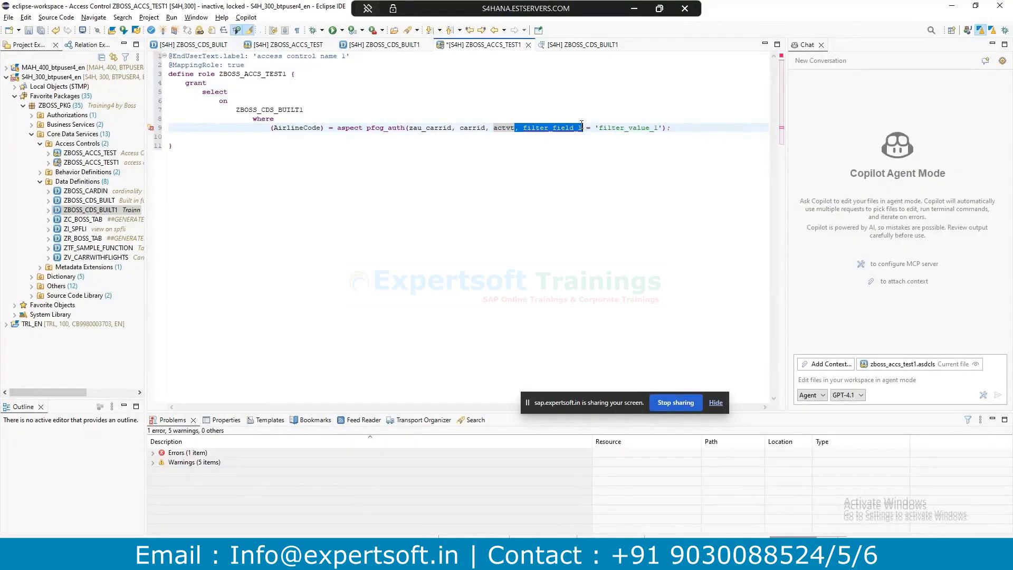
key("BackSpace")
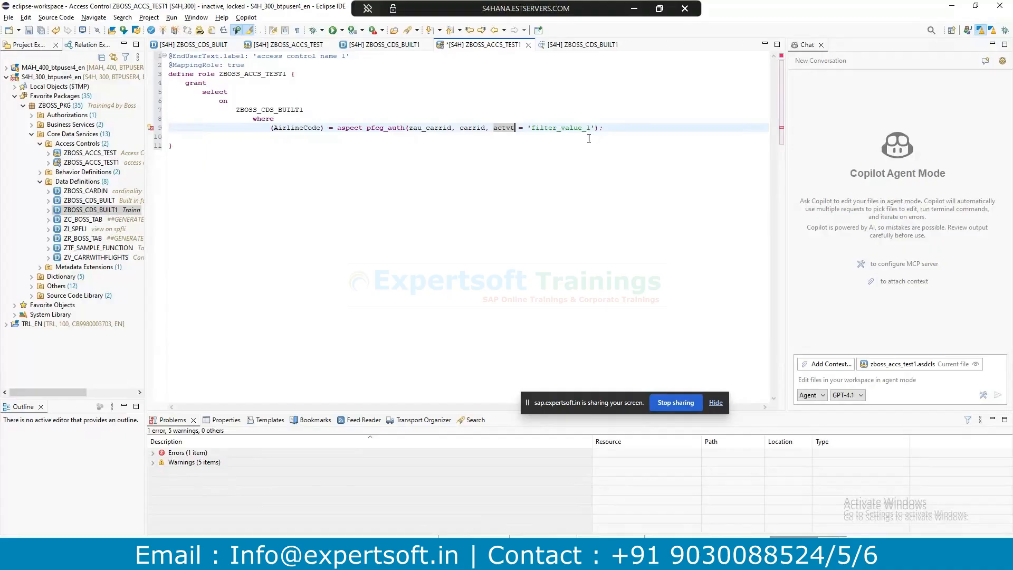
left_click_drag(592, 128, 531, 128)
type("03")
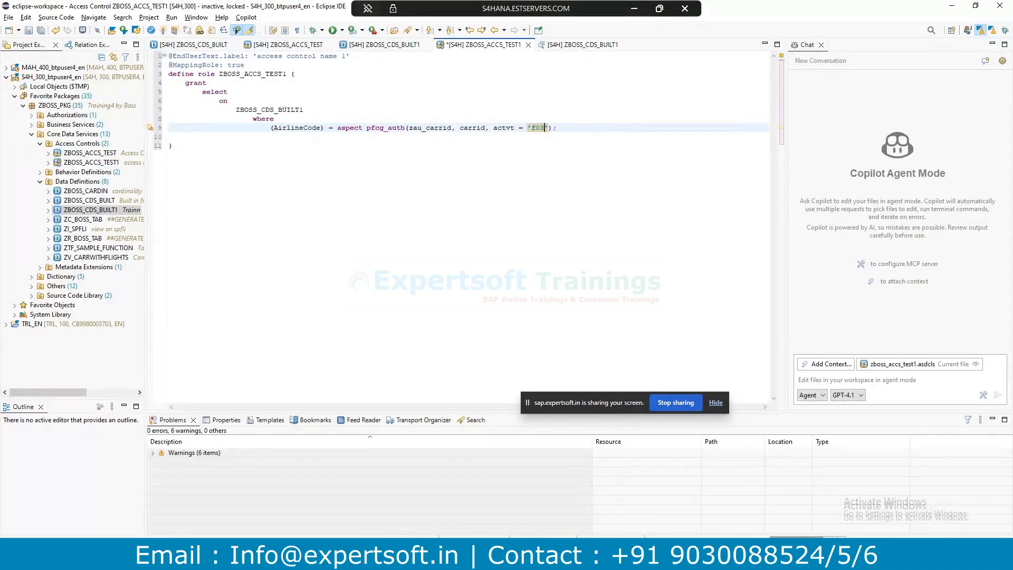
left_click_drag(532, 127, 536, 127)
key("BackSpace")
key("alt+Tab")
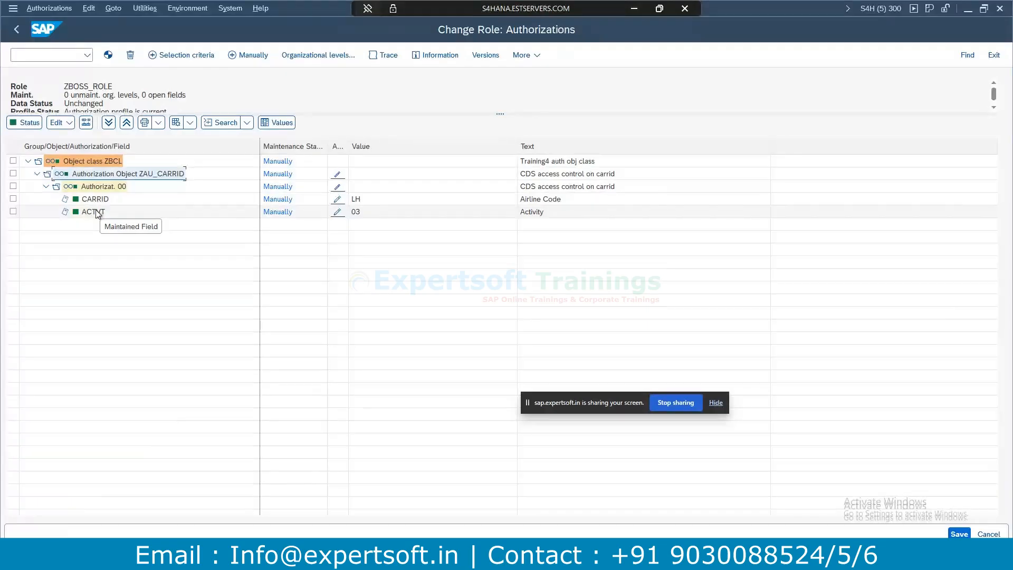
key("alt+Tab")
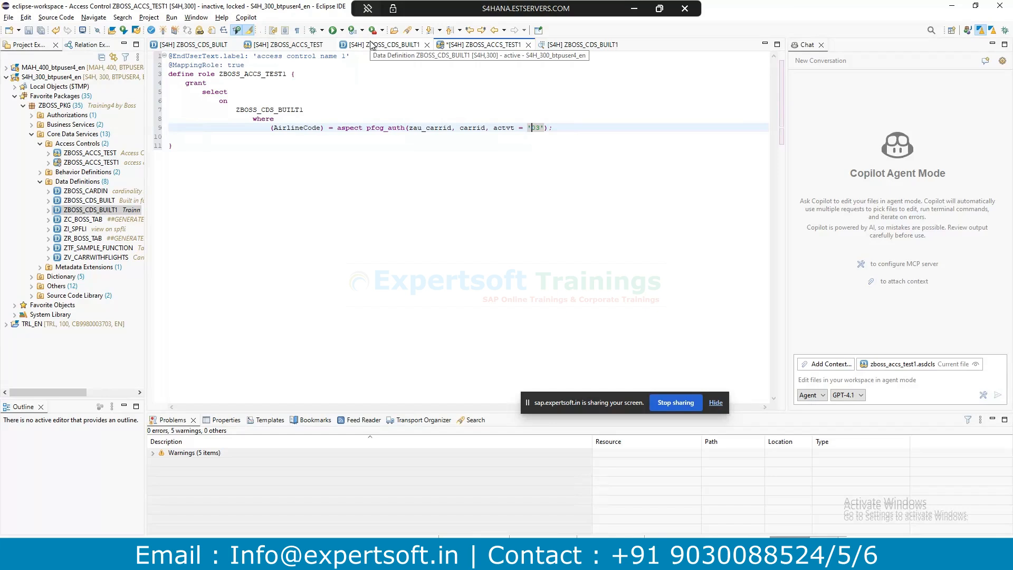
double_click(534, 128)
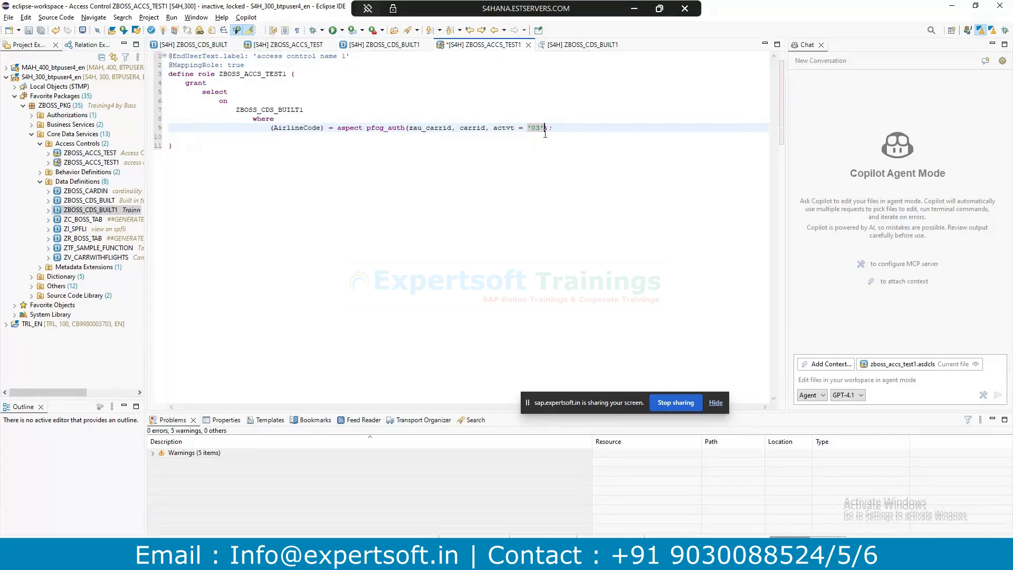
key("ctrl+s")
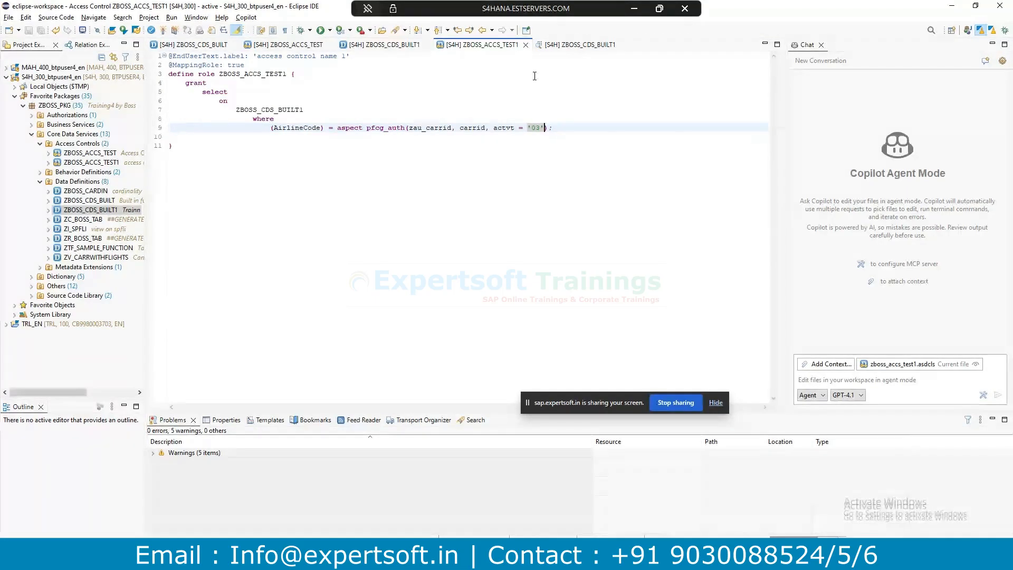
Confirm ZBOSS_ACCS_TEST1 shows Active in Properties and return to the ZBOSS_CDS_BUILT1 data preview.
left_click(221, 422)
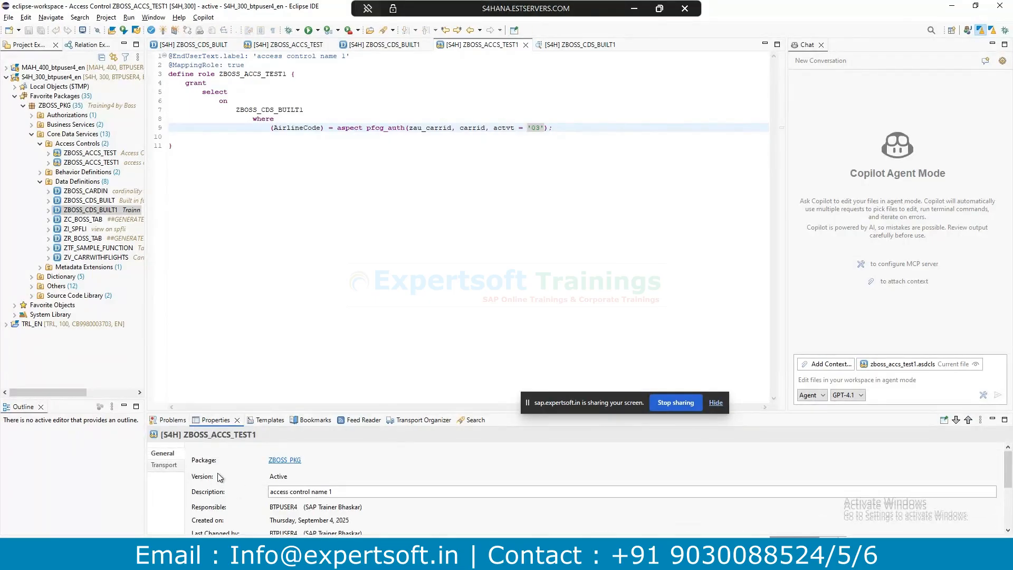
double_click(284, 477)
left_click(582, 46)
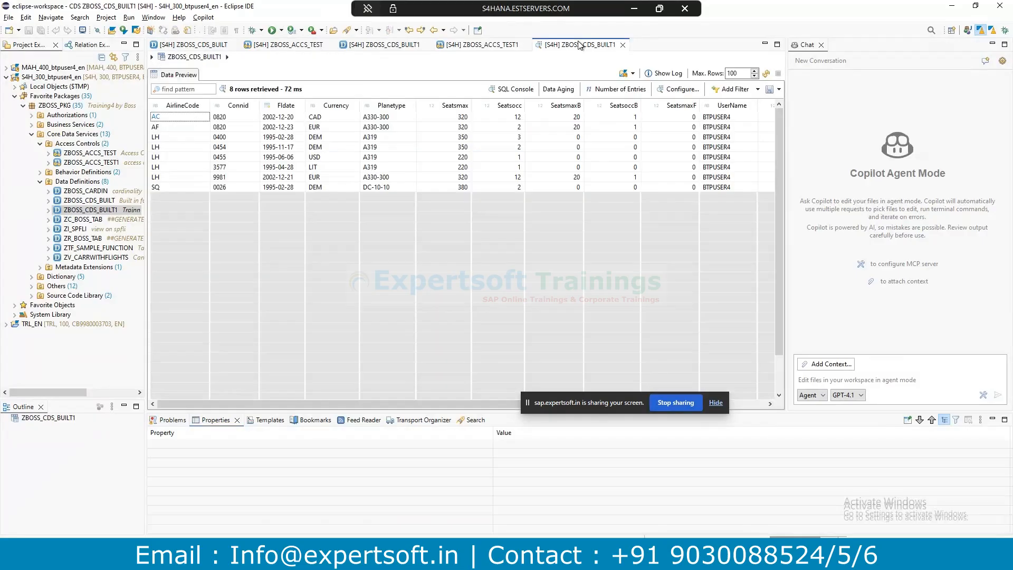
Back out to the ZBOSS_ROLE overview, then in /nsu01 check ZBOSS_ROLE on the user's Roles tab.
key("alt+Tab")
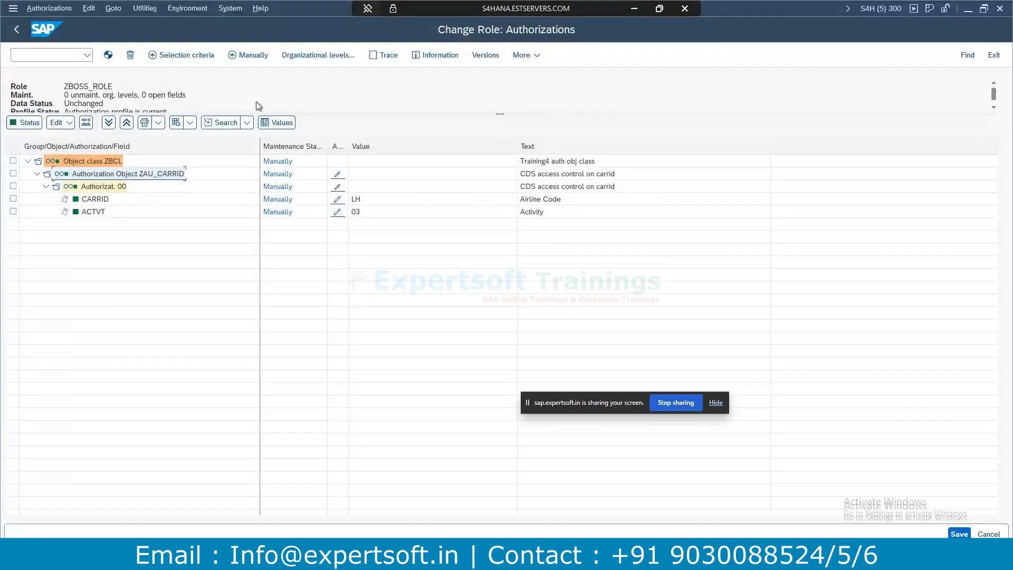
key("F3")
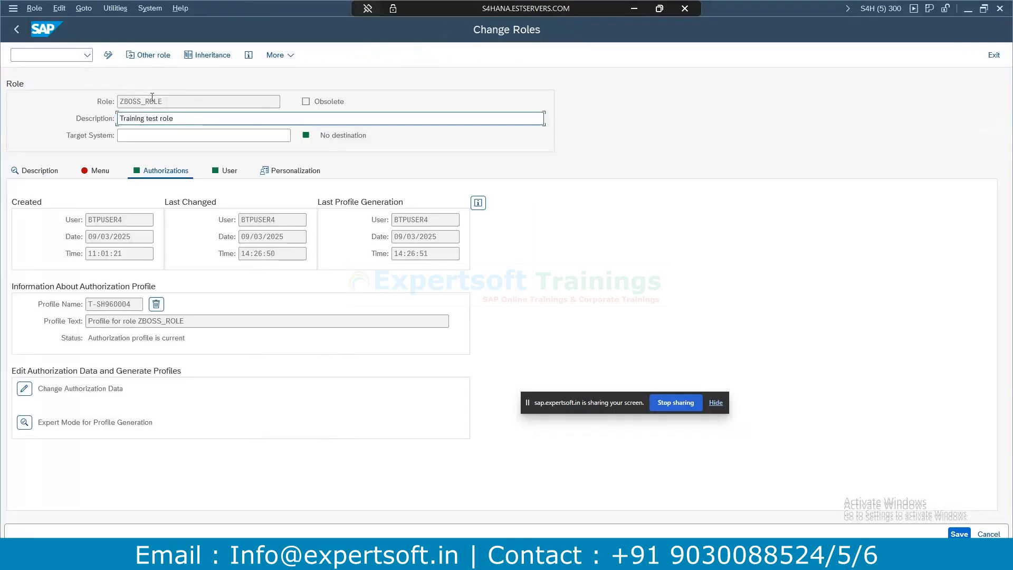
left_click_drag(194, 104, 73, 101)
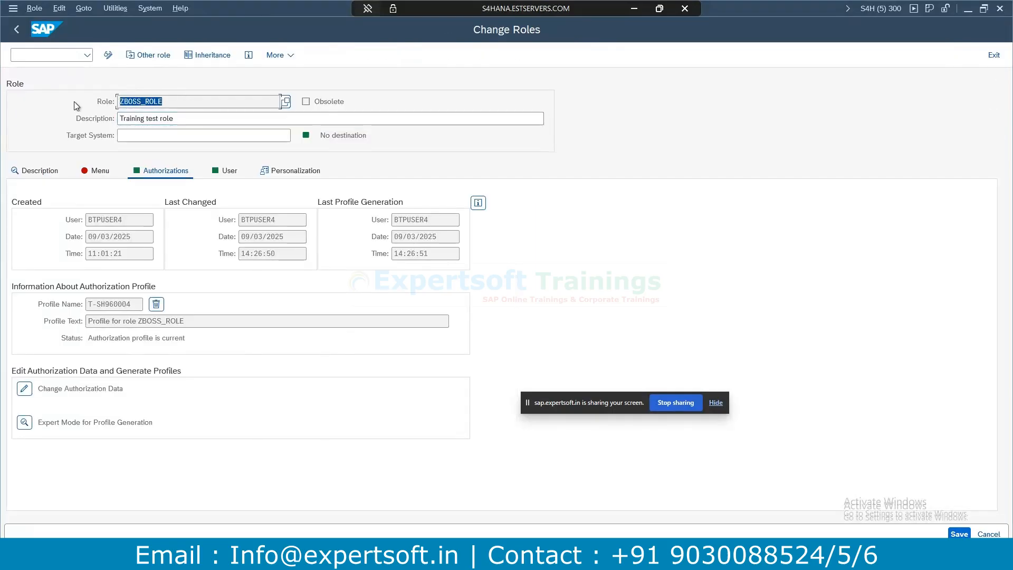
left_click(42, 59)
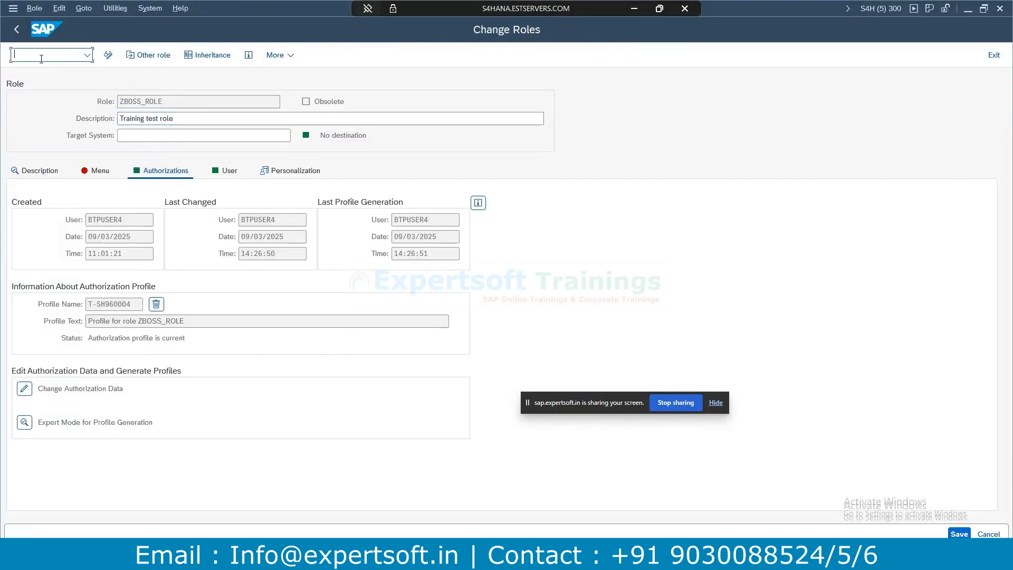
type("/nsu01")
key("Return")
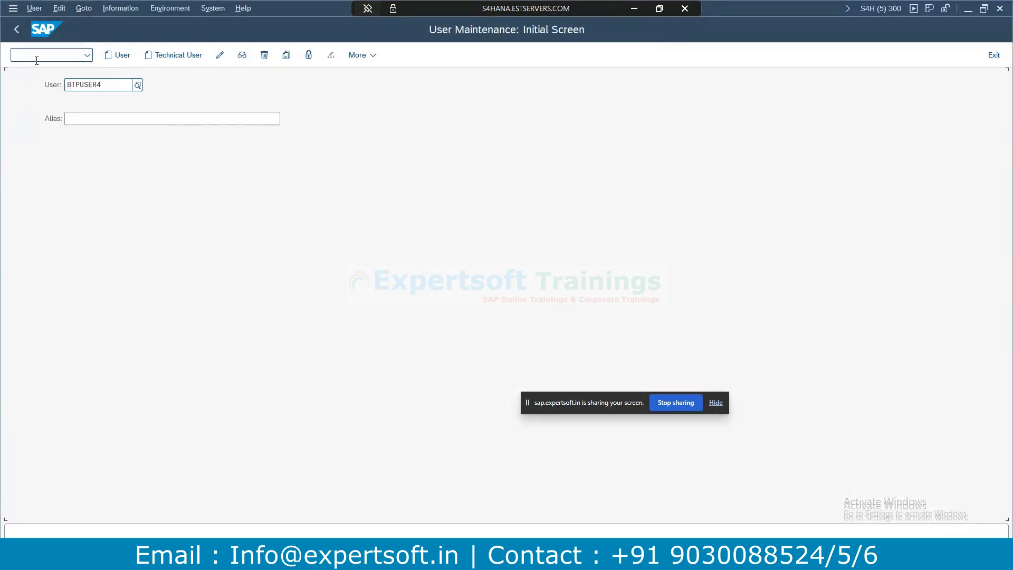
left_click(243, 56)
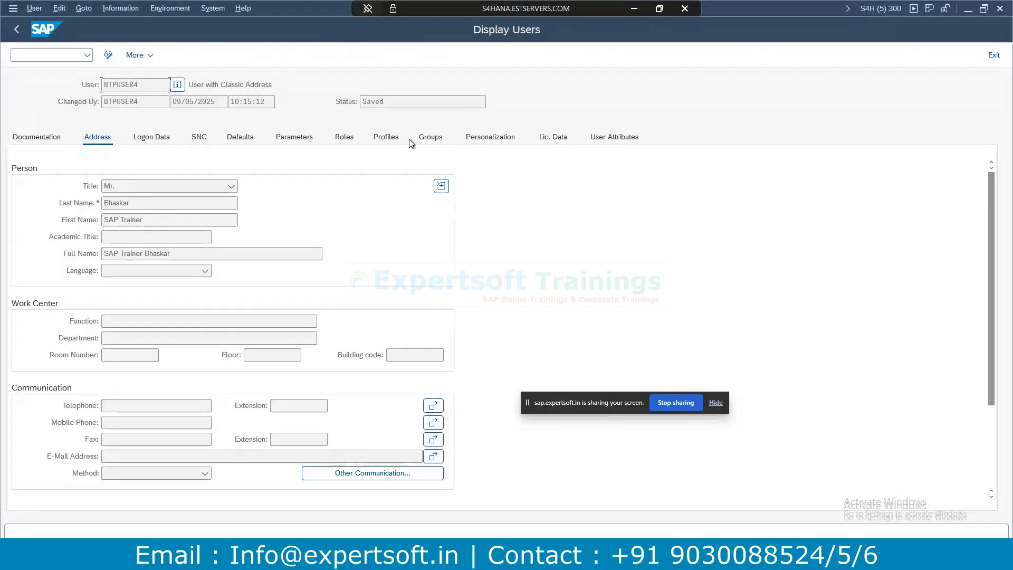
left_click(344, 138)
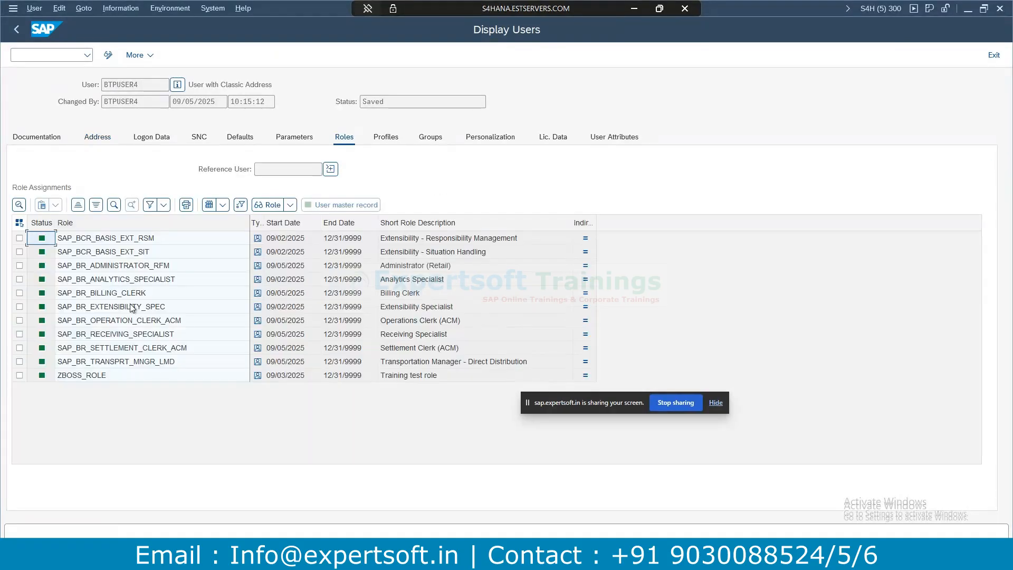
left_click(83, 375)
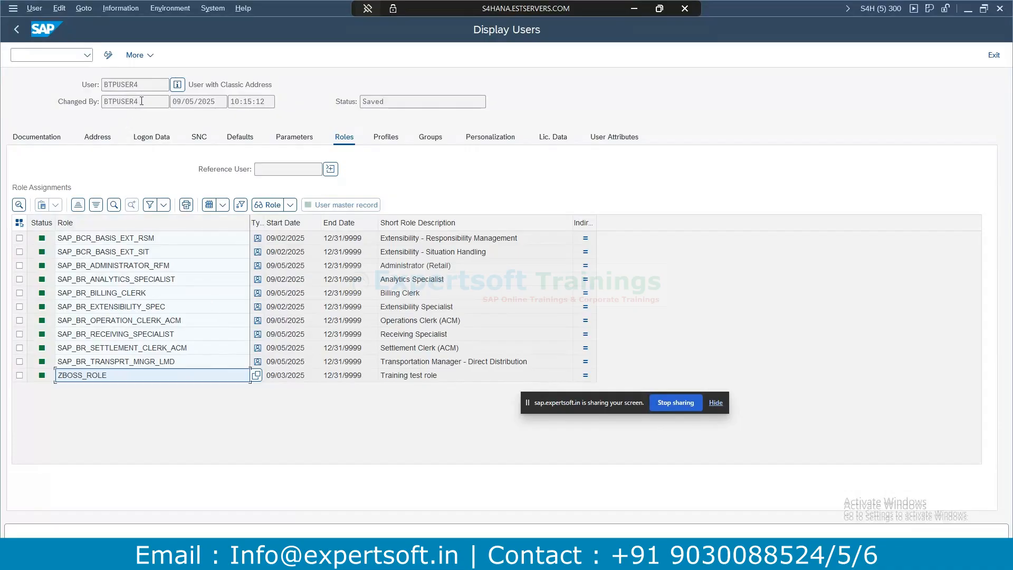
key("alt+Tab")
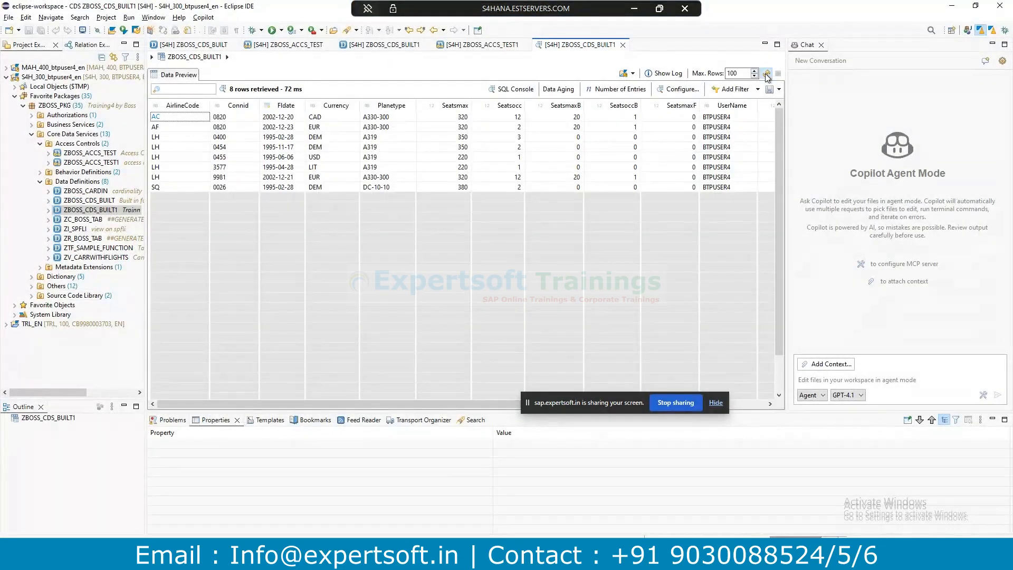
Refresh the ZBOSS_CDS_BUILT1 data preview to see which airline rows remain.
left_click(767, 75)
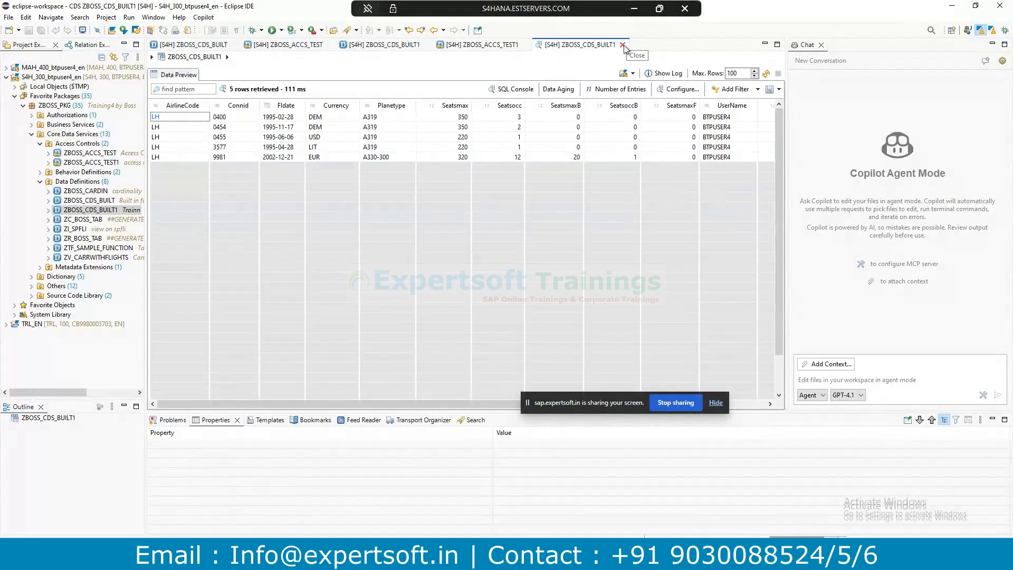
Close the ZBOSS_CDS_BUILT1 data preview and bring up the ZBOSS_ROLE role display in SAP GUI.
left_click(622, 44)
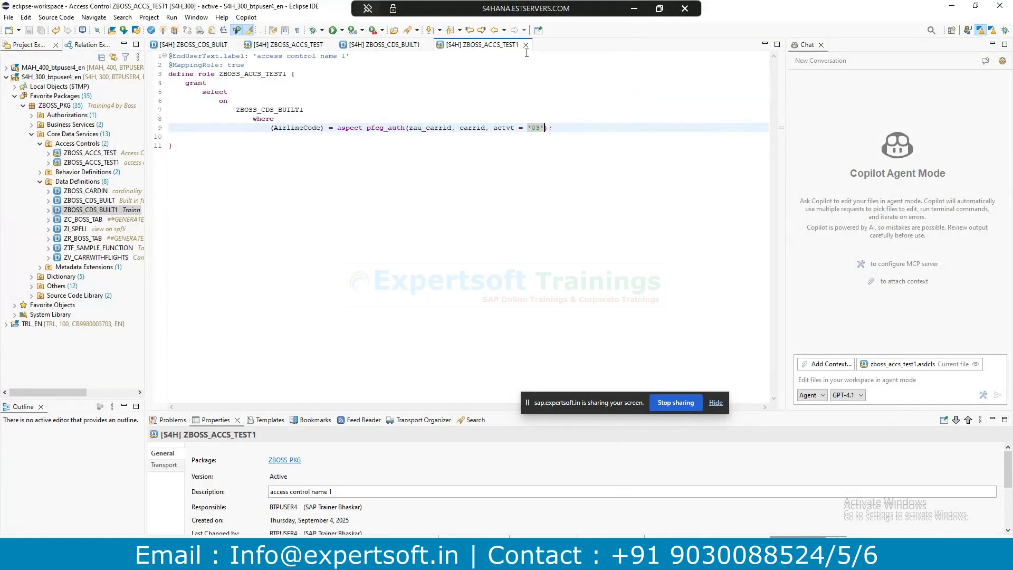
left_click(633, 9)
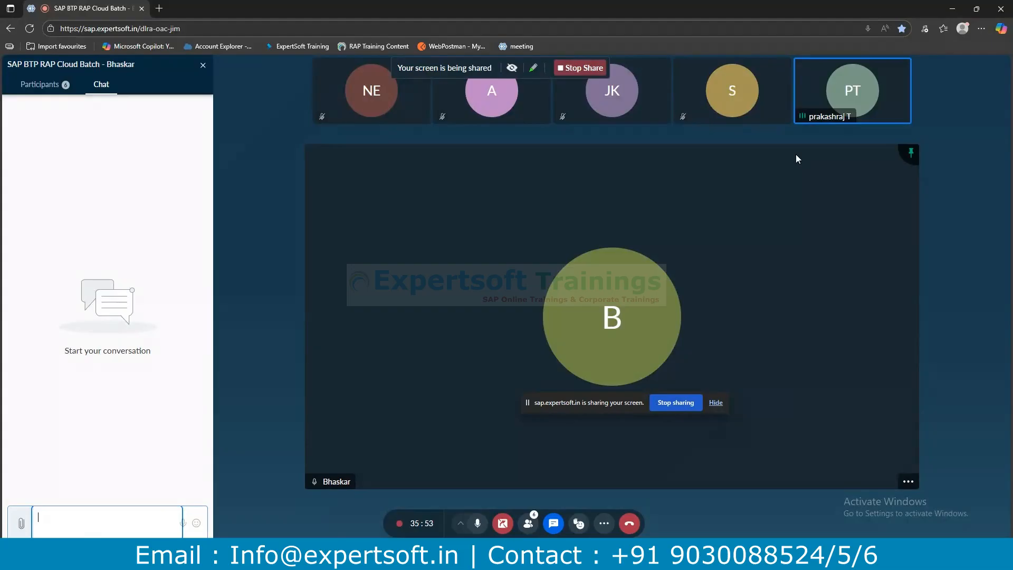
key("alt+Tab")
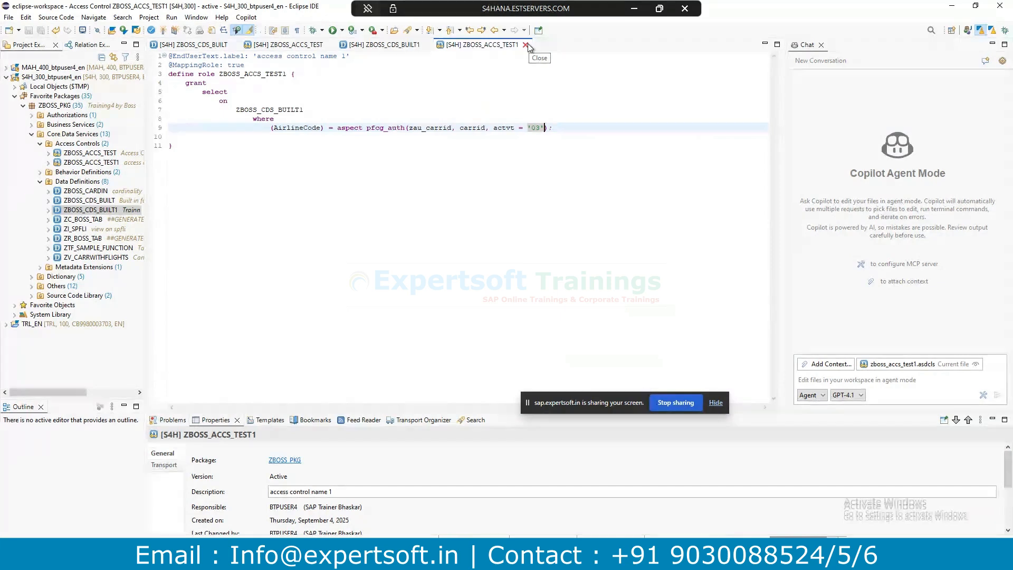
key("alt+Tab")
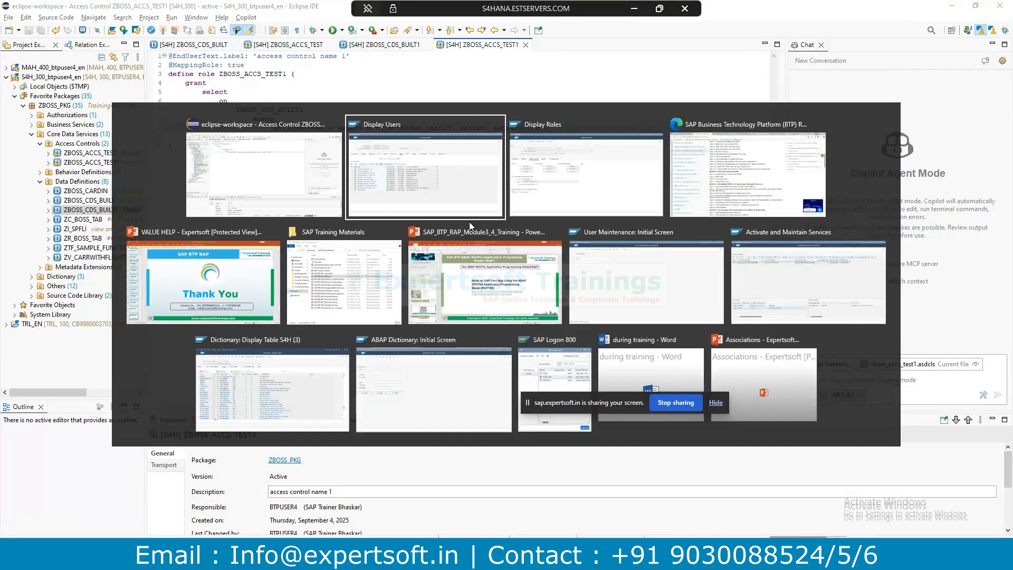
key("alt+Tab")
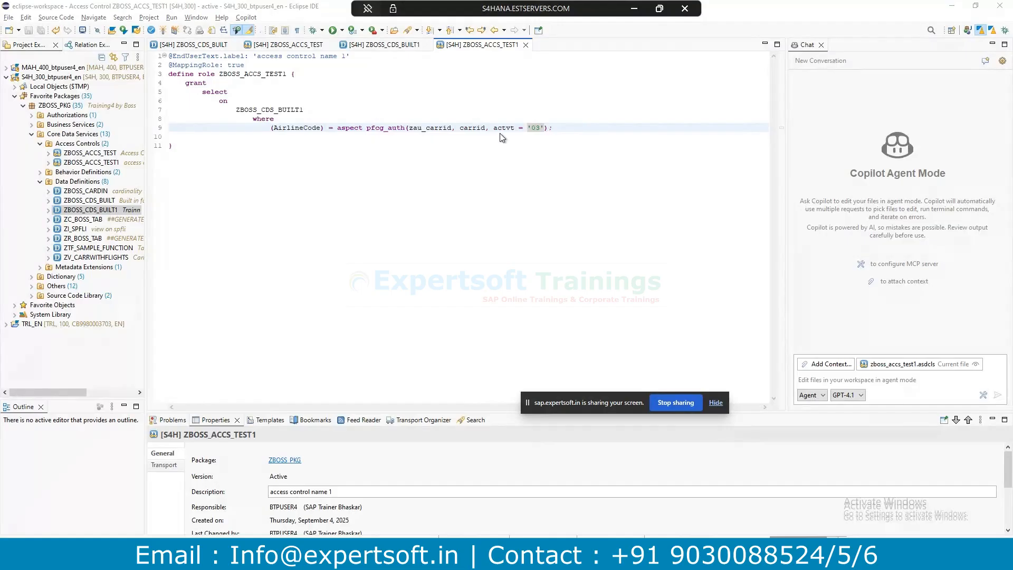
key("alt+Tab")
key("Tab")
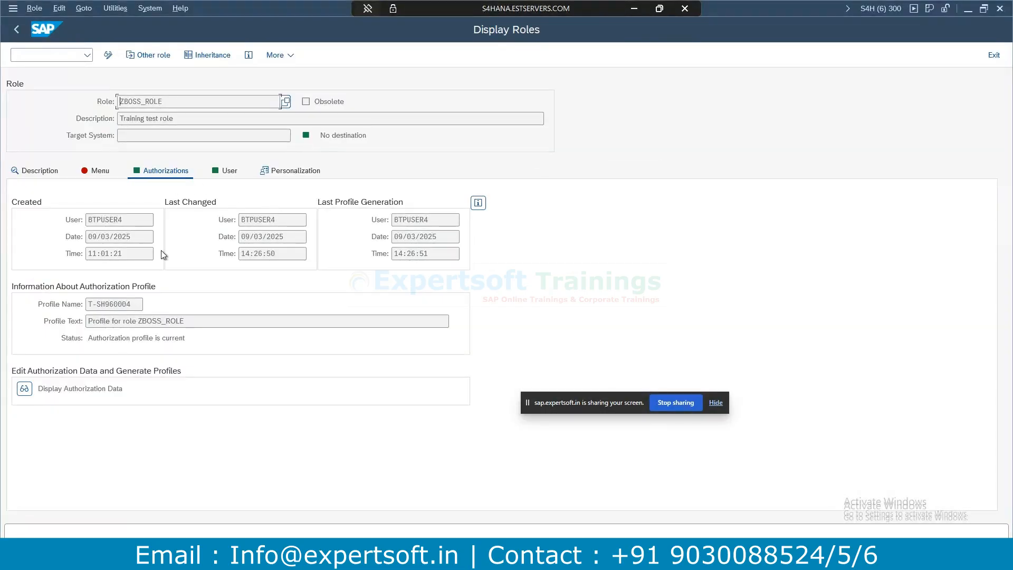
Check the users assigned to ZBOSS_ROLE, then return to the role's authorization profile details.
left_click(227, 170)
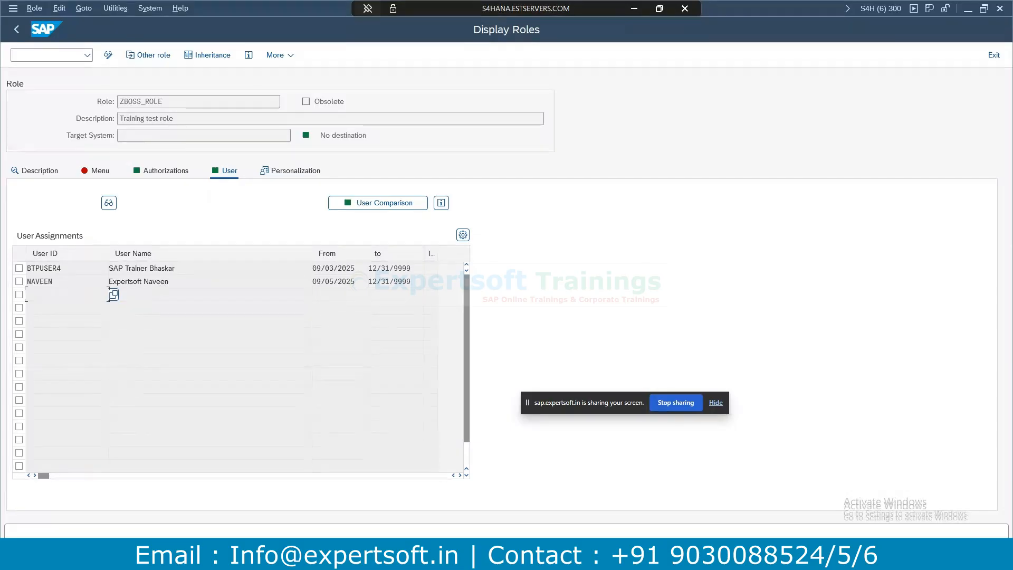
left_click(338, 558)
left_click(571, 521)
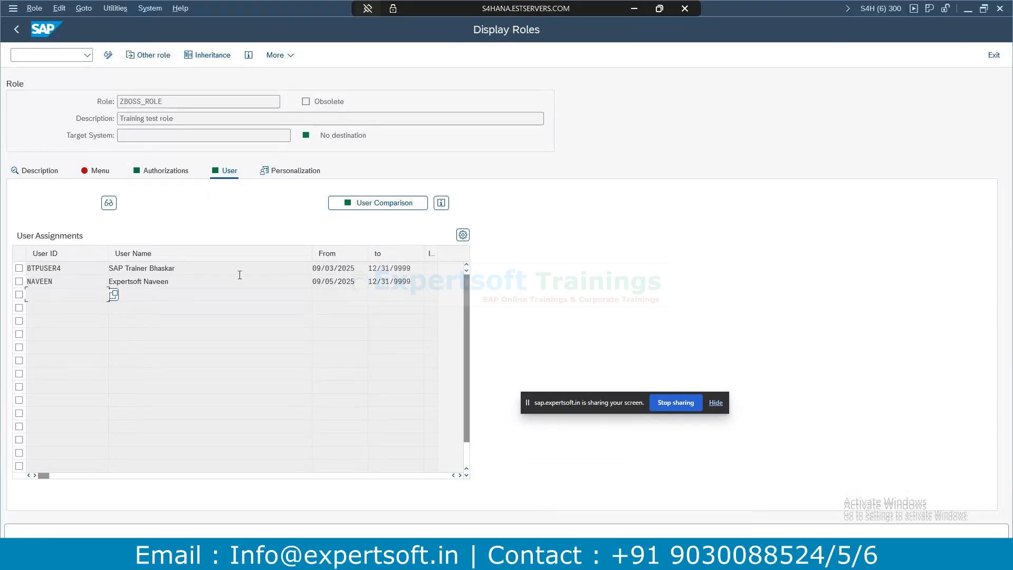
left_click(166, 171)
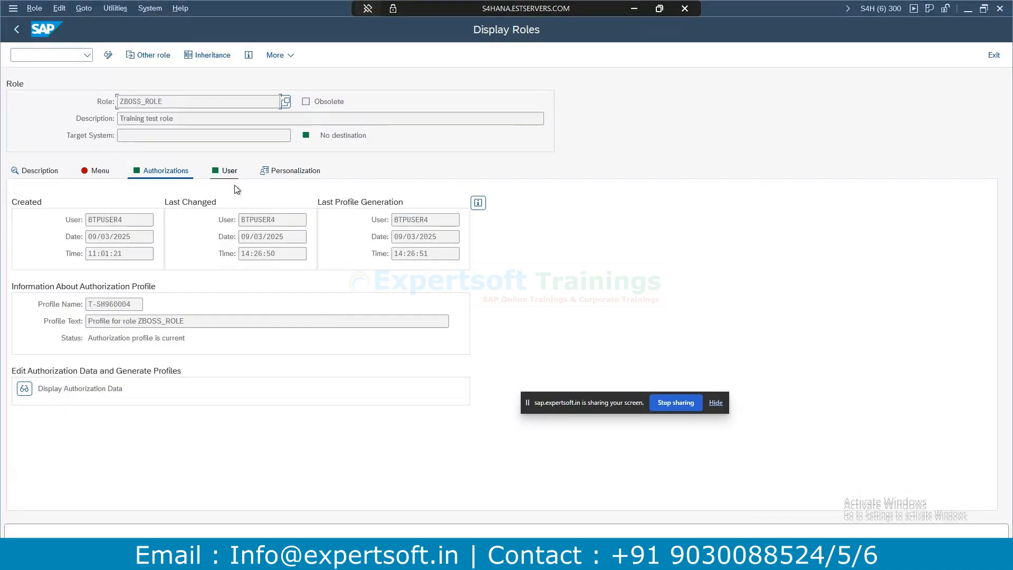
Bring the user maintenance window with the user's details and roles to the front.
left_click(999, 8)
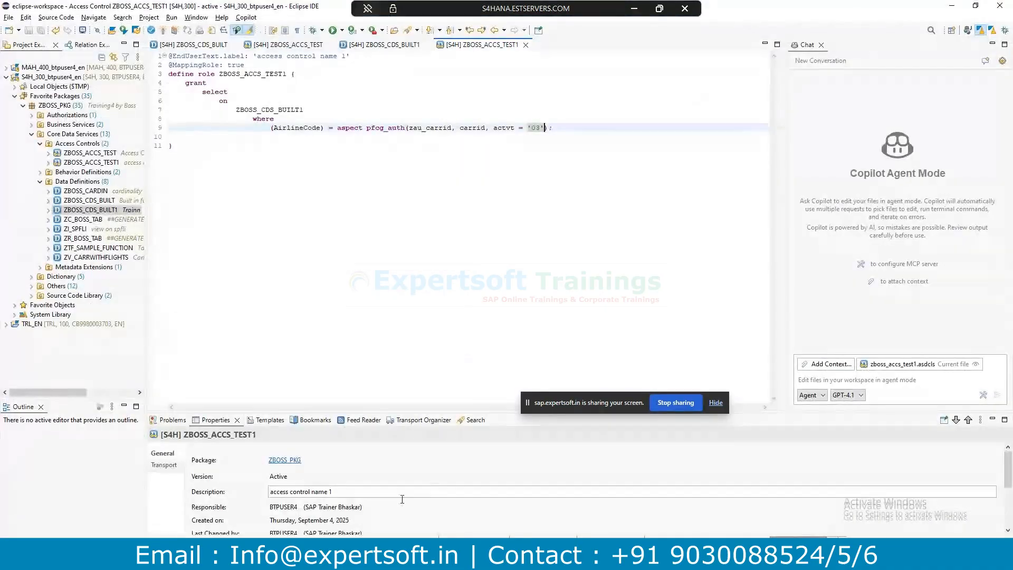
mouse_move(477, 493)
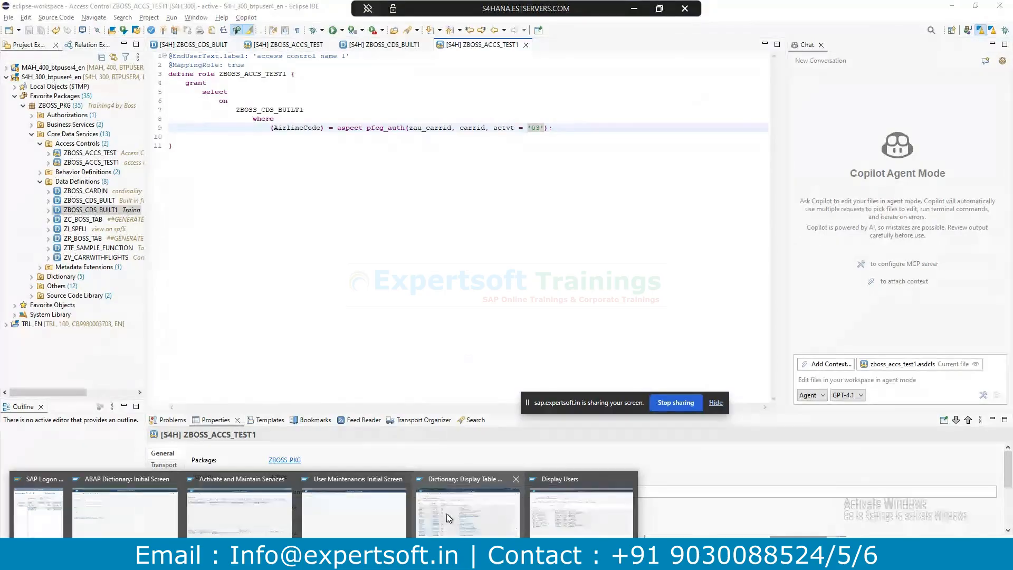
left_click(337, 509)
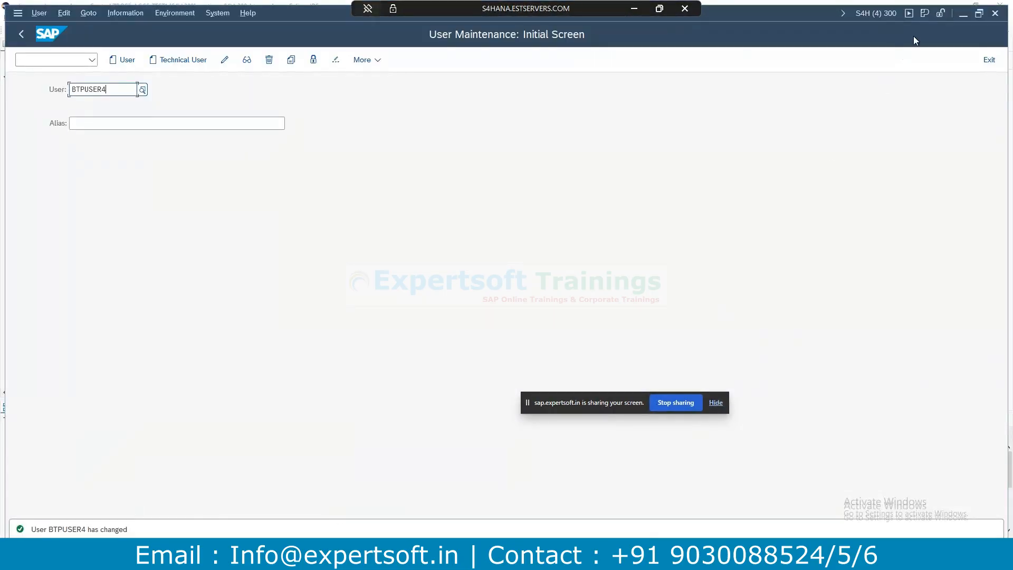
left_click(995, 13)
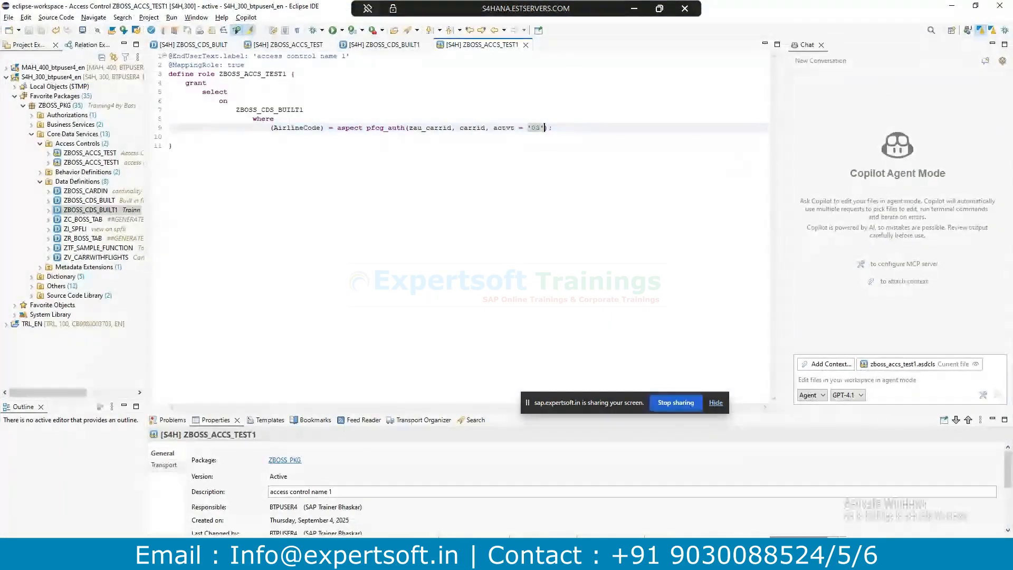
left_click(519, 508)
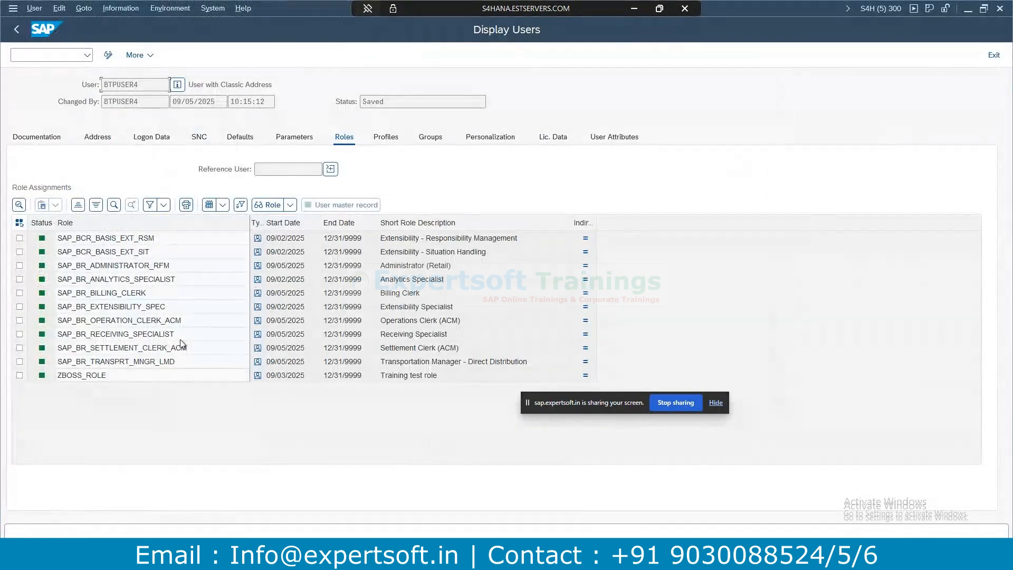
Cycle through the SAP windows past the LIKP table to show the user's ZBOSS_ROLE assignment.
mouse_move(356, 530)
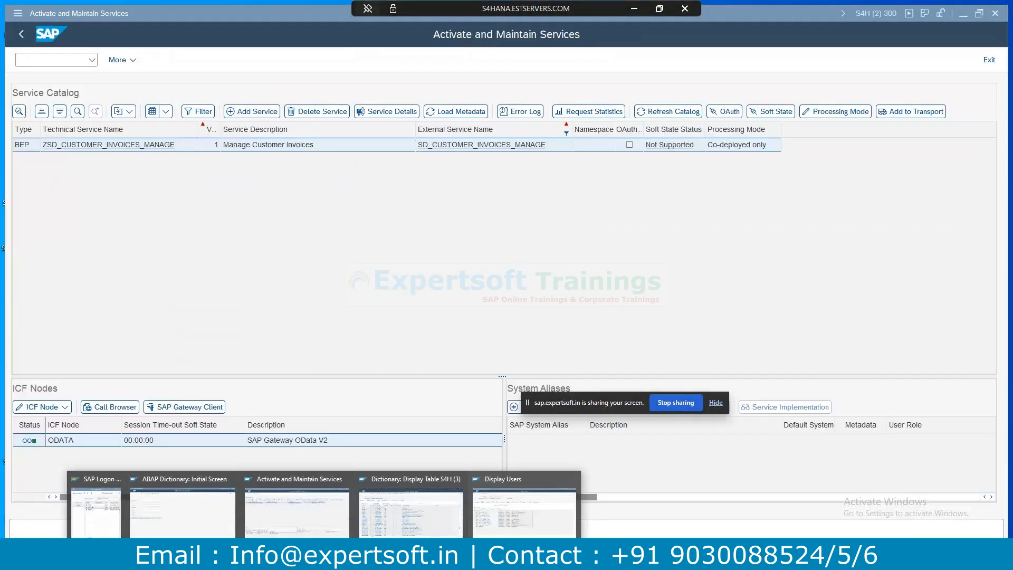
left_click(356, 558)
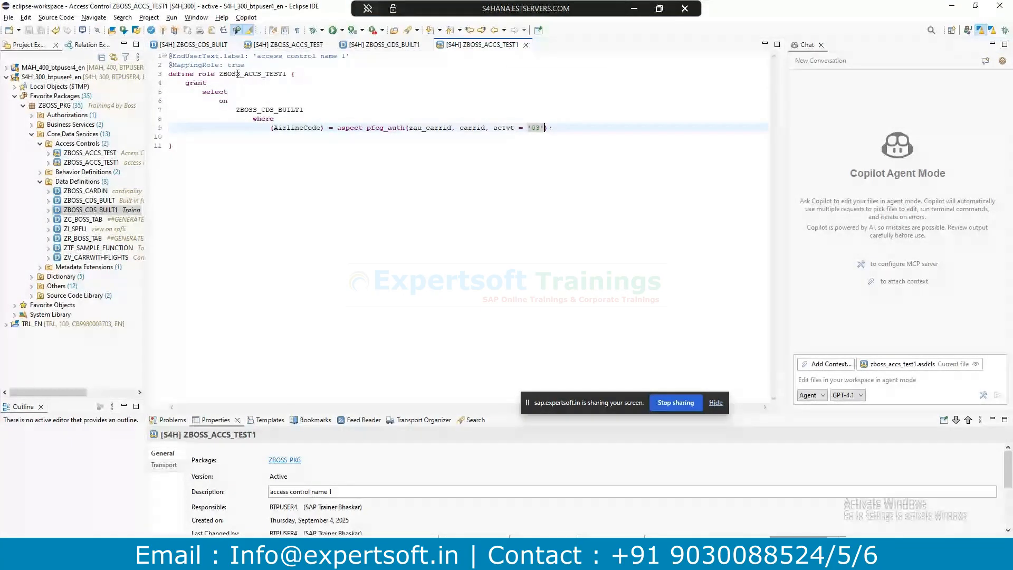
mouse_move(356, 559)
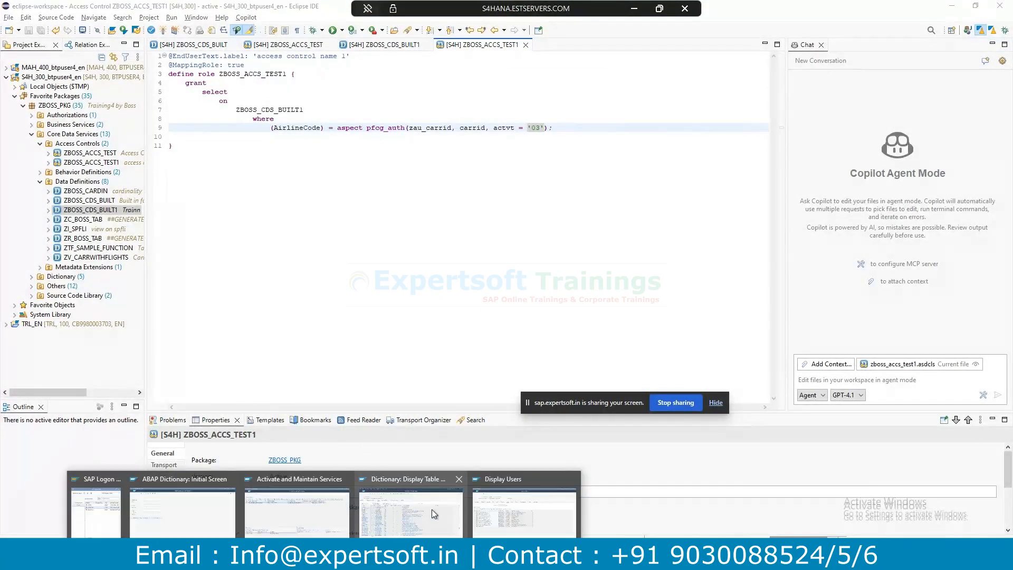
left_click(499, 517)
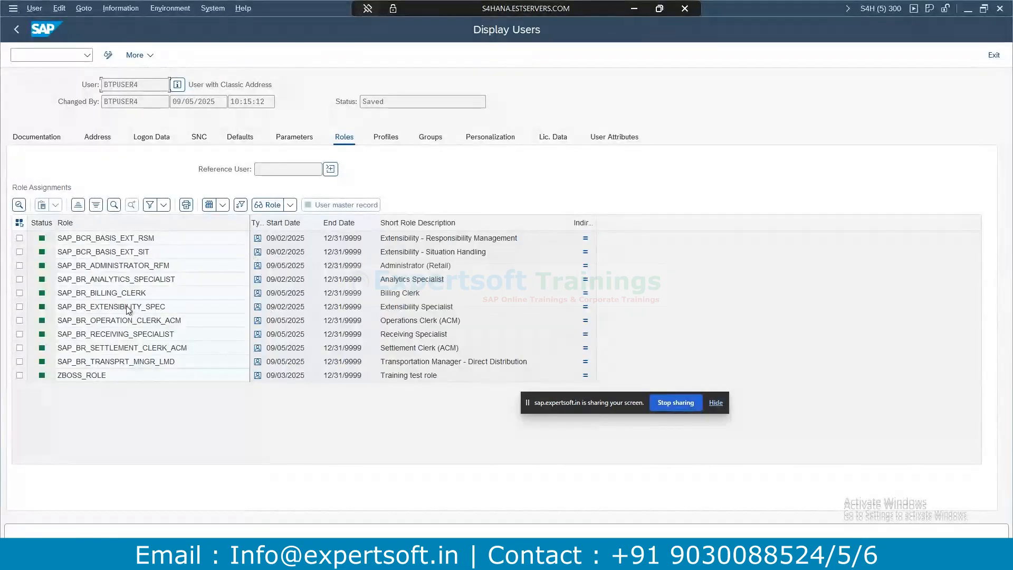
mouse_move(396, 492)
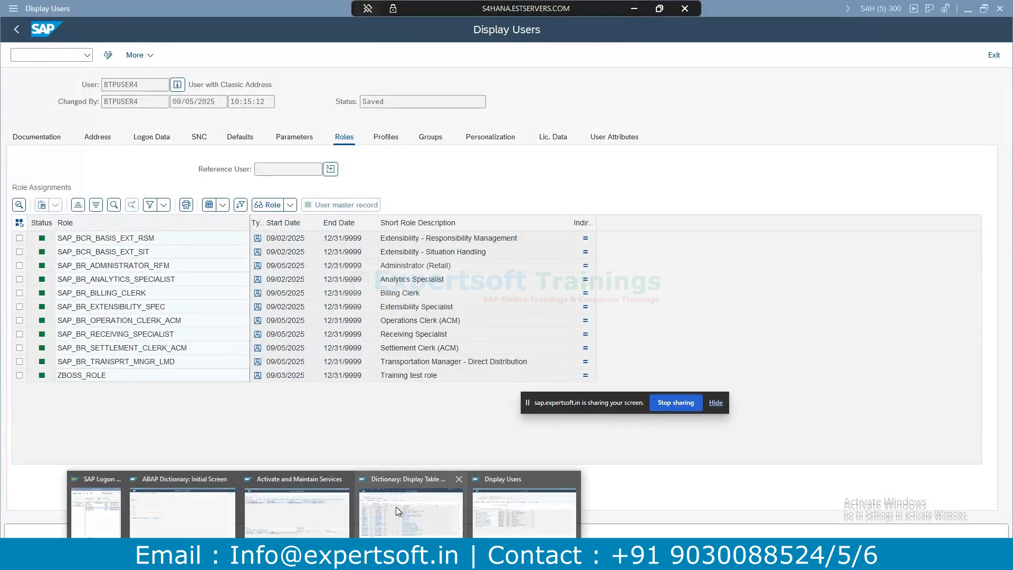
left_click(392, 511)
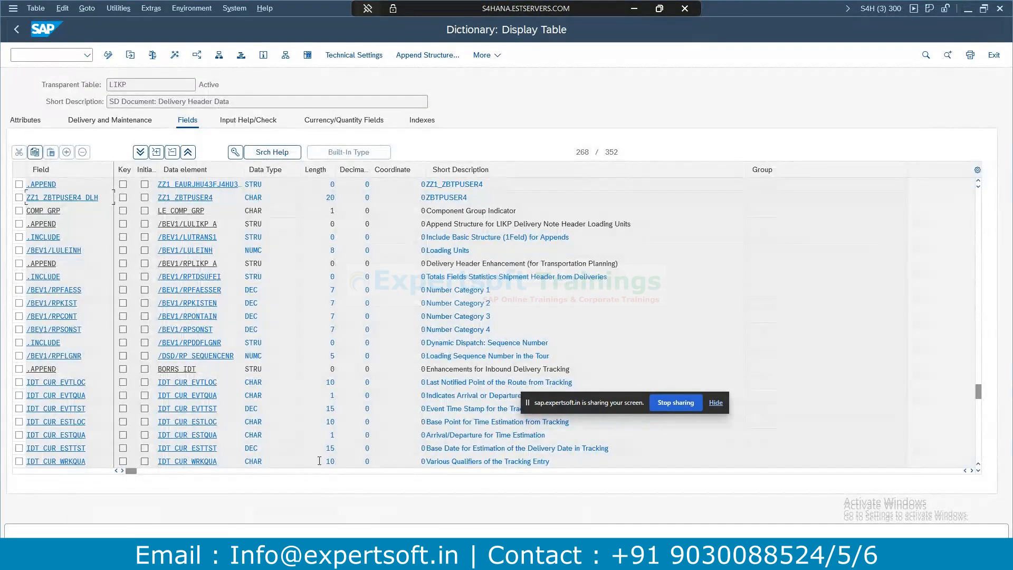
mouse_move(282, 513)
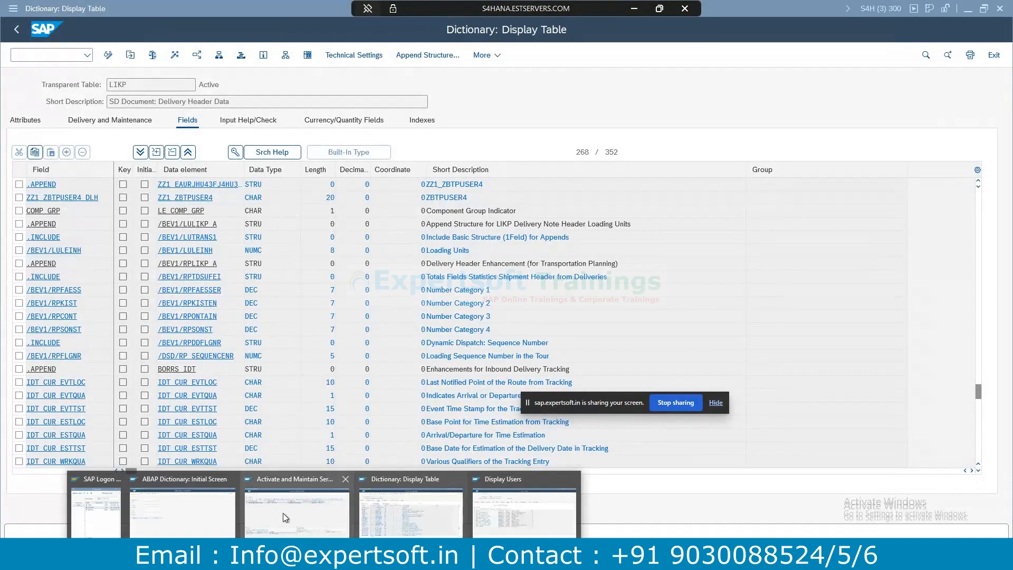
left_click(505, 506)
Open authorization object maintenance with /nsu21 and glance at recently used object names.
left_click(47, 50)
type("/nsu21")
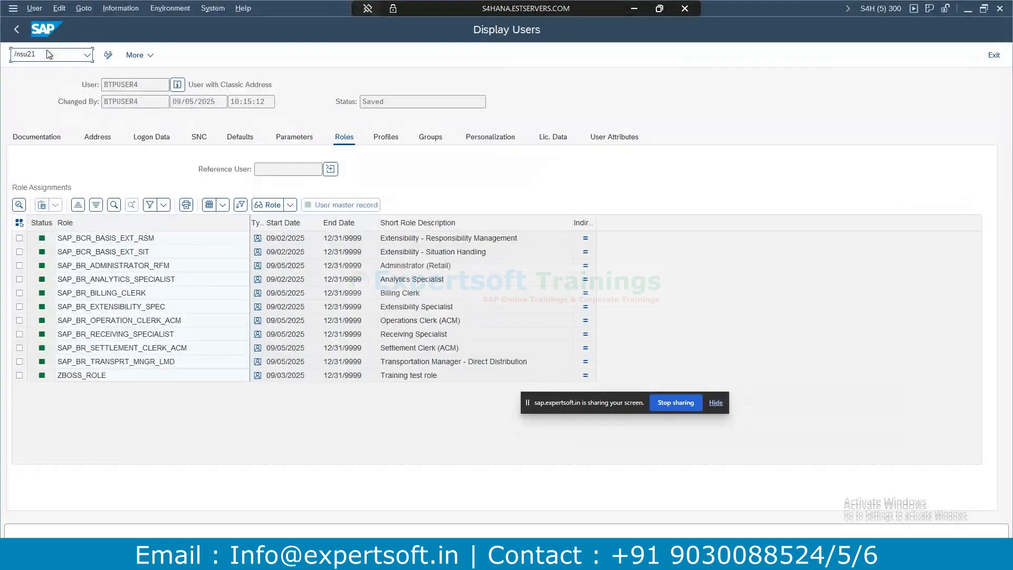
key("Return")
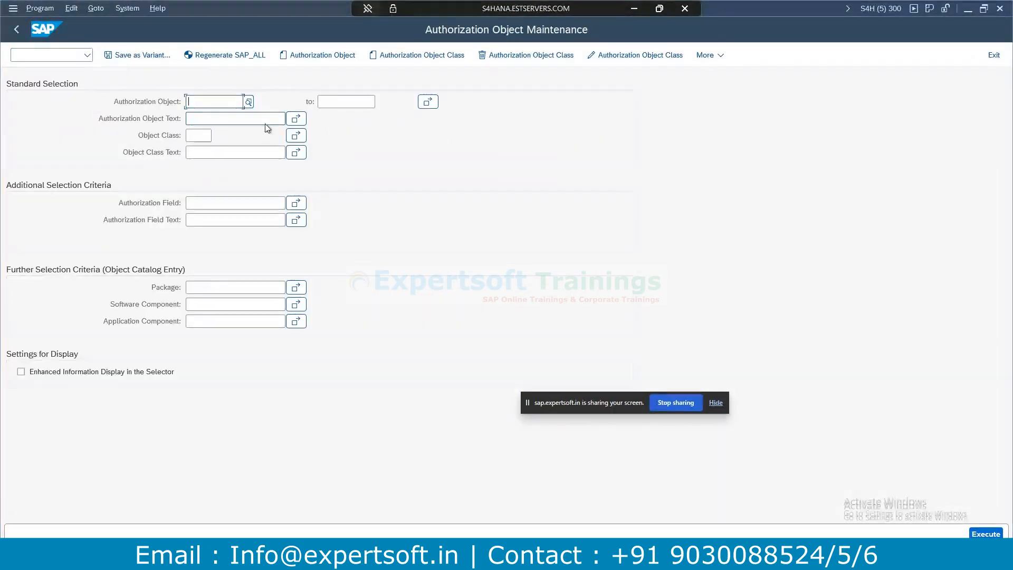
left_click(227, 102)
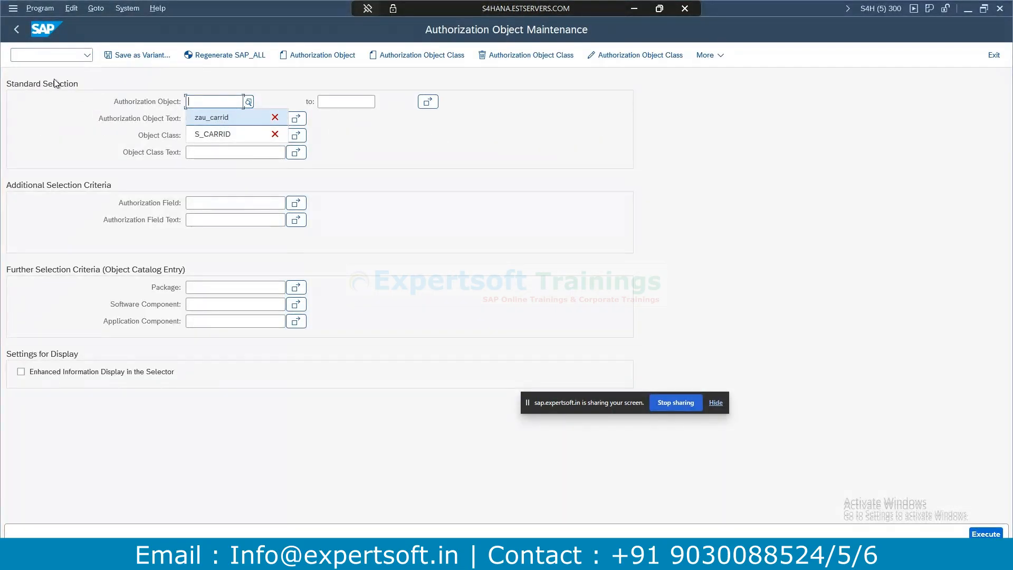
left_click(33, 60)
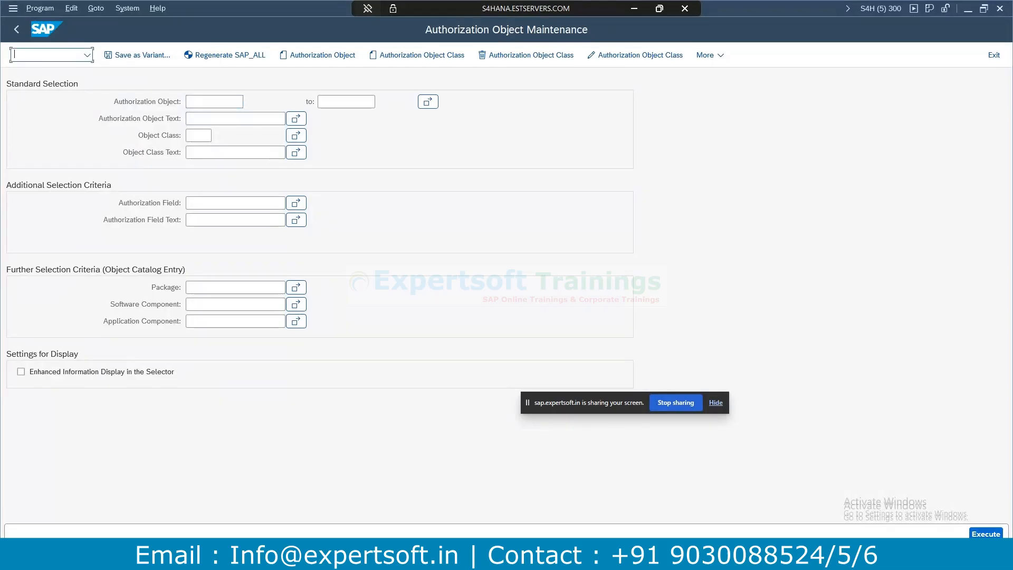
In PFCG, open ZBOSS_ROLE's authorization data and view ZAU_CARRID's CARRID values (LH, Display).
type("/npfcg")
key("Return")
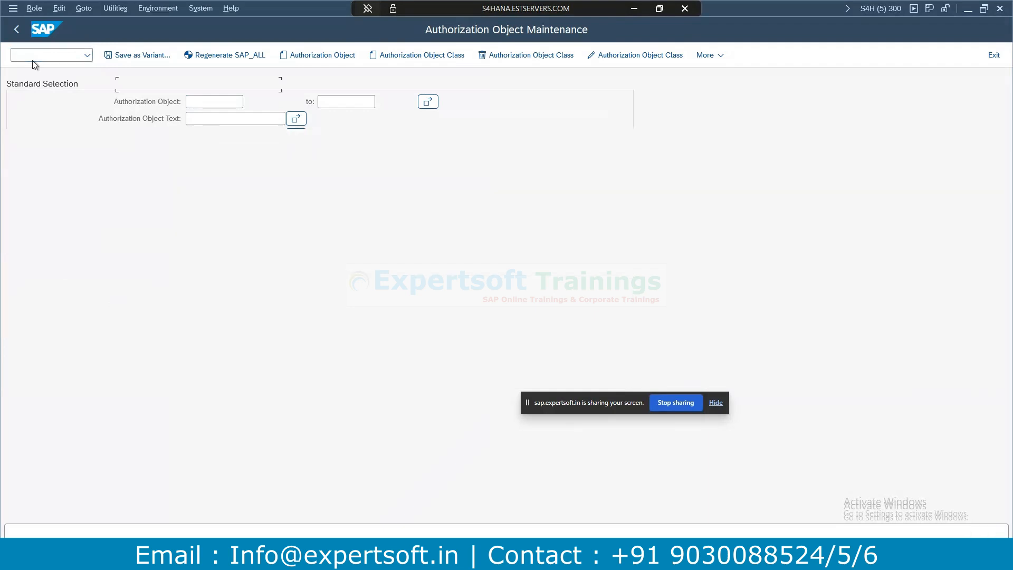
left_click(315, 84)
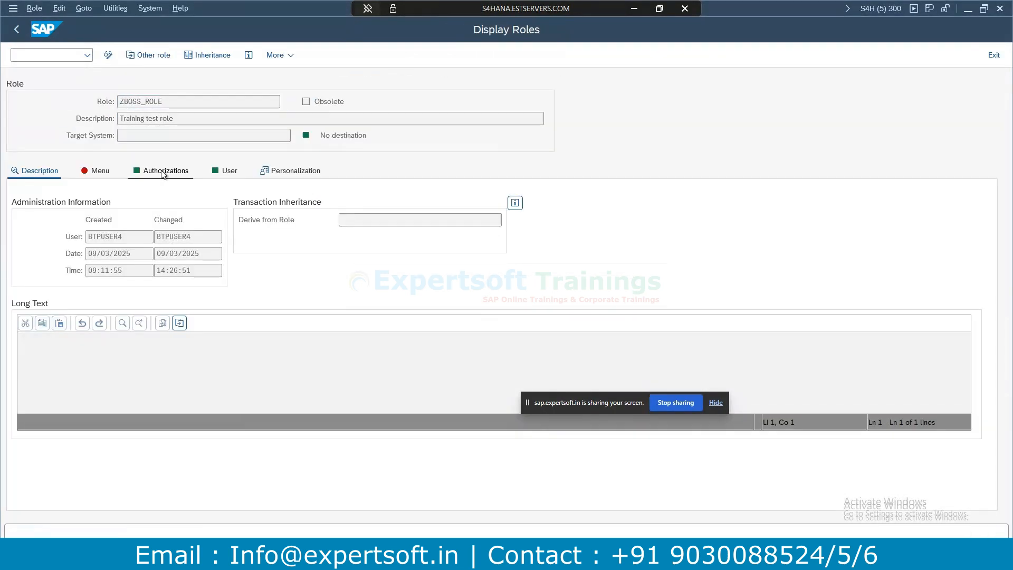
left_click(163, 171)
left_click(108, 55)
left_click(25, 389)
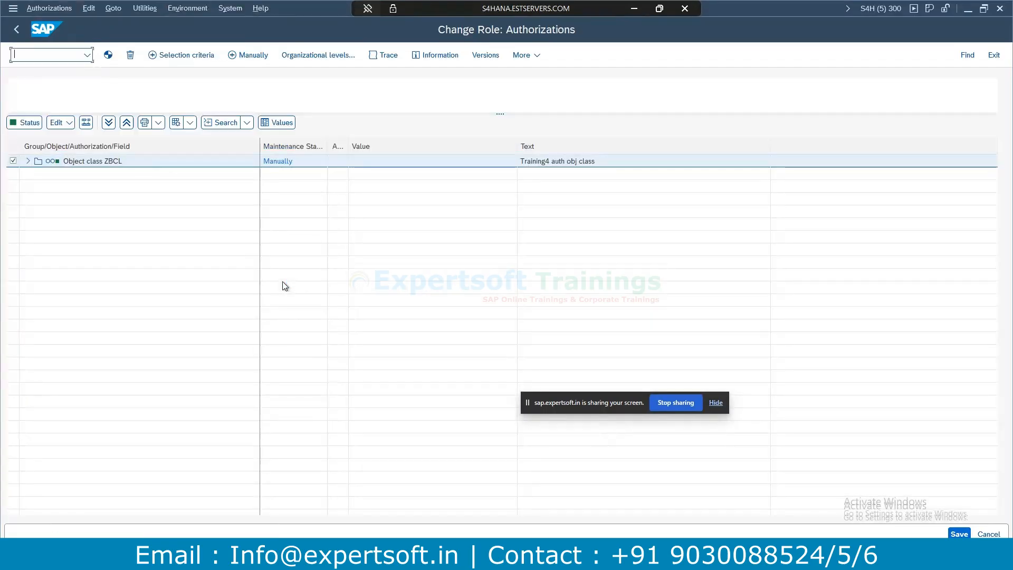
left_click(28, 161)
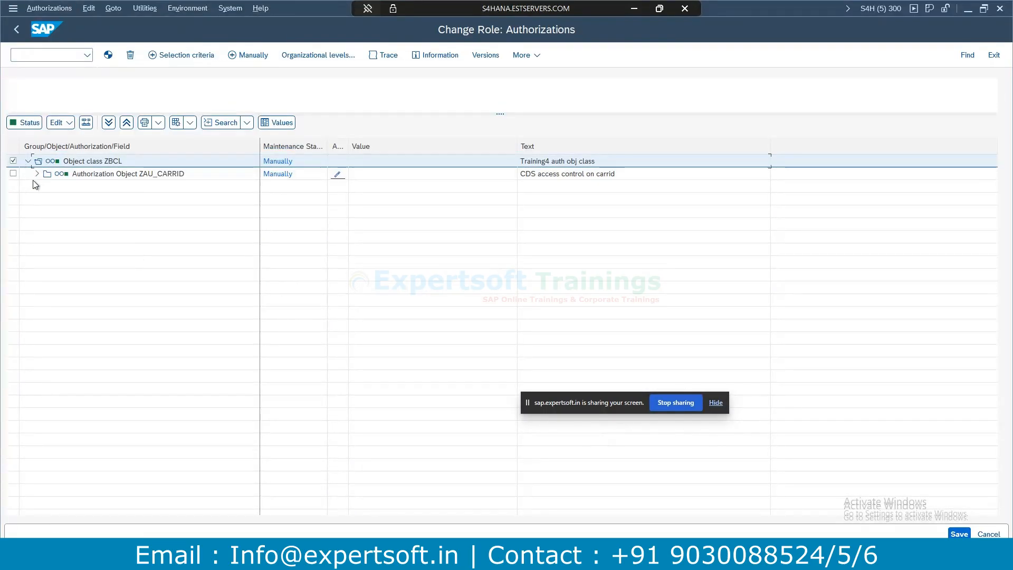
left_click(37, 174)
left_click(46, 186)
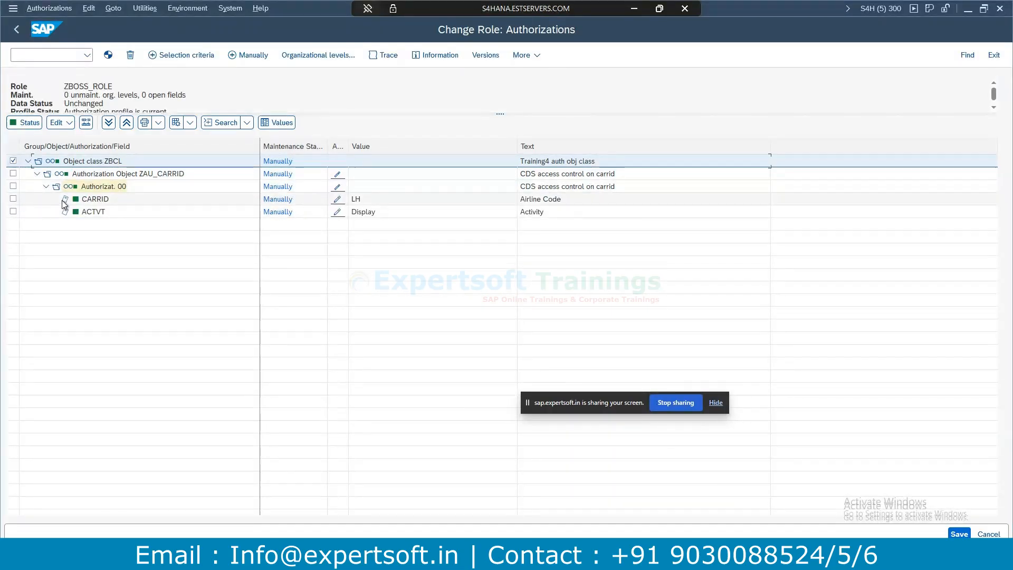
left_click(339, 199)
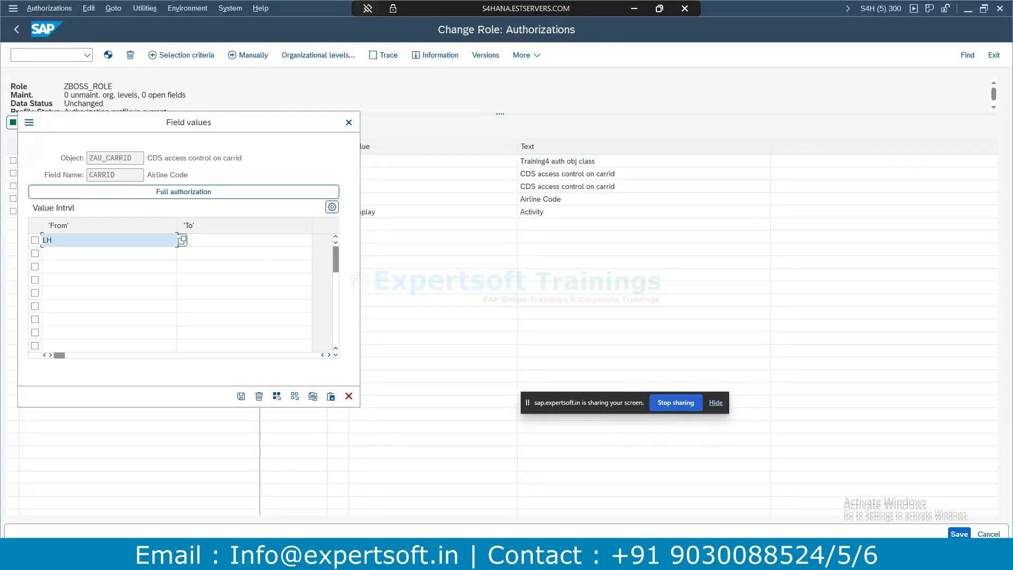
Return to Eclipse and show the ZBOSS_CDS_BUILT1 view definition.
left_click(323, 558)
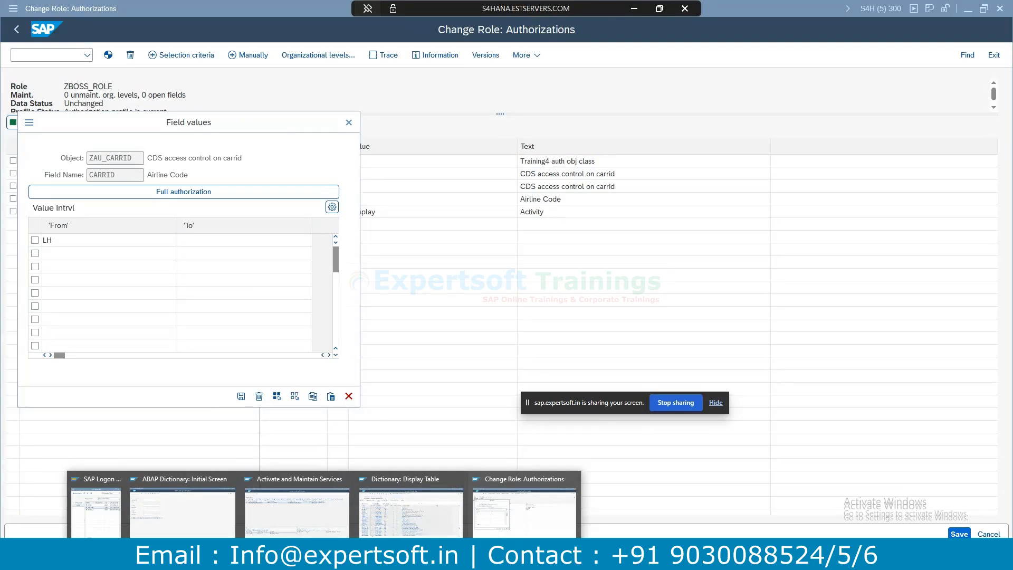
left_click(348, 559)
left_click(380, 49)
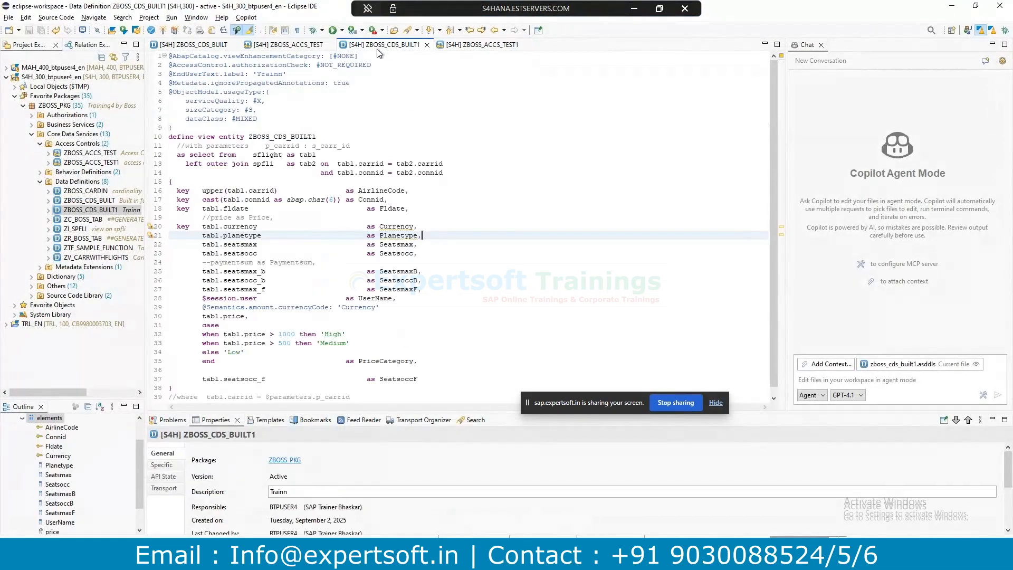
left_click(189, 49)
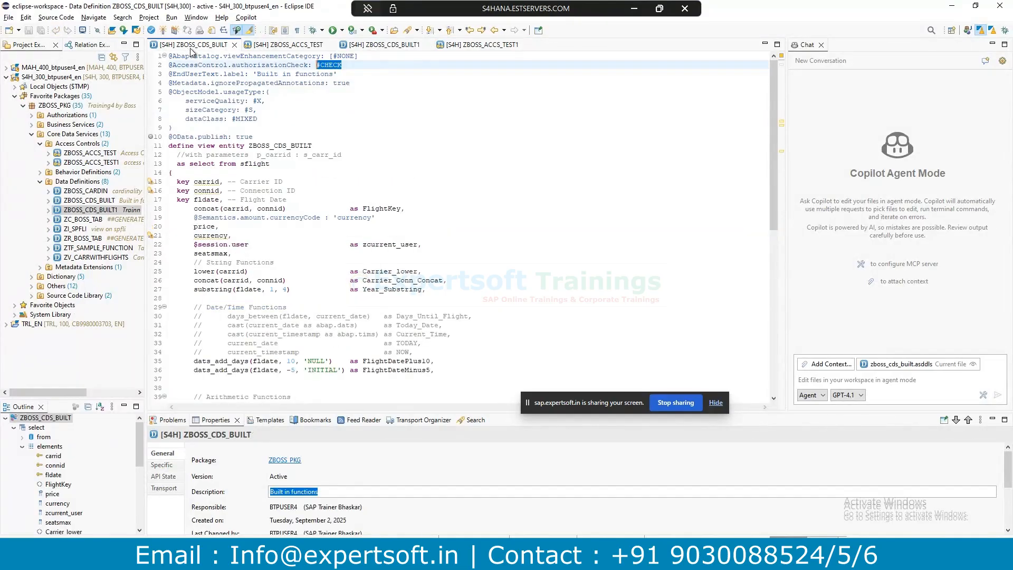
Note the sflight source table in ZBOSS_CDS_BUILT1, then accept CARRID value LH in SAP GUI.
left_click(388, 46)
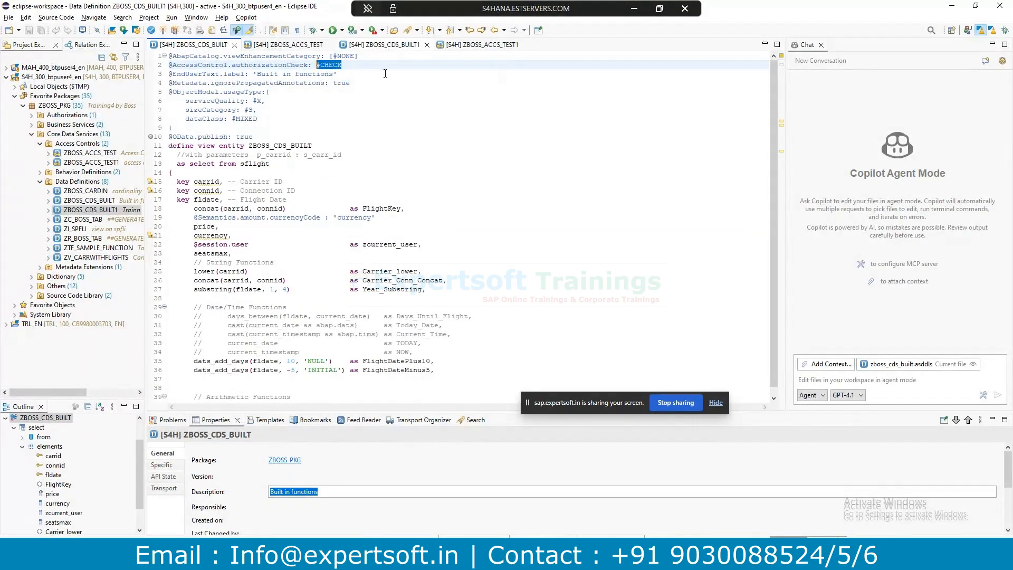
left_click_drag(252, 154, 288, 154)
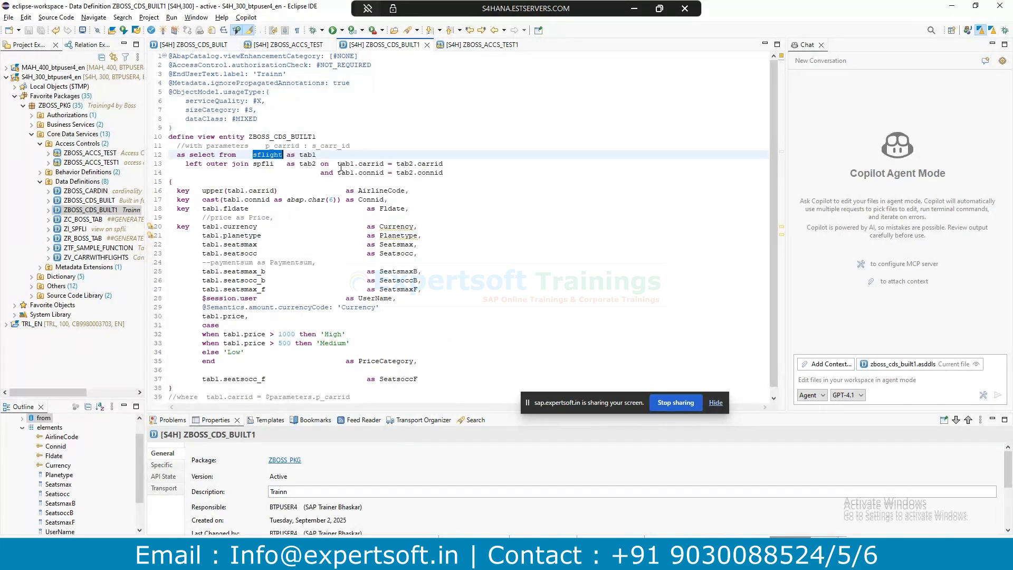
key("alt+Tab")
left_click(348, 123)
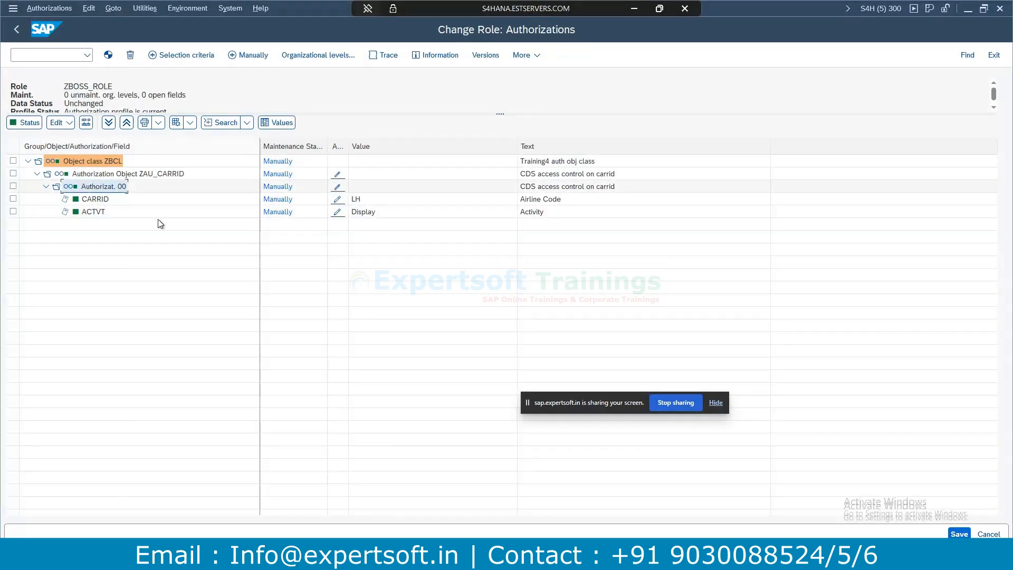
Mark the ZAU_CARRID authorization as fully maintained and save ZBOSS_ROLE.
left_click(341, 183)
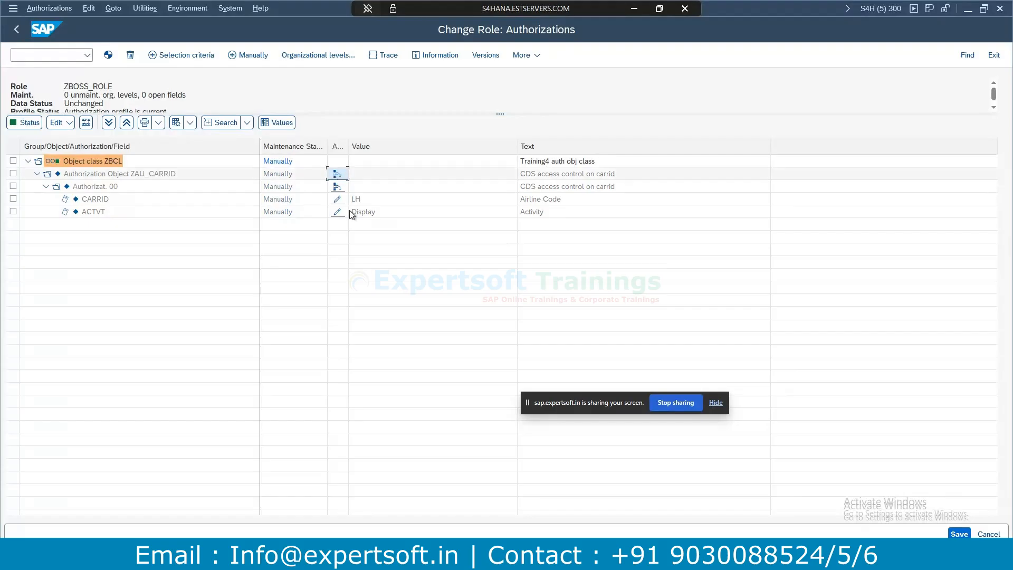
key("ctrl+s")
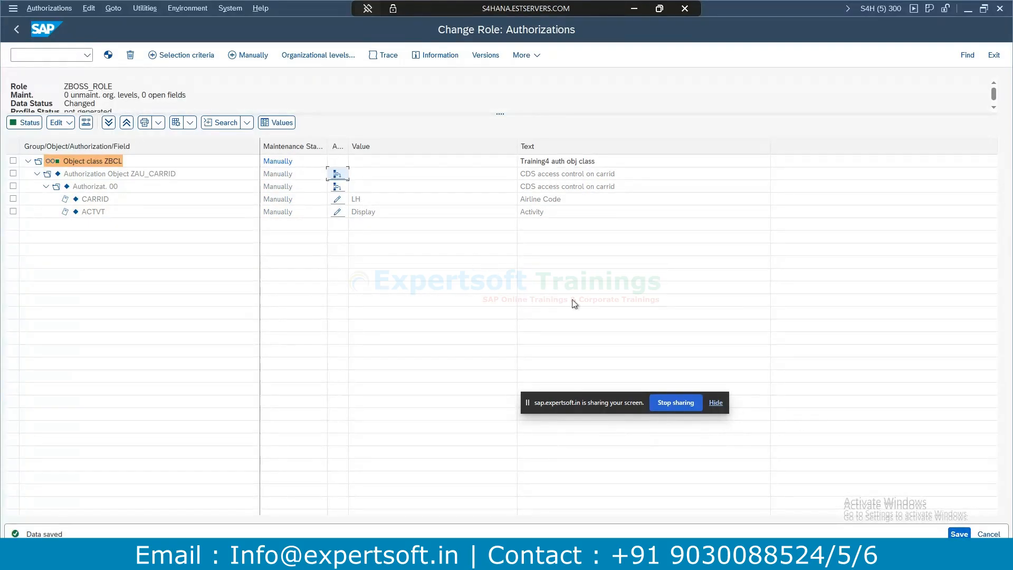
key("alt+Tab")
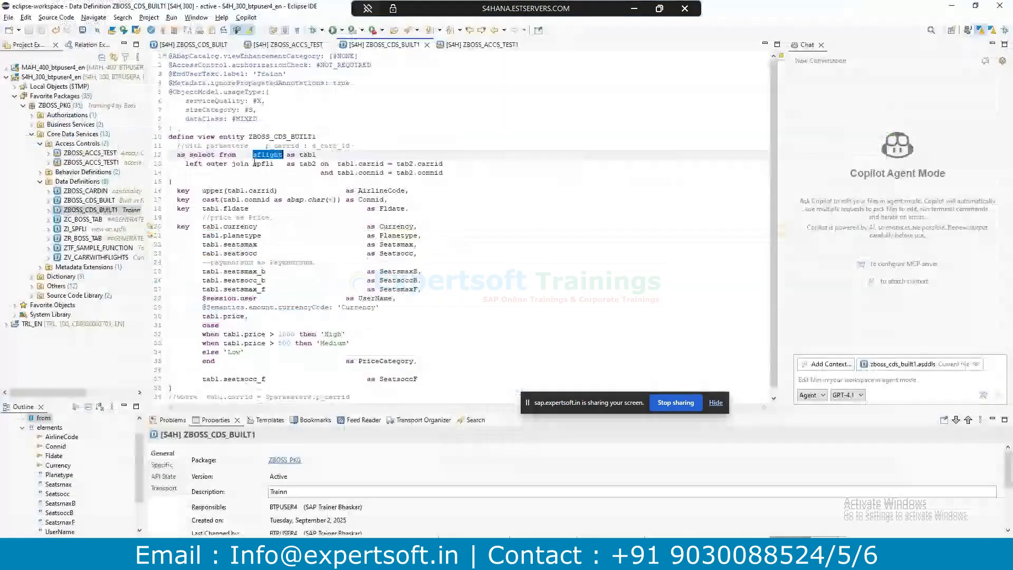
Review the role definition in the ZBOSS_ACCS_TEST1 access control source.
left_click(469, 48)
left_click(364, 241)
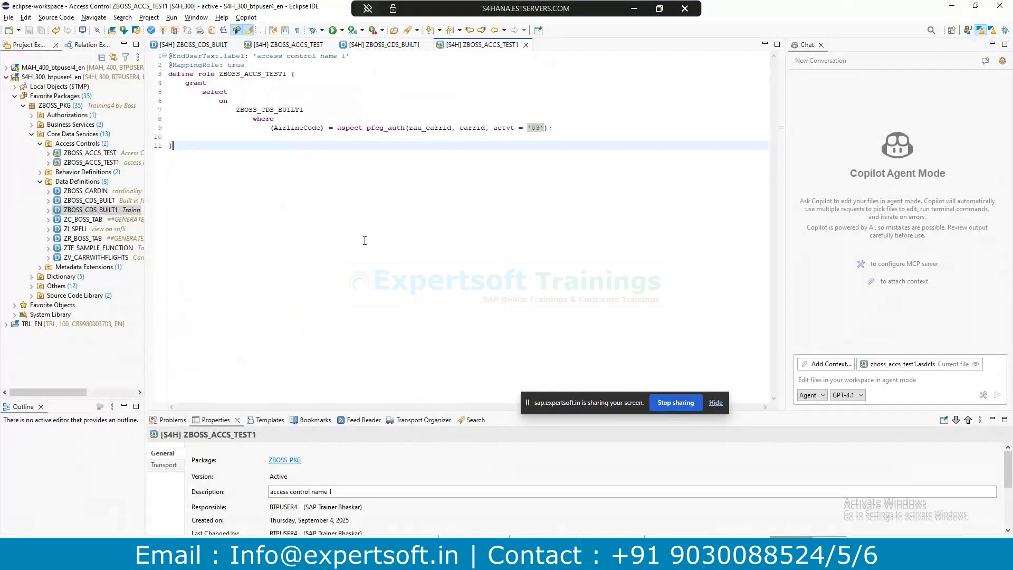
left_click(174, 74)
left_click_drag(219, 88, 270, 148)
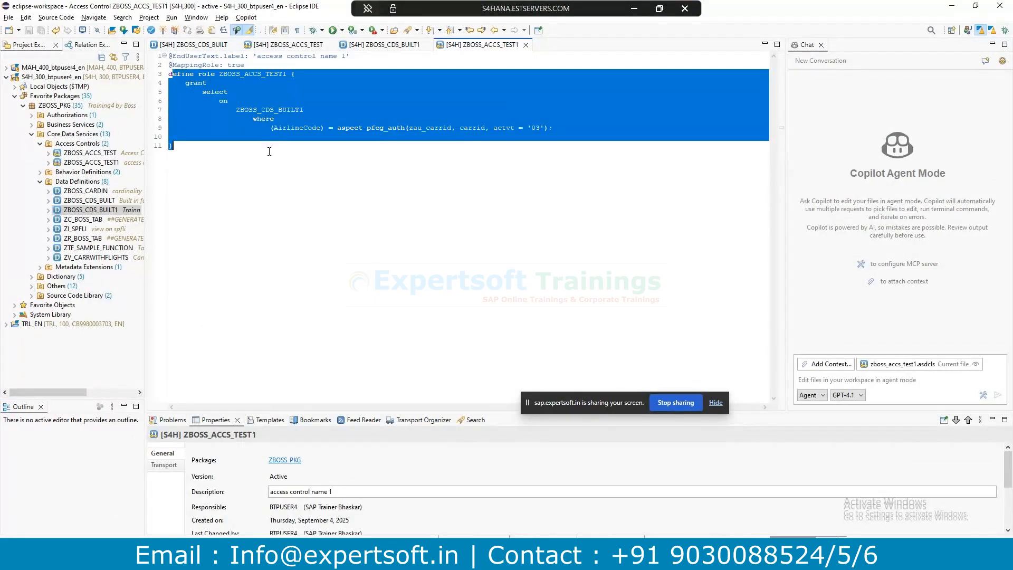
left_click(269, 152)
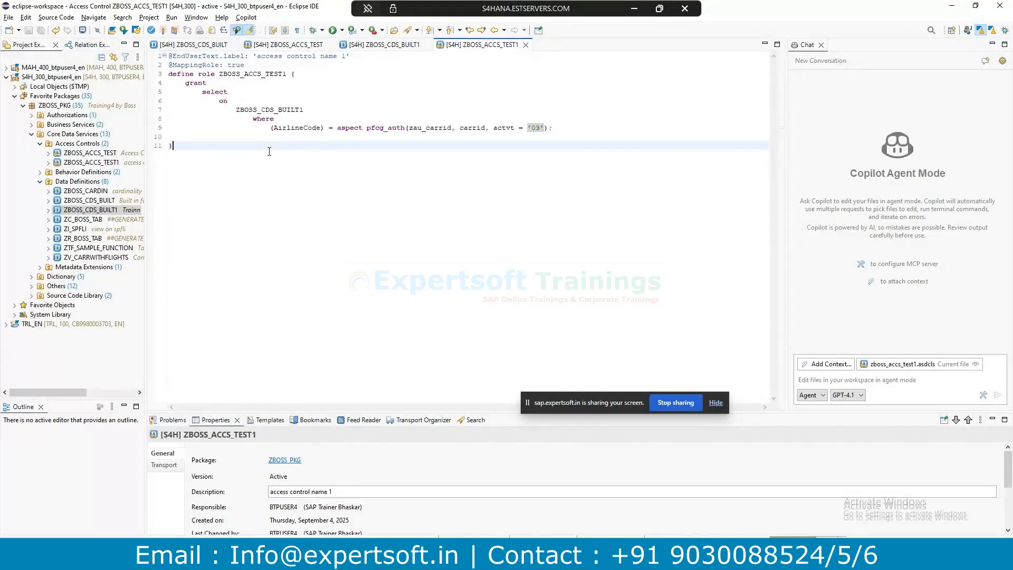
Preview ZBOSS_CDS_BUILT1 data with F8, which returns five LH flights.
left_click(384, 44)
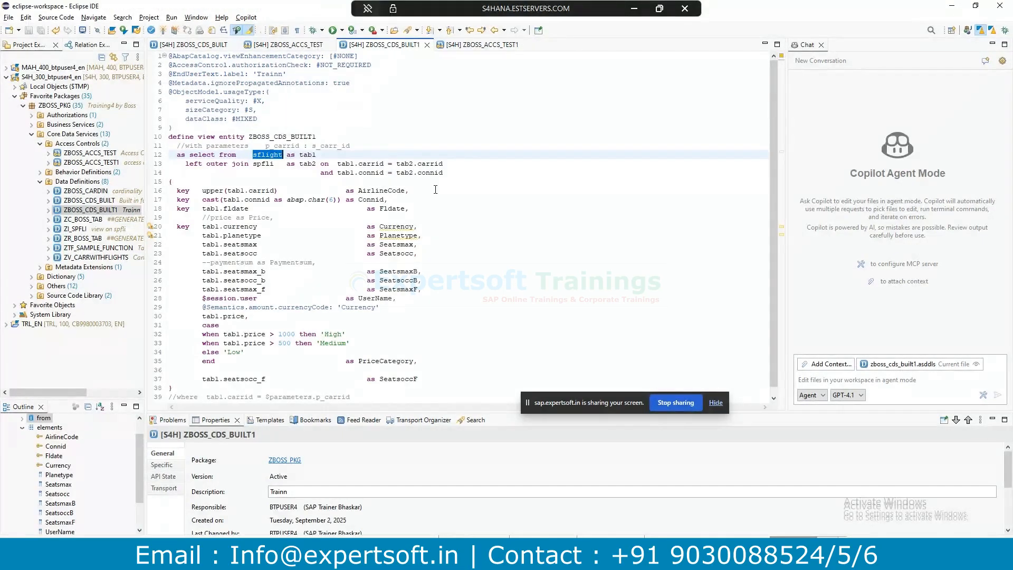
key("F8")
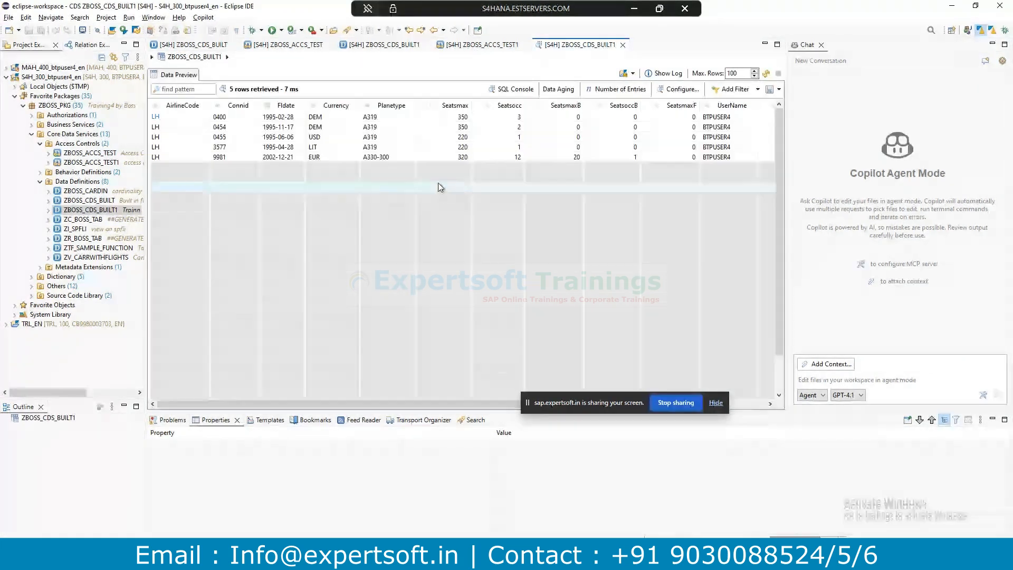
key("alt+Tab")
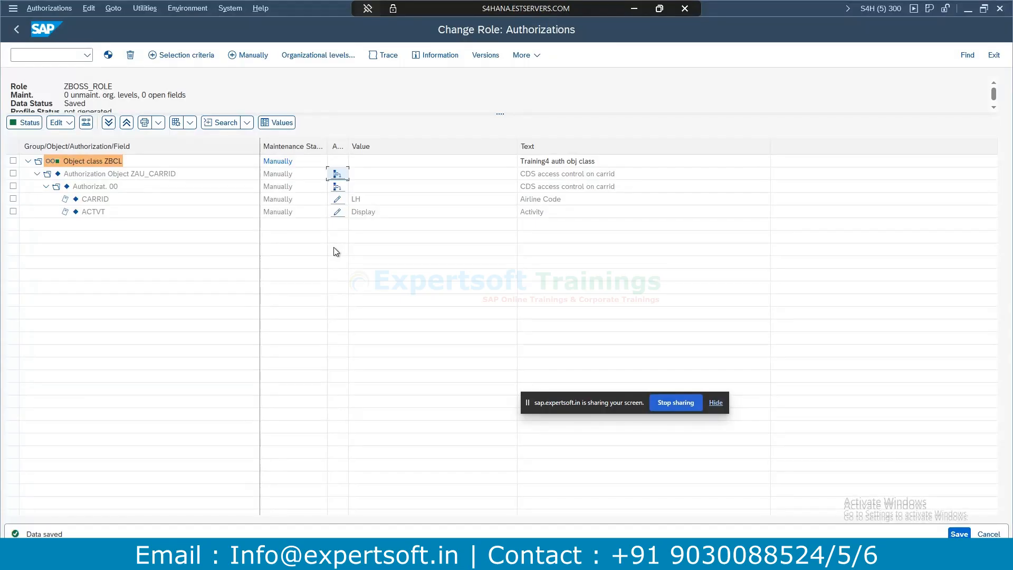
Run a user comparison for ZBOSS_ROLE from its User tab.
key("F3")
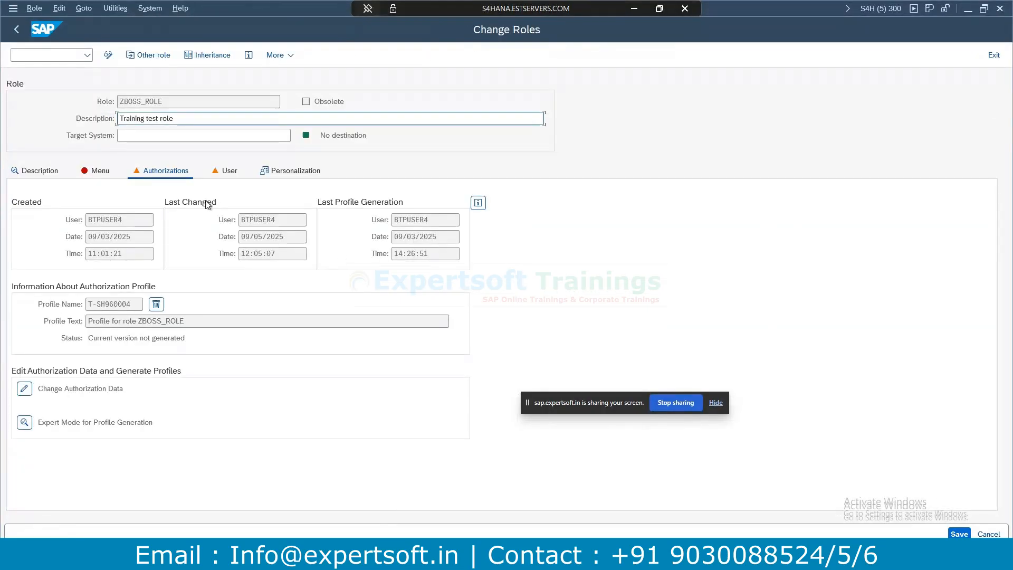
left_click(224, 172)
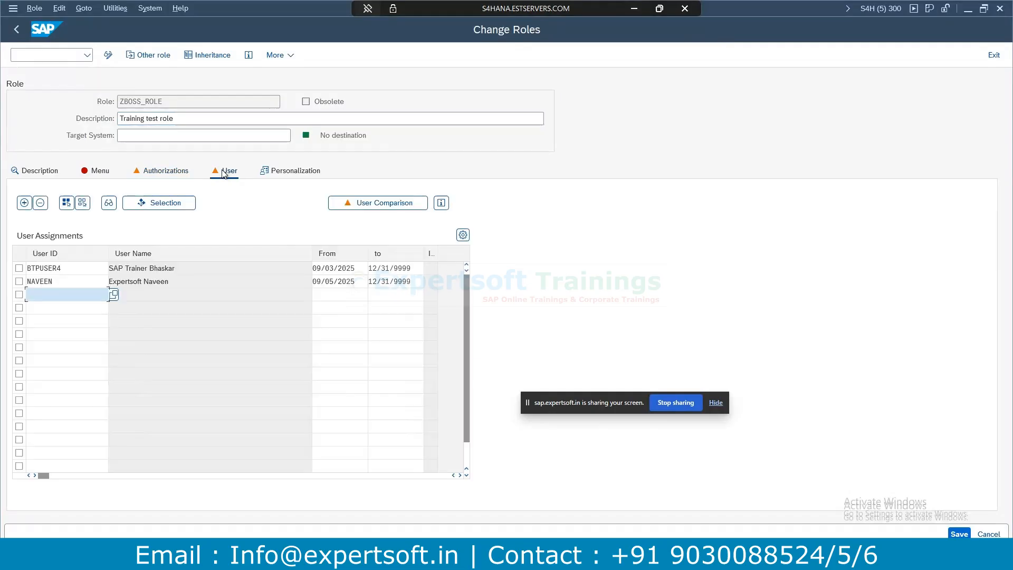
left_click(391, 203)
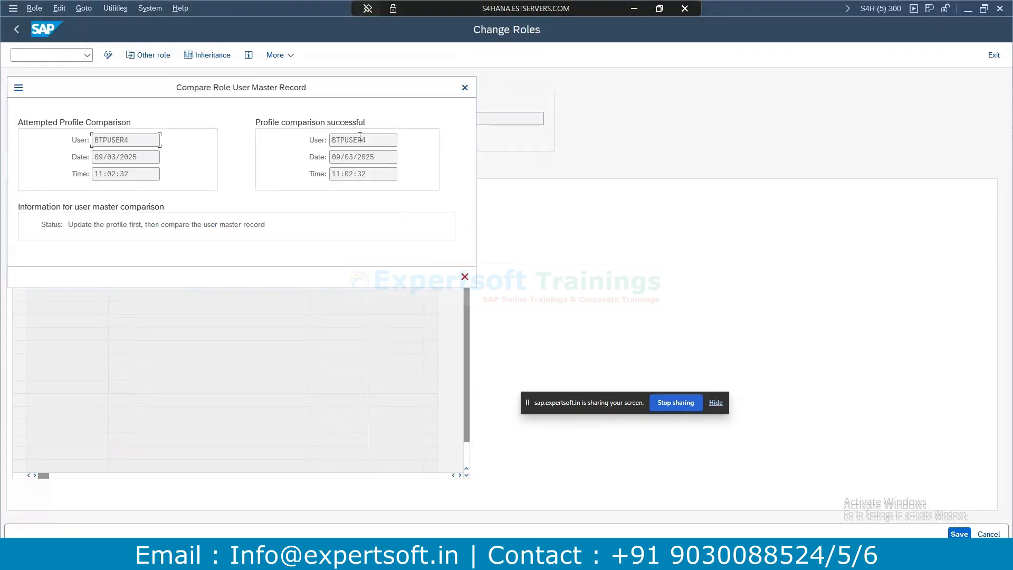
left_click(465, 88)
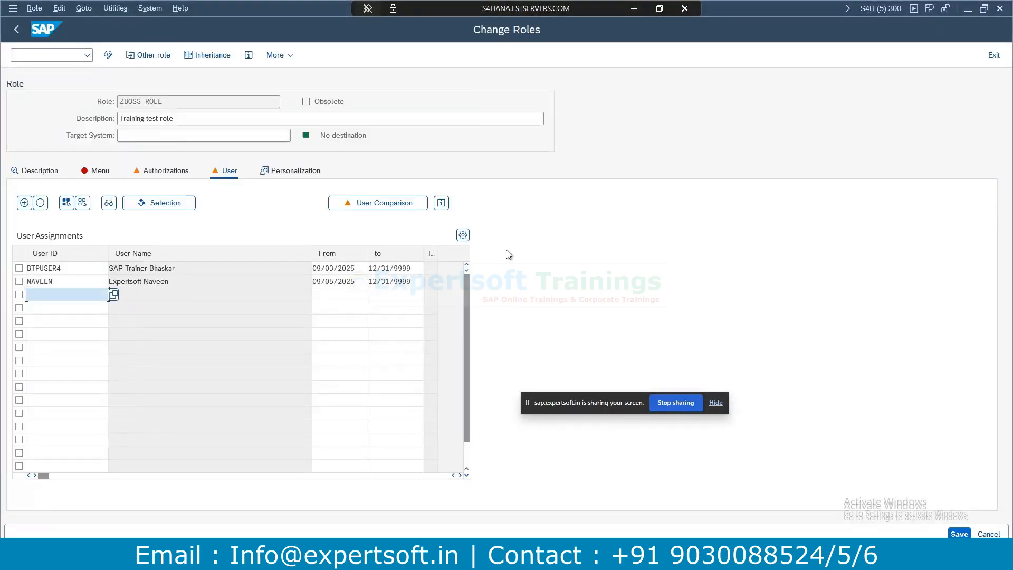
Regenerate ZBOSS_ROLE's authorization profile in expert mode, checking ZBCL > ZAU_CARRID.
left_click(107, 58)
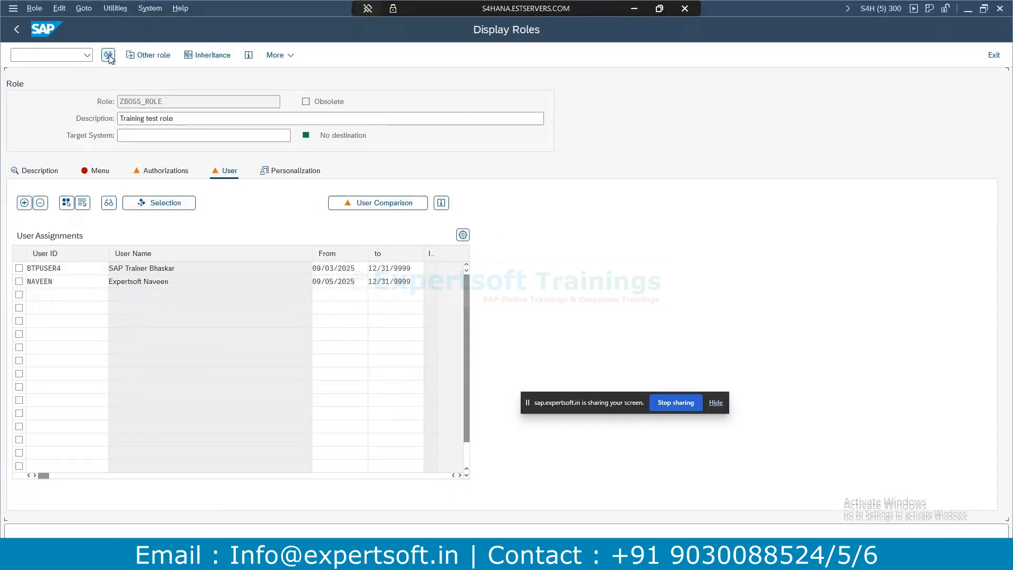
left_click(107, 58)
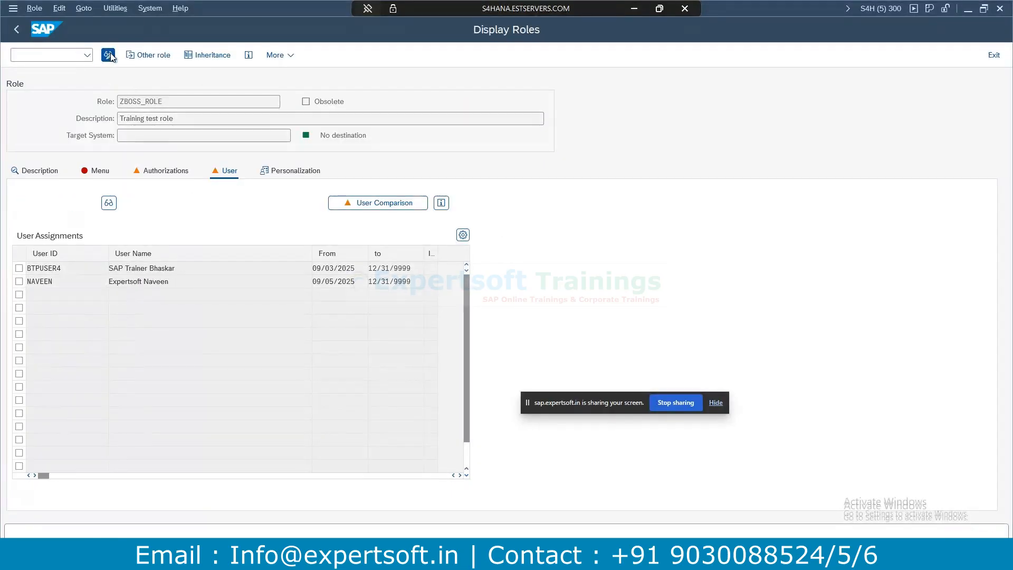
left_click(152, 170)
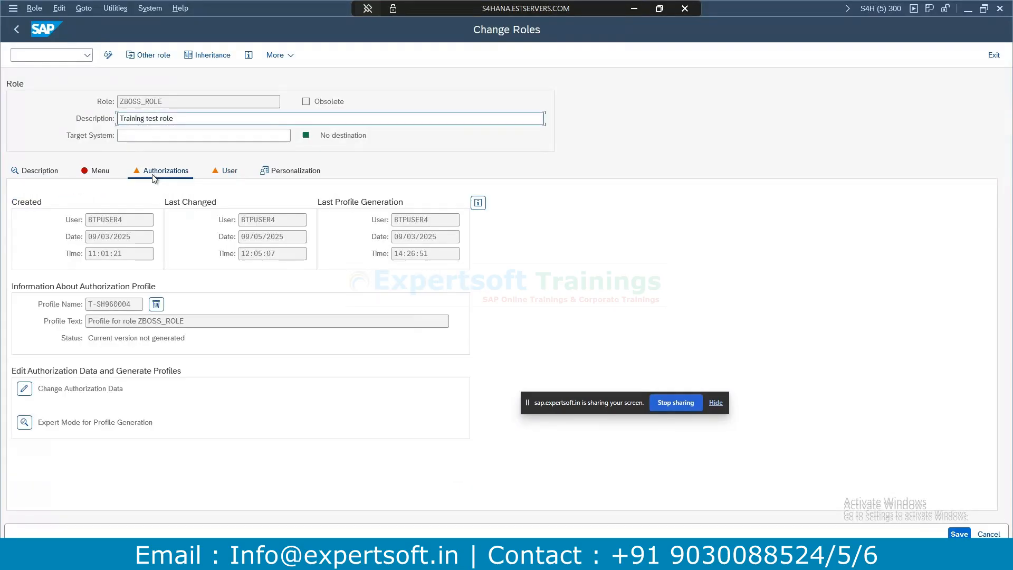
left_click(25, 423)
left_click(457, 296)
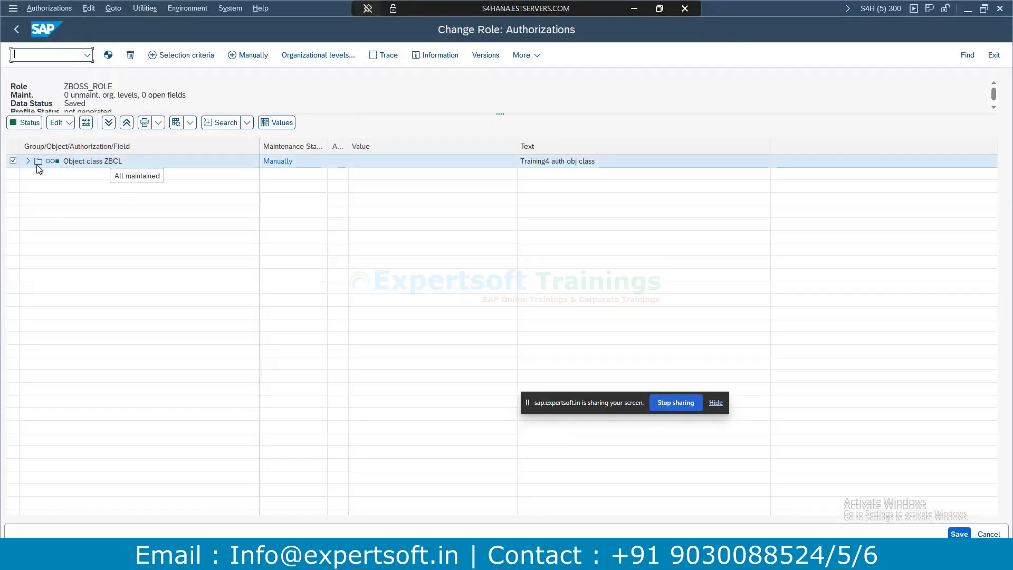
left_click(28, 162)
left_click(38, 173)
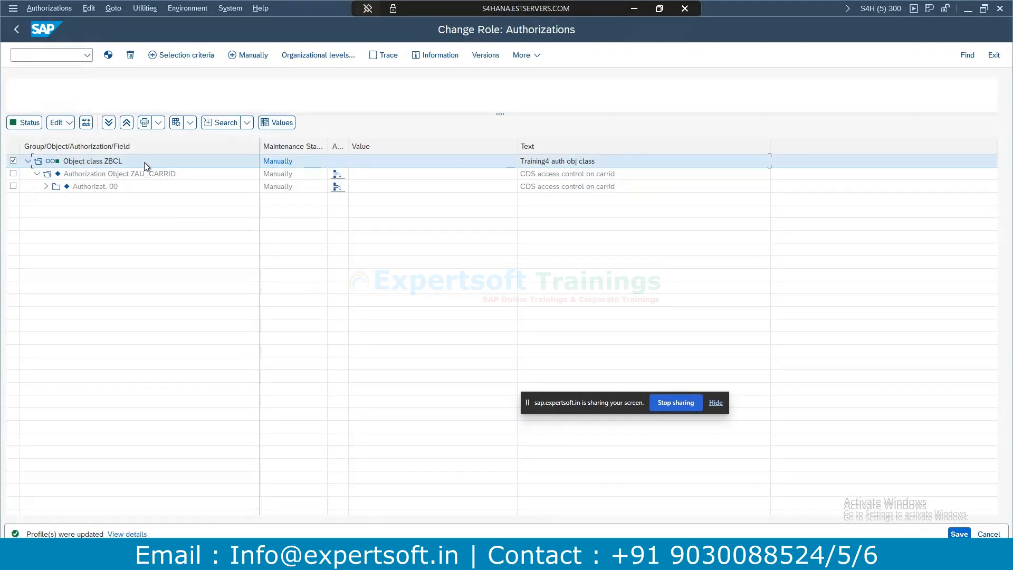
key("F3")
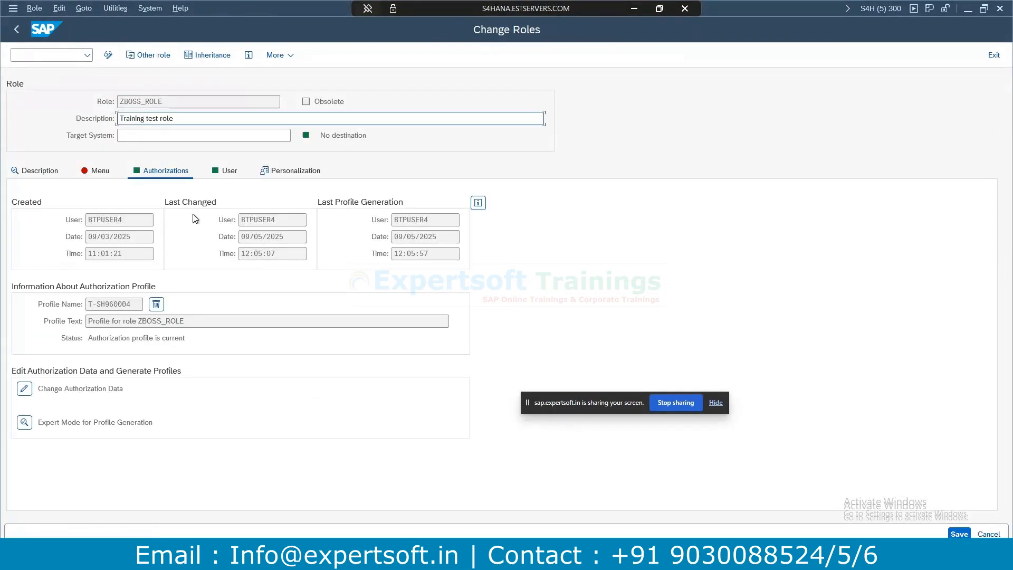
left_click(449, 558)
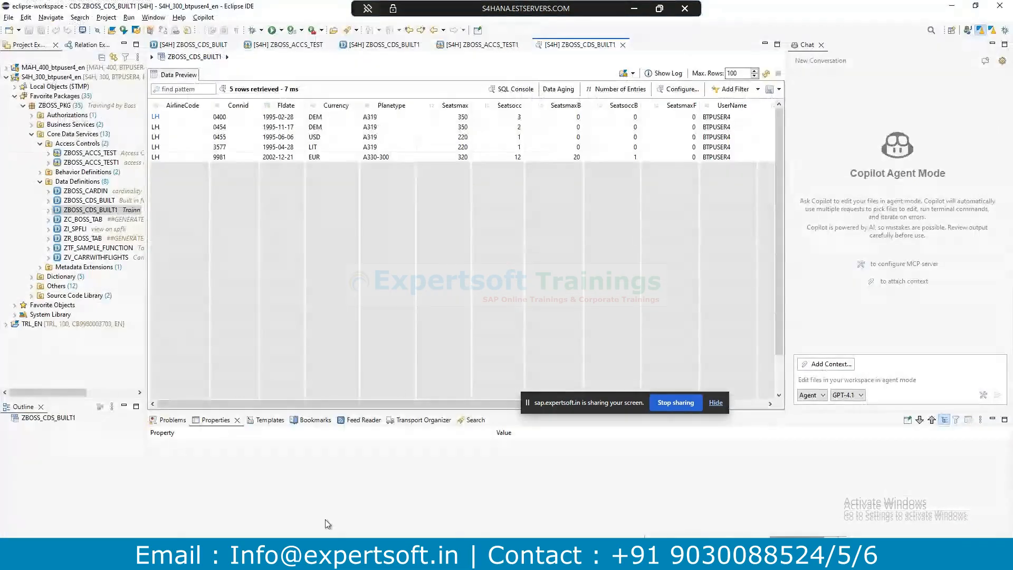
Refresh the ZBOSS_CDS_BUILT1 data preview twice, now showing no rows, and return to its source.
left_click(766, 74)
left_click(765, 74)
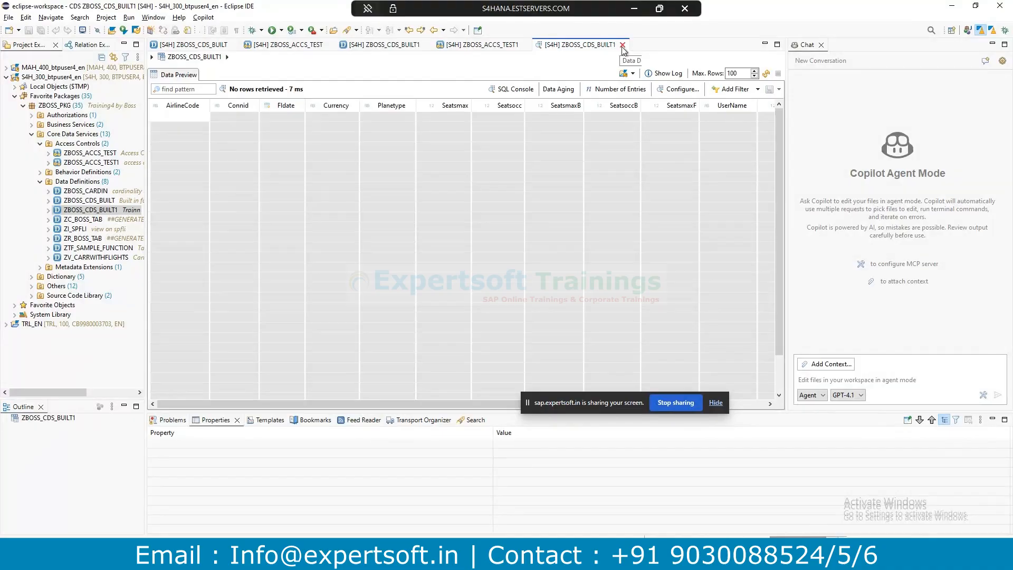
left_click(486, 46)
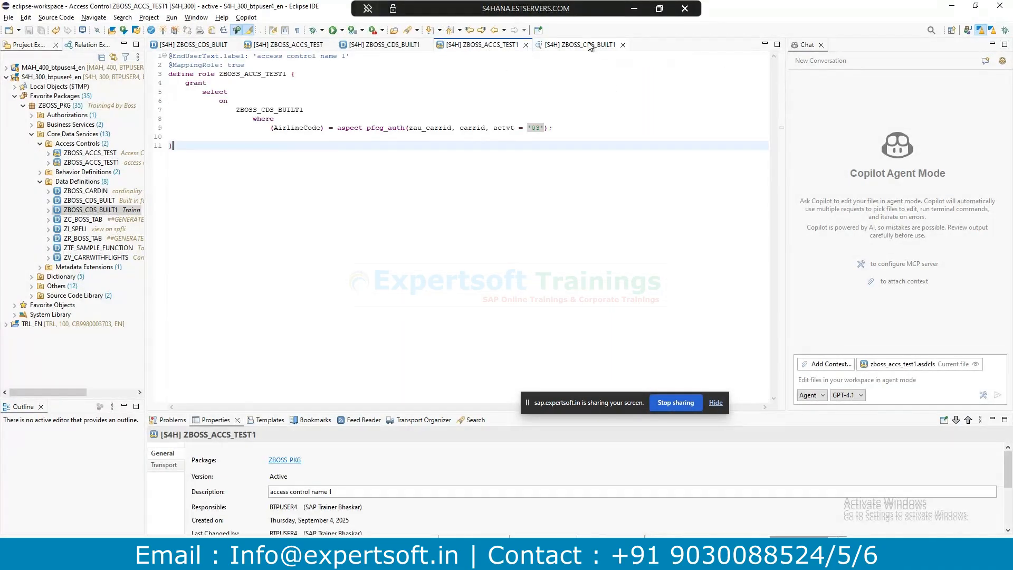
left_click(384, 45)
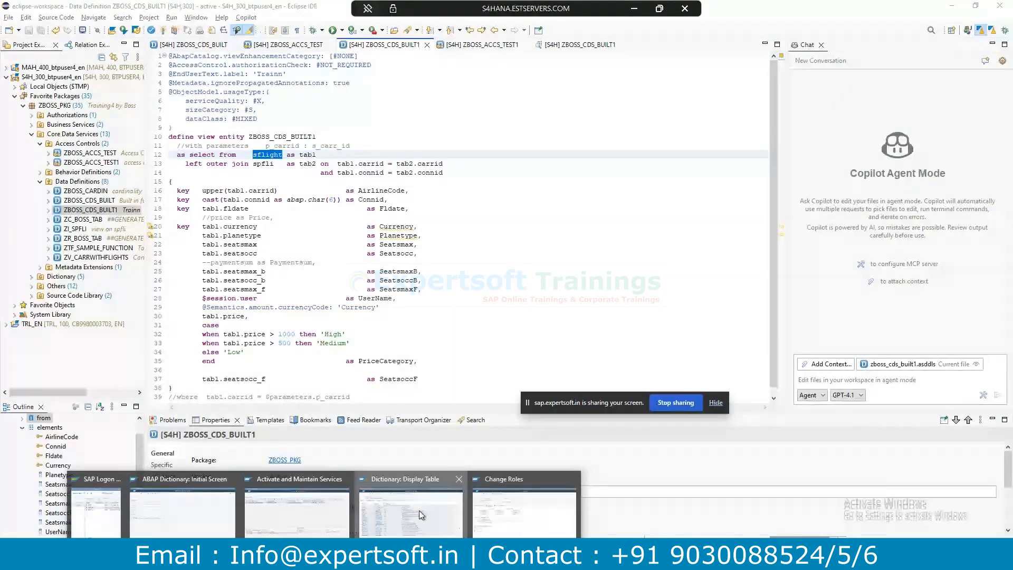
List all 8 SFLIGHT entries in /nse16n and inspect the AC airline row.
left_click(419, 511)
left_click(50, 56)
type("/")
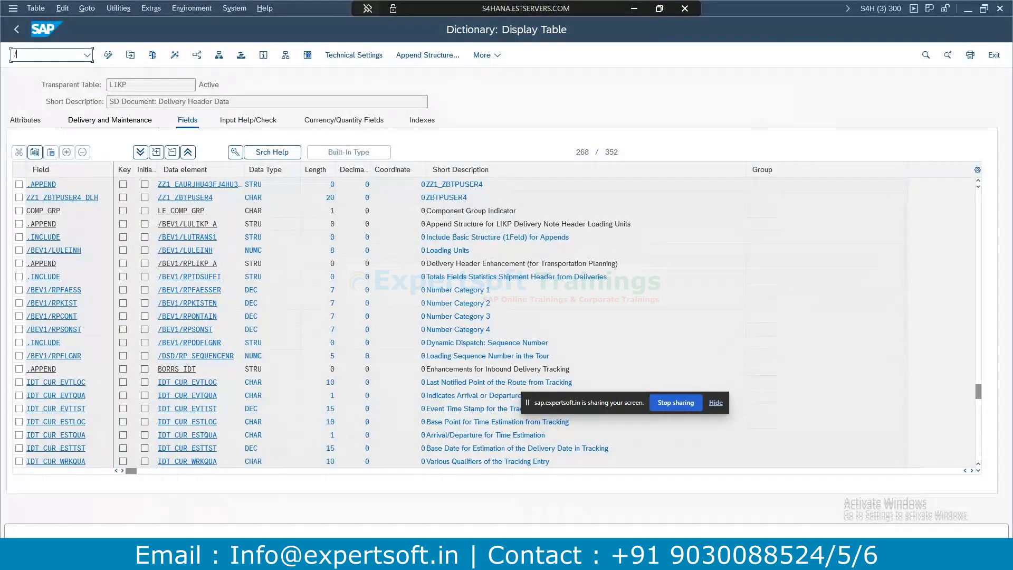
type("nse16n")
key("Return")
key("BackSpace")
key("BackSpace")
key("BackSpace")
key("BackSpace")
type("SFLIGHT")
key("Return")
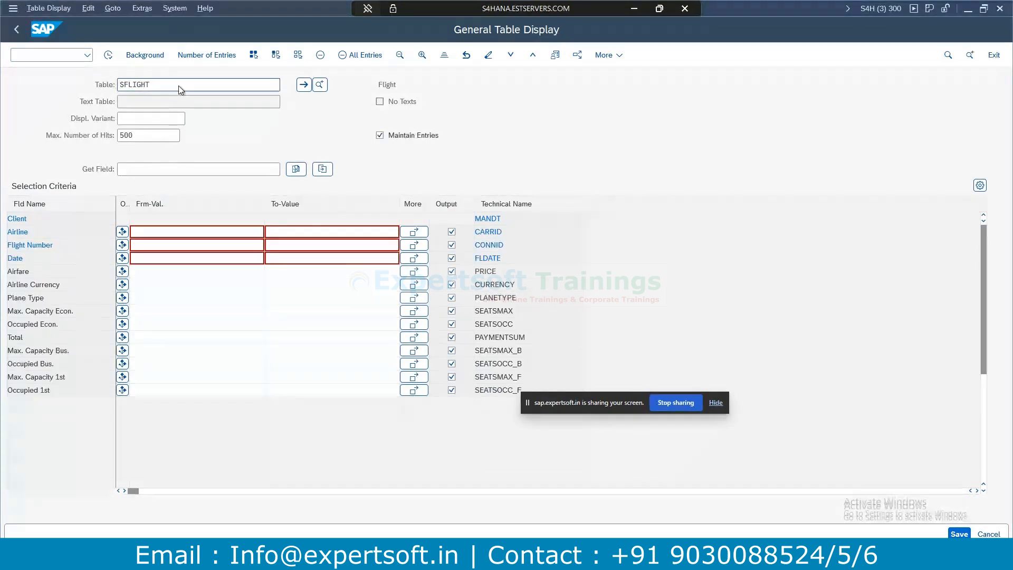
key("F8")
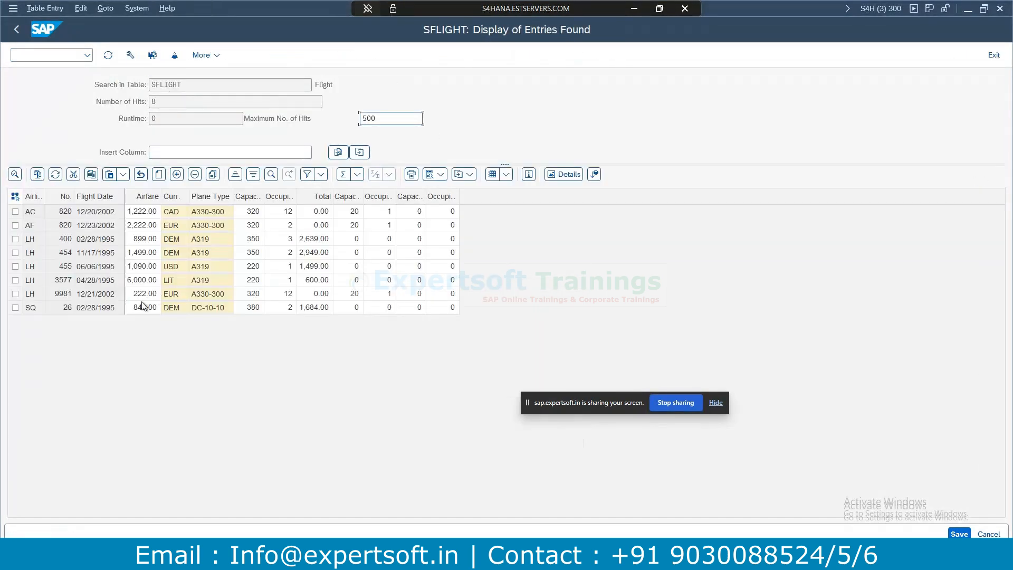
left_click(39, 211)
key("alt+Tab")
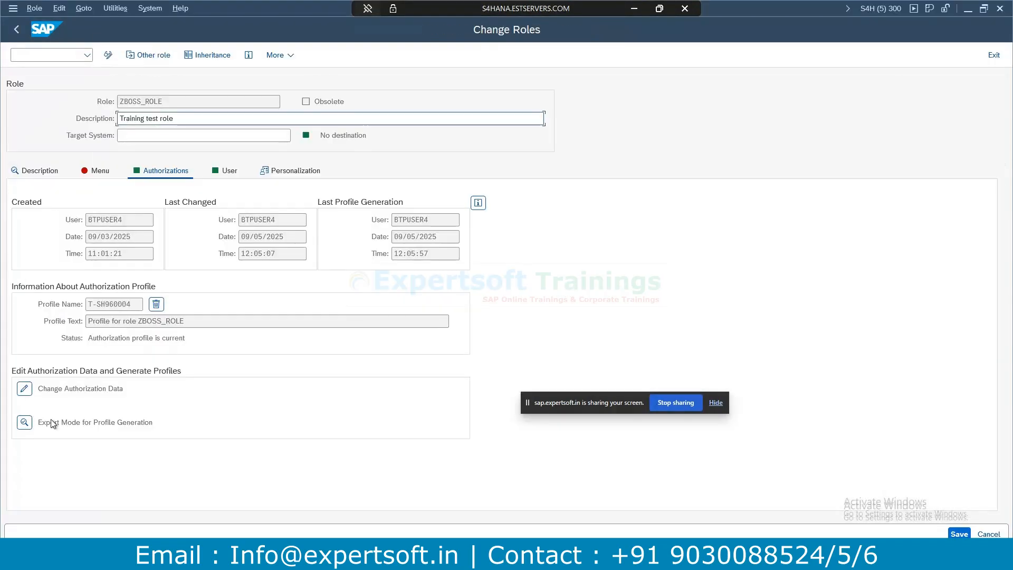
Open ZBOSS_ROLE's authorization data and expand ZBCL down to ZAU_CARRID.
left_click(24, 388)
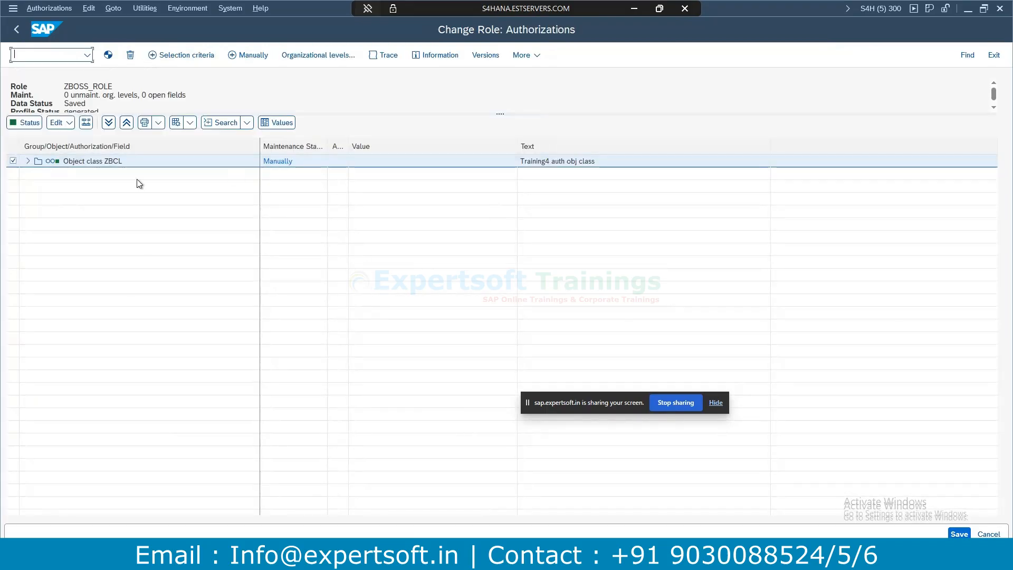
left_click(27, 161)
left_click(37, 174)
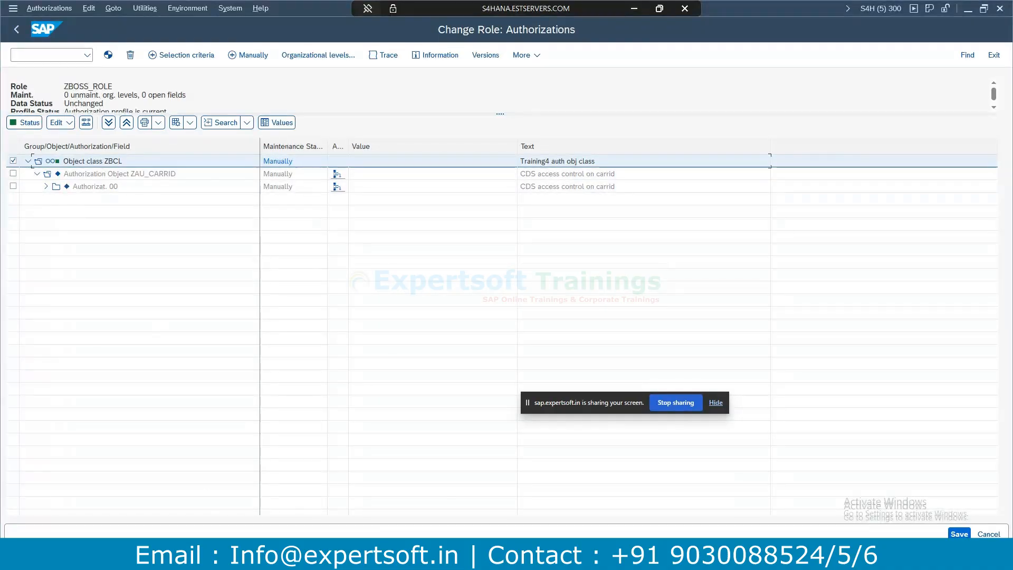
Rerun the ZBOSS_CDS_BUILT1 data preview in Eclipse, then return to the authorization tree.
key("alt+Tab")
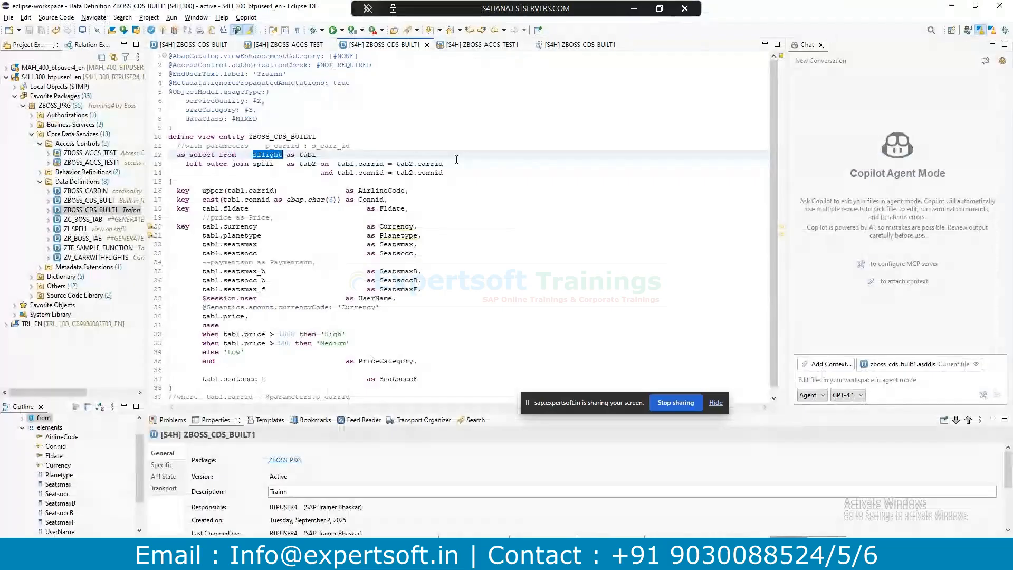
key("F8")
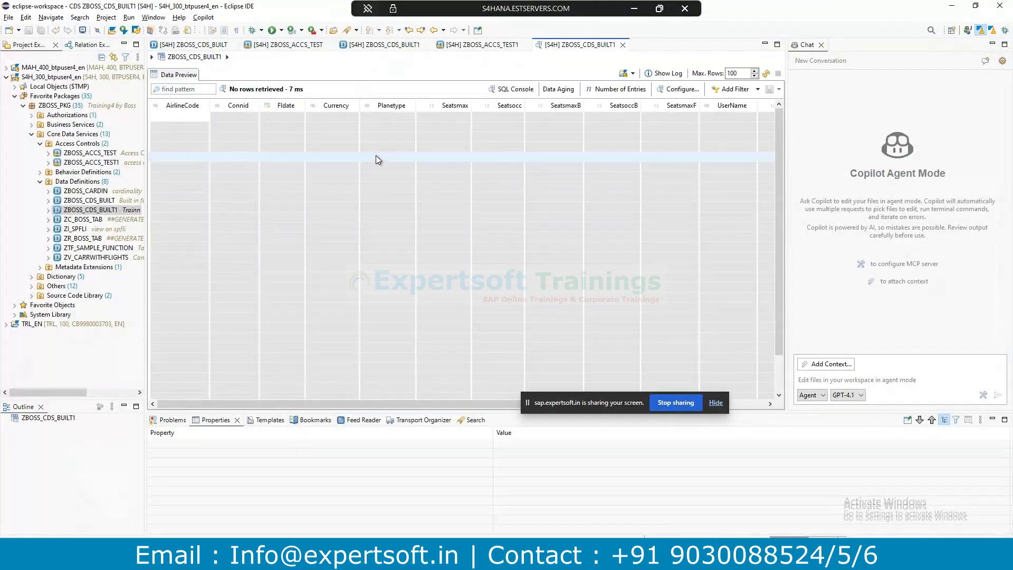
key("alt+Tab")
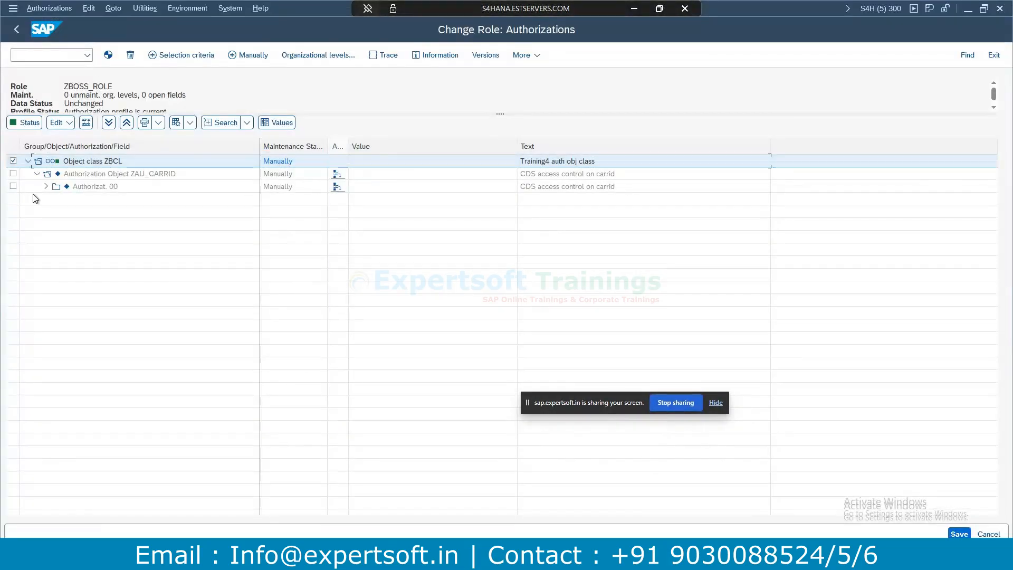
Replace CARRID value LH with AC under Authorizat. 00 and generate the profile.
left_click(46, 186)
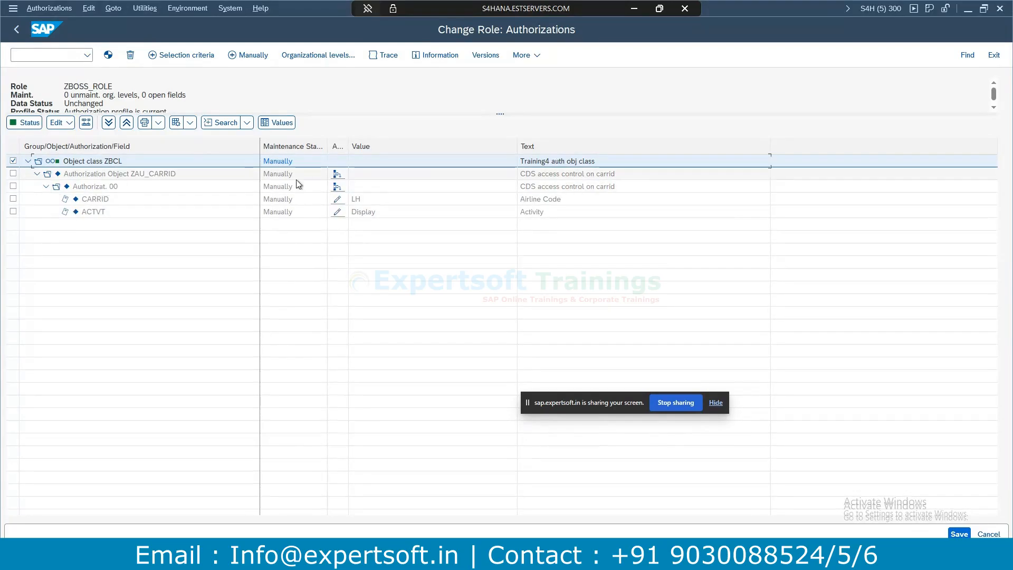
left_click(337, 199)
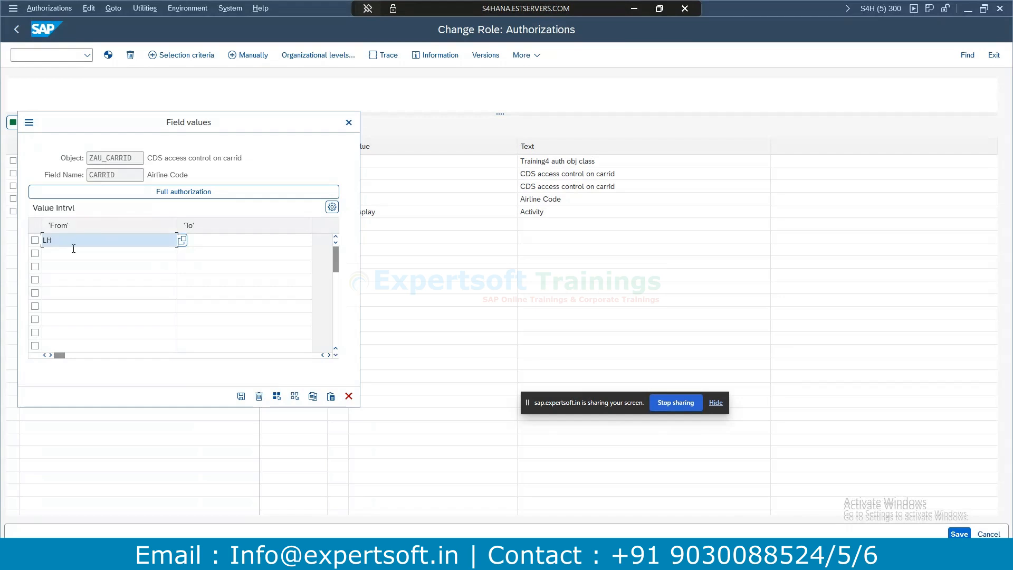
key("BackSpace")
key("BackSpace")
type("AC")
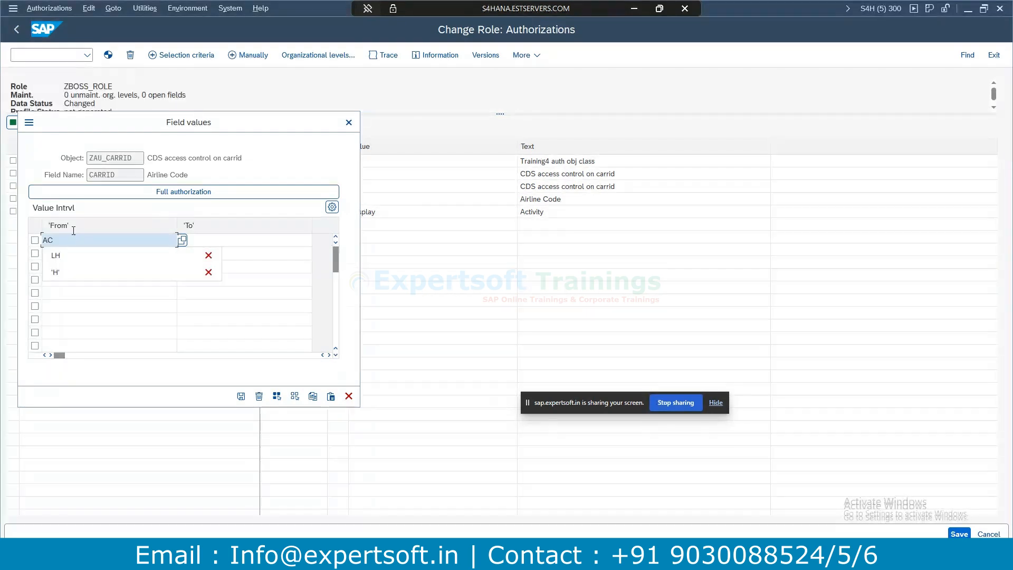
left_click(240, 395)
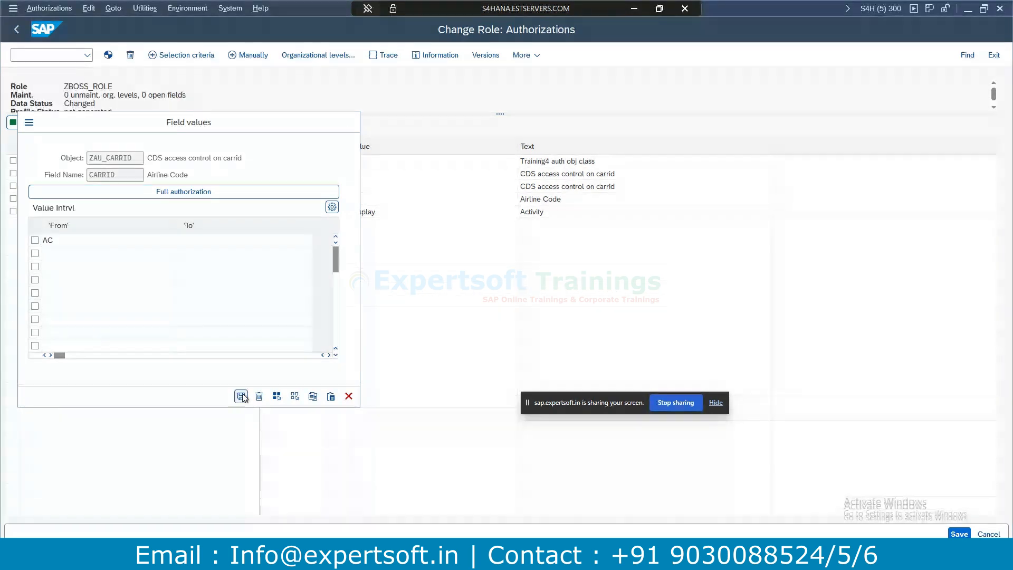
left_click(108, 55)
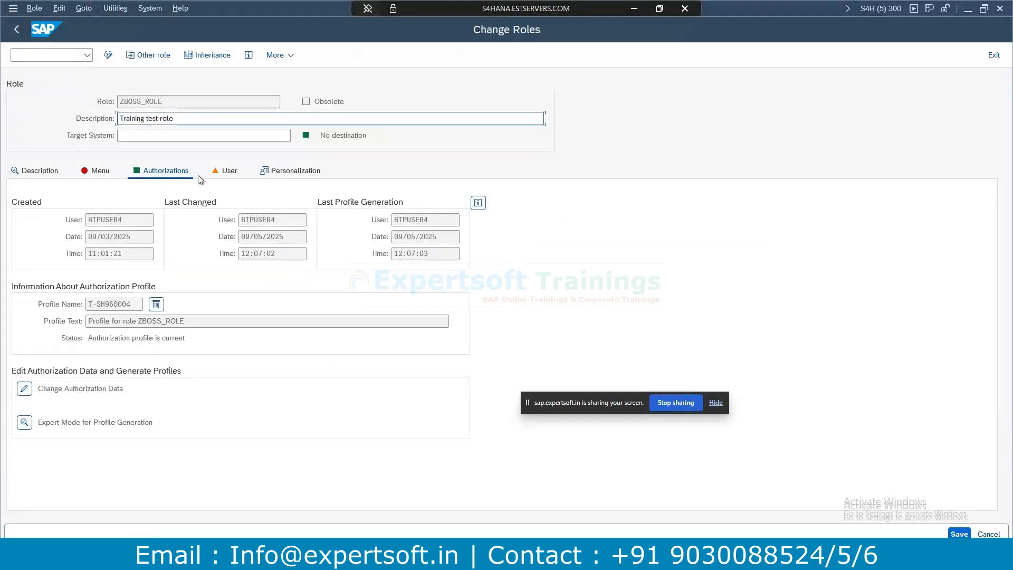
Run a full user master comparison for ZBOSS_ROLE.
left_click(229, 170)
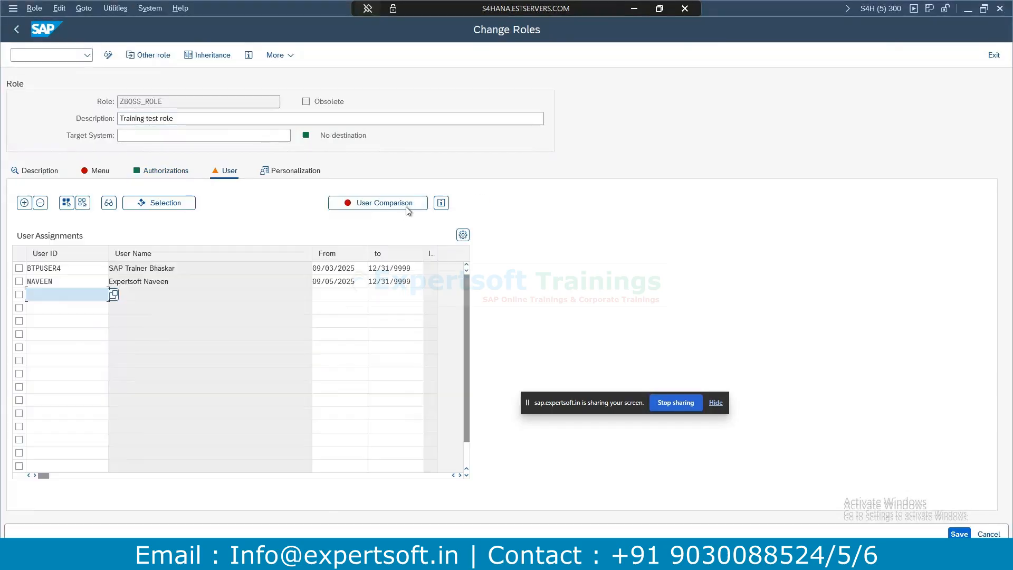
left_click(399, 204)
left_click(353, 280)
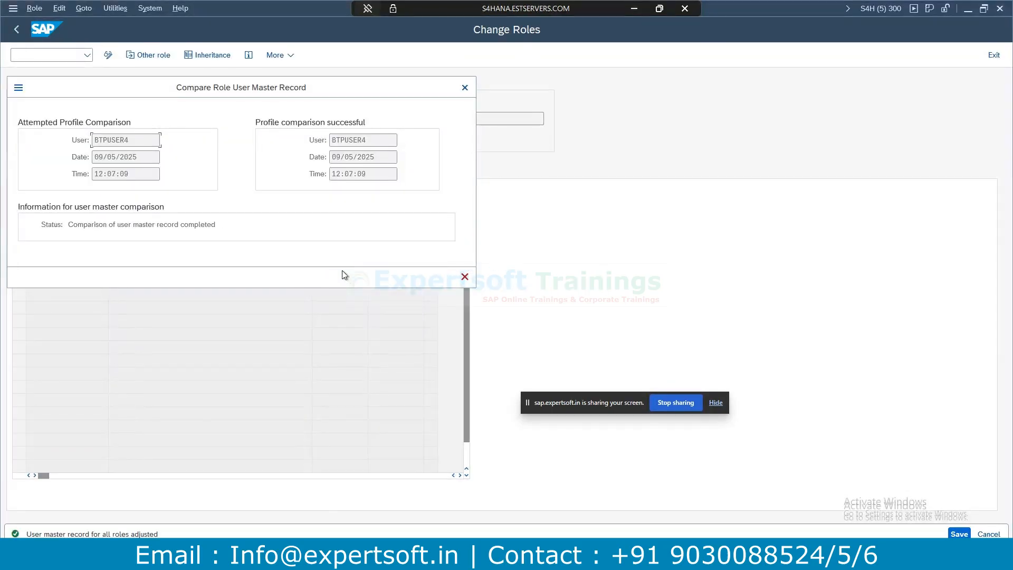
left_click(464, 277)
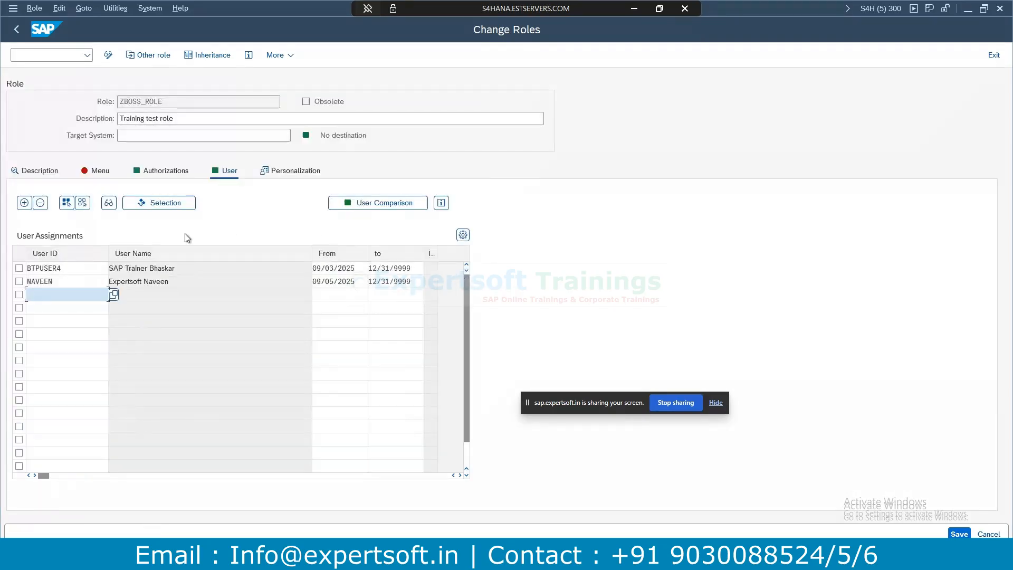
Refresh the ZBOSS_CDS_BUILT1 data preview to get the single AC row, then show ZBOSS_ACCS_TEST1.
key("alt+Tab")
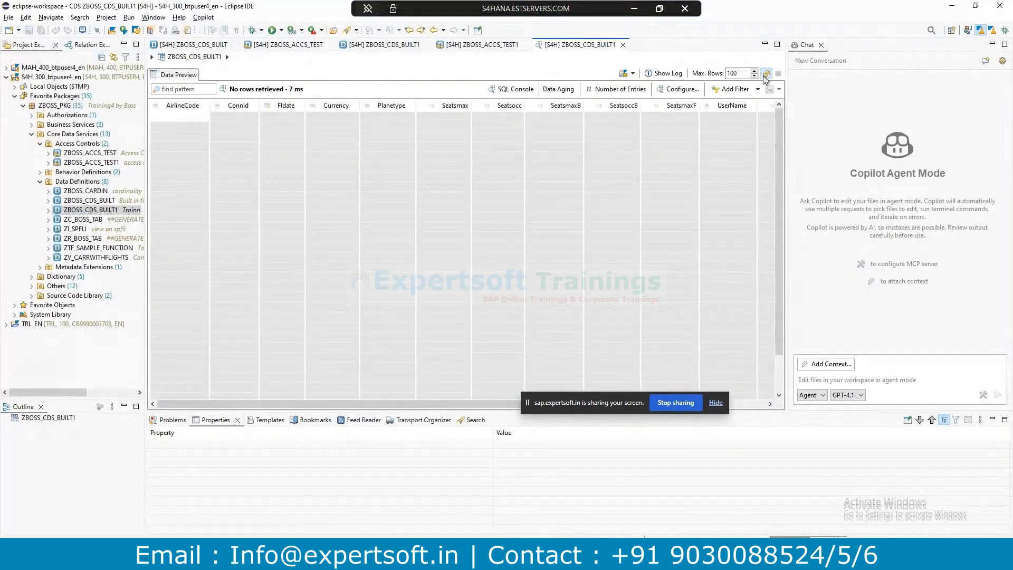
left_click(765, 74)
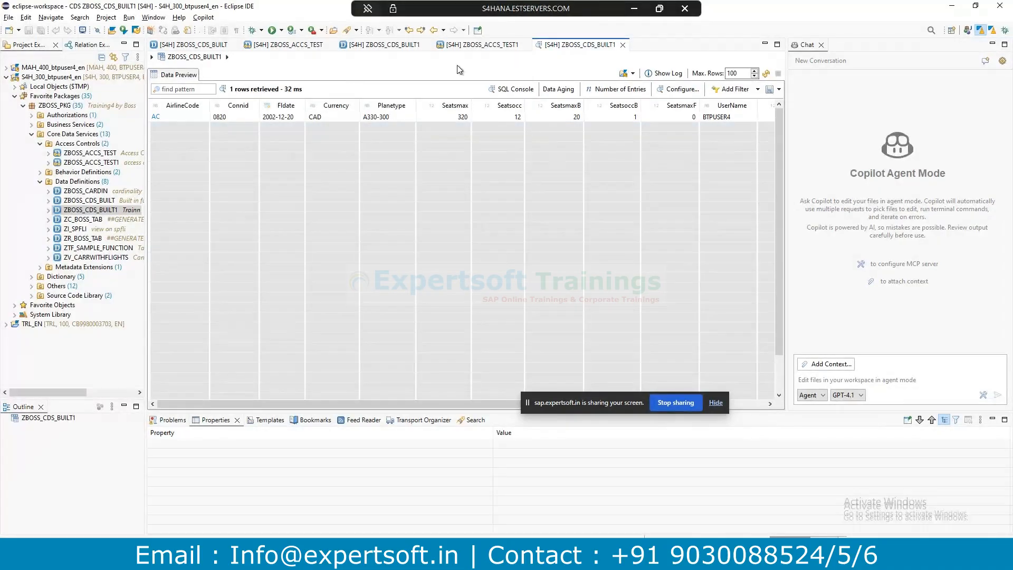
left_click(482, 45)
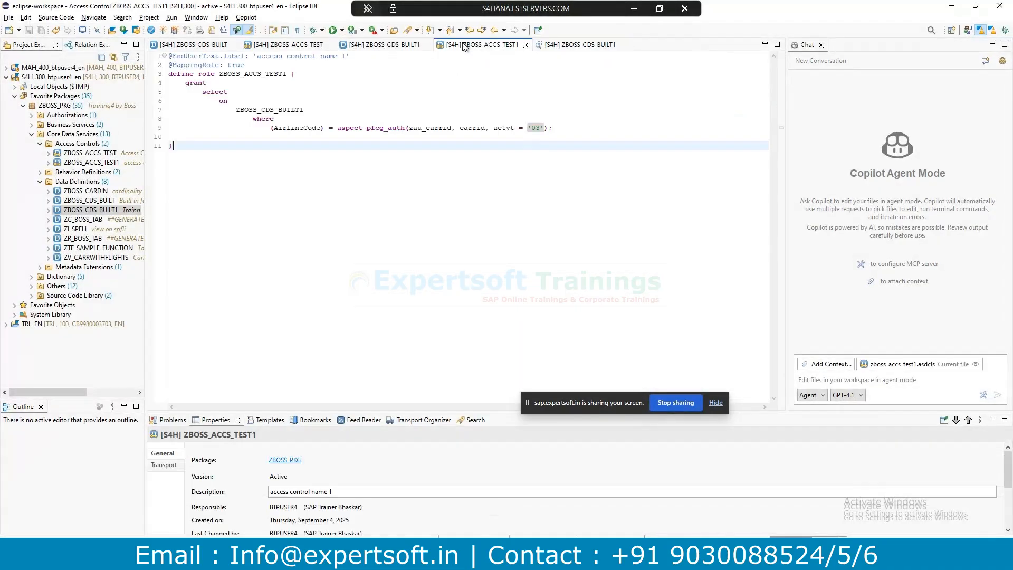
Change the view's authorizationCheck value from NOT_REQUIRED to CHECK on line 2.
left_click(359, 46)
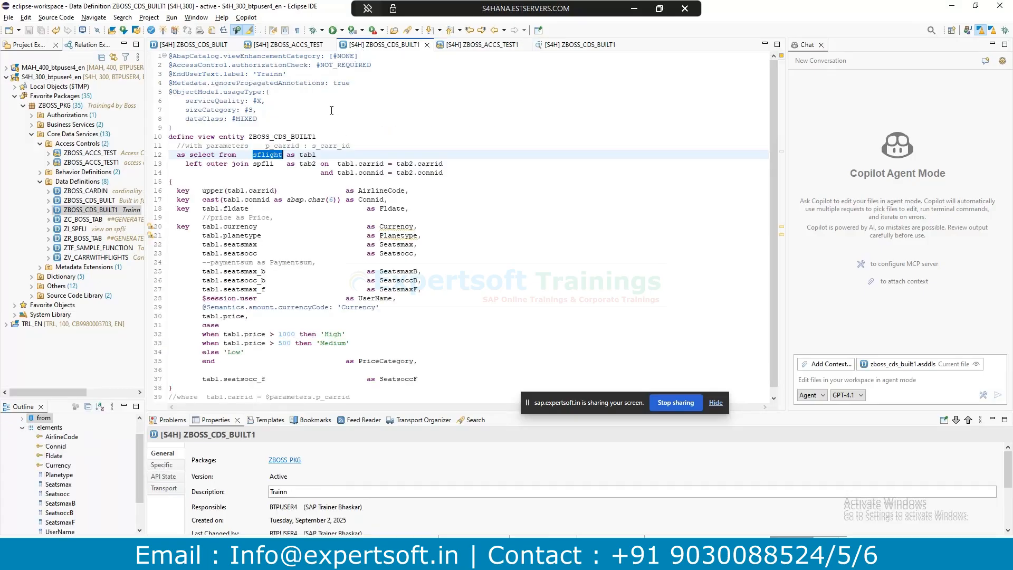
left_click(495, 46)
left_click(380, 46)
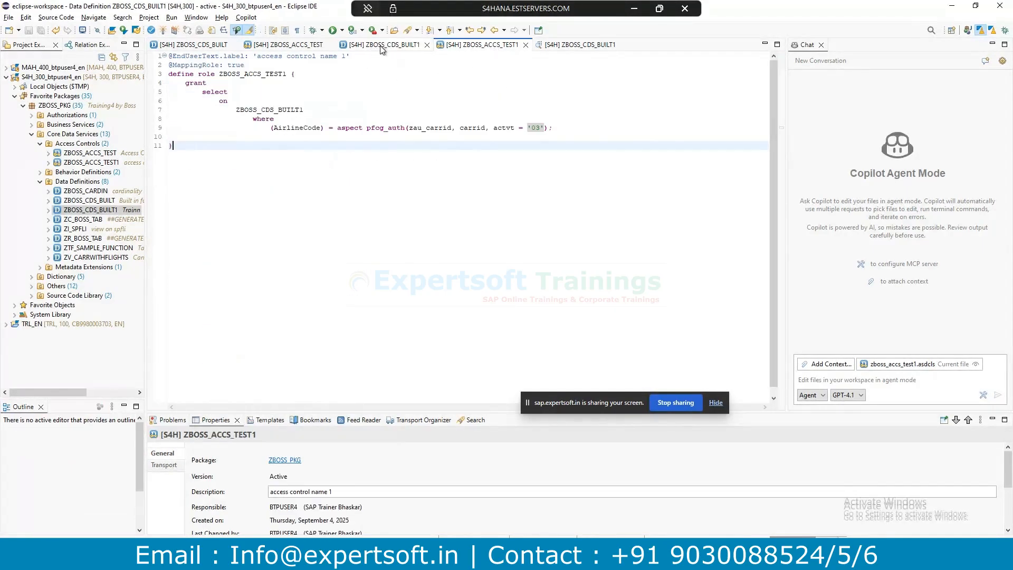
left_click_drag(371, 65, 319, 68)
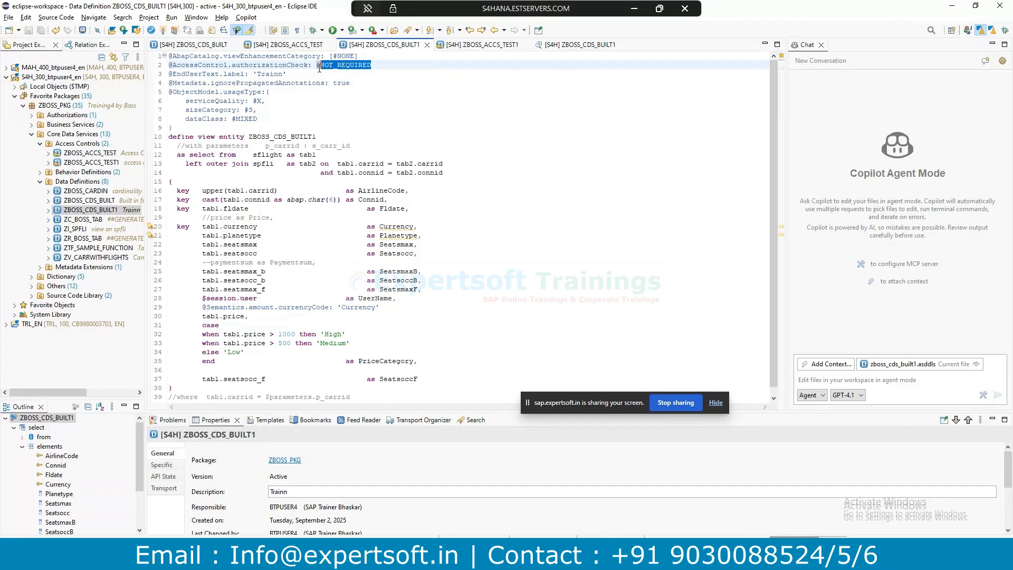
type("CHECK")
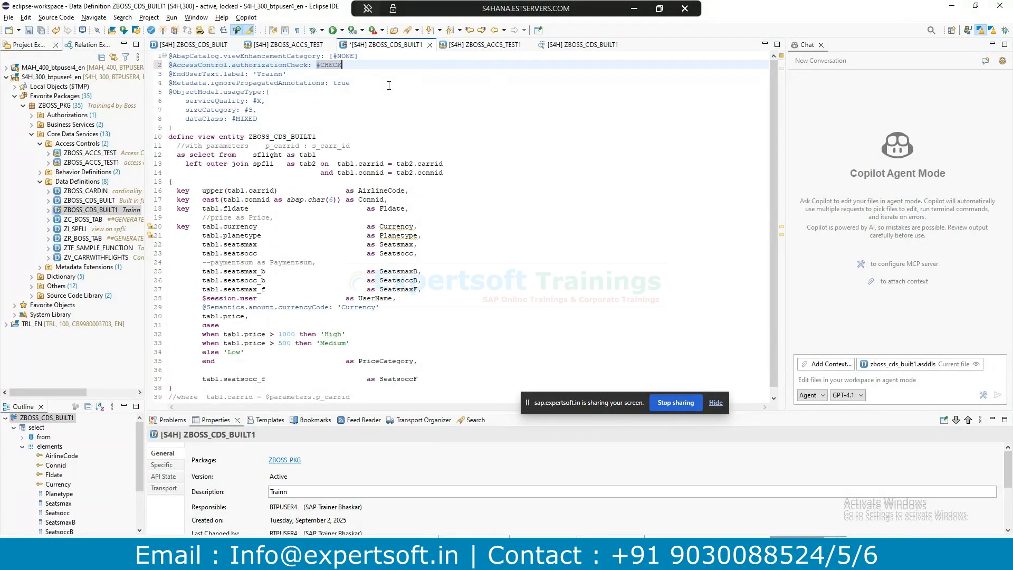
Save and activate ZBOSS_CDS_BUILT1, then highlight the #CHECK value.
key("ctrl+s")
key("Down")
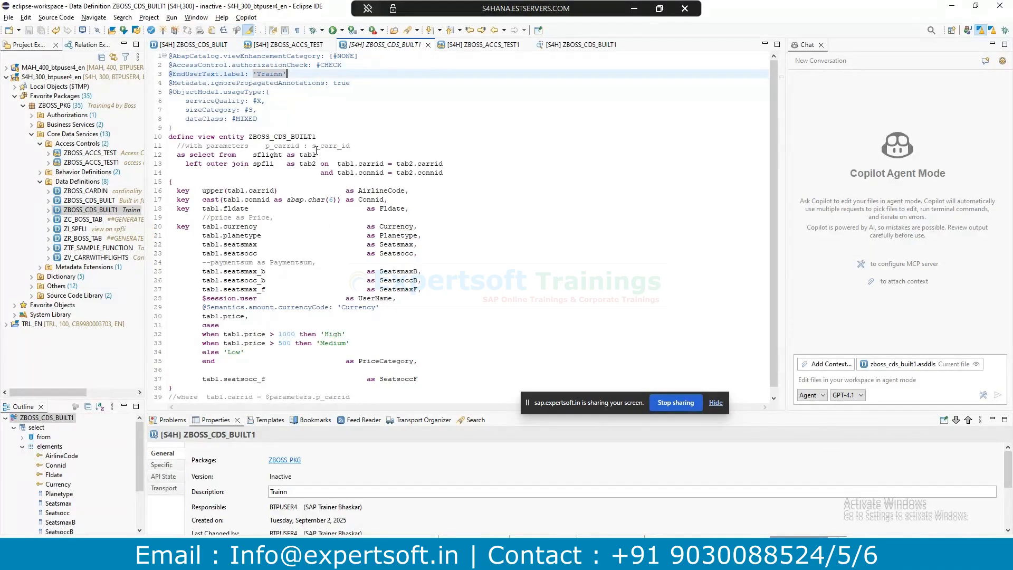
left_click_drag(347, 63, 144, 67)
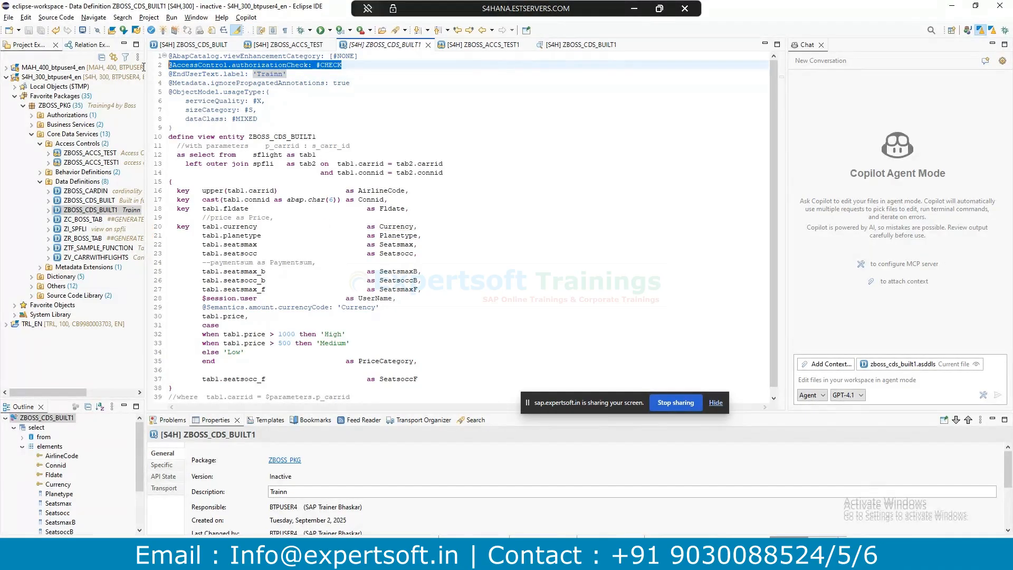
key("ctrl+F3")
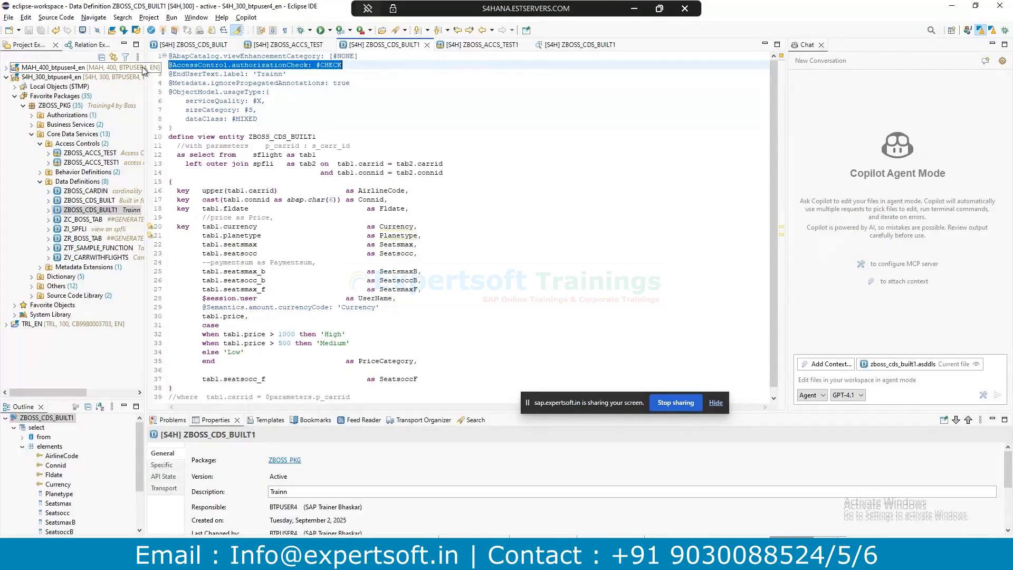
left_click(339, 57)
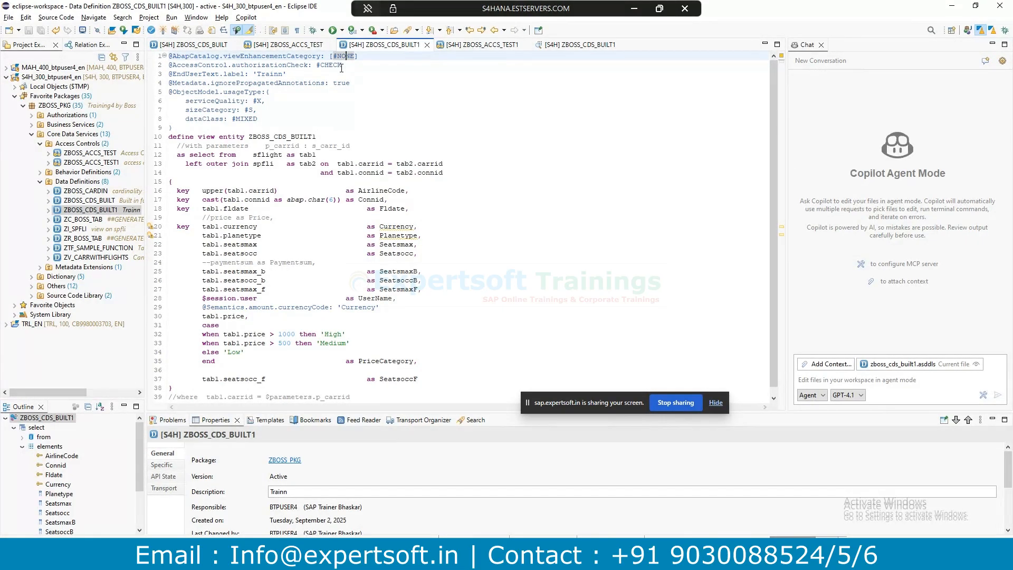
double_click(340, 65)
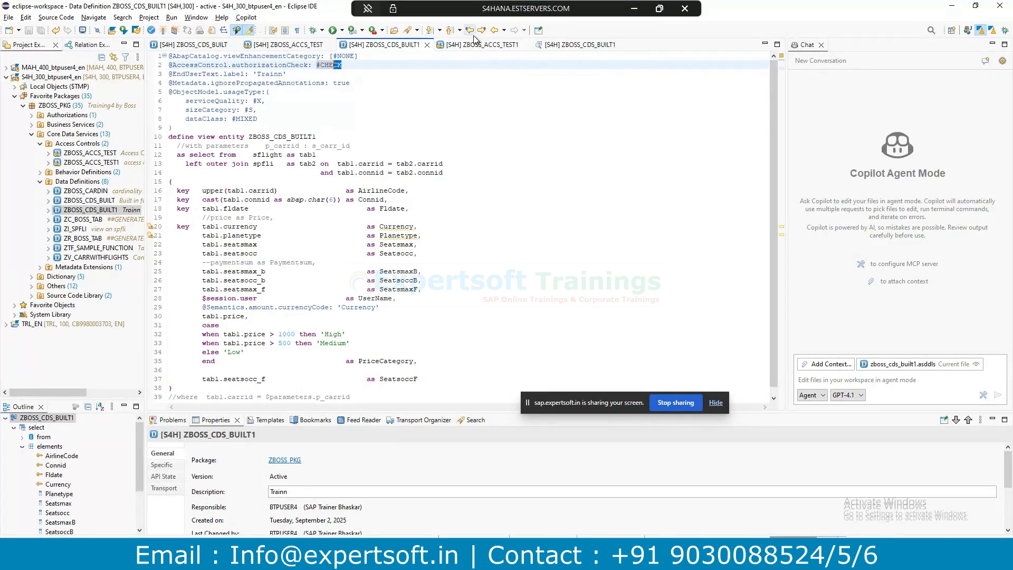
Start a new access control for ZBOSS_CDS_BUILT1 from its context menu.
right_click(82, 210)
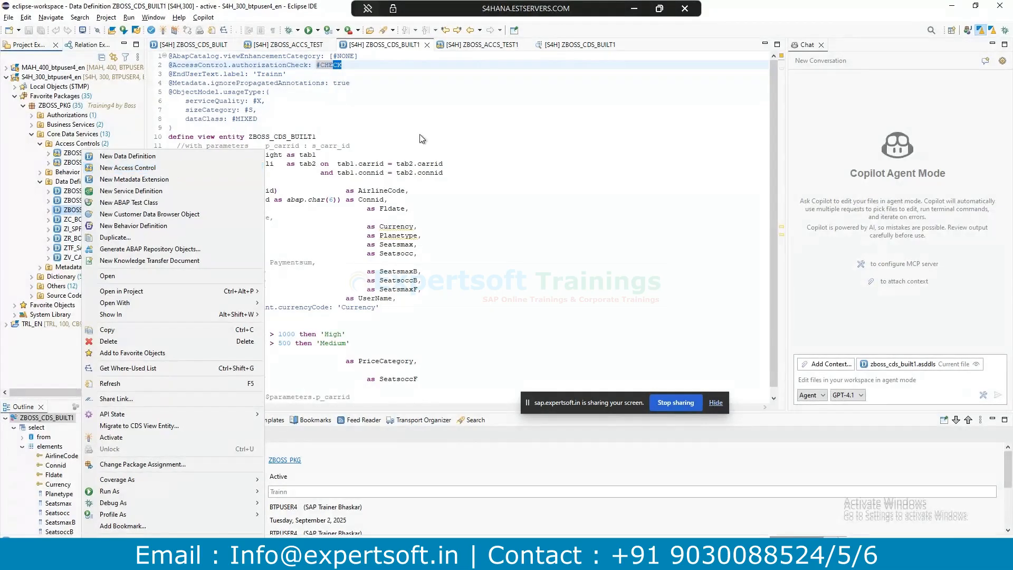
left_click(451, 46)
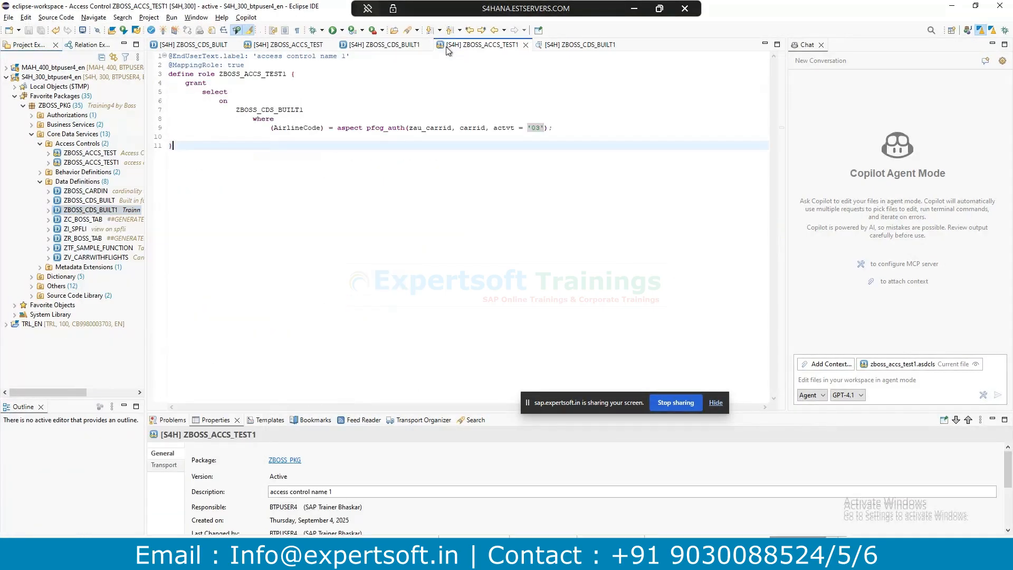
right_click(93, 211)
left_click(145, 171)
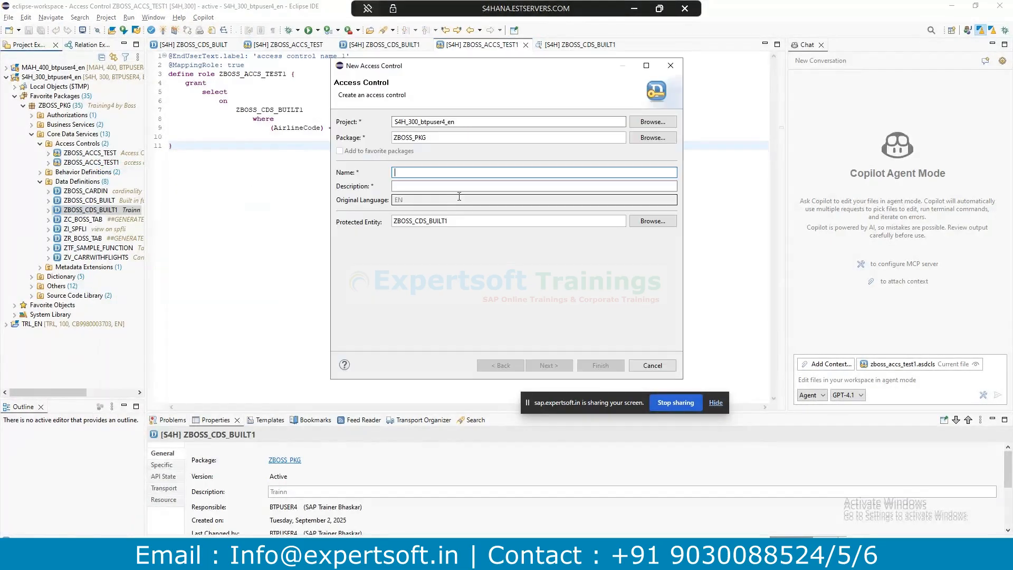
left_click(634, 8)
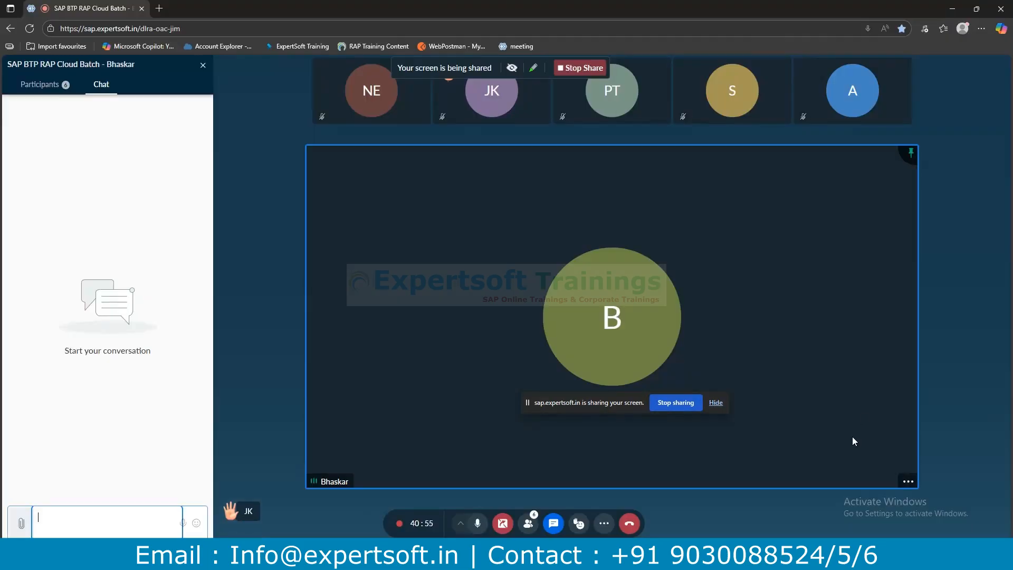
key("super+a")
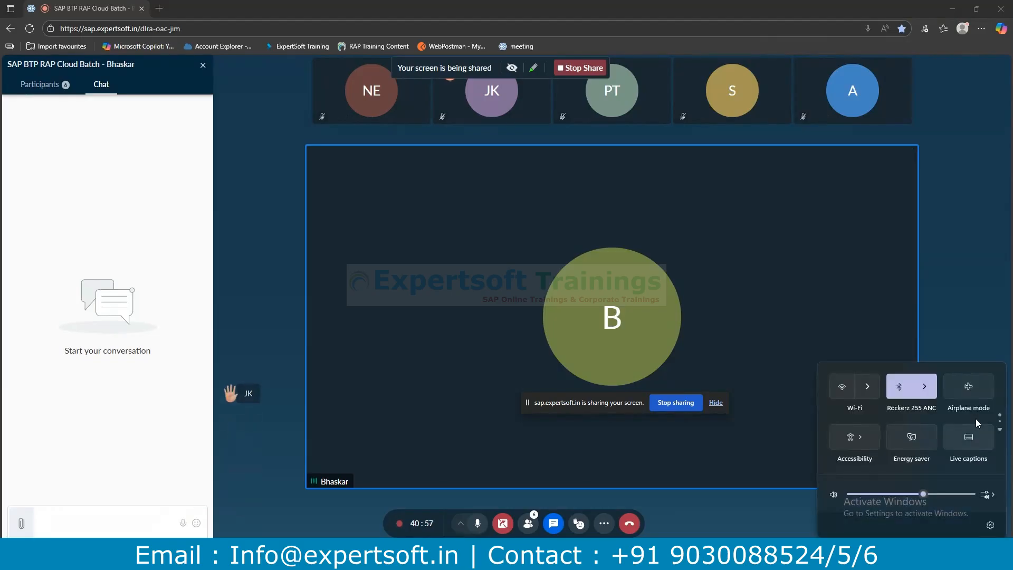
key("alt+Tab")
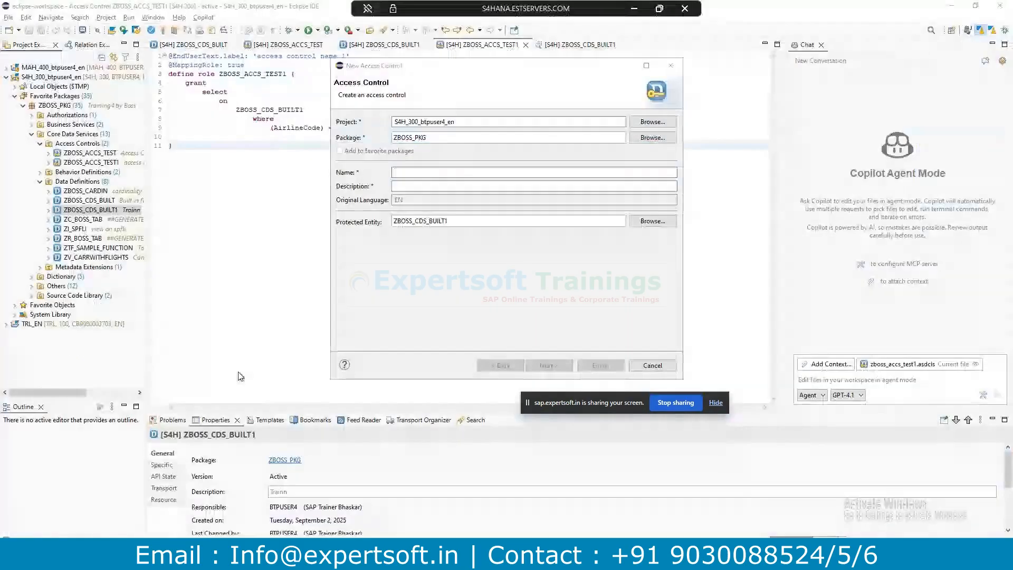
Name it ZBOSS_ACCS_TEST2 with description YFG, and choose the defineRoleWithPFCGAspect template.
type("ZBO")
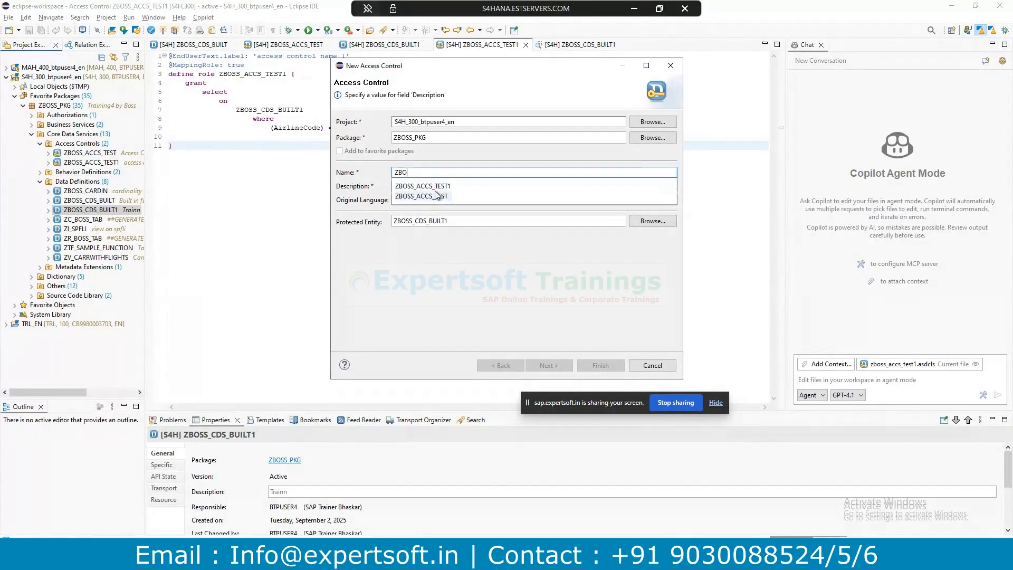
left_click(422, 185)
key("BackSpace")
type("2")
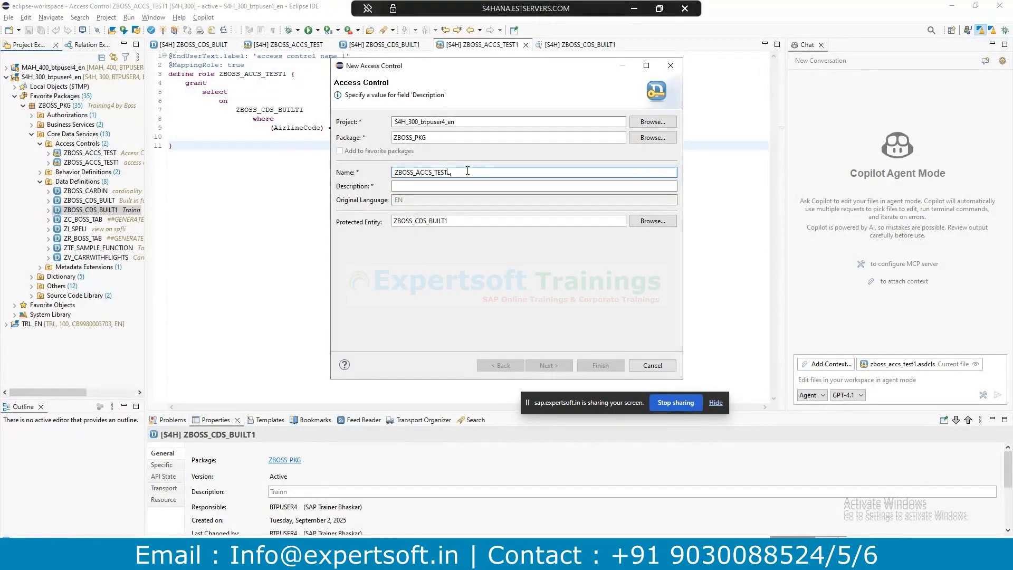
left_click(422, 188)
type("YFG")
left_click(547, 365)
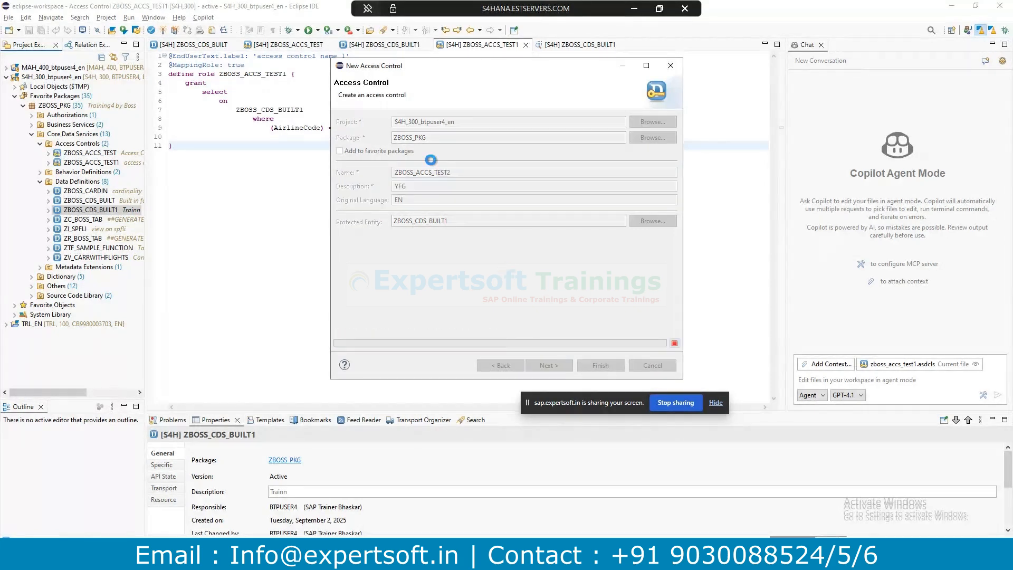
left_click(549, 365)
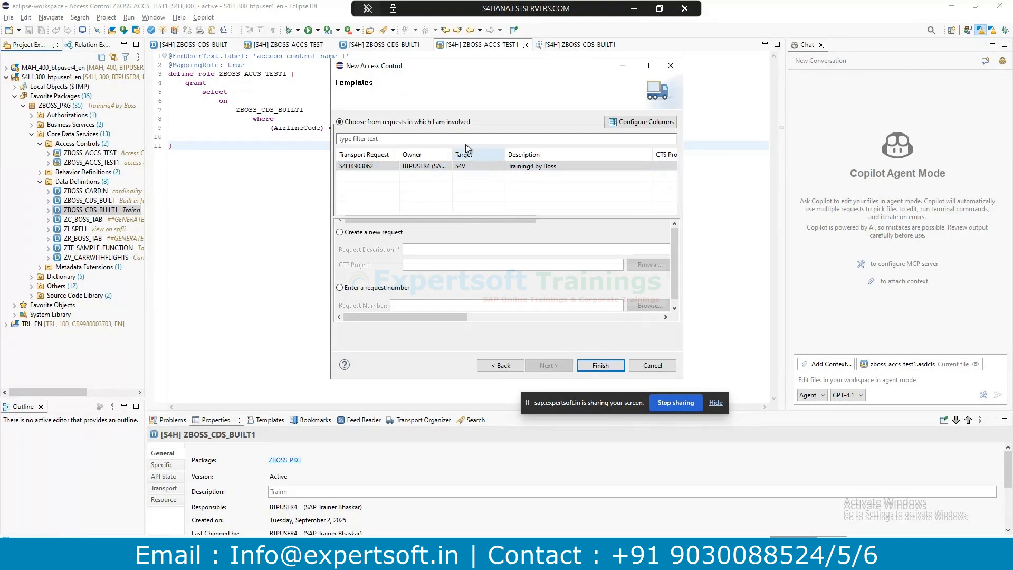
left_click(396, 161)
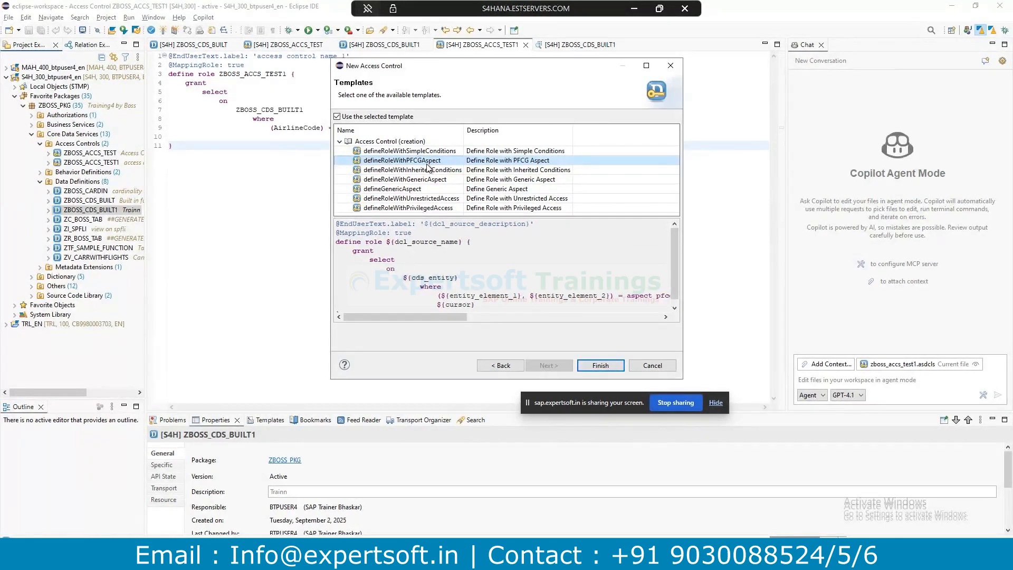
key("Escape")
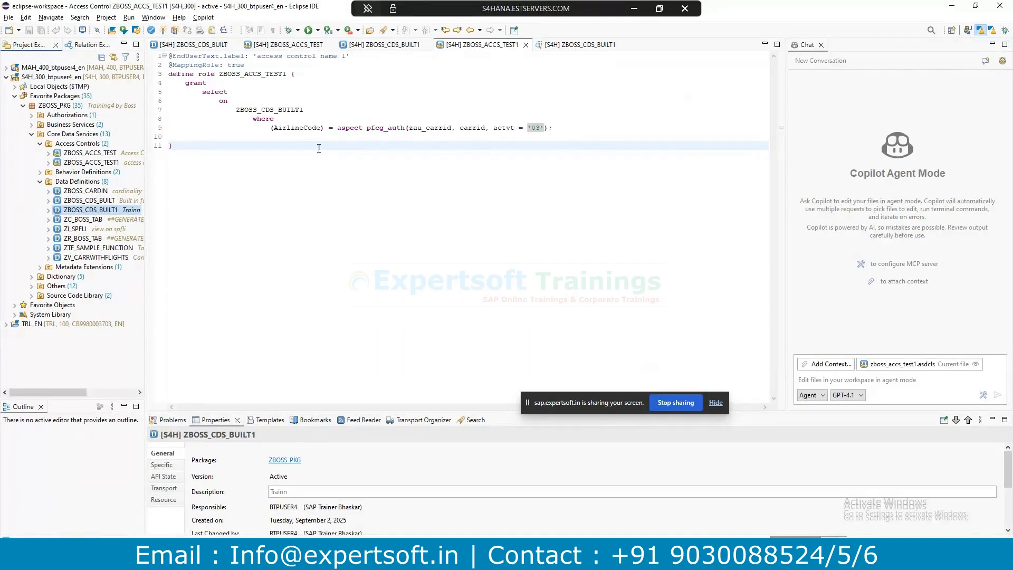
left_click_drag(236, 110, 318, 110)
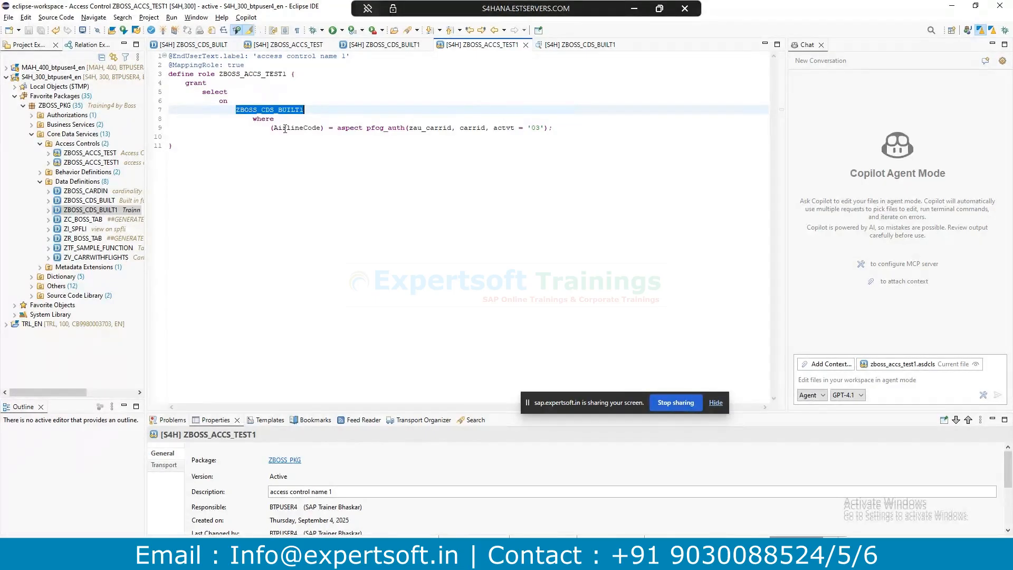
left_click_drag(274, 128, 321, 124)
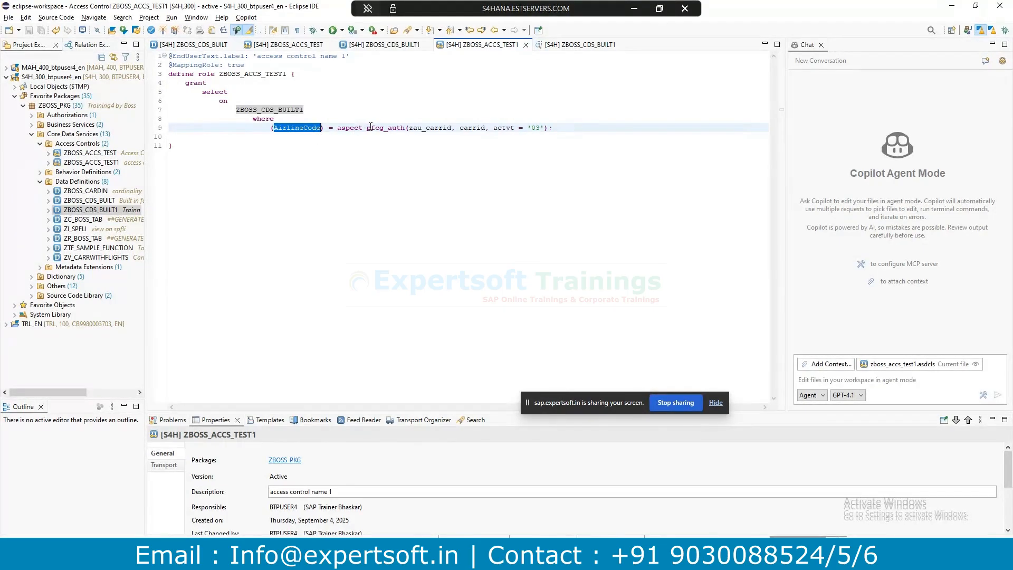
left_click_drag(409, 128, 453, 124)
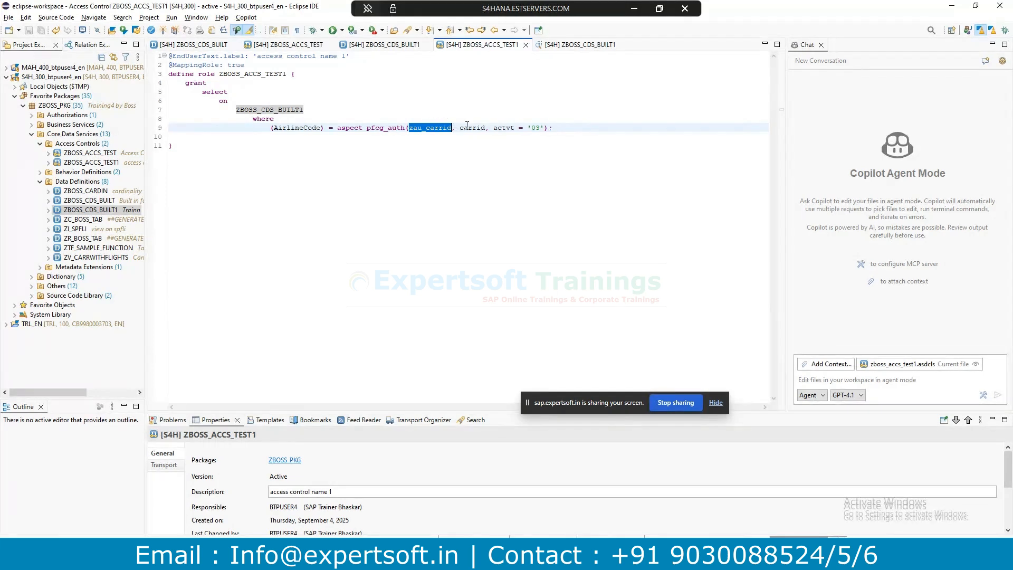
left_click_drag(461, 128, 516, 127)
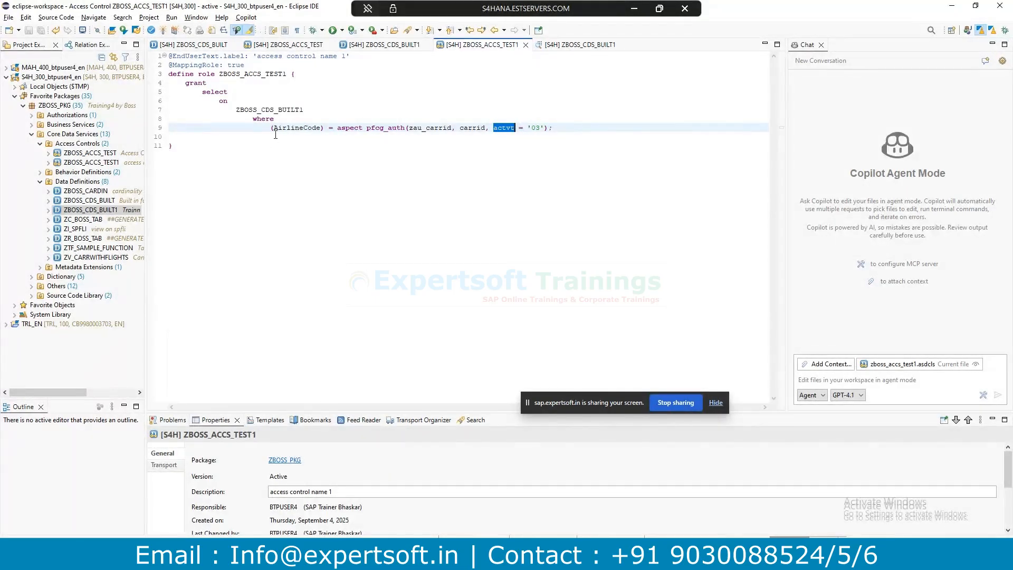
left_click_drag(274, 127, 321, 127)
left_click(381, 46)
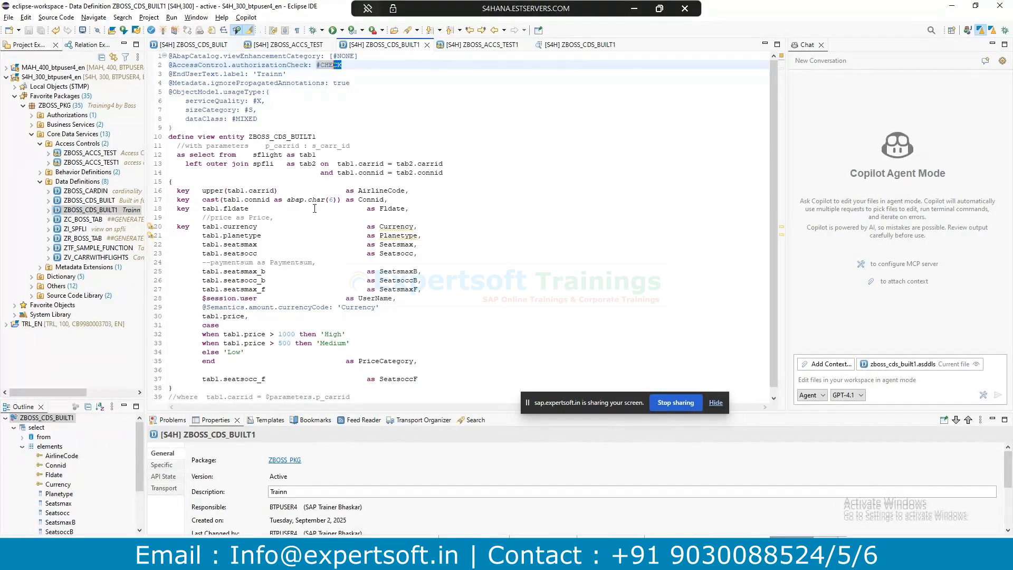
left_click_drag(359, 190, 404, 191)
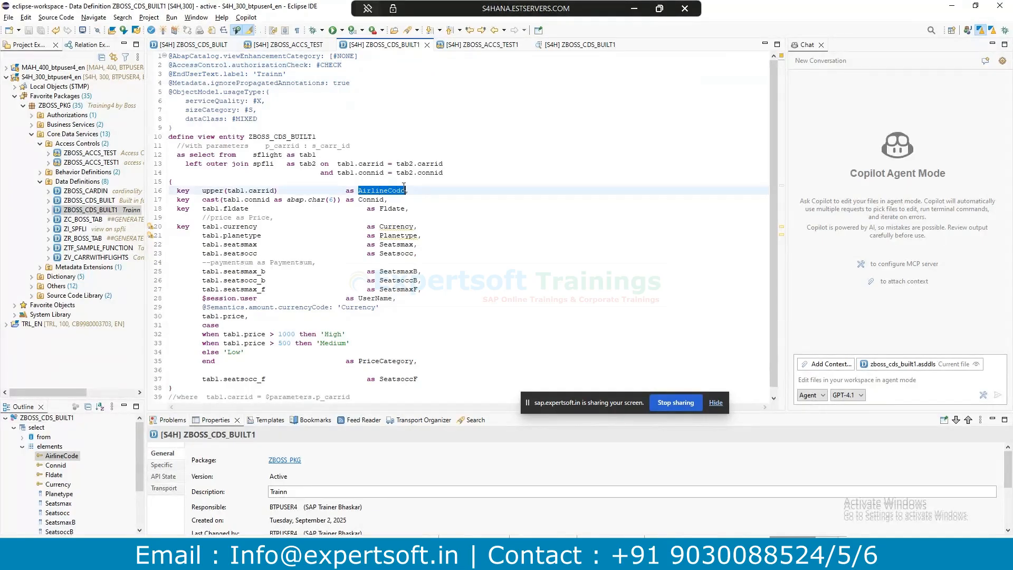
left_click(500, 45)
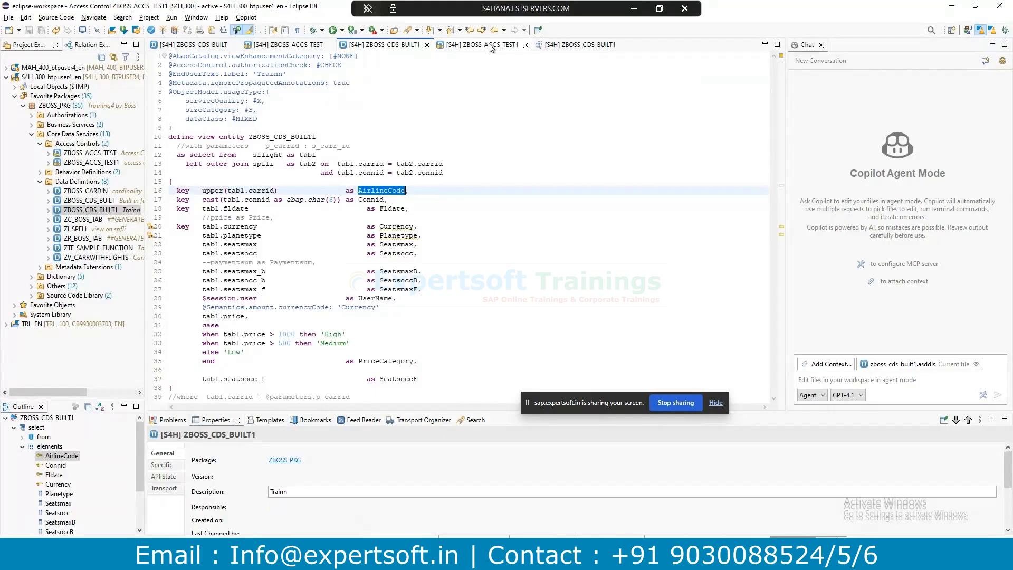
left_click(381, 44)
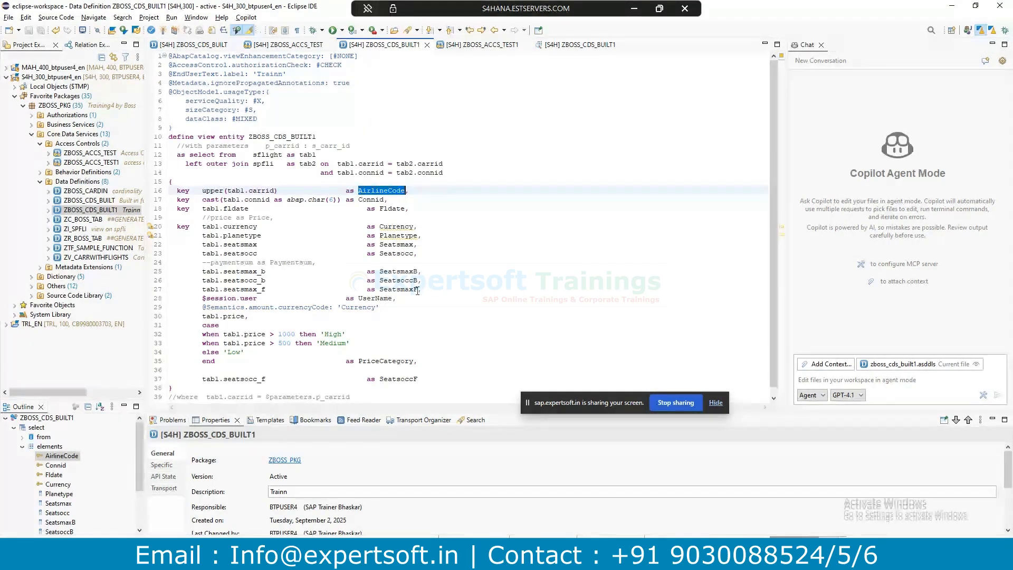
double_click(232, 244)
left_click(454, 46)
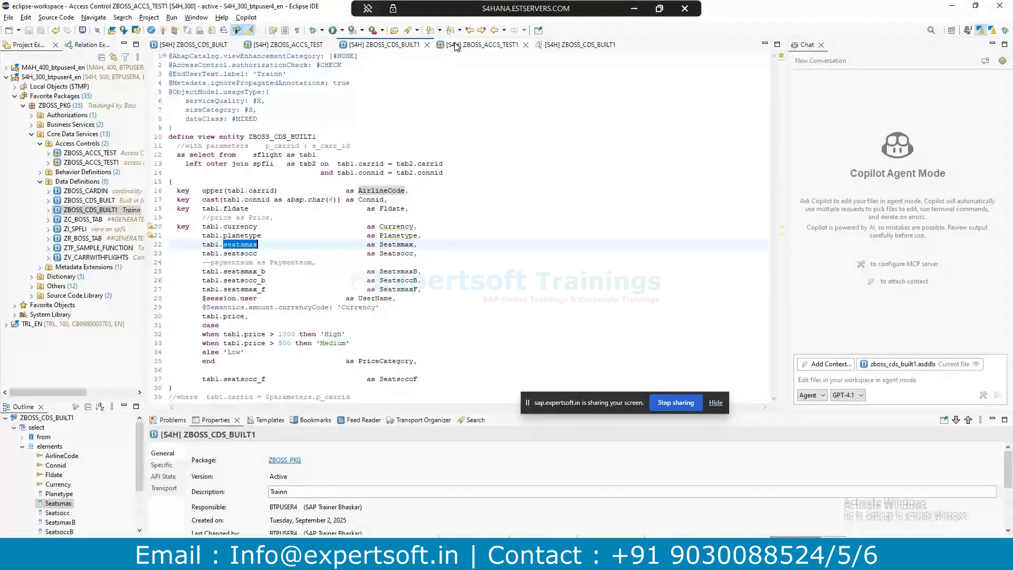
left_click_drag(565, 127, 171, 78)
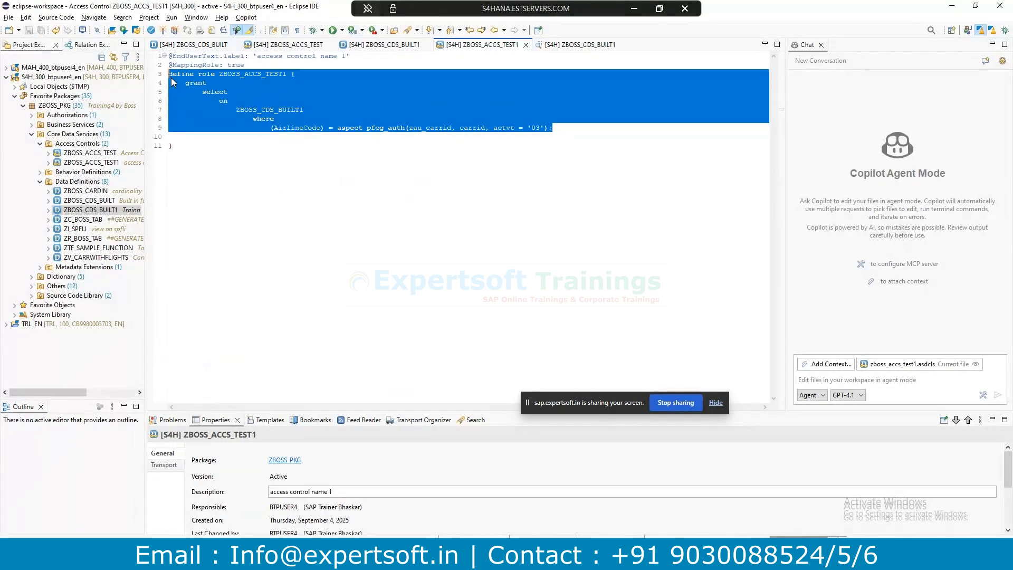
left_click(179, 148)
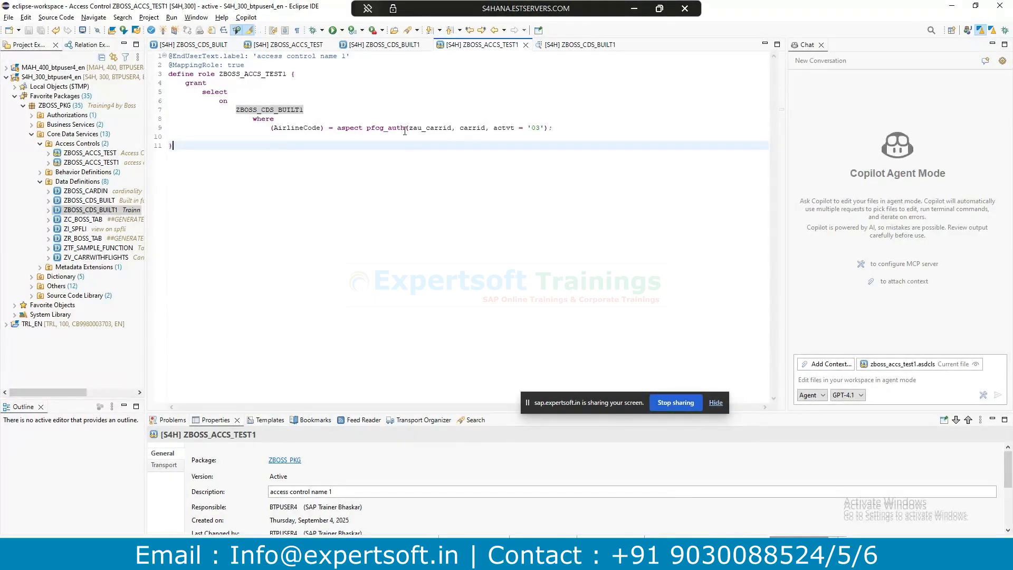
left_click_drag(409, 128, 449, 127)
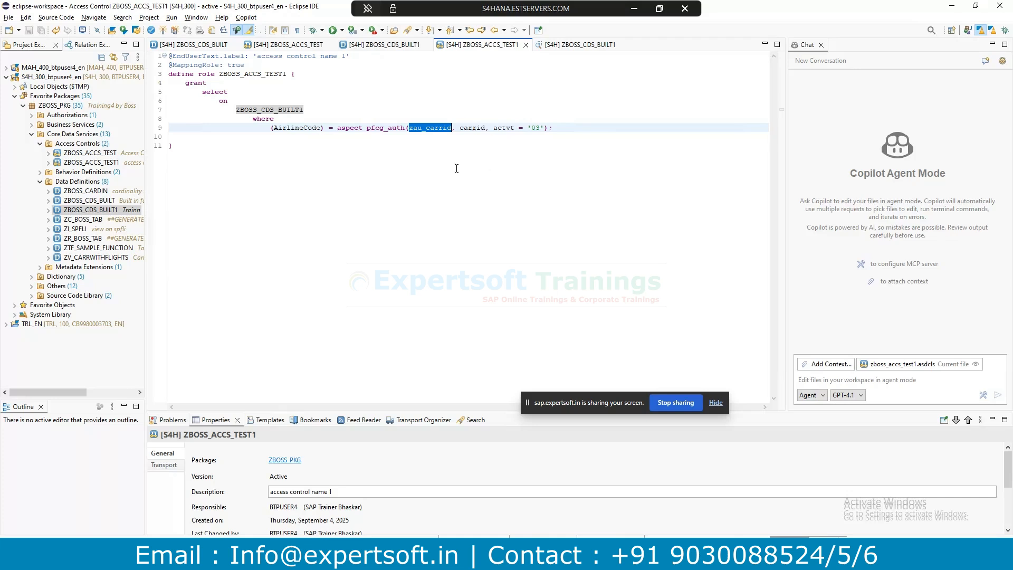
left_click(412, 141)
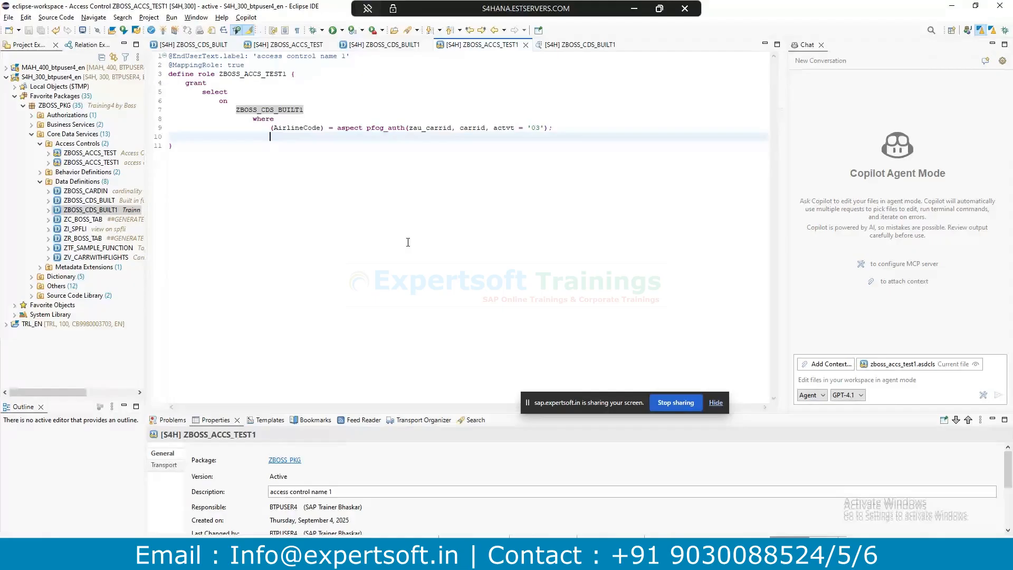
left_click(323, 558)
left_click(518, 517)
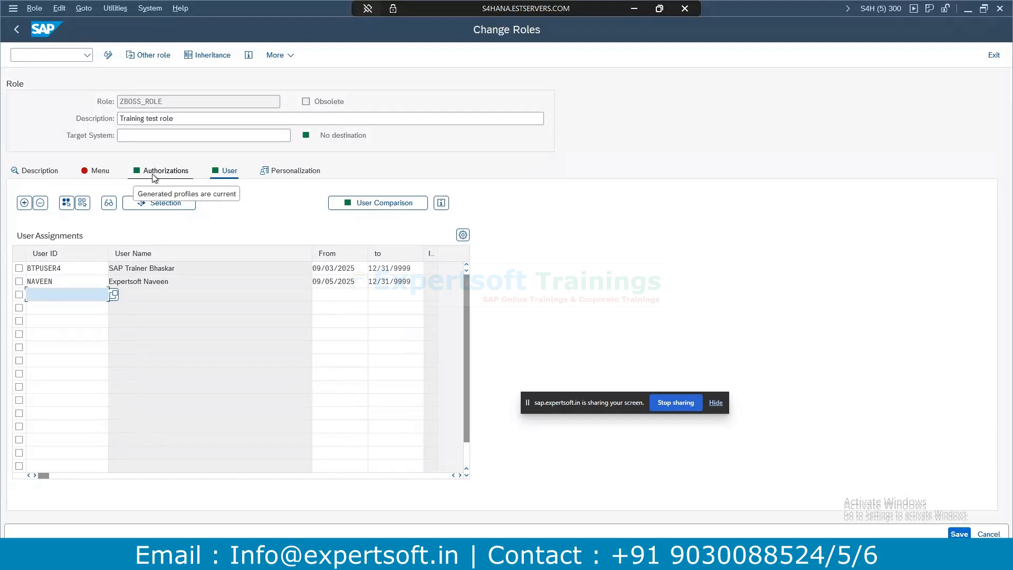
Open ZBOSS_ROLE's authorizations in expert mode, editing the old status, and expand ZAU_CARRID.
left_click(170, 174)
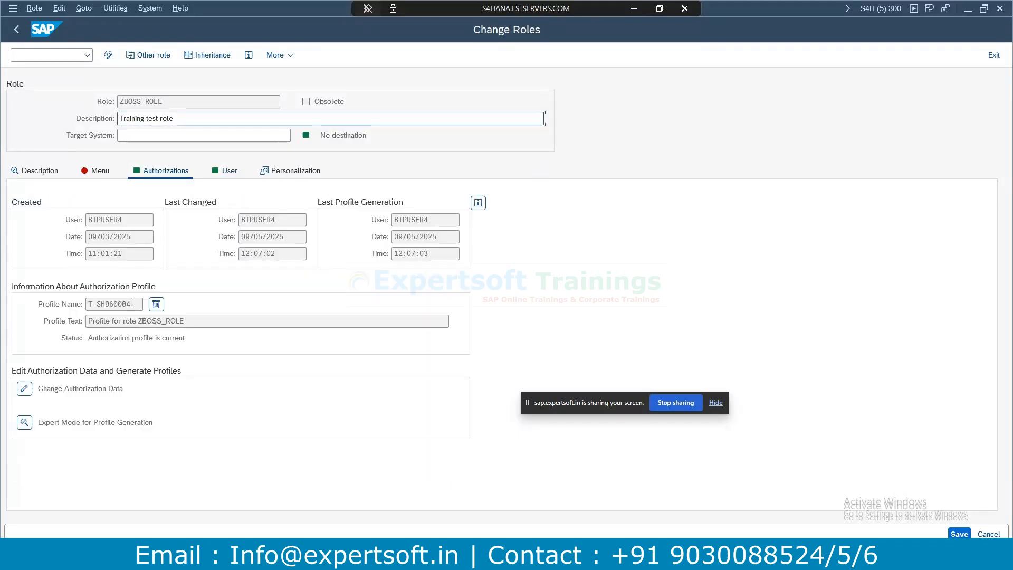
double_click(180, 104)
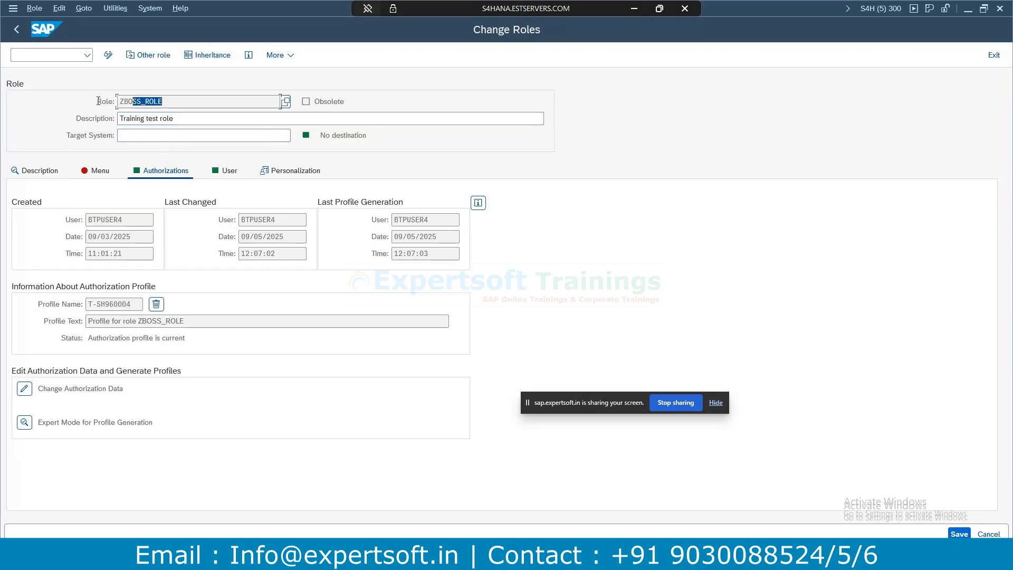
left_click(25, 422)
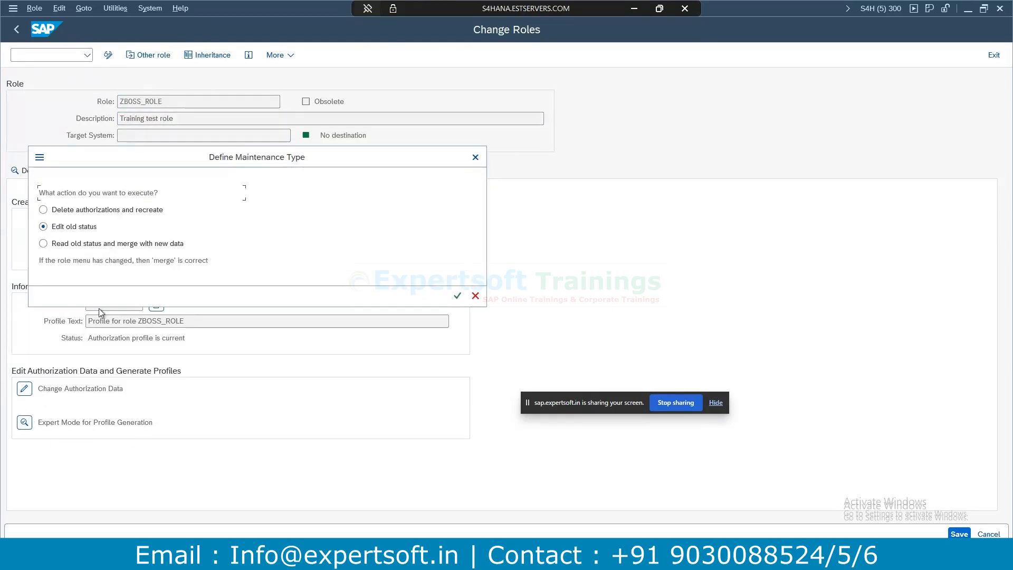
left_click(457, 296)
left_click(28, 162)
left_click(37, 174)
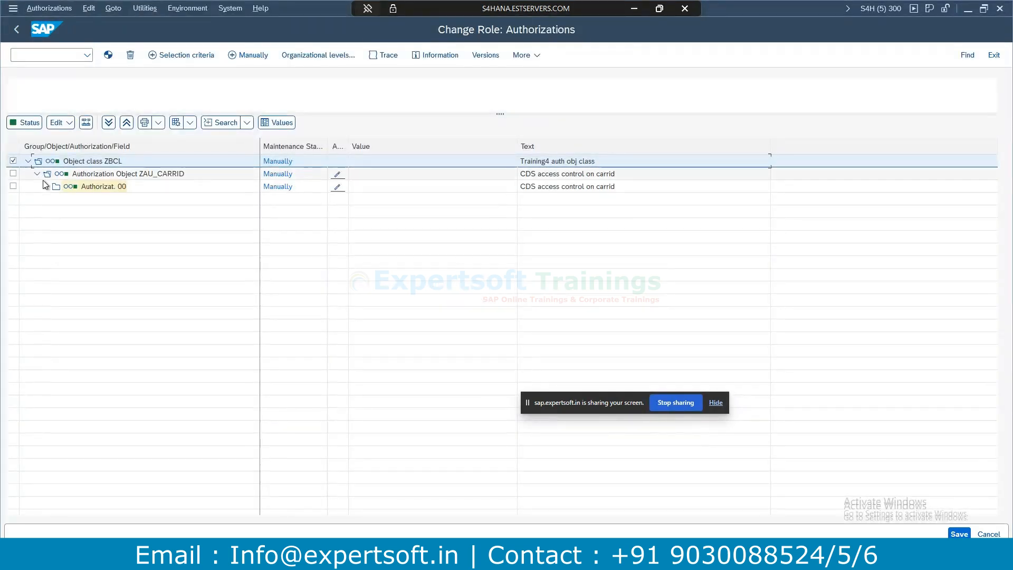
left_click(47, 186)
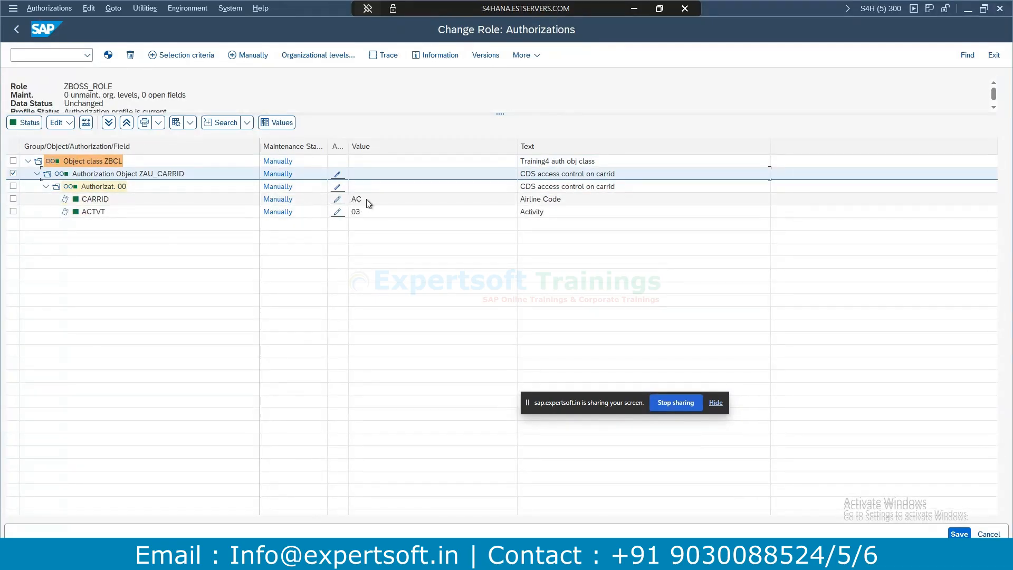
Highlight the role name ZBOSS_ROLE and its status lines in the screen header.
left_click_drag(65, 86, 113, 86)
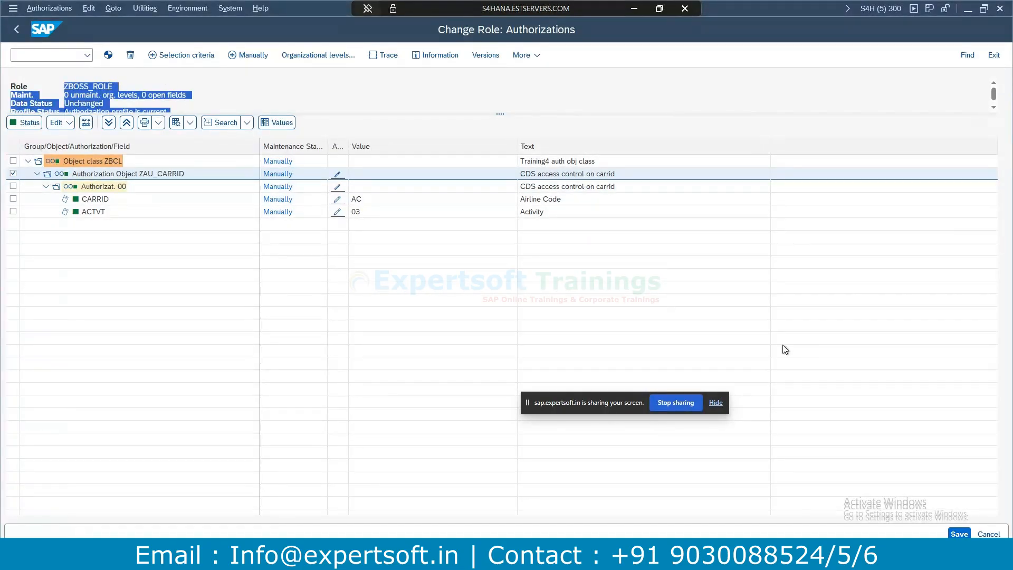
left_click(116, 93)
left_click_drag(65, 86, 110, 78)
left_click(96, 95)
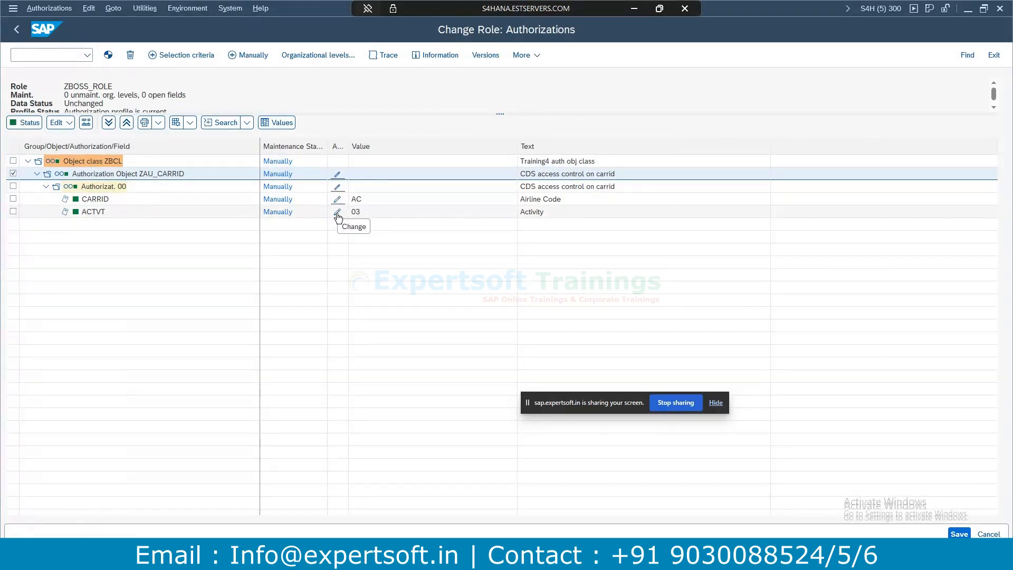
left_click_drag(68, 86, 120, 91)
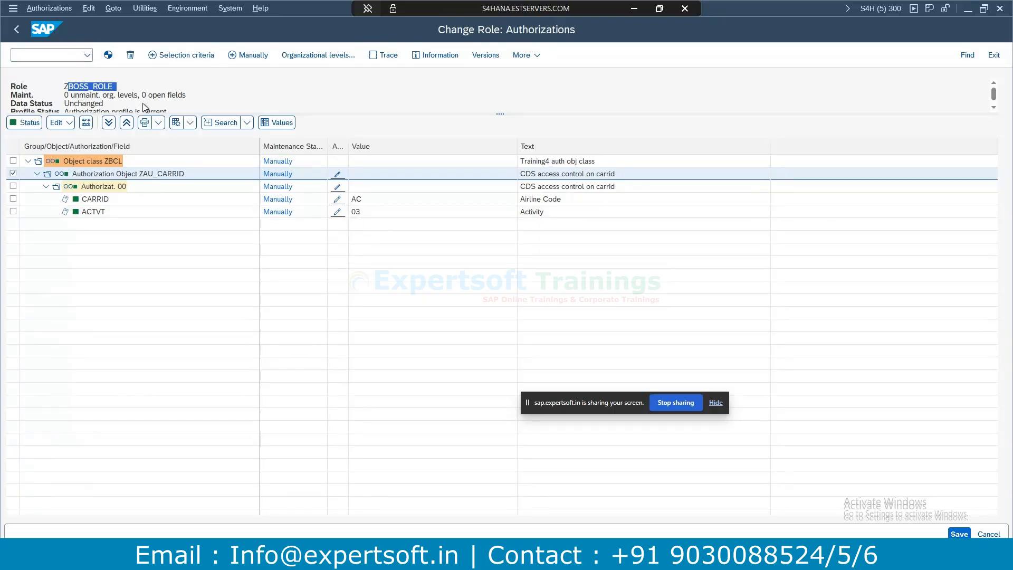
Confirm ZBOSS_ROLE's ZAU_CARRID activity allows only 03 Display, then return to ZBOSS_ACCS_TEST1 in Eclipse.
left_click(90, 88)
left_click(337, 213)
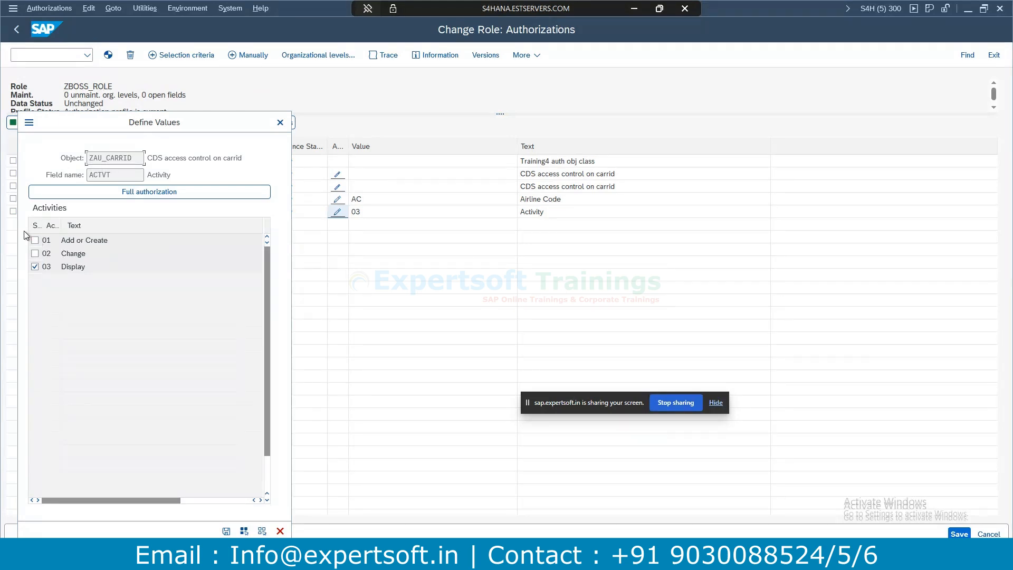
left_click(41, 266)
left_click(280, 123)
left_click(364, 557)
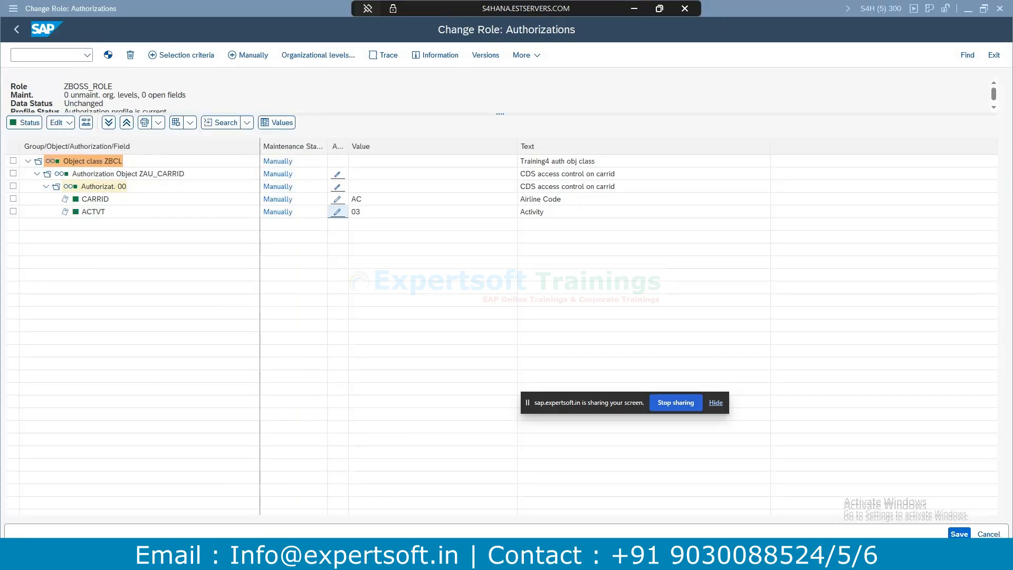
left_click_drag(177, 74, 290, 118)
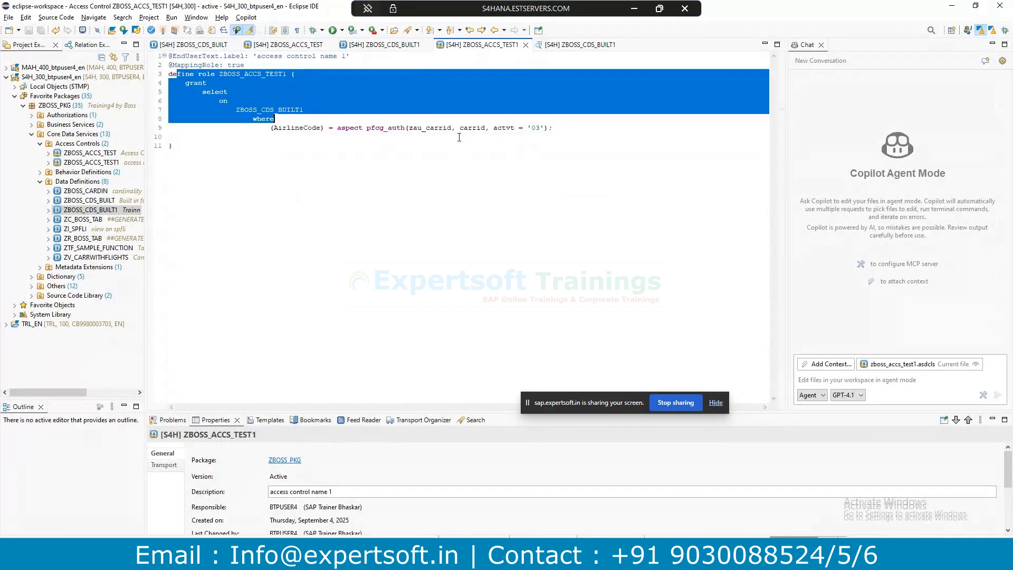
left_click(271, 137)
left_click_drag(567, 126, 271, 128)
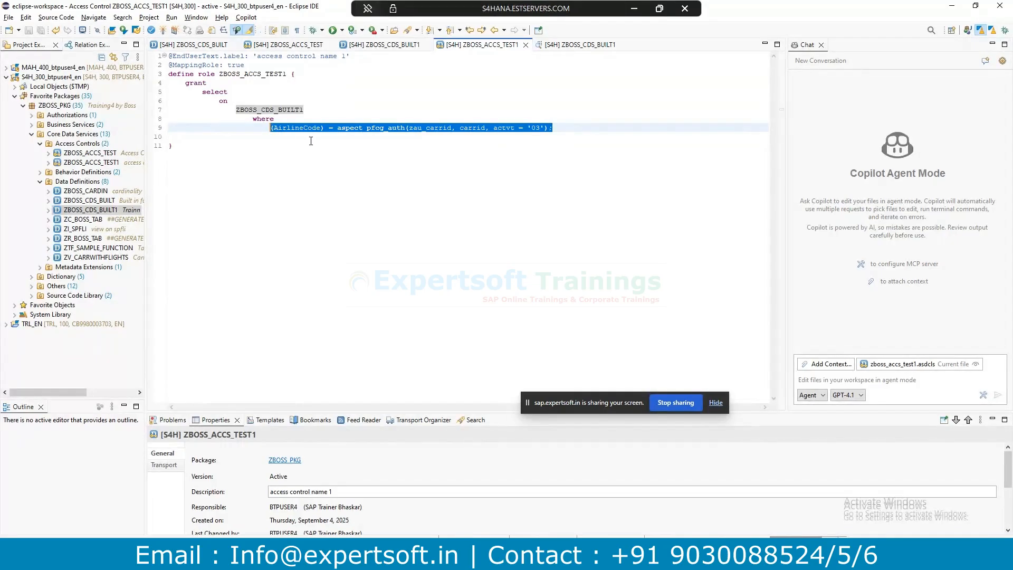
left_click(332, 139)
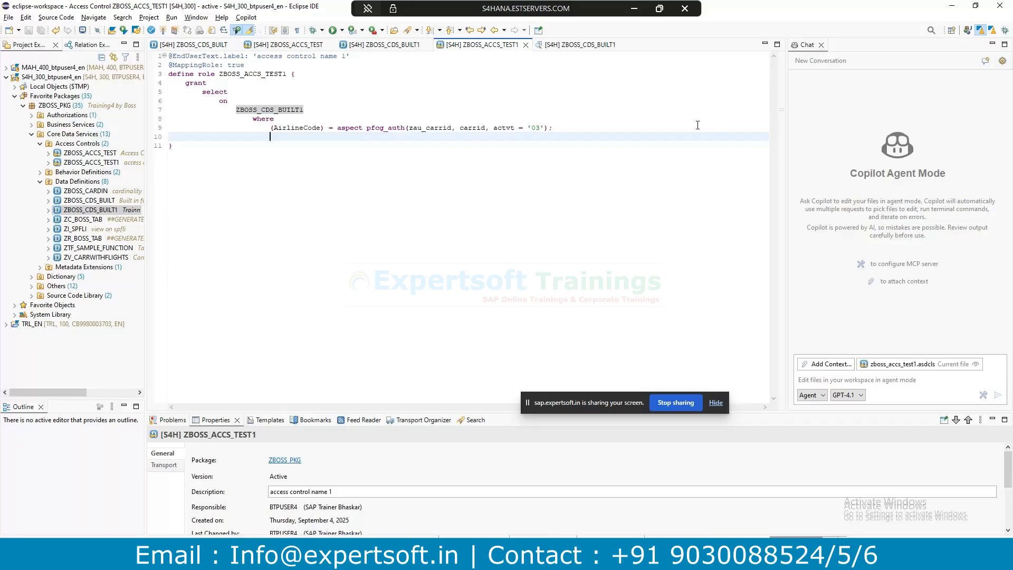
Refresh the ZBOSS_CDS_BUILT1 data preview, which returns one AC row, and close it.
left_click(552, 45)
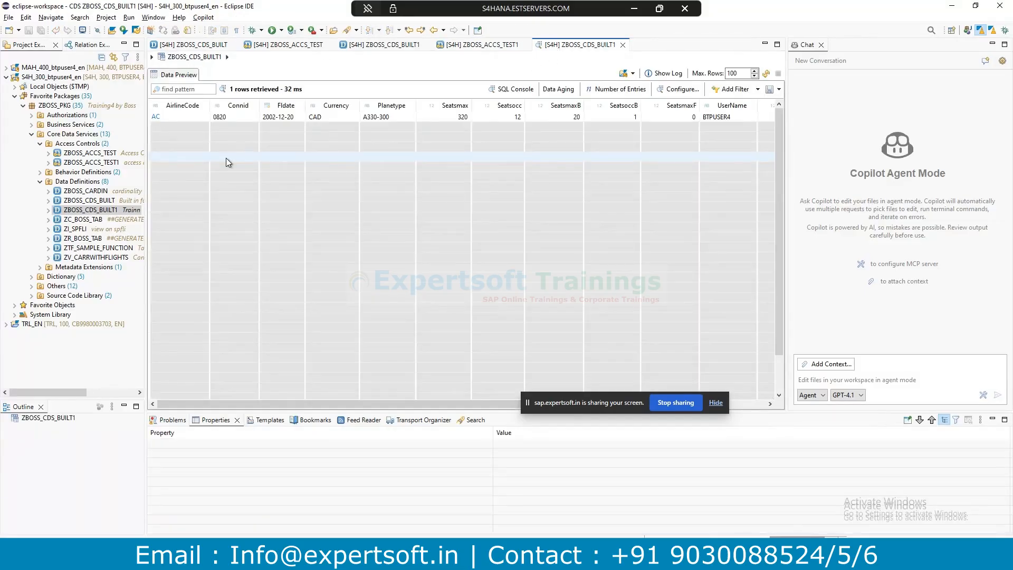
left_click(765, 74)
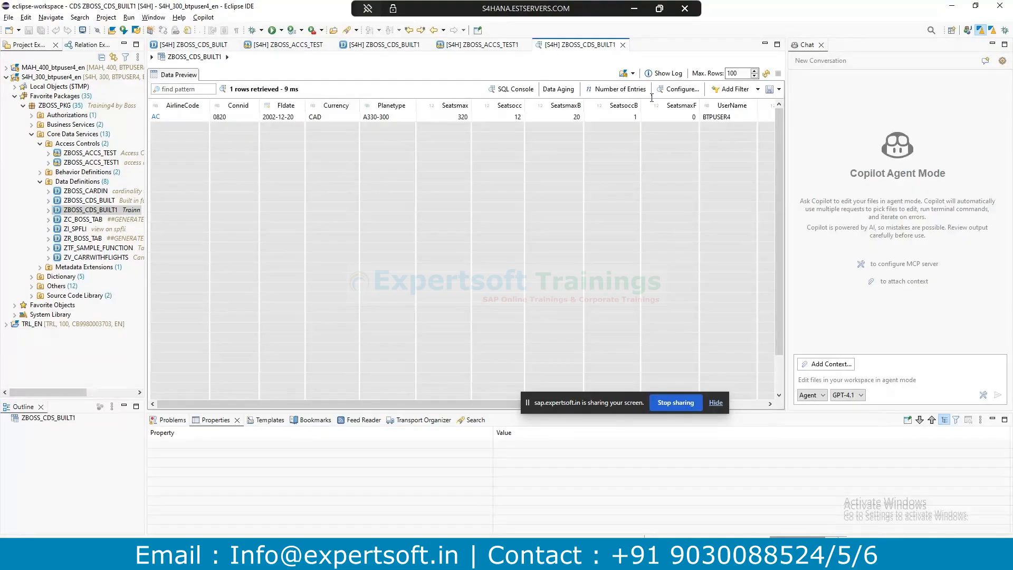
left_click(623, 45)
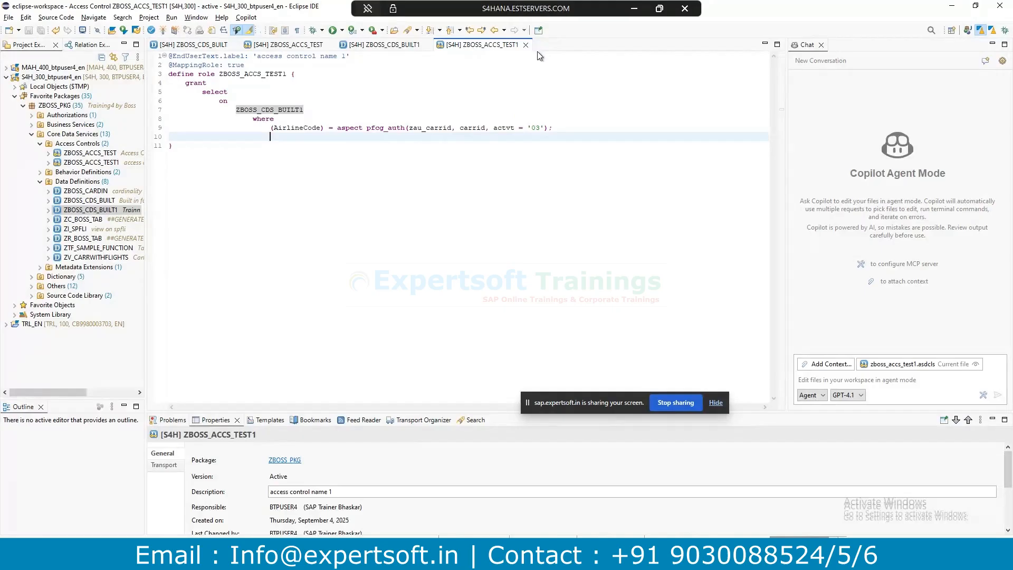
Review the pfcg_auth condition on zau_carrid in ZBOSS_ACCS_TEST1, then close that editor.
left_click(563, 128)
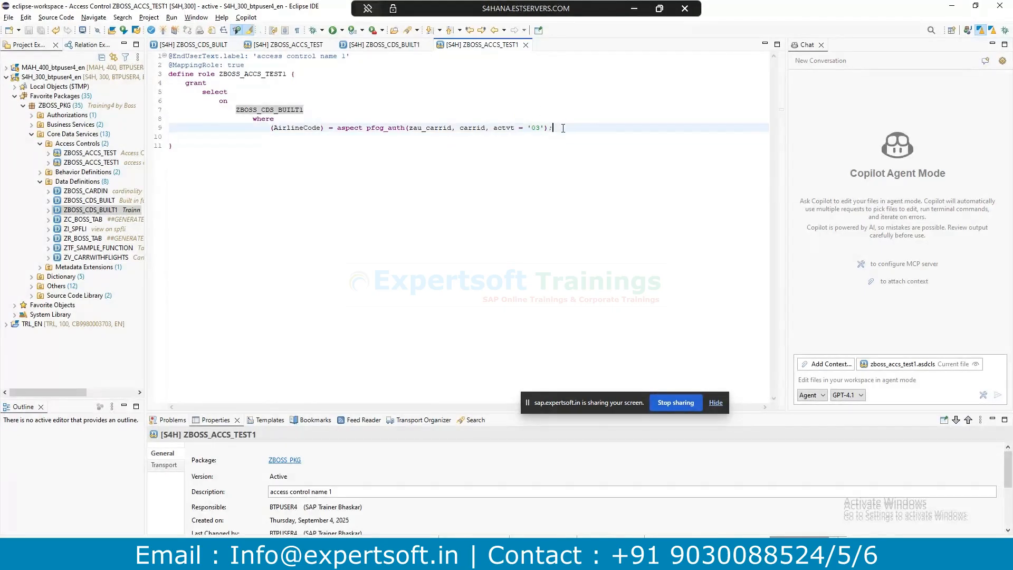
left_click(390, 47)
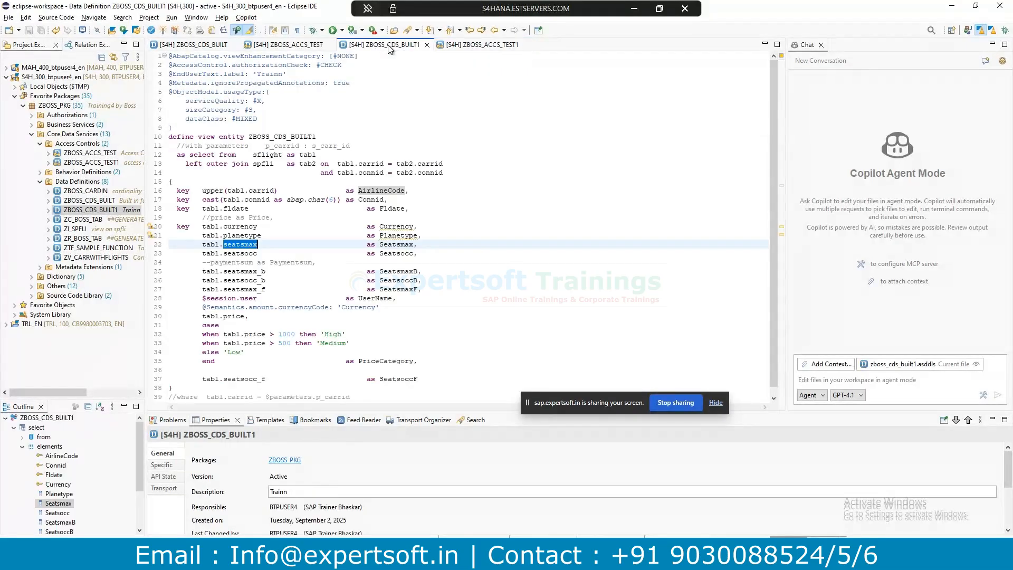
left_click(478, 46)
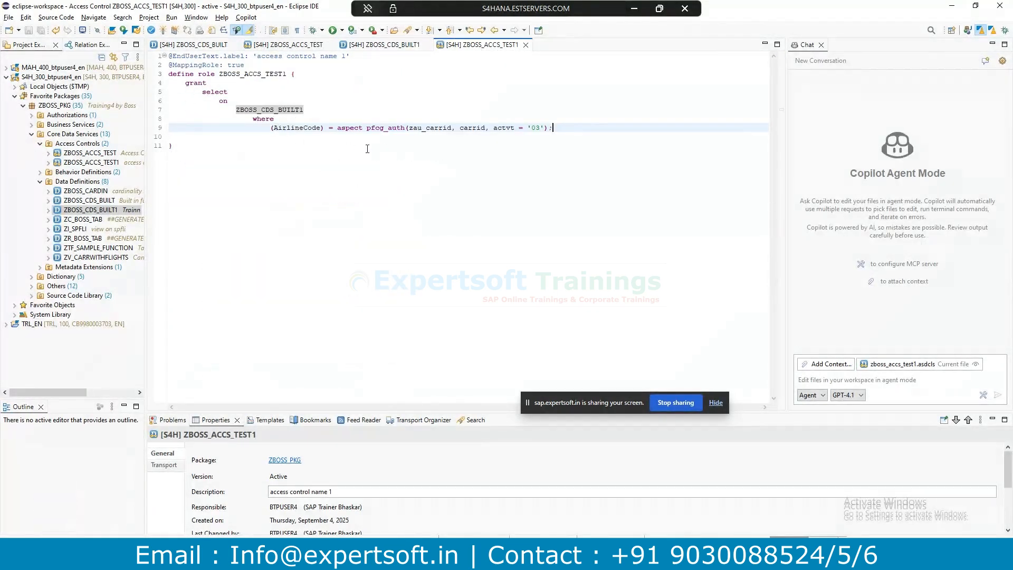
left_click_drag(409, 127, 452, 127)
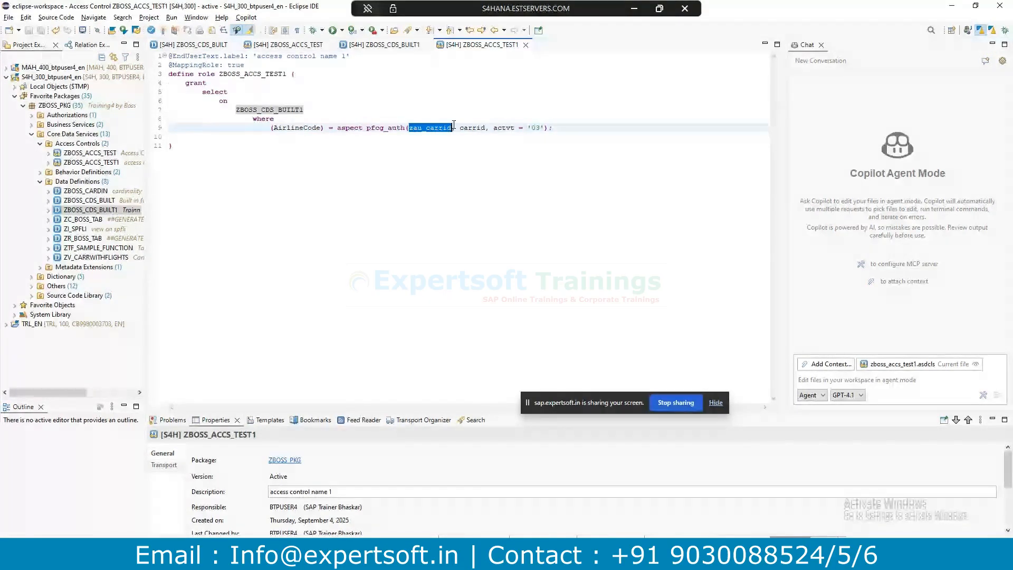
left_click(186, 65)
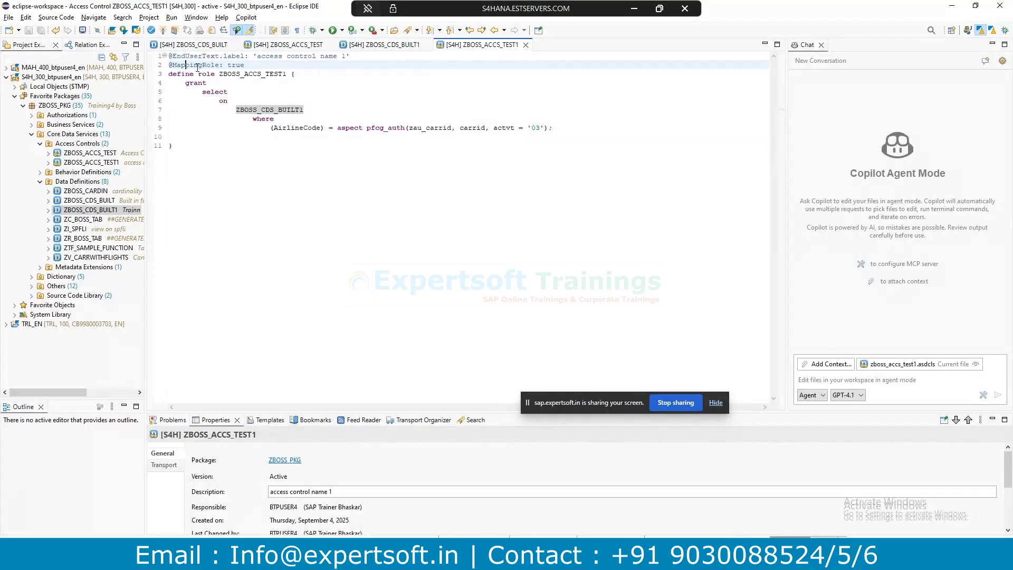
left_click_drag(197, 67, 260, 161)
left_click(258, 147)
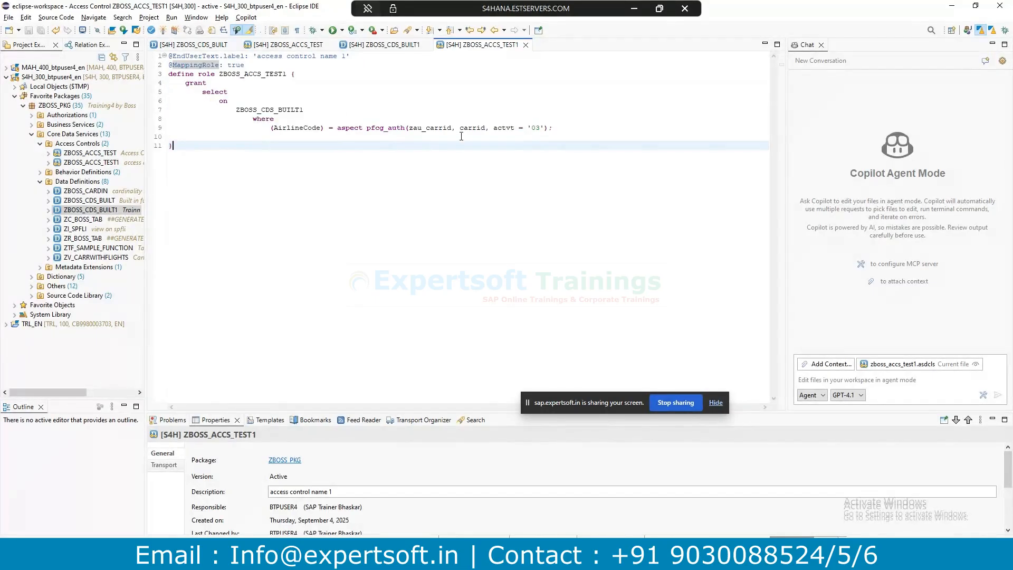
left_click_drag(411, 127, 453, 127)
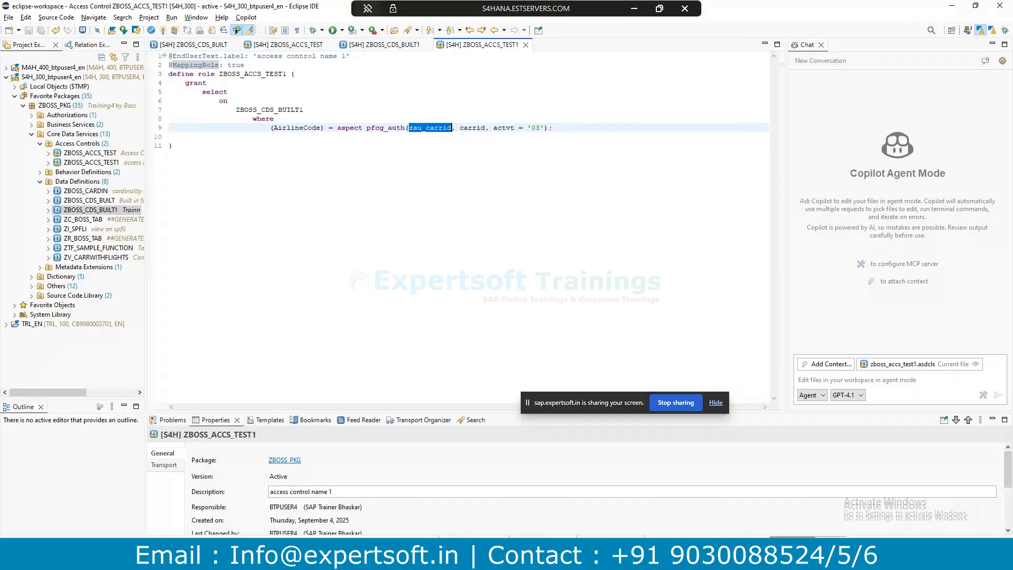
mouse_move(324, 558)
left_click(526, 45)
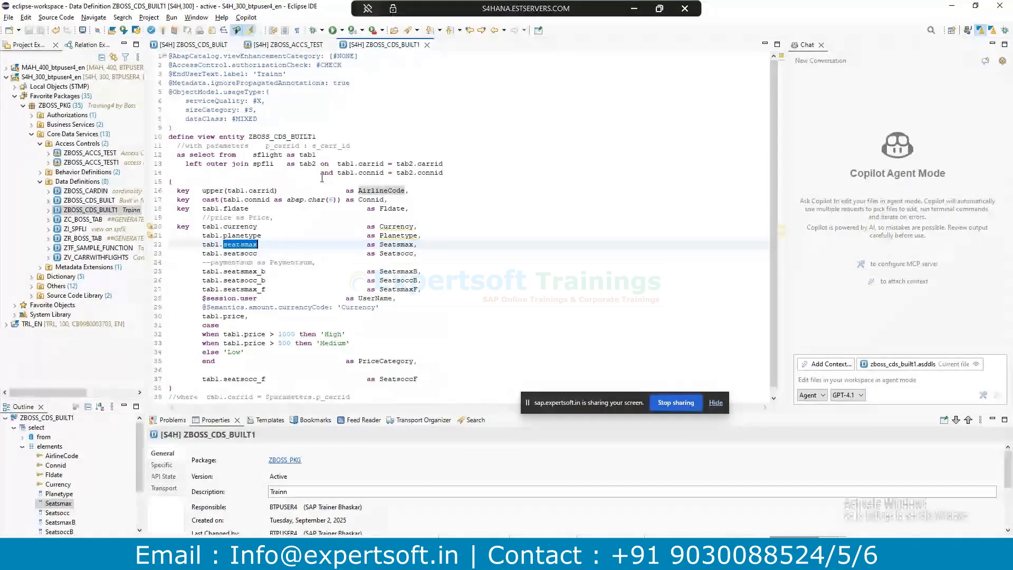
left_click(95, 190)
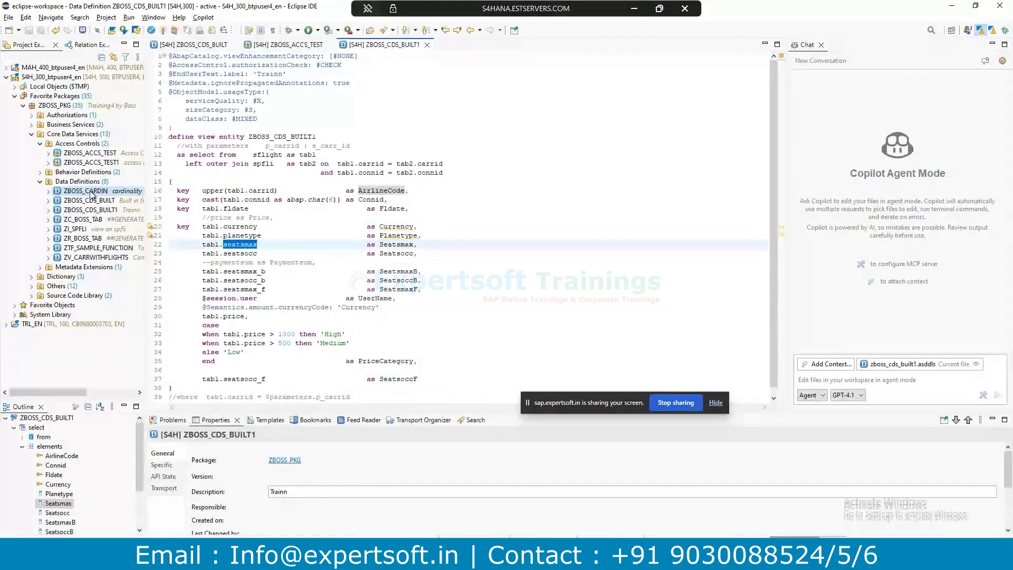
double_click(95, 191)
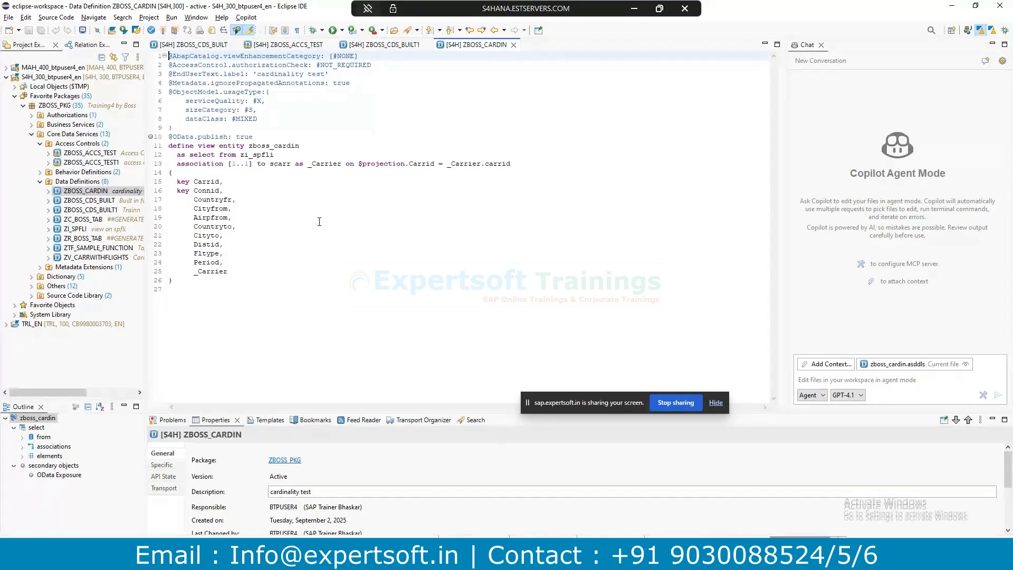
left_click_drag(276, 137, 170, 136)
left_click(284, 177)
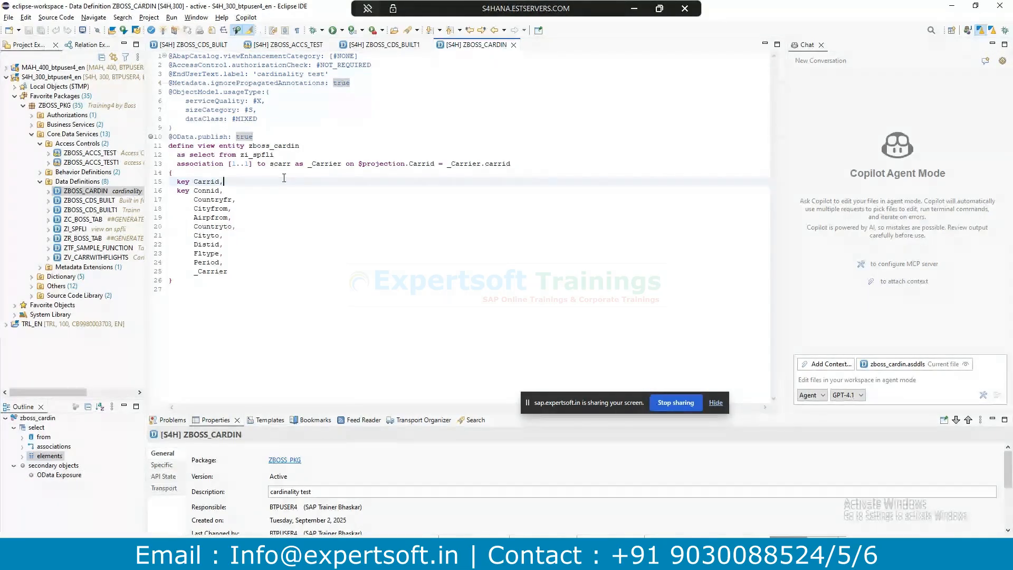
Switch to PowerPoint and close the Thank You presentation window.
left_click(375, 558)
left_click(252, 497)
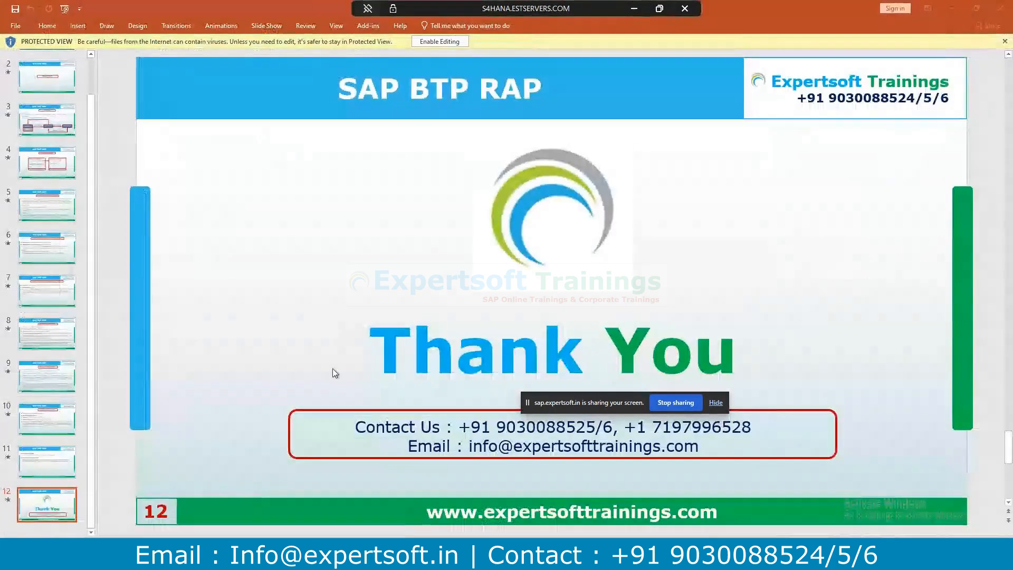
left_click(1002, 9)
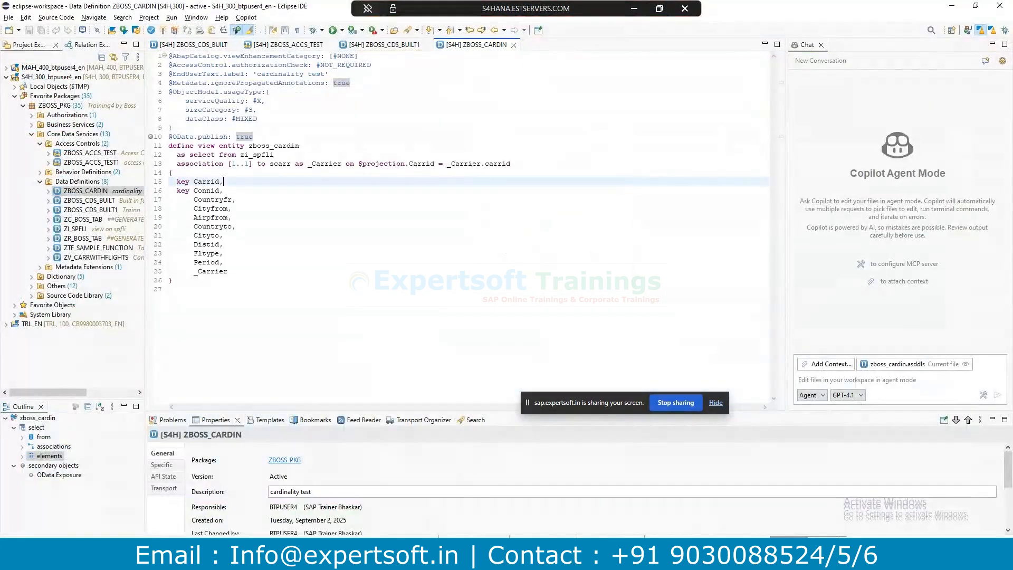
Show slide 7 'Cardinality in Association' in PowerPoint, then go back to Eclipse.
left_click(321, 496)
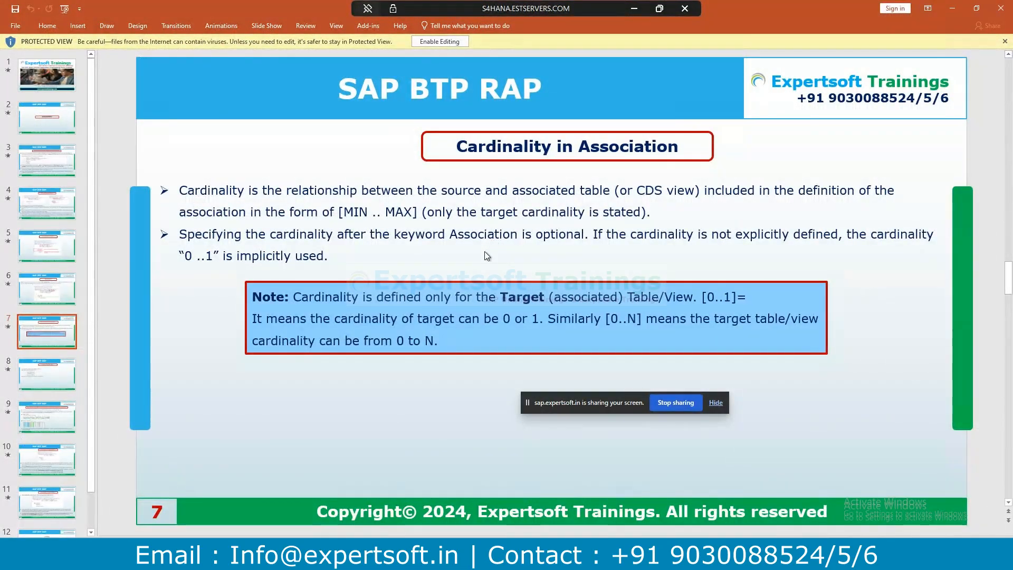
key("alt+Tab")
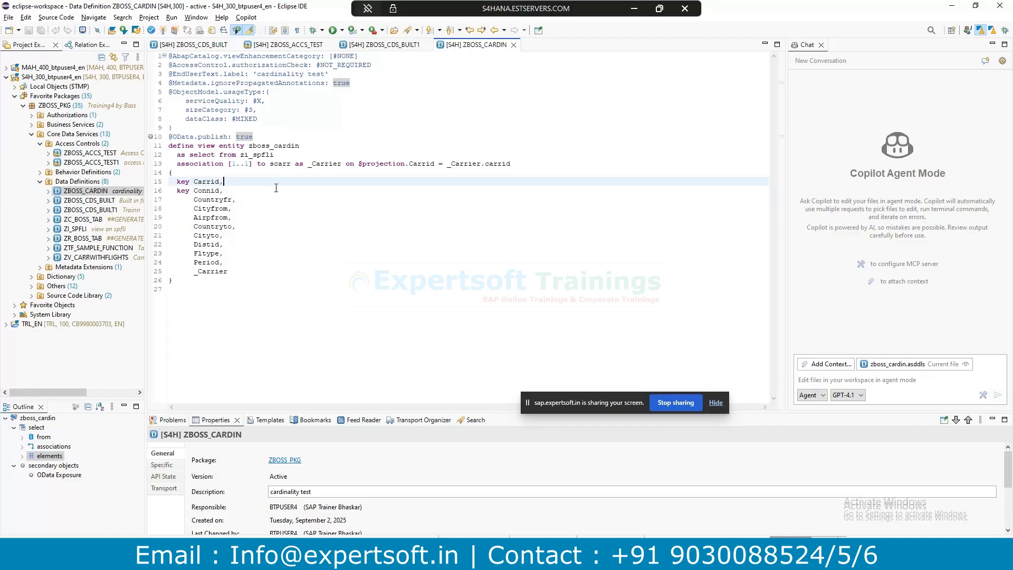
Edit the _Carrier association cardinality on line 13 from [1..1] to [0..*].
left_click_drag(253, 163, 227, 164)
left_click(237, 171)
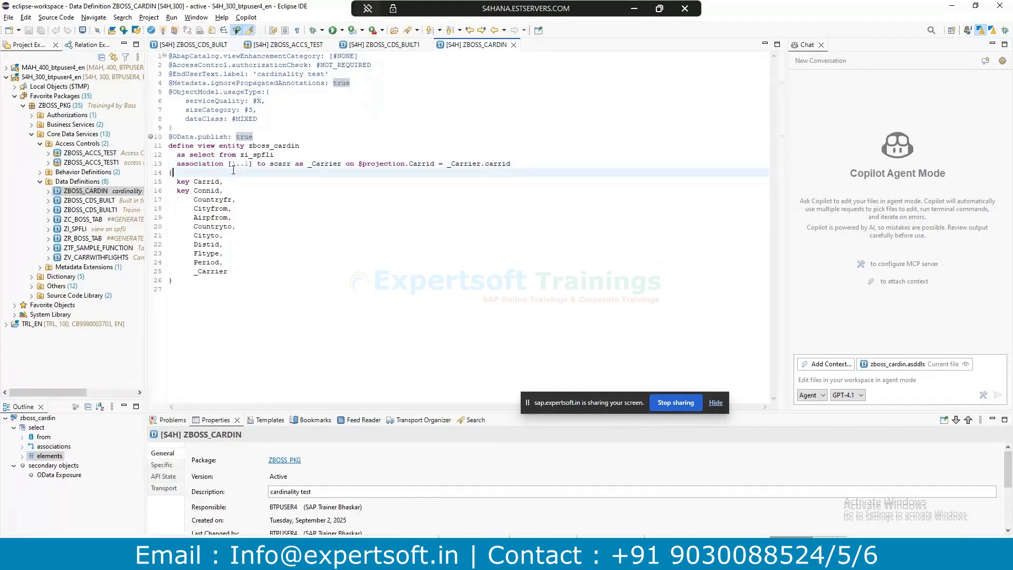
left_click_drag(236, 164, 232, 163)
left_click(249, 165)
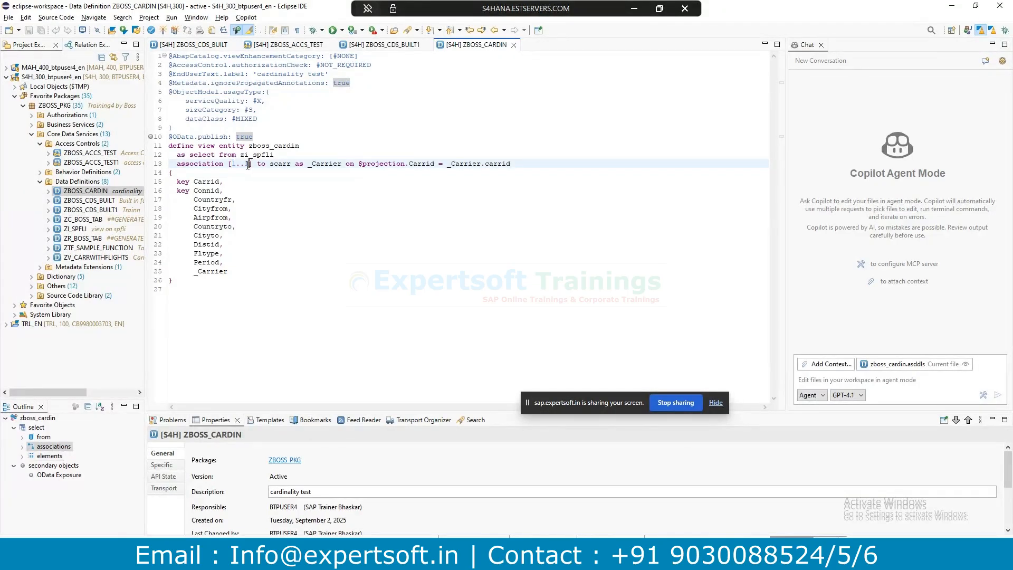
left_click(238, 163)
left_click_drag(250, 163, 236, 165)
double_click(246, 164)
double_click(236, 164)
type("0")
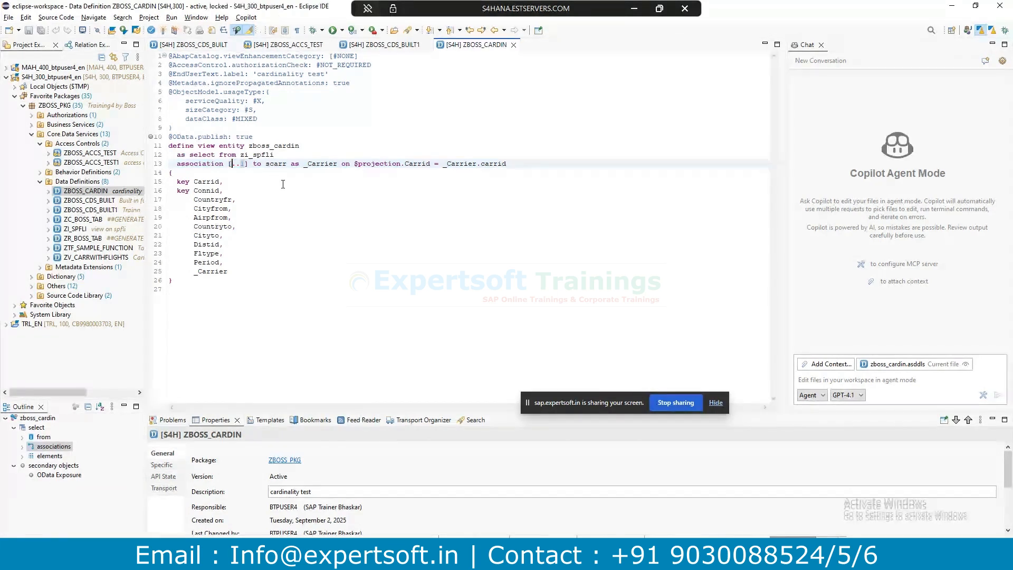
double_click(246, 164)
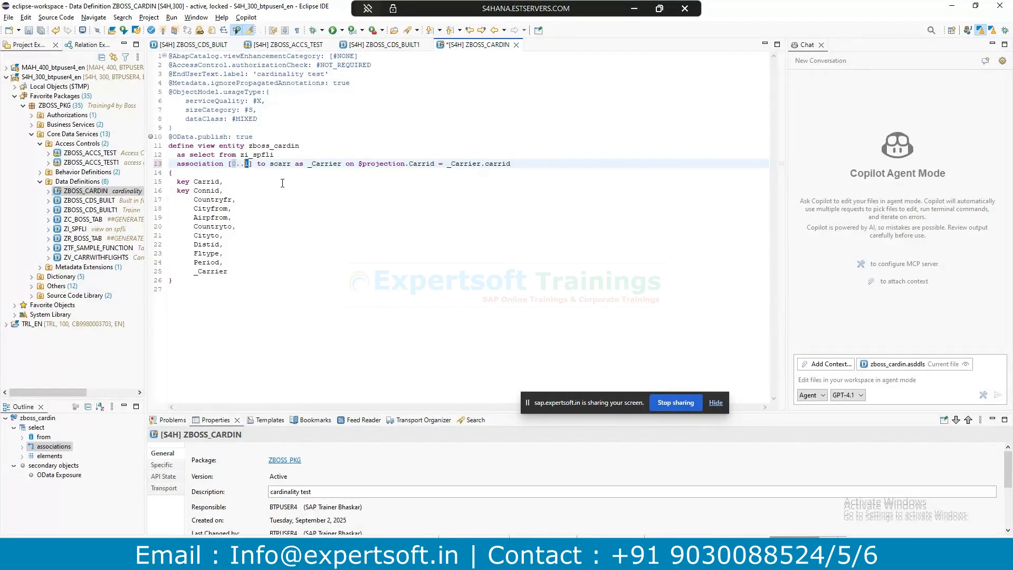
type("*")
Inspect the warnings list and the cardinality warning on the association line.
left_click(163, 420)
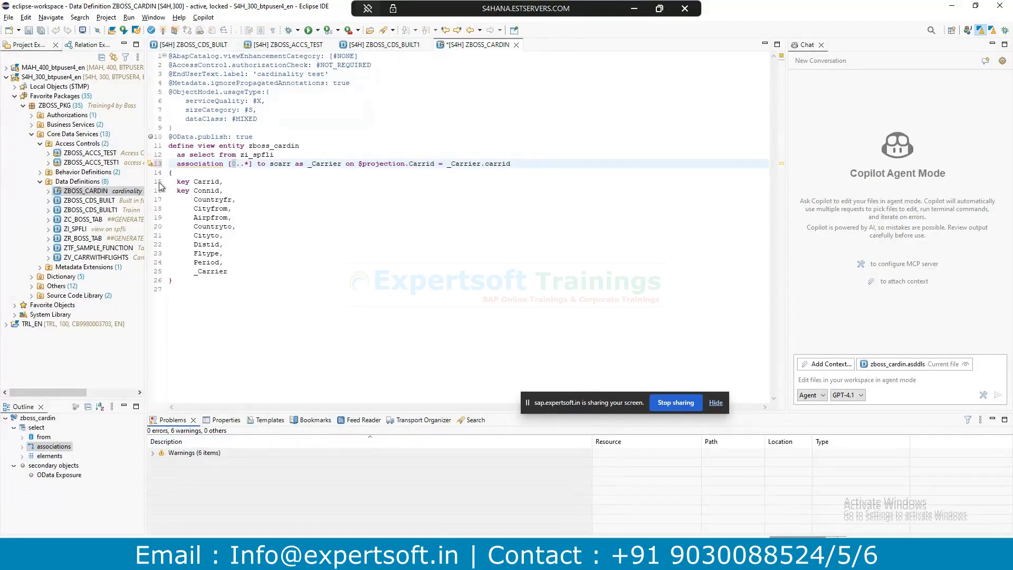
left_click(152, 166)
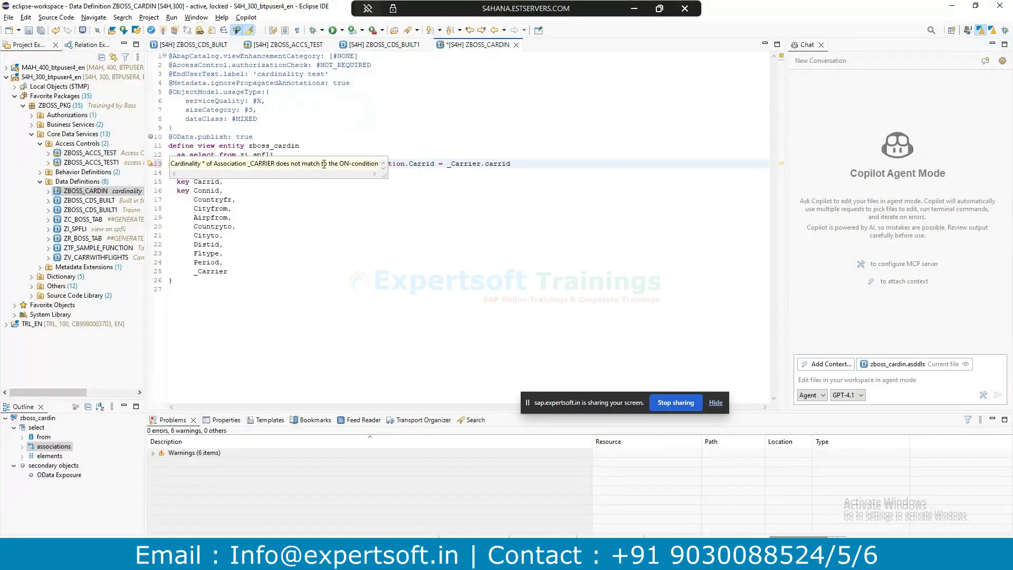
left_click(362, 163)
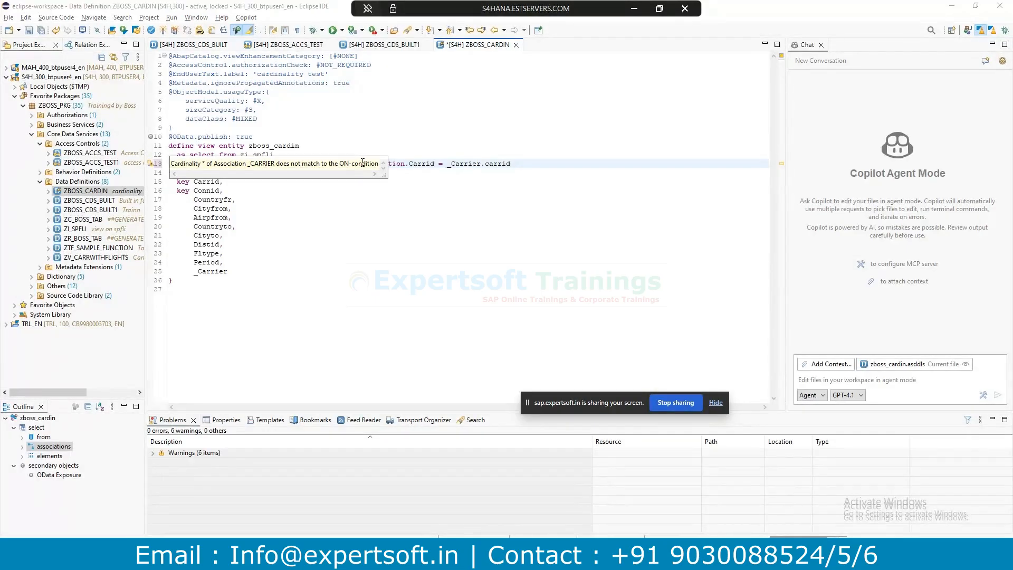
left_click(472, 164)
Change the cardinality back to [1..1] and save ZBOSS_CARDIN with Ctrl+S.
left_click(236, 164)
key("BackSpace")
type("1")
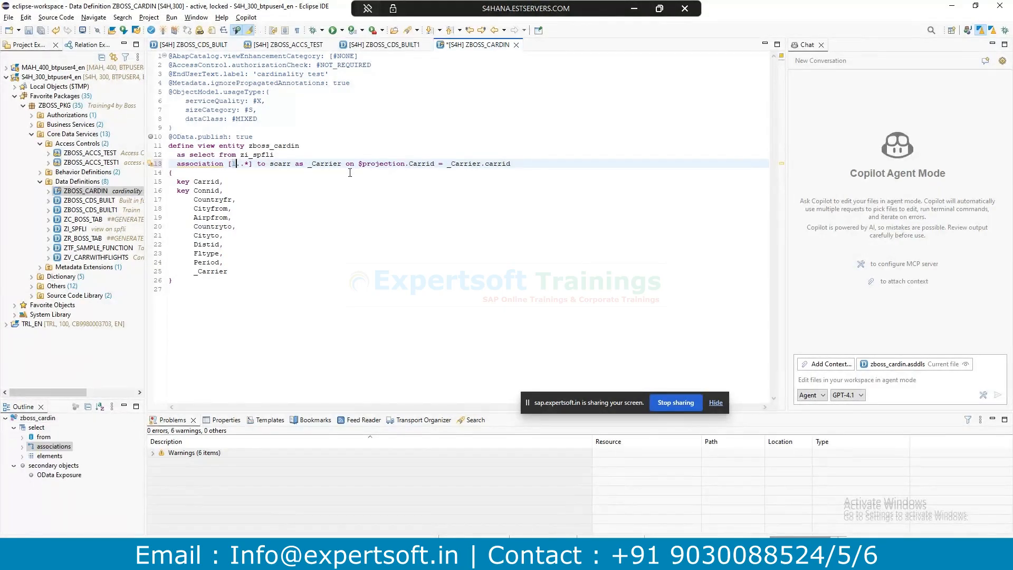
left_click(249, 164)
key("BackSpace")
type("1")
key("ctrl+s")
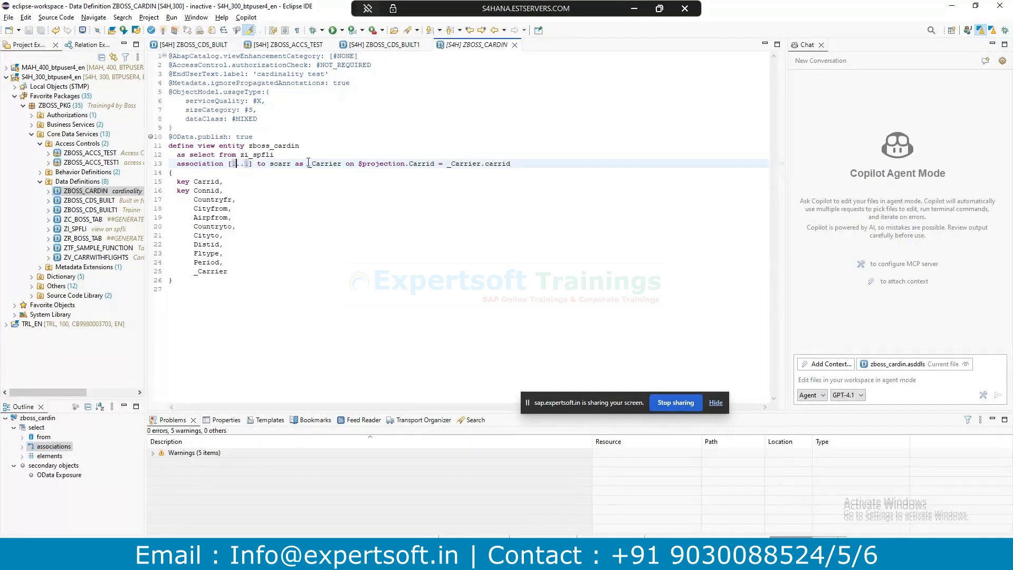
left_click_drag(241, 137, 158, 140)
key("ctrl+F3")
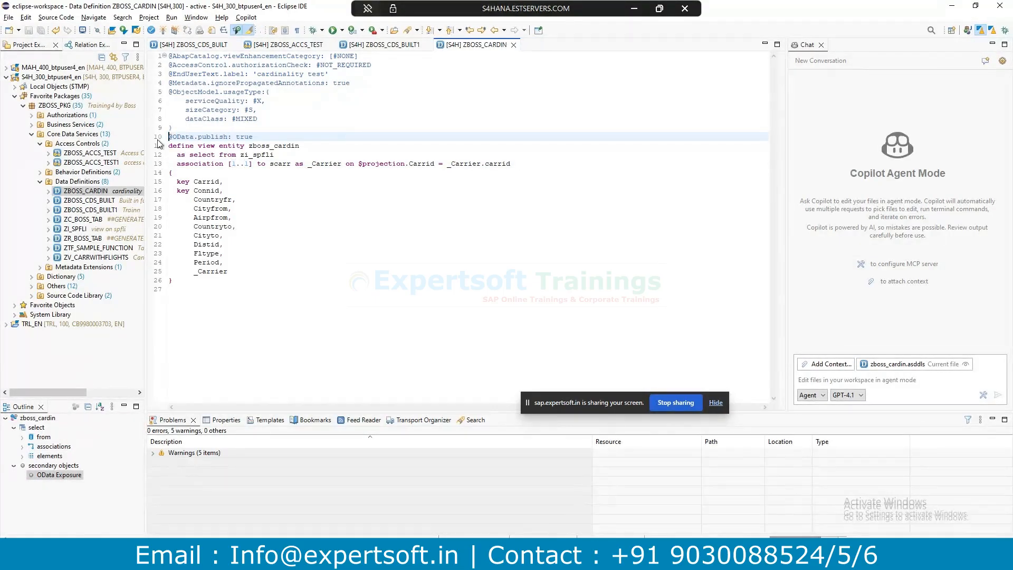
left_click_drag(272, 136, 165, 136)
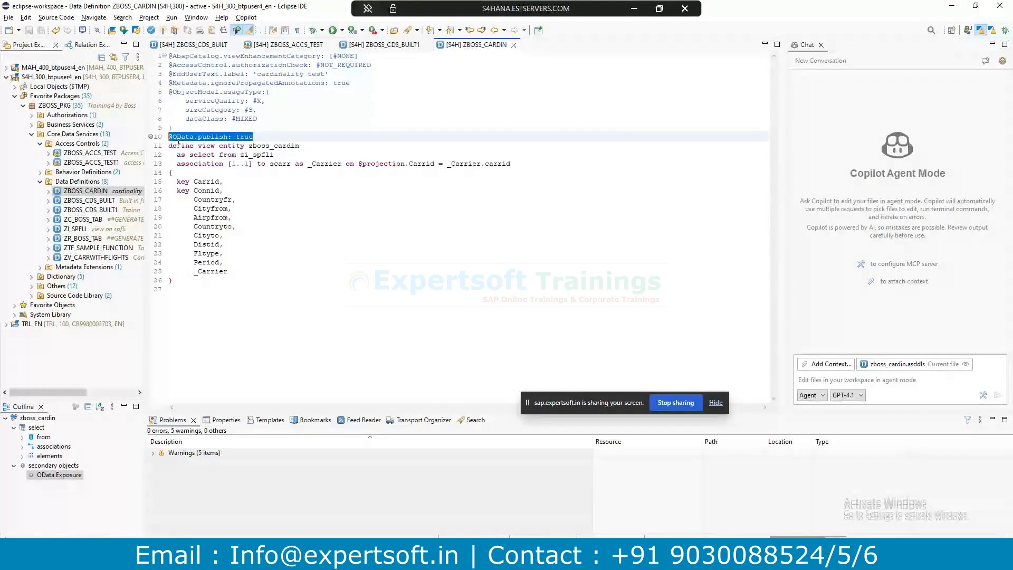
left_click(266, 137)
left_click_drag(265, 137, 198, 136)
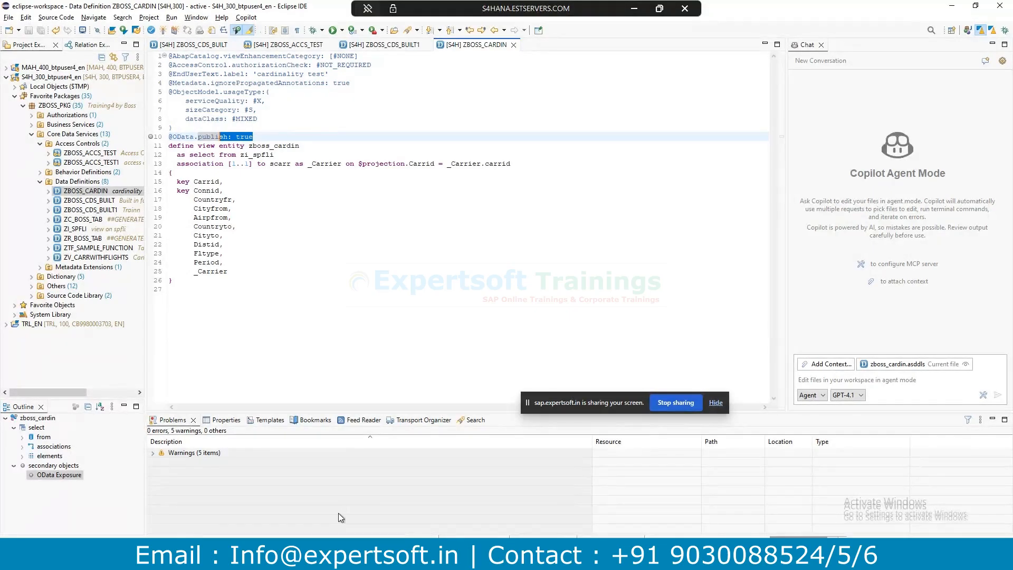
Preview the open SAP windows, then highlight the annotations and view name zboss_cardin.
left_click(346, 554)
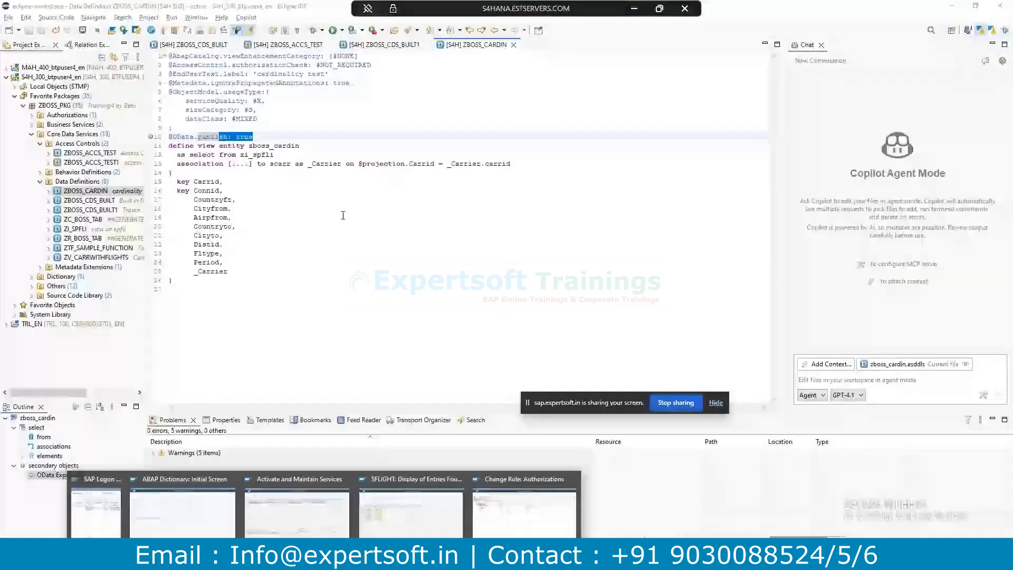
left_click(301, 172)
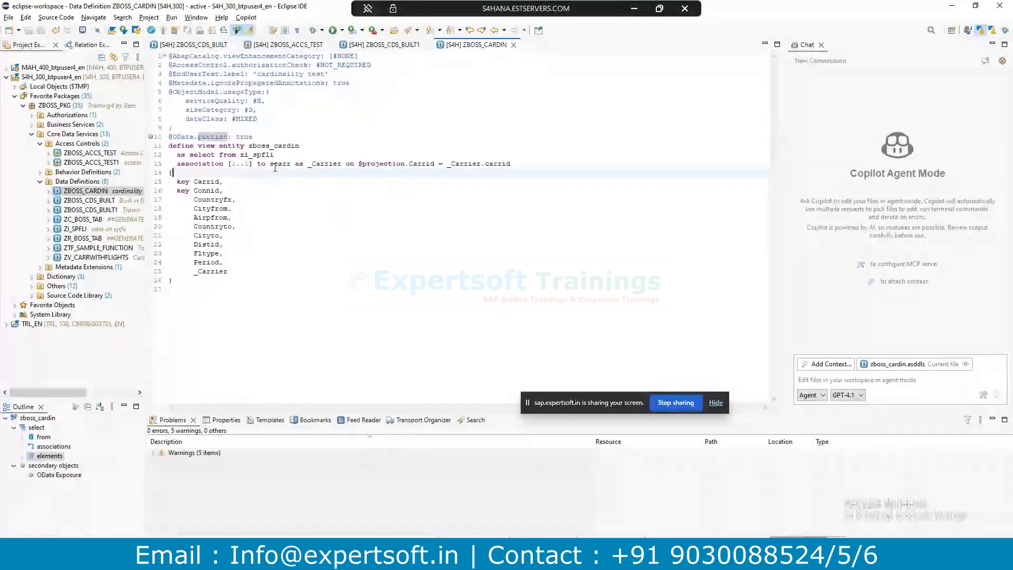
left_click_drag(264, 136, 167, 128)
left_click_drag(254, 164, 304, 145)
left_click(253, 147)
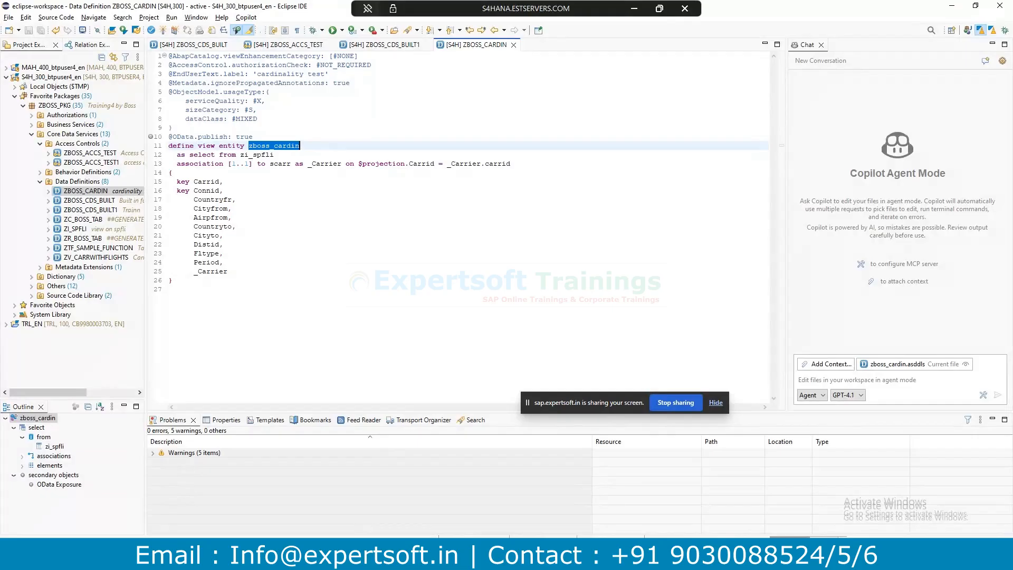
mouse_move(309, 558)
mouse_move(306, 510)
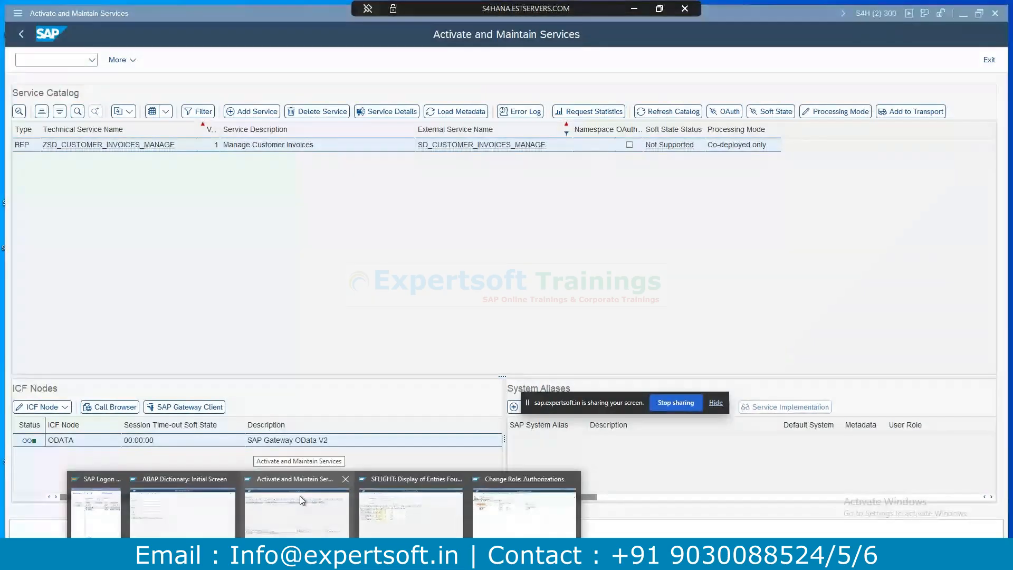
In Activate and Maintain Services, add a service with Co-Deployed ticked and technical name zboss_cardin_CDS.
left_click(300, 496)
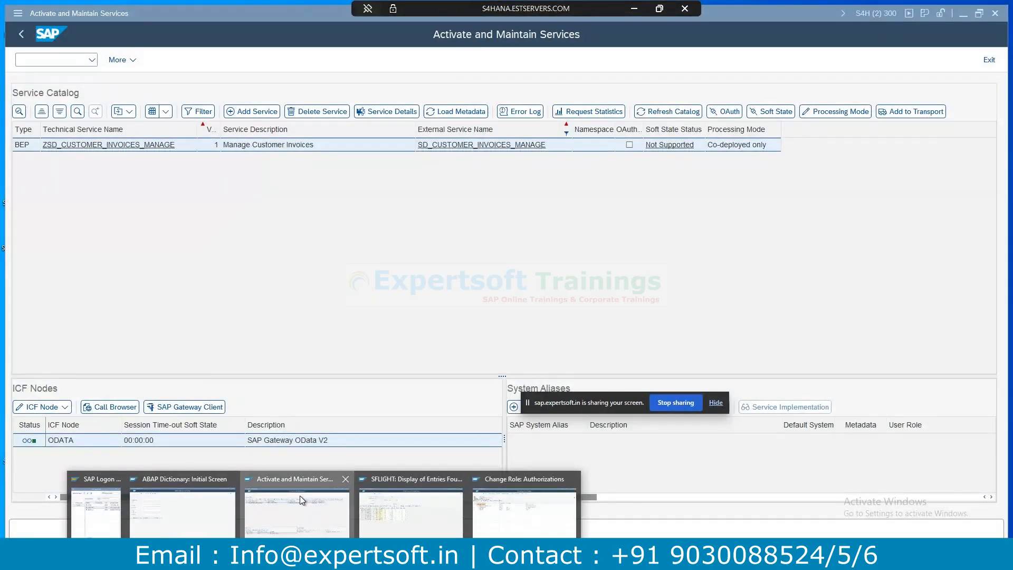
left_click(255, 113)
left_click(203, 123)
left_click(406, 106)
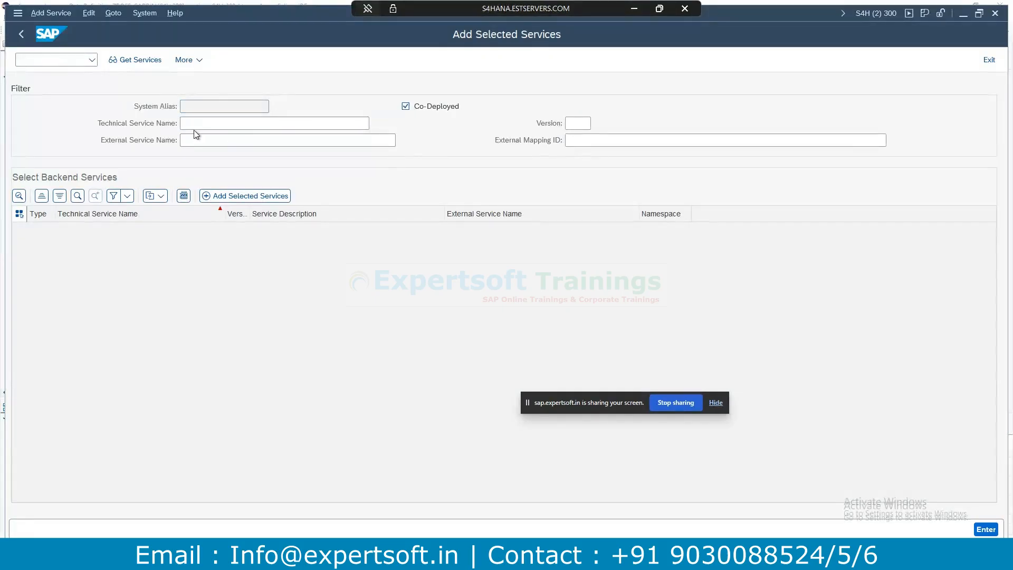
type("zboss_cardin_CDS")
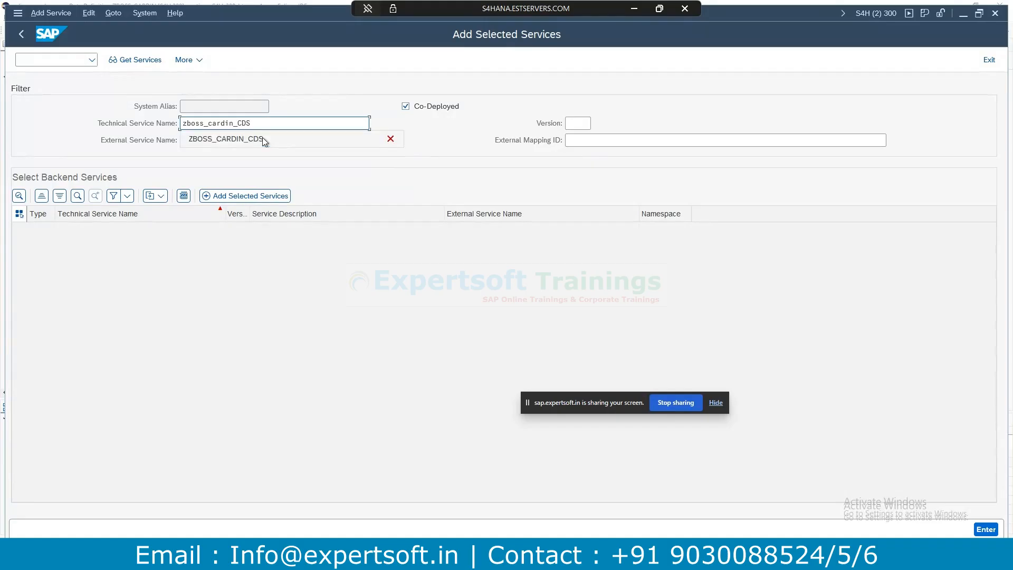
left_click_drag(264, 121, 234, 123)
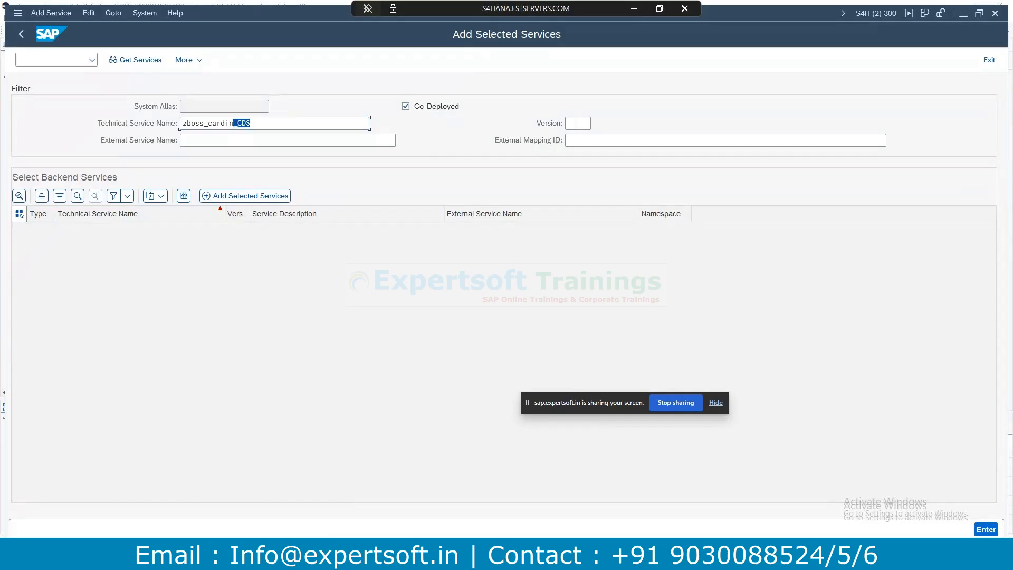
Preview ZBOSS_CARDIN, follow _Carrier from the AF row to Air France, then close the source editor.
key("alt+Tab")
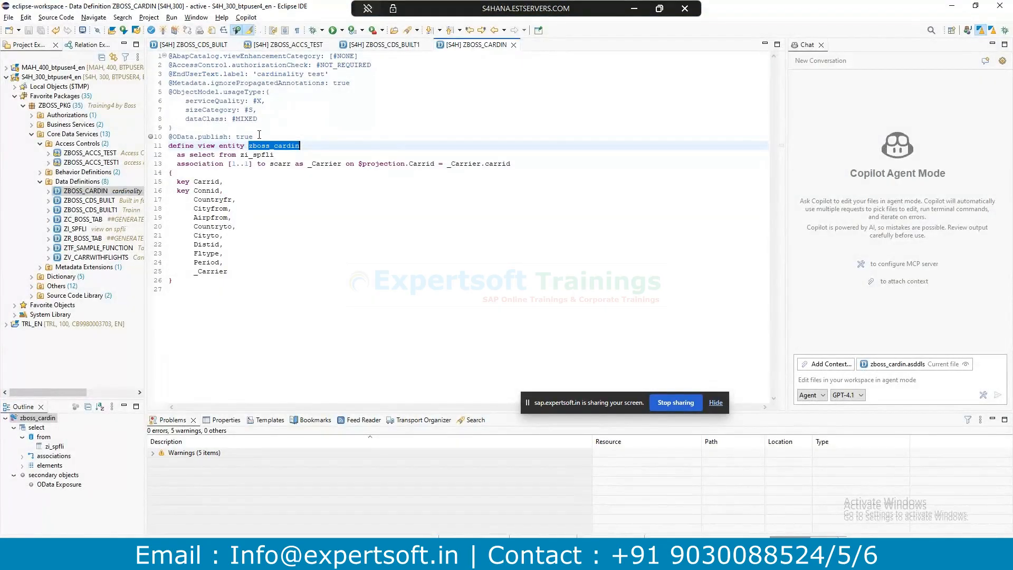
left_click_drag(258, 136, 173, 137)
left_click_drag(252, 163, 229, 165)
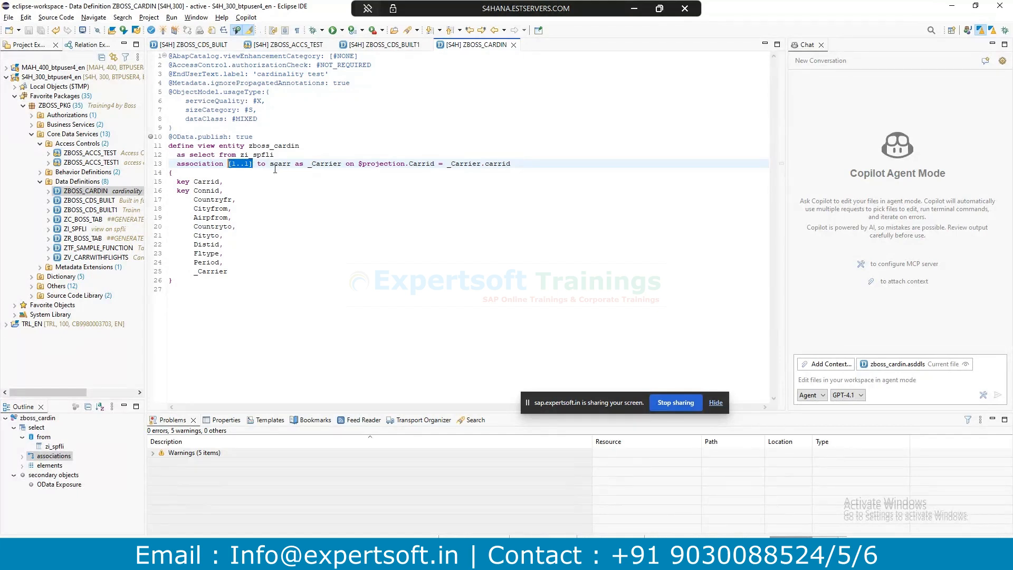
left_click(274, 199)
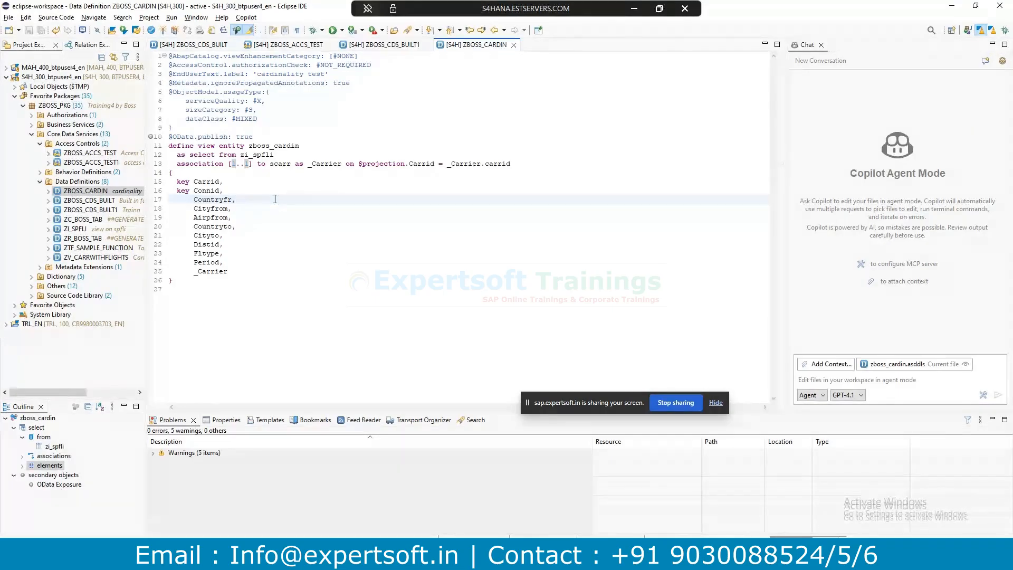
key("F8")
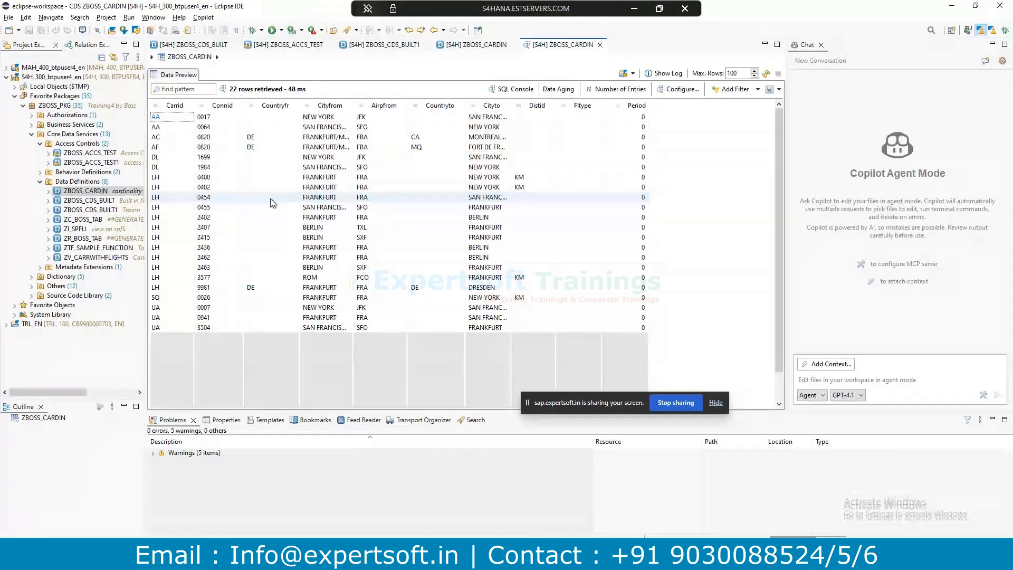
right_click(157, 148)
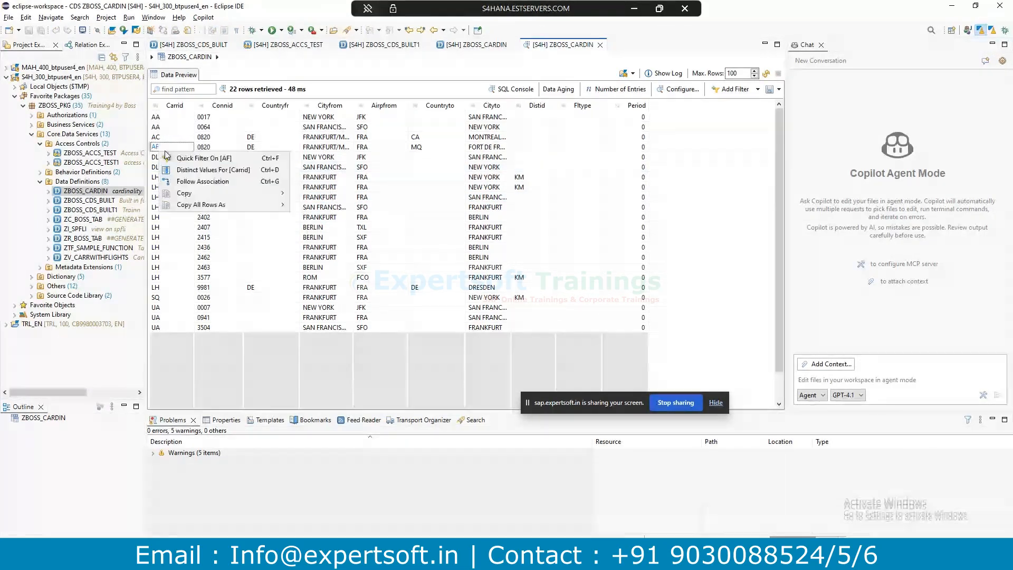
left_click(203, 181)
left_click(435, 199)
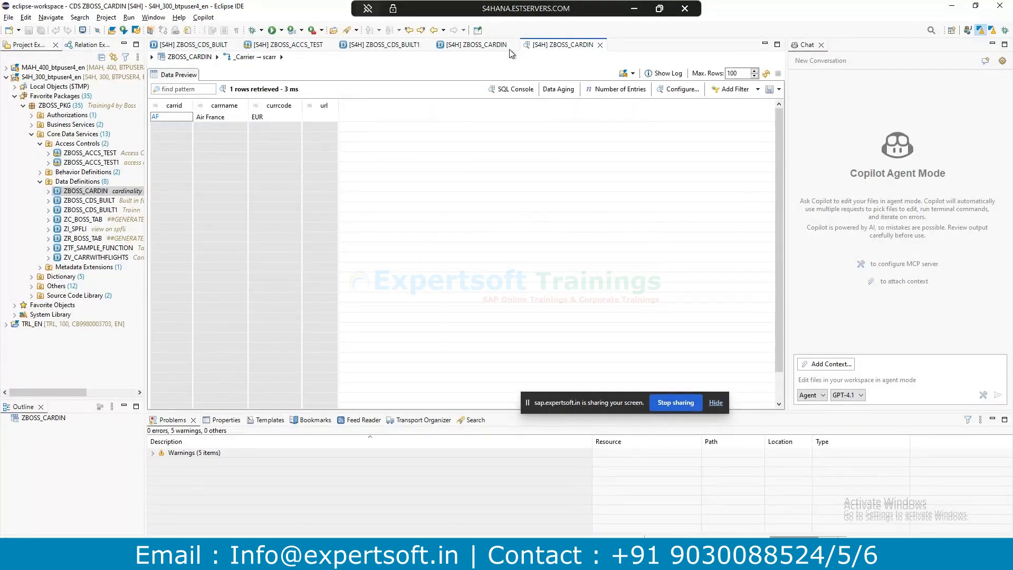
left_click(474, 46)
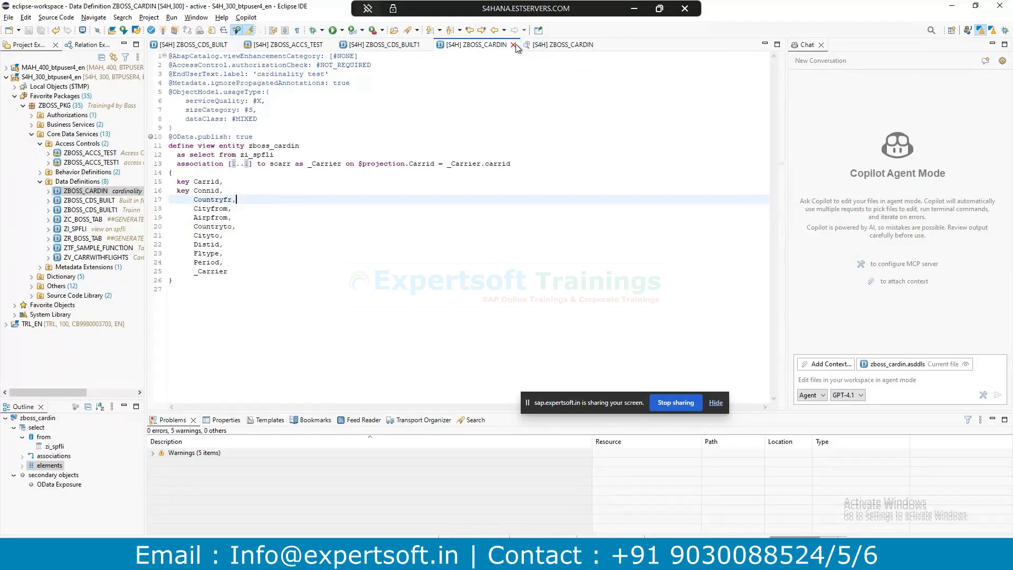
left_click(553, 46)
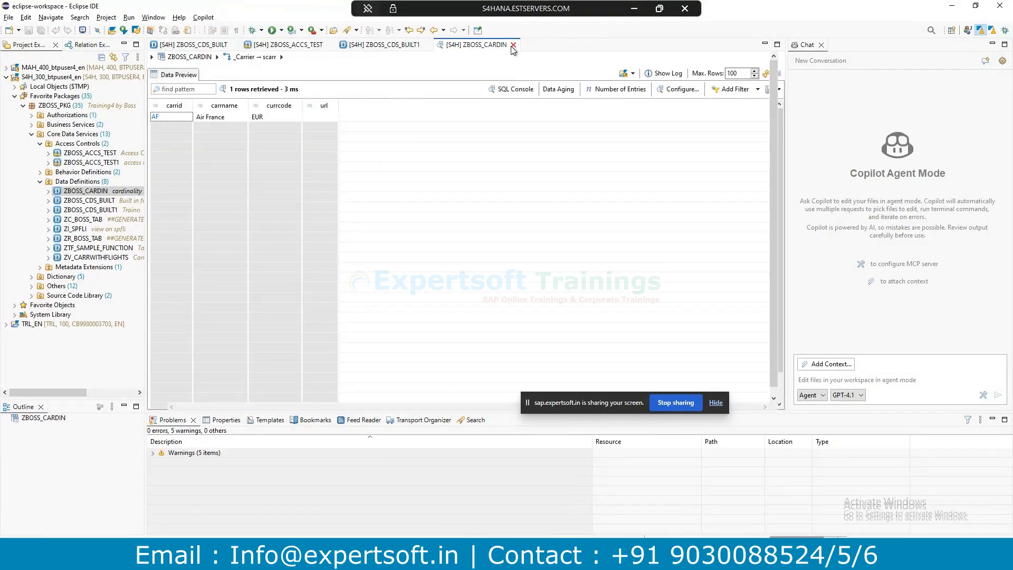
Close the carrier data preview and the ZBOSS_ACCS_TEST access control editor.
key("ctrl+w")
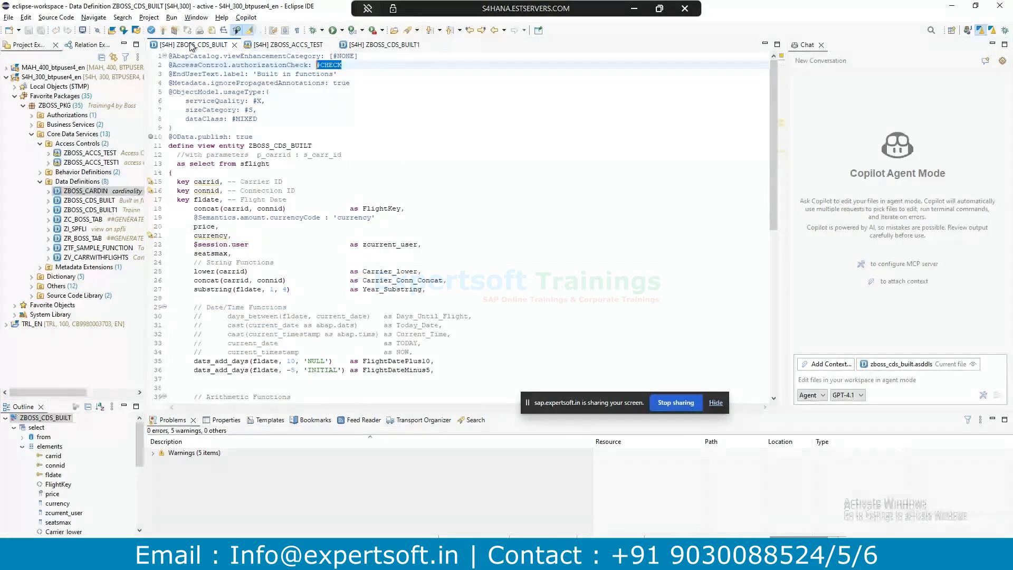
left_click(281, 47)
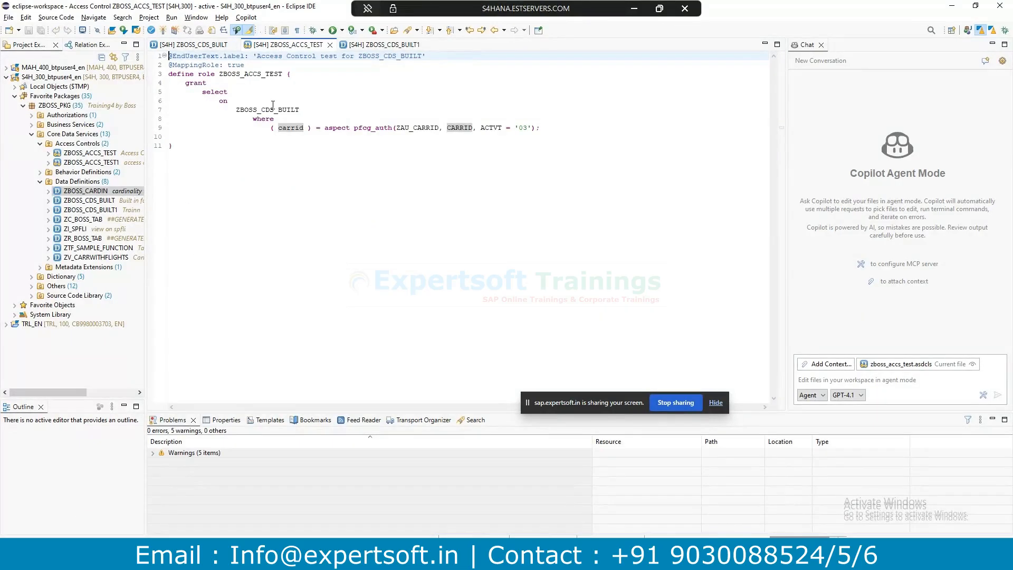
left_click(330, 45)
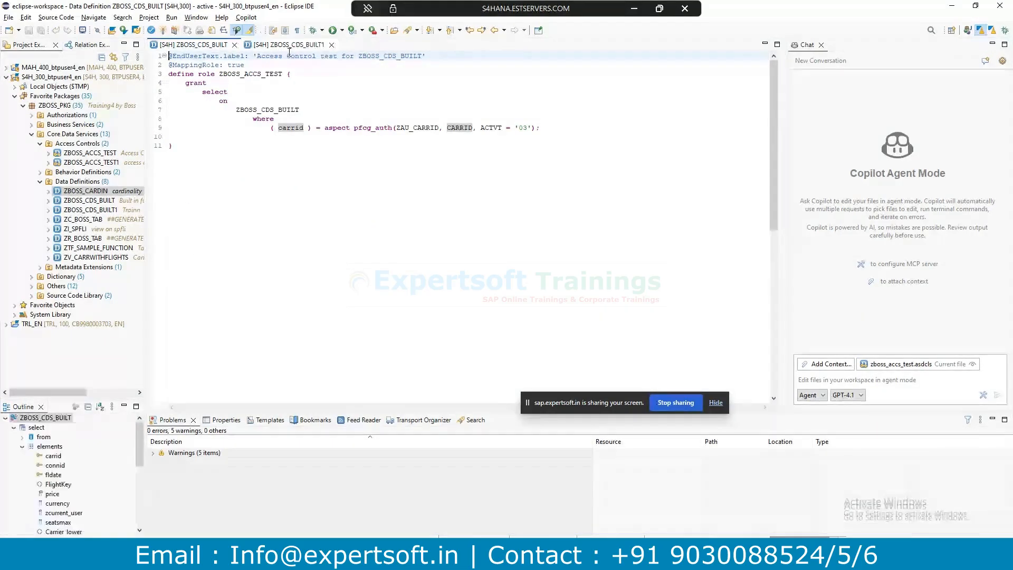
left_click(279, 45)
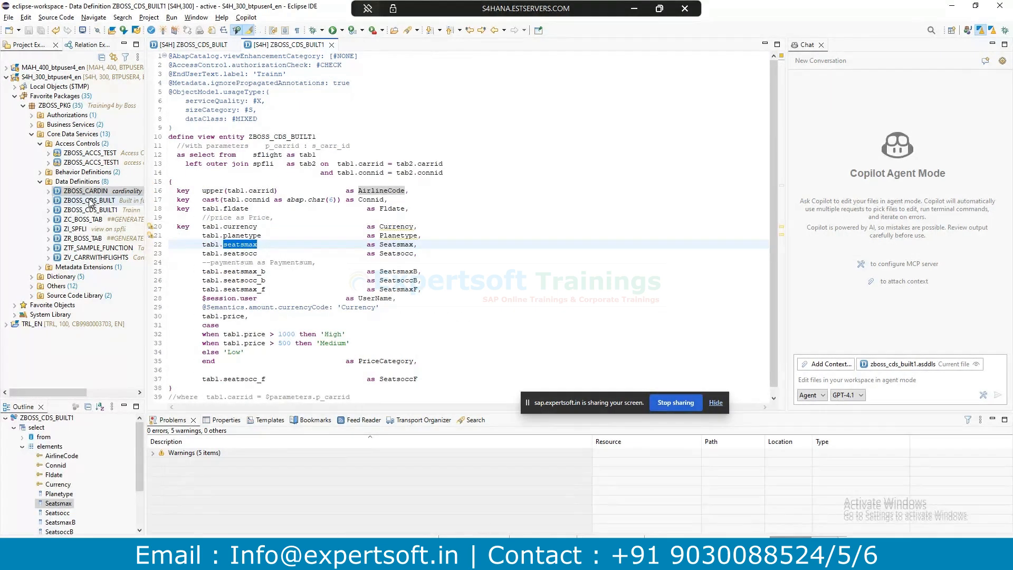
Reopen ZBOSS_CARDIN, highlight its [1..1] association to scarr, then return to SAP GUI.
double_click(81, 182)
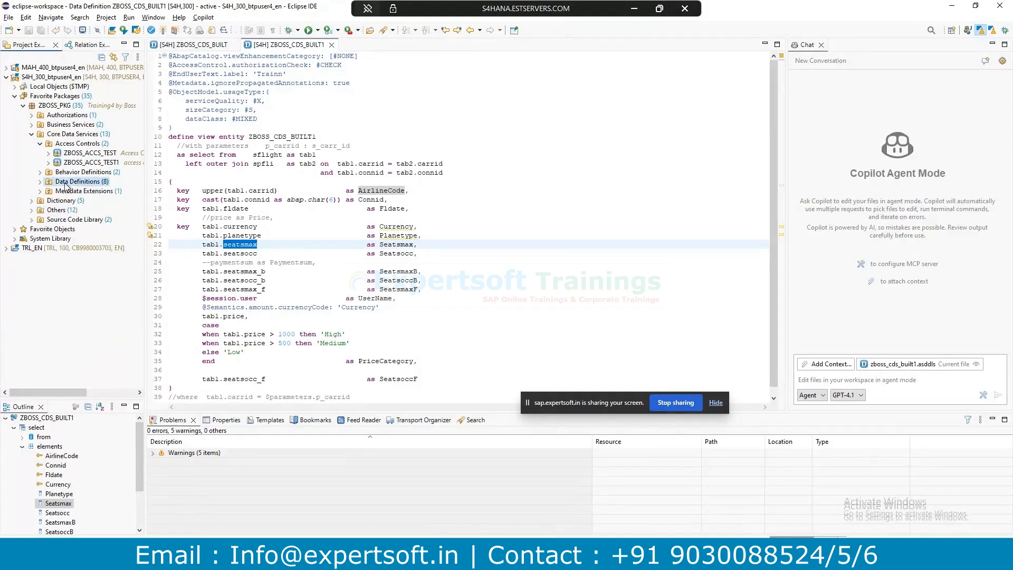
double_click(65, 182)
double_click(87, 192)
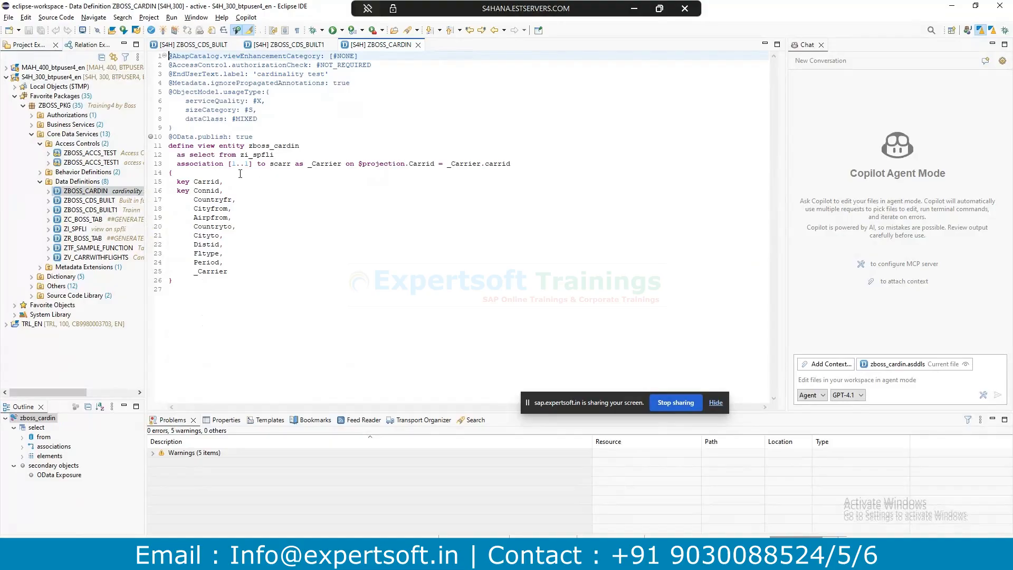
left_click_drag(253, 164, 228, 164)
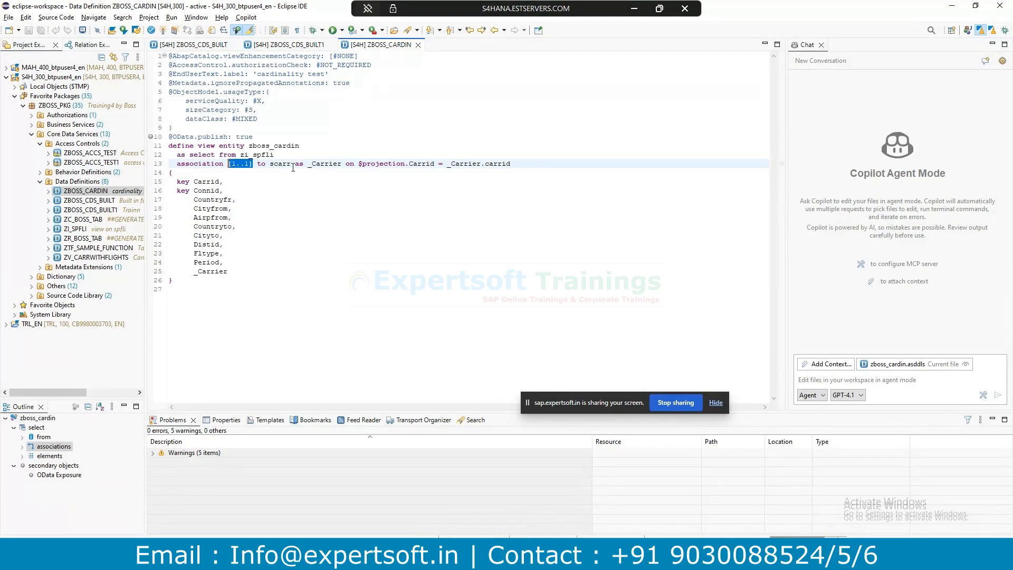
left_click_drag(291, 164, 269, 165)
double_click(264, 146)
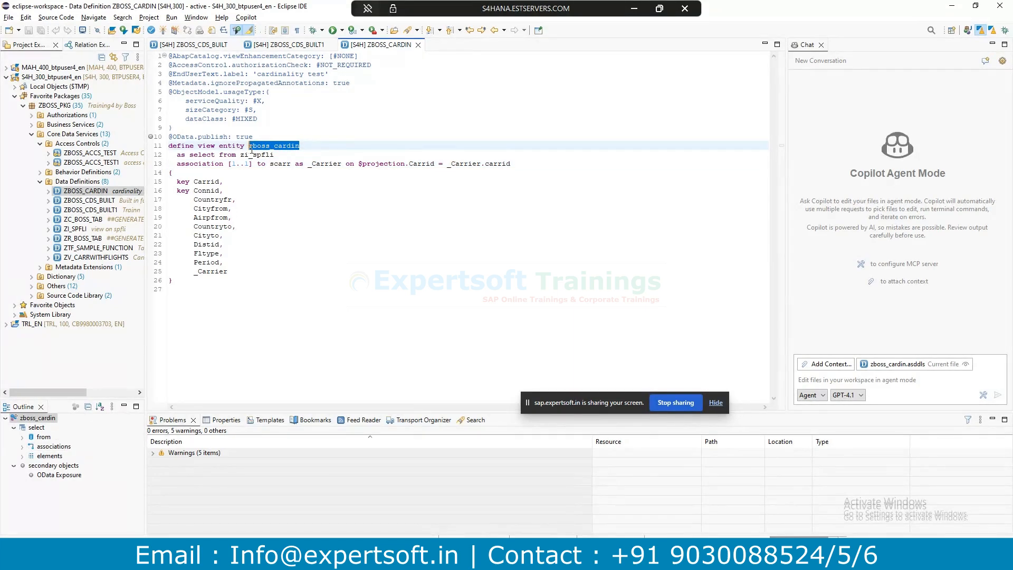
key("alt+Tab")
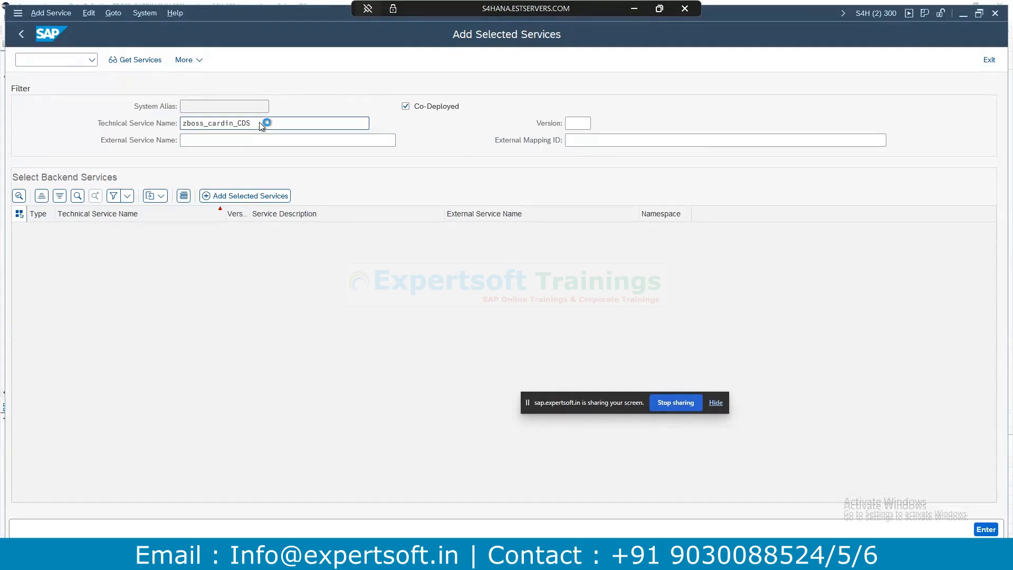
Search for the ZBOSS_CARDIN_CDS backend service, dismiss the message, and copy the service name.
key("Return")
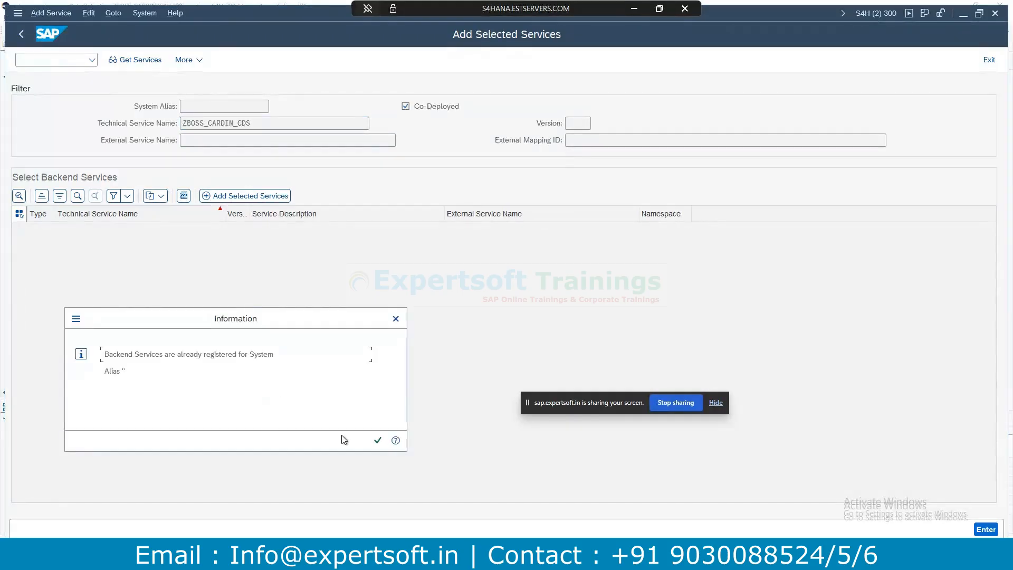
left_click(377, 440)
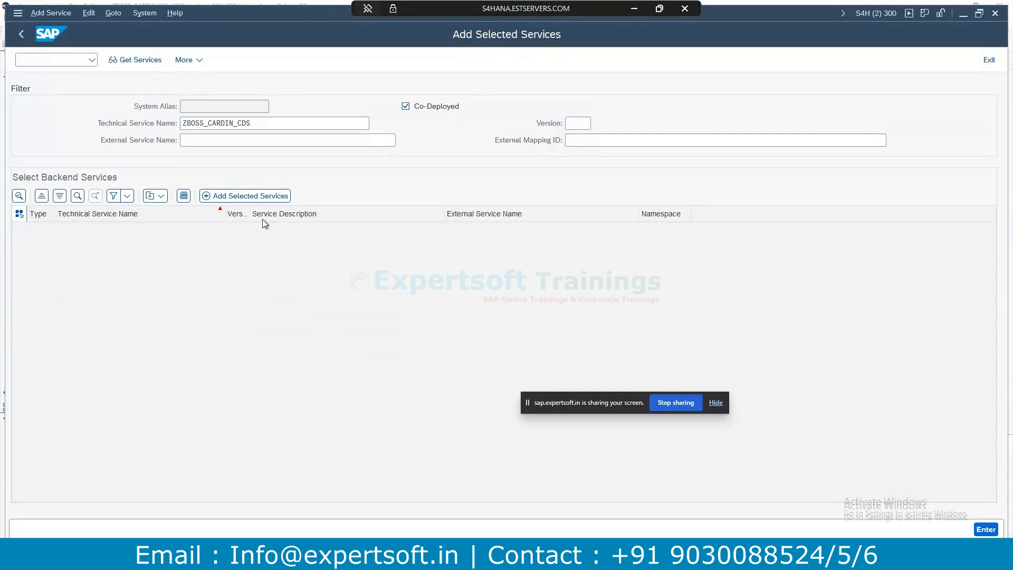
double_click(272, 125)
key("ctrl+c")
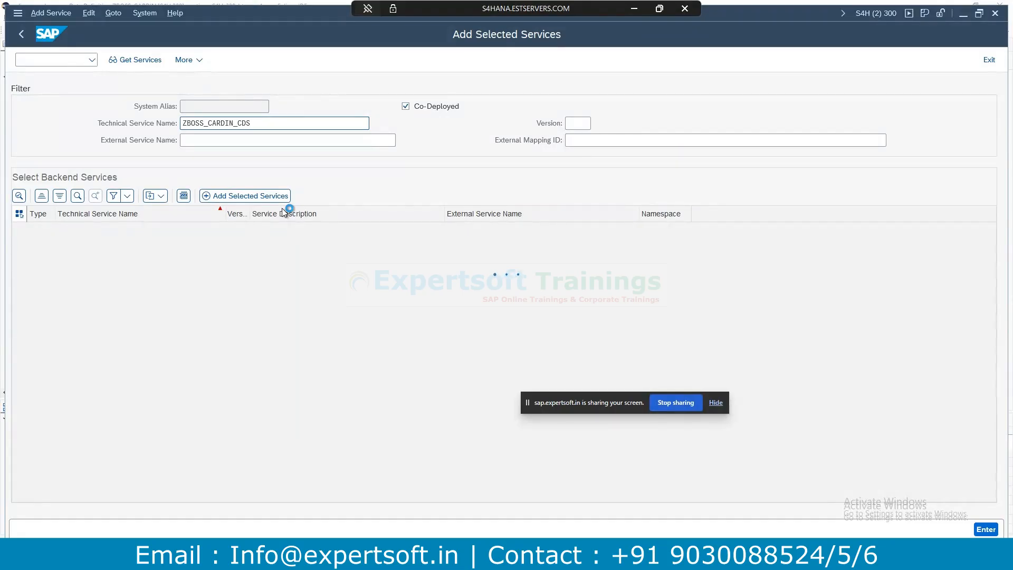
Filter the catalog to ZBOSS_CARDIN_CDS with no external name, then launch it in SAP Gateway Client.
left_click(210, 113)
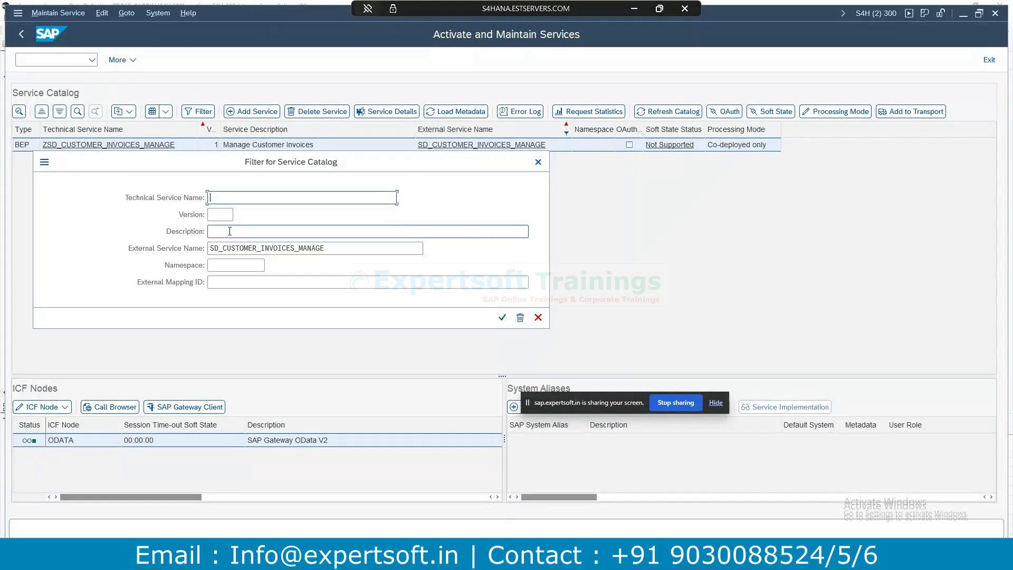
key("ctrl+v")
left_click_drag(327, 248, 170, 244)
key("BackSpace")
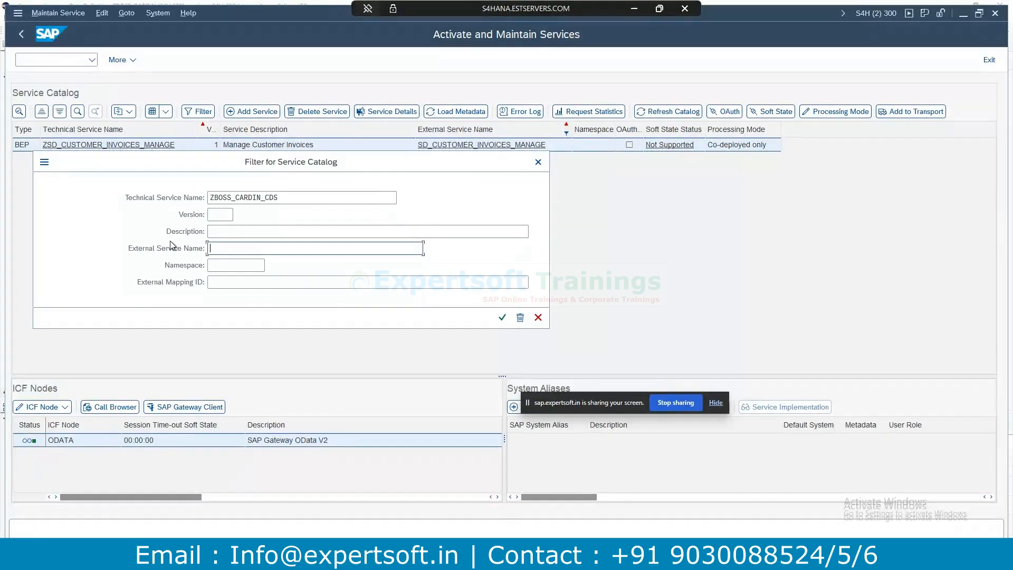
left_click(500, 317)
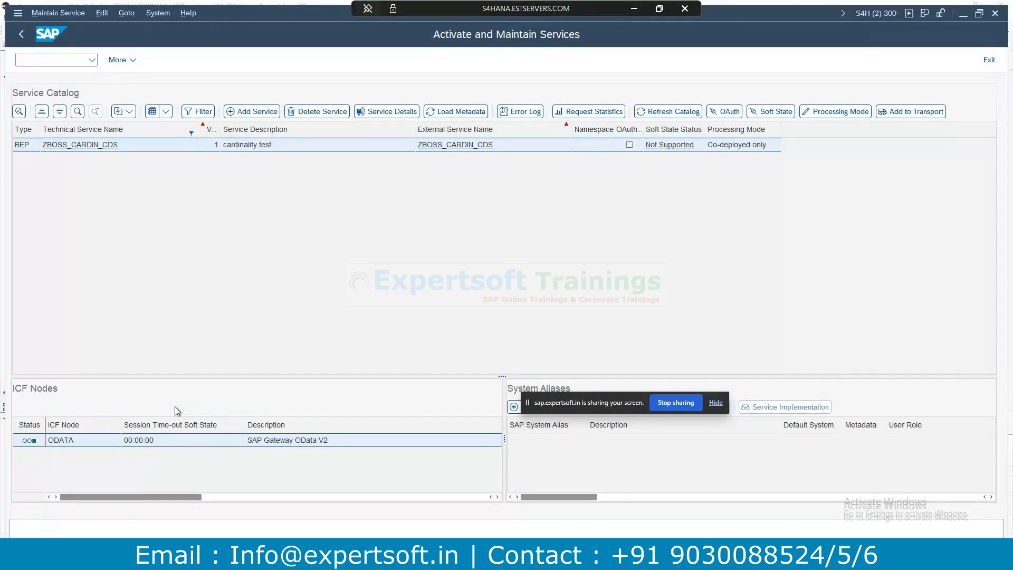
left_click(175, 407)
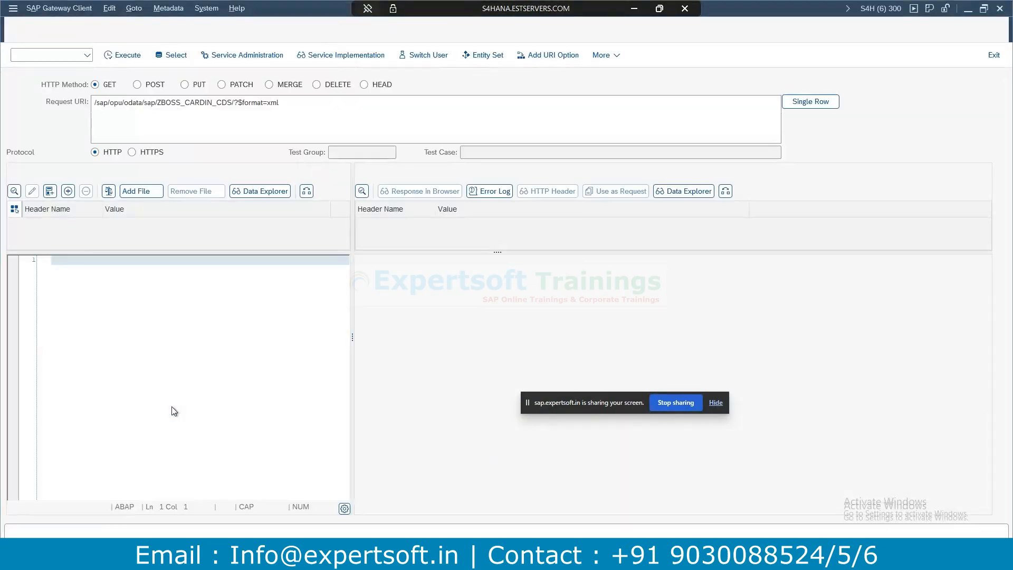
Point the Gateway Client request URI at the SCARR entity set.
left_click(550, 55)
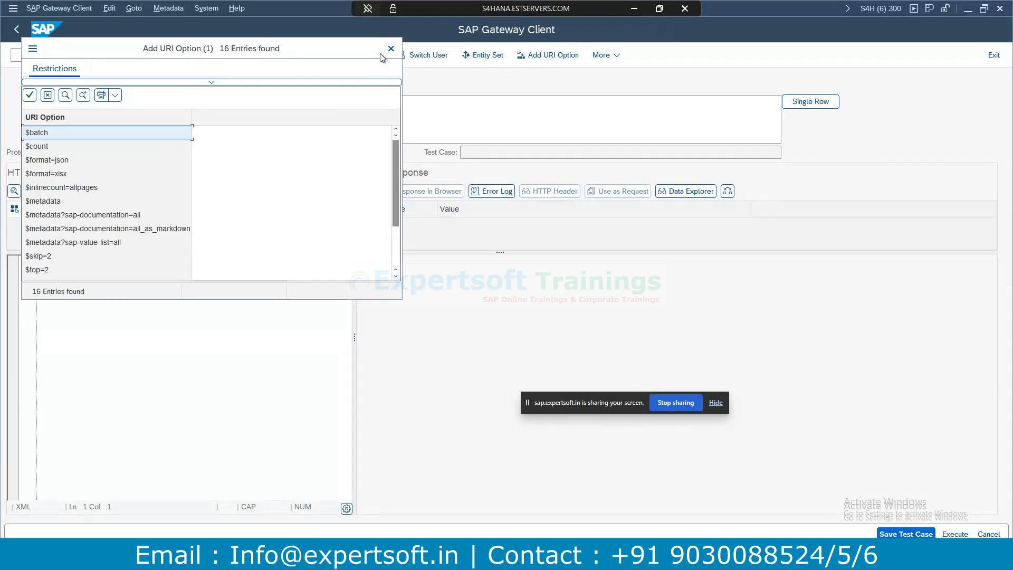
left_click(390, 49)
left_click(488, 56)
double_click(480, 168)
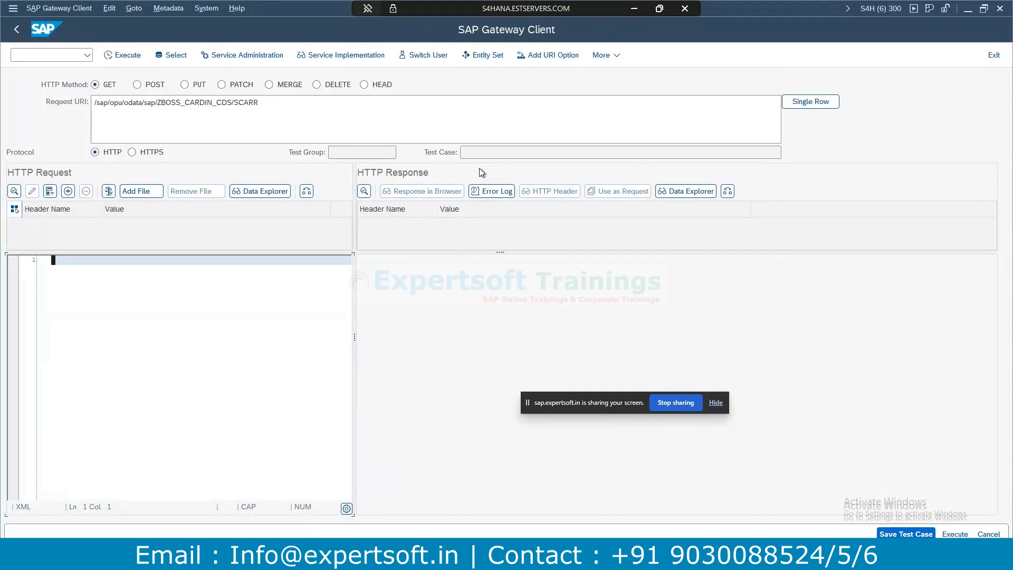
Back in Eclipse, select scarr as the association target on line 13.
key("alt+Tab")
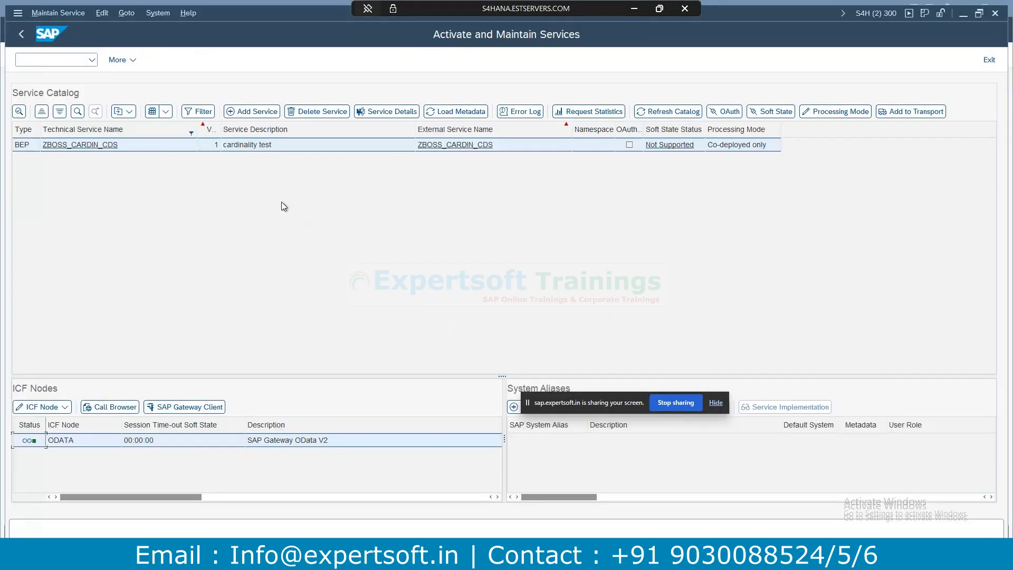
key("alt+Tab")
left_click(249, 163)
left_click_drag(249, 164, 228, 164)
left_click_drag(292, 164, 271, 163)
key("ctrl+c")
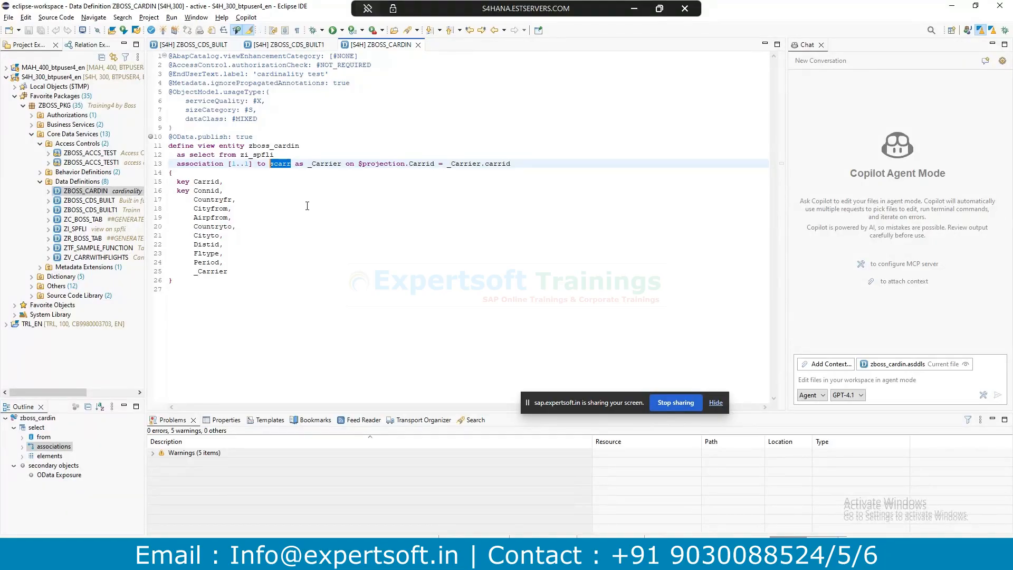
Move scarr from the association line into the view's from clause.
key("BackSpace")
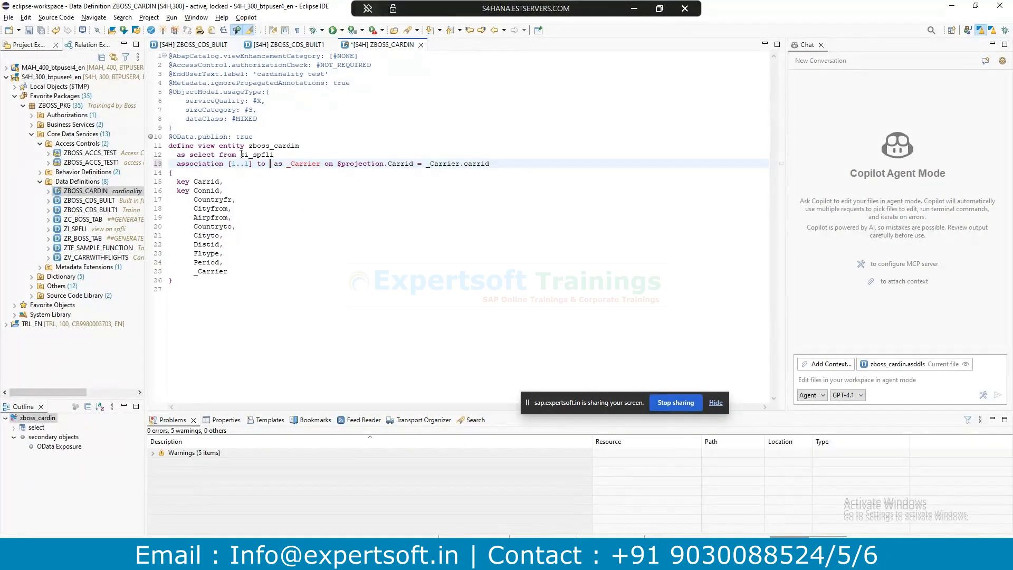
left_click(241, 154)
key("ctrl+v")
Make zi_spfli the _Carrier association target and open its ZI_SPFLI definition.
left_click_drag(261, 154, 309, 152)
key("ctrl+x")
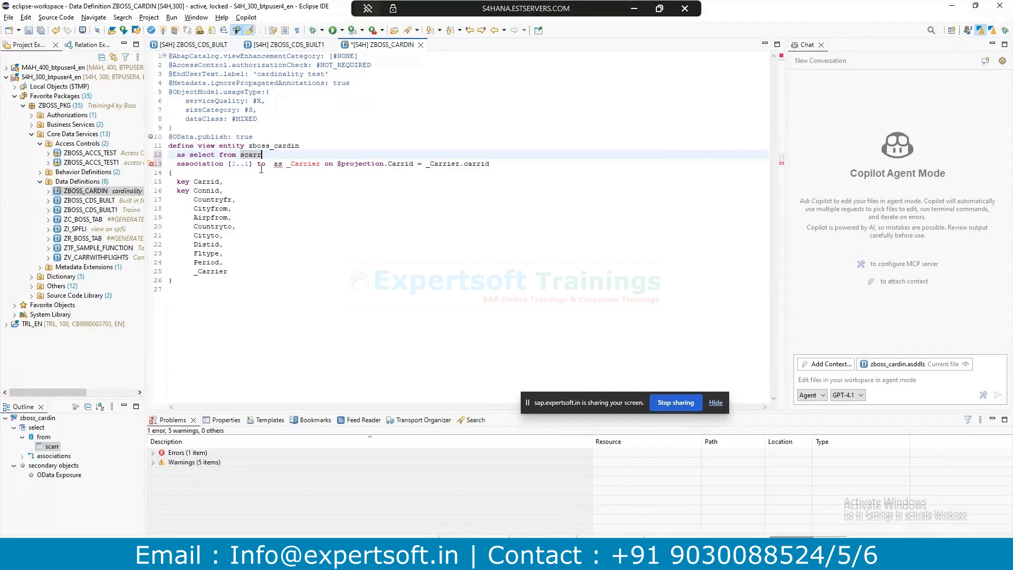
left_click(275, 163)
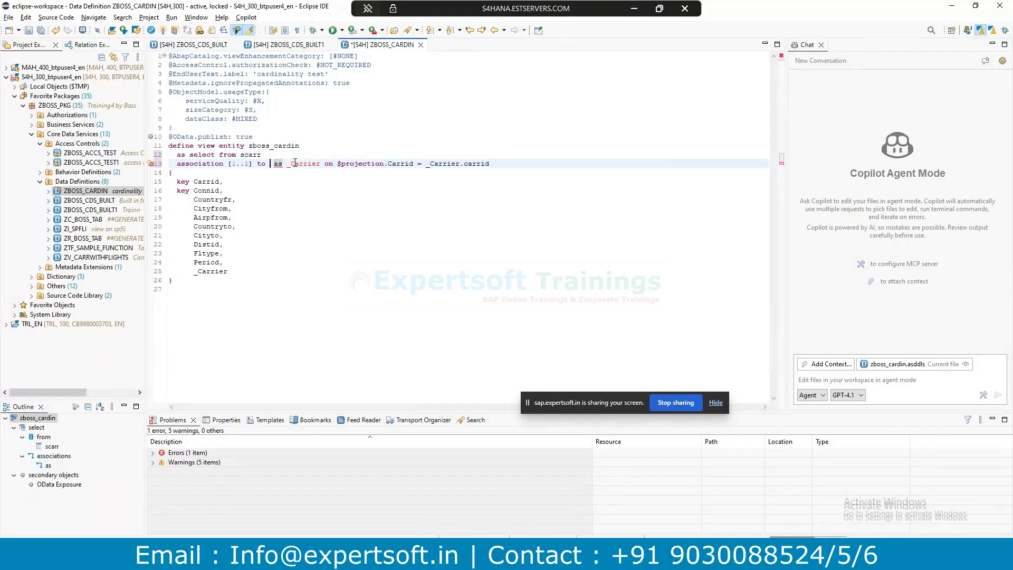
key("ctrl+v")
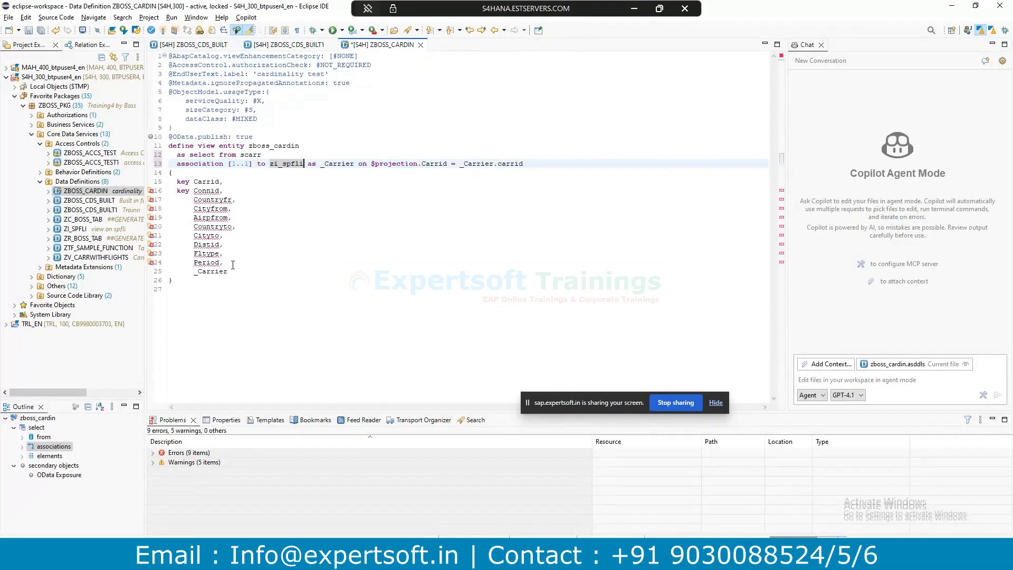
left_click(294, 163, "ctrl")
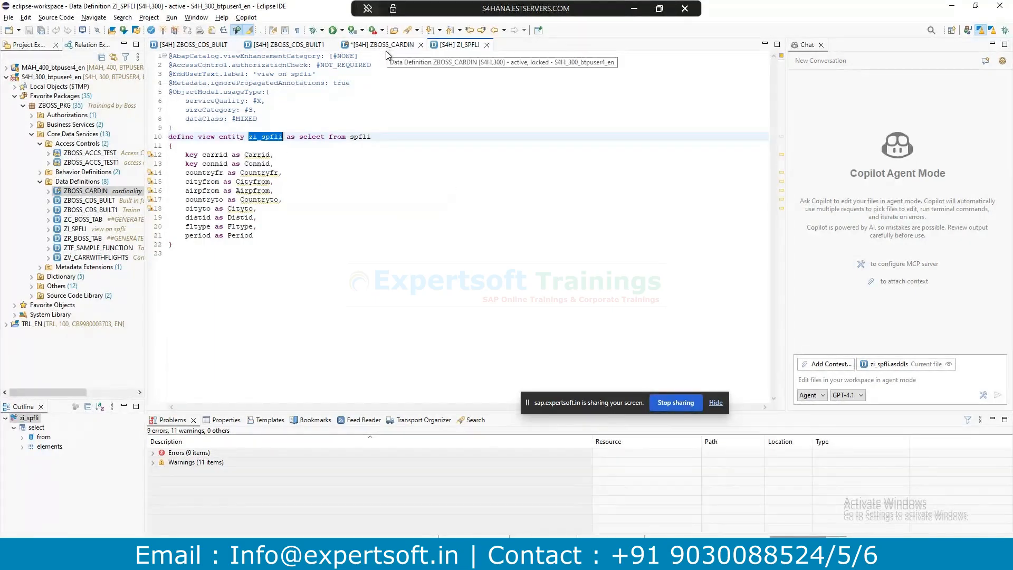
Preview the flight rows returned by ZI_SPFLI, then close the preview.
left_click_drag(338, 236, 336, 240)
key("F8")
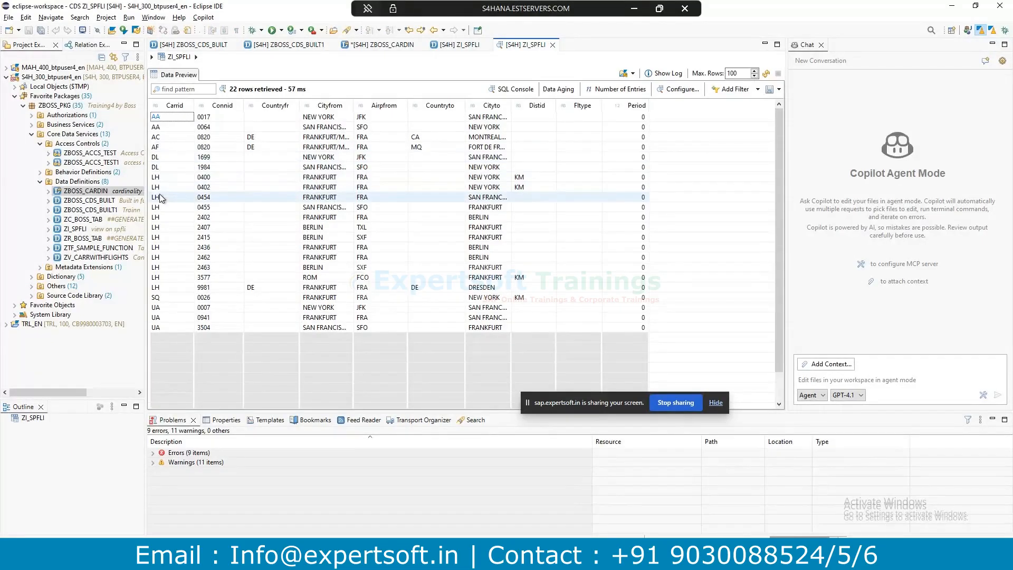
left_click(552, 45)
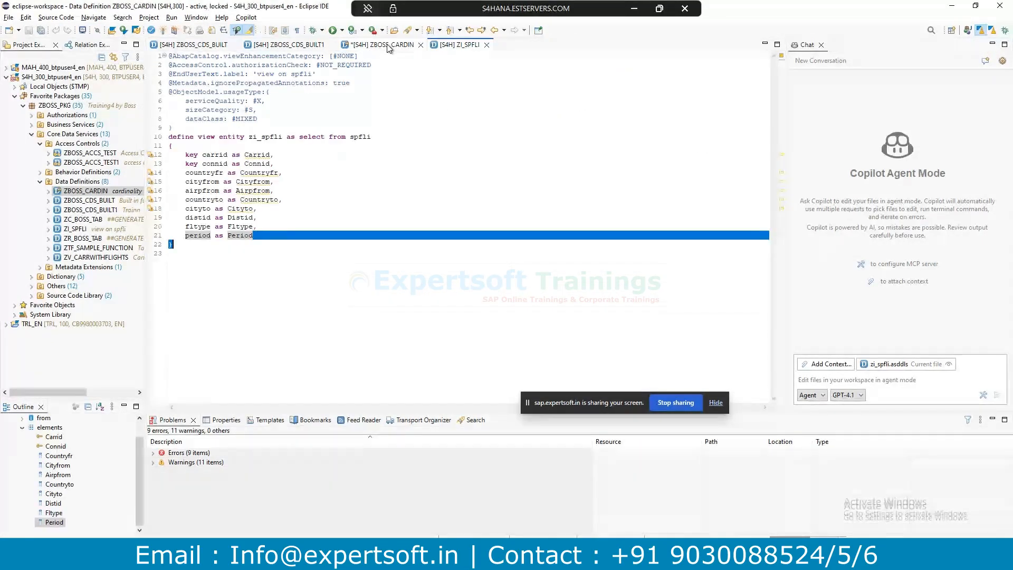
Preview the SCARR table's carriers AC, AF and LH, then close both SCARR tabs.
left_click(388, 46)
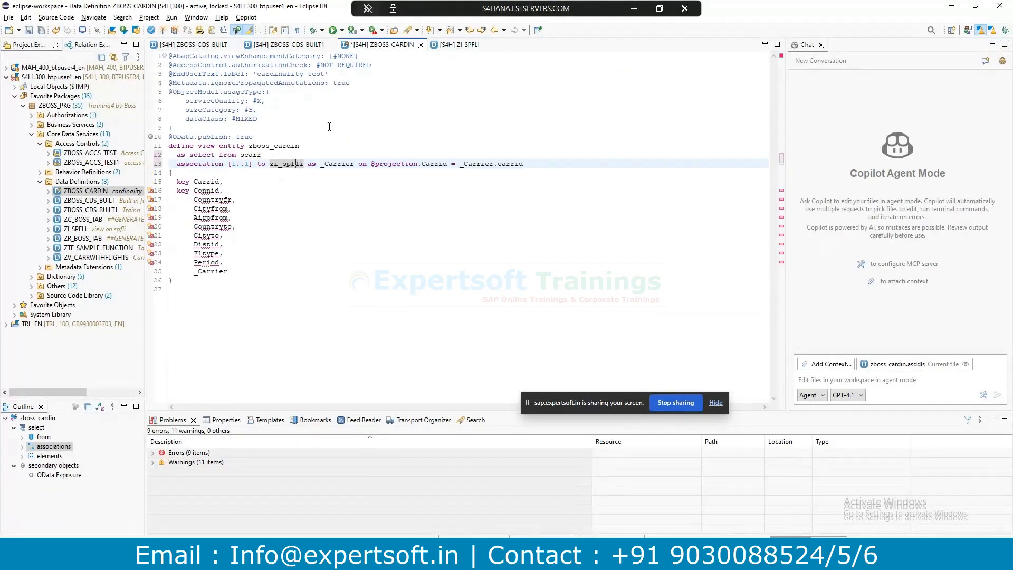
left_click(252, 155, "ctrl")
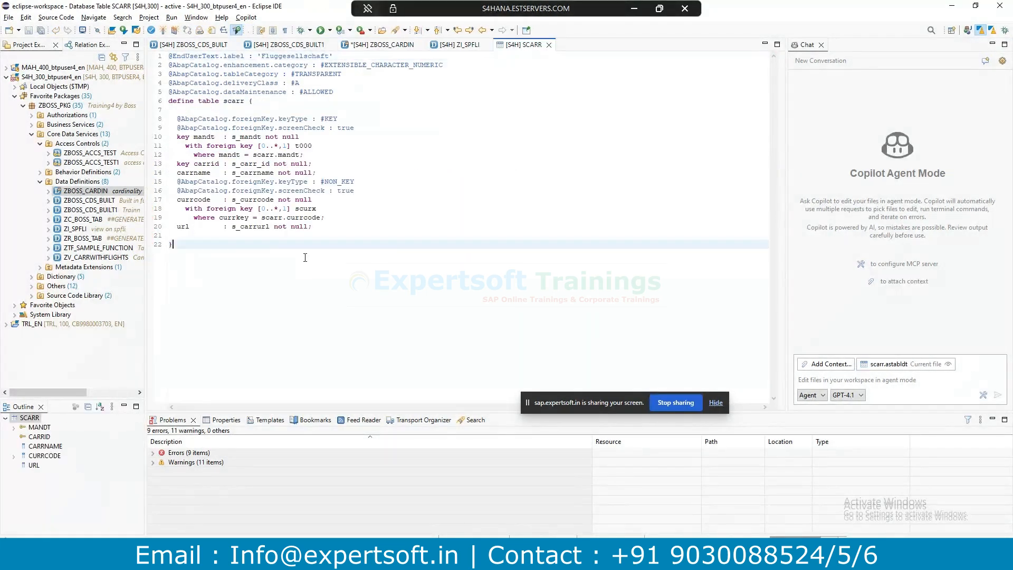
key("F8")
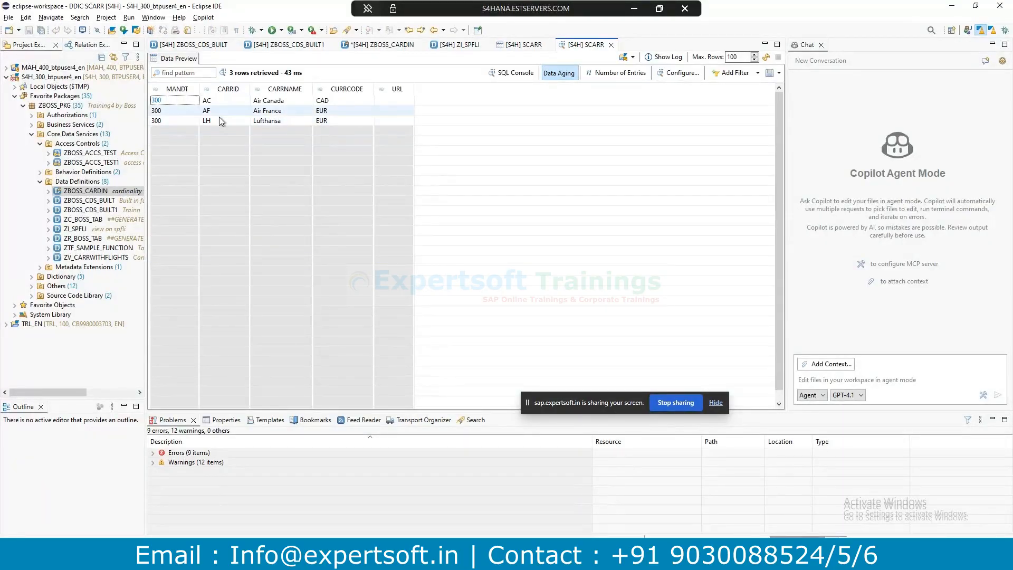
left_click(538, 48)
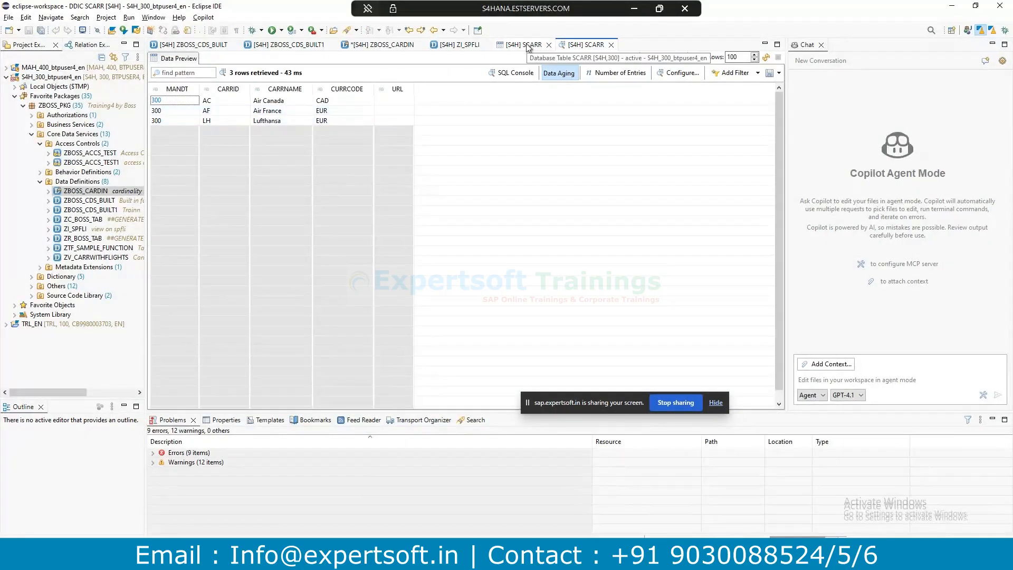
left_click(549, 45)
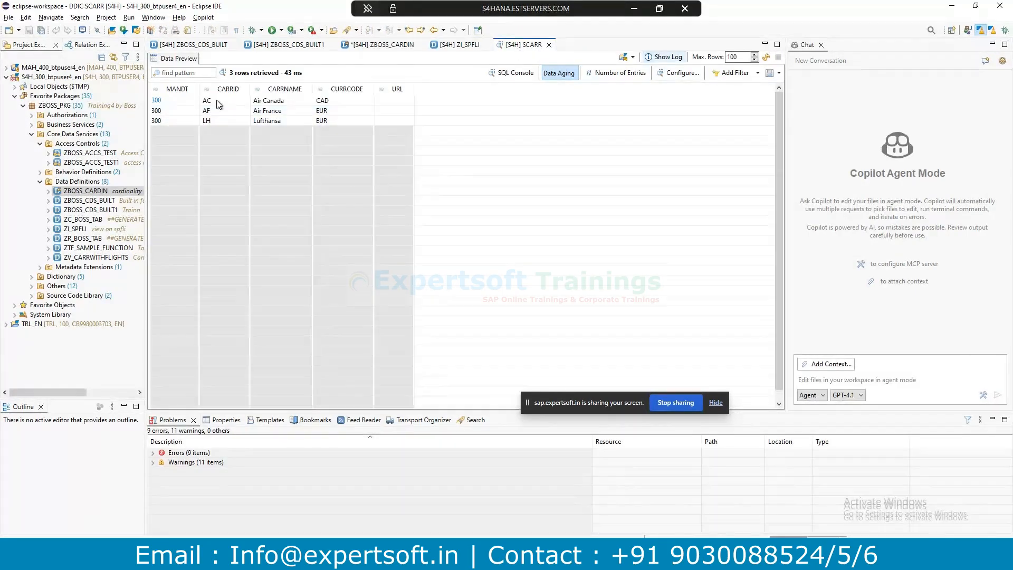
left_click(548, 45)
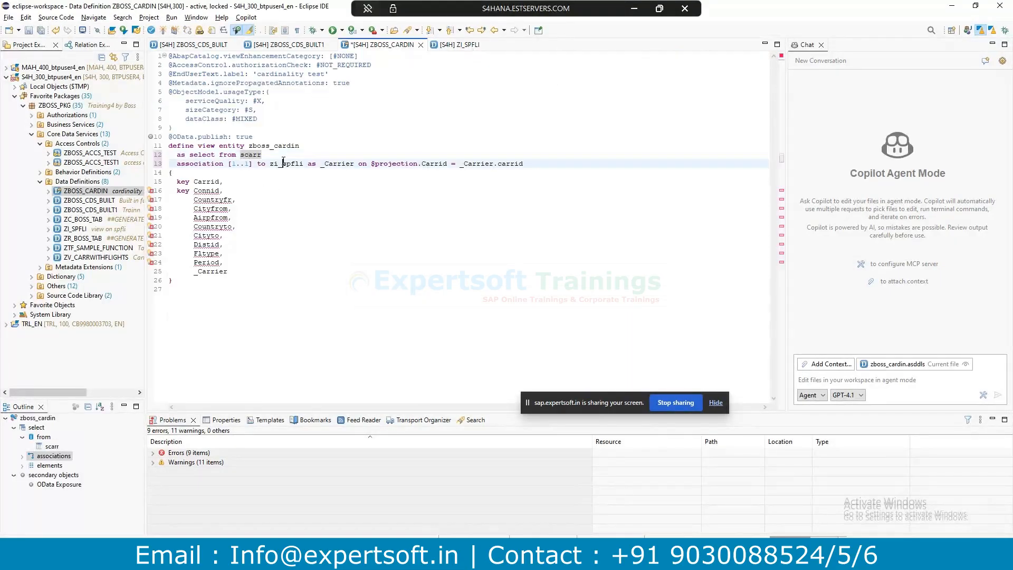
Change the _Carrier cardinality on line 13 from [1..1] to [0..*].
key("Delete")
type("0")
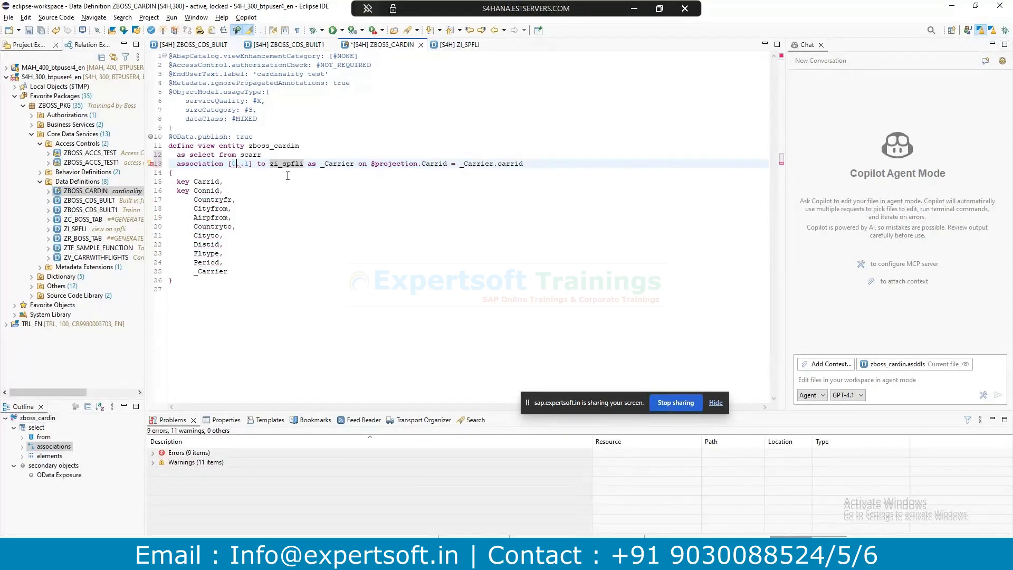
key("Delete")
type("*")
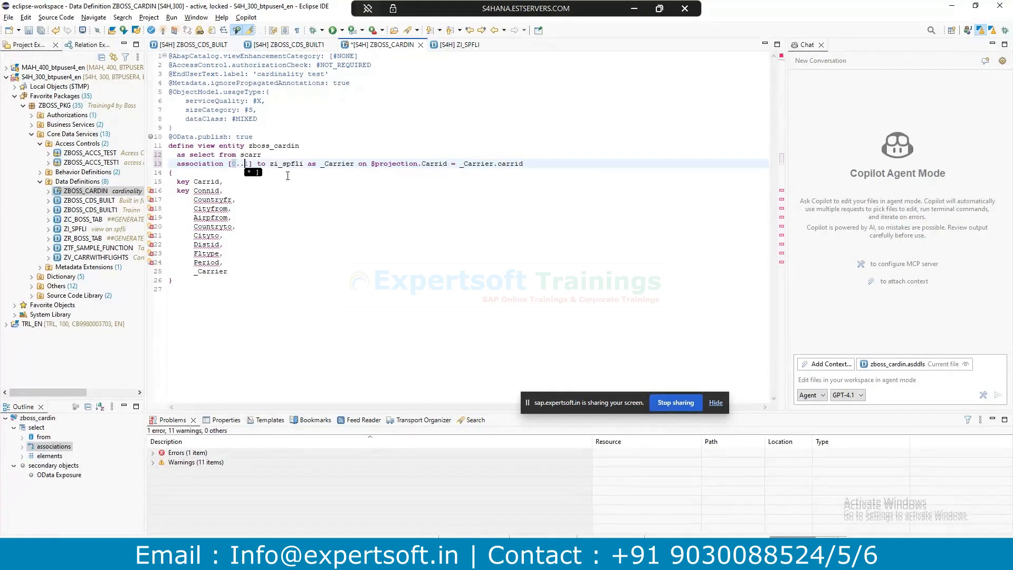
left_click(253, 155)
Review SCARR's carrid key and carrname-to-url fields, then close the ZI_SPFLI definition.
key("F3")
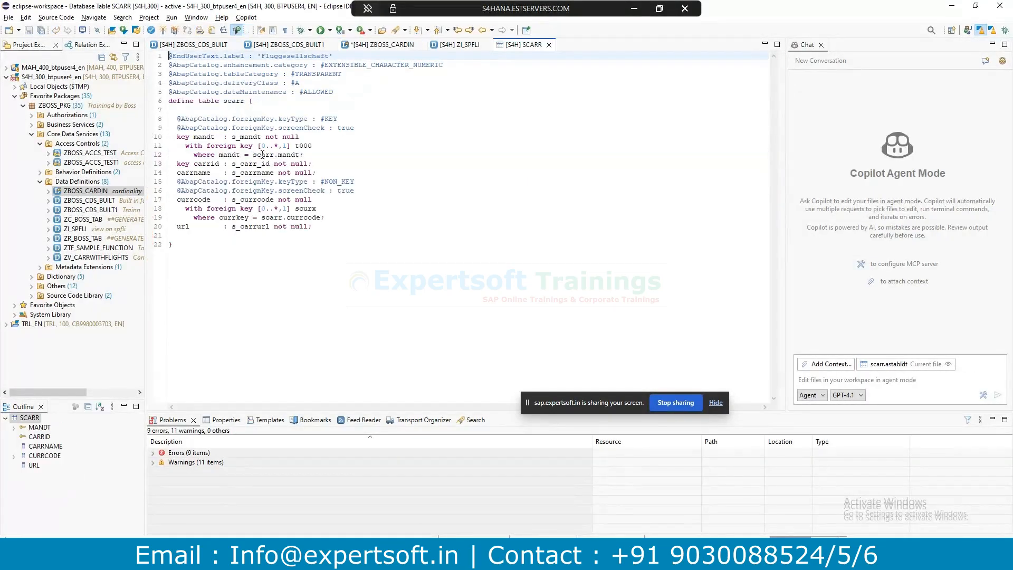
double_click(217, 164)
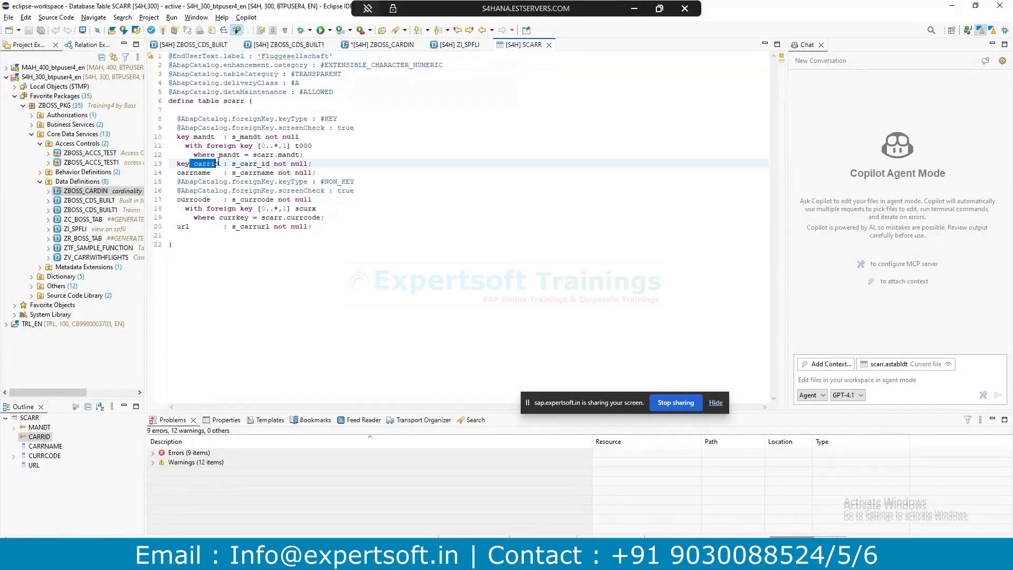
key("Down")
key("Down")
key("Down")
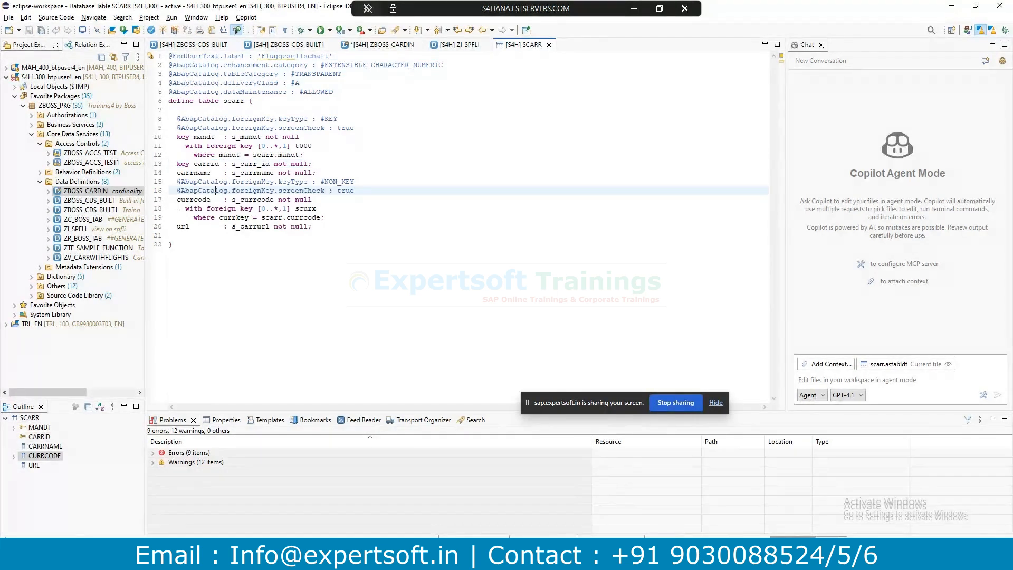
left_click_drag(177, 172, 198, 226)
key("ctrl+c")
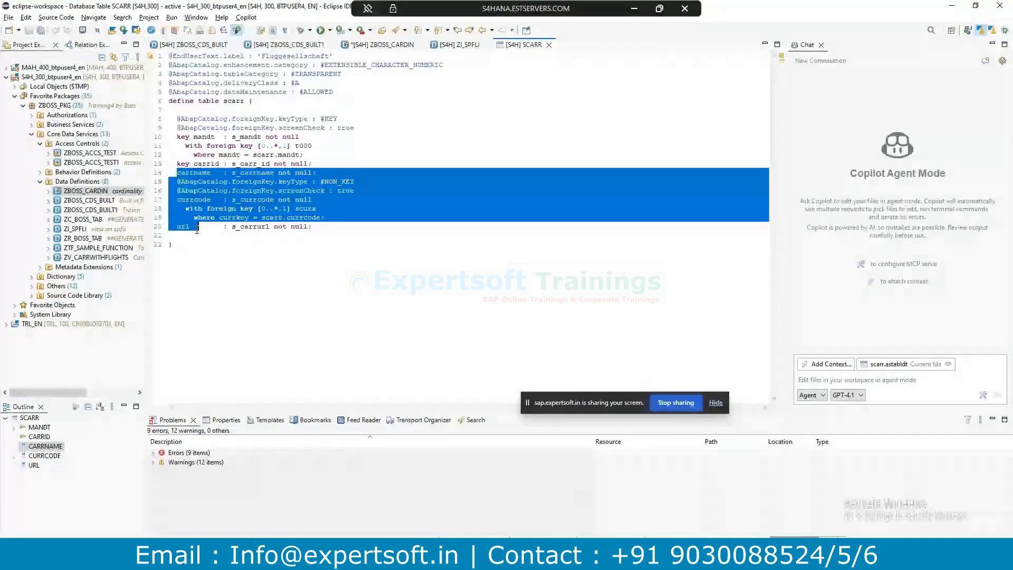
left_click(455, 46)
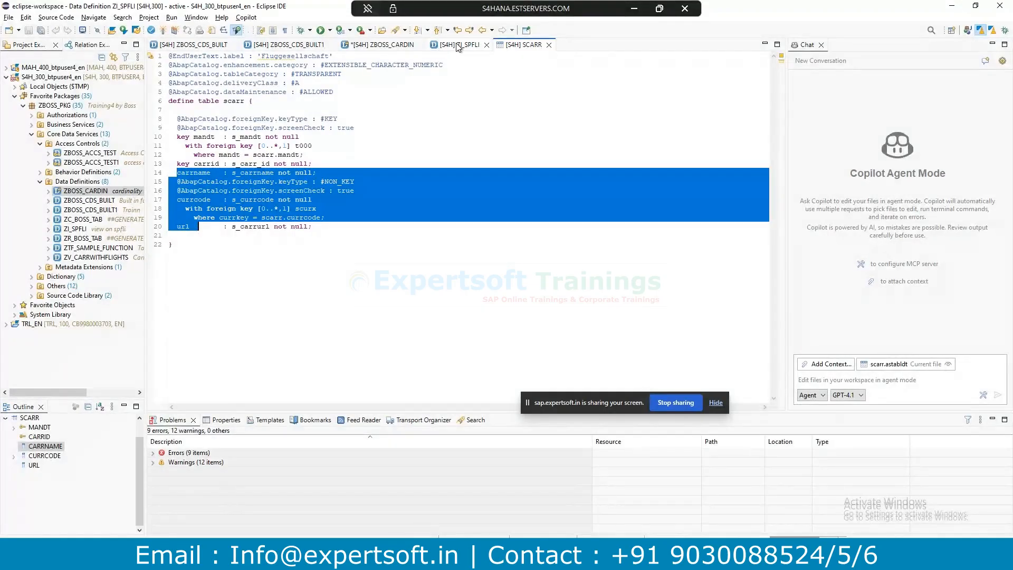
left_click(486, 45)
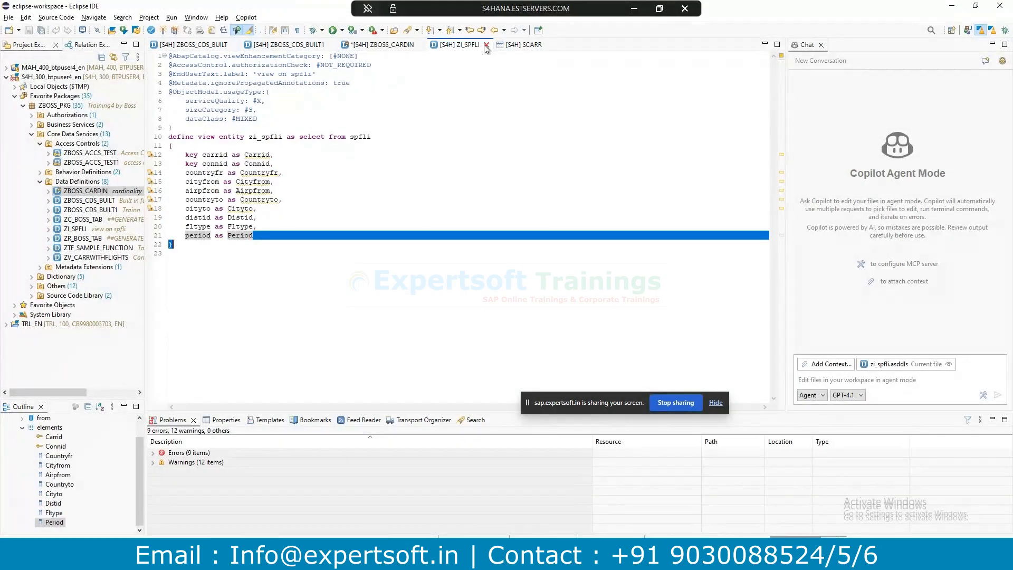
Replace the Connid–Period elements with the SCARR fields, removing foreignKey annotations and carrname's type.
left_click(389, 46)
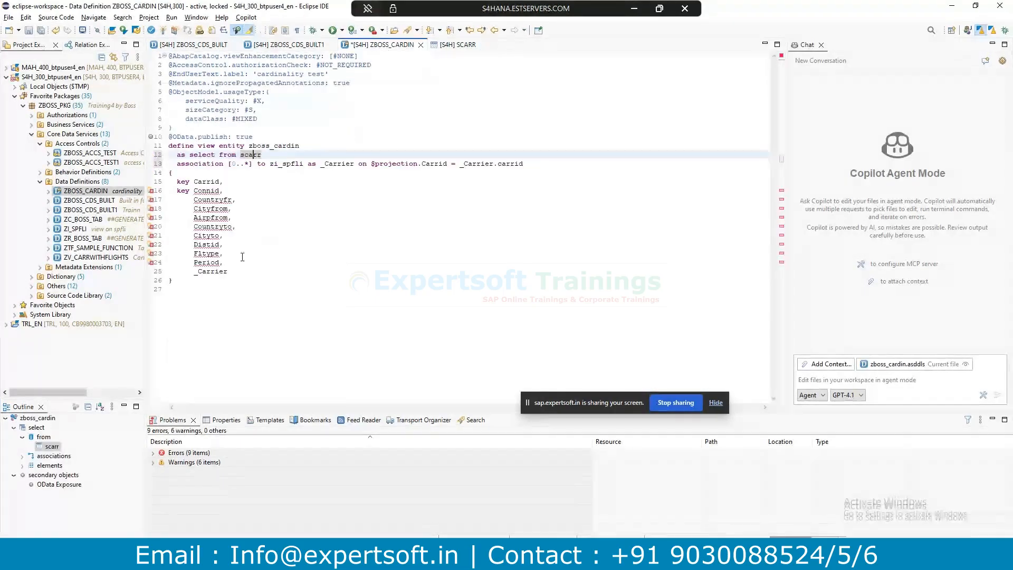
left_click_drag(230, 262, 174, 191)
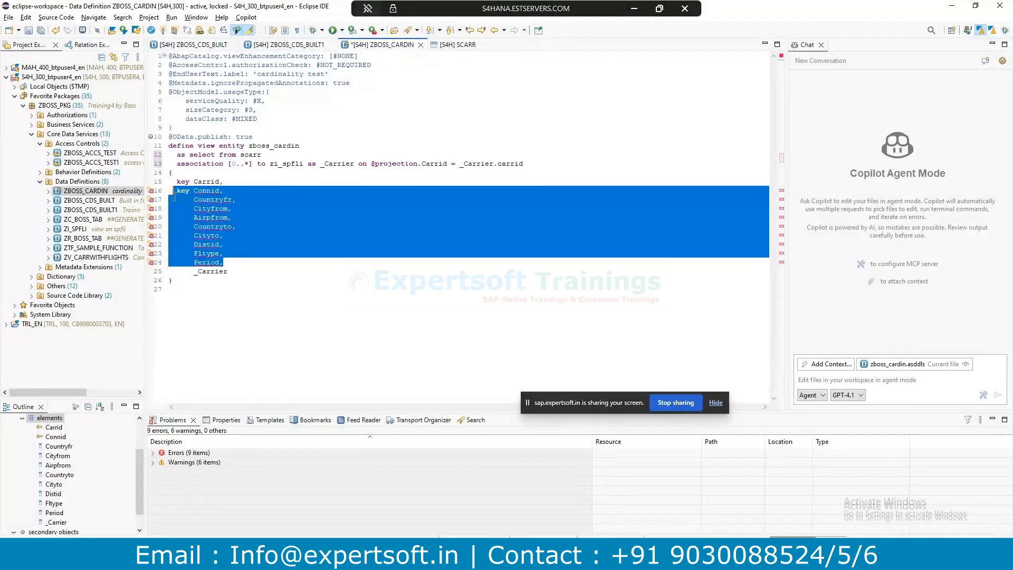
key("ctrl+v")
left_click_drag(371, 207, 149, 201)
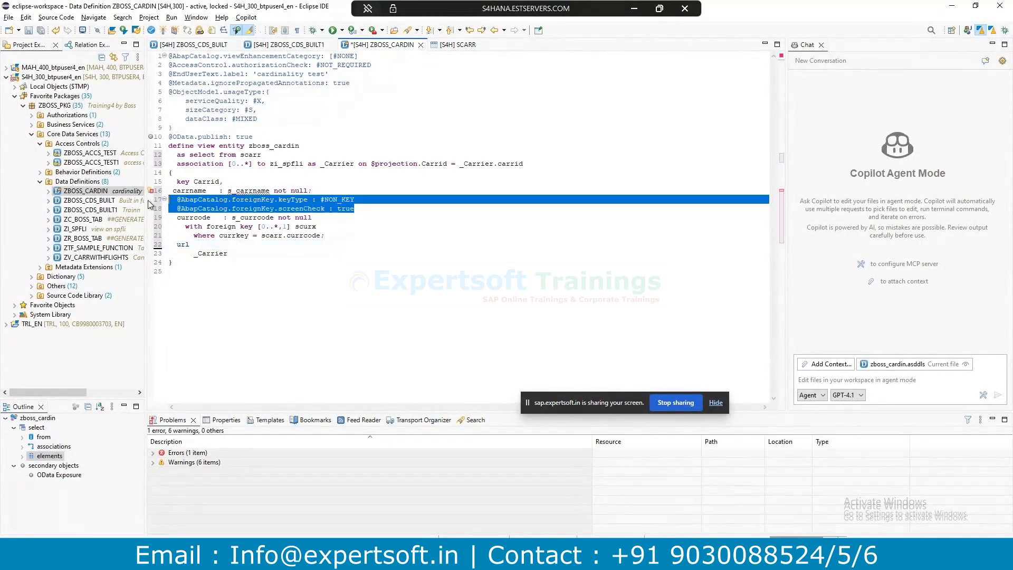
key("BackSpace")
key("BackSpace")
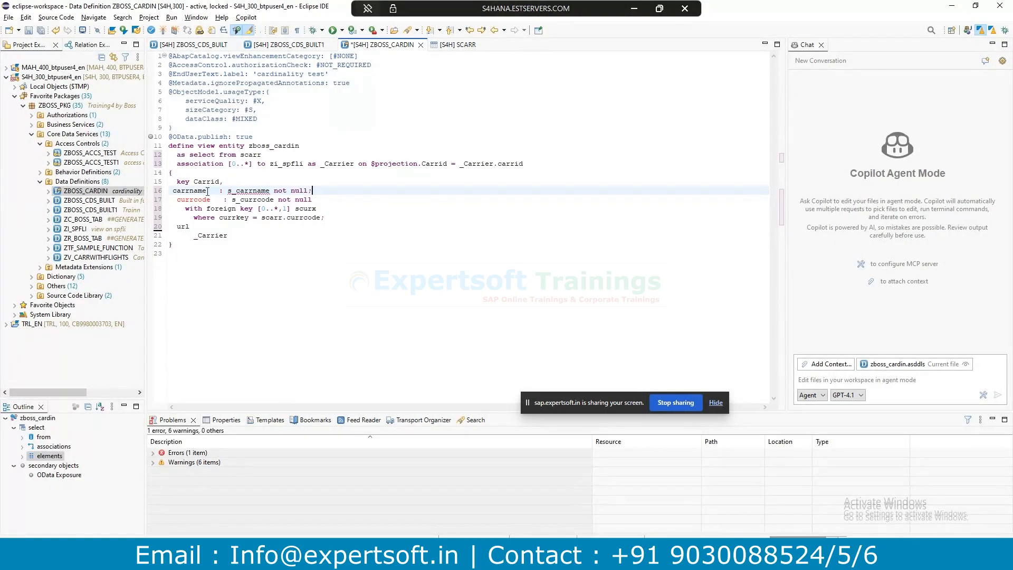
key("shift+End")
key("BackSpace")
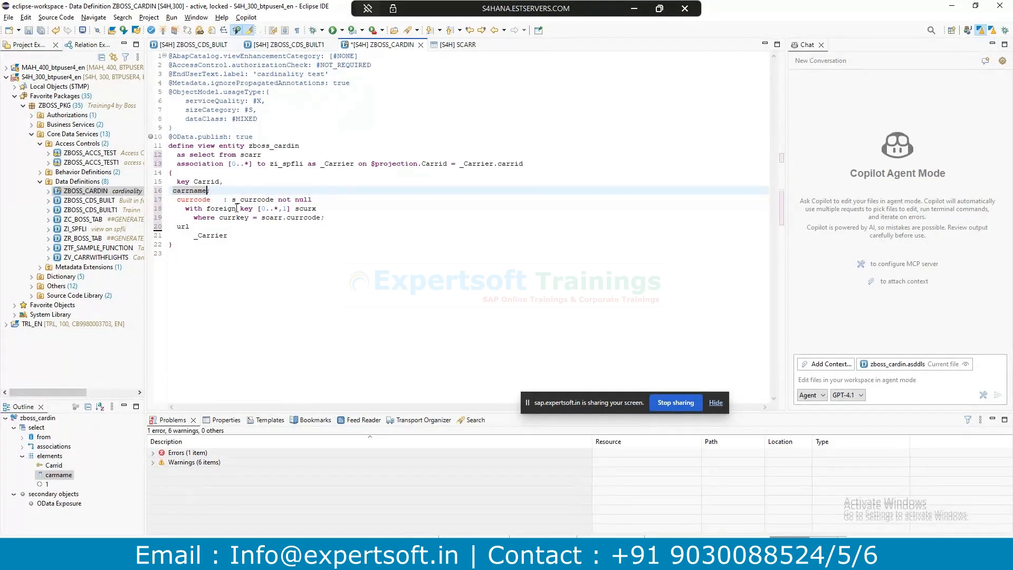
Strip currcode's type and foreign key clause and separate the fields with commas.
left_click_drag(210, 200, 262, 226)
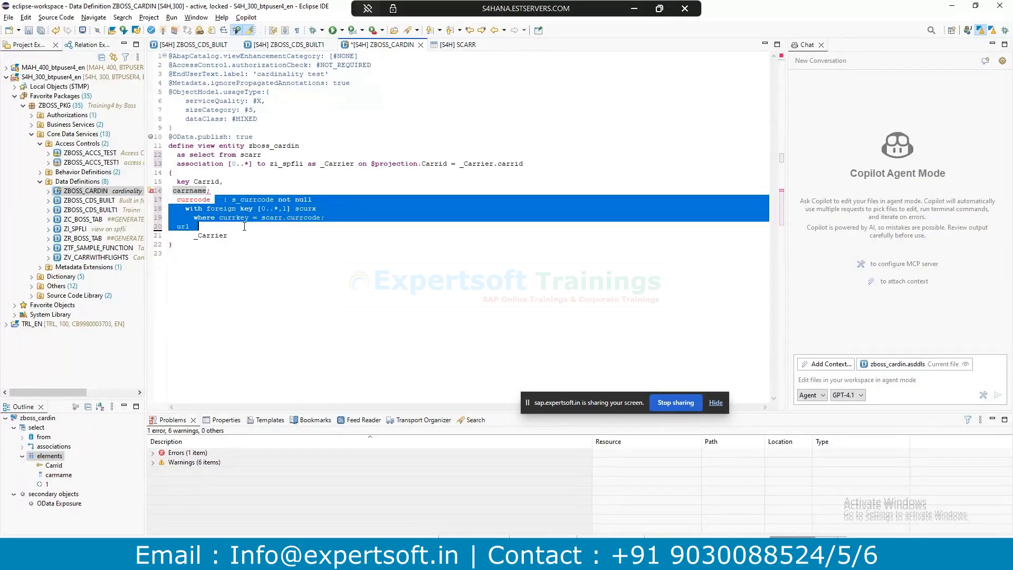
left_click_drag(343, 222, 315, 220)
key("BackSpace")
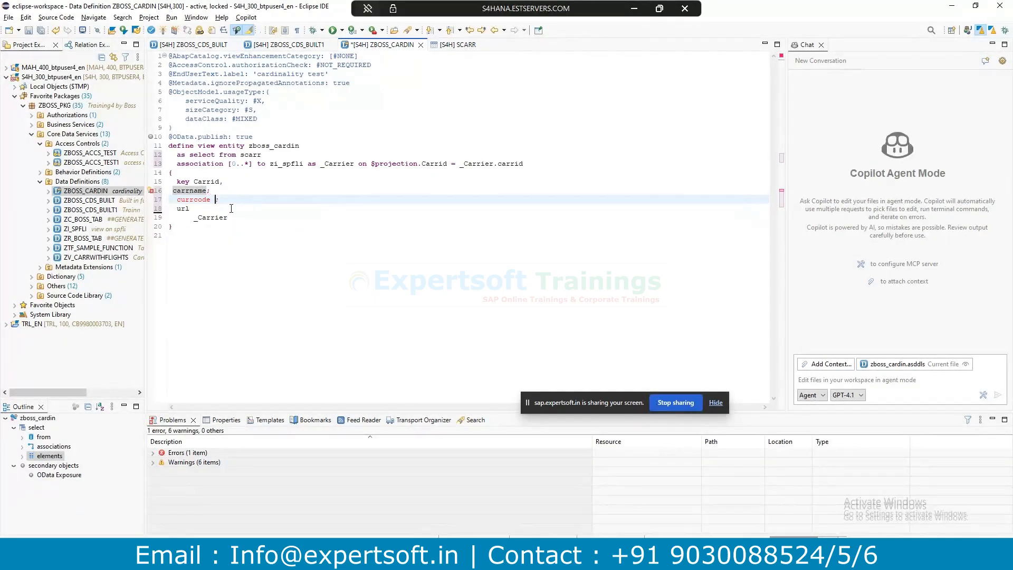
left_click(217, 184)
left_click_drag(215, 198, 222, 197)
key("BackSpace")
key("BackSpace")
type(",")
key("Up")
type(",")
Add a comma after url, delete the currcode element and reformat the source.
key("shift+F1")
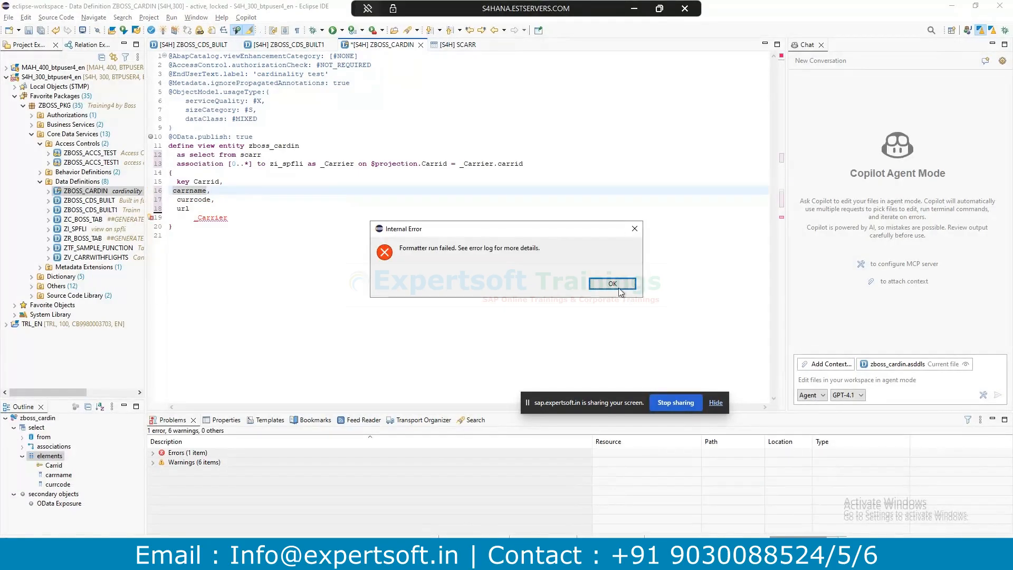
left_click(600, 280)
left_click(223, 211)
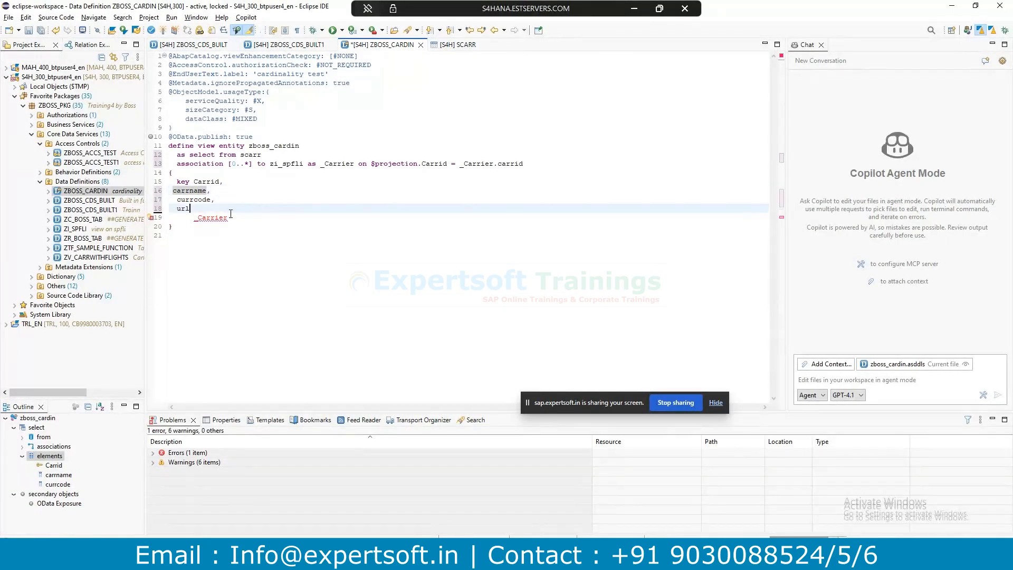
type(",")
left_click(230, 215)
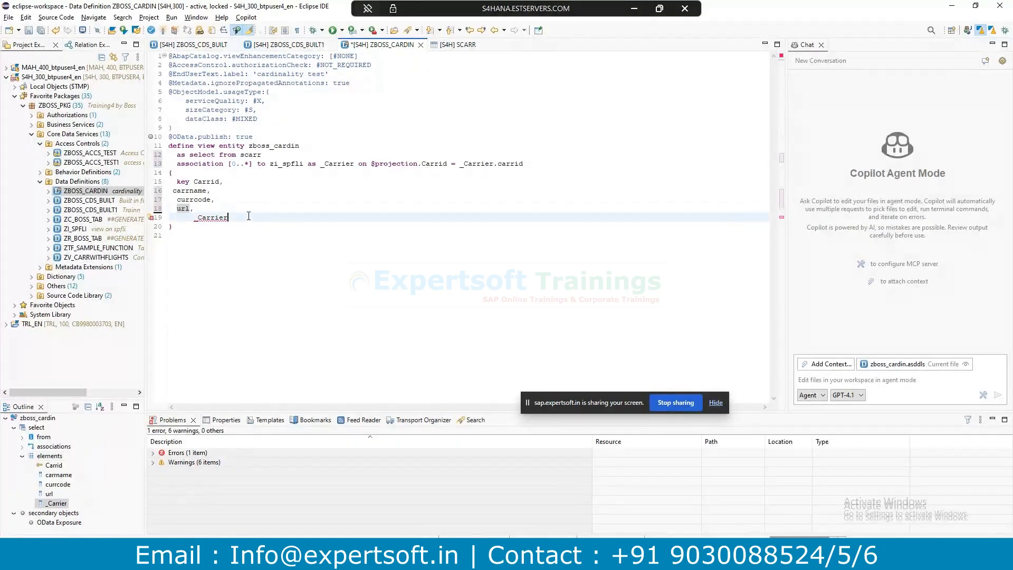
left_click(212, 211)
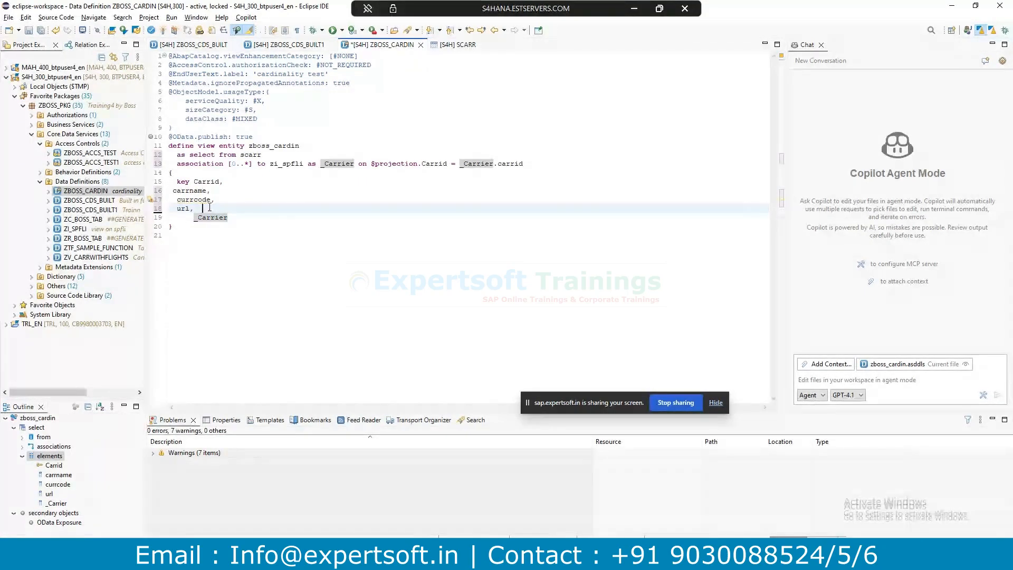
key("Return")
left_click_drag(221, 199, 223, 192)
key("Delete")
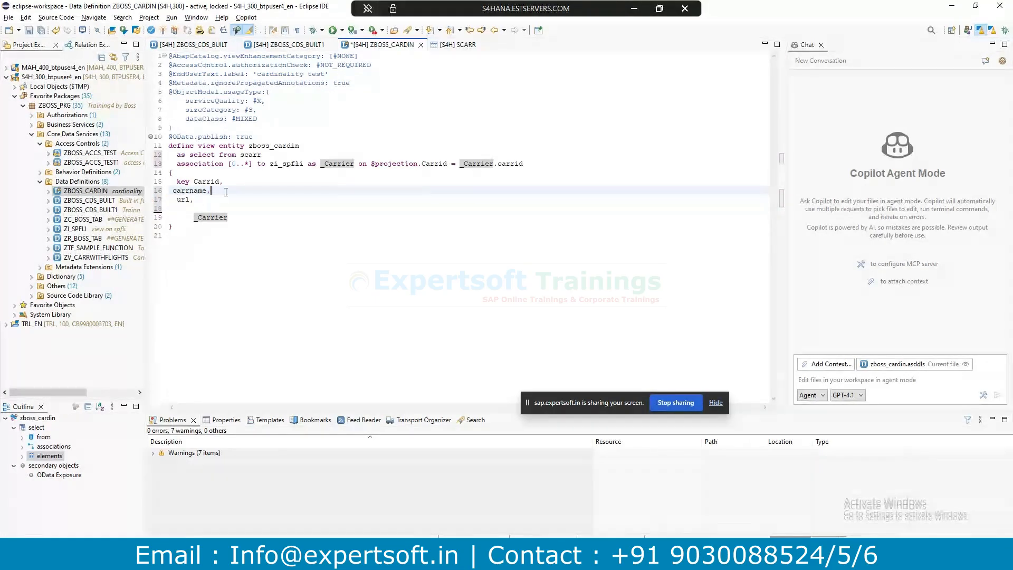
key("shift+F1")
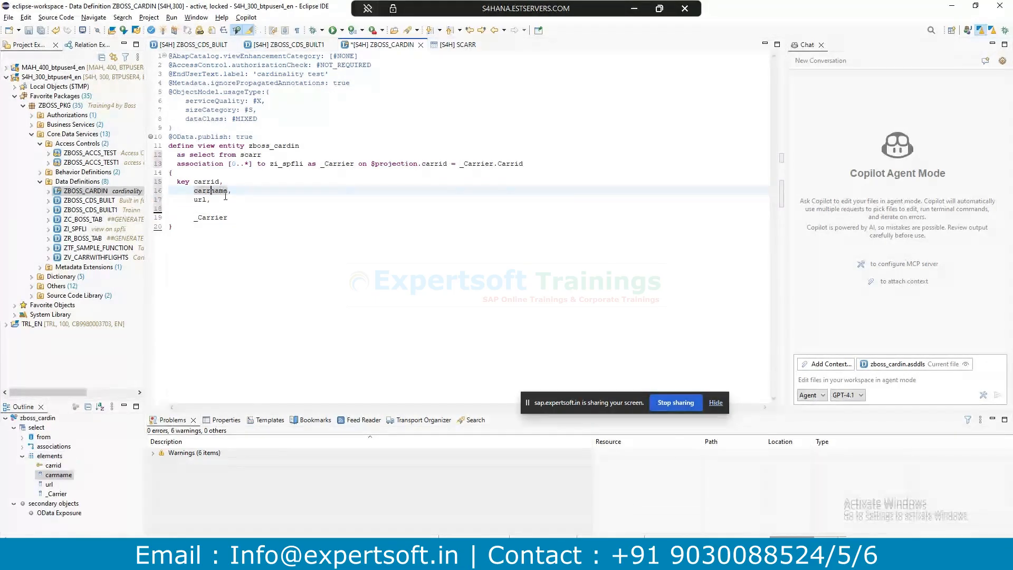
Add the comment '//Association exposed for testing cardinality' above _Carrier.
left_click(255, 199)
left_click(234, 206)
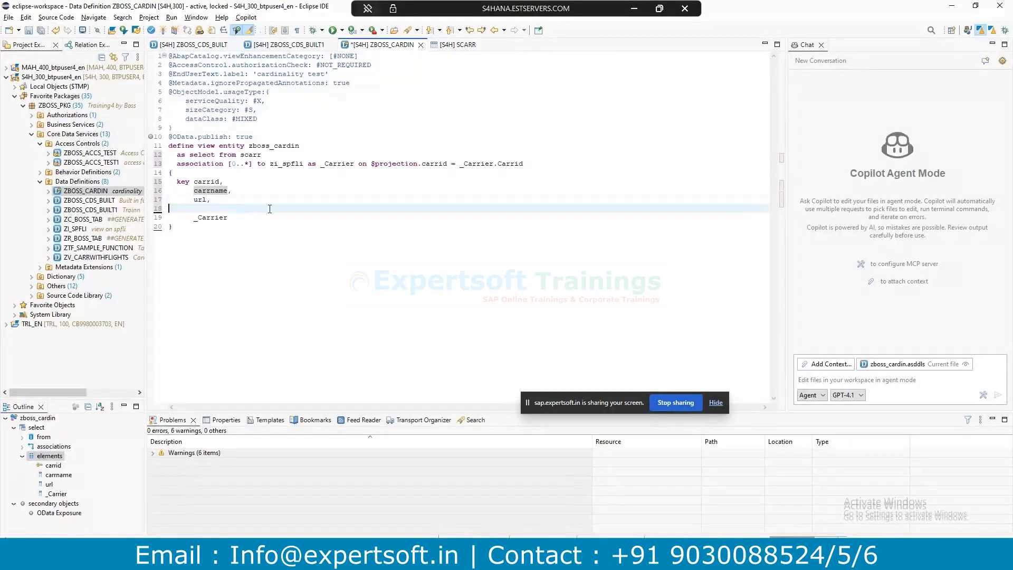
type("Ass")
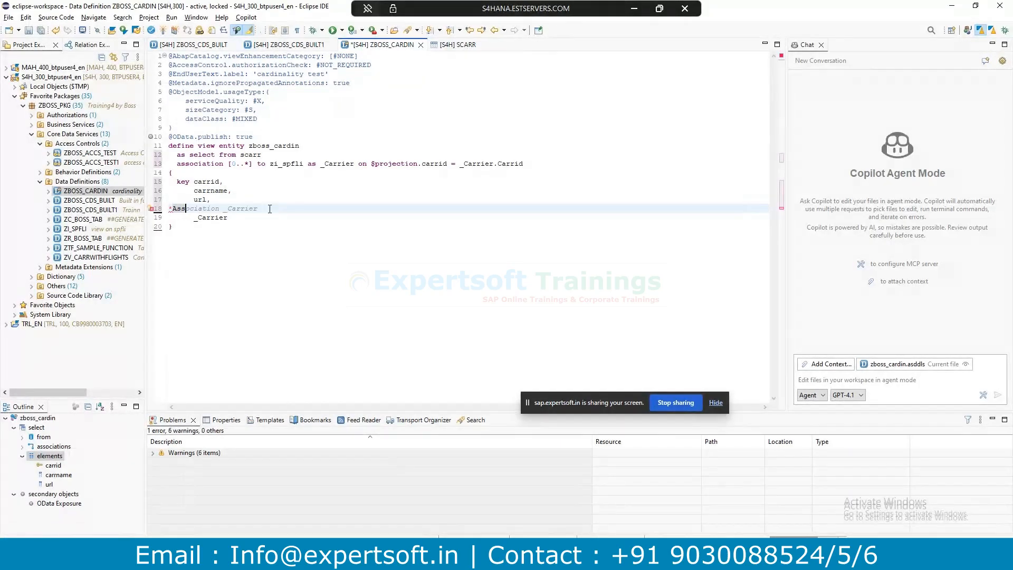
key("BackSpace")
key("BackSpace")
key("BackSpace")
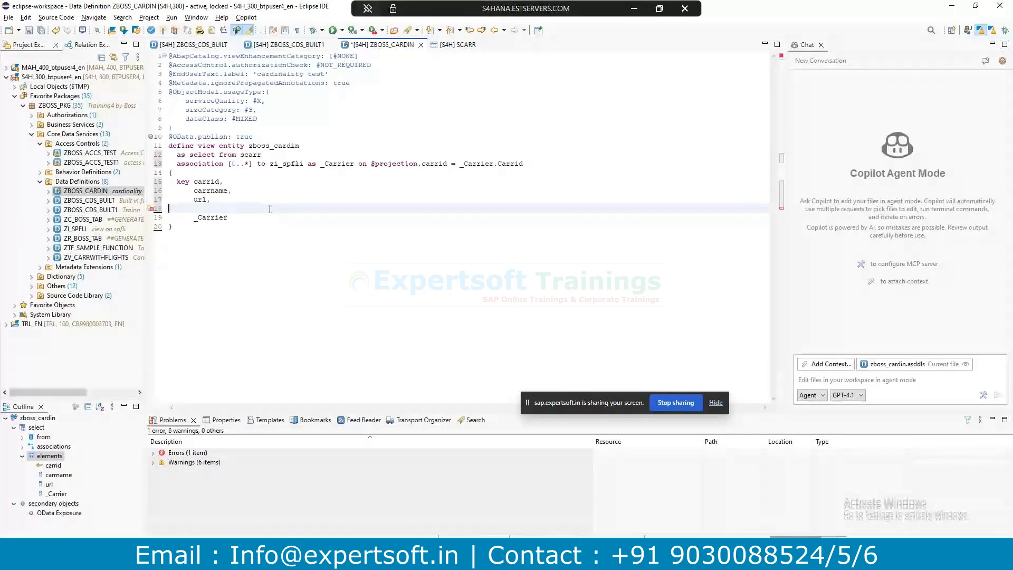
type("//Association exposed")
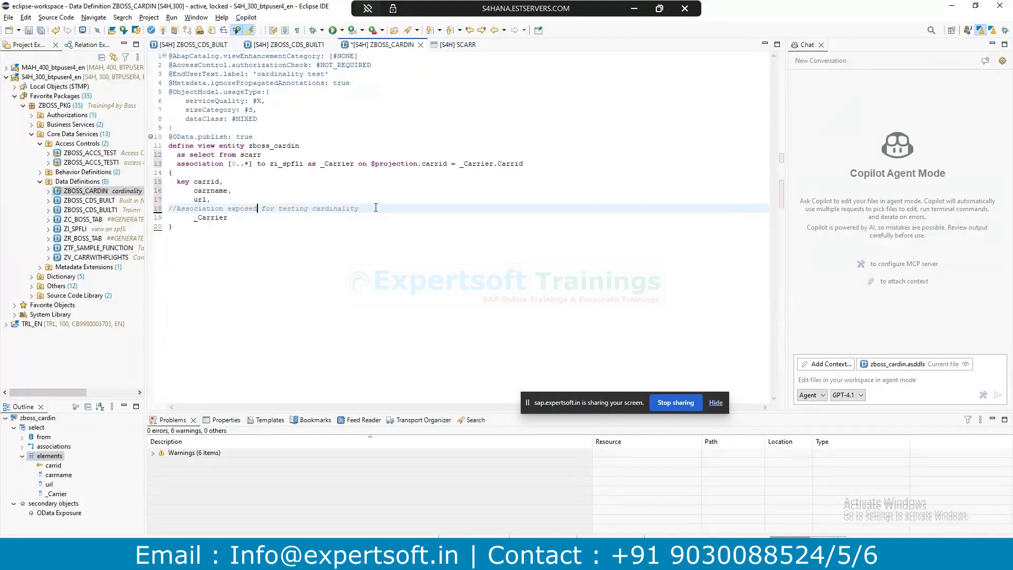
key("Tab")
Close the old SAP Gateway Client window and bring up the SFLIGHT entries session.
mouse_move(330, 556)
left_click(566, 508)
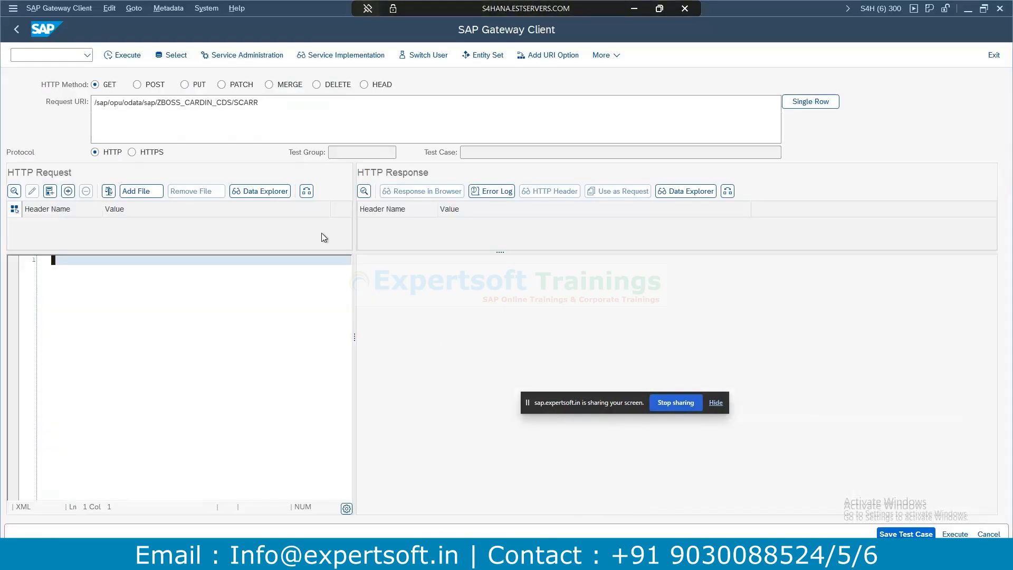
left_click(1002, 11)
mouse_move(387, 517)
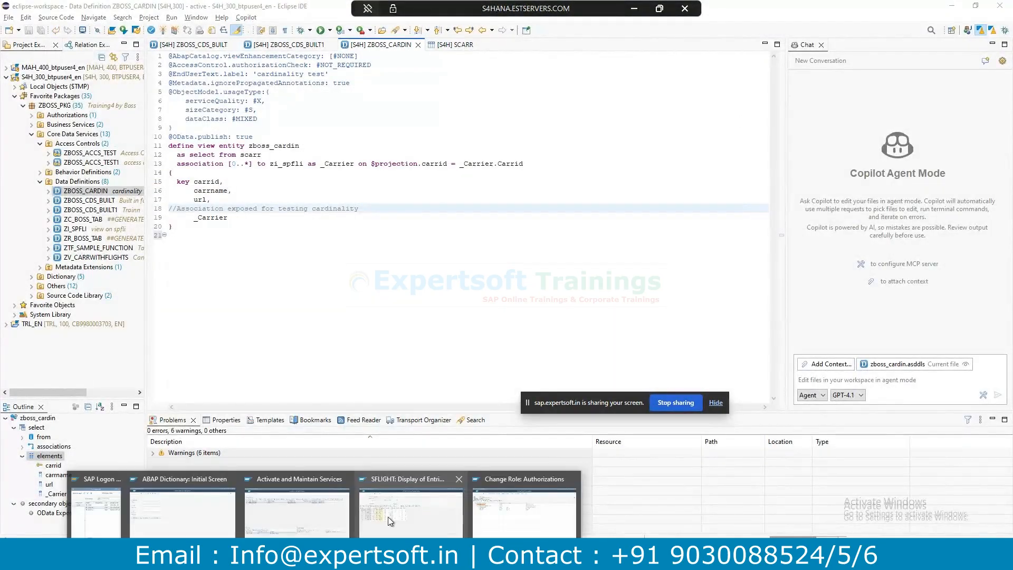
left_click(518, 512)
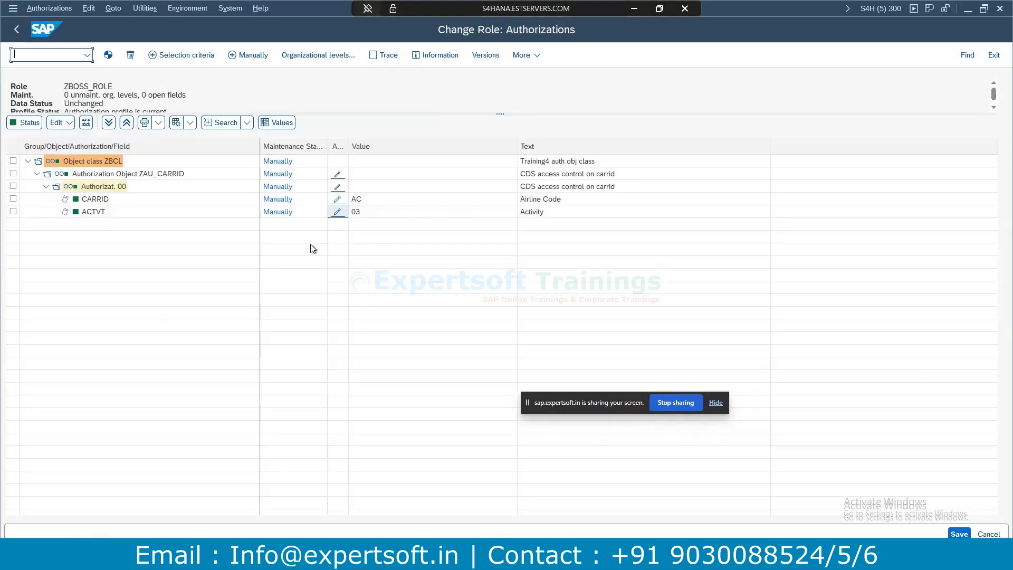
left_click(1000, 8)
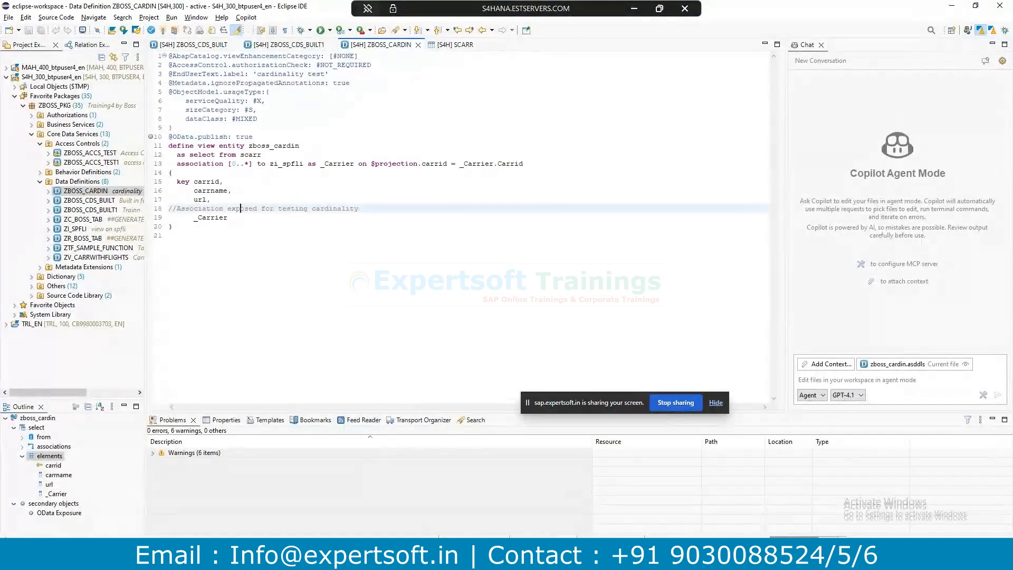
left_click(486, 497)
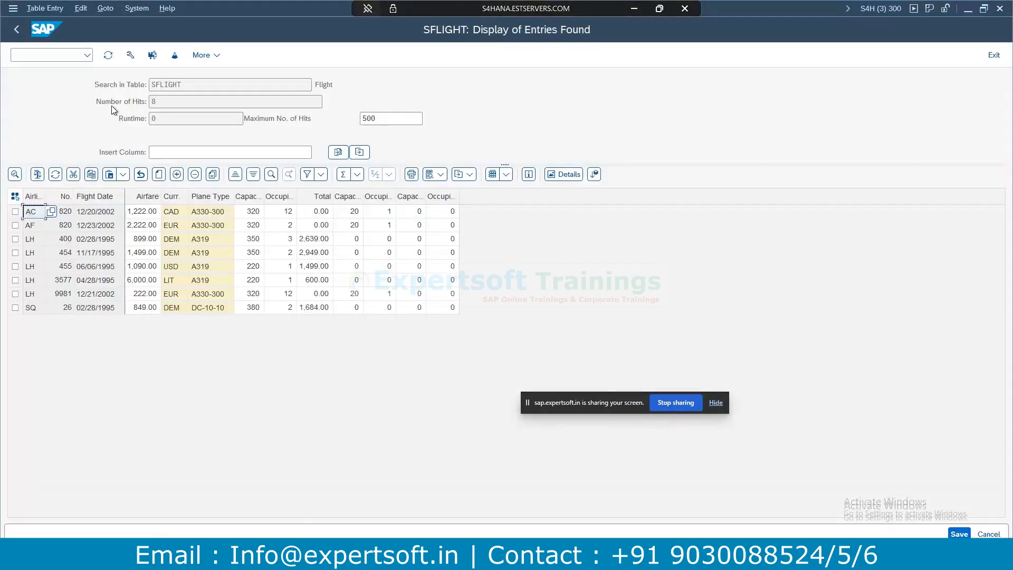
Launch service maintenance in a new session and open SAP Gateway Client for ZBOSS_CARDIN_CDS.
left_click(68, 55)
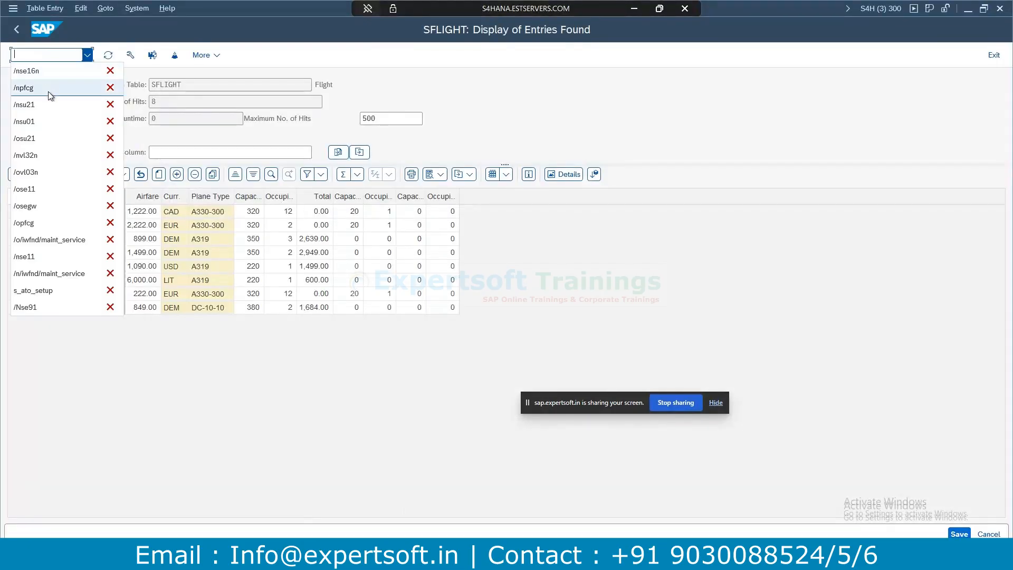
left_click(59, 242)
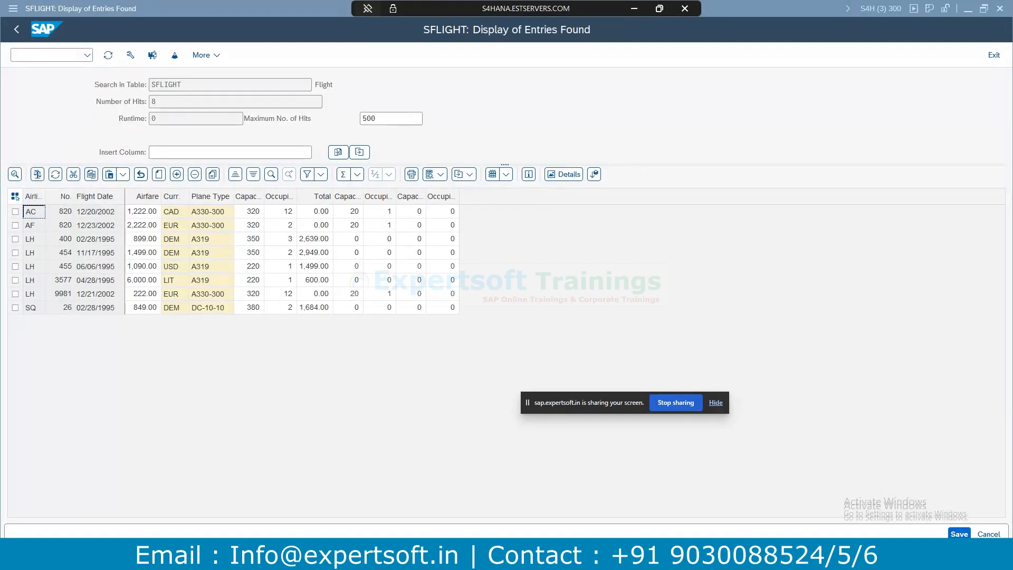
mouse_move(324, 560)
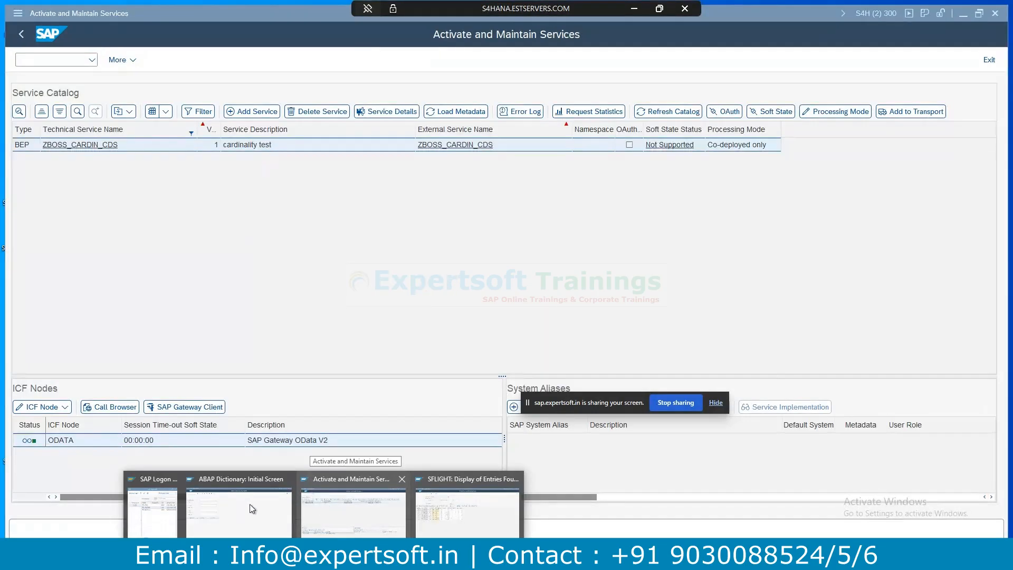
left_click(338, 506)
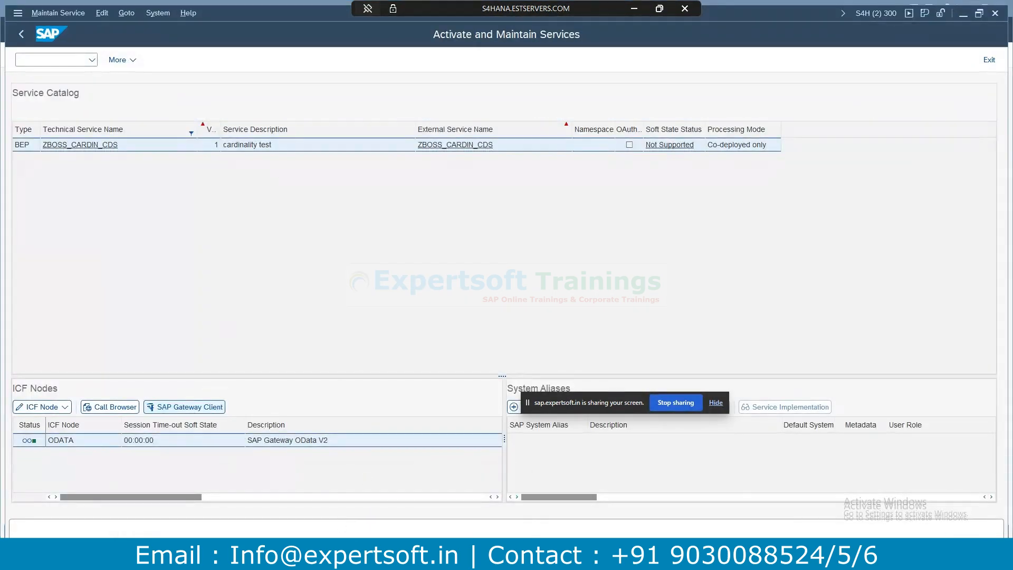
left_click(180, 407)
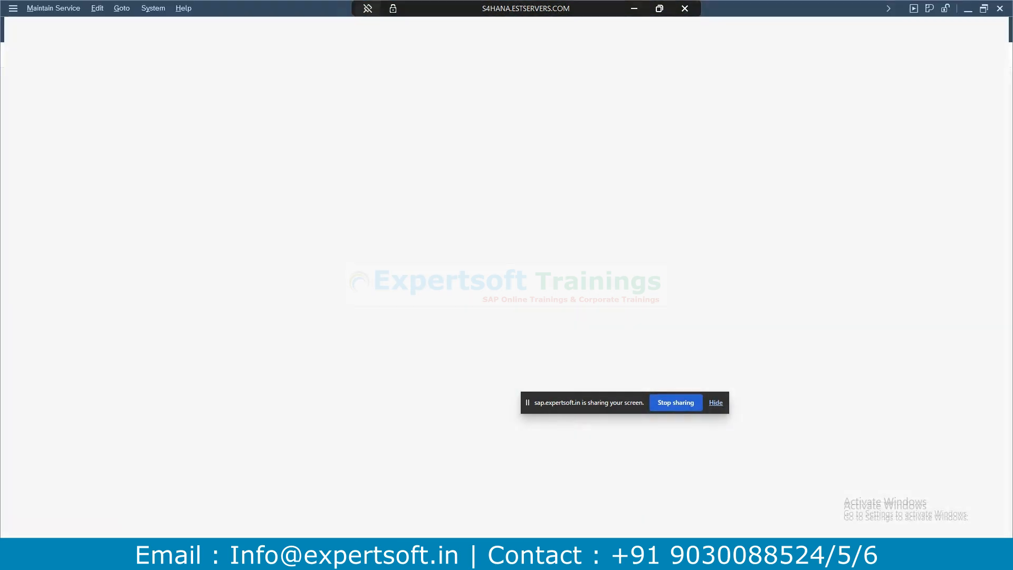
mouse_move(323, 559)
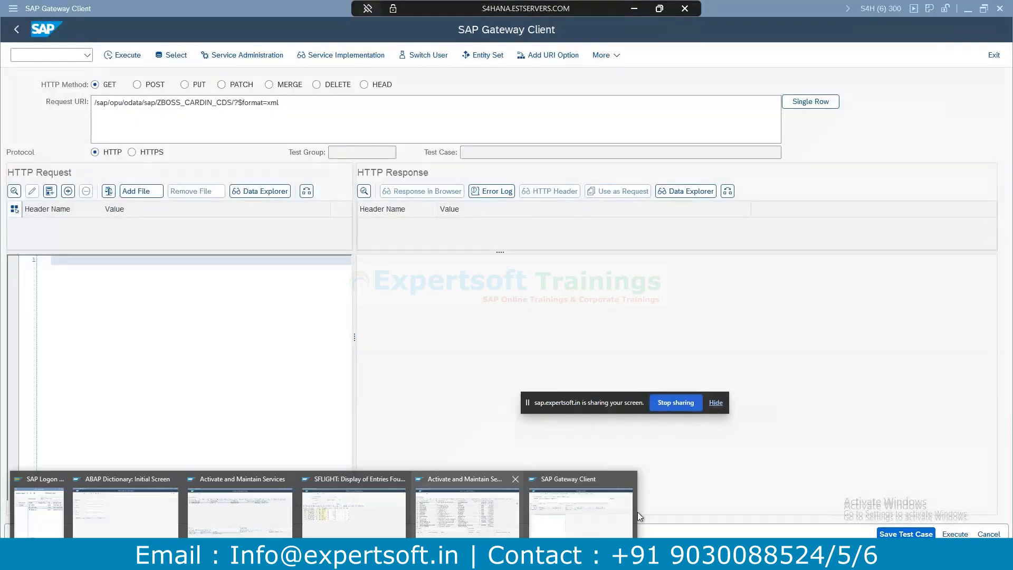
Close the spare SAP windows and run a GET on the zboss_cardin entity set.
left_click(515, 479)
left_click(458, 479)
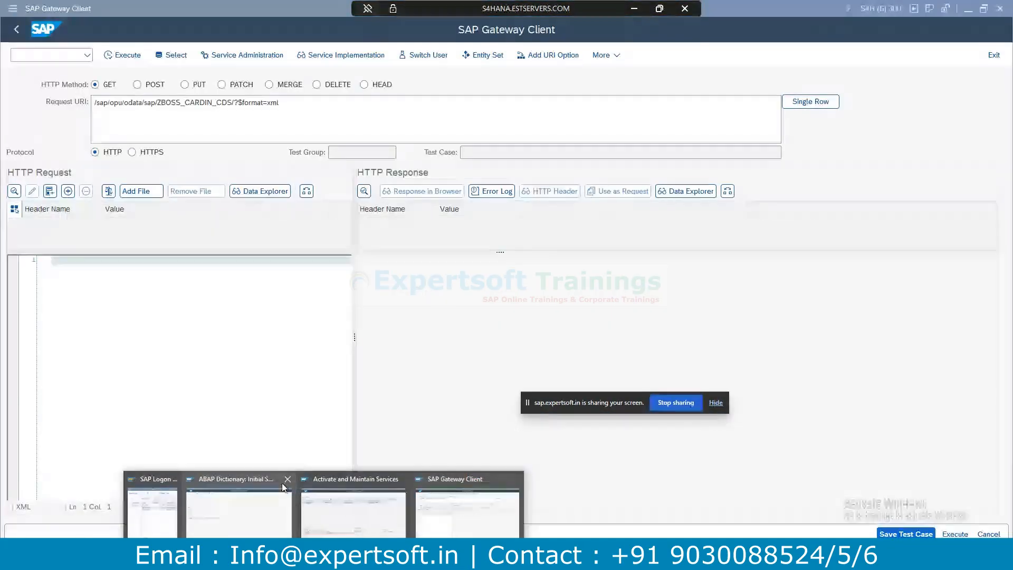
left_click(289, 479)
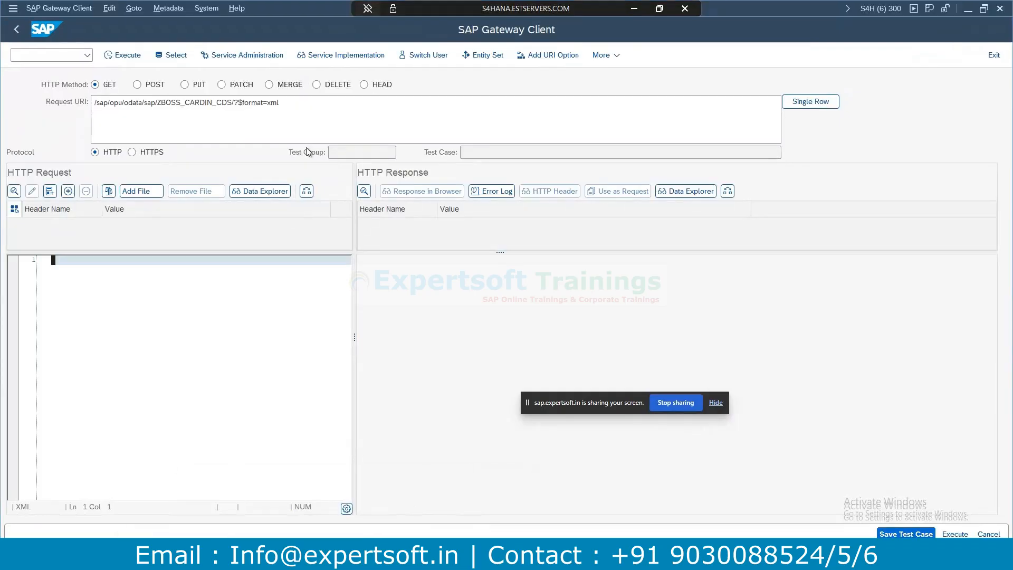
left_click(482, 56)
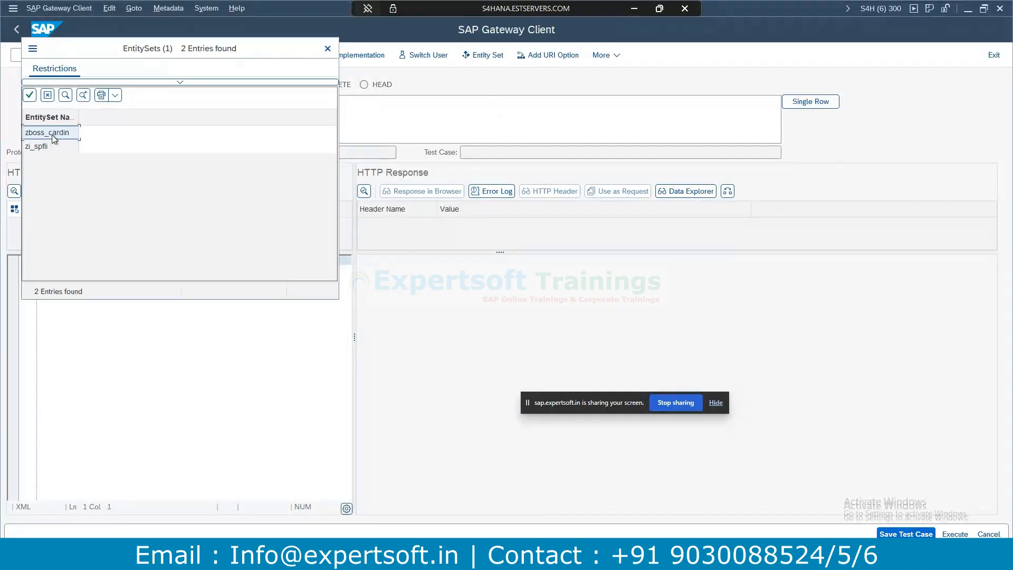
double_click(52, 135)
key("F8")
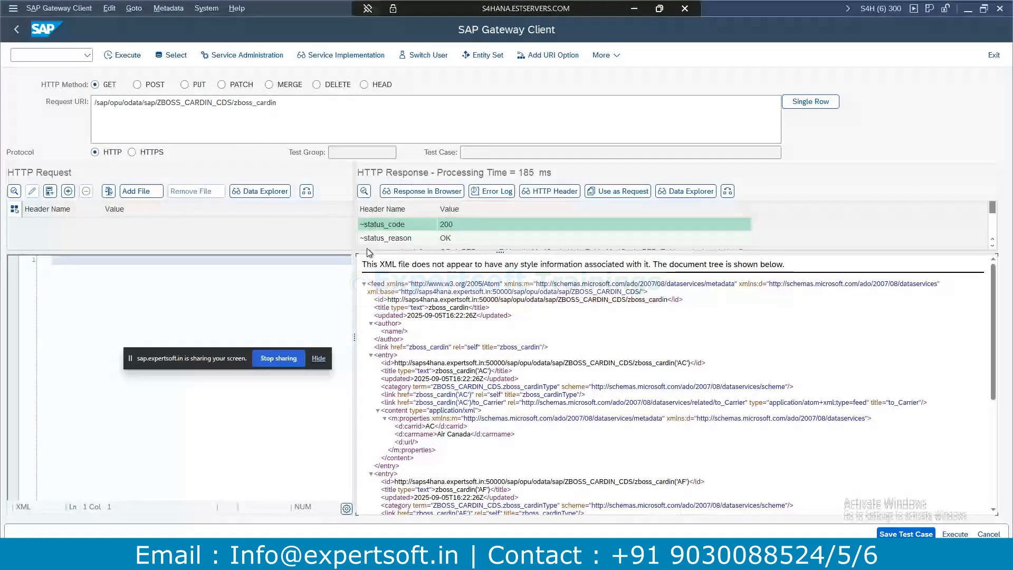
Request zboss_cardin with $format=json and review carriers AC through LH in the response.
left_click(561, 58)
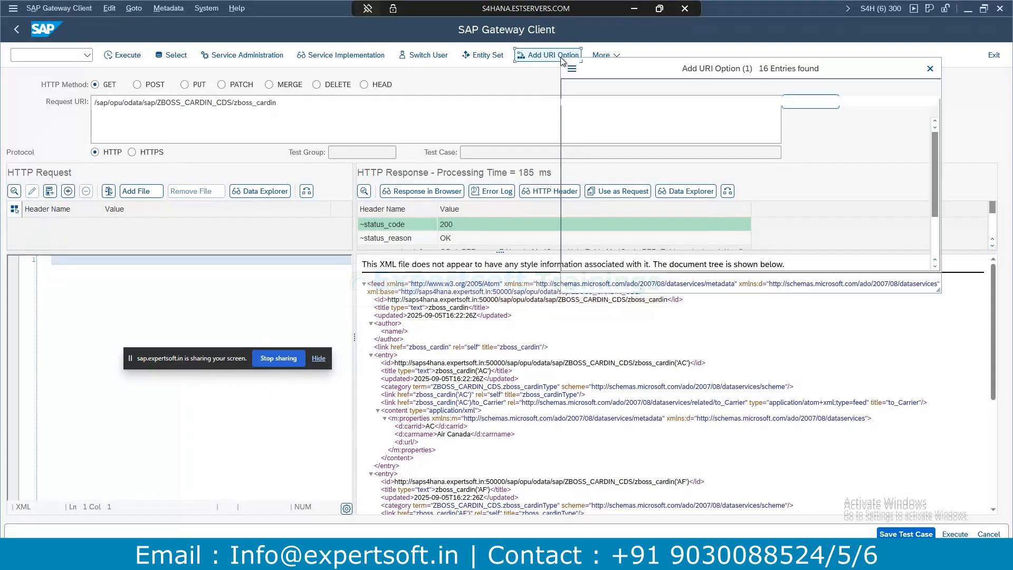
double_click(586, 180)
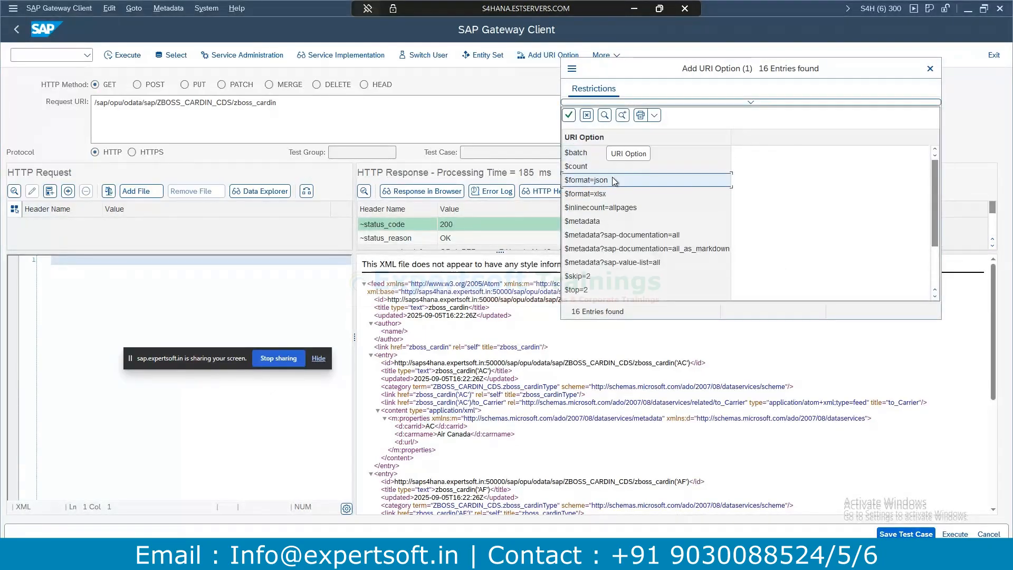
left_click(122, 56)
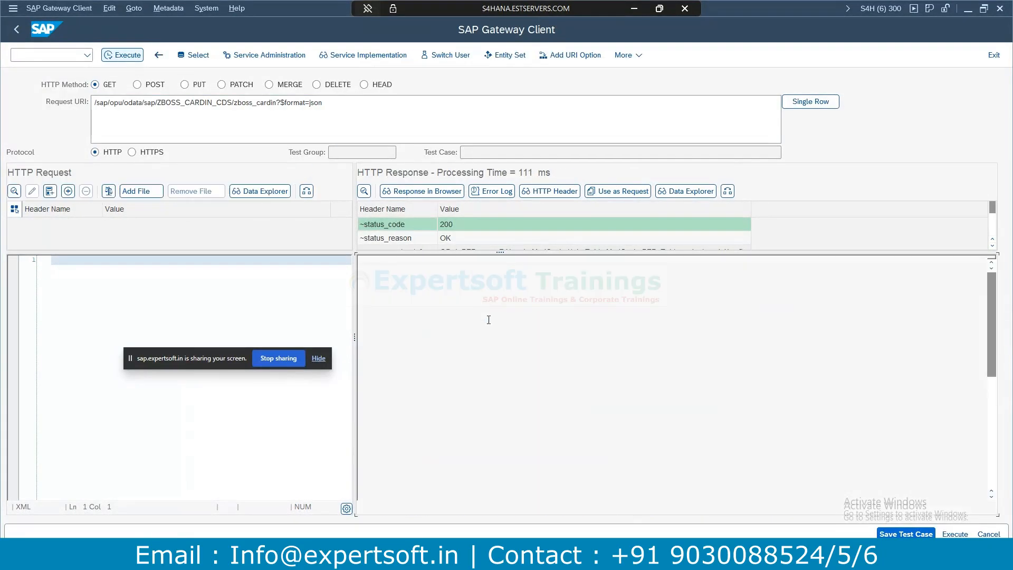
left_click_drag(494, 343, 441, 336)
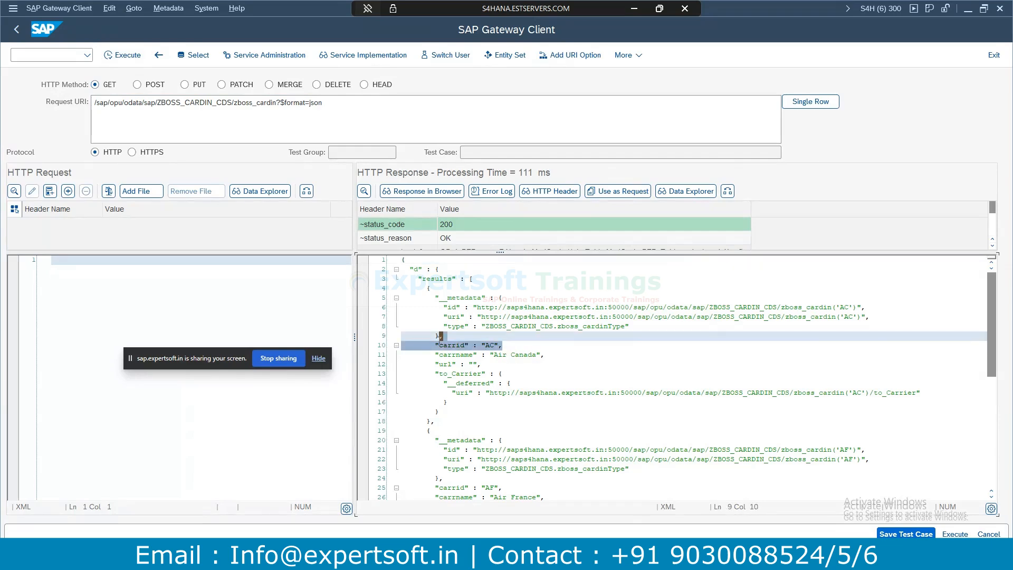
scroll(521, 411, "down", 3)
left_click_drag(502, 402, 422, 402)
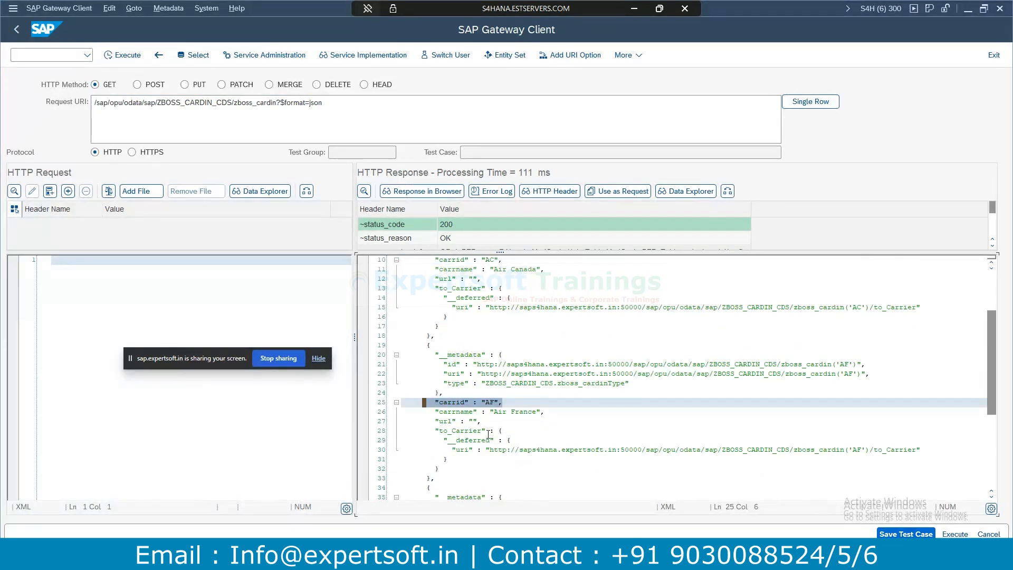
scroll(489, 434, "down", 5)
scroll(510, 364, "down", 2)
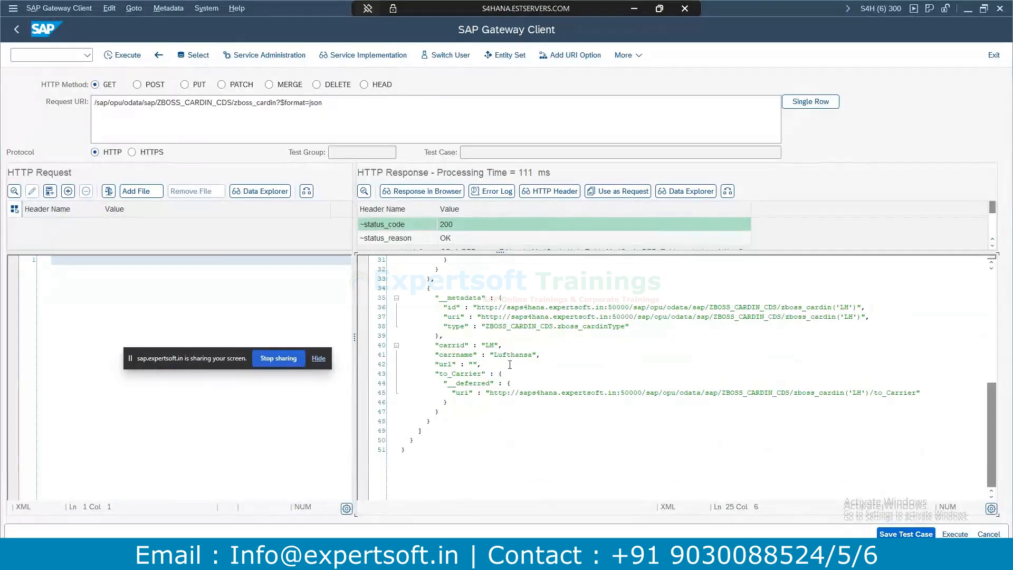
left_click_drag(510, 338, 441, 345)
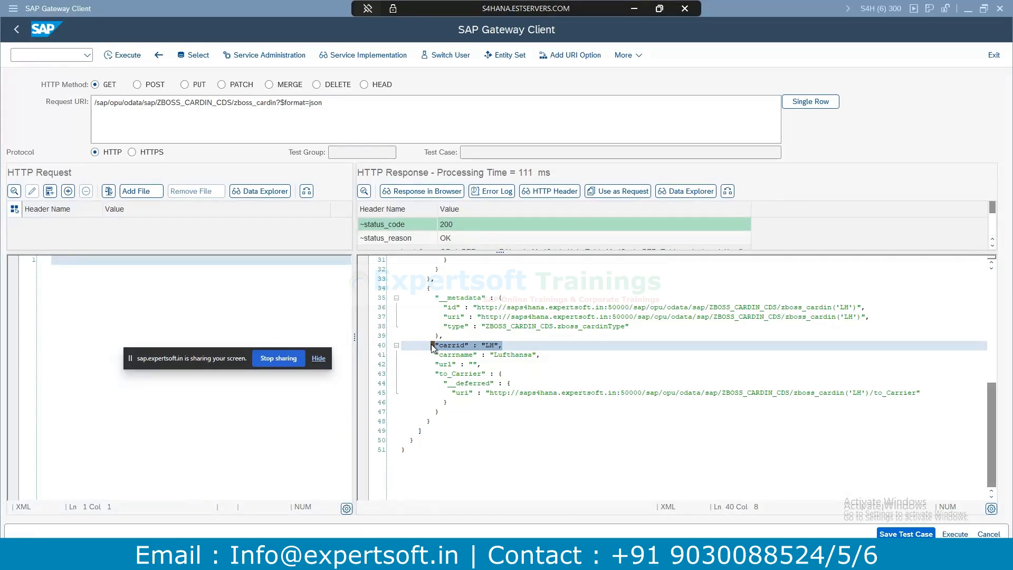
In Eclipse, check the association target zi_spfli, then return to the Gateway Client.
key("alt+Tab")
key("alt+Tab")
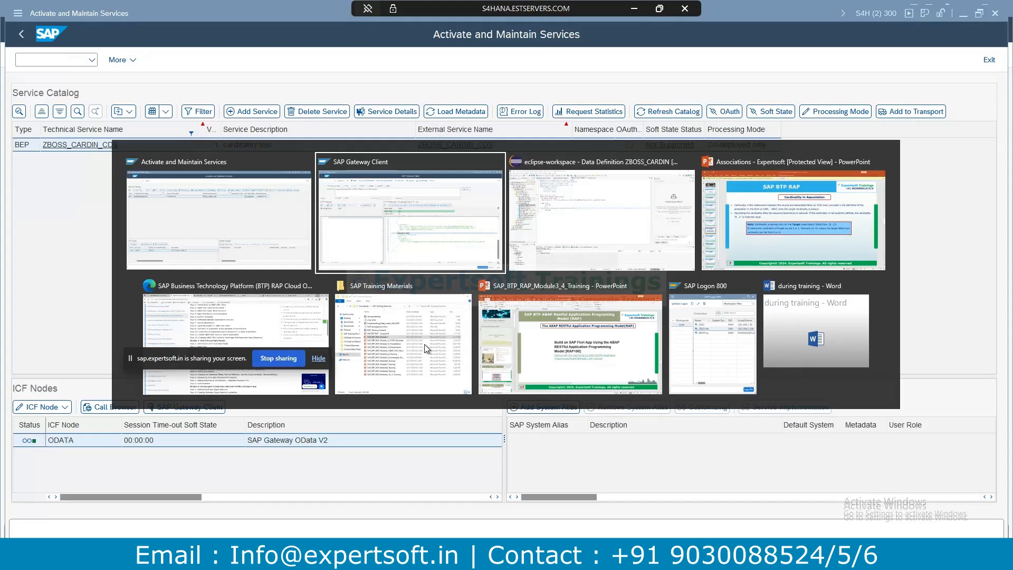
key("alt+Tab")
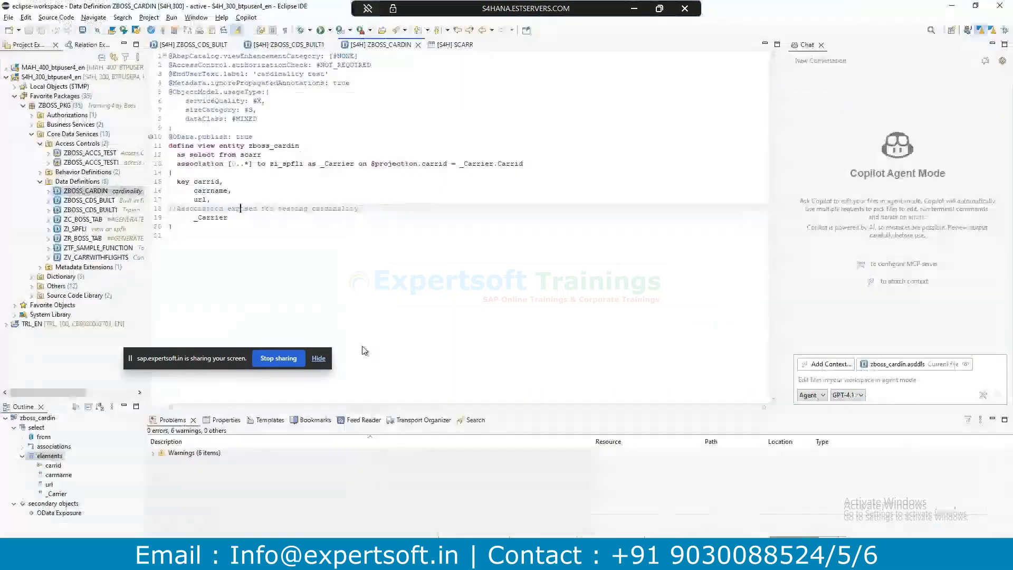
left_click(263, 166)
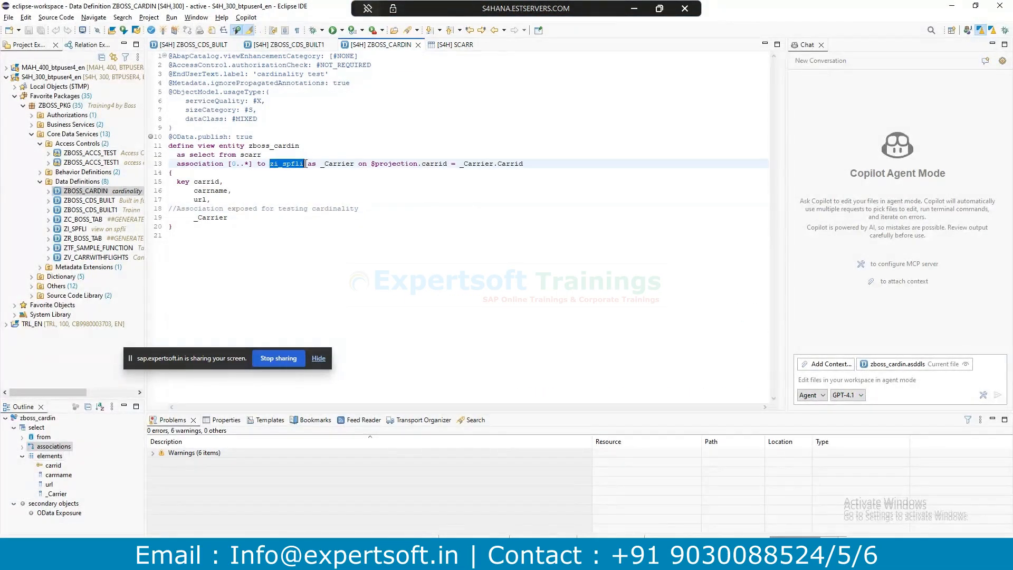
left_click(376, 202)
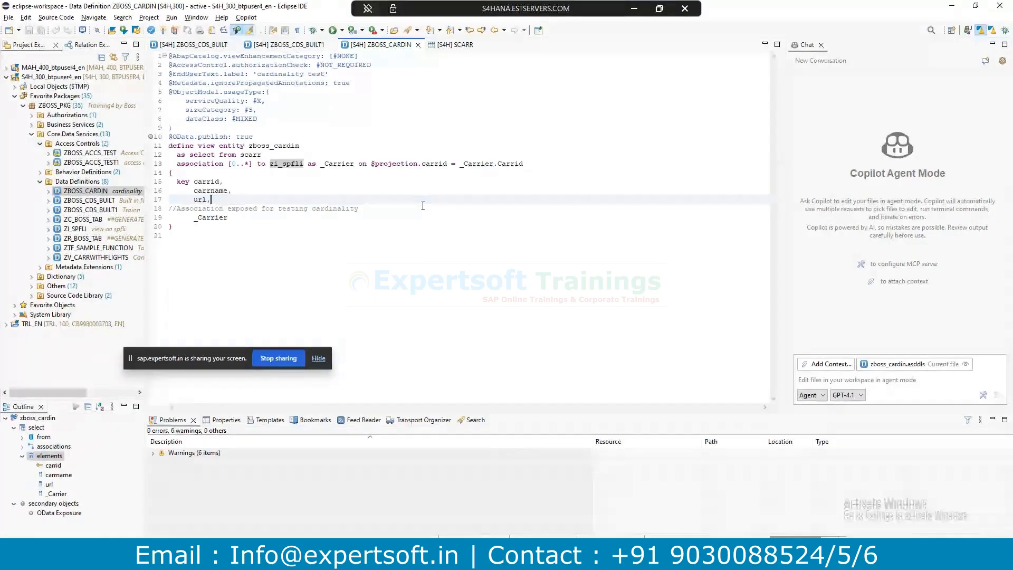
double_click(271, 165)
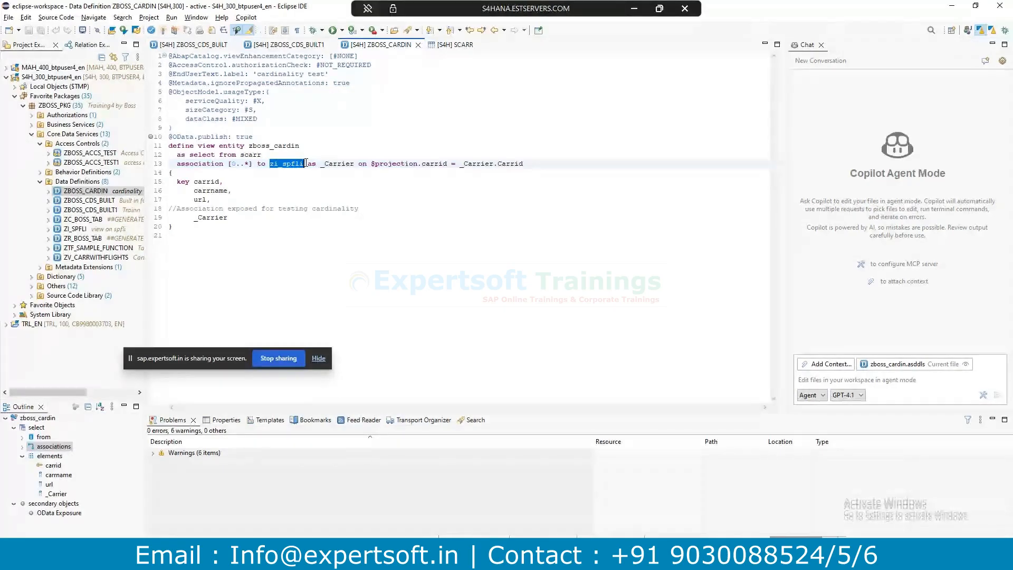
key("alt+Tab")
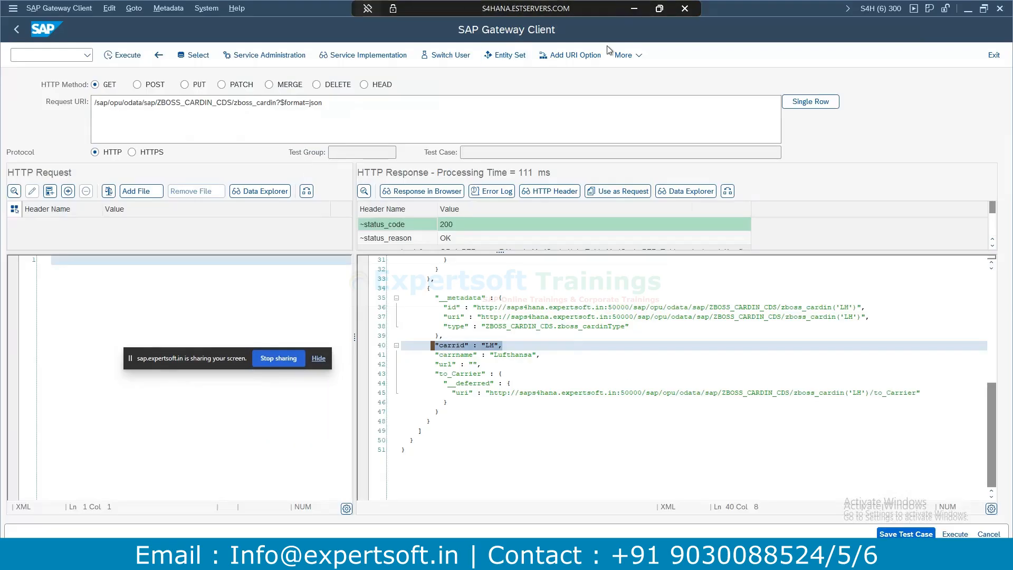
Fetch the ZBOSS_CARDIN_CDS $metadata and scroll through the XML.
left_click(580, 57)
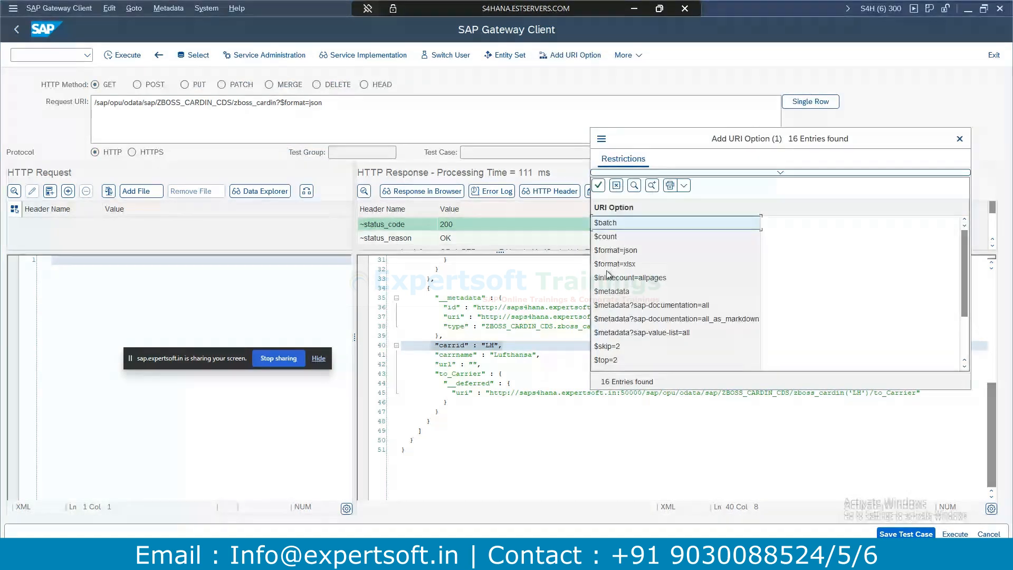
double_click(602, 293)
left_click(122, 56)
scroll(488, 381, "down", 10)
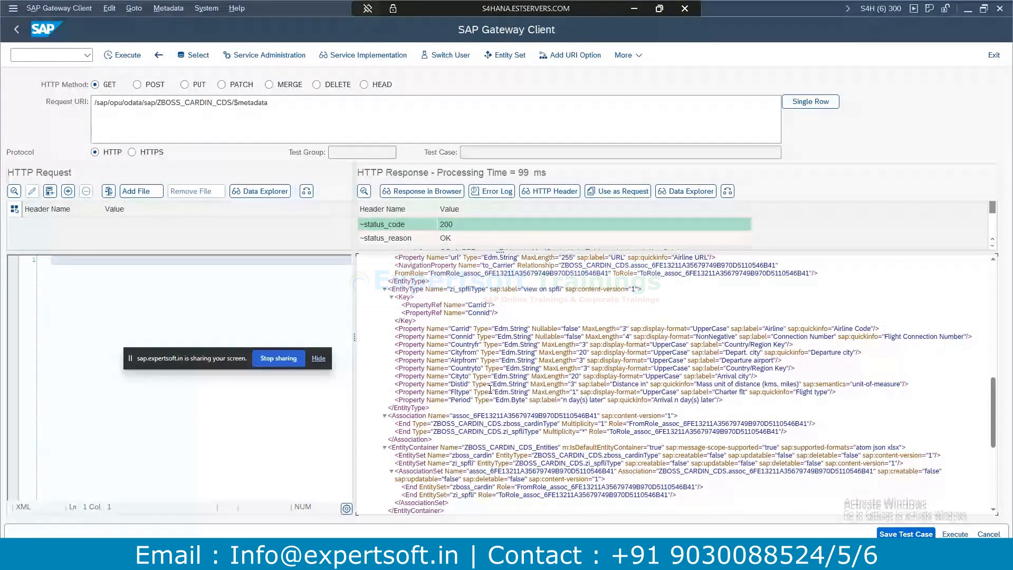
scroll(490, 388, "down", 2)
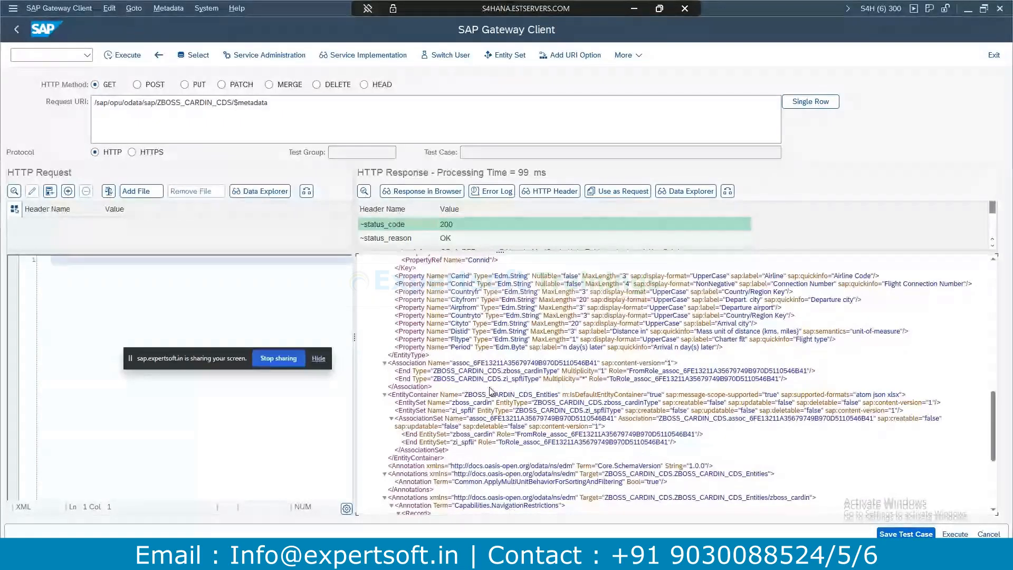
scroll(490, 391, "down", 4)
scroll(490, 391, "up", 6)
scroll(459, 293, "up", 2)
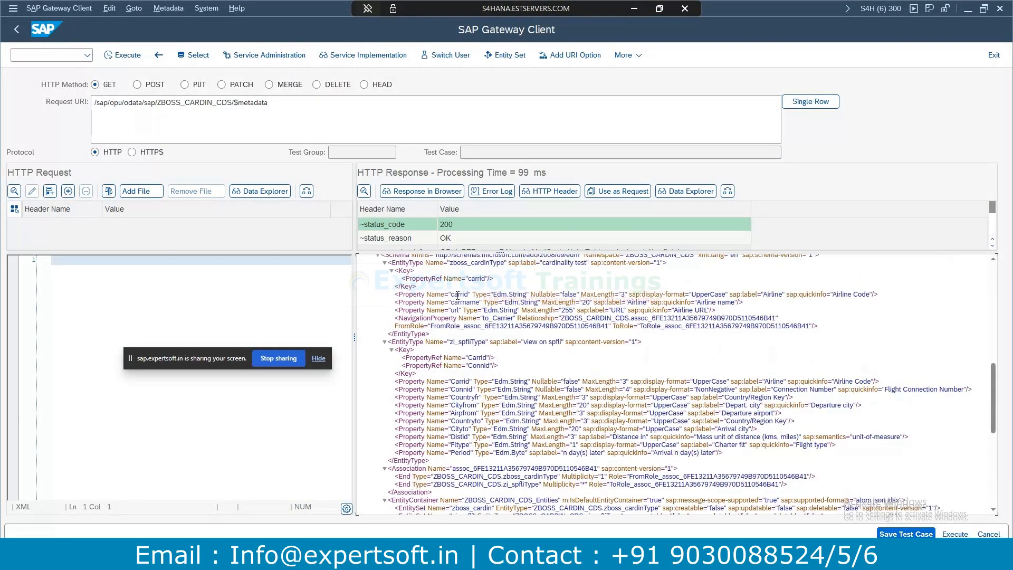
scroll(461, 291, "up", 4)
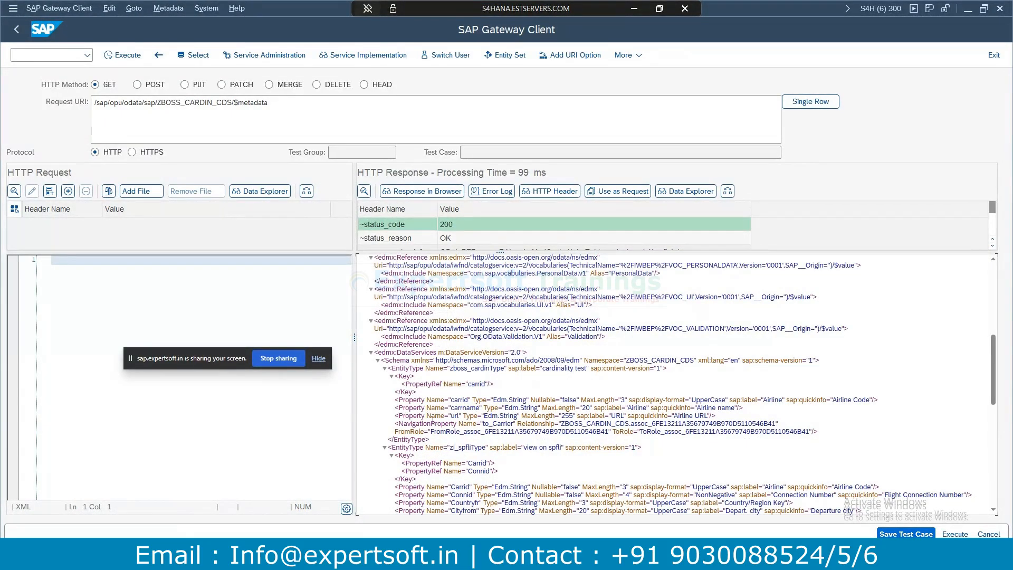
Highlight the to_Carrier NavigationProperty, comparing it with the Eclipse definition.
left_click_drag(394, 424, 458, 424)
mouse_move(481, 424)
left_mouse_down()
mouse_move(512, 425)
mouse_move(484, 425)
left_mouse_up()
left_click(512, 426)
key("alt+Tab")
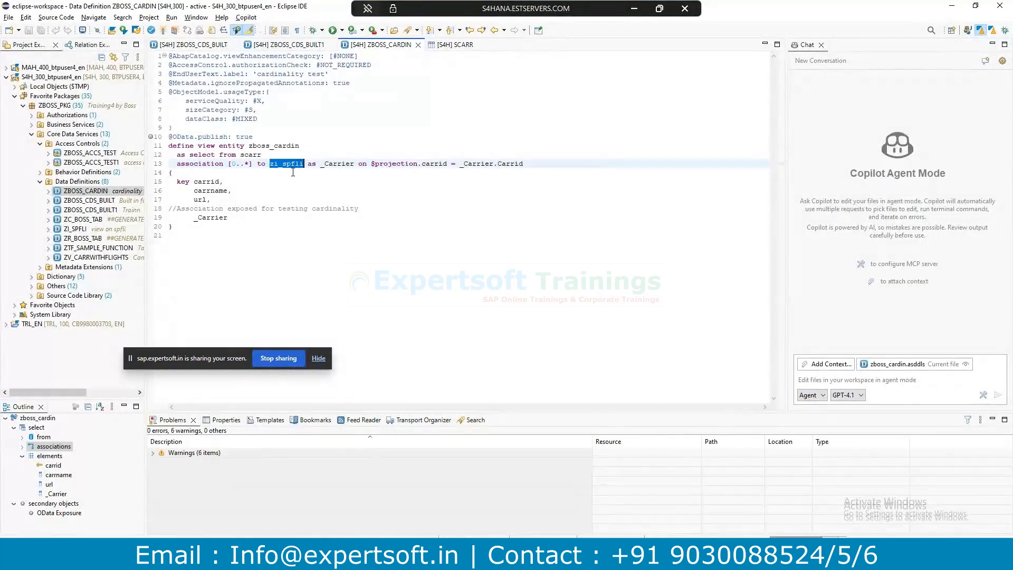
key("alt+Tab")
key("alt+Tab")
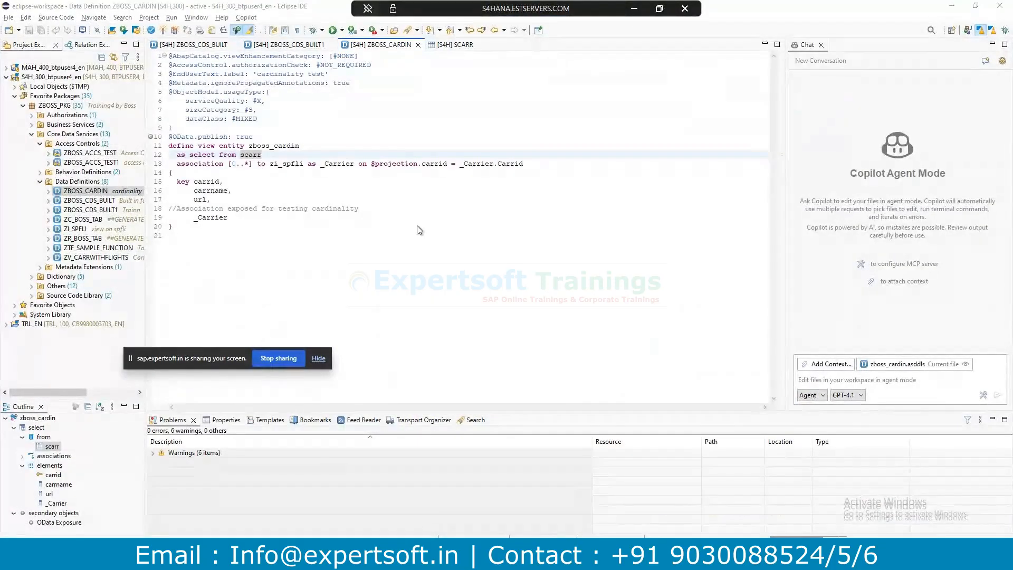
key("alt+Tab")
left_click(508, 448)
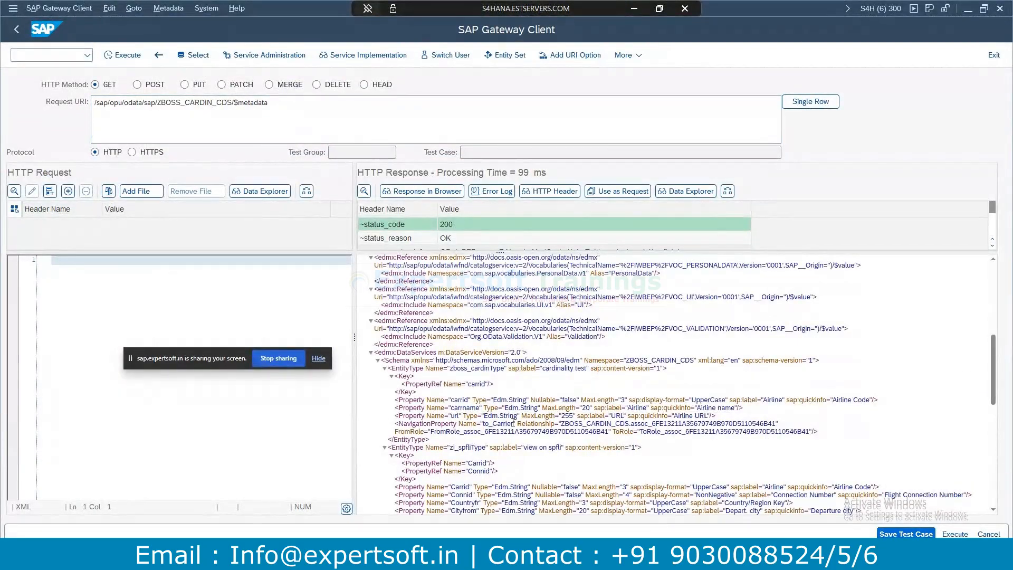
left_click_drag(513, 422, 485, 424)
Build the request URI zboss_cardin(LH) and execute it.
left_click(234, 101)
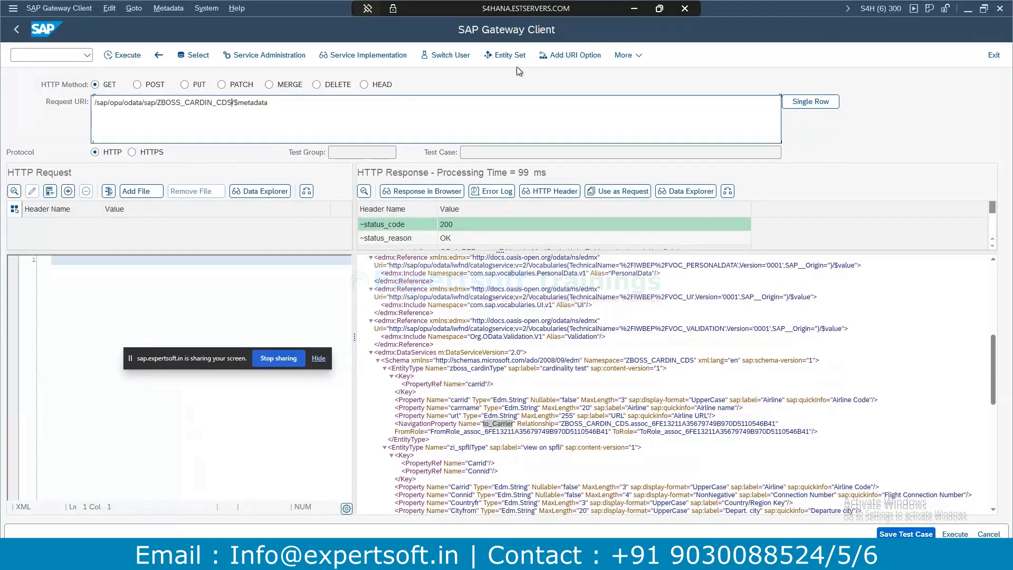
left_click(505, 55)
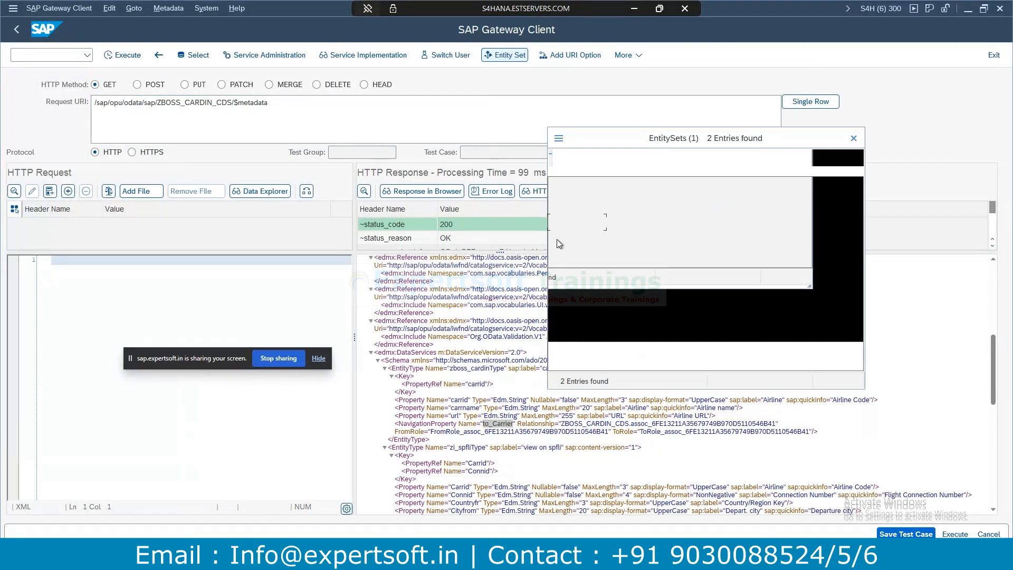
double_click(572, 219)
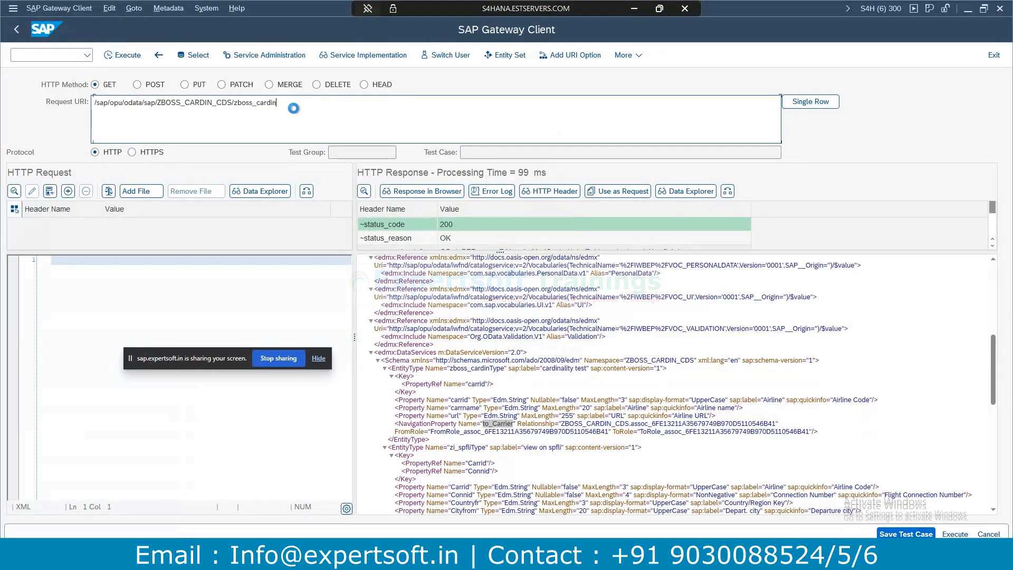
type("(")
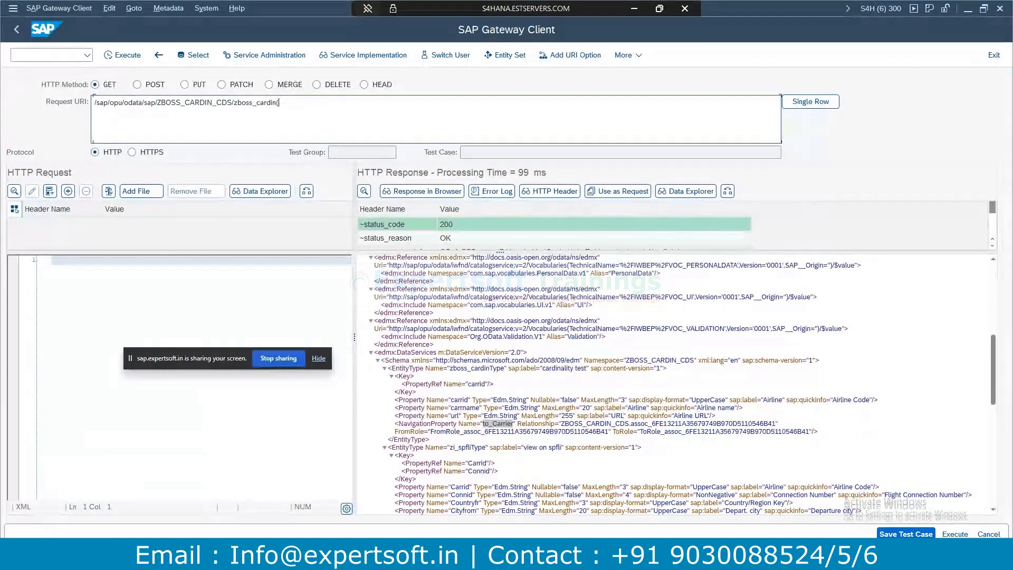
key("Caps_Lock")
type("LH")
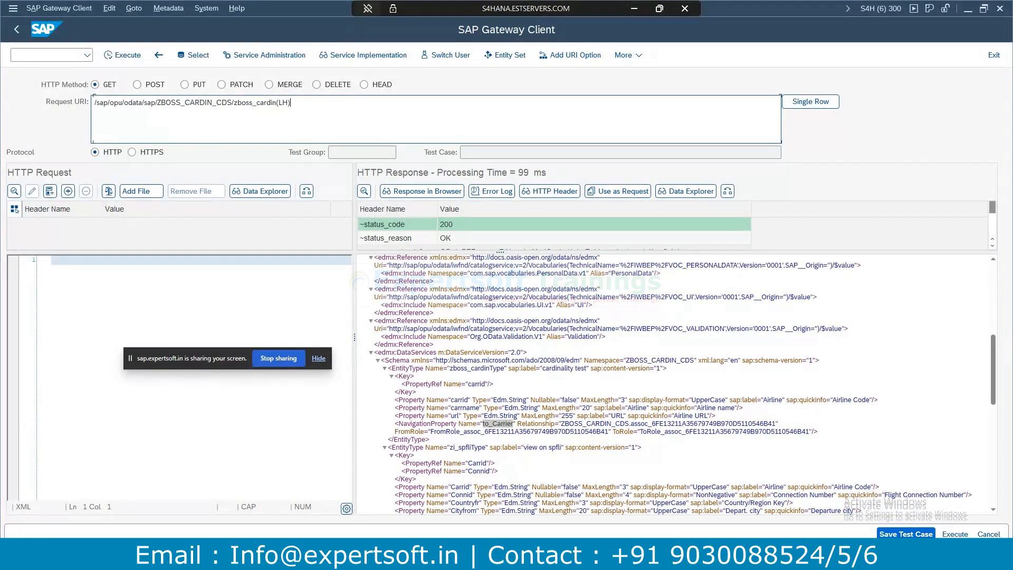
type(")/")
type("to_Carrier")
left_click_drag(327, 102, 294, 102)
key("BackSpace")
left_click(131, 53)
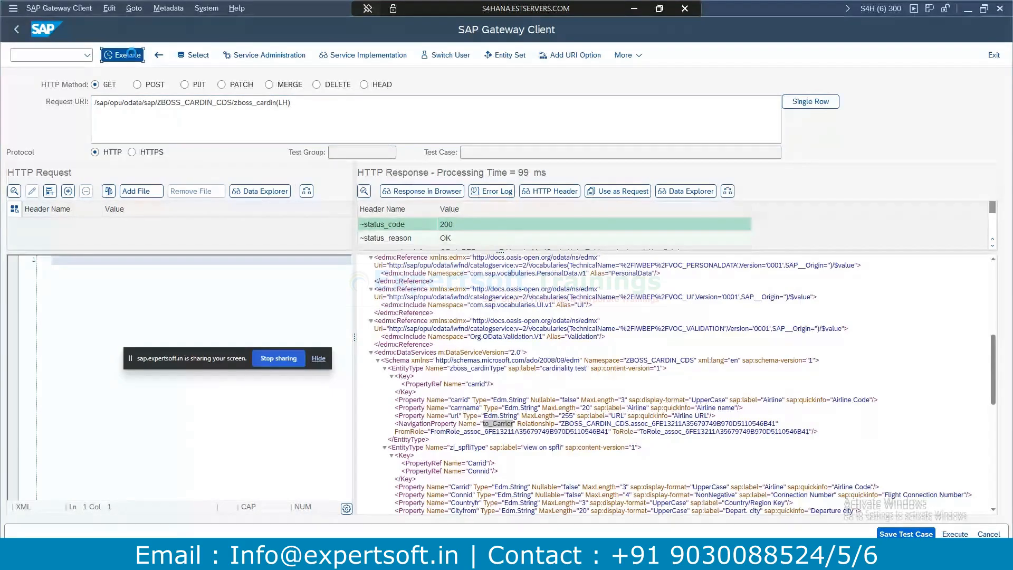
Correct the key quoting to ('LH'), rerun, and confirm the Lufthansa entry.
left_click(279, 102)
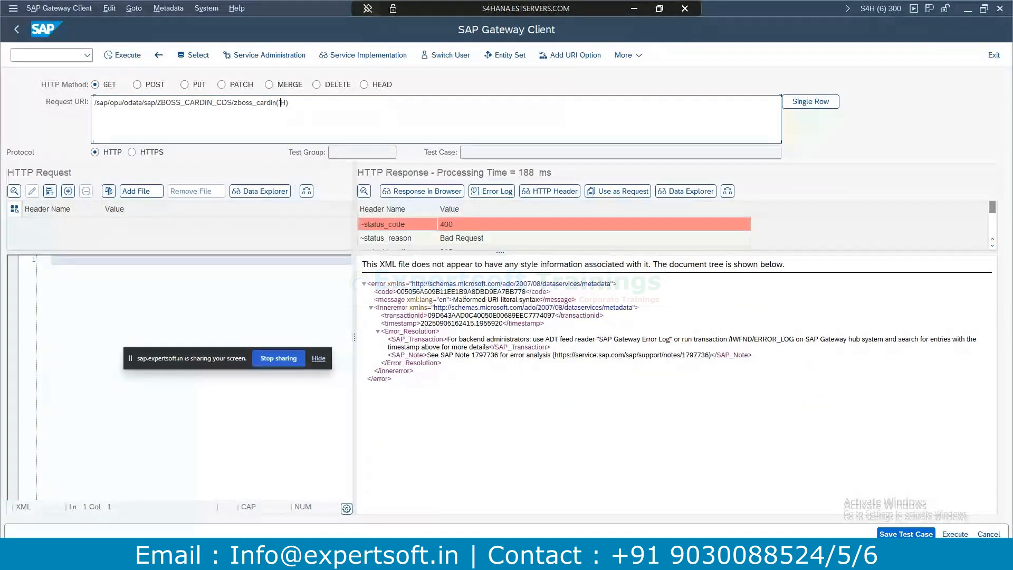
type("'")
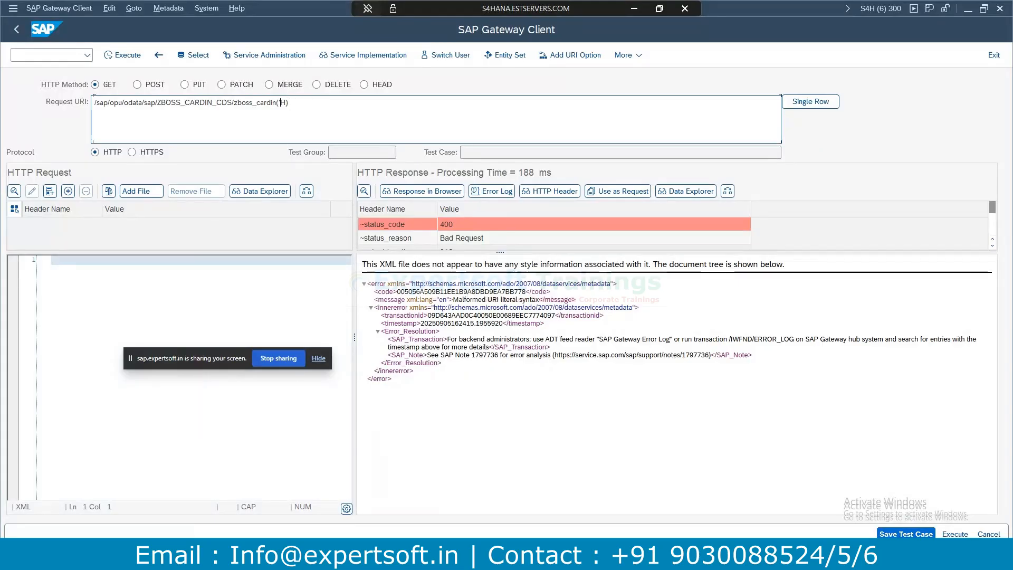
left_click(290, 103)
key("BackSpace")
left_click(123, 55)
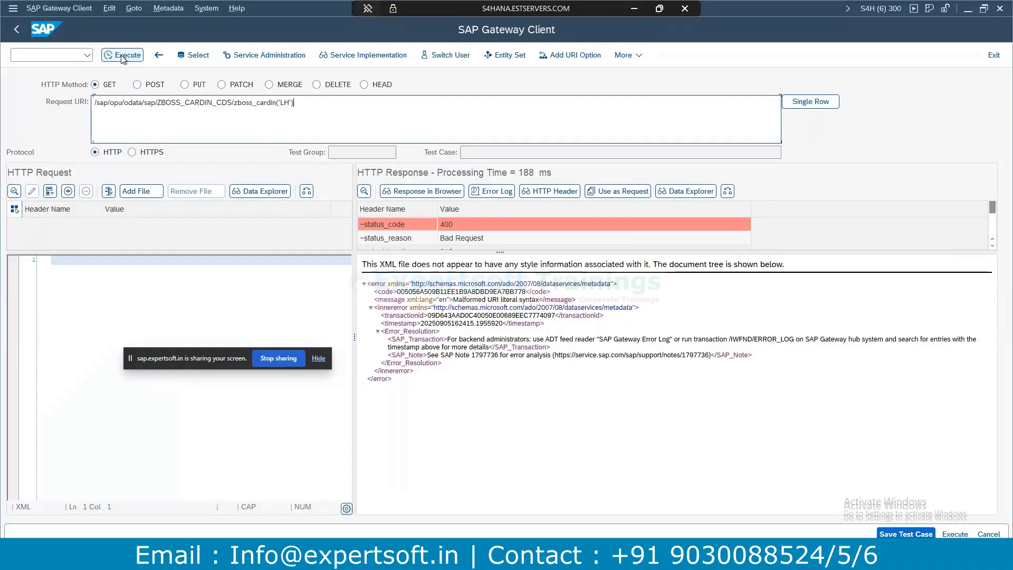
left_click_drag(420, 363, 460, 371)
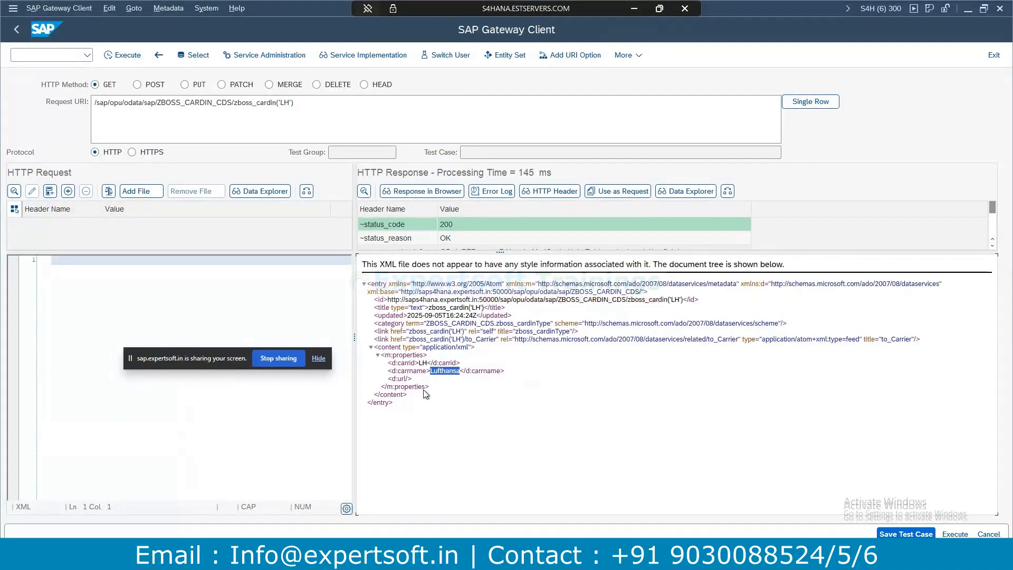
left_click(452, 371)
left_click(329, 130)
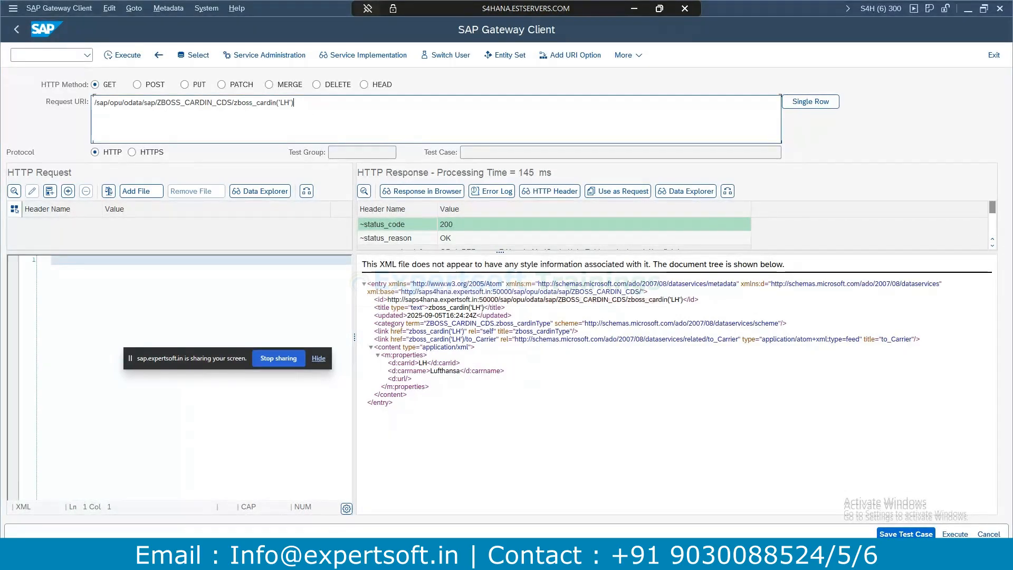
Open a Data Preview of ZBOSS_CARDIN and mark the zboss_cardin entity set in the Gateway Client URI.
key("alt+Tab")
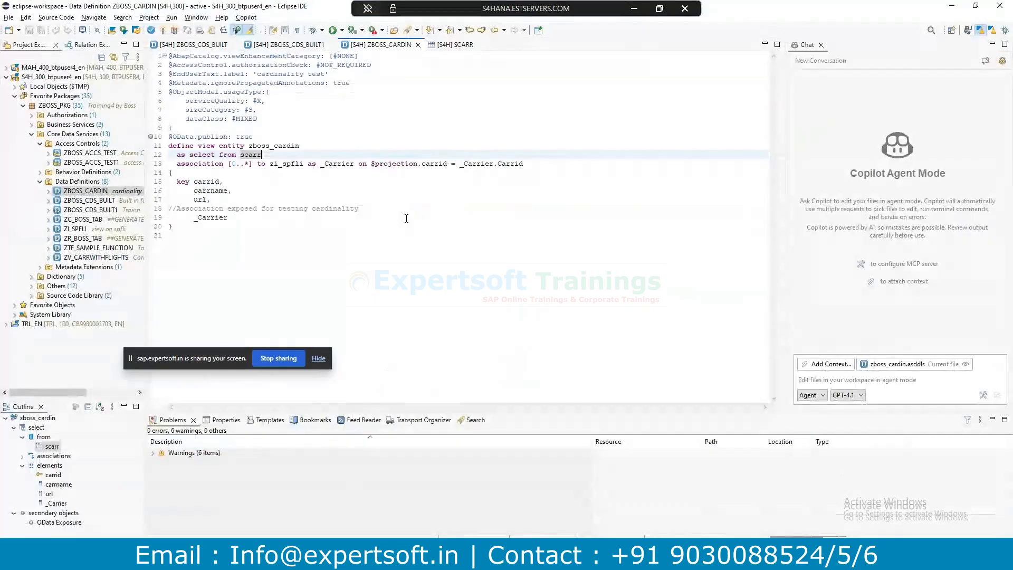
left_click(400, 222)
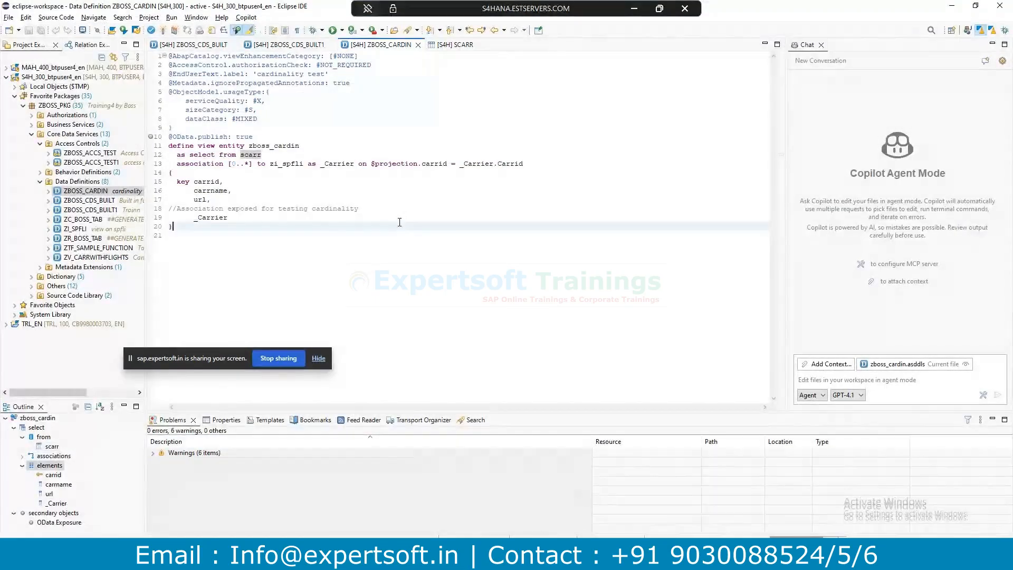
key("F8")
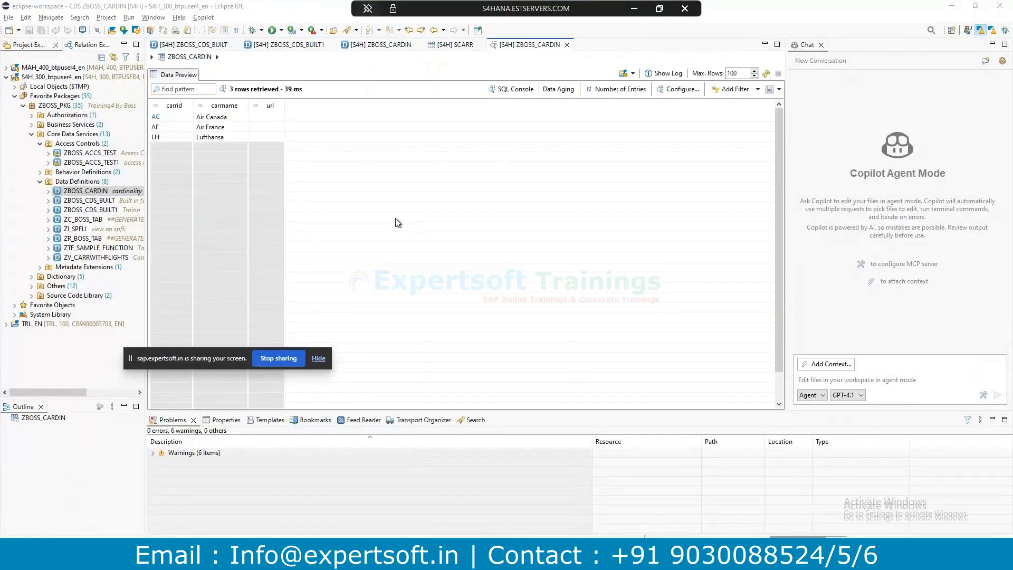
key("alt+Tab")
left_click_drag(234, 103, 276, 103)
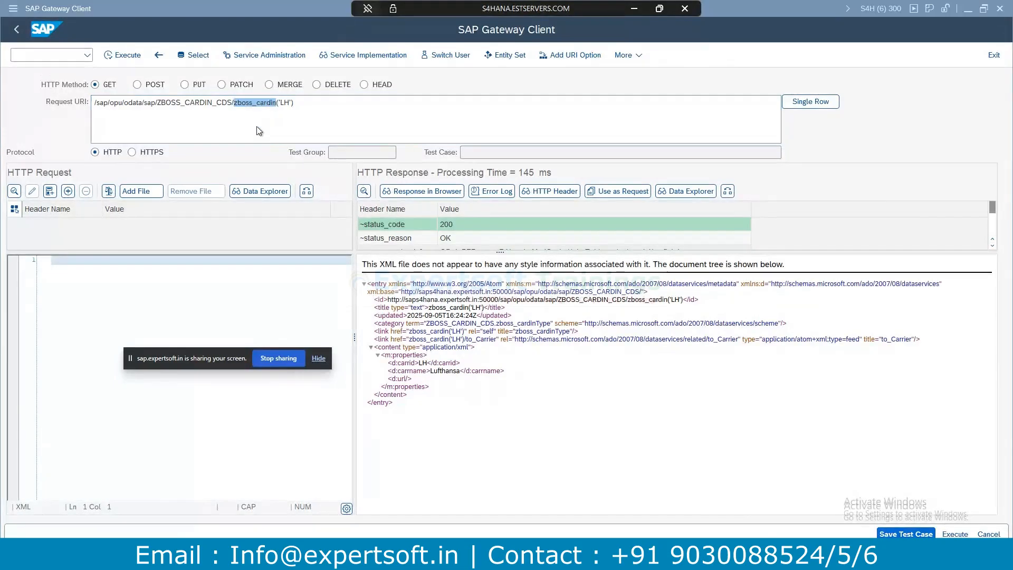
key("alt+Tab")
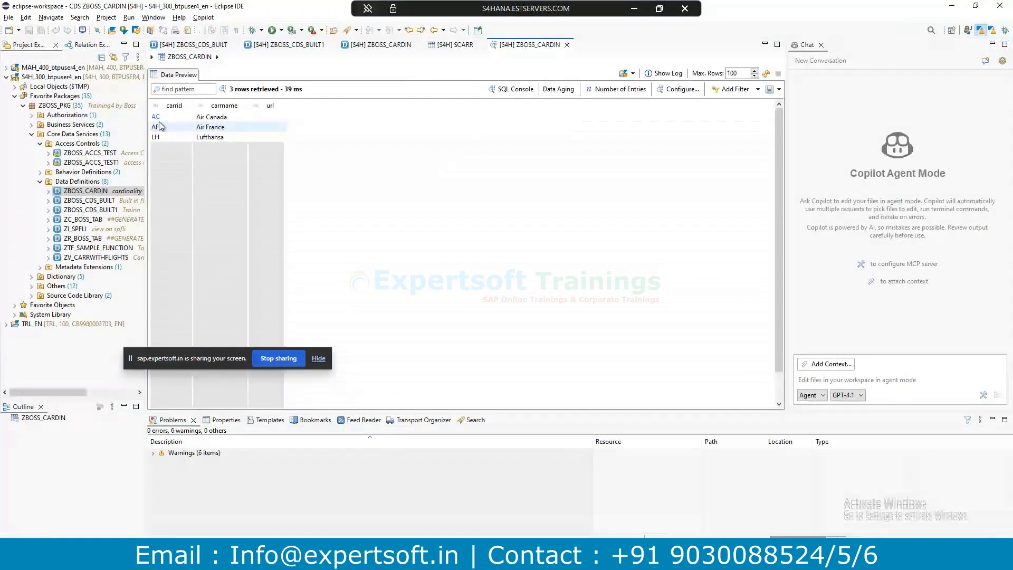
Follow the _Carrier association from carrier LH to zi_spfli, retrieving 12 flight rows.
right_click(158, 139)
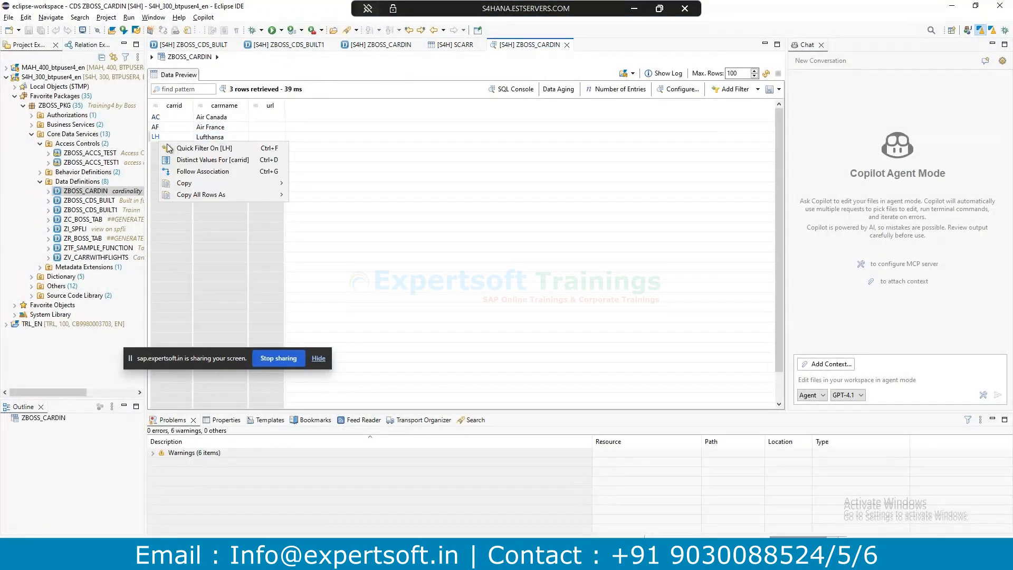
left_click(204, 171)
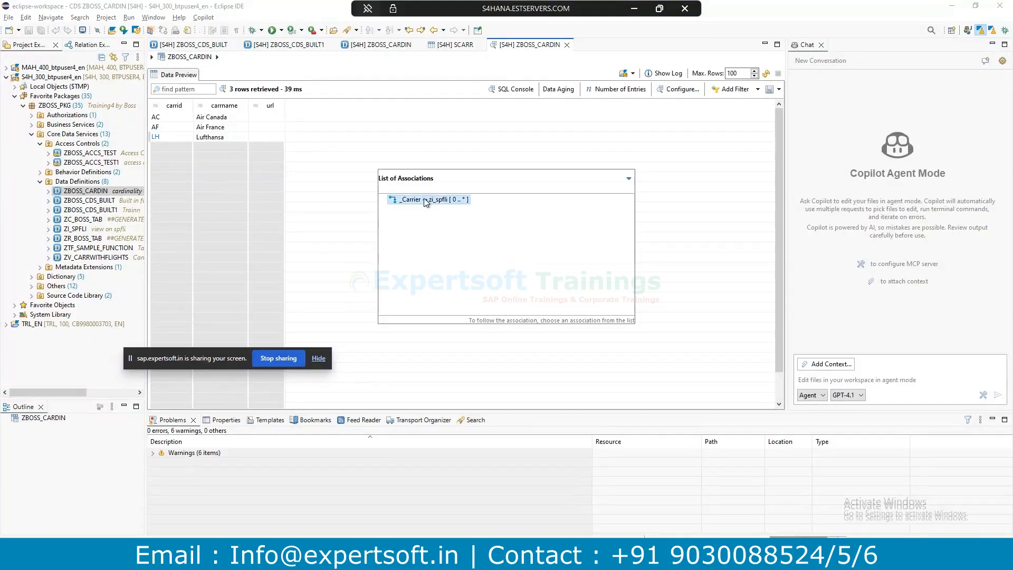
left_click(420, 198)
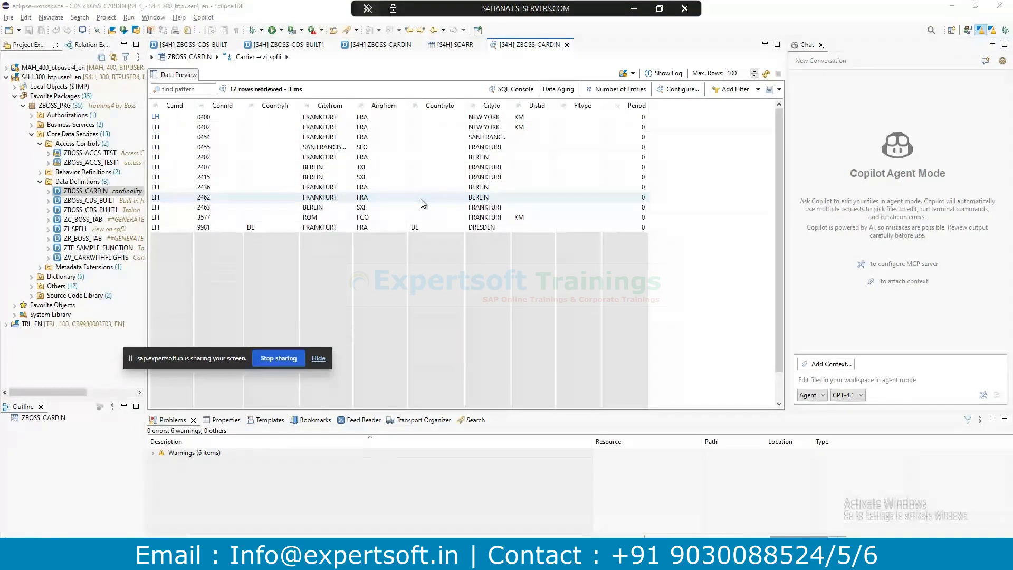
Close the SCARR table definition tab, leaving the 12-row _Carrier flight preview open.
key("alt+Tab")
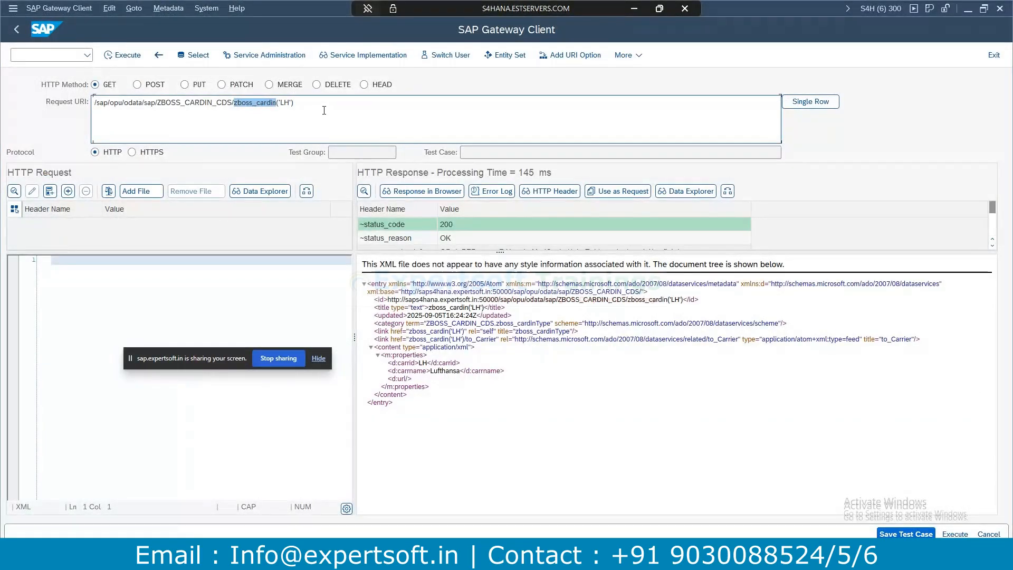
left_click(321, 101)
key("alt+Tab")
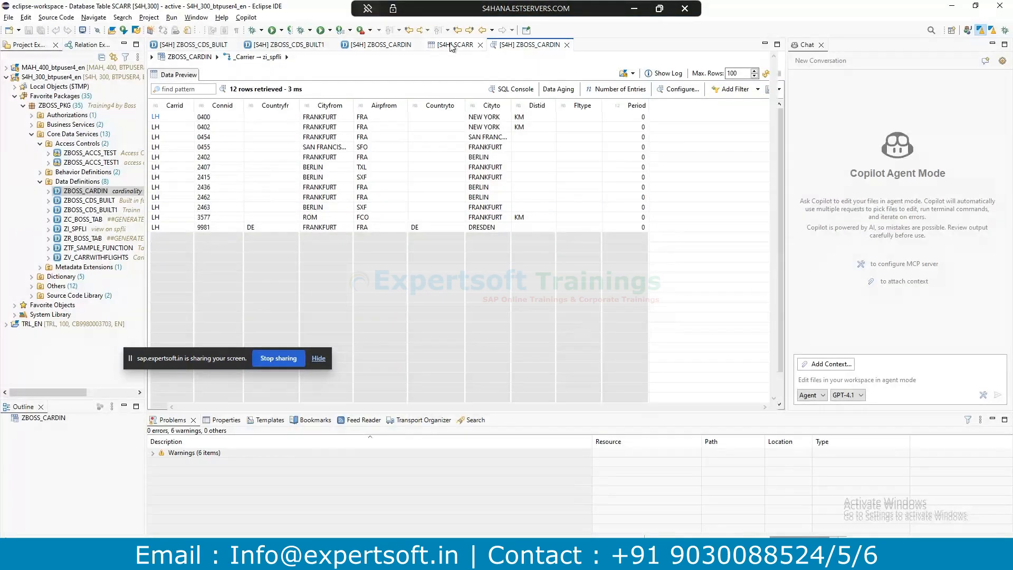
left_click(451, 45)
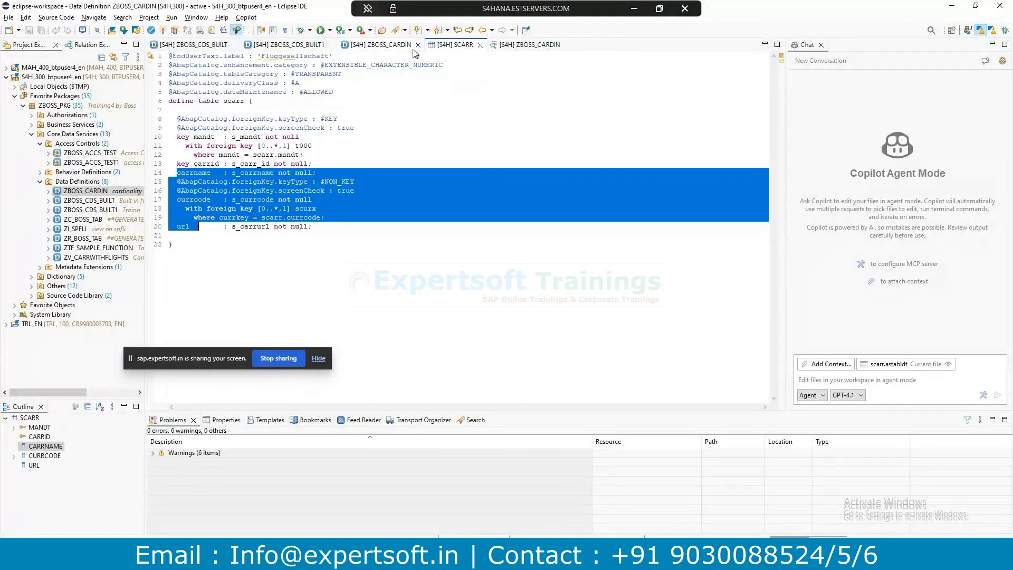
left_click(480, 46)
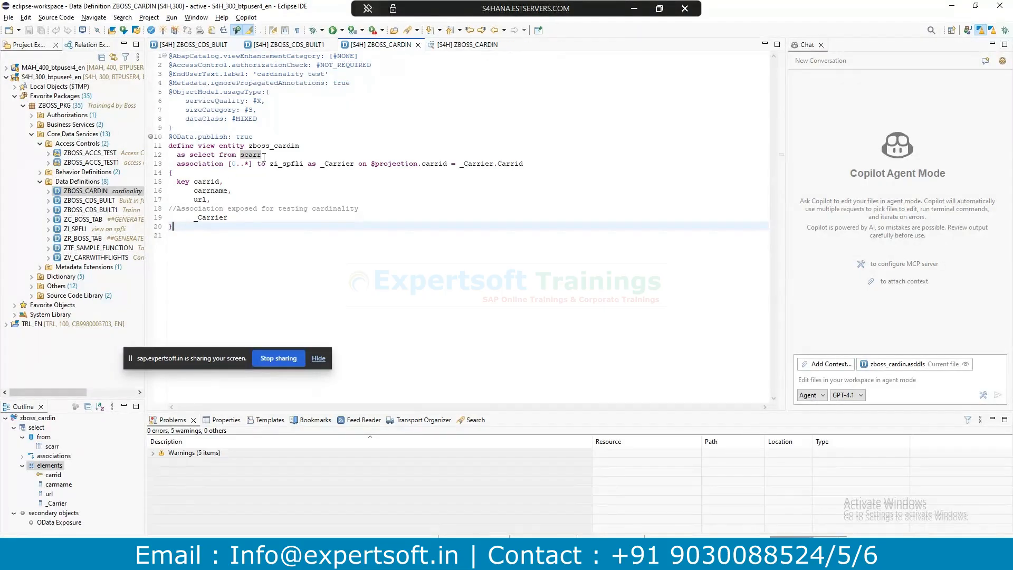
left_click(468, 45)
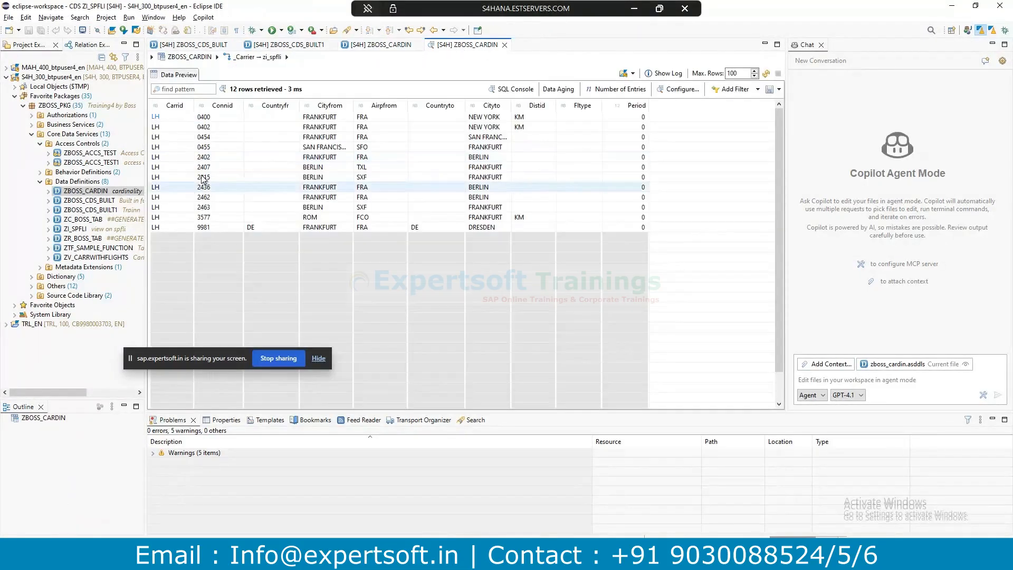
left_click(396, 44)
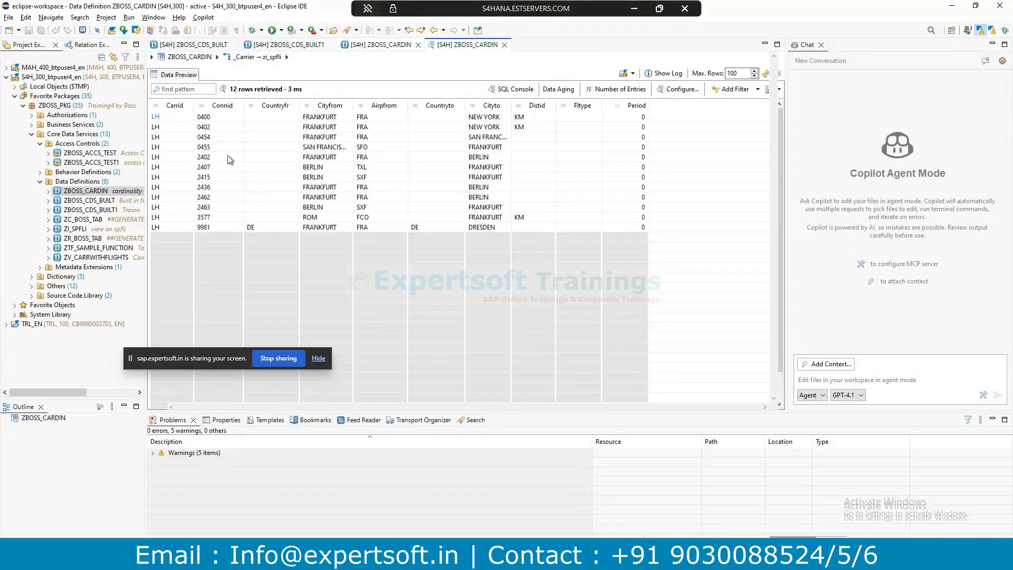
left_click(471, 44)
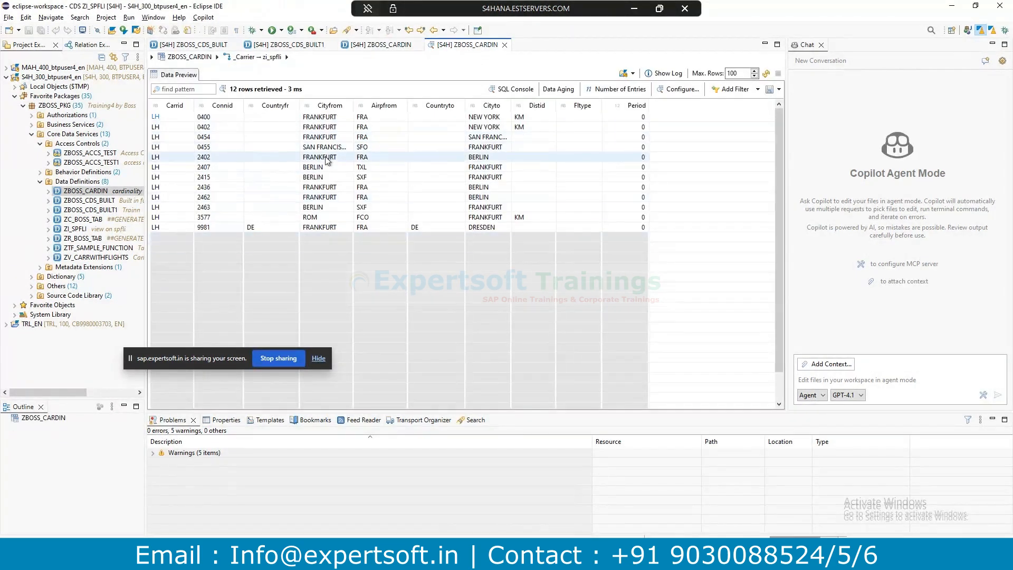
key("alt+Tab")
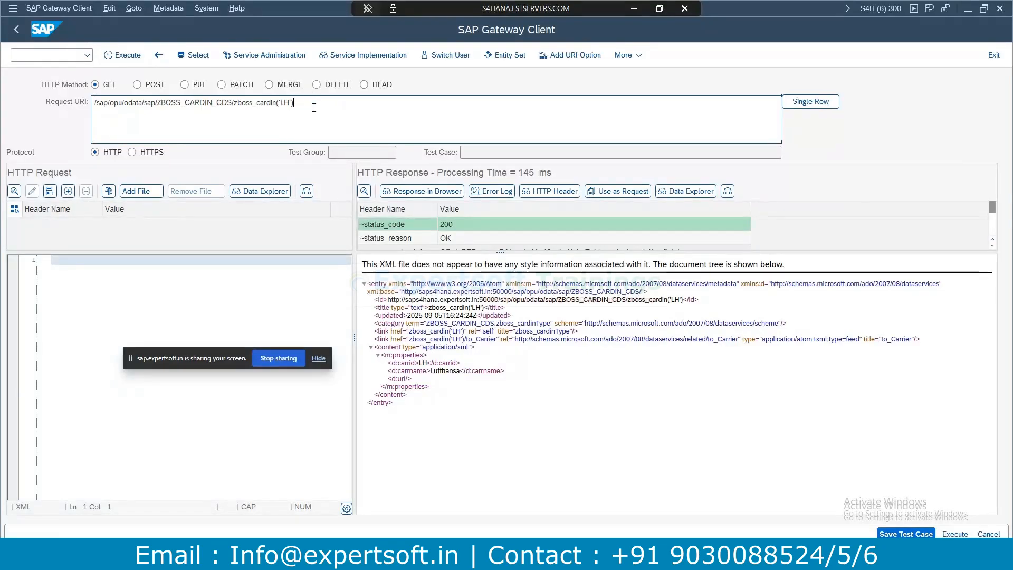
Append /to_Carrier after zboss_cardin('LH'), execute it, and scroll the returned LH flight entries.
type("/")
type("/to_Carrier")
left_click(118, 56)
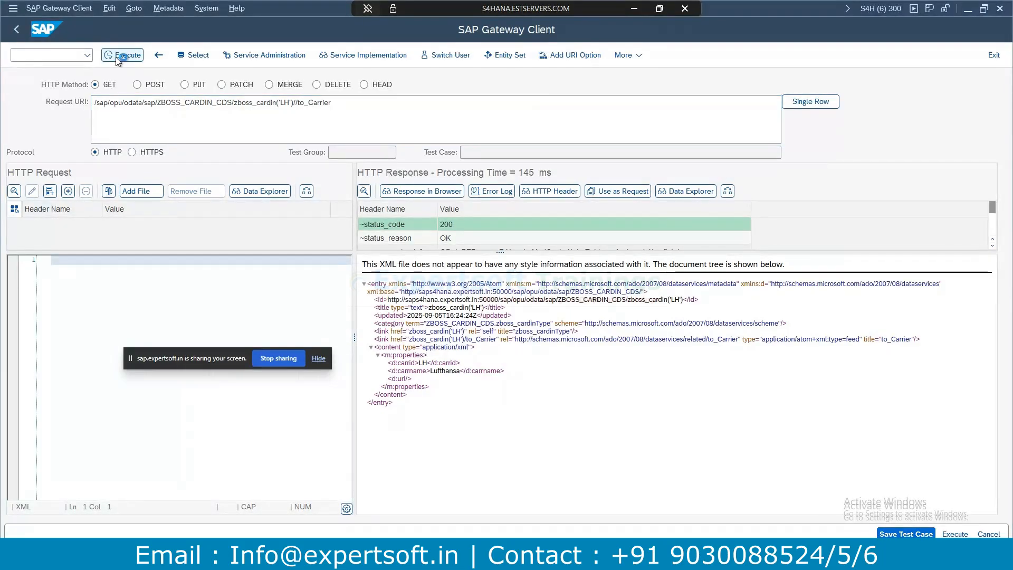
scroll(449, 332, "down", 3)
scroll(445, 417, "down", 6)
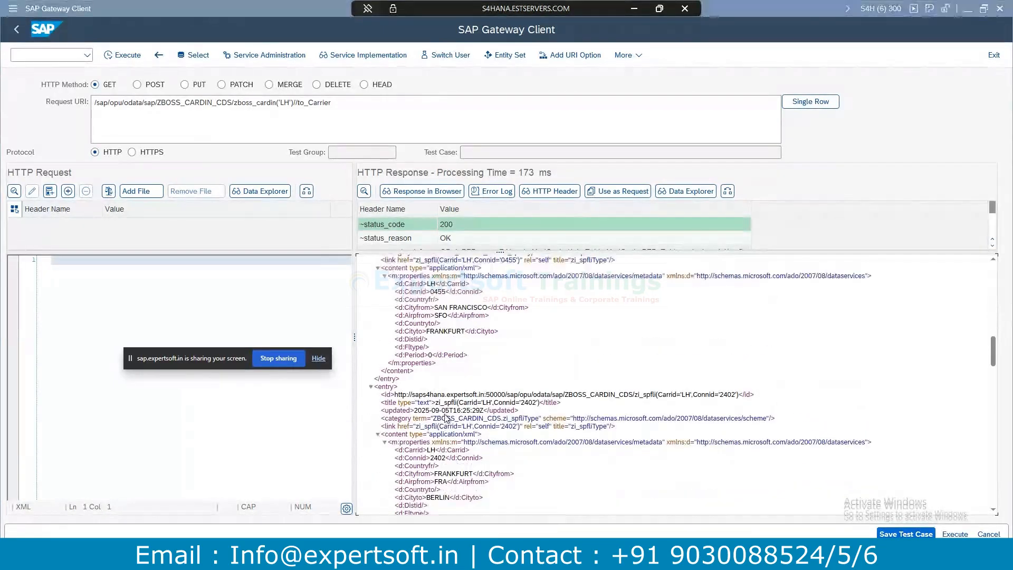
key("alt+Tab")
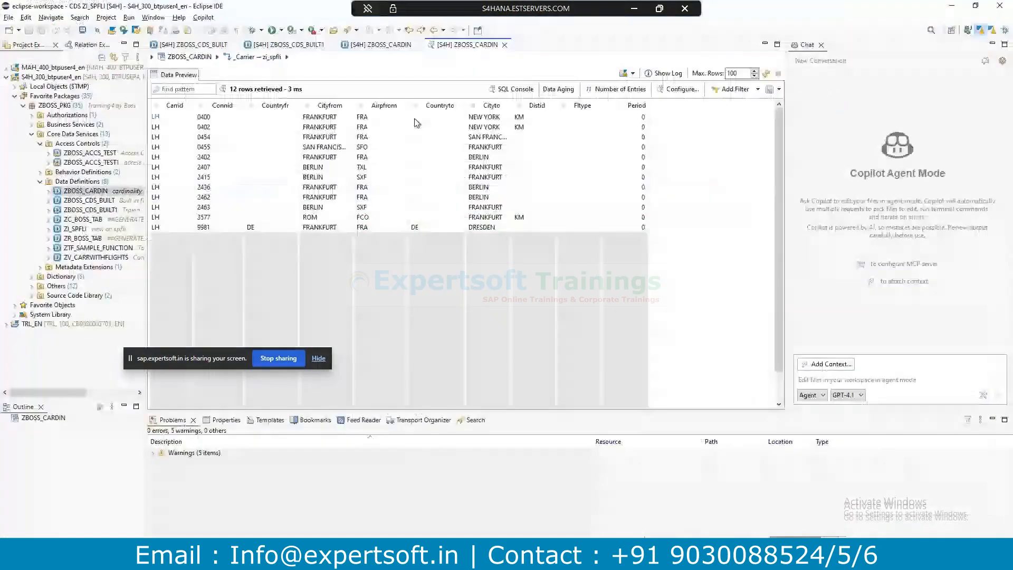
left_click(381, 44)
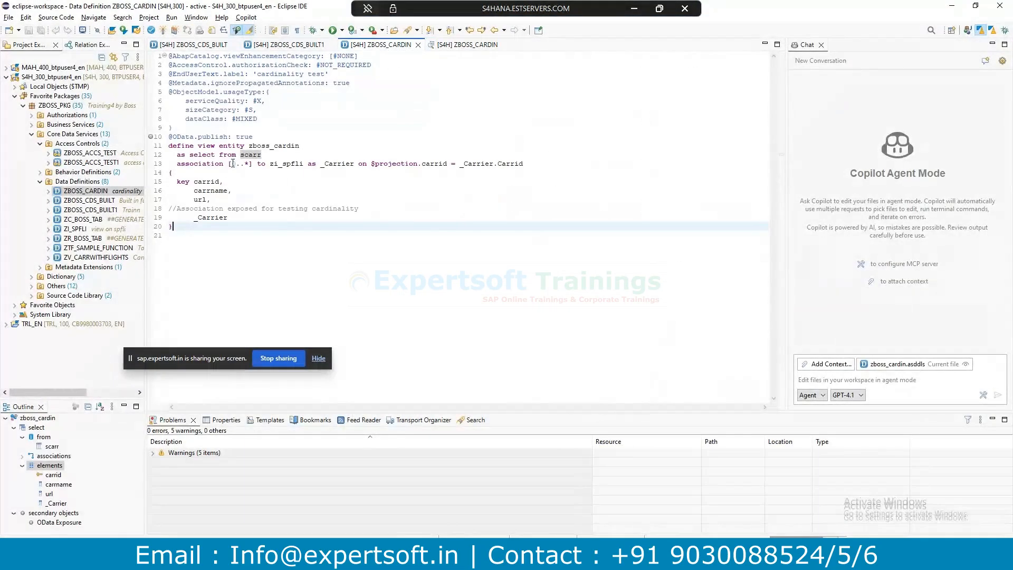
Change the _Carrier cardinality on line 13 to [0..1], then save and activate ZBOSS_CARDIN.
left_click_drag(232, 163, 249, 164)
left_click(247, 191)
left_click(246, 164)
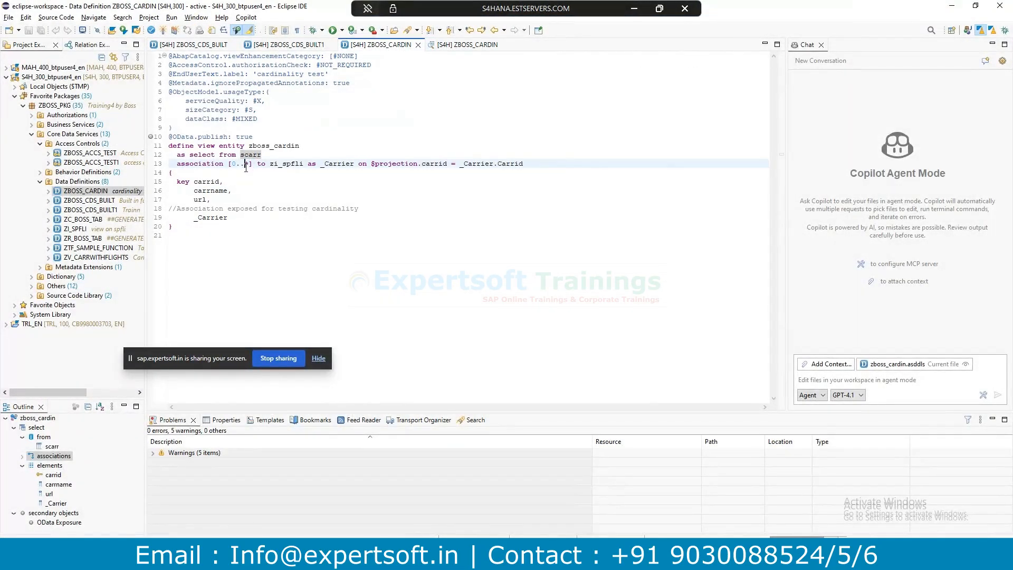
key("Delete")
type("1")
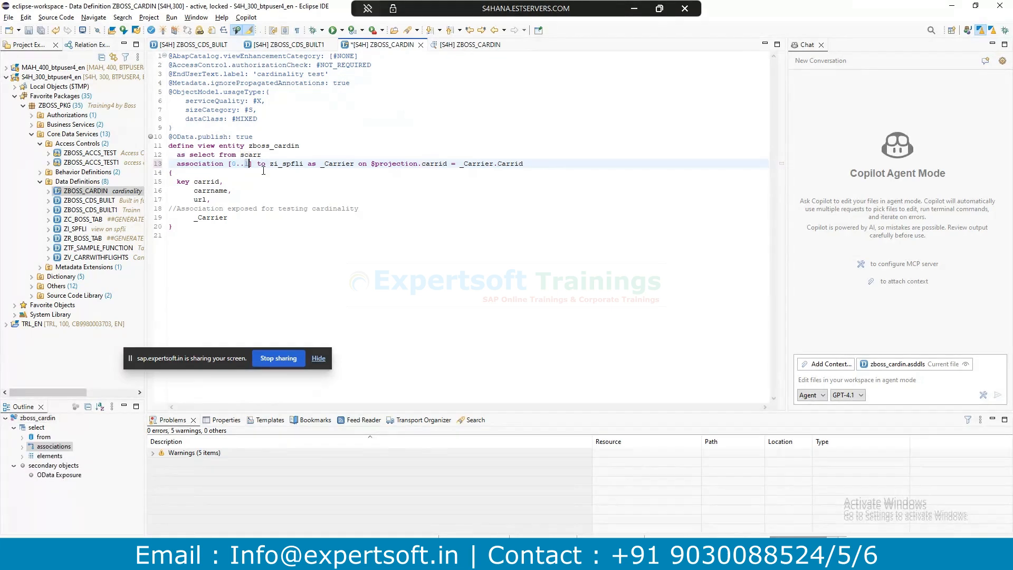
key("ctrl+s")
left_click(413, 138)
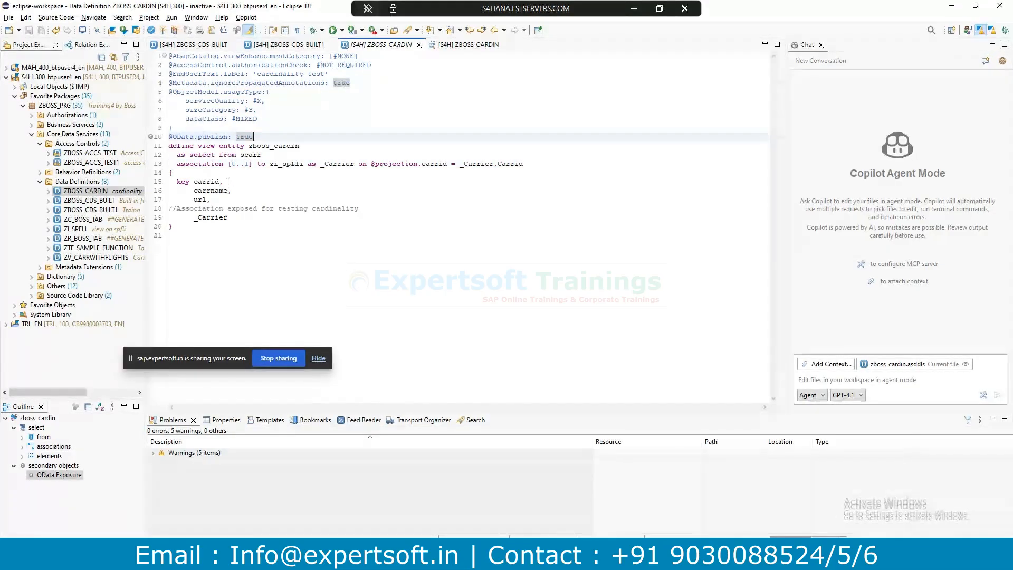
key("ctrl+F3")
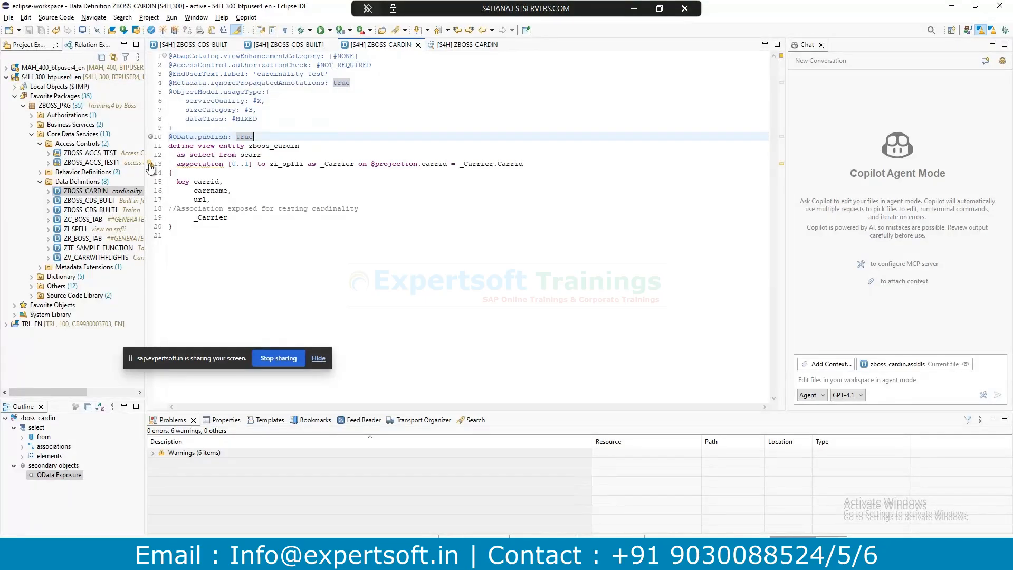
Check the cardinality warning, then close the outdated _Carrier data preview tab.
mouse_move(151, 168)
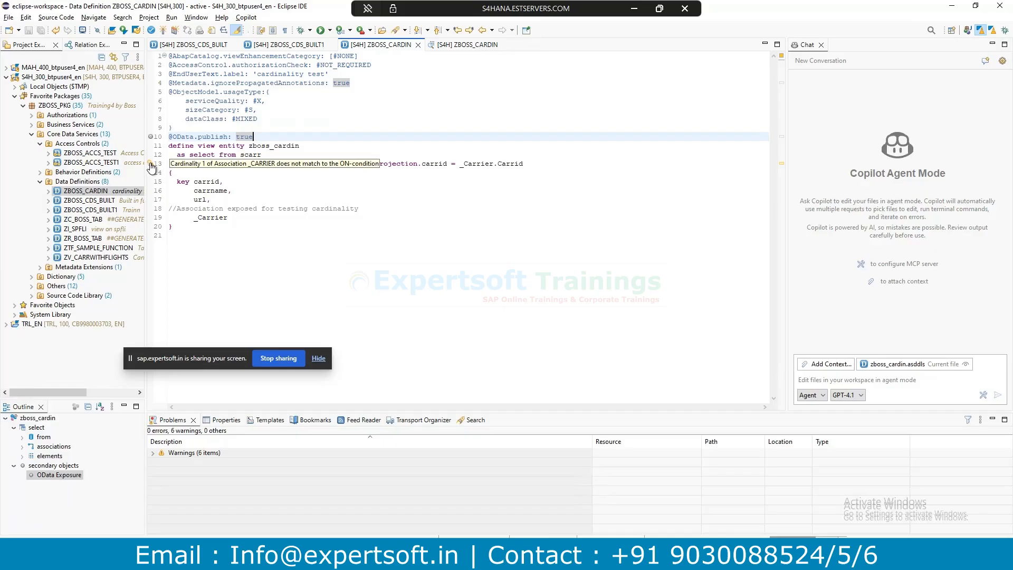
left_click(258, 228)
left_click(471, 45)
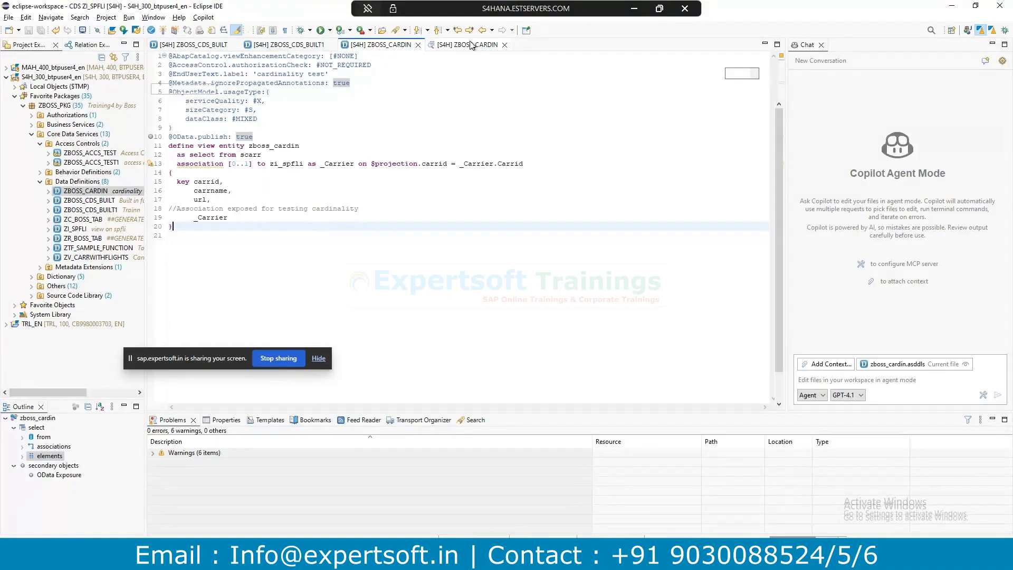
left_click(505, 45)
left_click(422, 188)
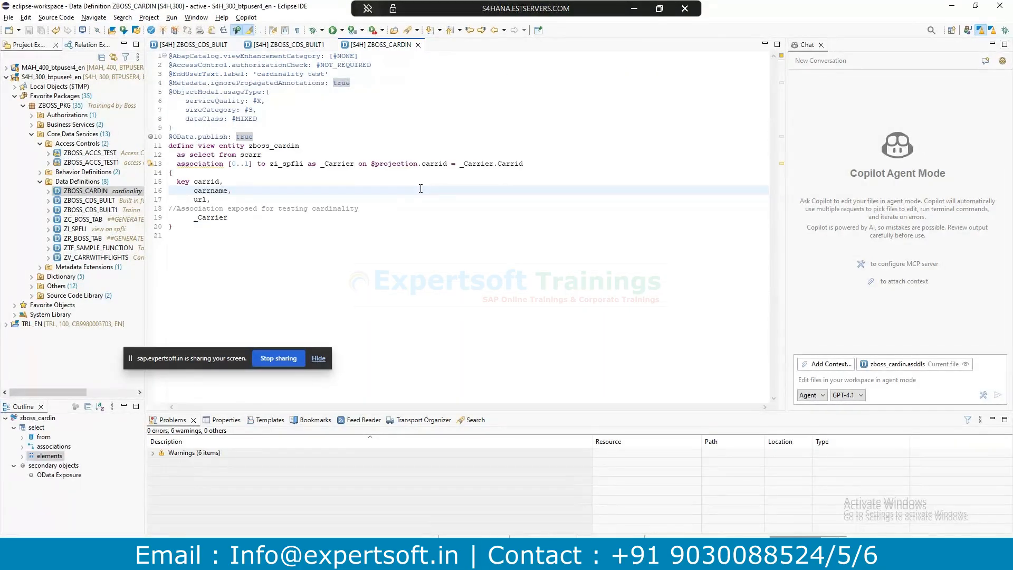
Preview ZBOSS_CARDIN again and follow the [0..1] _Carrier association from LH, still returning 12 rows.
key("F8")
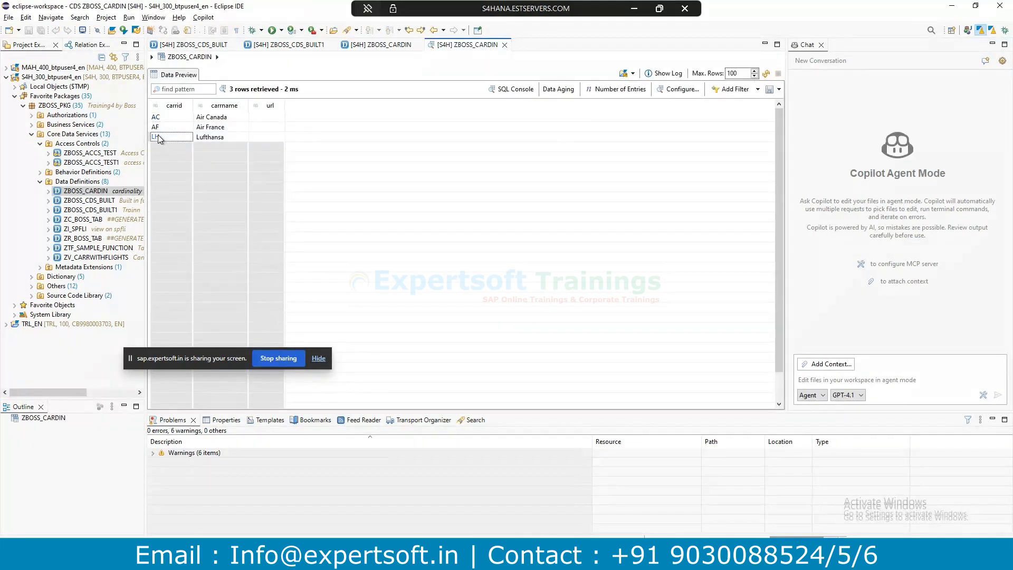
right_click(157, 136)
left_click(200, 166)
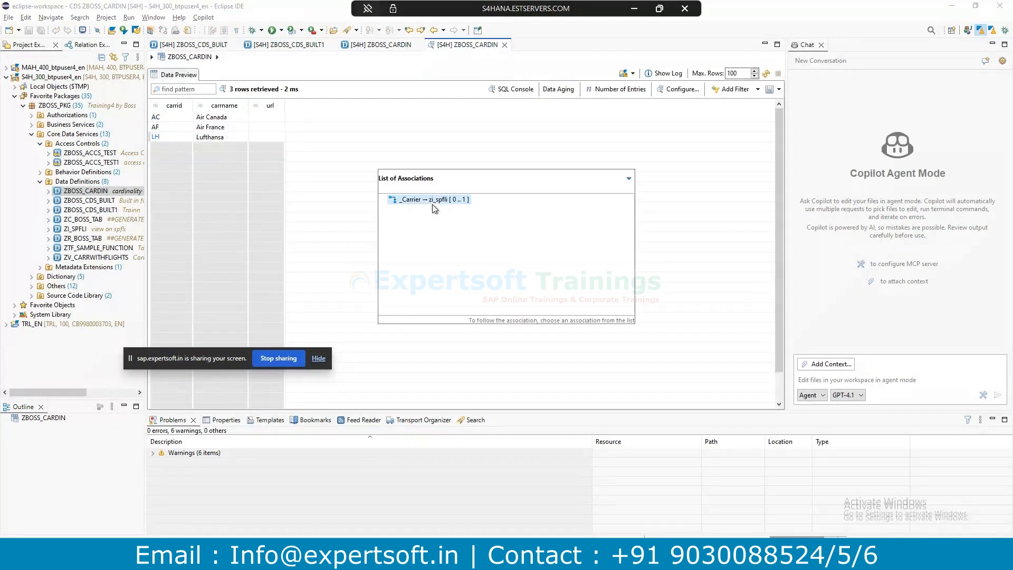
left_click(429, 200)
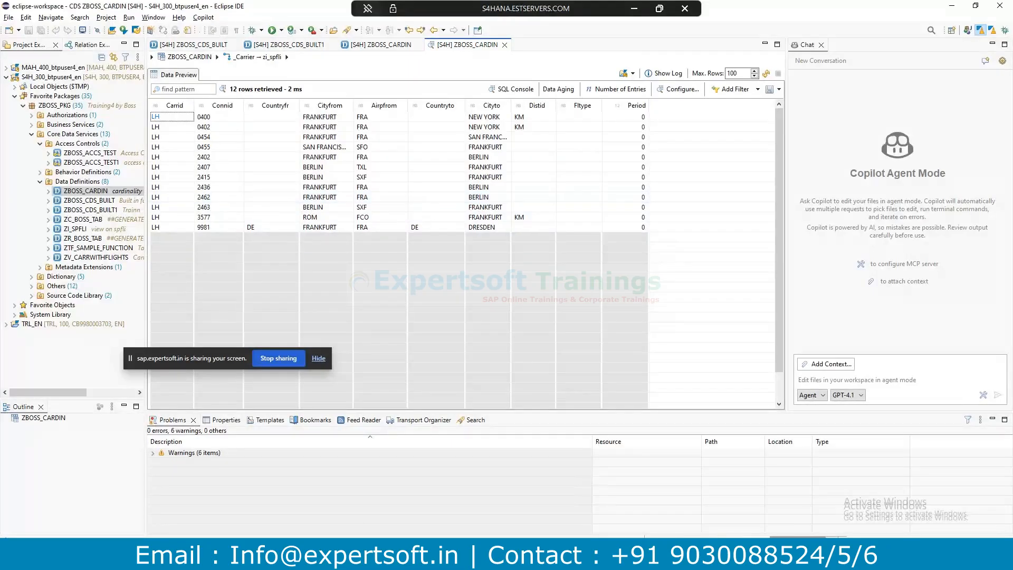
left_click(410, 524)
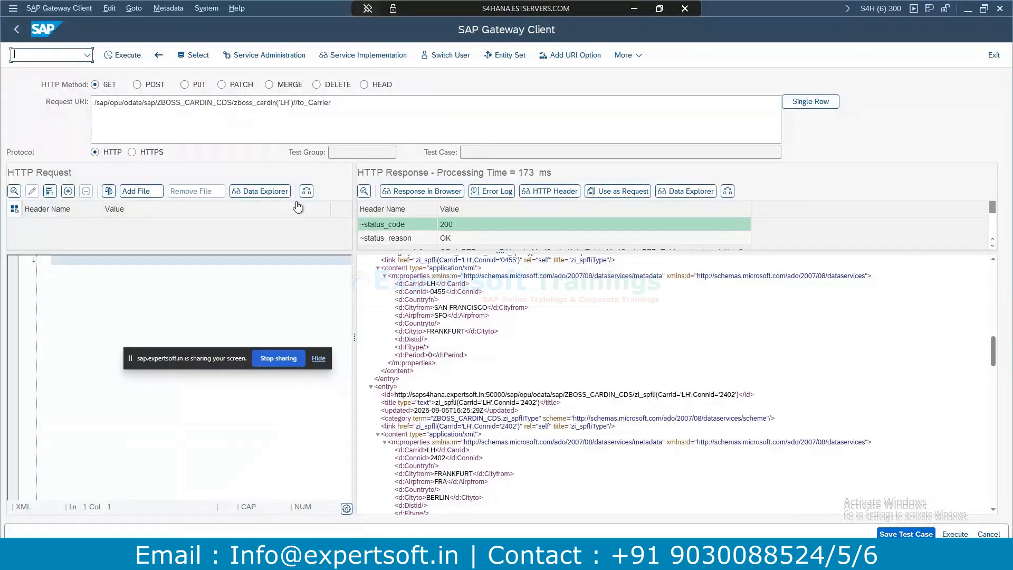
Rerun the to_Carrier request, getting 400 Bad Request, then select the [0..1] cardinality on line 13.
left_click(122, 55)
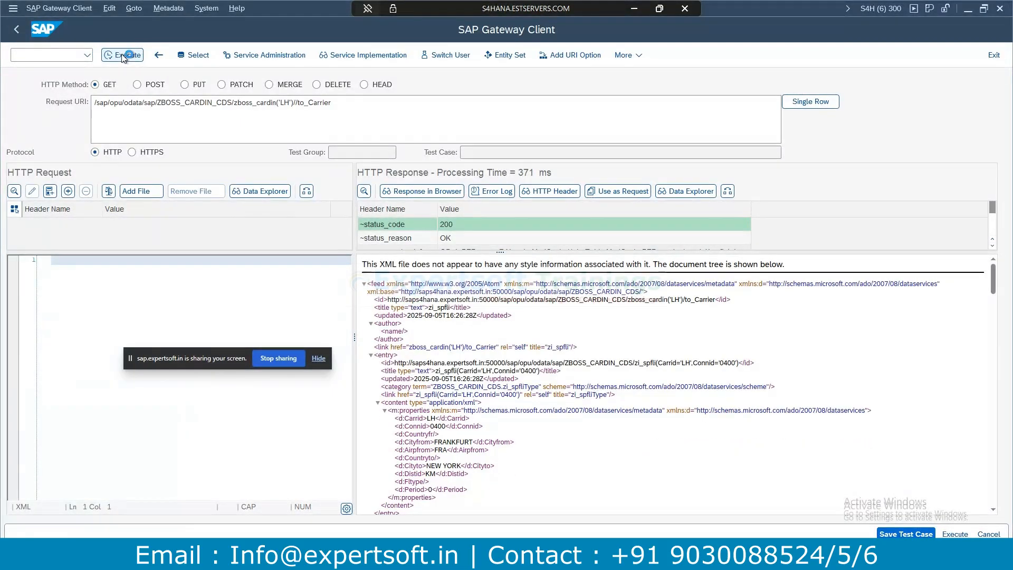
left_click(133, 58)
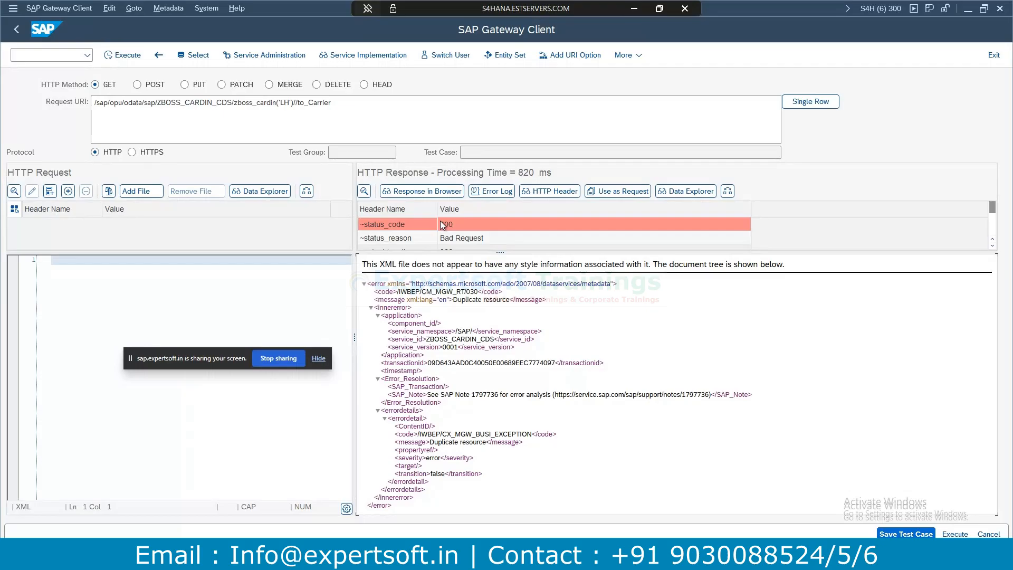
key("alt+Tab")
left_click(393, 44)
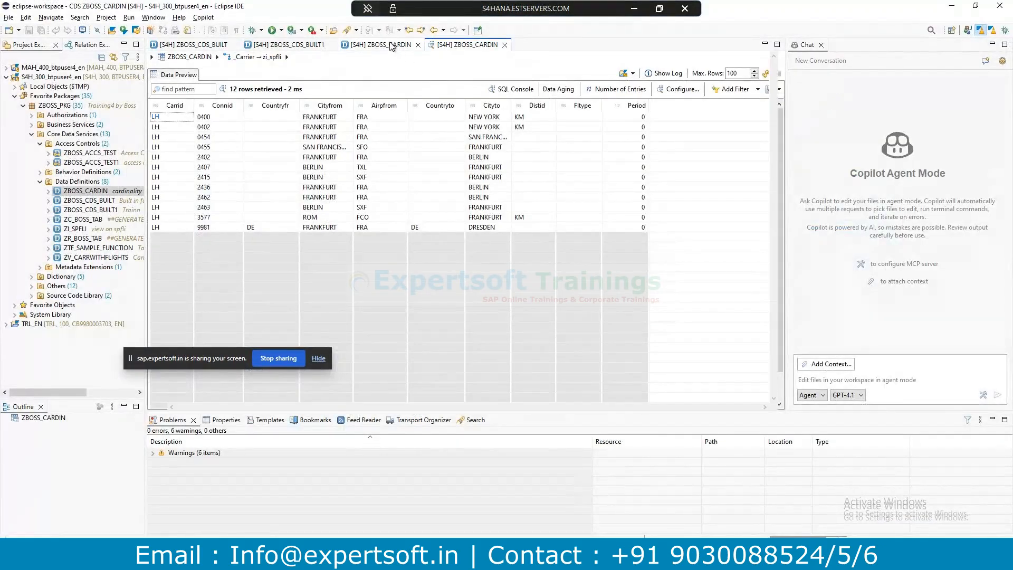
left_click_drag(228, 164, 263, 163)
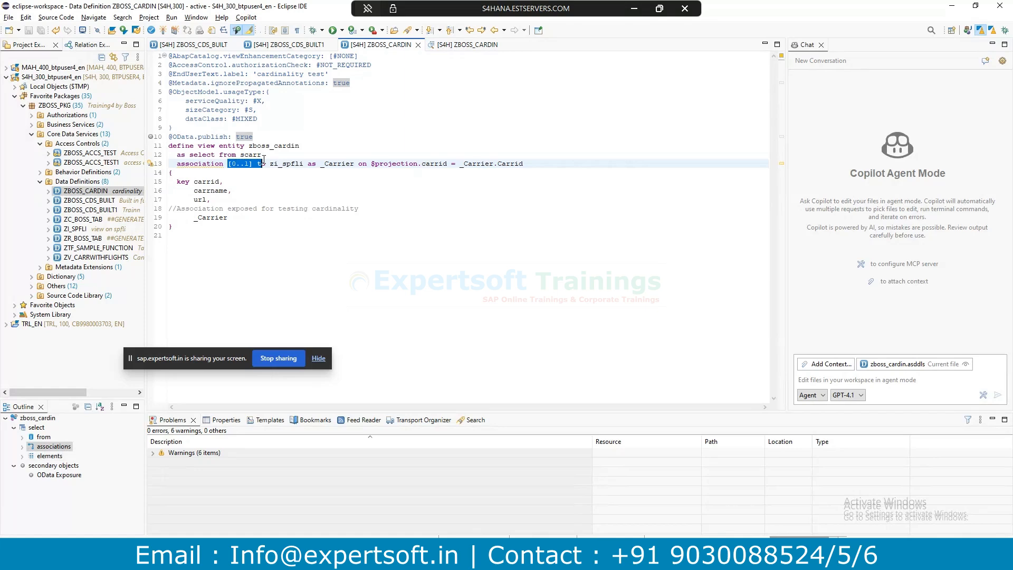
Replace the upper bound 1 with * so the _Carrier cardinality reads [0..*].
left_click(252, 163)
left_click(236, 166)
double_click(232, 165)
left_click_drag(251, 164, 232, 165)
mouse_move(249, 166)
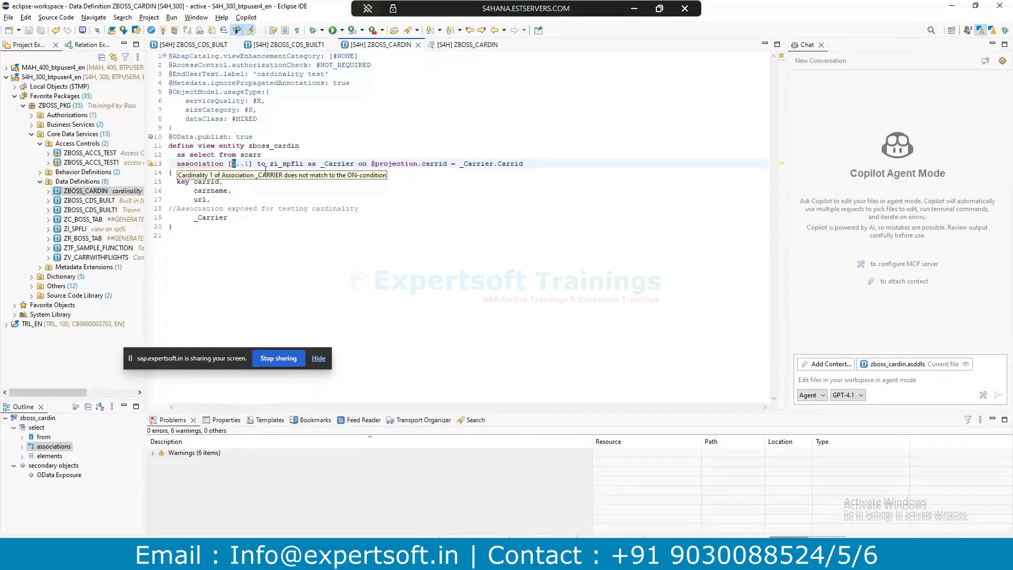
left_click_drag(249, 165, 244, 166)
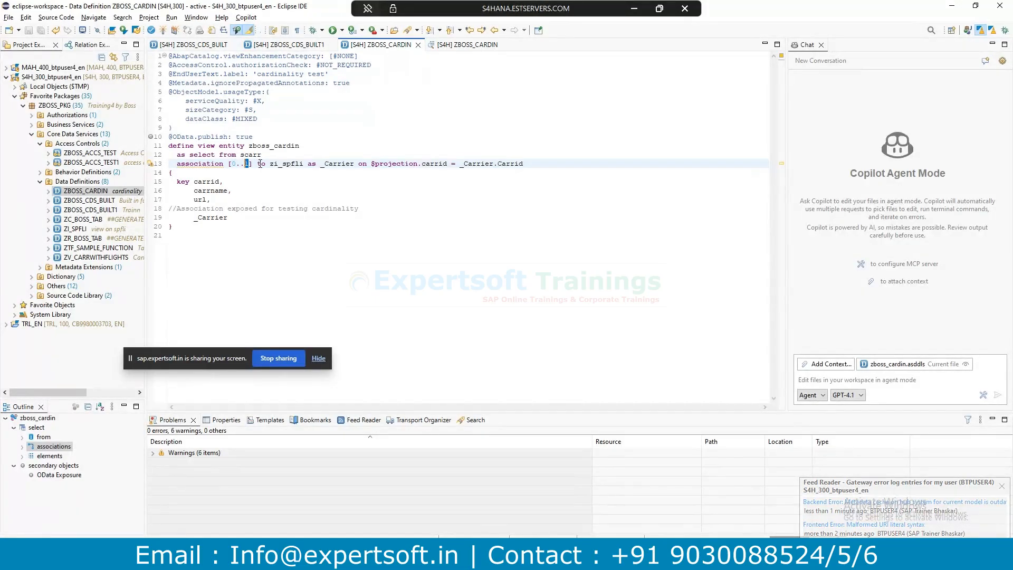
type("*")
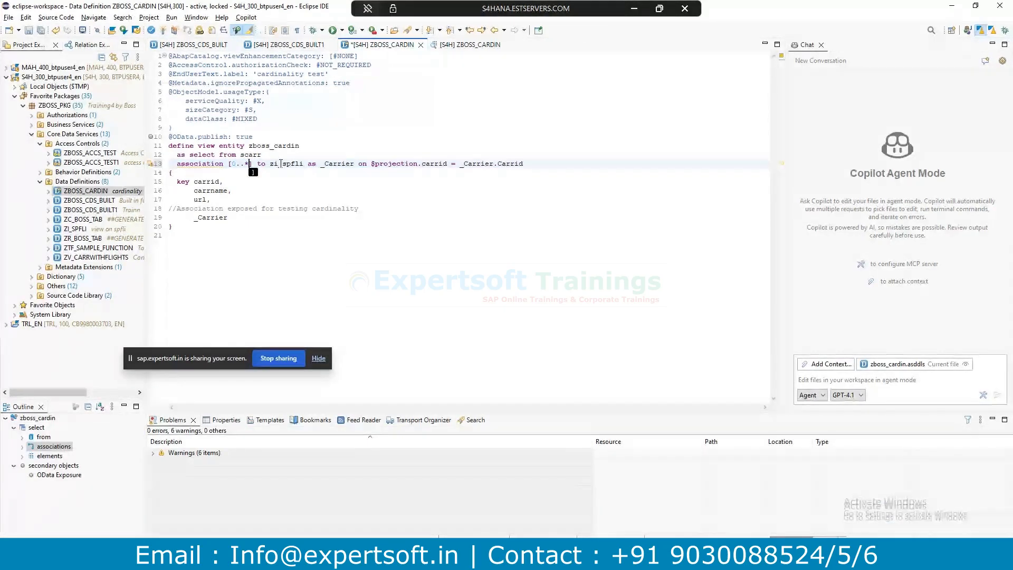
Save and activate ZBOSS_CARDIN, then rerun the to_Carrier request in the Gateway Client.
key("ctrl+s")
key("ctrl+F3")
key("alt+Tab")
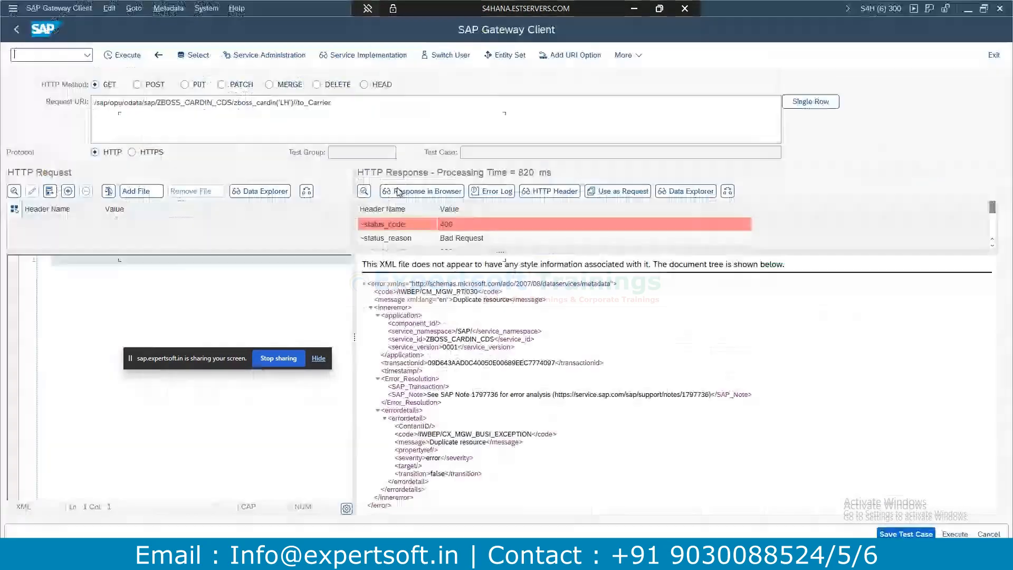
key("alt+Tab")
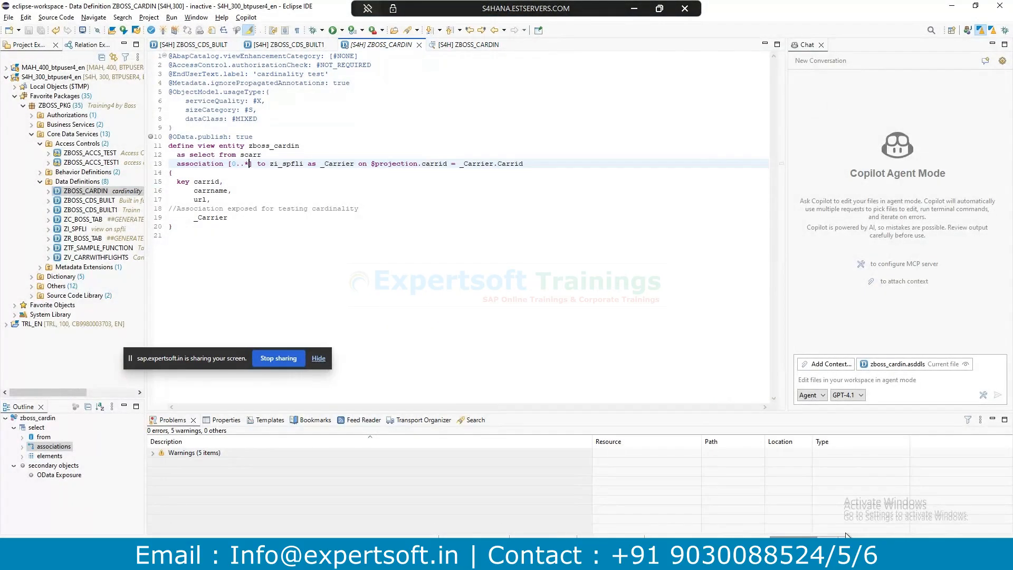
key("ctrl+F3")
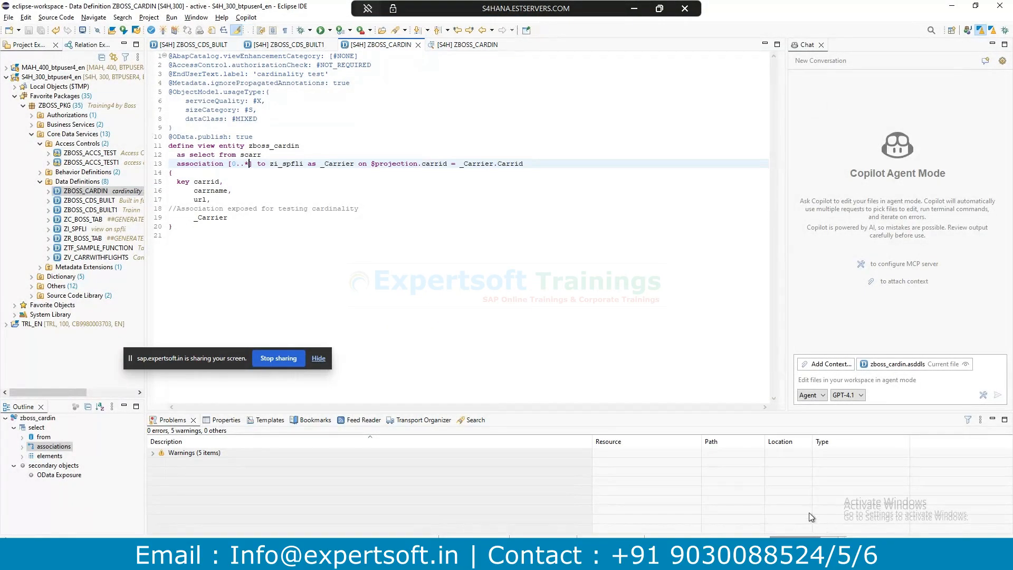
key("alt+Tab")
left_click(131, 55)
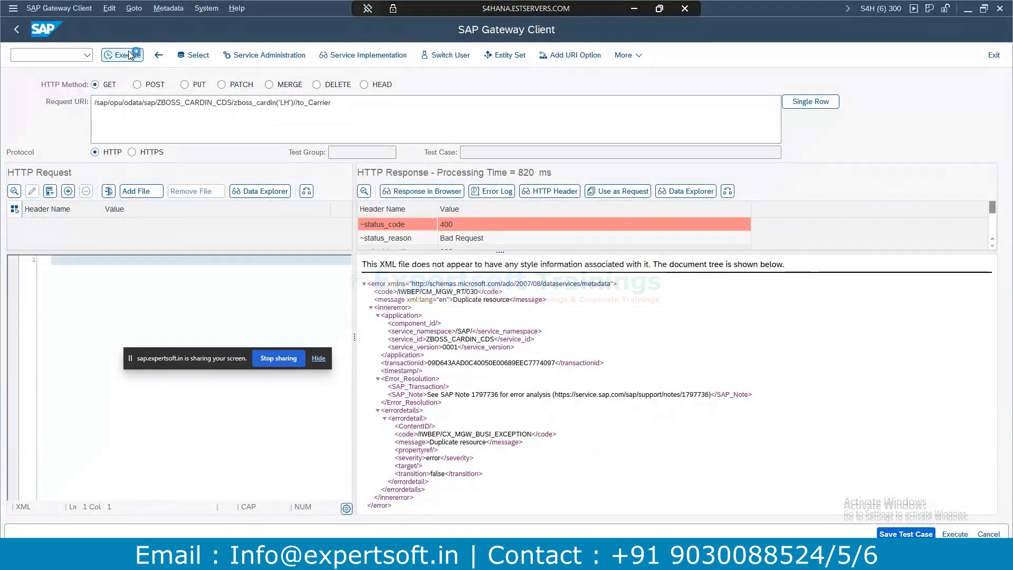
Rerun the to_Carrier request for a 200 OK response, then compare it with the ZBOSS_CARDIN source.
left_click(130, 56)
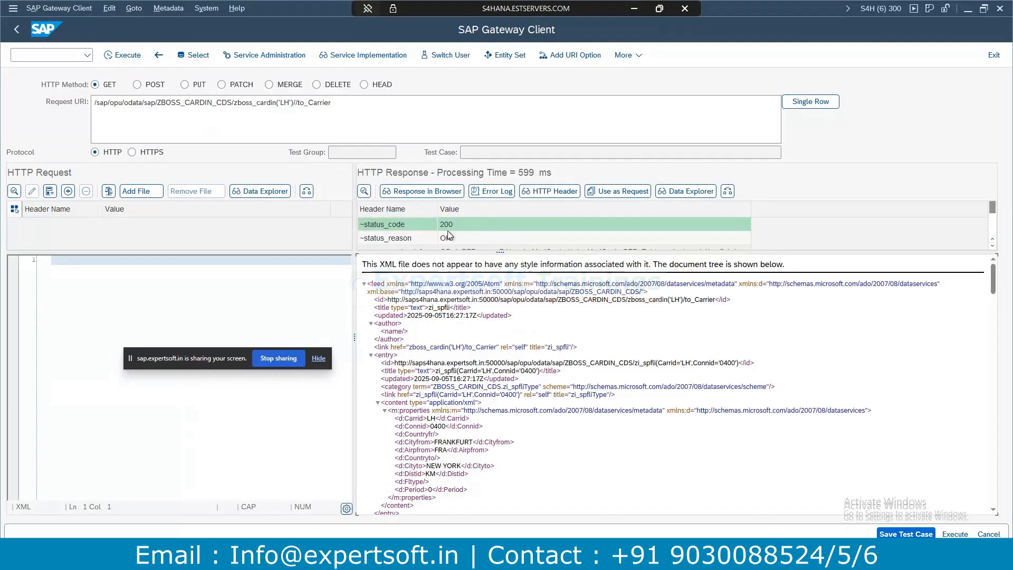
key("alt+Tab")
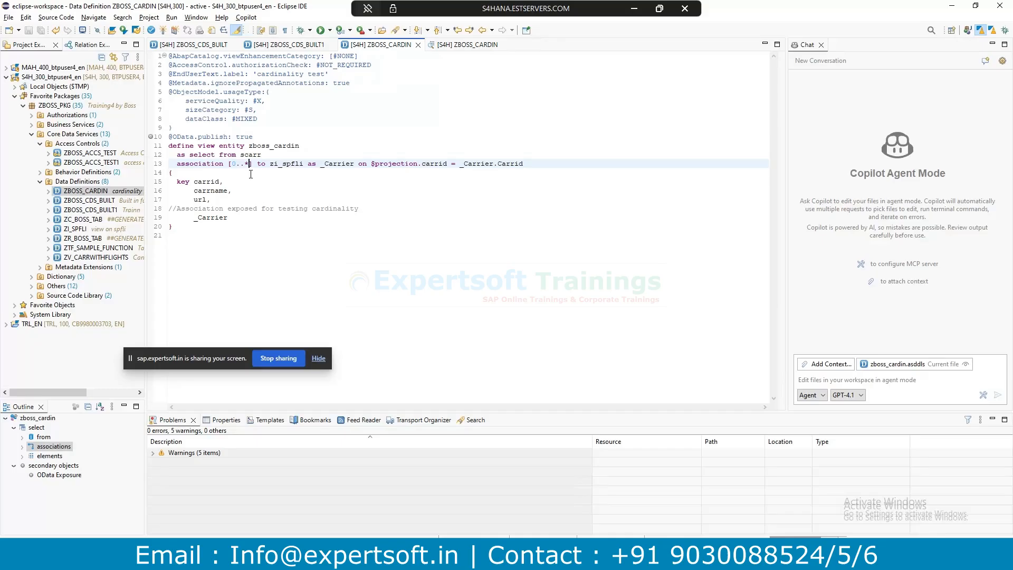
key("alt+Tab")
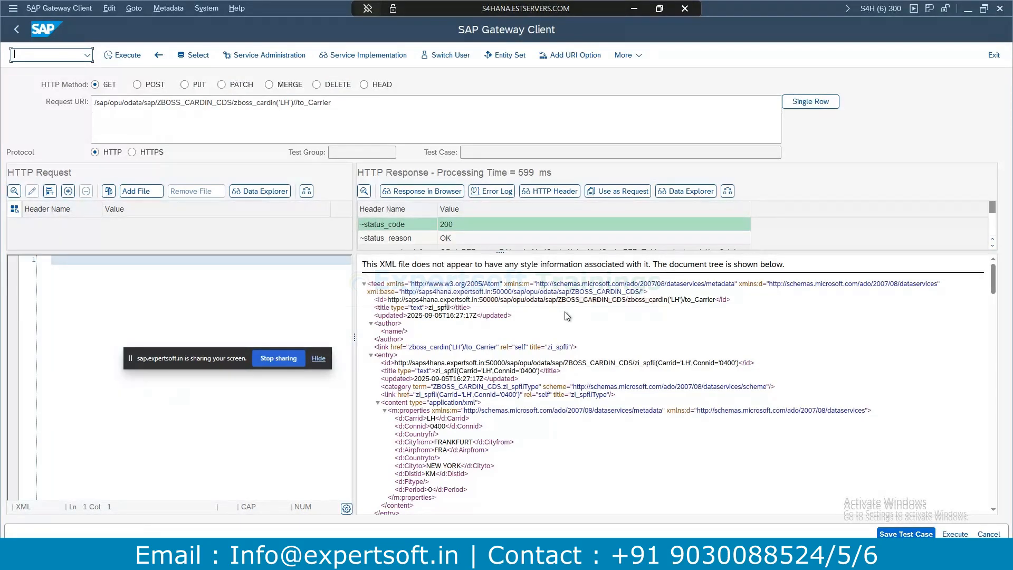
key("alt+Tab")
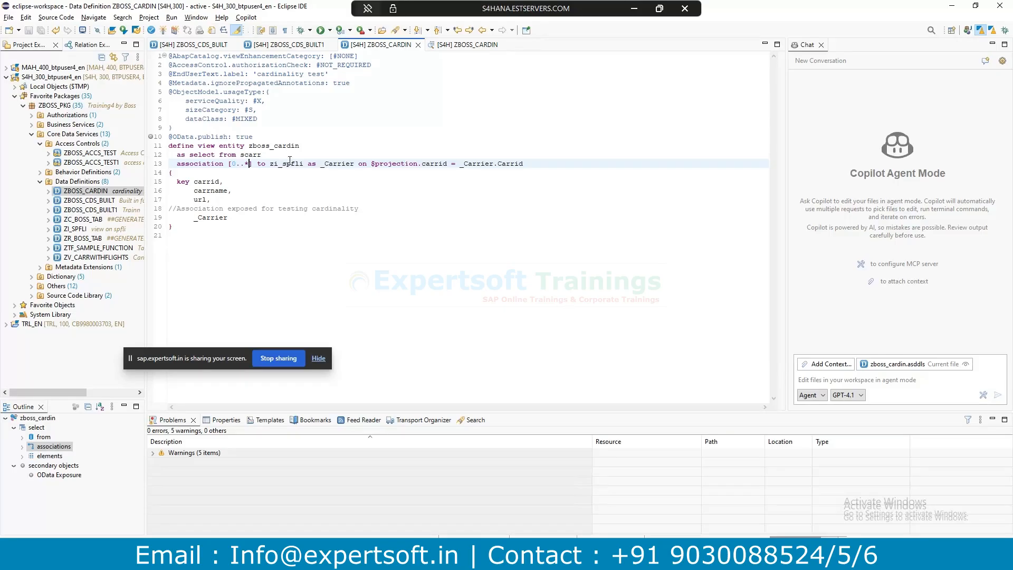
Change the _Carrier lower bound to 1, making it [1..*], then save and activate.
key("Left")
key("Left")
key("Left")
key("Left")
type("1")
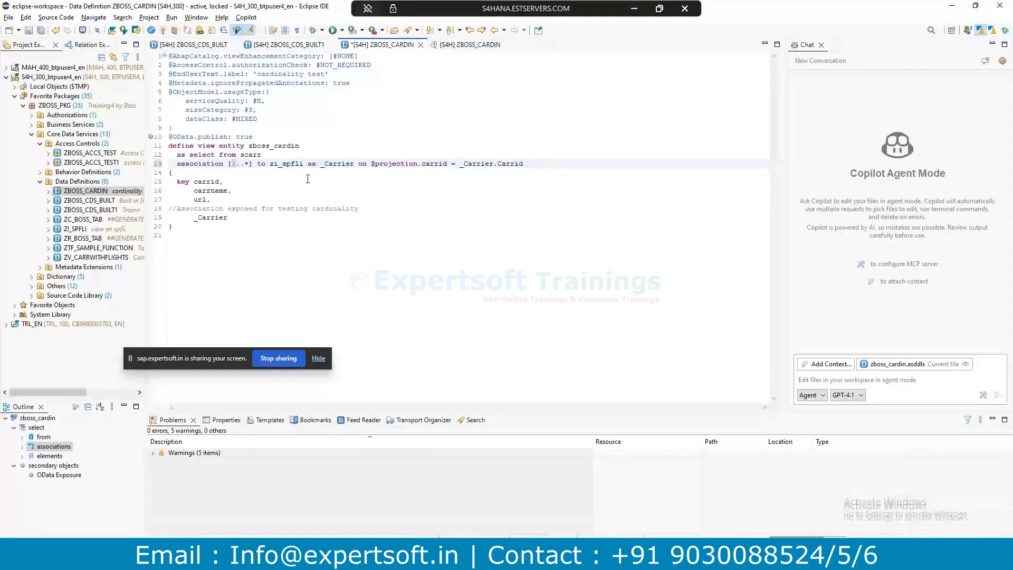
key("ctrl+s")
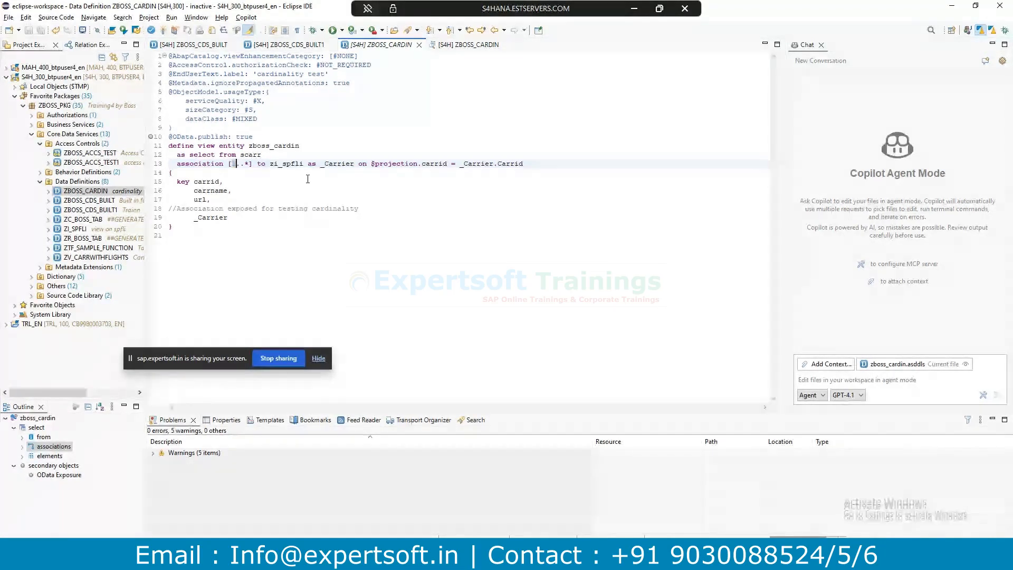
key("ctrl+F3")
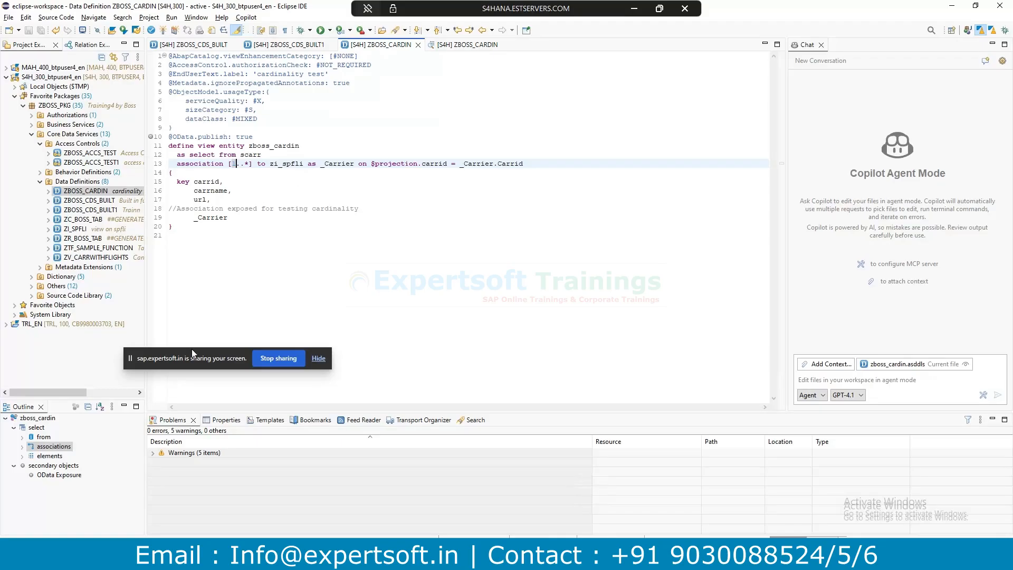
left_click_drag(203, 359, 465, 491)
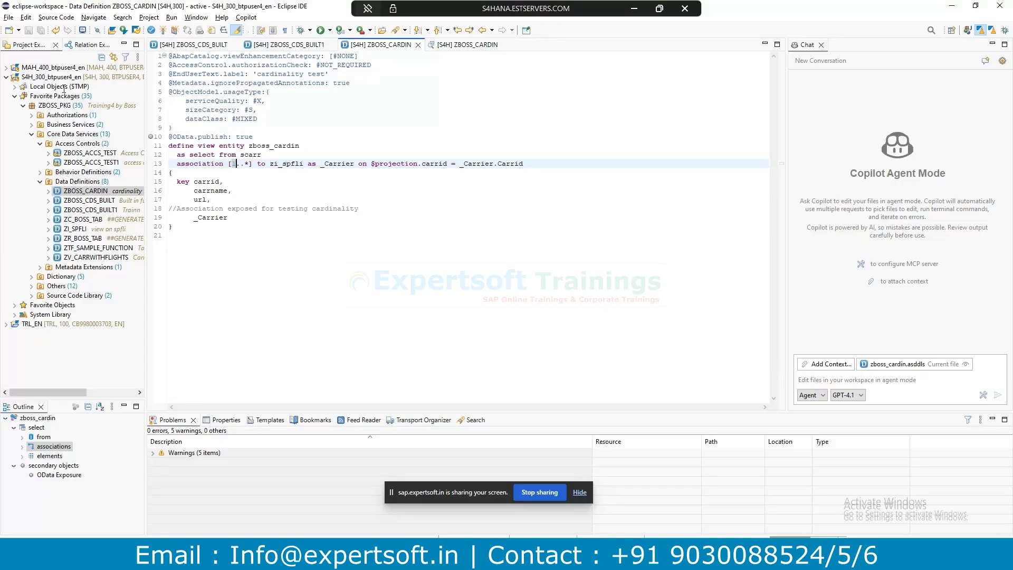
Highlight the scarr source and zi_spfli target, then show the Cardinality in Association slide in PowerPoint.
left_click(240, 154)
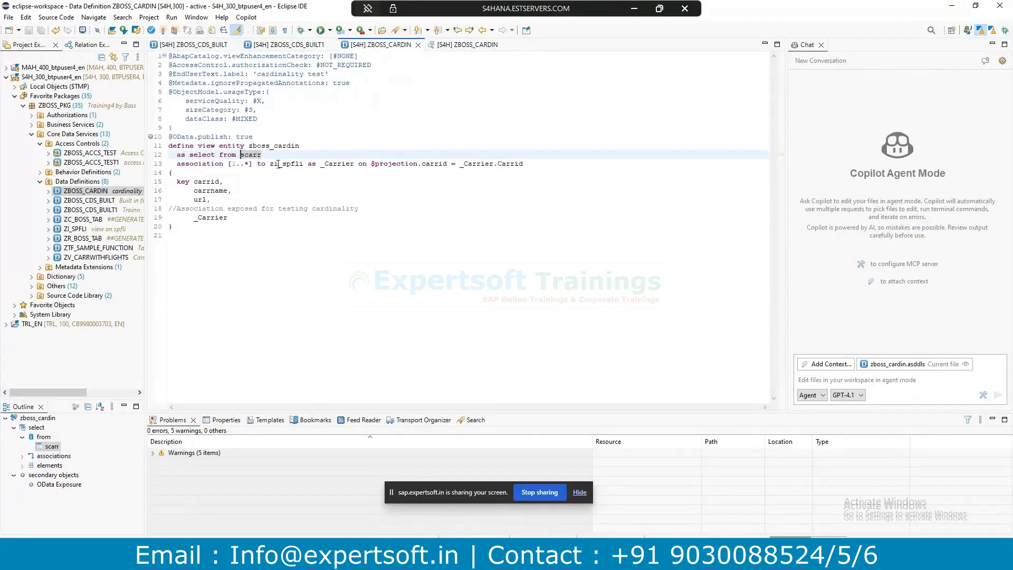
left_click_drag(270, 163, 303, 163)
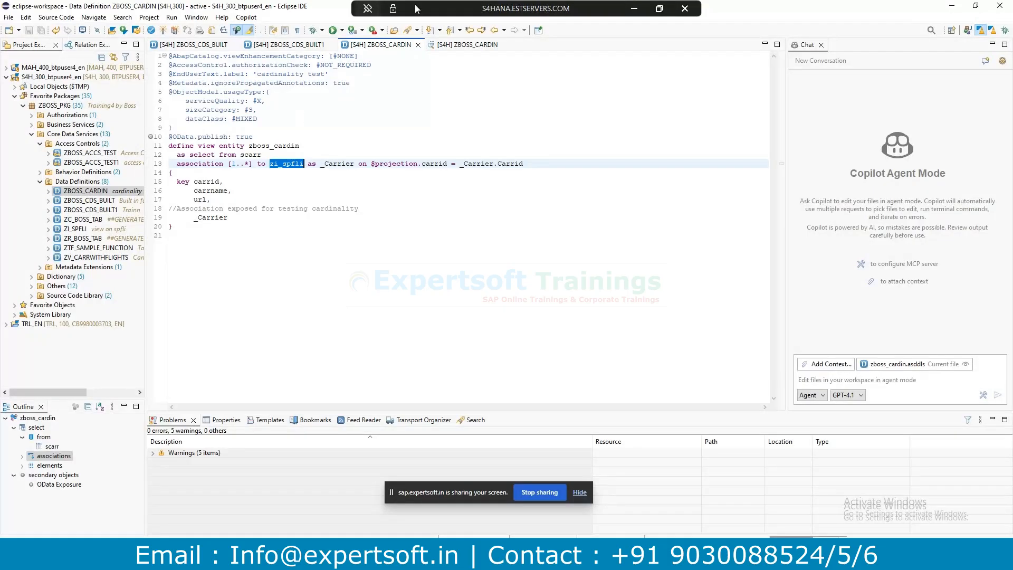
left_click_drag(240, 145, 270, 154)
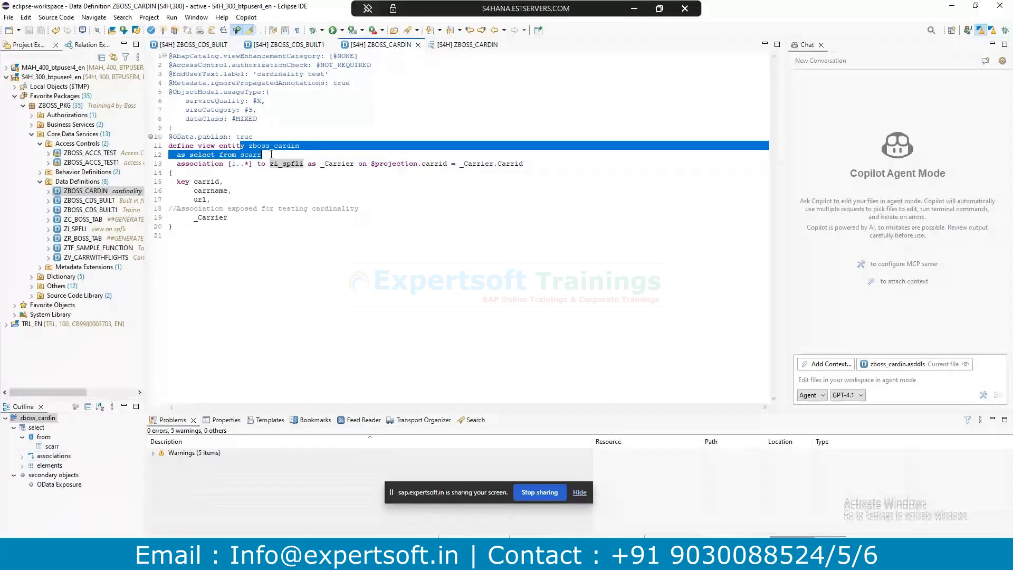
left_click(271, 154)
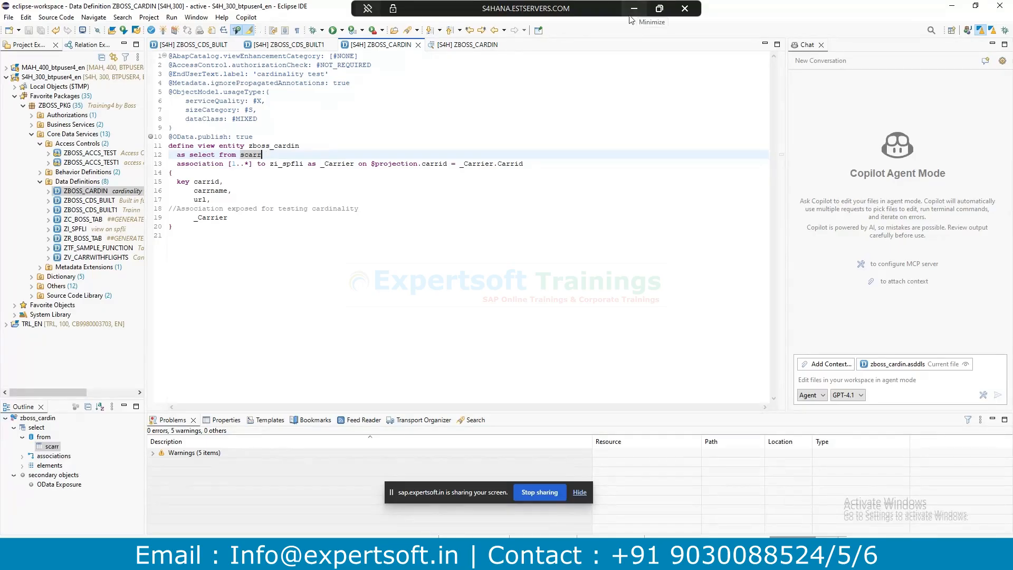
mouse_move(376, 554)
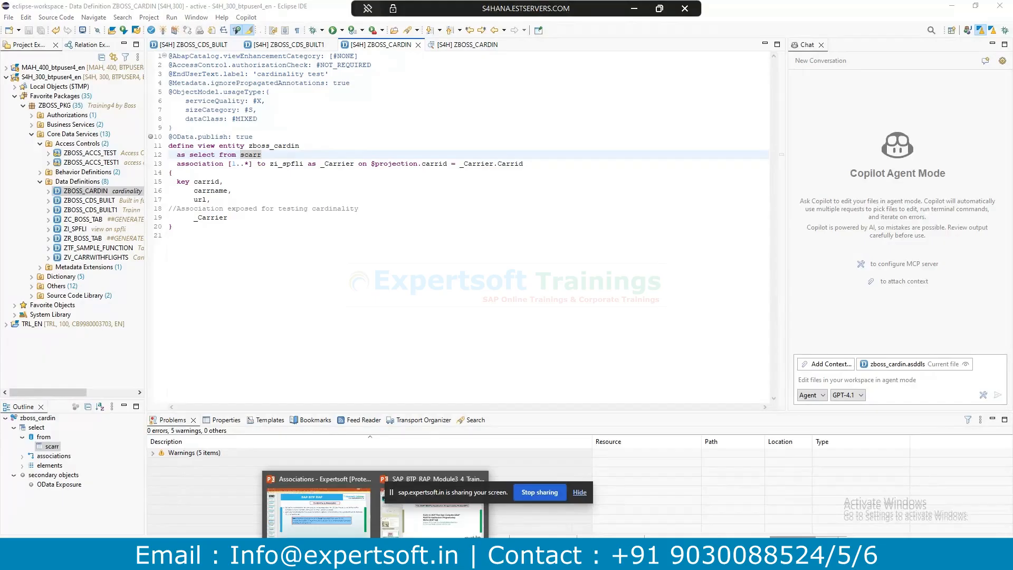
left_click(318, 508)
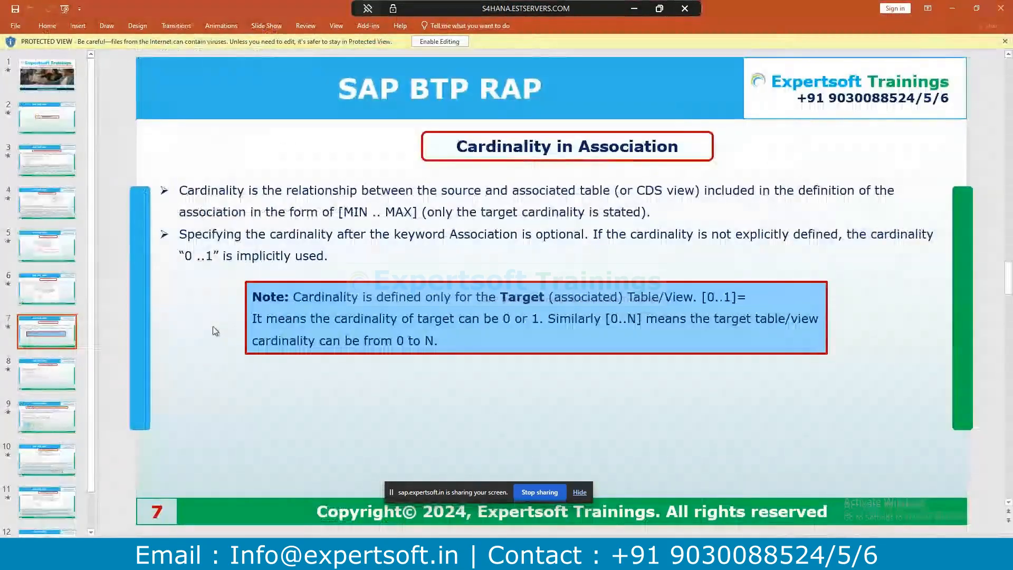
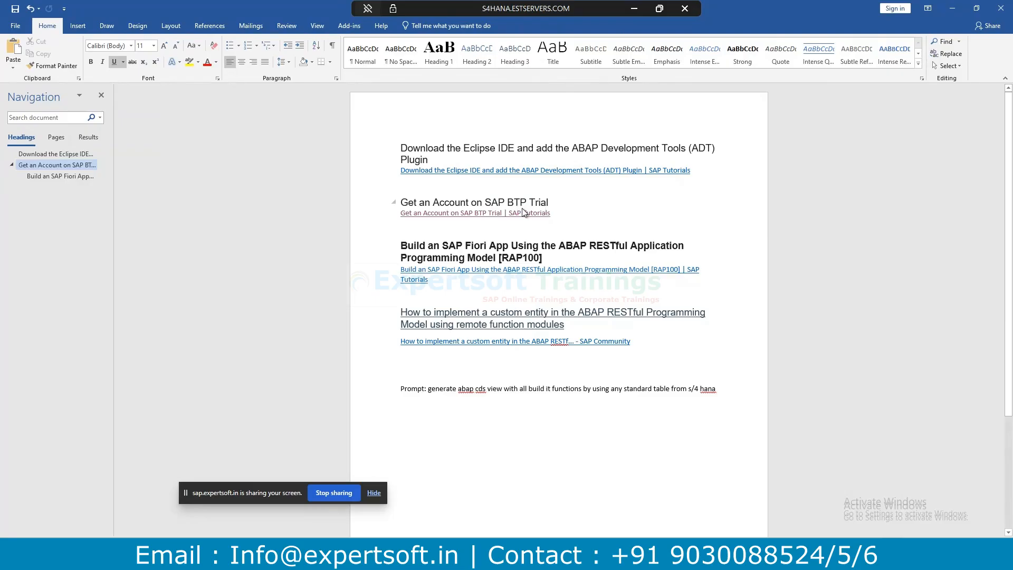
Copy the 'Get an Account on SAP BTP Trial' line from the Word notes and switch to the browser.
left_click(511, 310)
left_click_drag(553, 213, 402, 216)
key("ctrl+c")
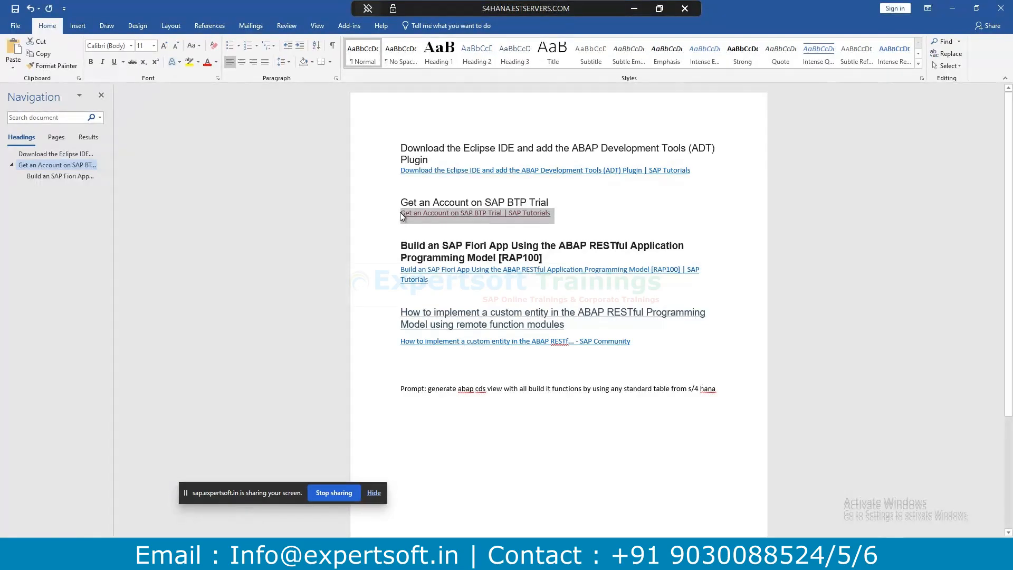
key("alt+Tab")
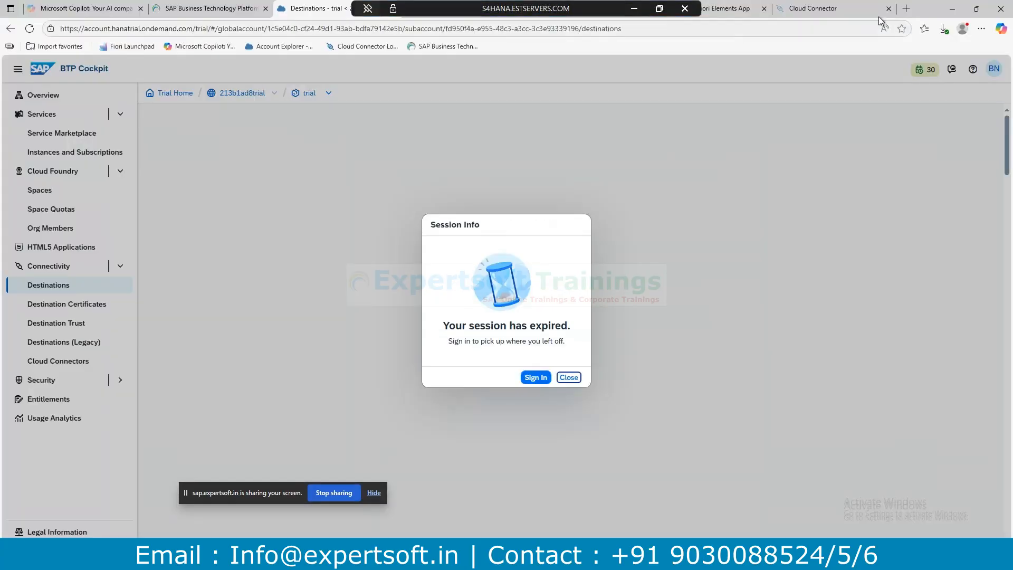
Search the web in a new tab for 'Get an Account on SAP BTP Trial' and open that tutorial.
left_click(905, 9)
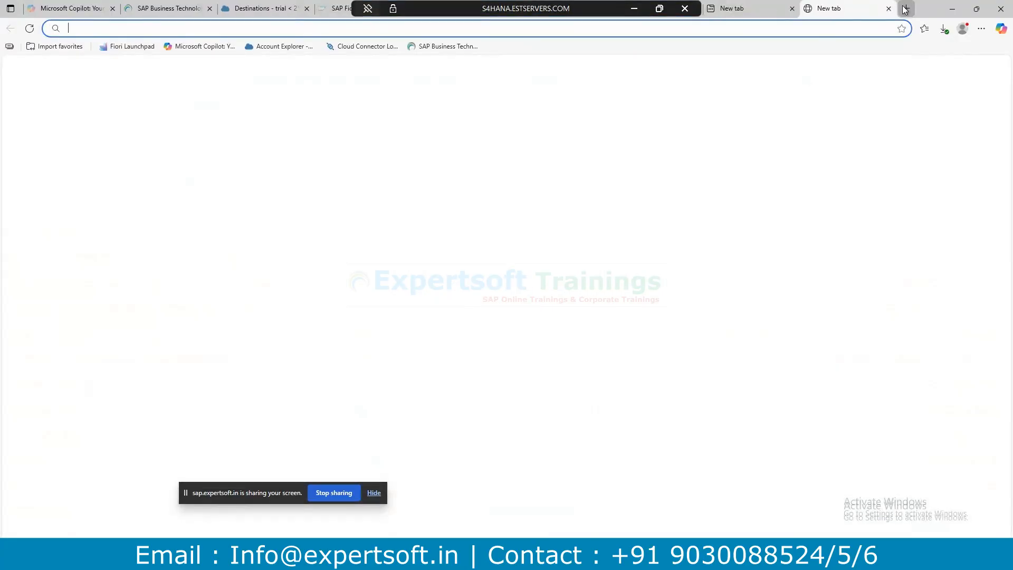
key("ctrl+v")
key("Return")
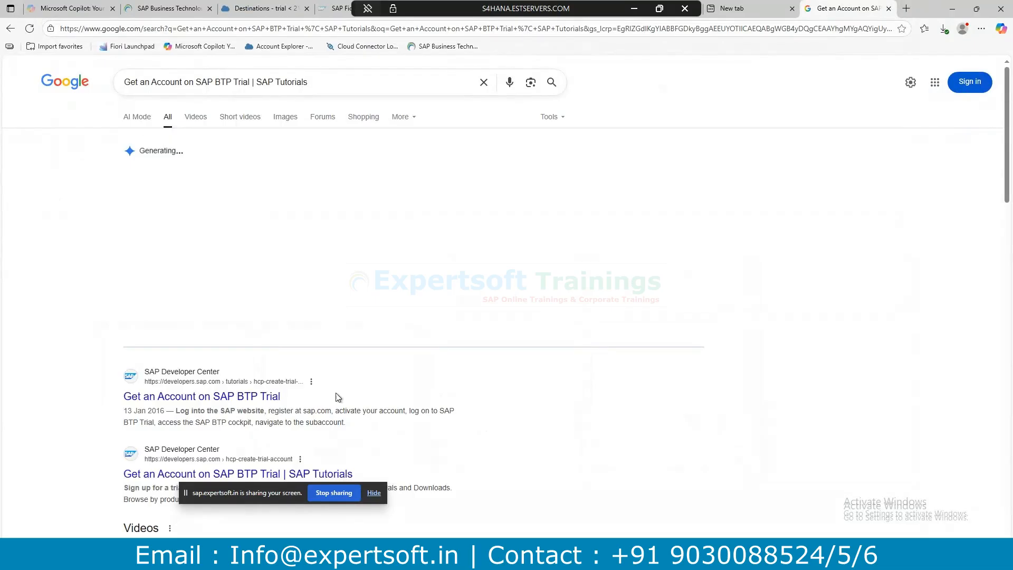
left_click(184, 231)
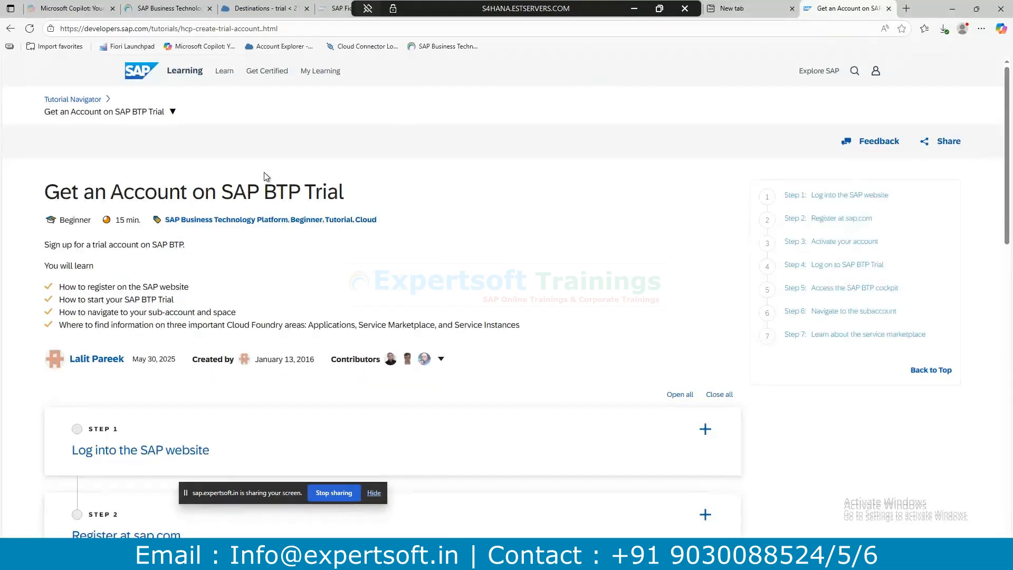
Expand tutorial Steps 1, 4 and 5, then follow Step 5's trial cockpit link.
scroll(422, 254, "down", 4)
left_click(586, 233)
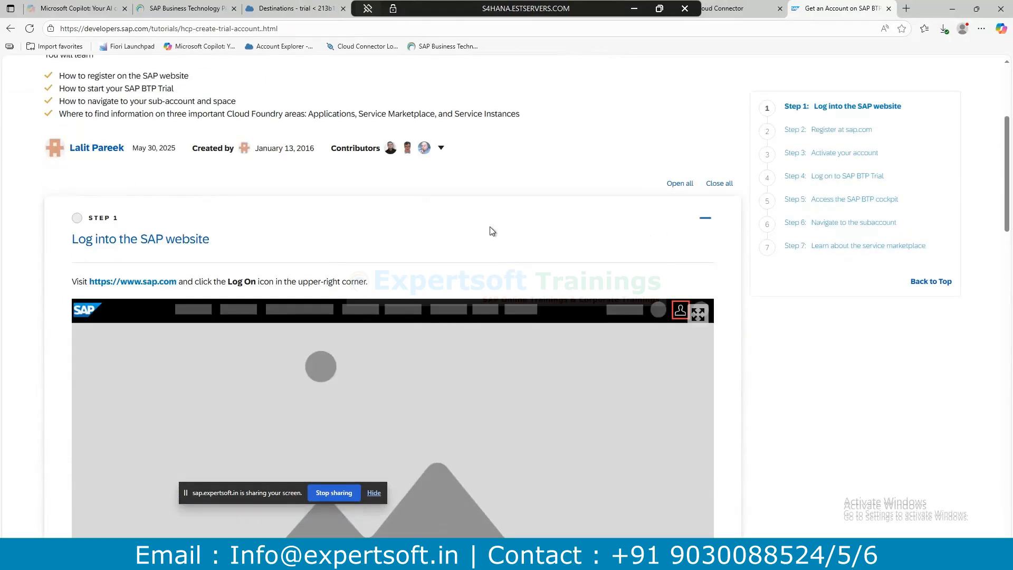
scroll(491, 230, "down", 3)
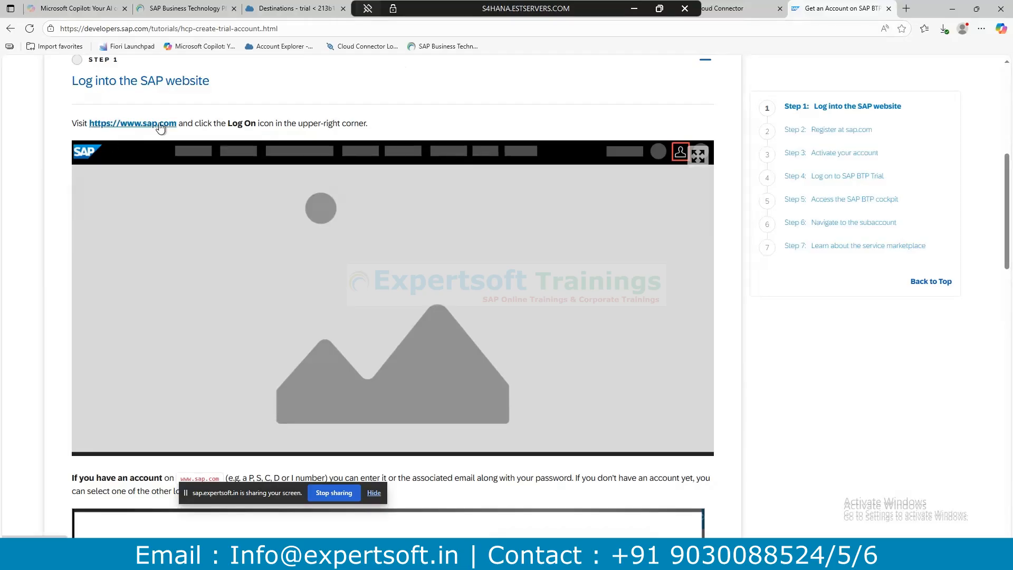
scroll(186, 181, "down", 5)
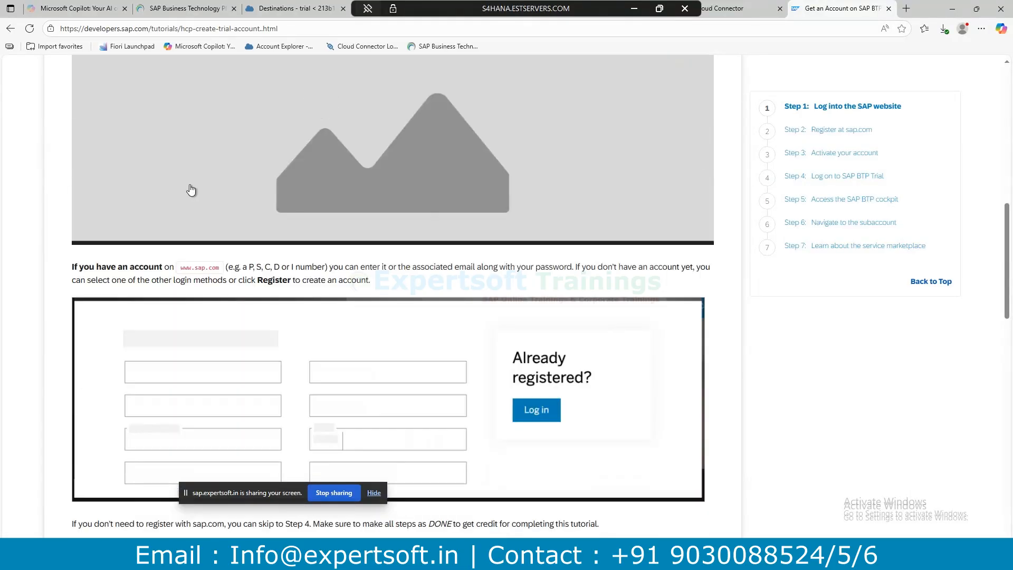
scroll(470, 364, "down", 2)
scroll(469, 366, "down", 5)
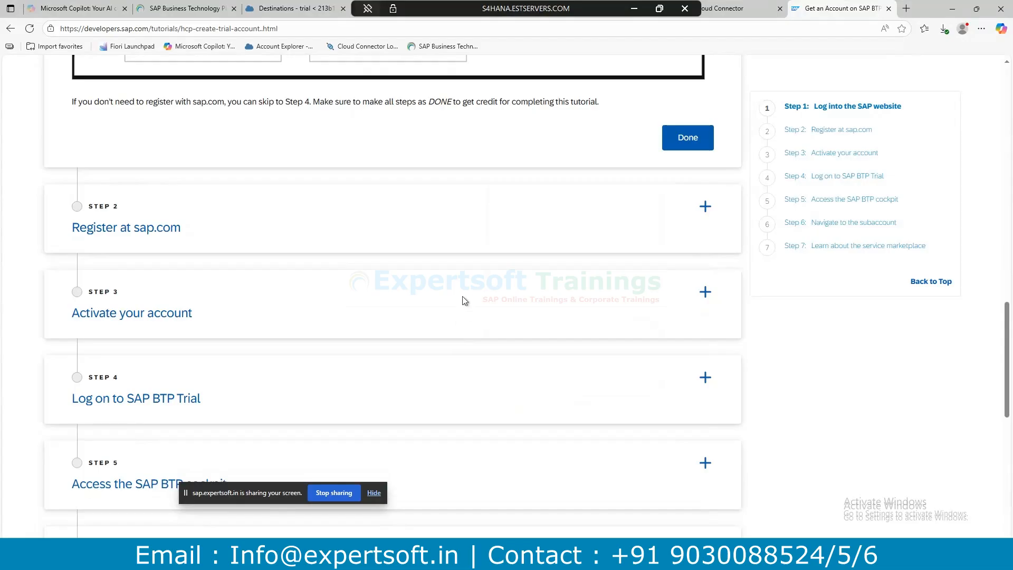
left_click(645, 396)
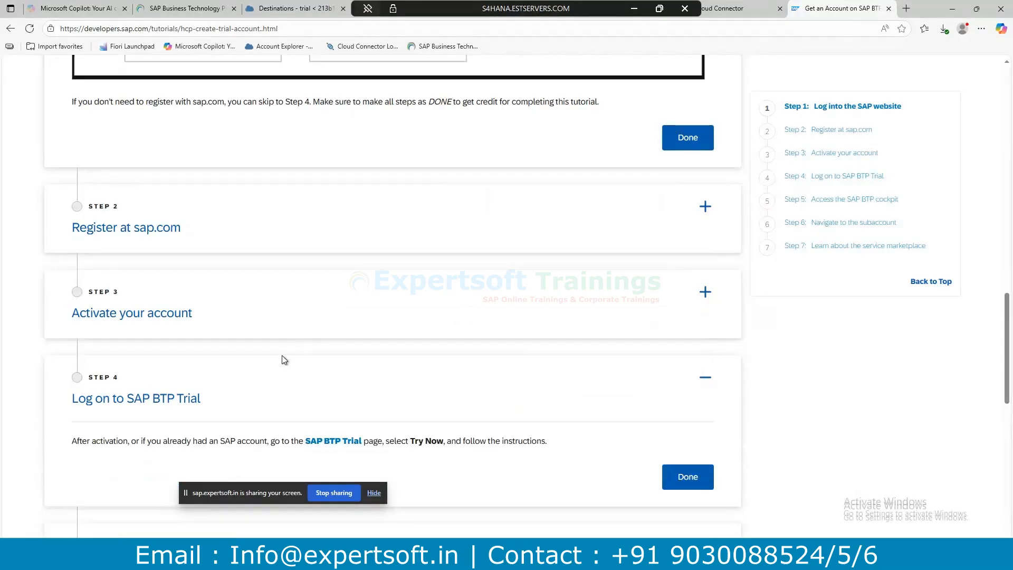
scroll(296, 343, "down", 3)
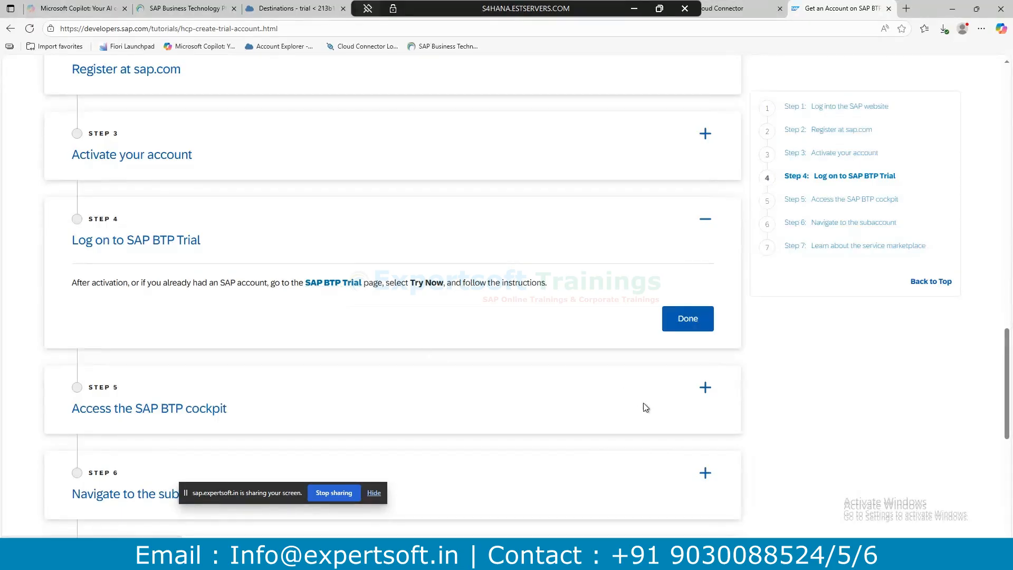
left_click(705, 388)
scroll(474, 333, "down", 3)
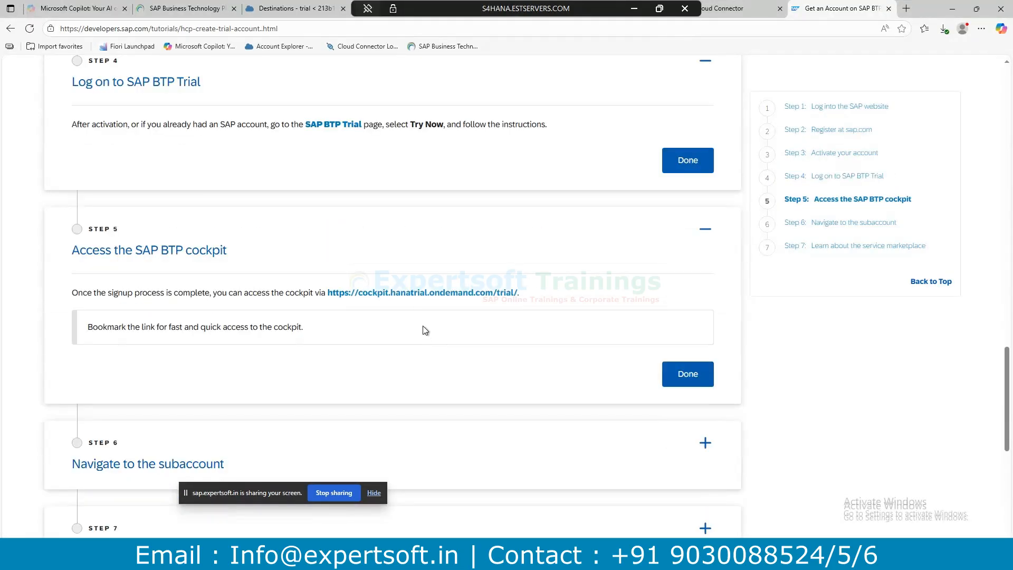
left_click(427, 293)
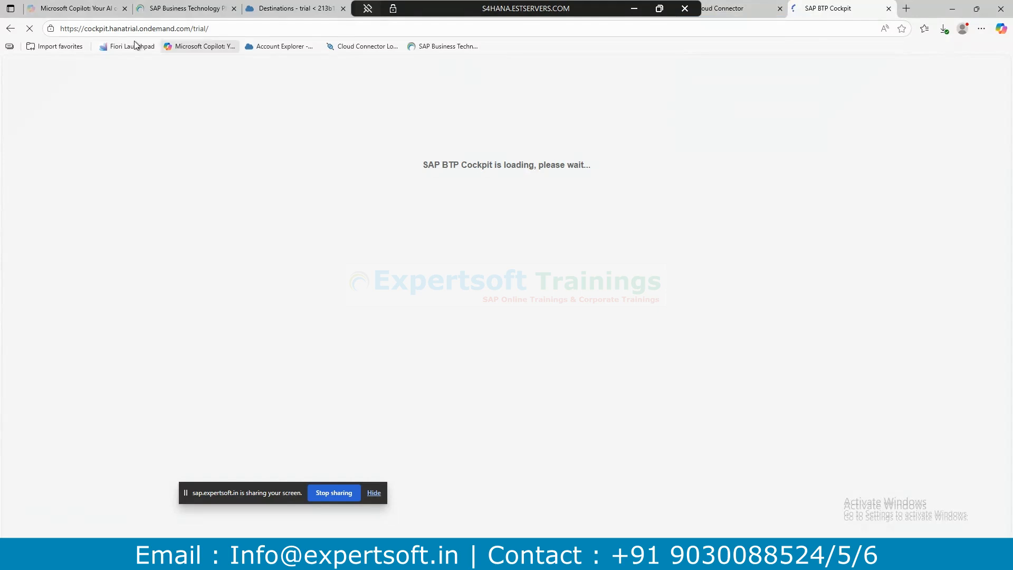
Search 'btp trail login' in a new tab and open the SAP BTP Cockpit result.
left_click(85, 29)
left_click_drag(84, 28, 209, 29)
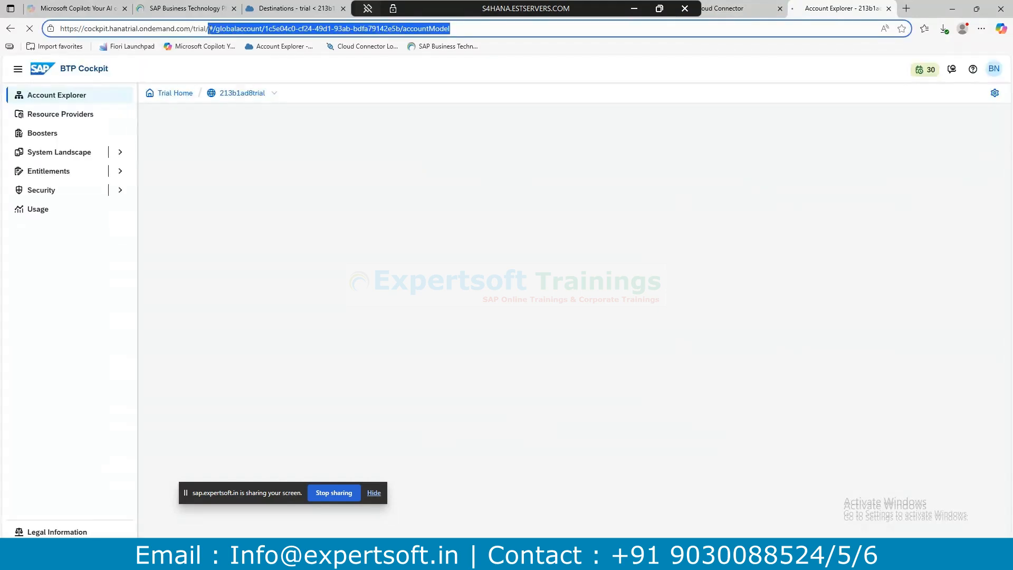
left_click(912, 11)
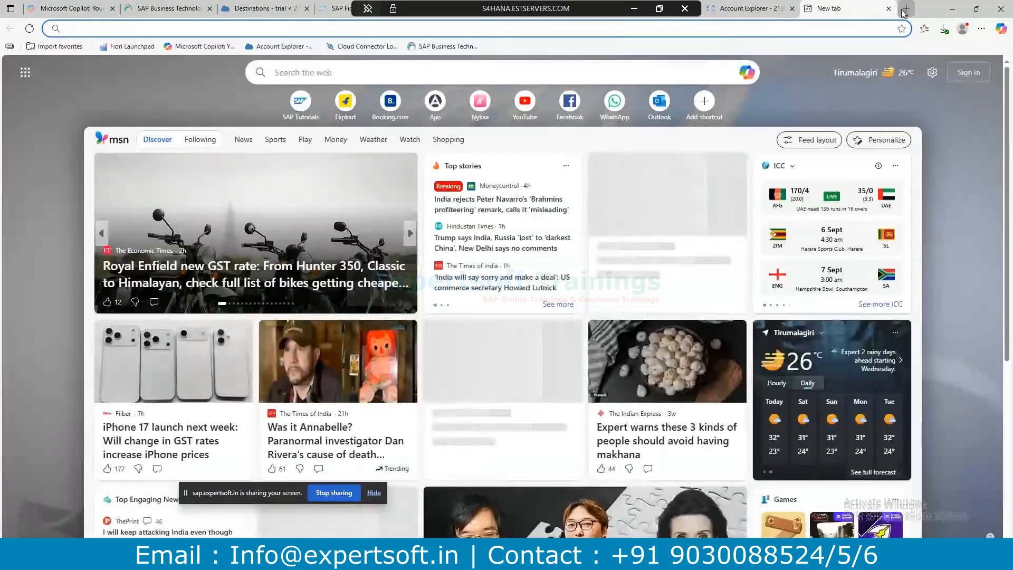
type("btp")
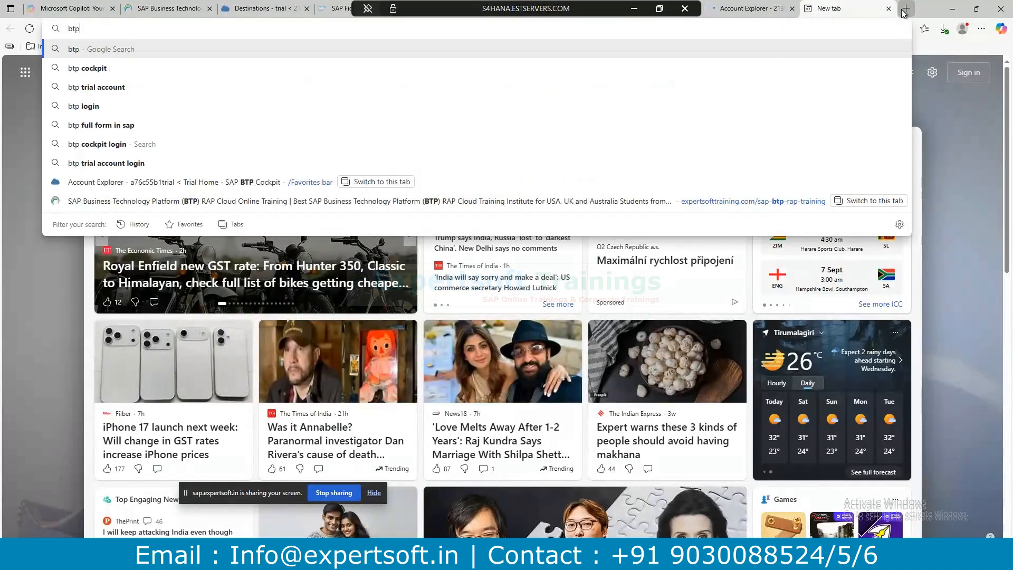
type(" trai")
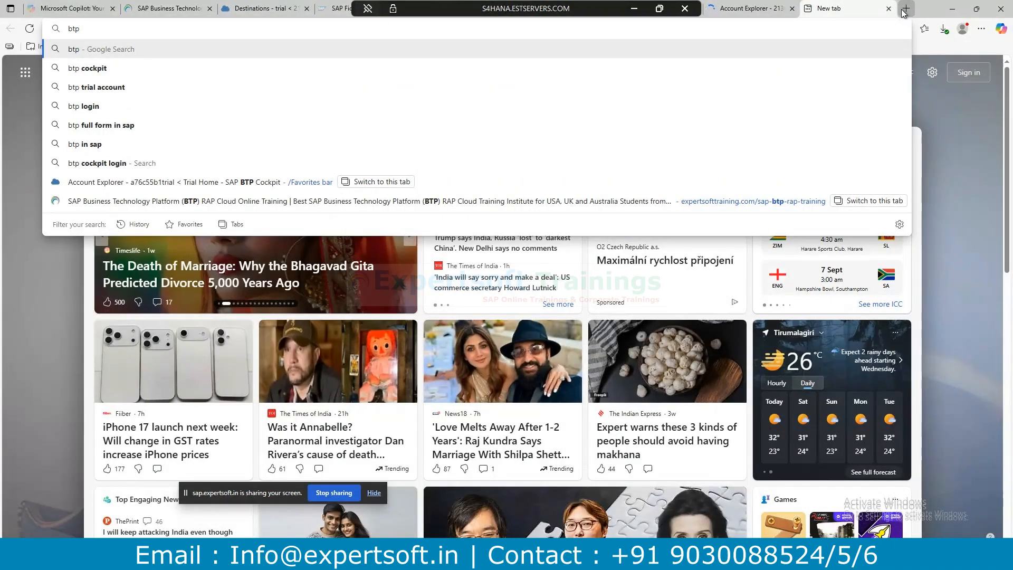
type("l login]")
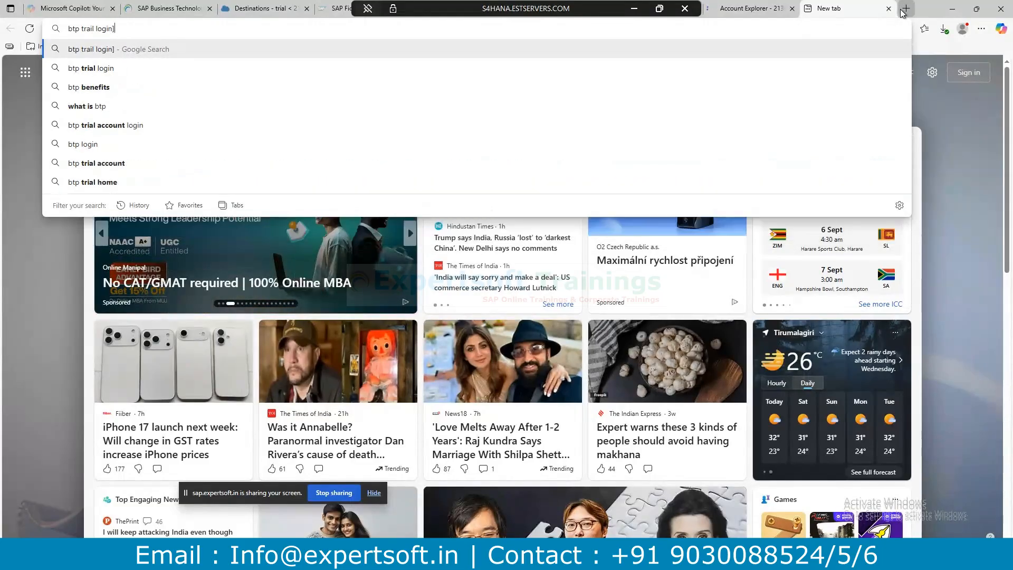
key("BackSpace")
key("Return")
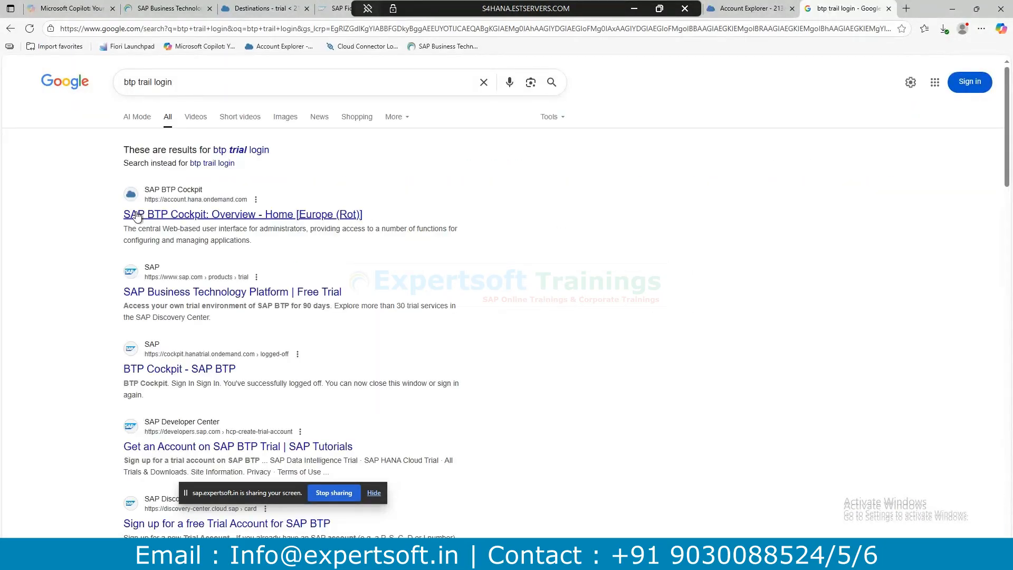
left_click(267, 218)
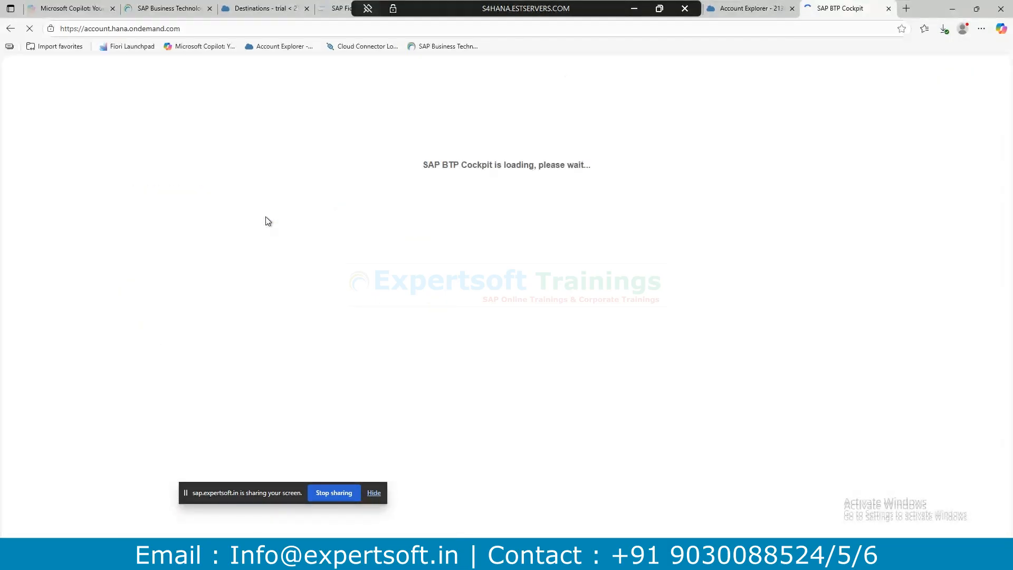
Close the old Account Explorer tab and bring up Cloud Connector Administration.
left_click(770, 9)
left_click(792, 9)
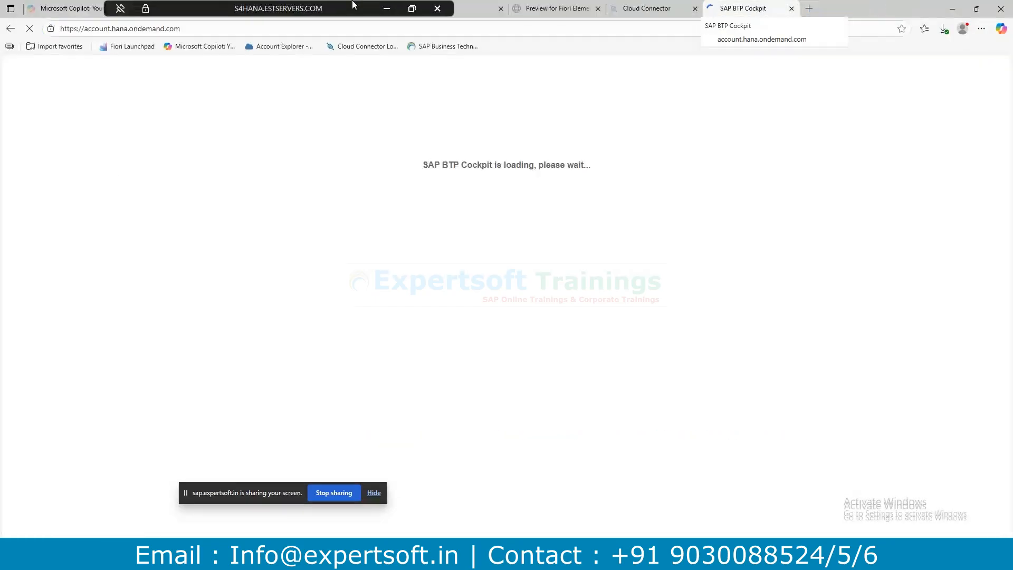
left_click(653, 9)
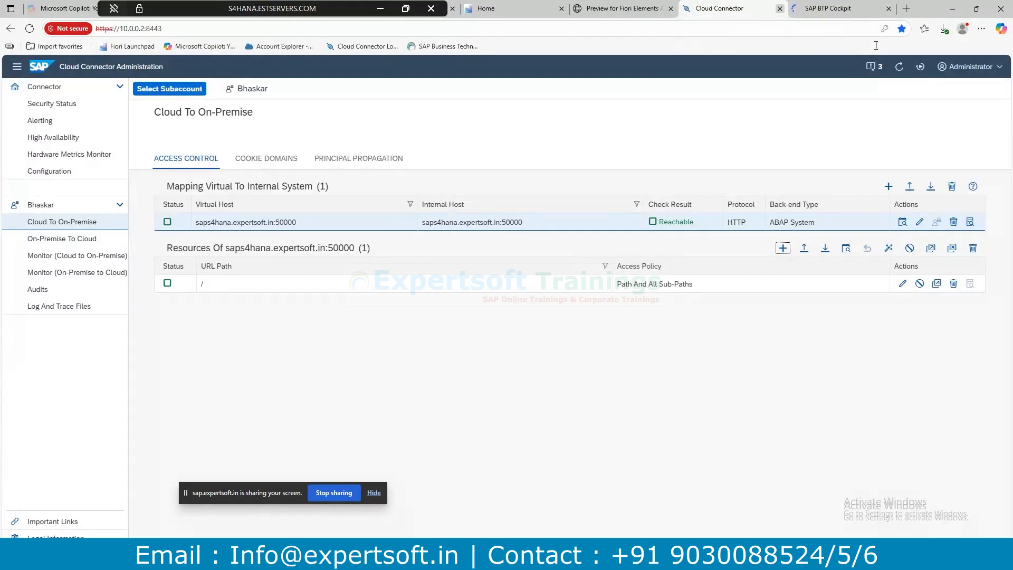
Log out of Cloud Connector, then close its tab and the Fiori Elements preview tab.
left_click(998, 78)
left_click(958, 136)
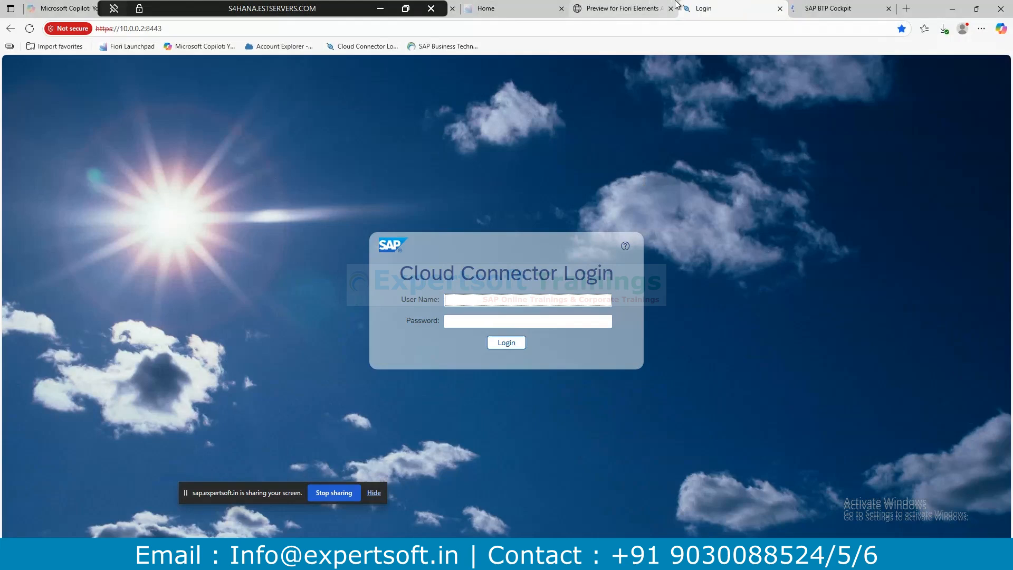
left_click(779, 8)
left_click(620, 8)
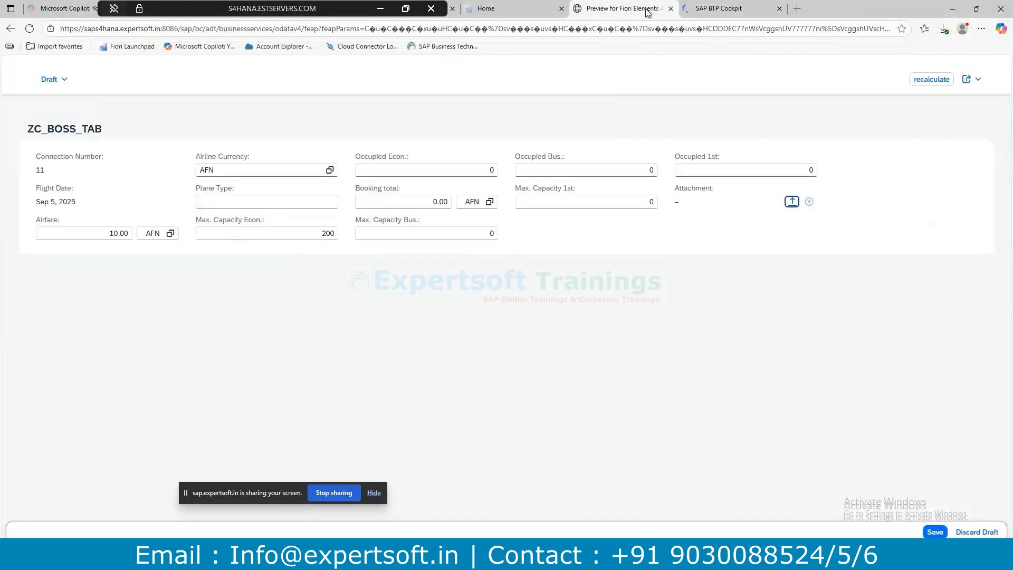
left_click(670, 9)
Sign out from the Fiori launchpad, close the duplicate cockpit tab, and sign back in to the cockpit.
left_click(506, 9)
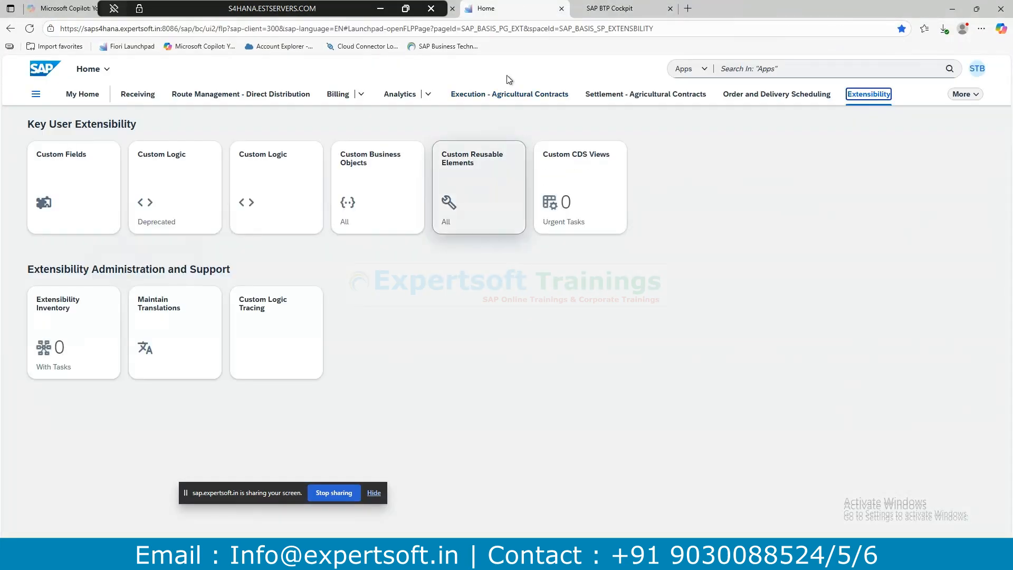
left_click(974, 72)
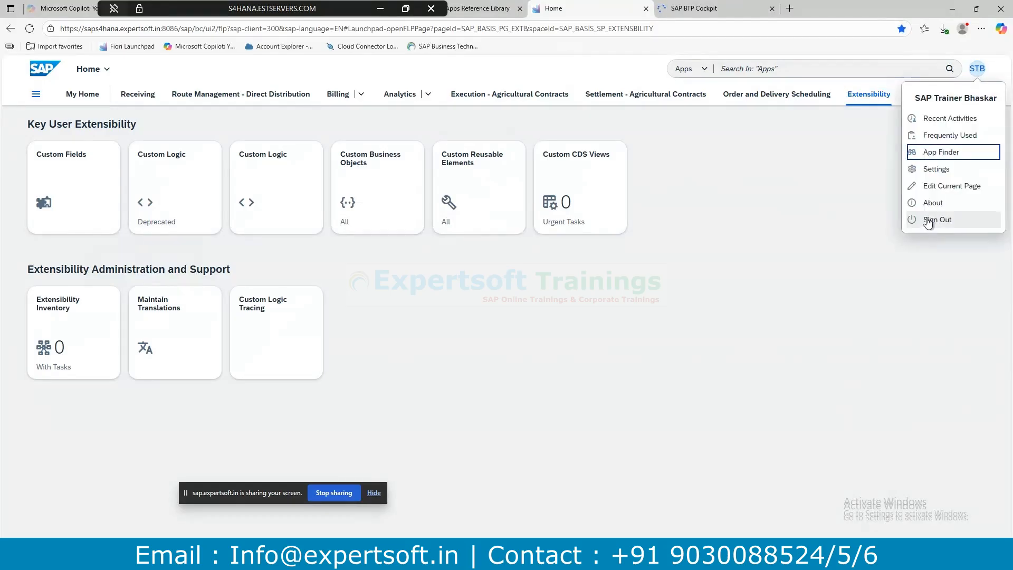
left_click(928, 221)
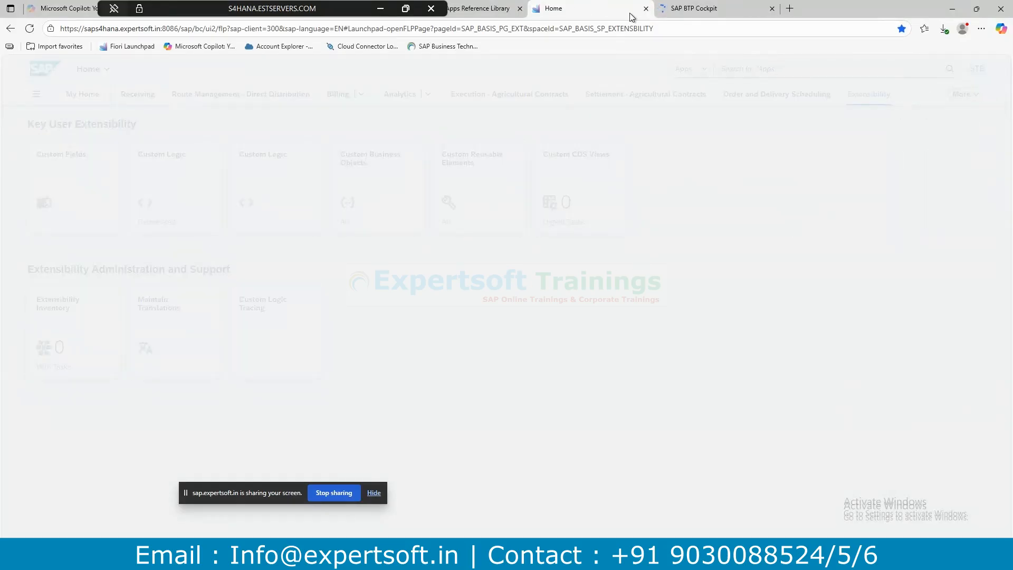
left_click(698, 11)
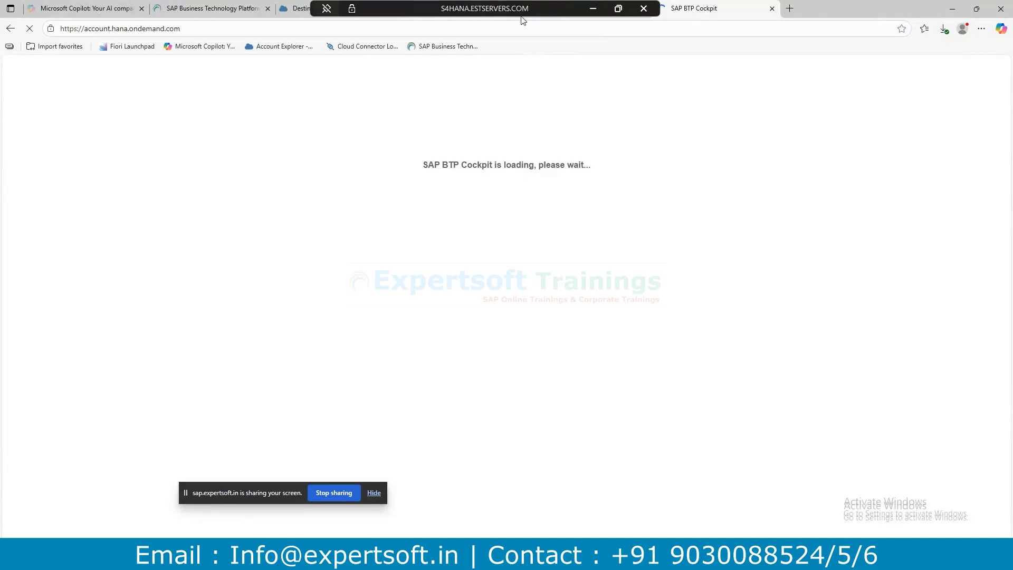
left_click(294, 10)
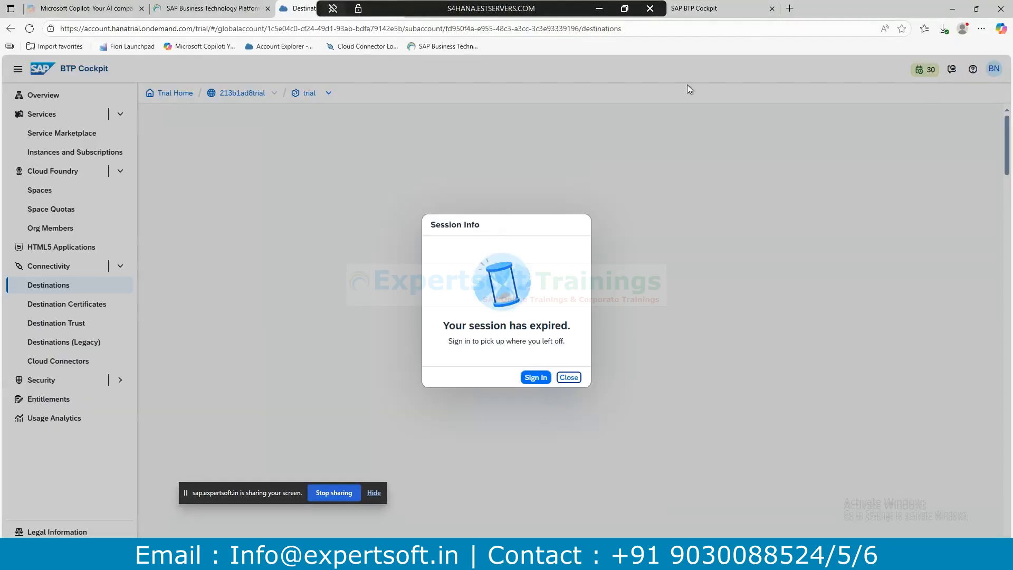
left_click(770, 9)
left_click(533, 378)
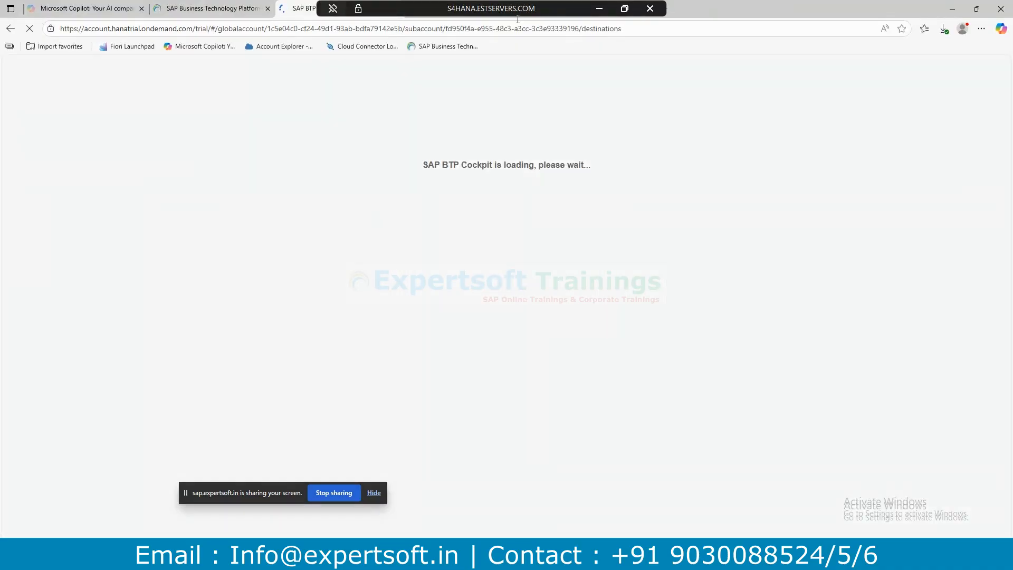
Confirm the Fiori launchpad sign-out and close the Fiori Apps Reference Library page.
left_click_drag(507, 13, 813, 14)
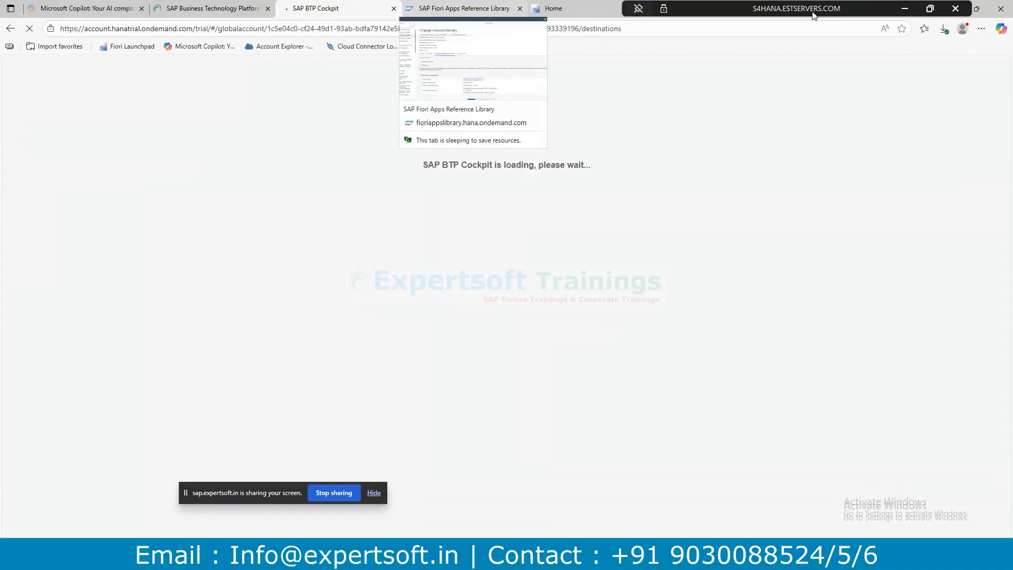
left_click(599, 8)
left_click(528, 323)
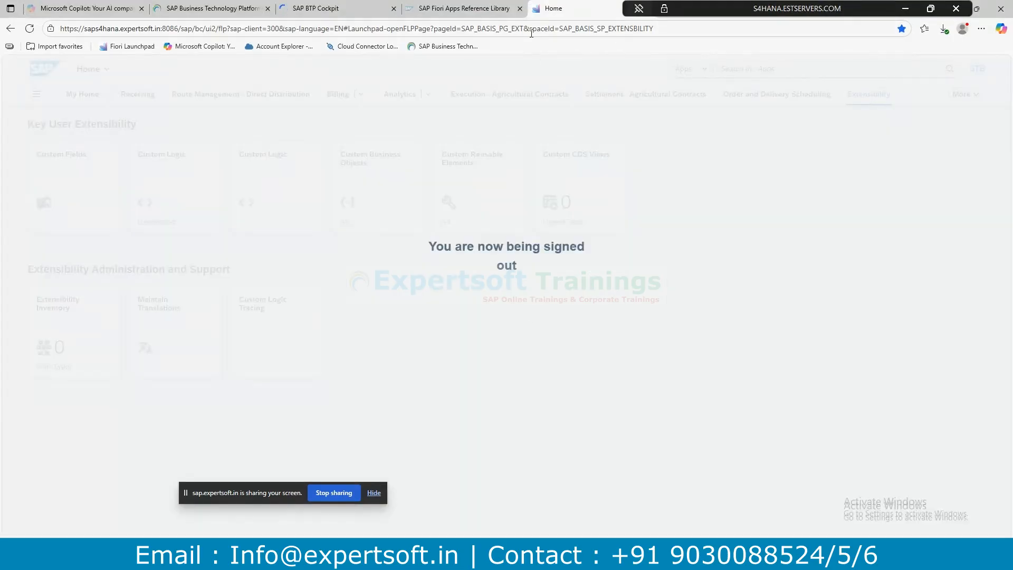
left_click(514, 10)
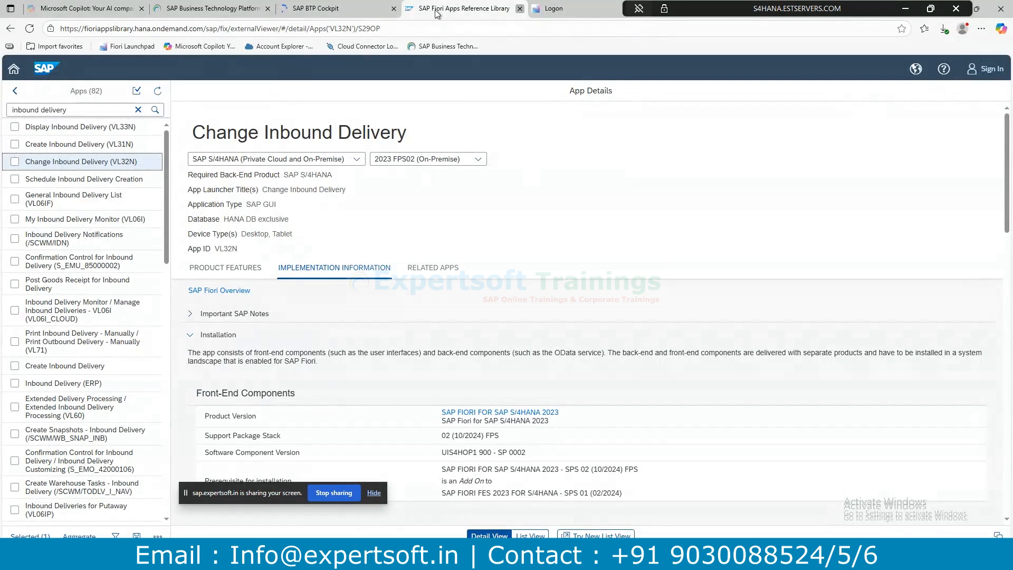
left_click(519, 9)
left_click(337, 8)
left_click(436, 11)
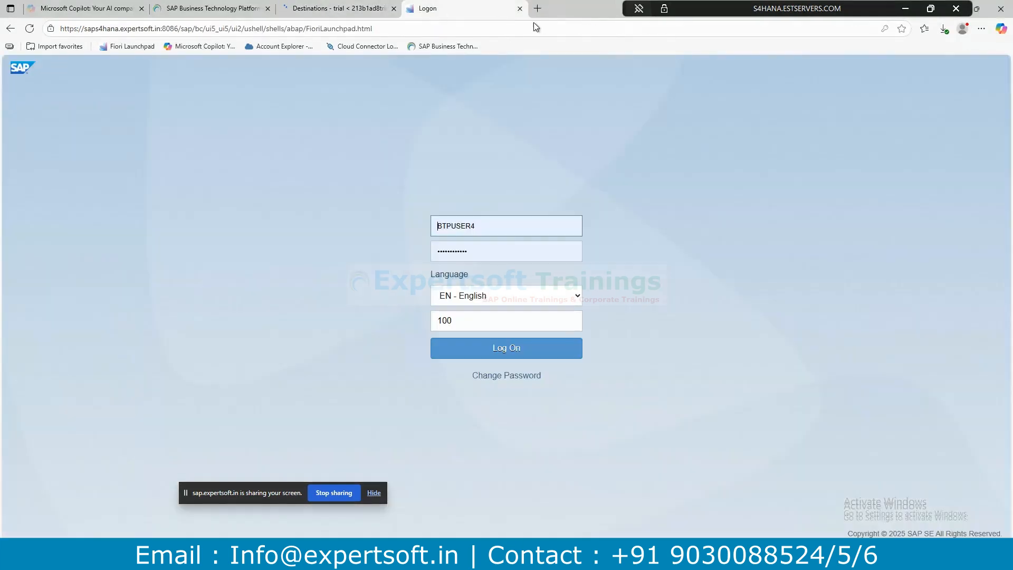
Close the logon page and open the trial global account from the cockpit home page.
left_click(520, 9)
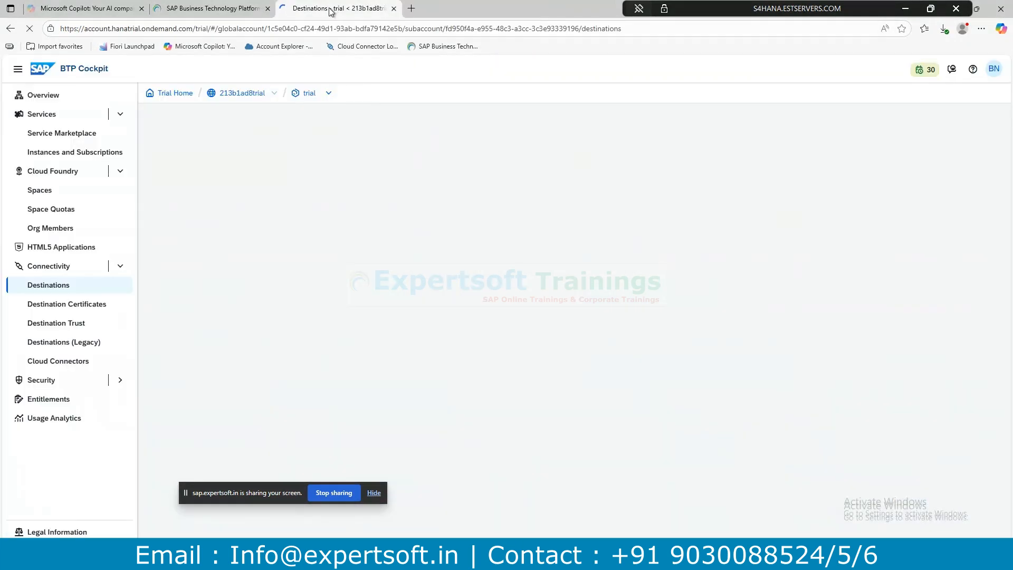
left_click(46, 70)
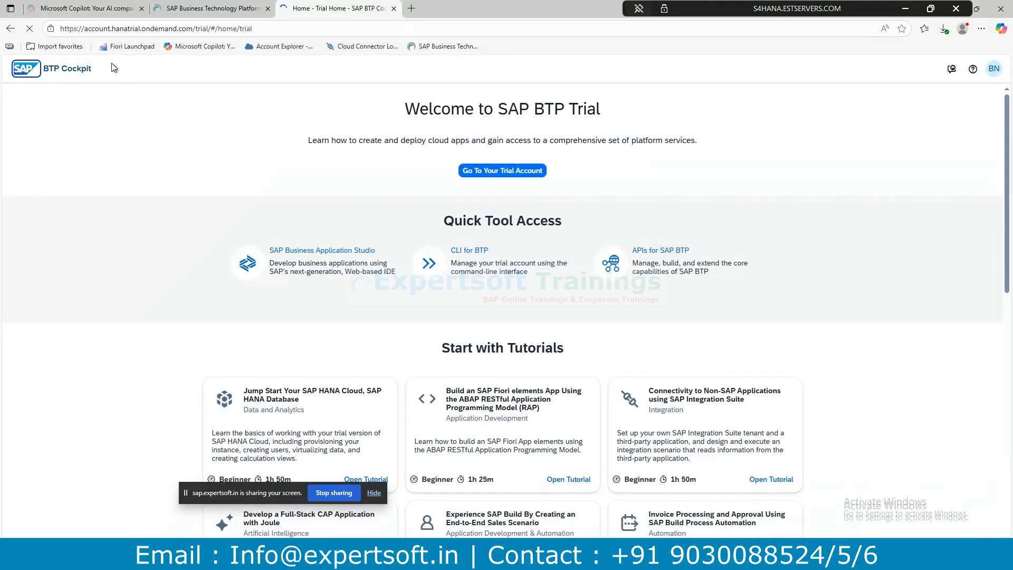
left_click(494, 171)
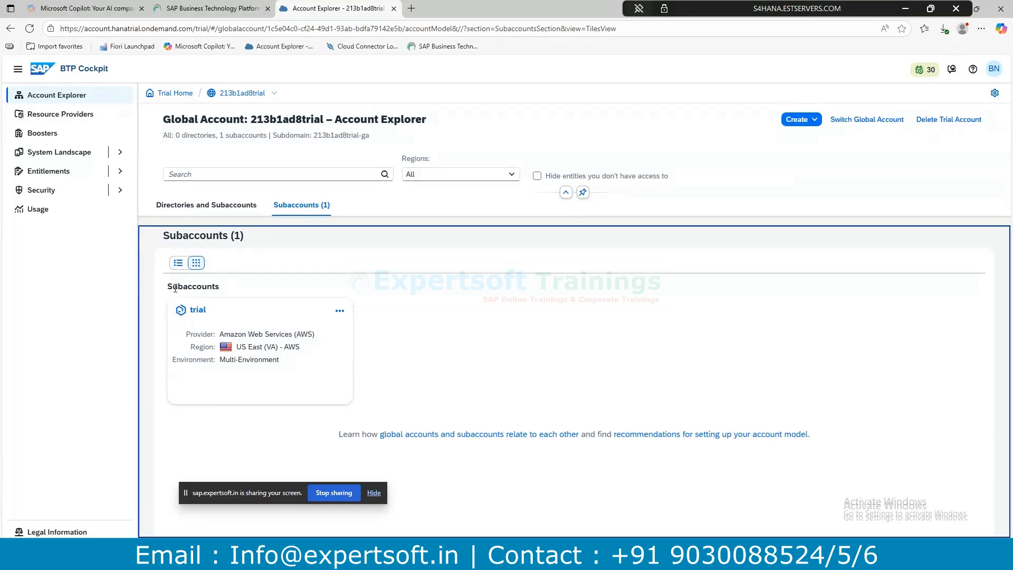
Highlight the trial subaccount's provider and region, US East (VA) - AWS.
double_click(191, 289)
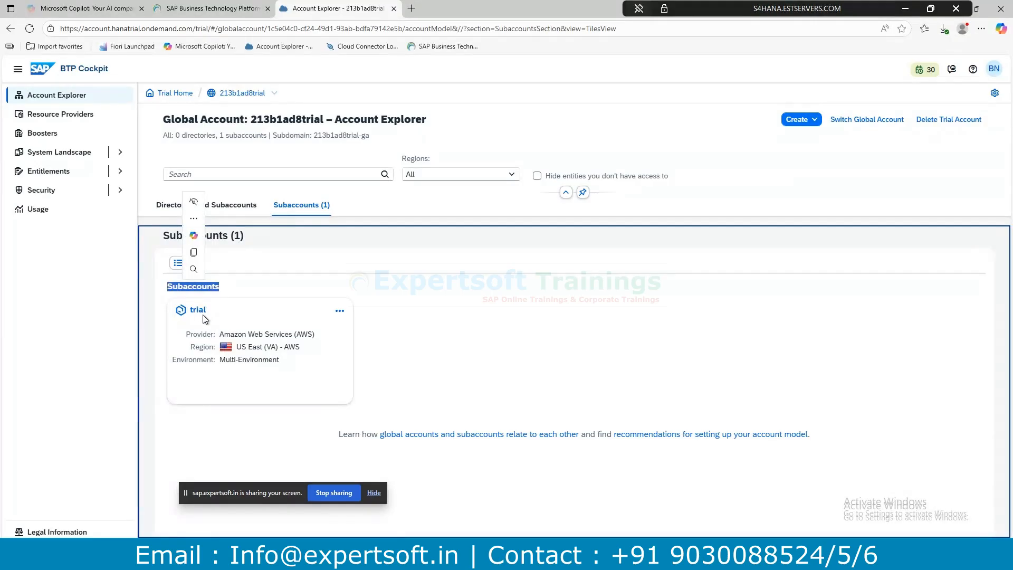
left_click_drag(236, 347, 301, 349)
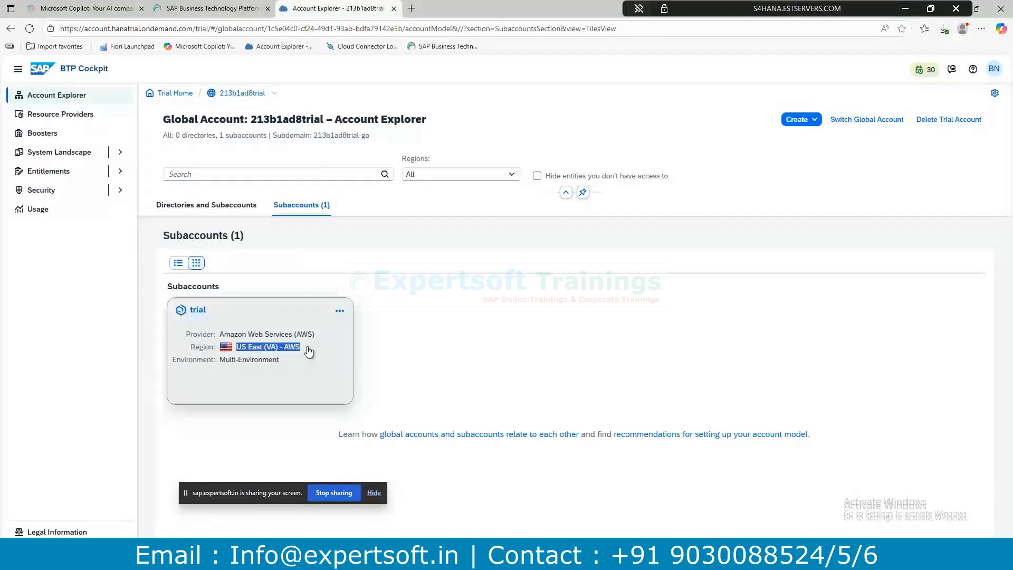
left_click_drag(220, 335, 317, 338)
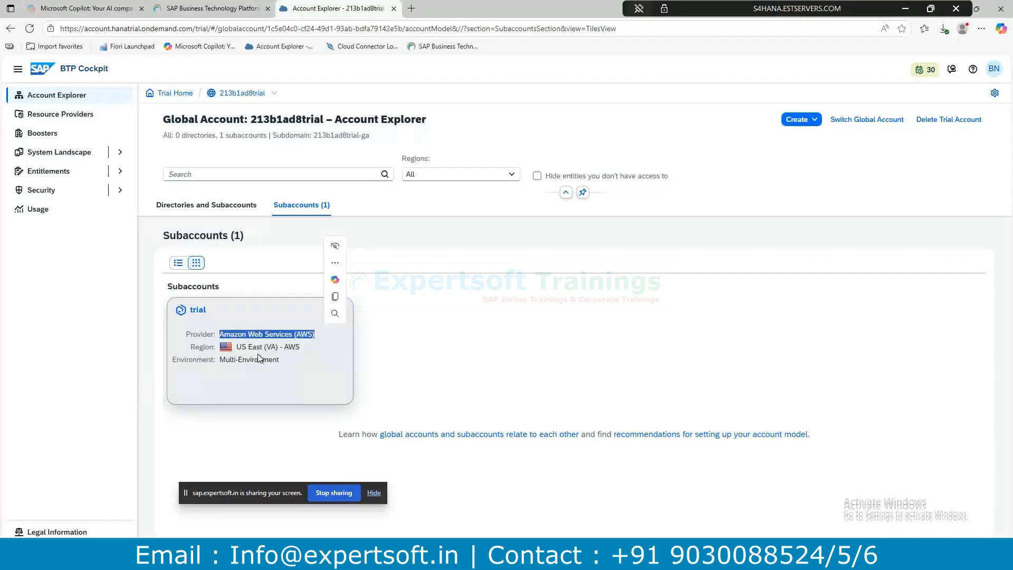
left_click_drag(237, 347, 269, 349)
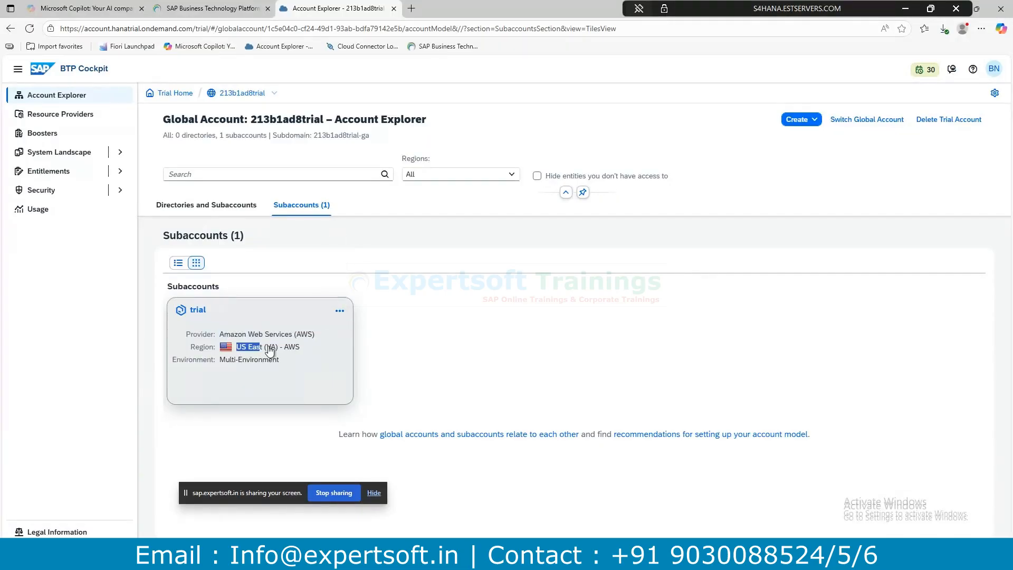
left_click_drag(270, 350, 302, 350)
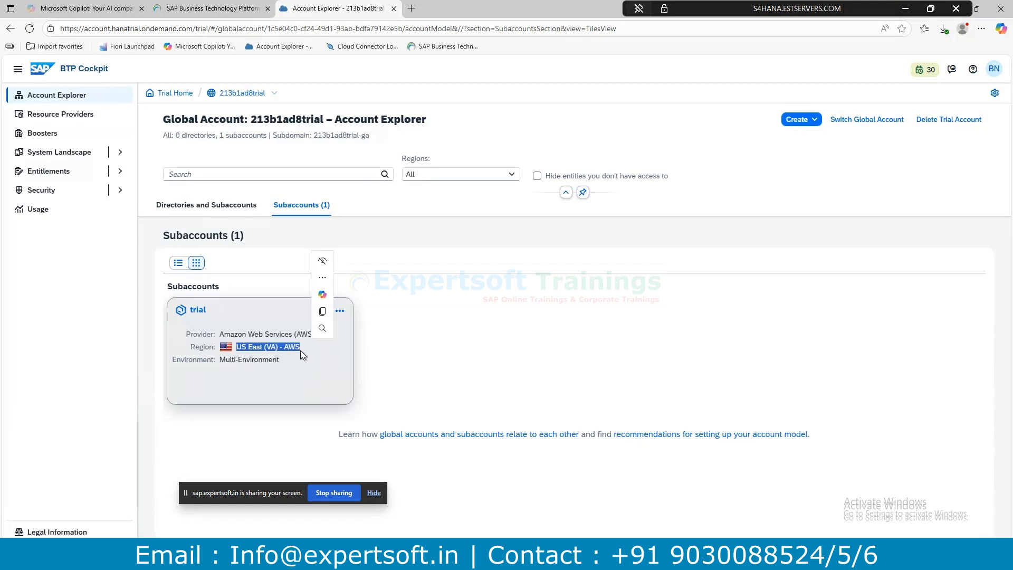
left_click(301, 354)
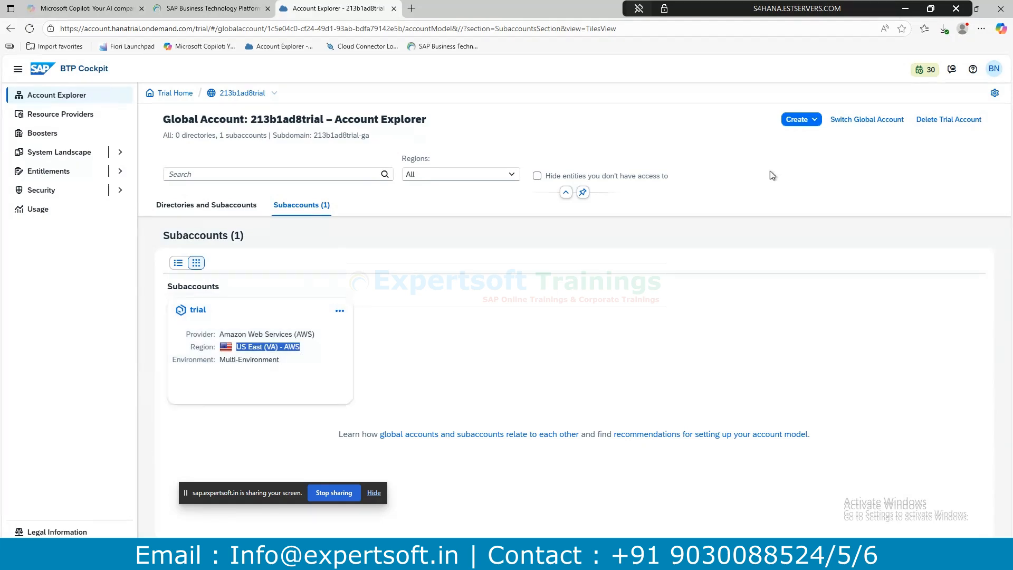
left_click(800, 119)
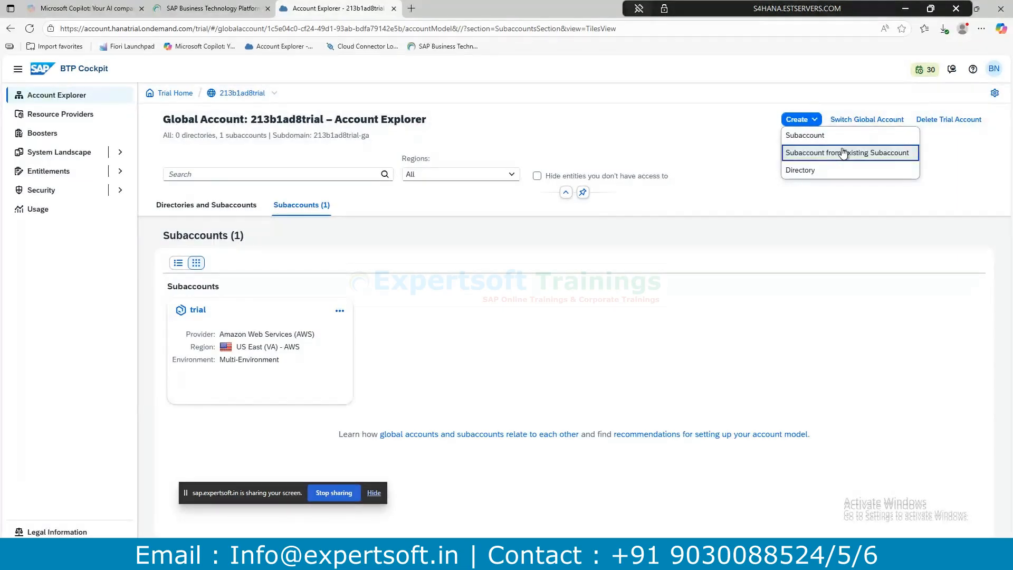
left_click(820, 154)
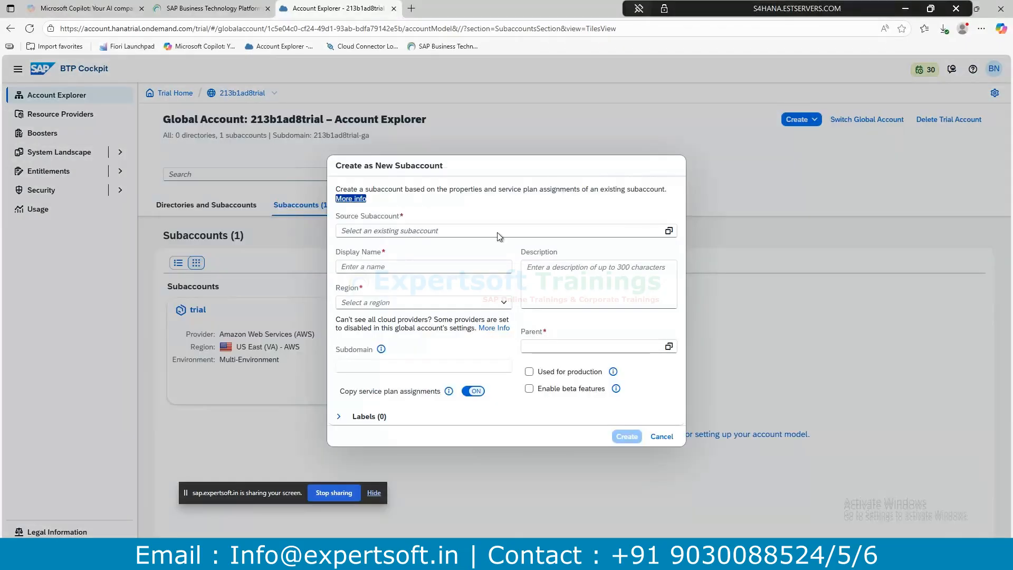
left_click(668, 231)
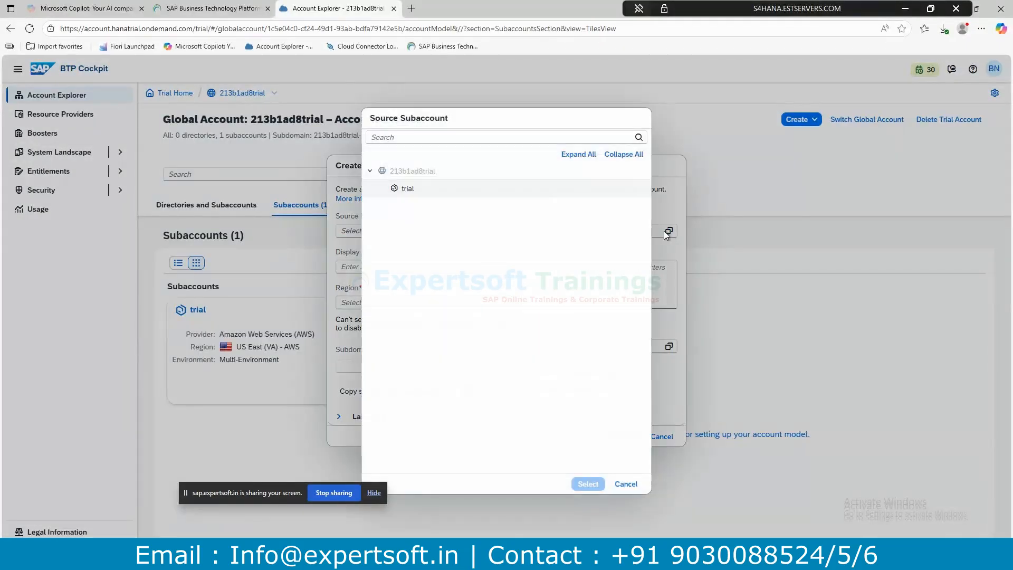
left_click(630, 488)
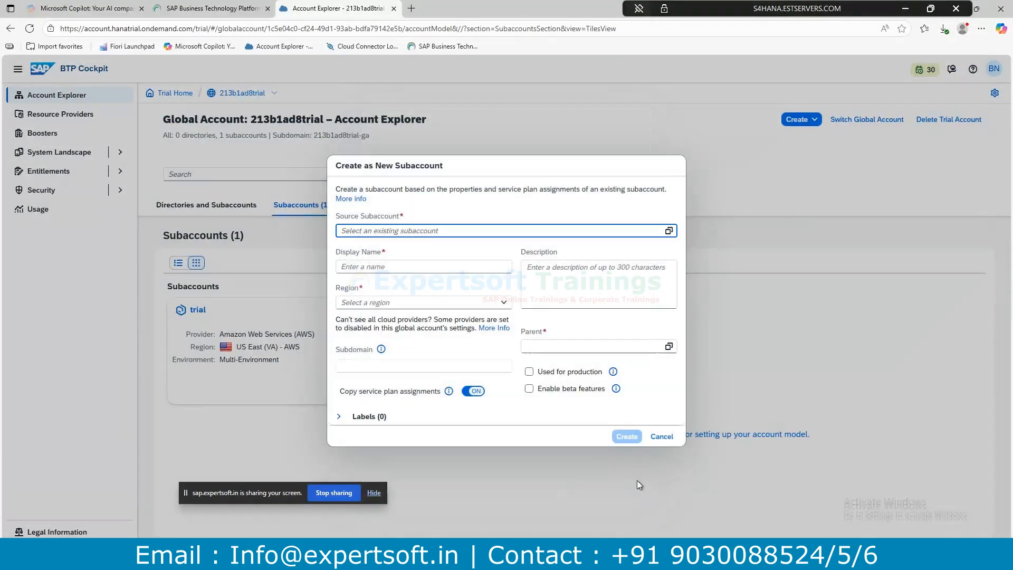
left_click(662, 440)
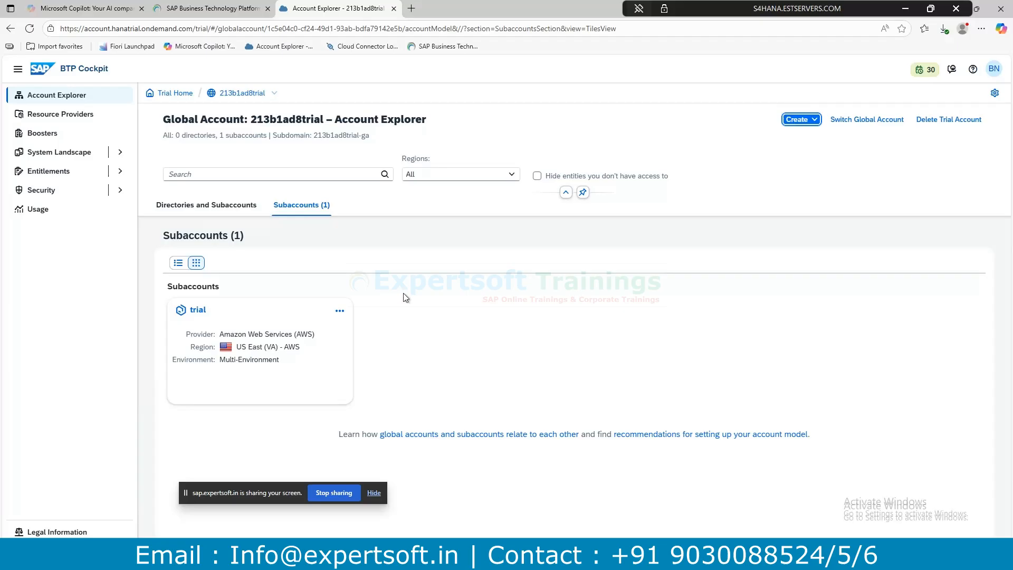
double_click(181, 290)
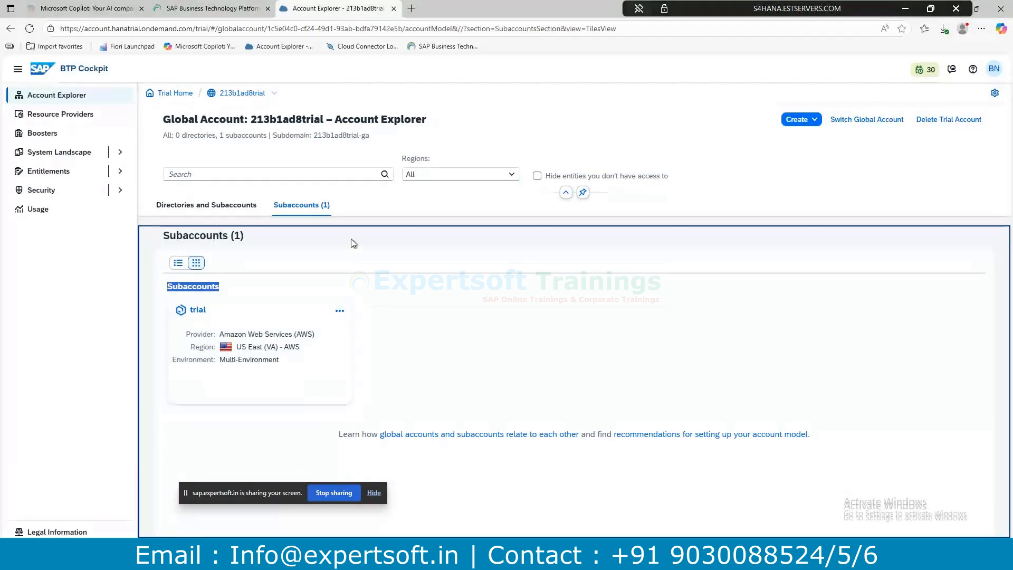
left_click(326, 243)
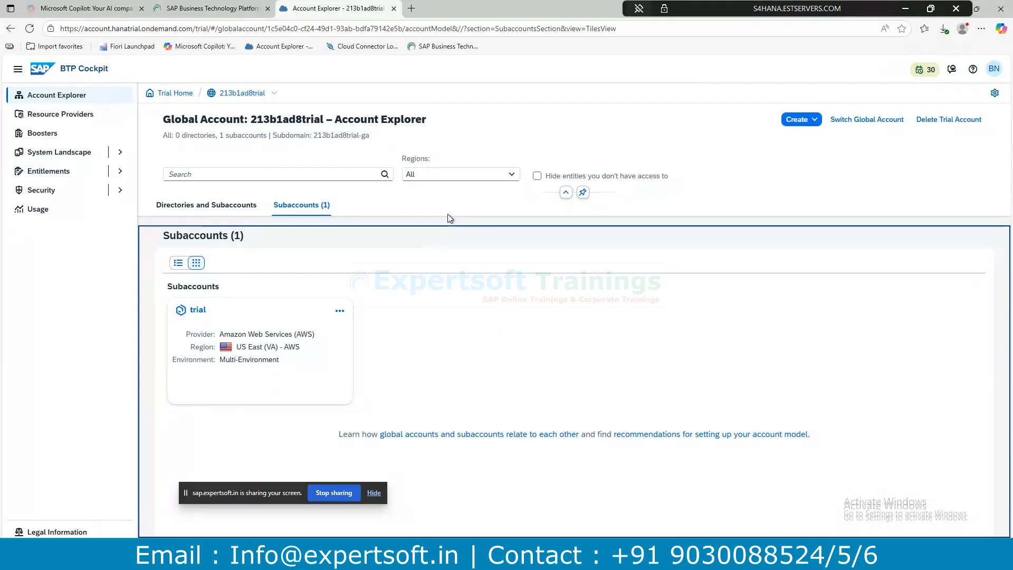
left_click(68, 99)
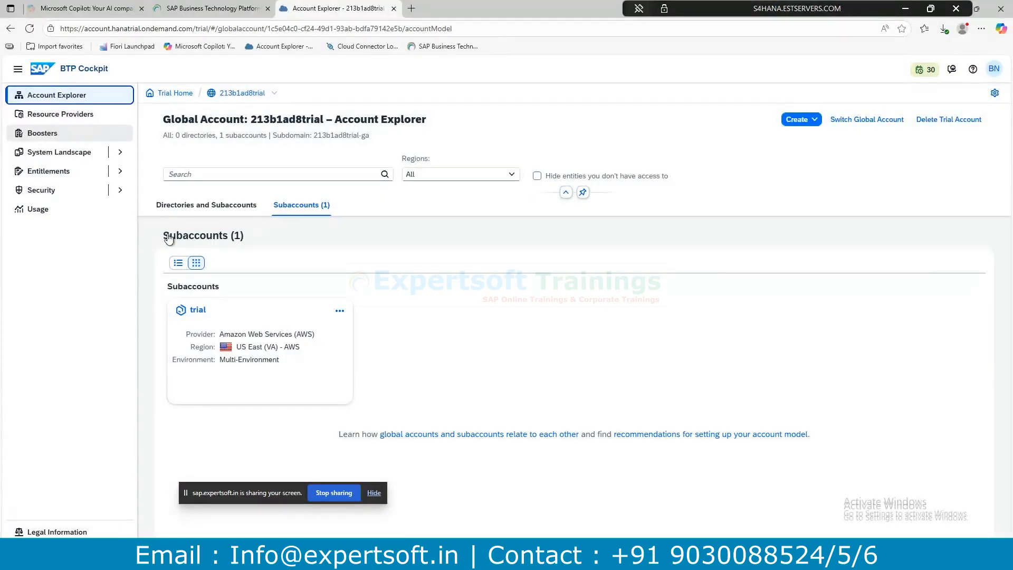
Open the trial subaccount, glance at the RAP training course page, then return to its Overview.
left_click(241, 335)
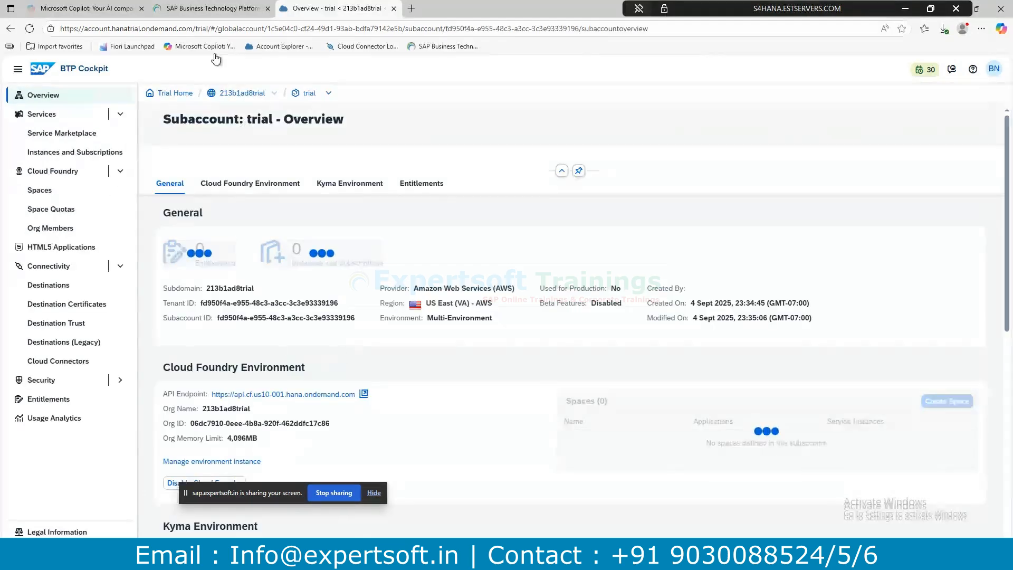
left_click(211, 8)
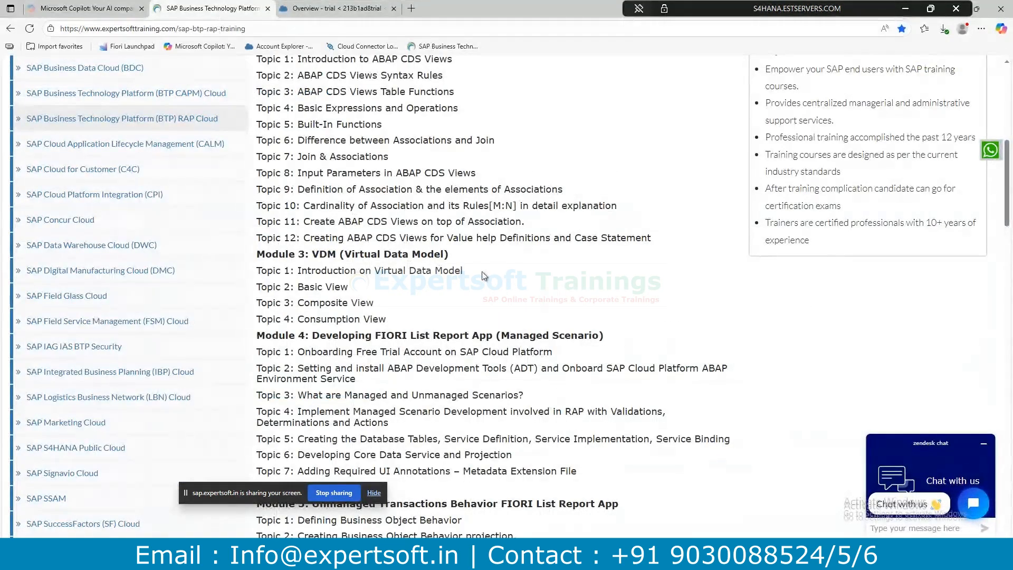
scroll(481, 276, "down", 1)
key("ctrl+Tab")
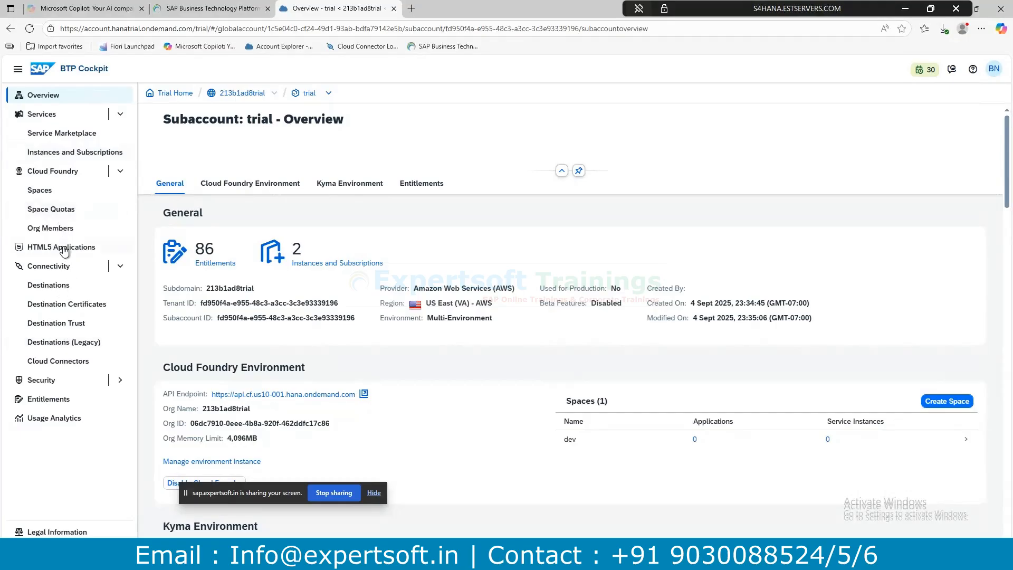
Search the Service Marketplace for 'abap' and choose Create on the ABAP environment service.
left_click(68, 134)
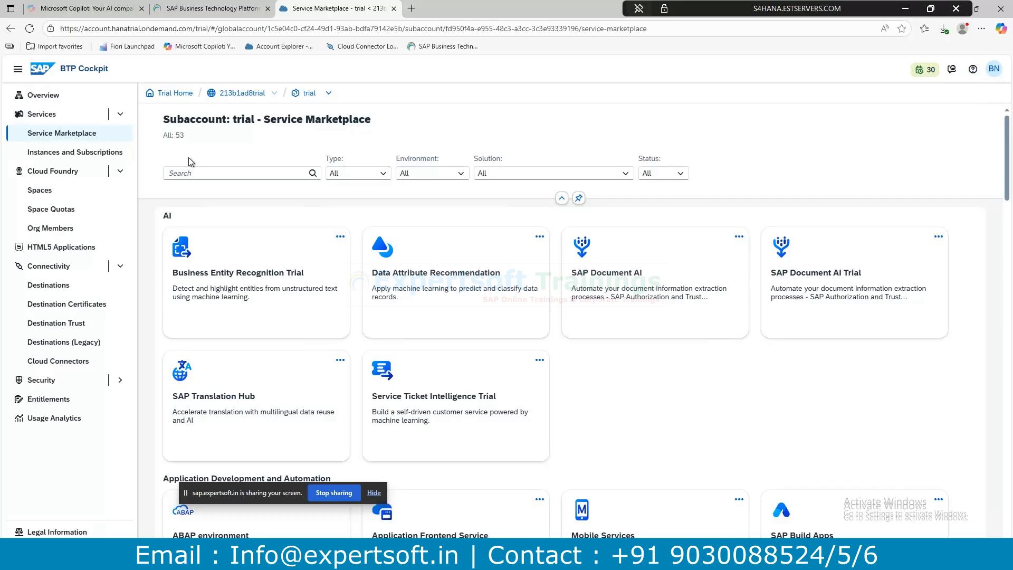
scroll(454, 370, "down", 5)
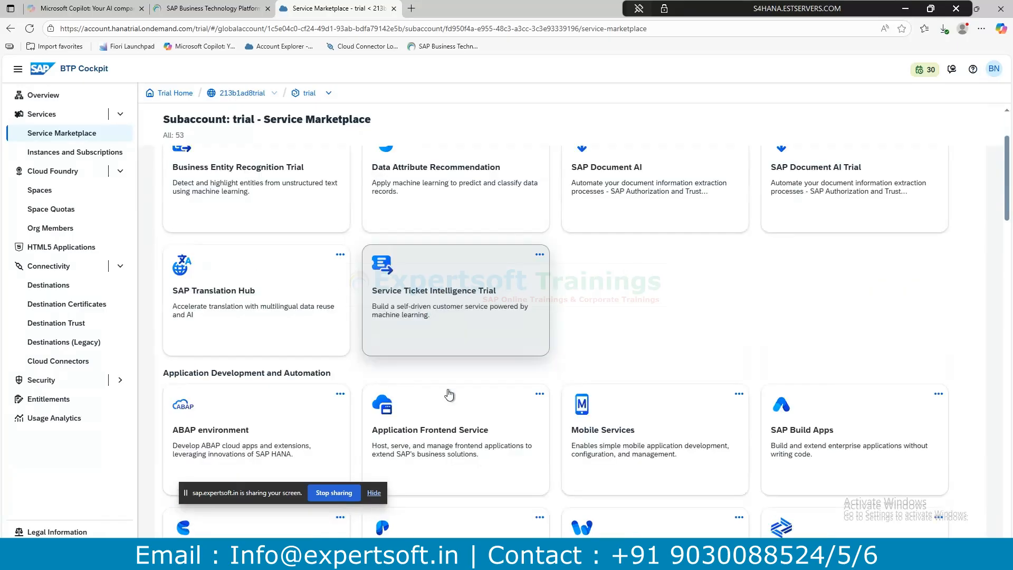
scroll(222, 241, "up", 5)
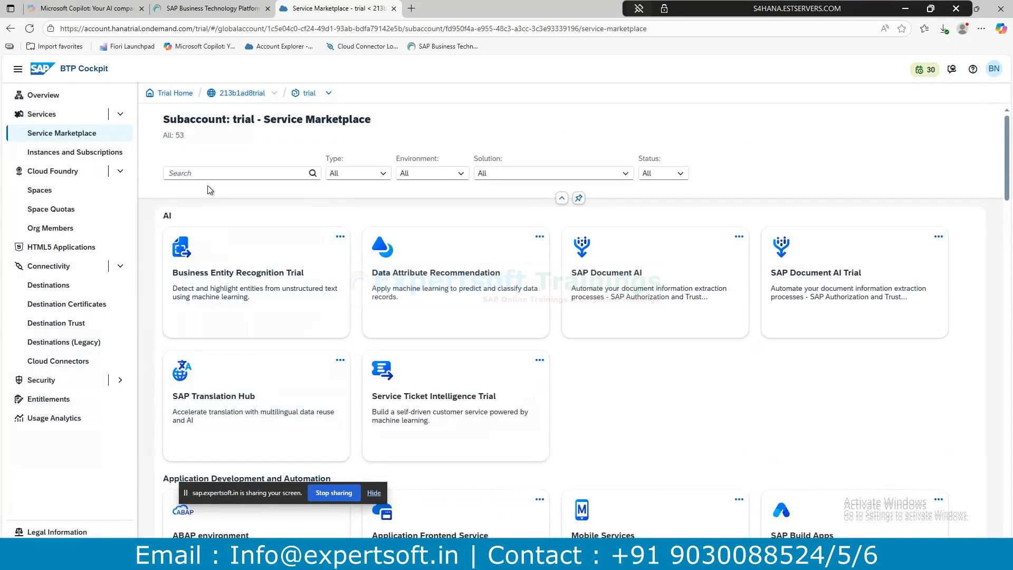
left_click(201, 173)
type("abap")
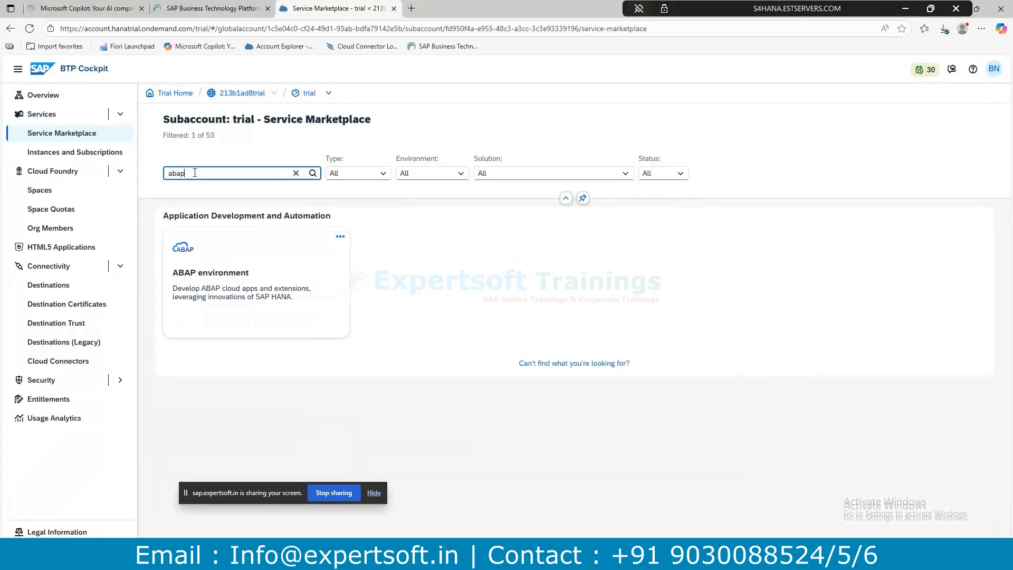
left_click(340, 237)
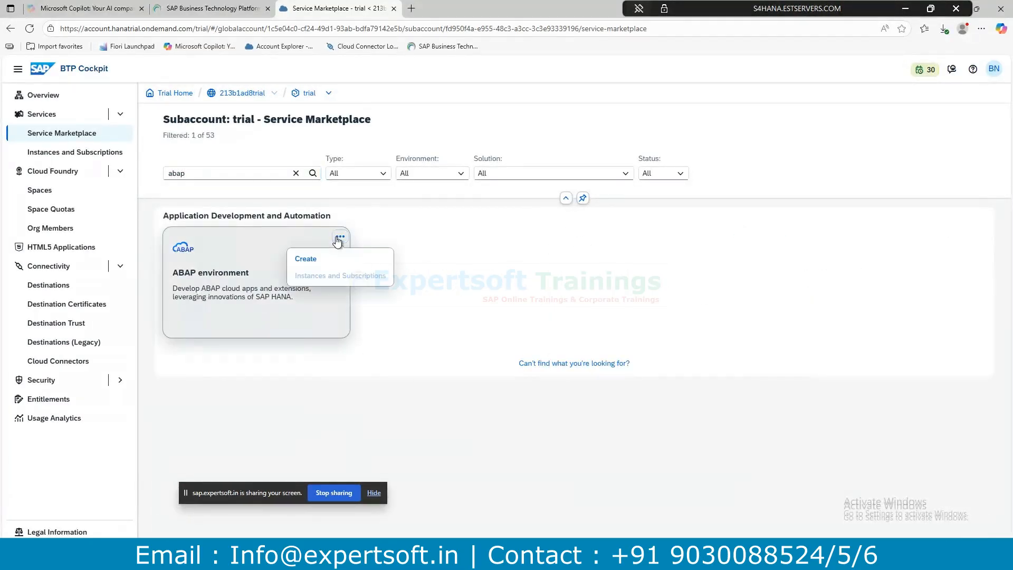
left_click(313, 260)
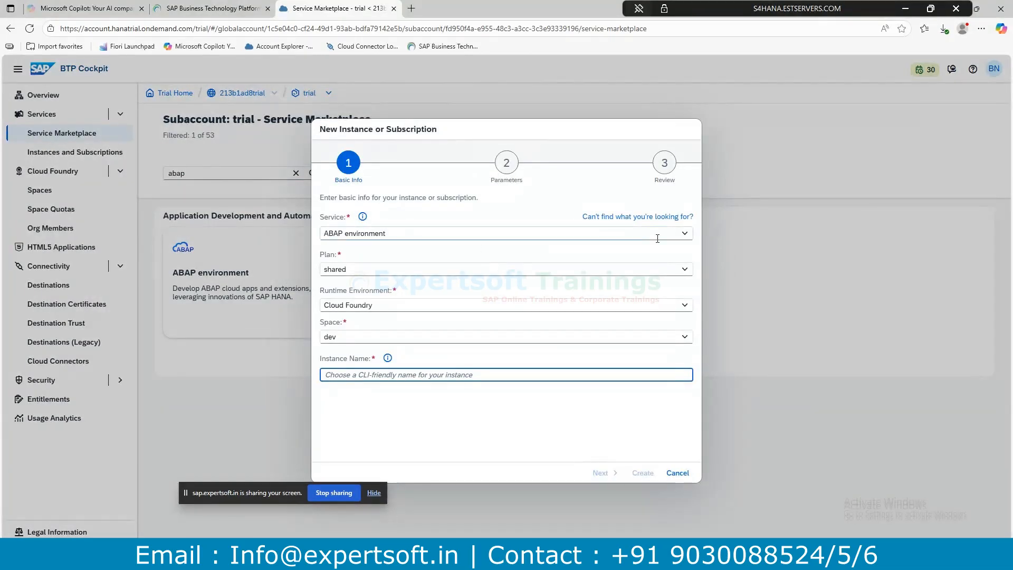
left_click(677, 271)
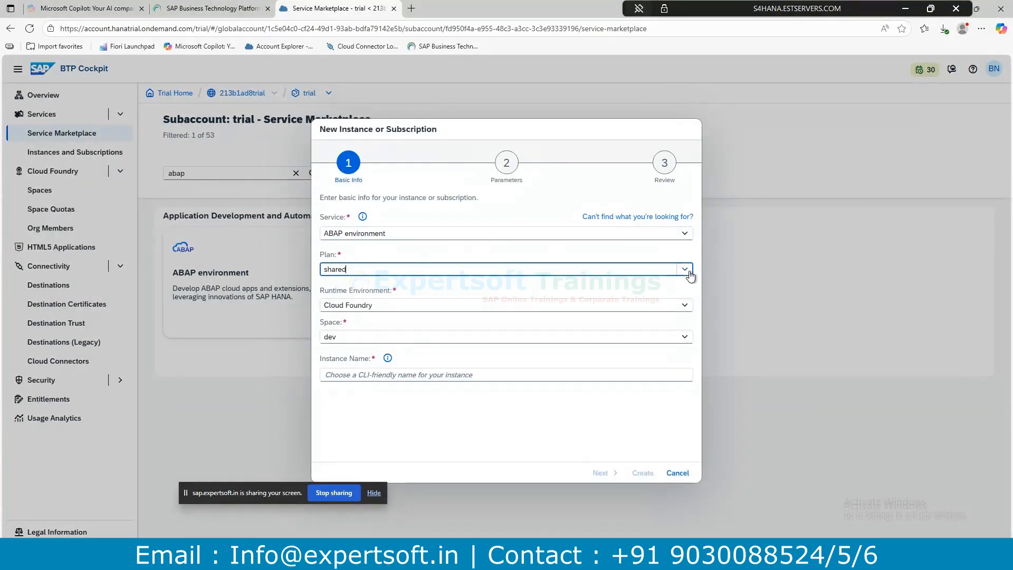
left_click(684, 306)
left_click(682, 307)
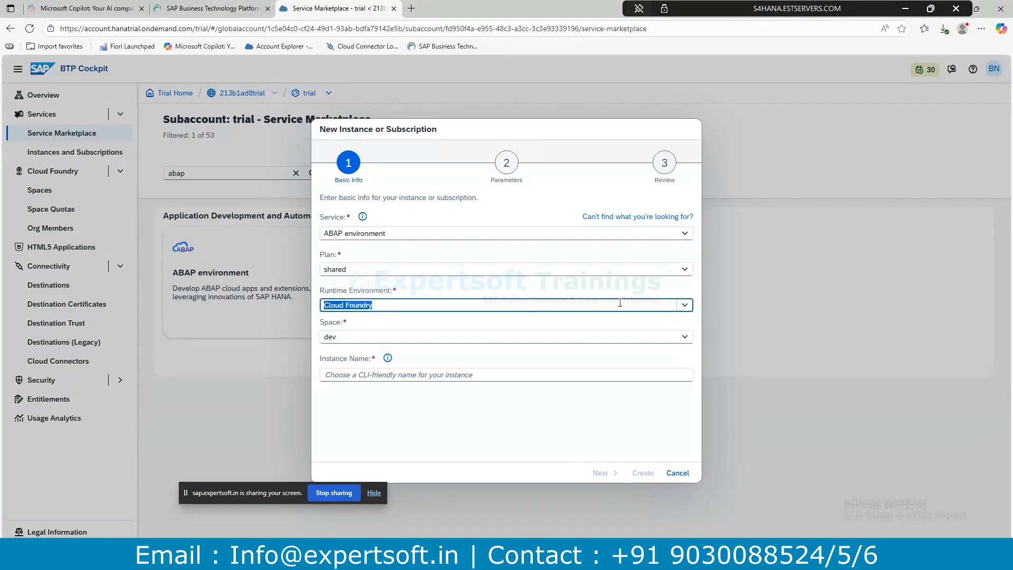
left_click(685, 310)
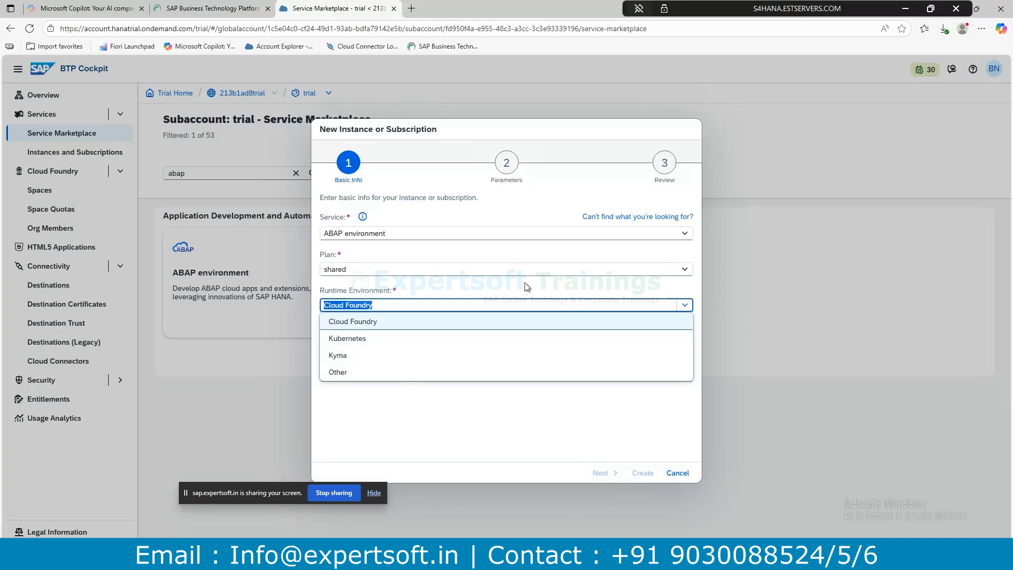
left_click_drag(402, 292, 318, 290)
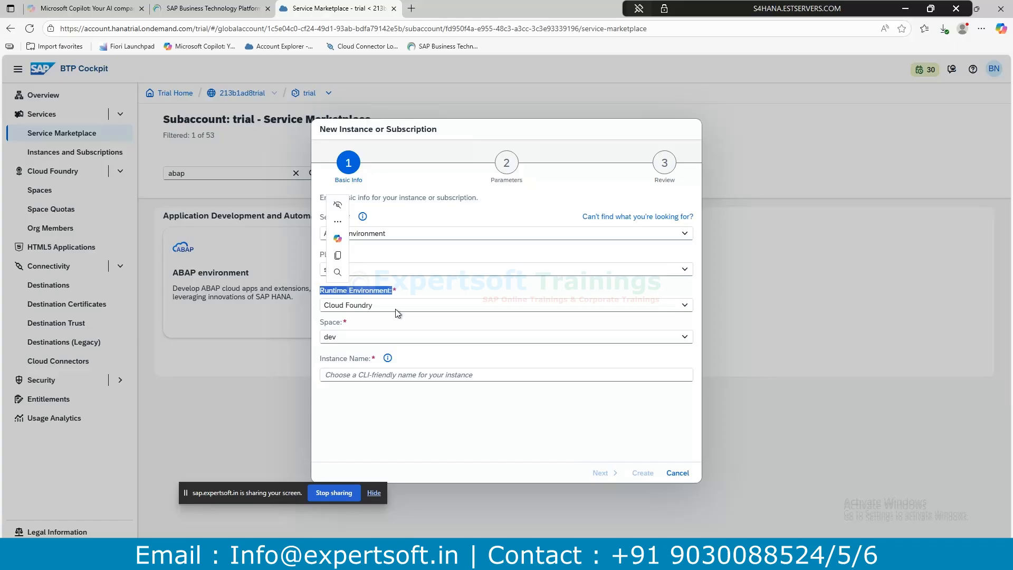
Enter 'ABAPInstance' as the instance name and continue to the Parameters step.
double_click(327, 324)
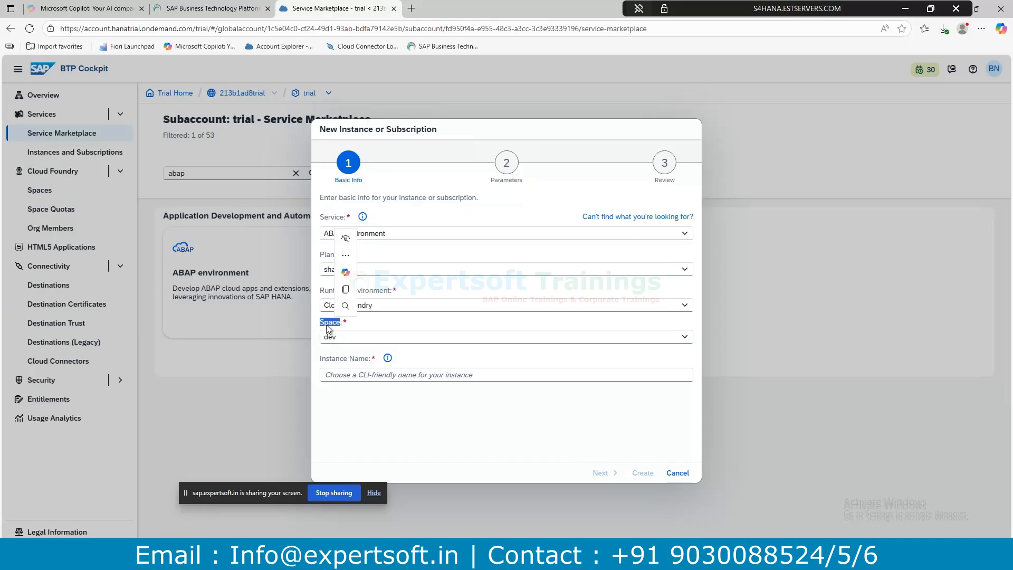
left_click(344, 374)
type("ABAp")
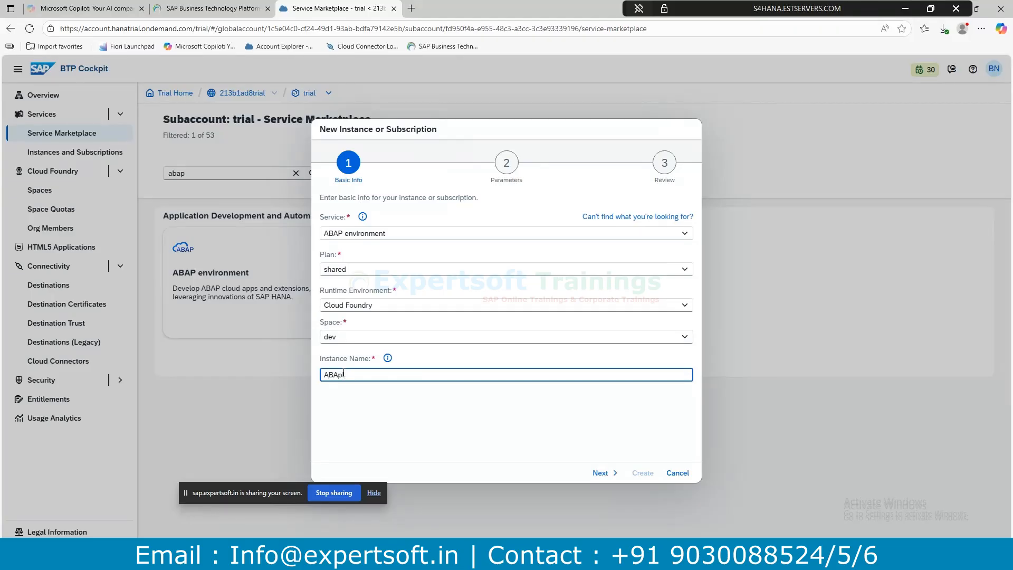
key("F12")
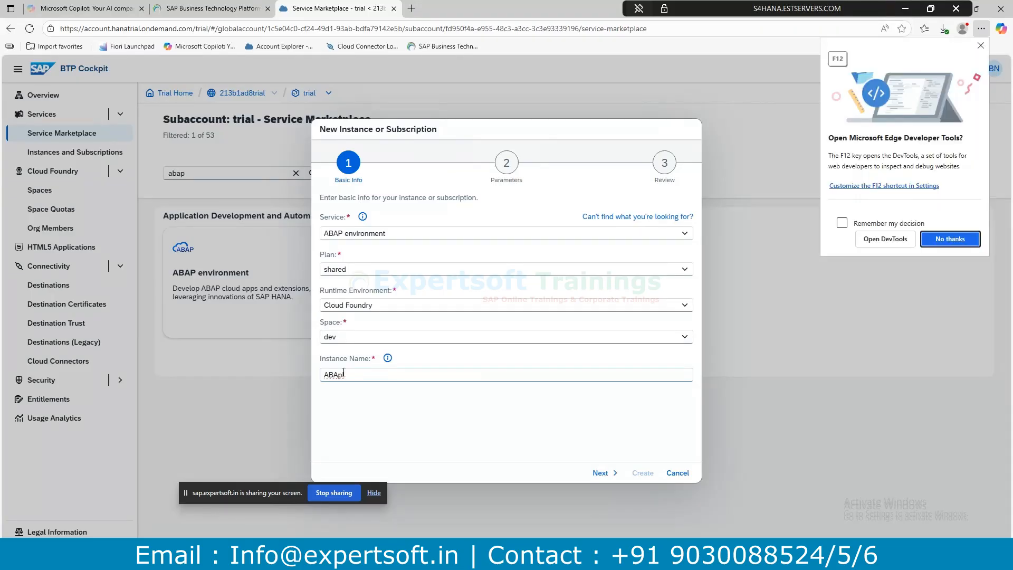
left_click(980, 46)
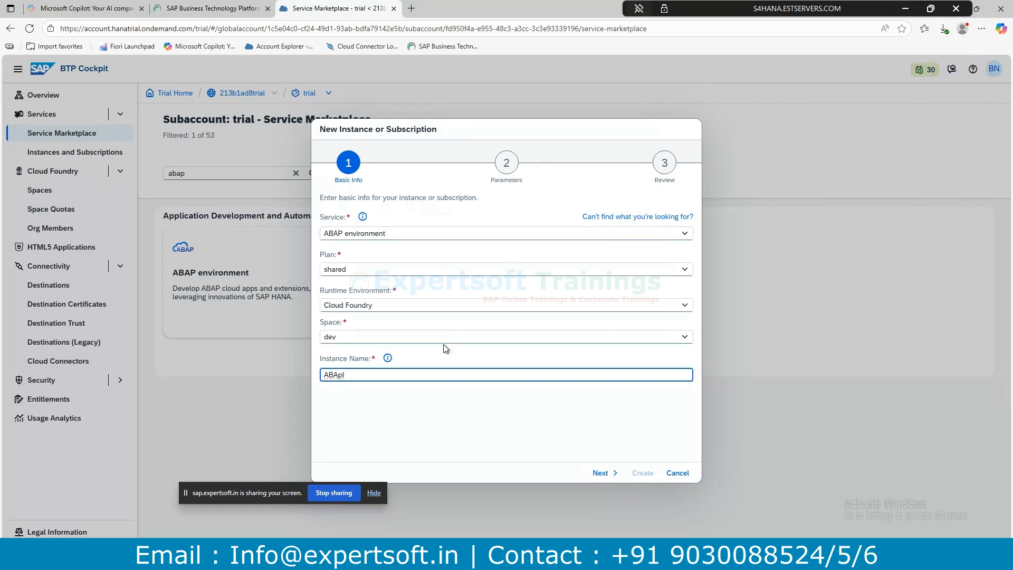
key("BackSpace")
type("PInstance")
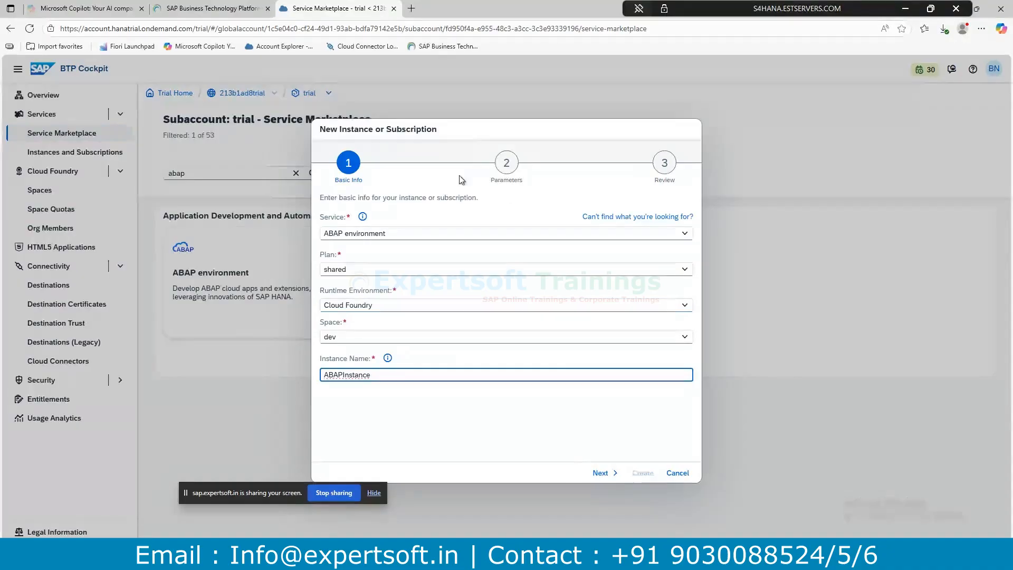
left_click(603, 472)
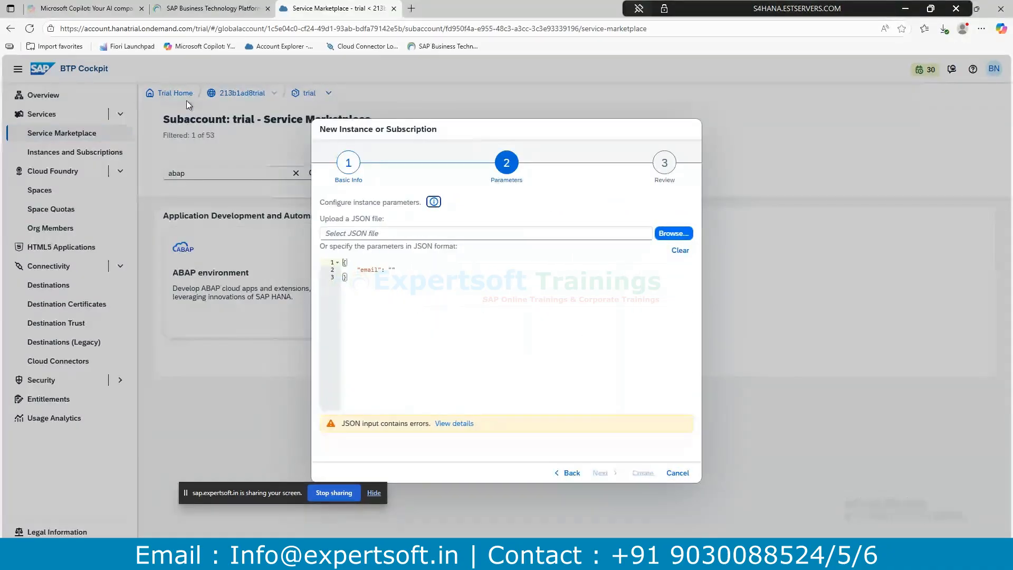
Fill the JSON email parameter with the administrator's e-mail address and proceed to Review.
left_click(402, 270)
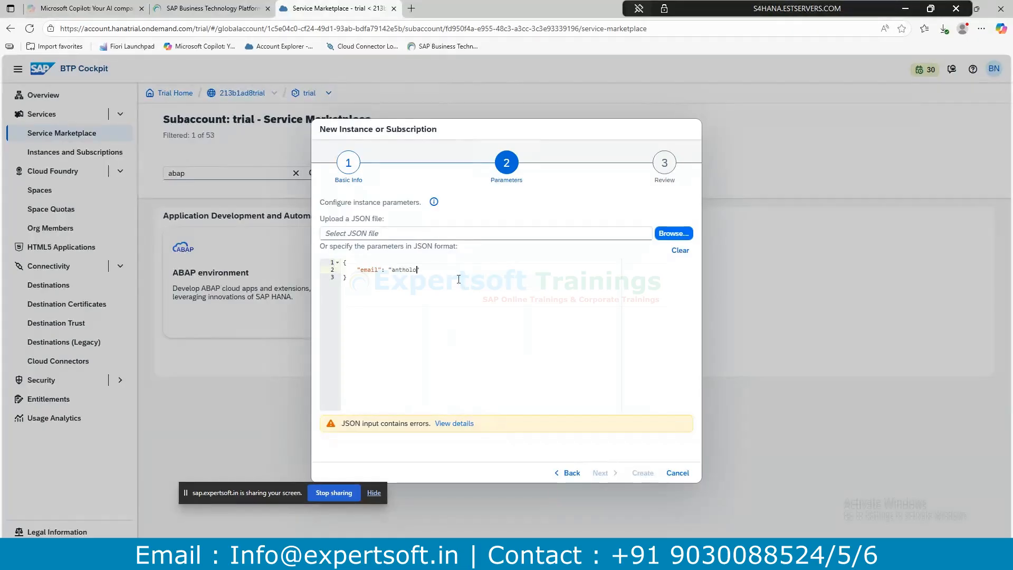
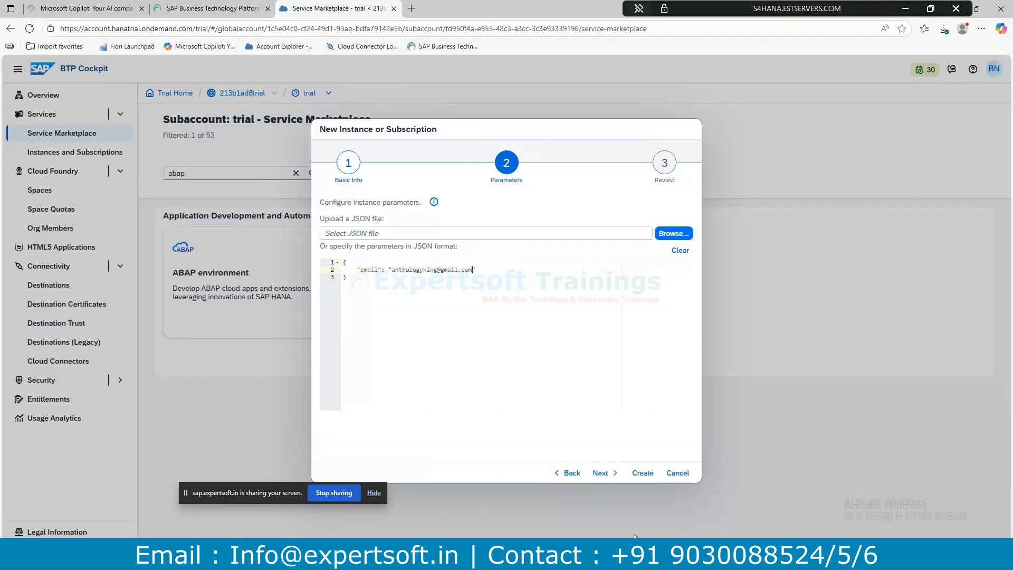
left_click(612, 473)
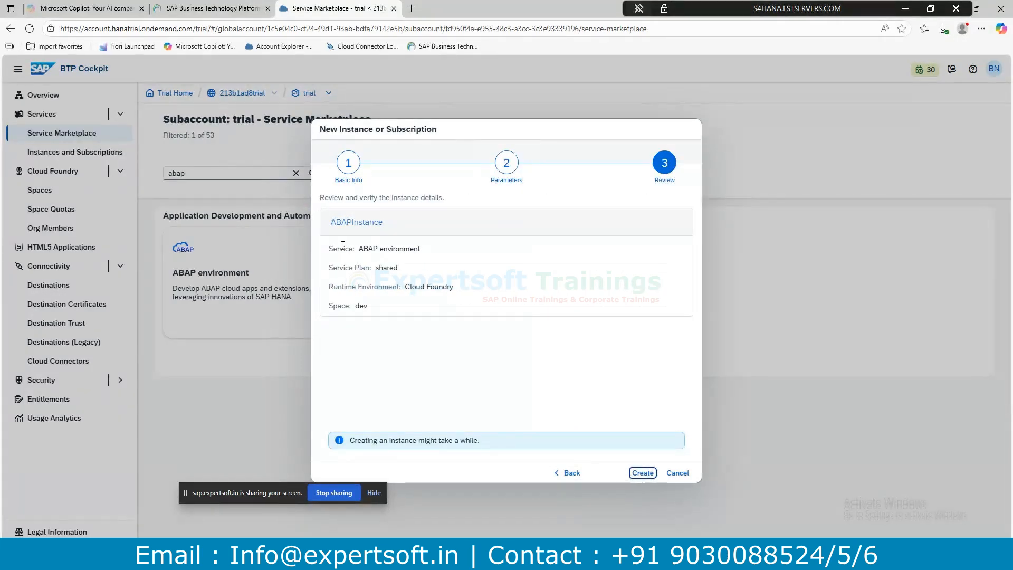
Highlight the ABAP environment service on the ABAPInstance review, then switch to Eclipse.
left_click_drag(363, 249, 421, 249)
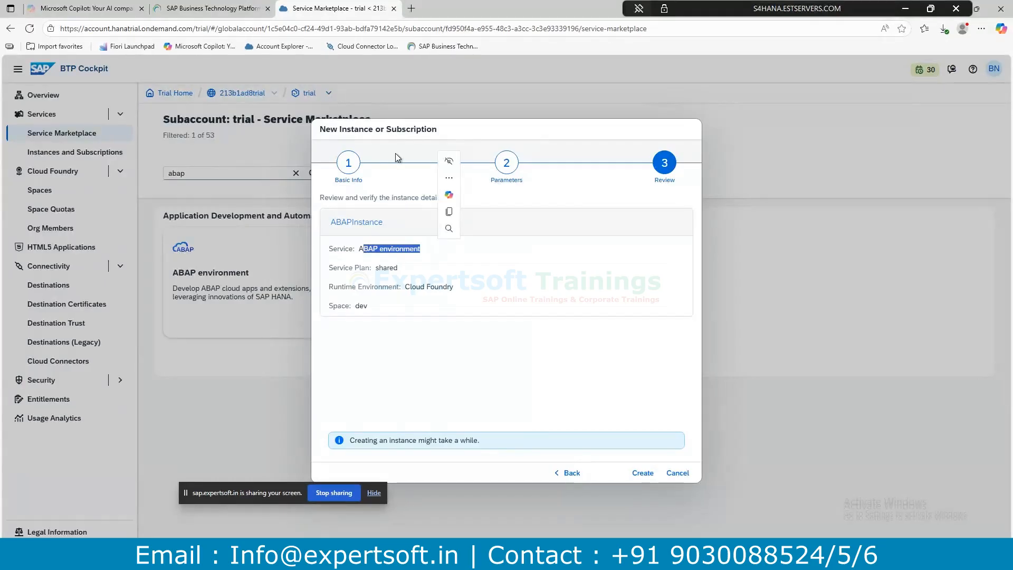
left_click(372, 248)
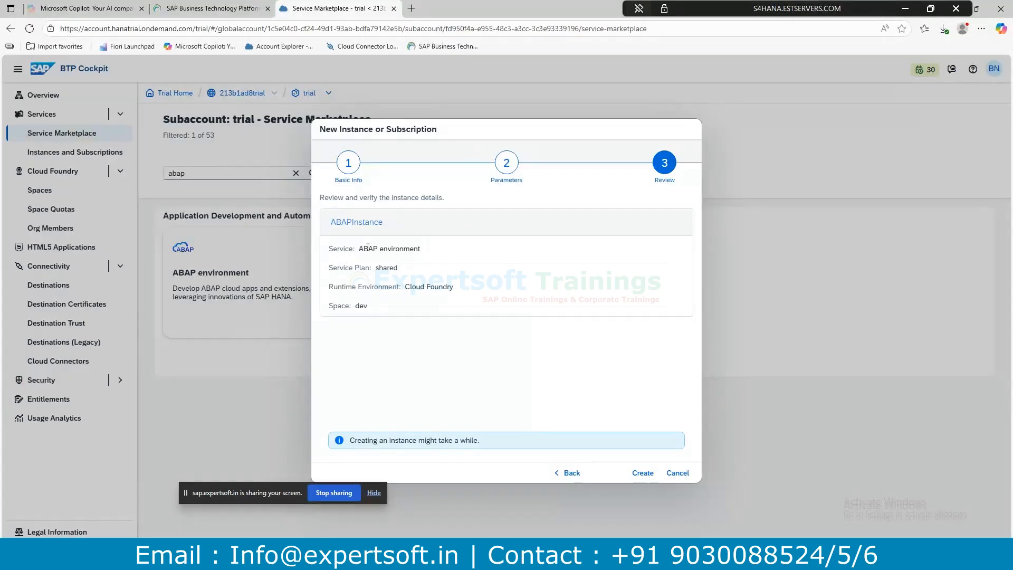
left_click_drag(359, 247, 441, 251)
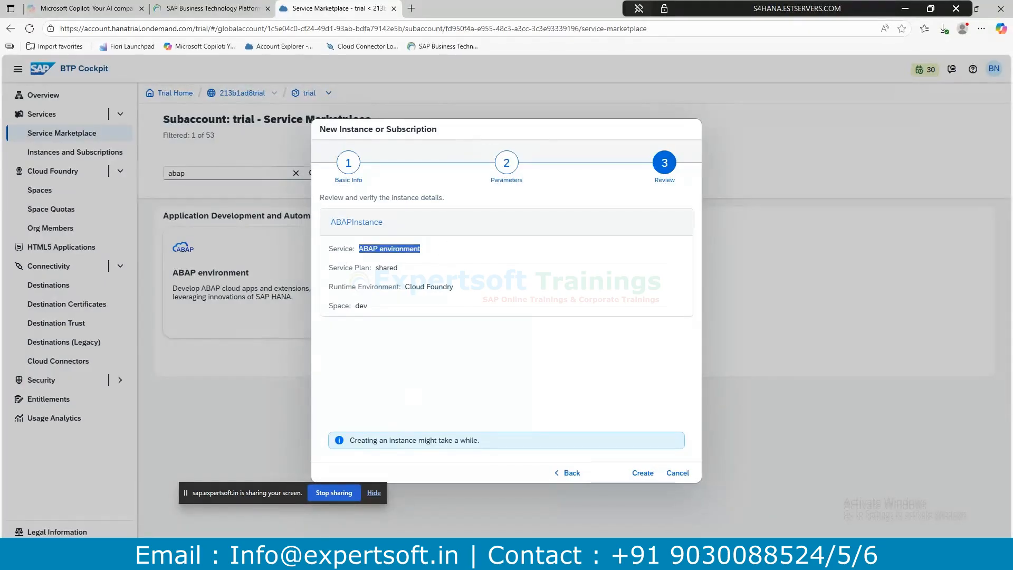
left_click(316, 557)
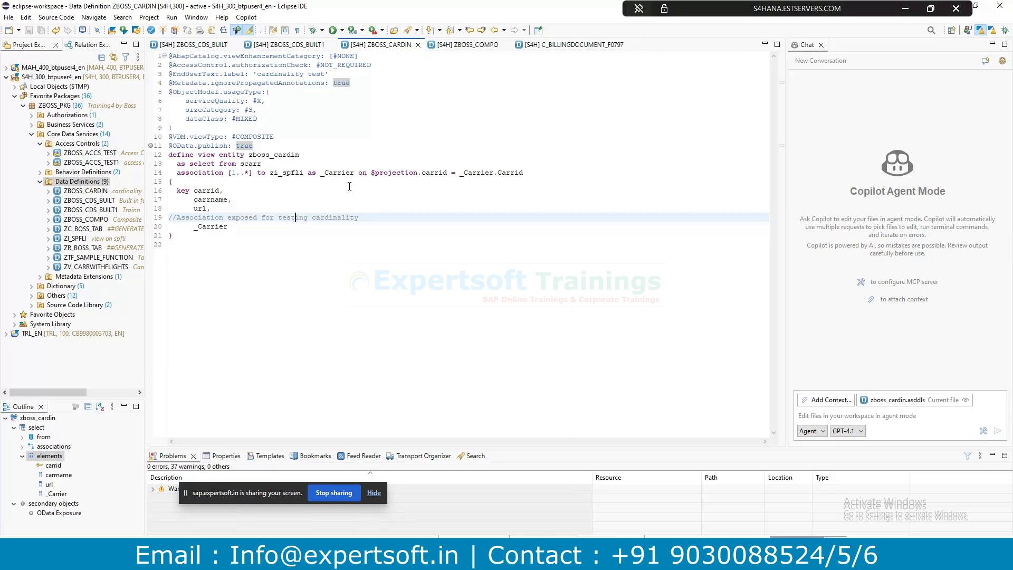
Return to the browser and submit creation of the ABAPInstance service instance.
key("alt+Tab")
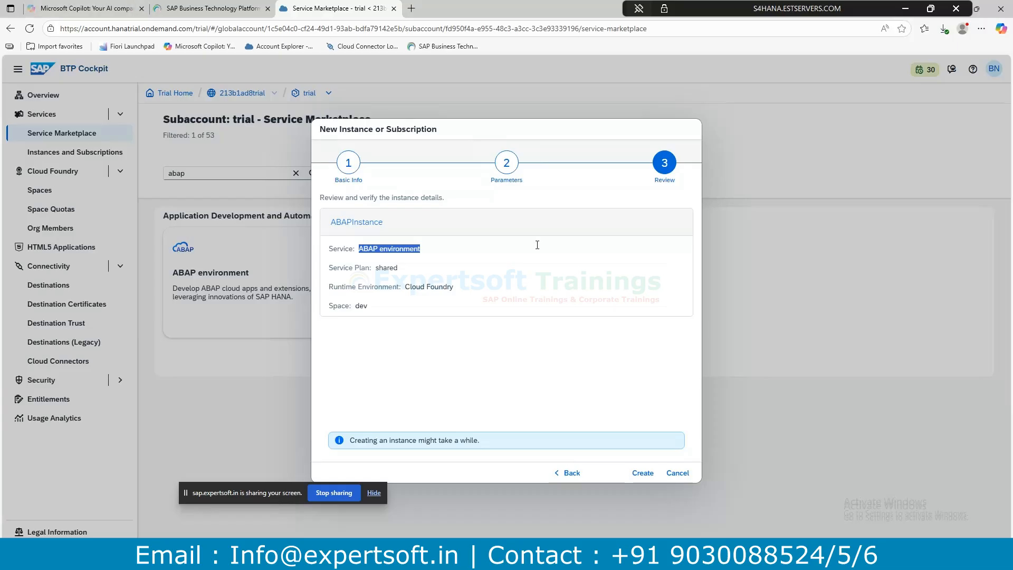
left_click(648, 474)
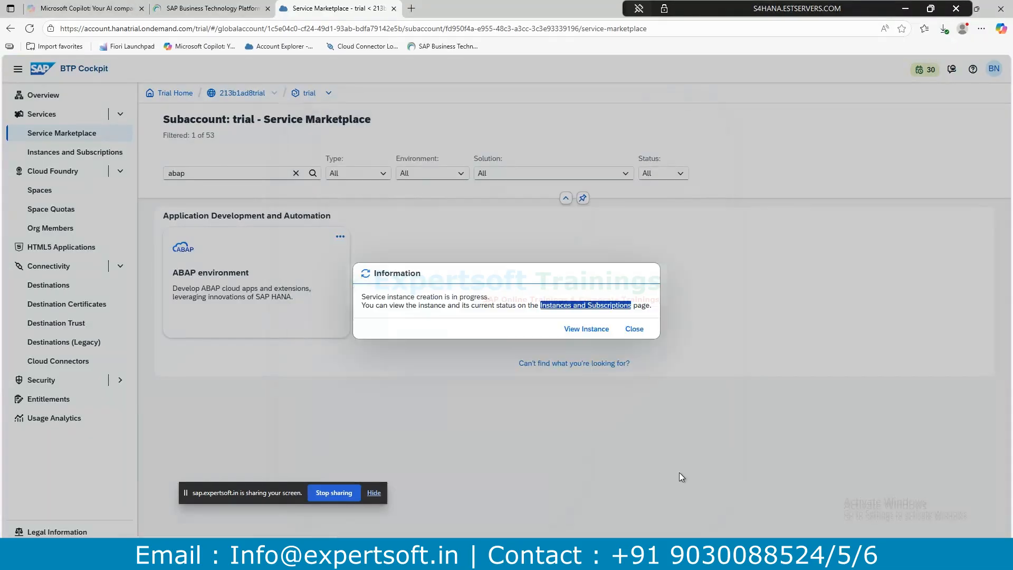
Dismiss the in-progress notice, clear the abap filter, and highlight the Application Development and Automation heading.
left_click(635, 330)
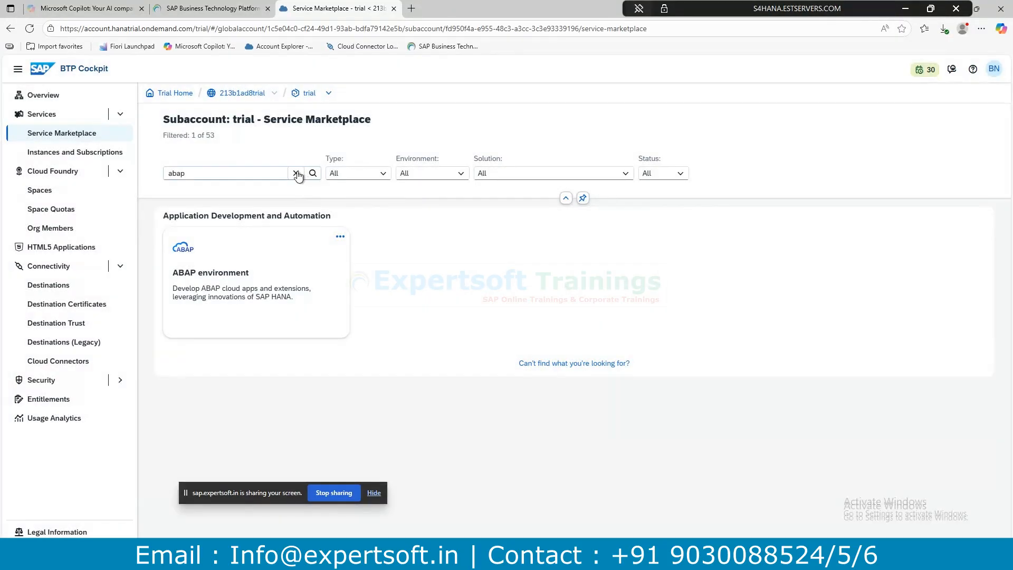
left_click(296, 173)
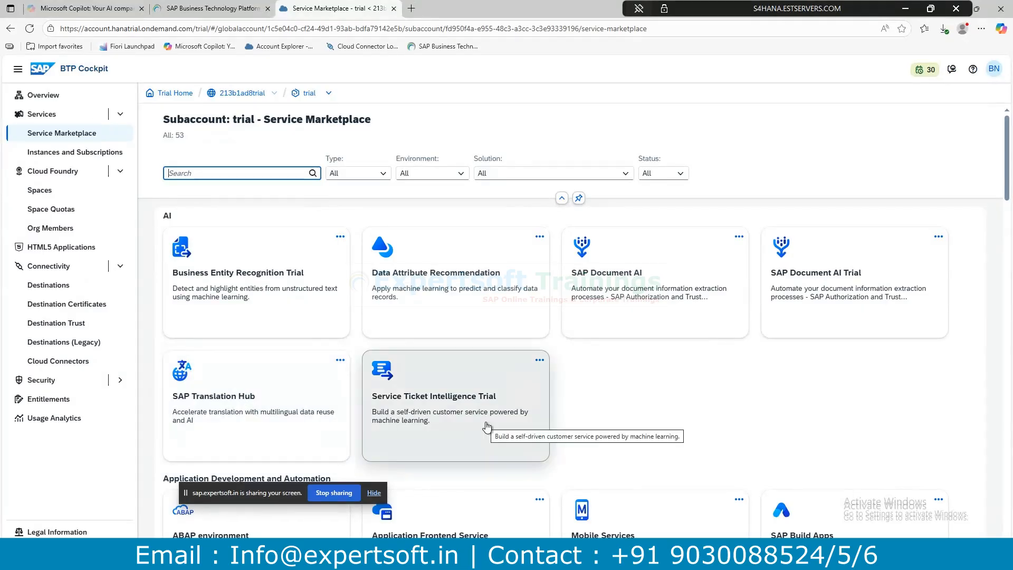
scroll(486, 427, "down", 3)
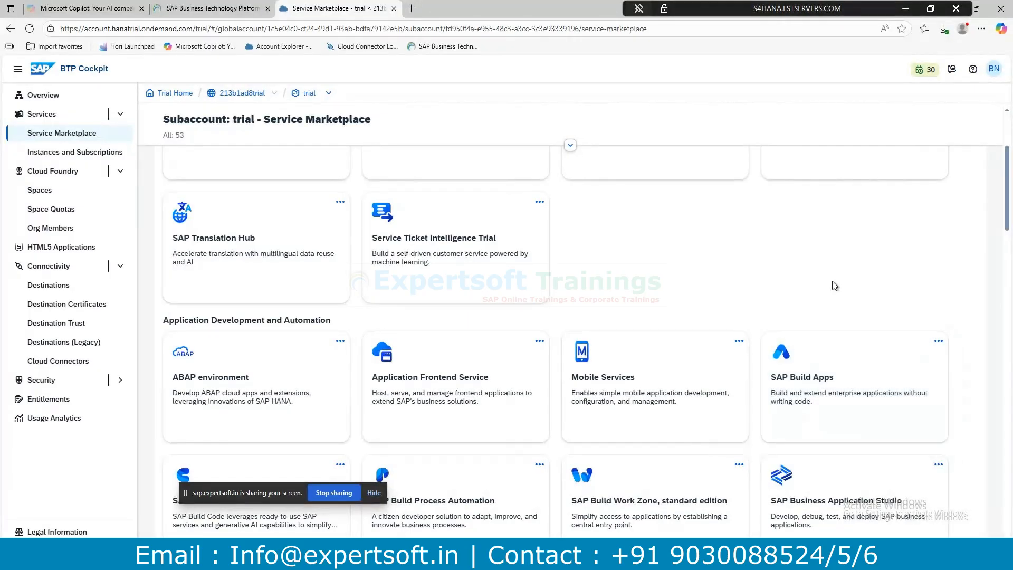
scroll(834, 285, "down", 2)
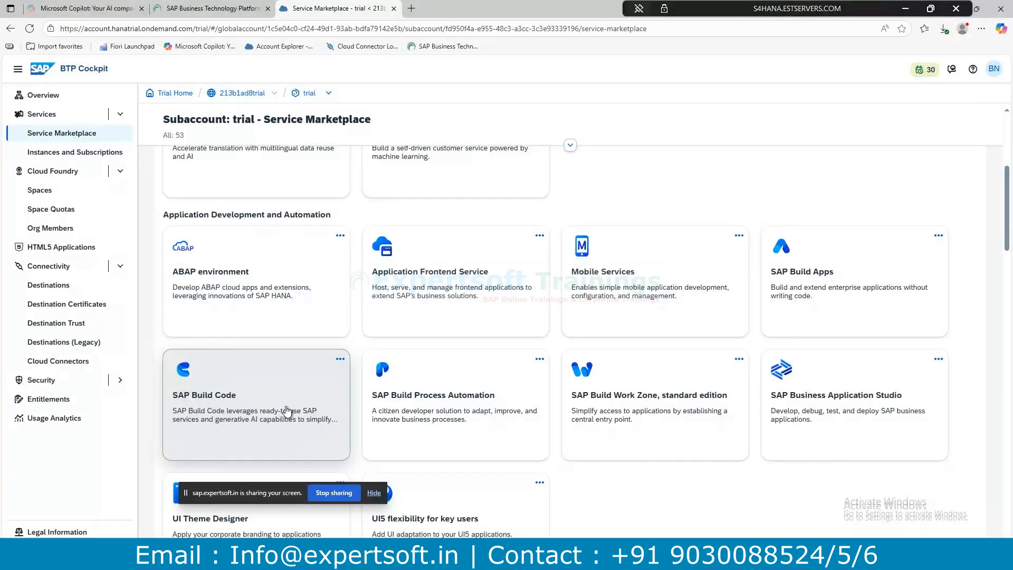
scroll(286, 411, "down", 2)
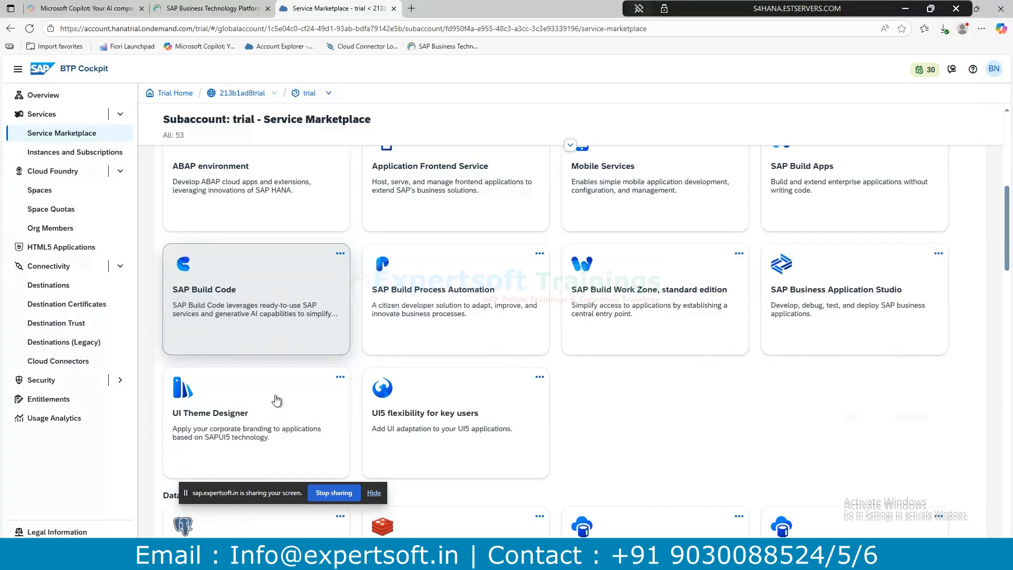
scroll(277, 338, "up", 2)
left_click_drag(161, 212, 309, 233)
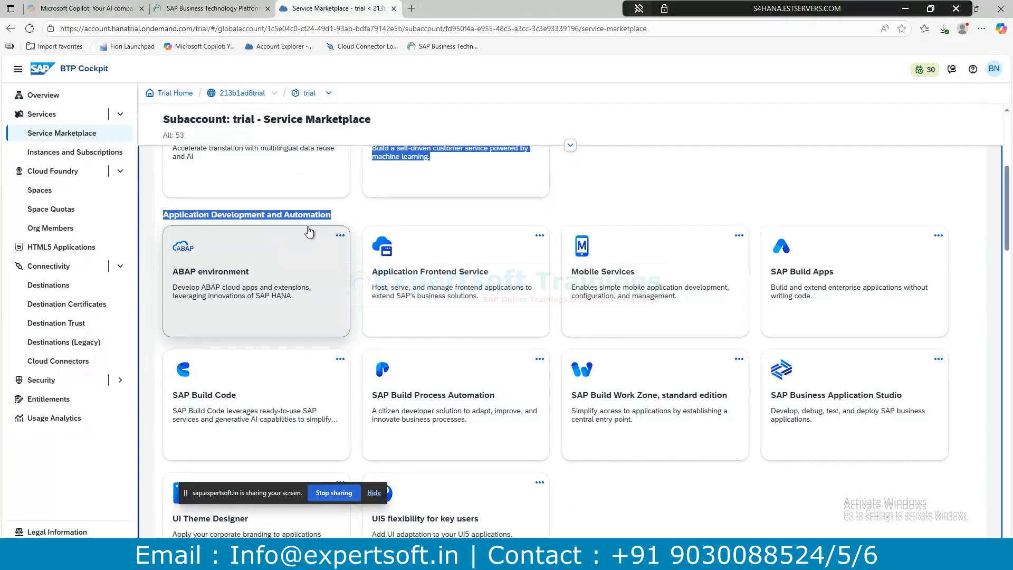
left_click_drag(333, 216, 172, 207)
left_click(294, 216)
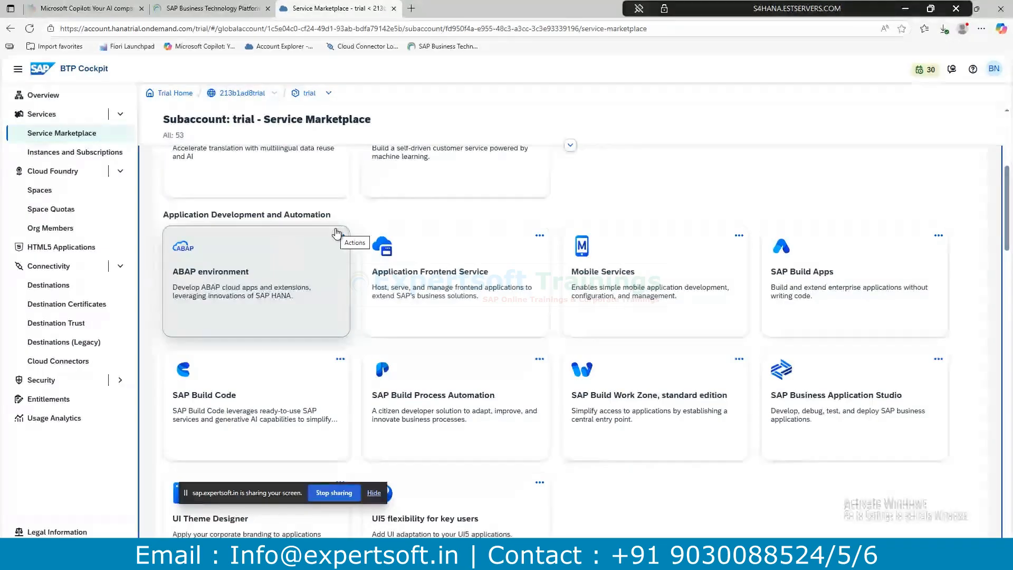
scroll(366, 267, "down", 5)
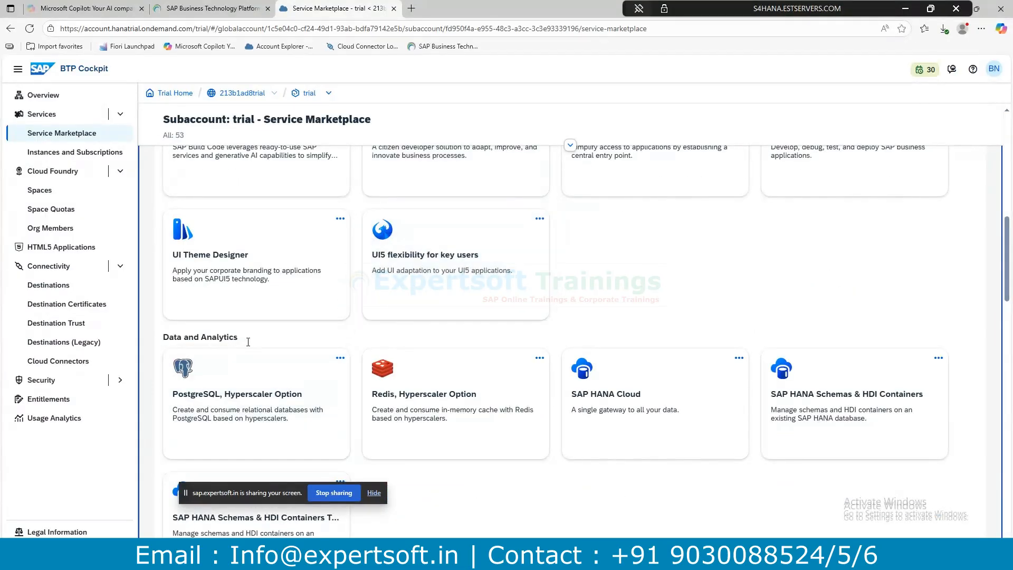
left_click_drag(248, 341, 165, 339)
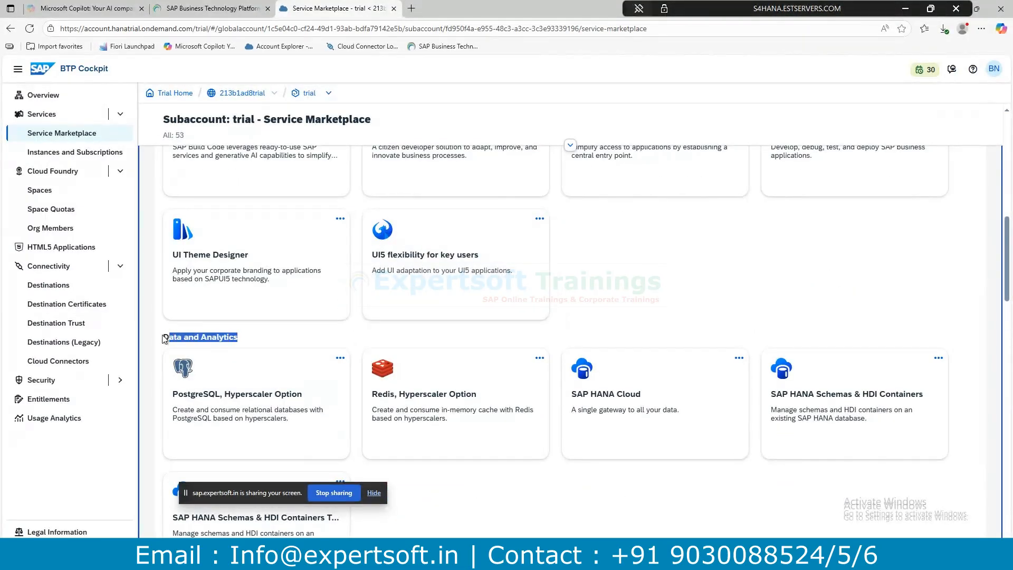
scroll(696, 306, "down", 2)
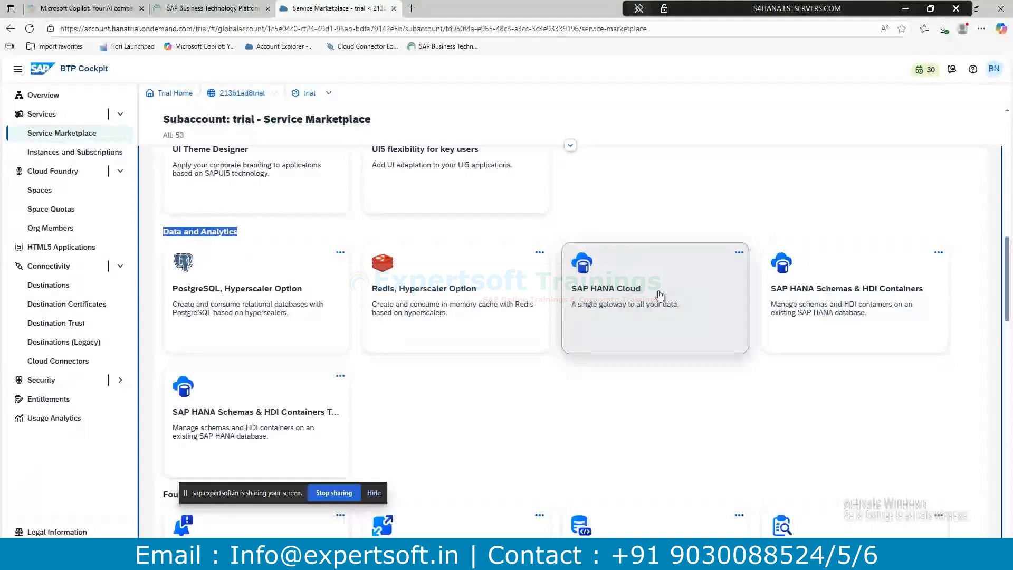
left_click(738, 253)
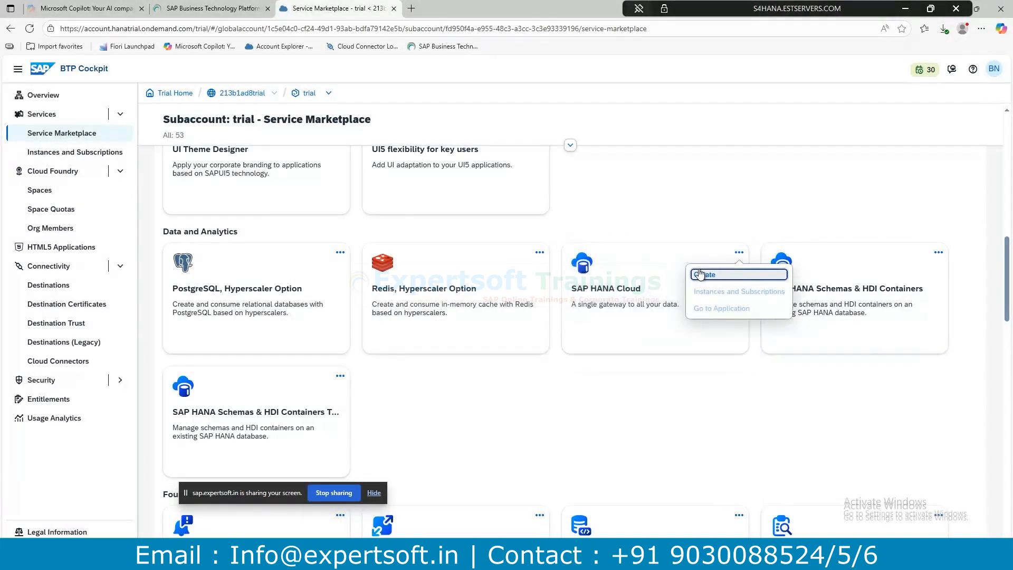
scroll(649, 265, "up", 2)
scroll(784, 232, "up", 2)
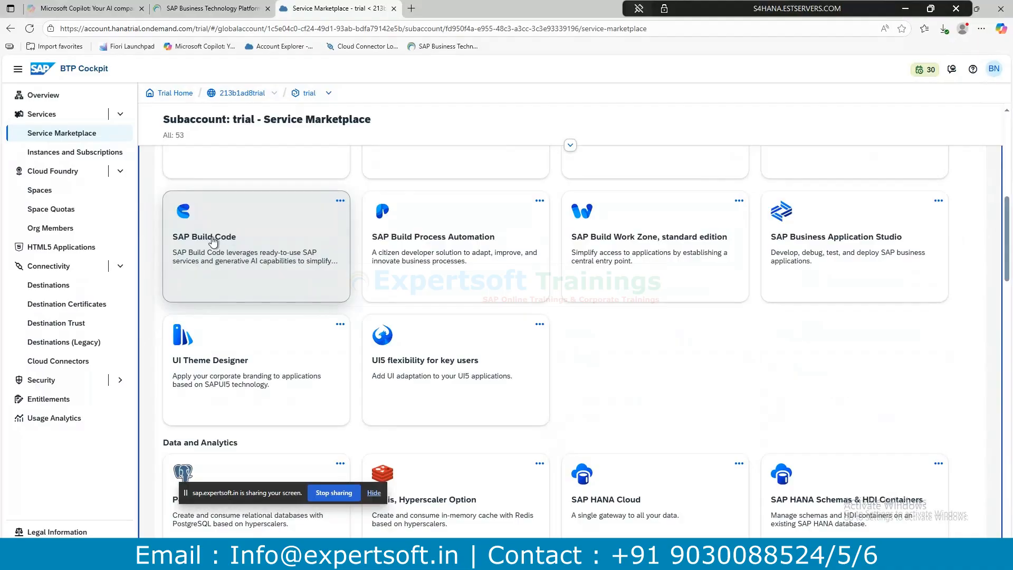
scroll(707, 407, "down", 3)
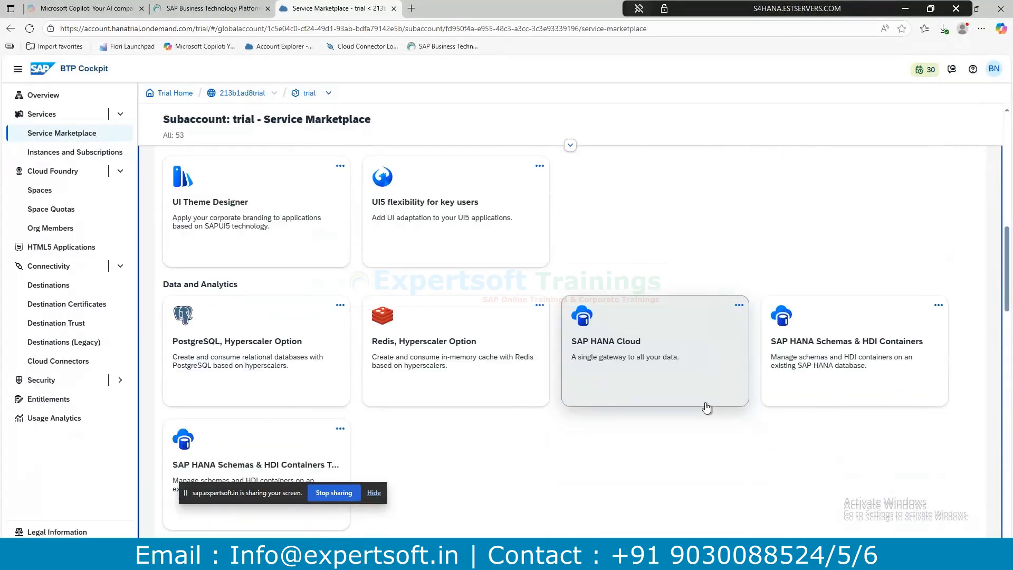
scroll(706, 407, "down", 1)
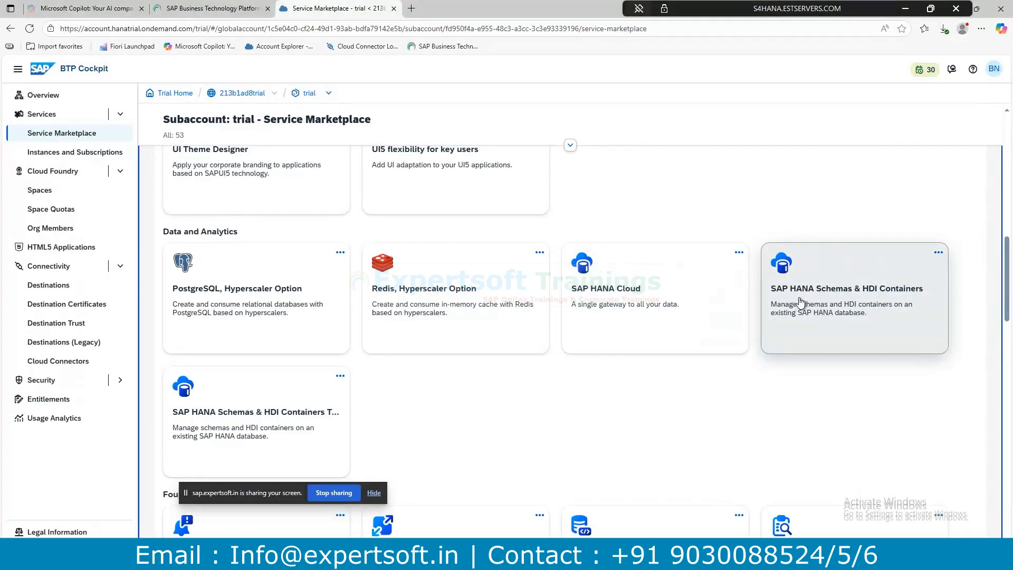
scroll(607, 372, "down", 2)
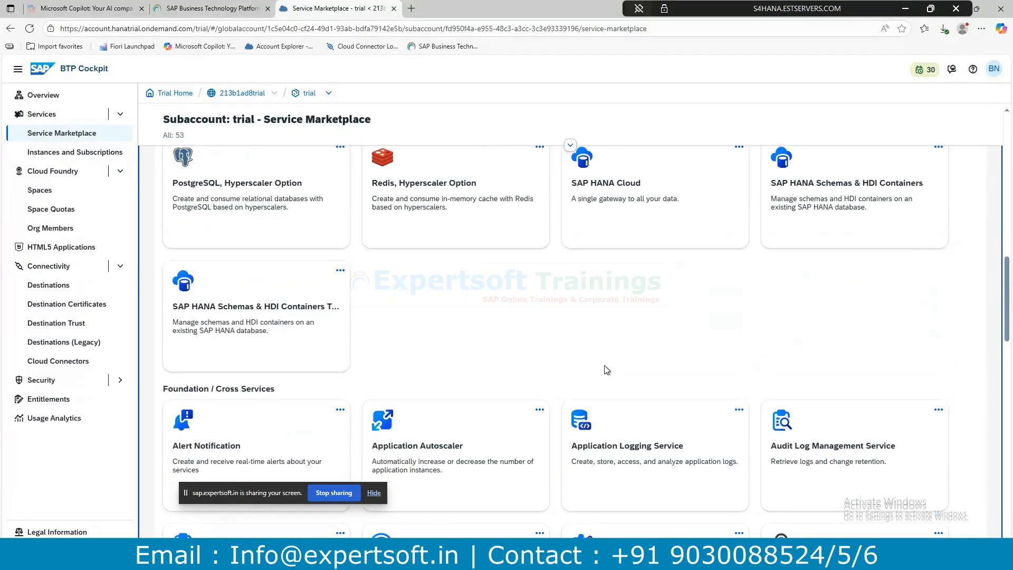
Highlight the Foundation / Cross Services heading, then switch to the SAP Gateway Client window.
scroll(607, 369, "down", 2)
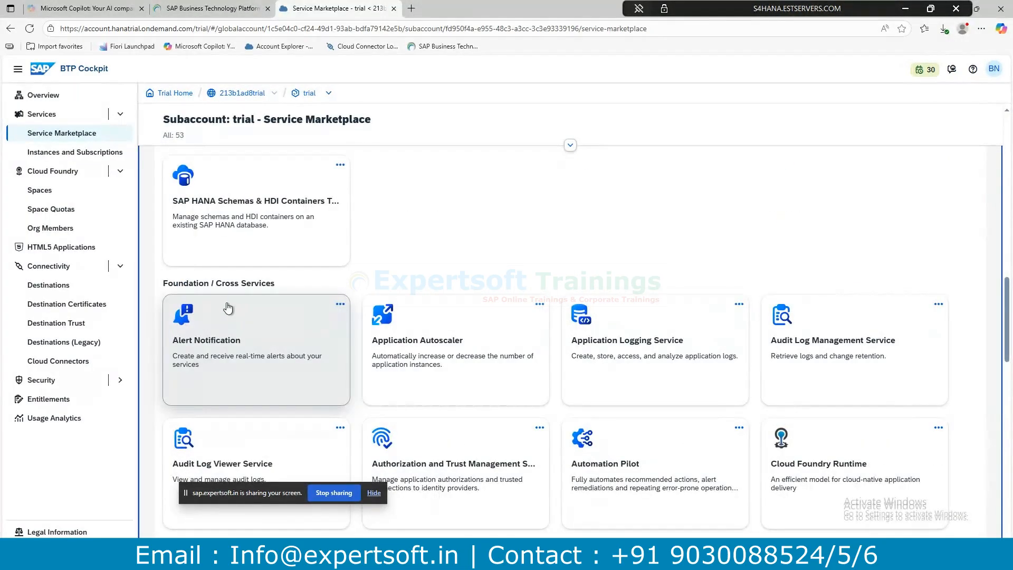
left_click_drag(280, 285, 165, 284)
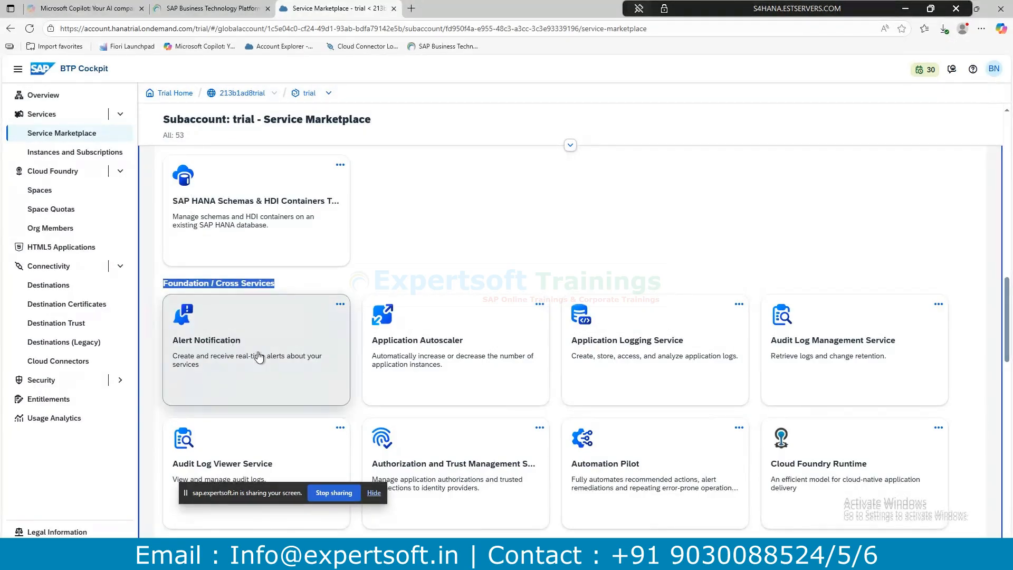
scroll(446, 454, "down", 2)
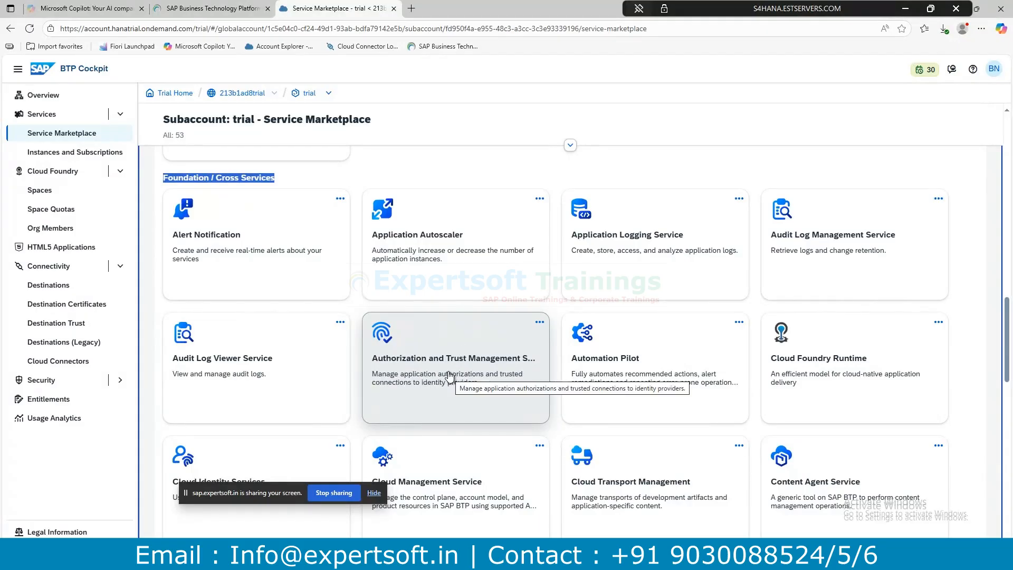
scroll(663, 480, "down", 1)
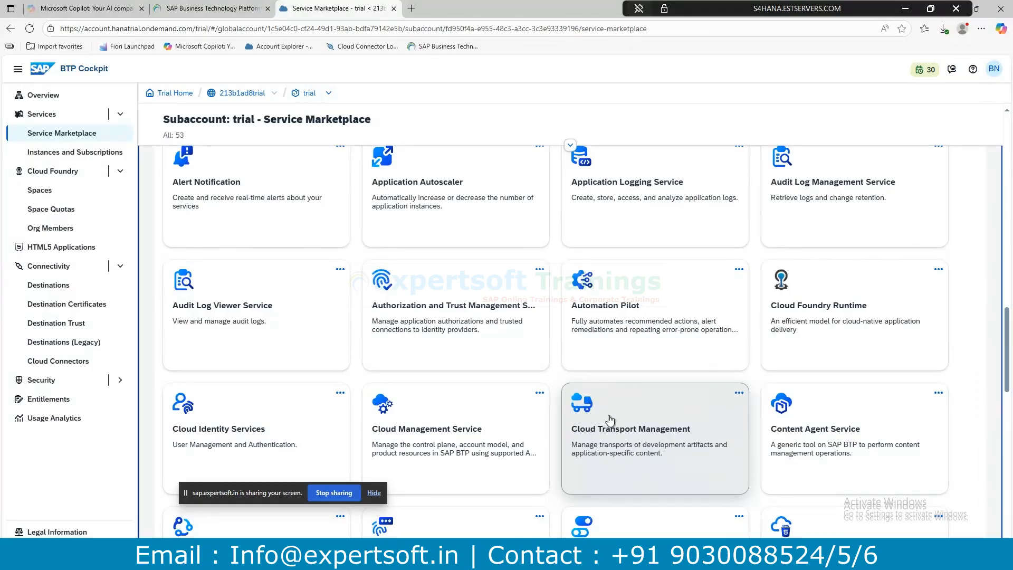
mouse_move(324, 554)
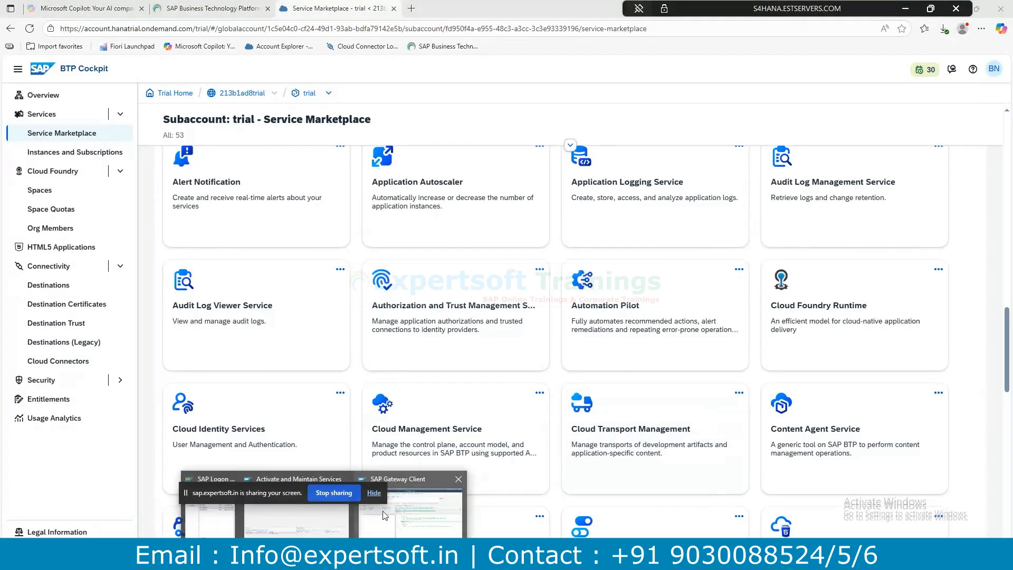
left_click(389, 511)
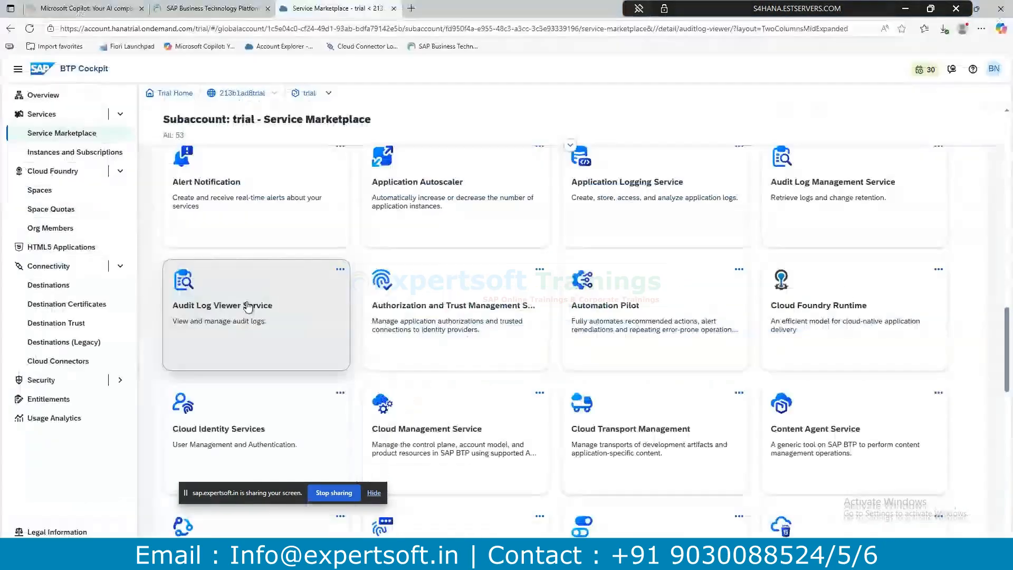
Open the Audit Log Viewer Service details and check the SAP Gateway Client window.
left_click(294, 309)
left_click(324, 553)
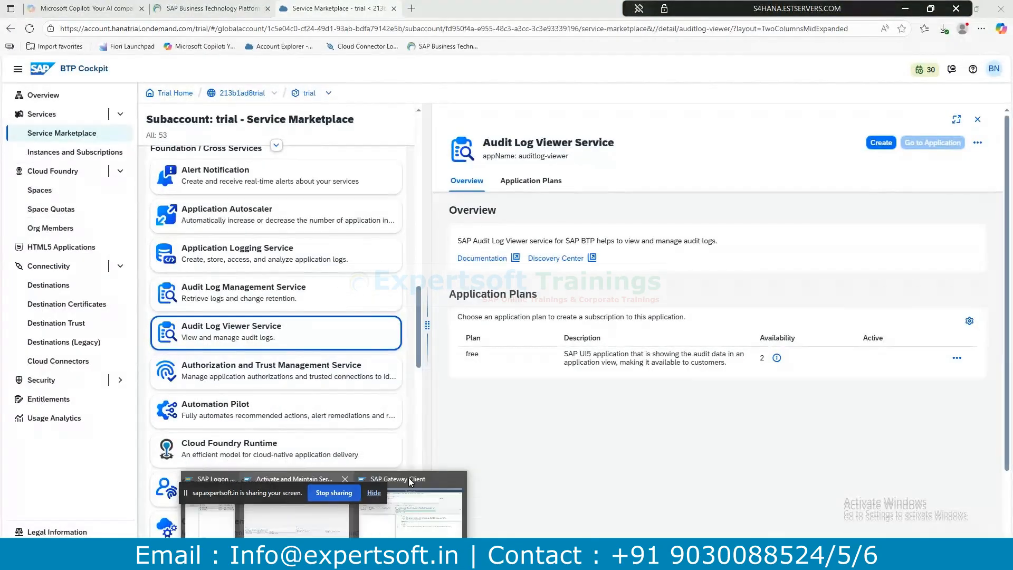
left_click(426, 492)
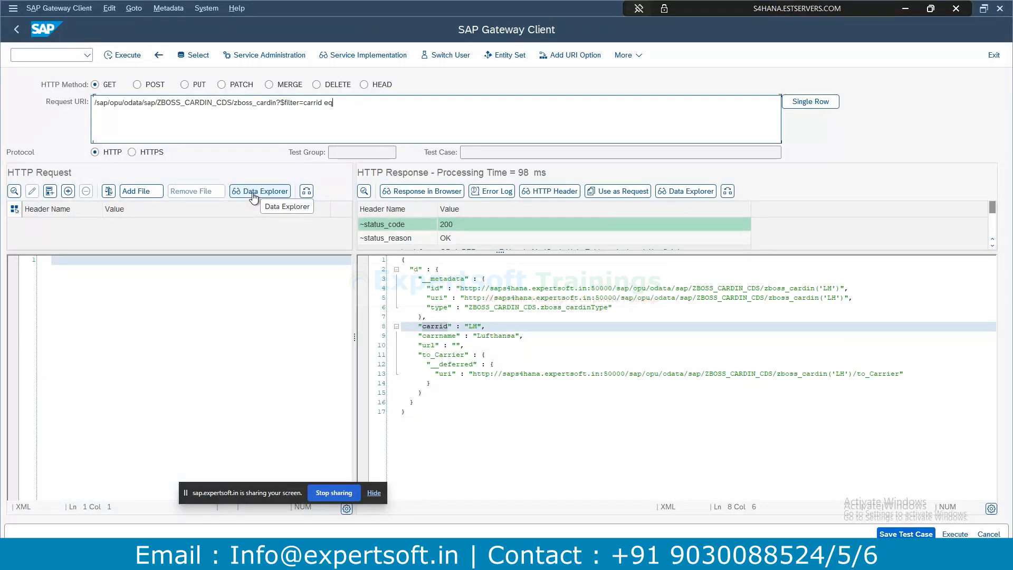
Back in the cockpit, open the Cloud Foundry Spaces overview showing the dev space.
key("alt+Tab")
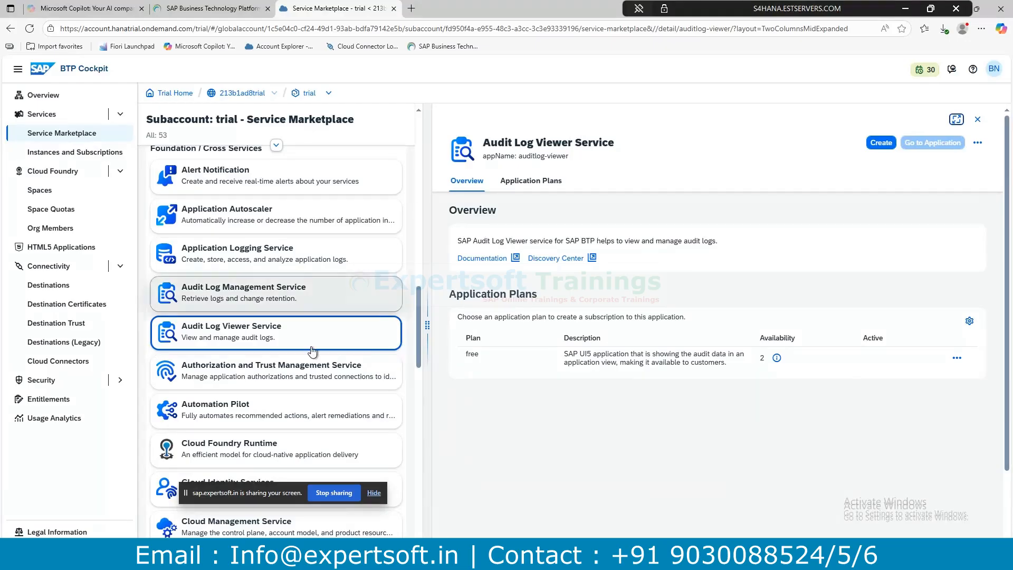
scroll(280, 399, "down", 2)
scroll(279, 399, "down", 6)
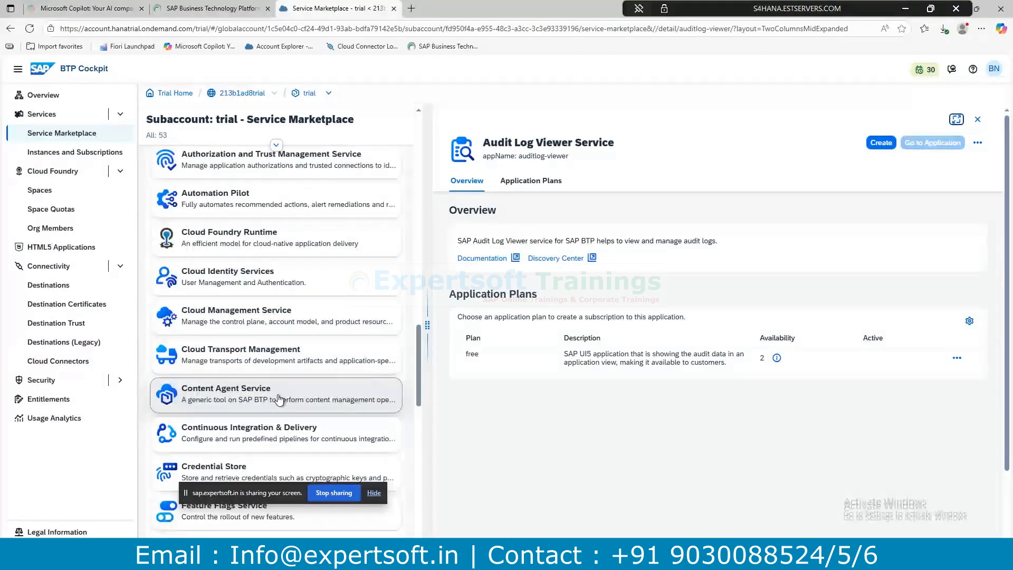
left_click(59, 191)
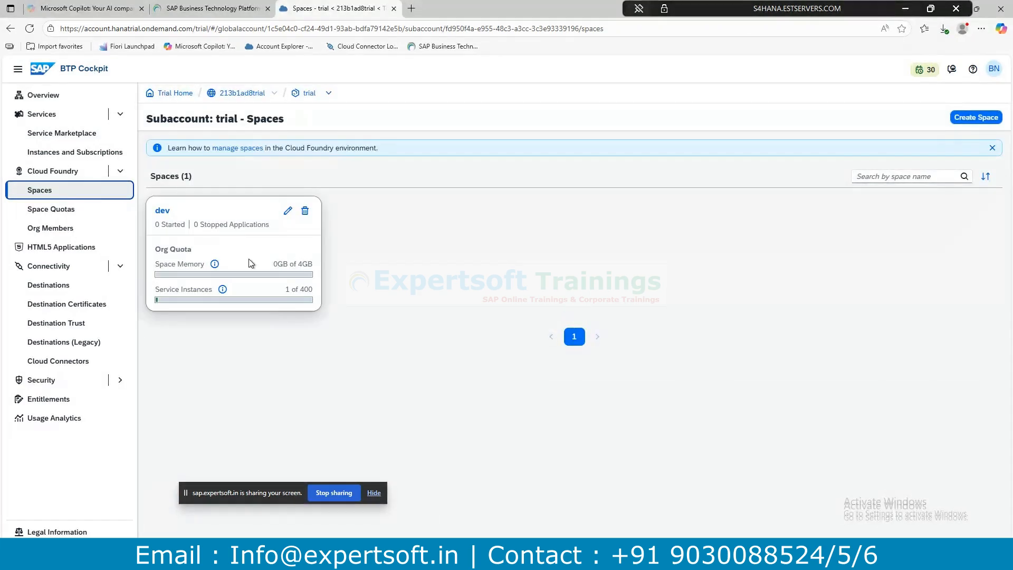
Highlight the dev space's 4GB memory quota, 0GB used memory and 400 service-instance limit.
left_click_drag(312, 264, 296, 264)
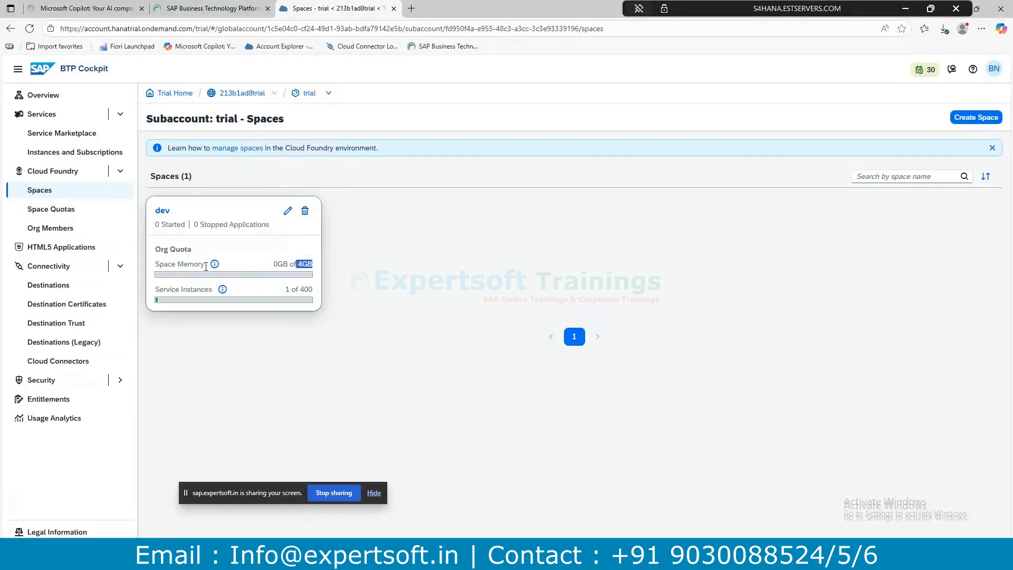
left_click(280, 266)
left_click_drag(288, 262, 289, 264)
left_click(178, 293)
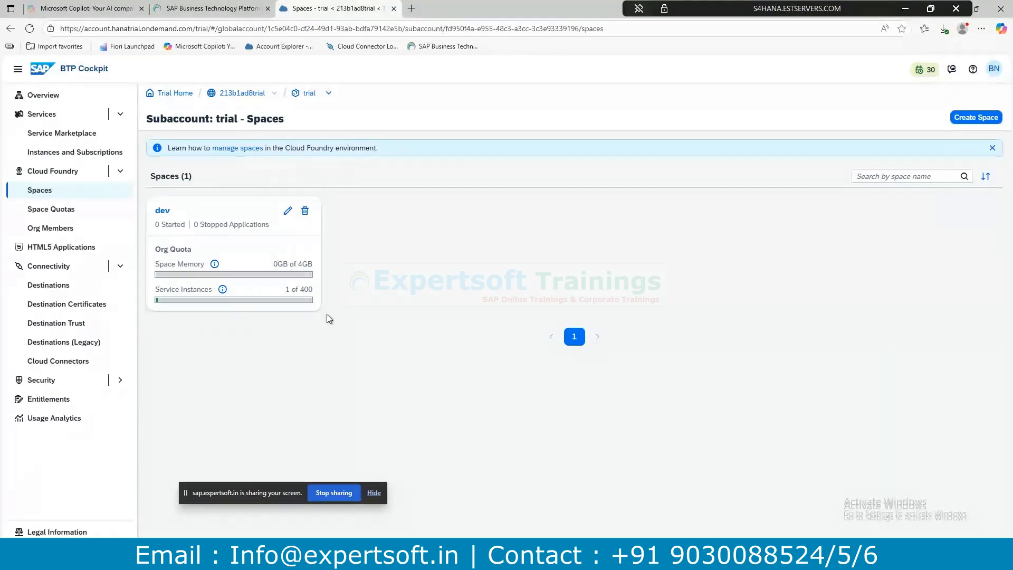
double_click(306, 289)
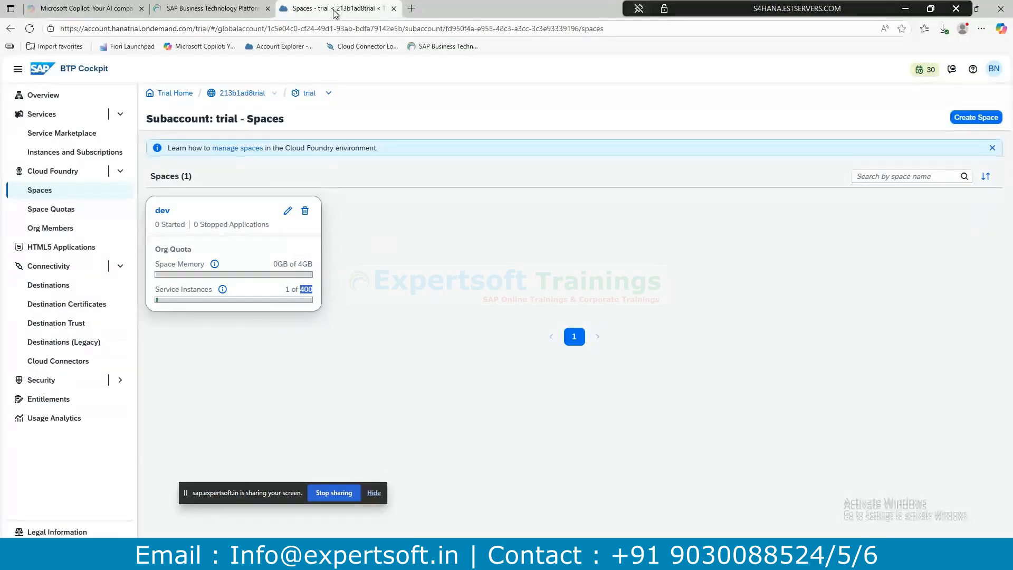
Check the other SAP windows, then open the subaccount's HTML5 Applications page.
left_click(295, 509)
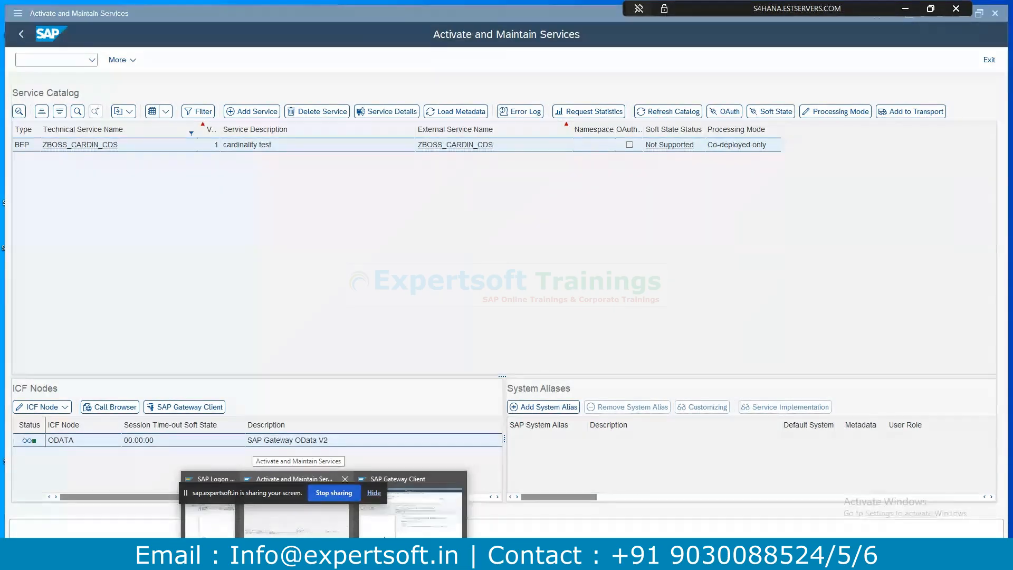
left_click(420, 511)
key("alt+Tab")
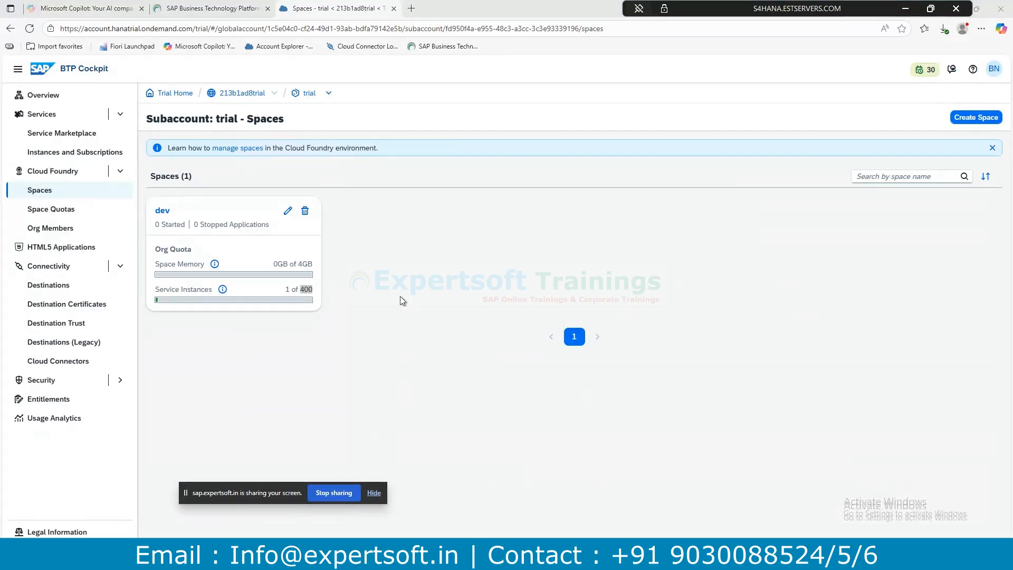
key("alt+Tab")
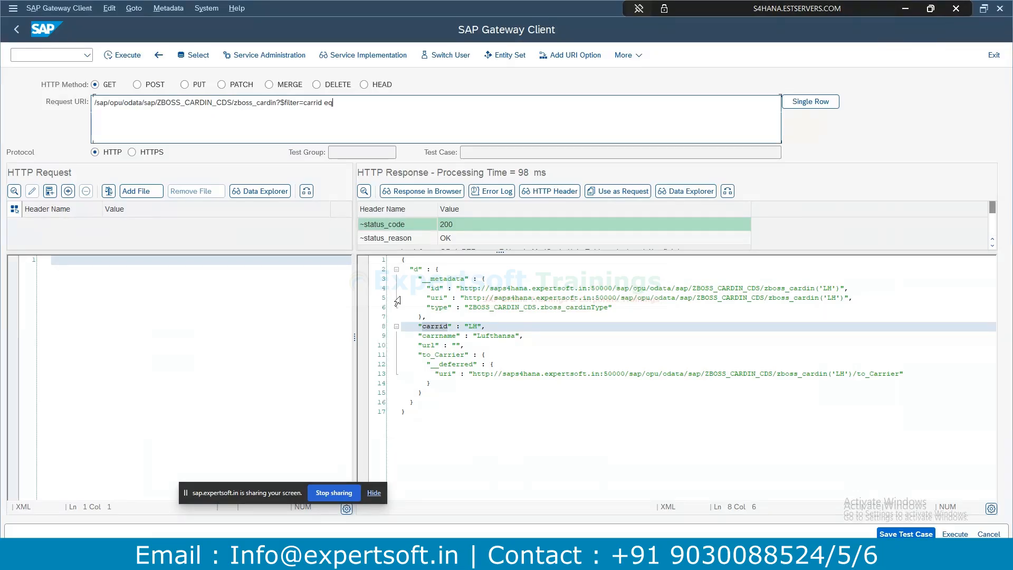
key("alt+Tab")
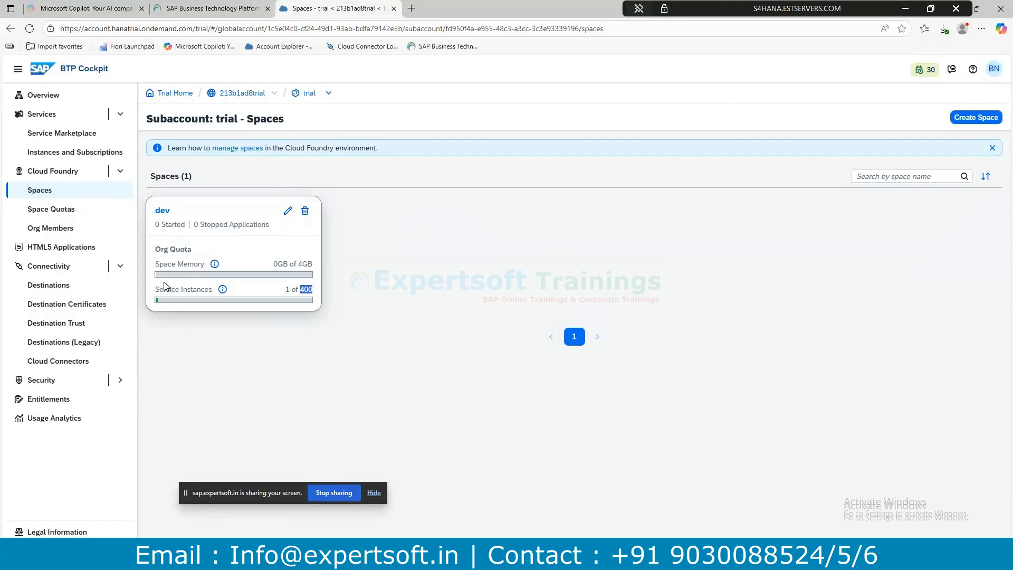
left_click(72, 250)
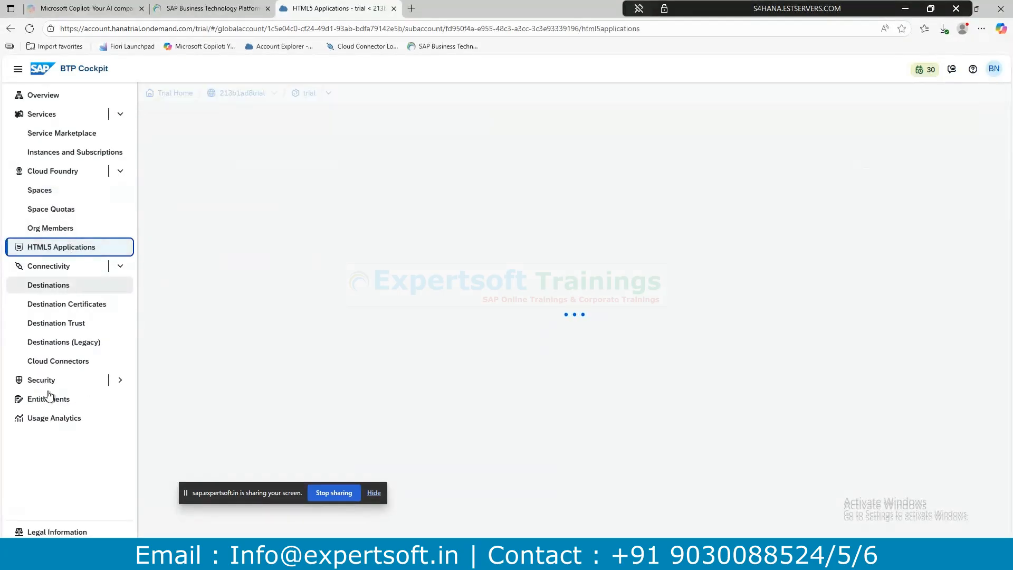
Open Connectivity > Destinations, listing the ExpertSoftTraining HTTP OnPremise destination.
left_click(53, 268)
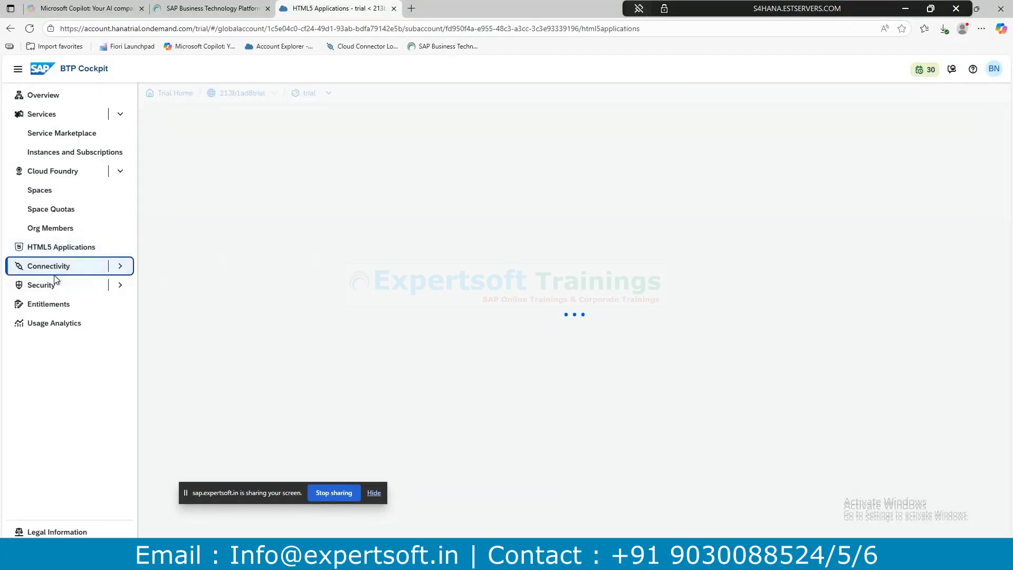
left_click(74, 269)
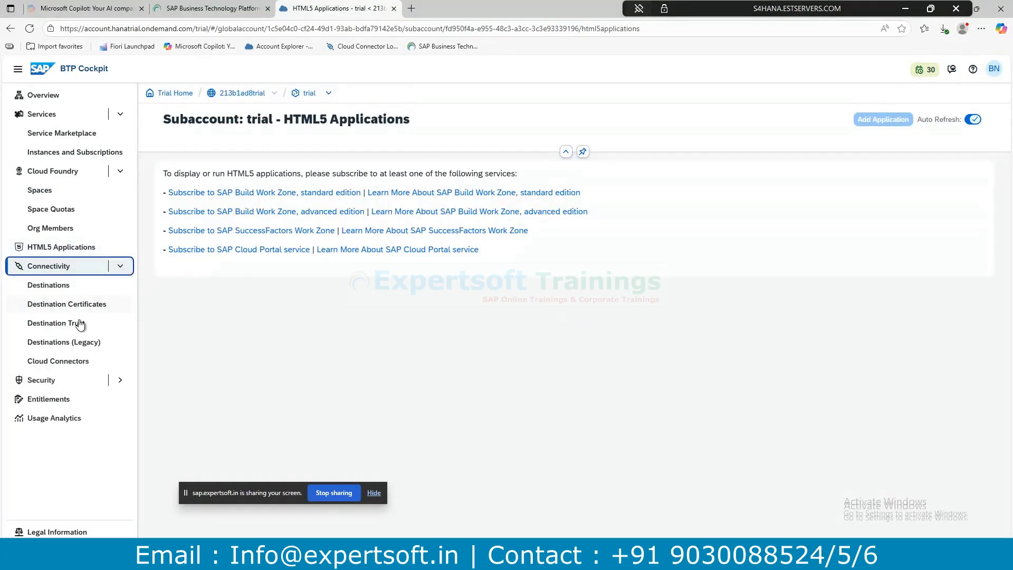
left_click(70, 292)
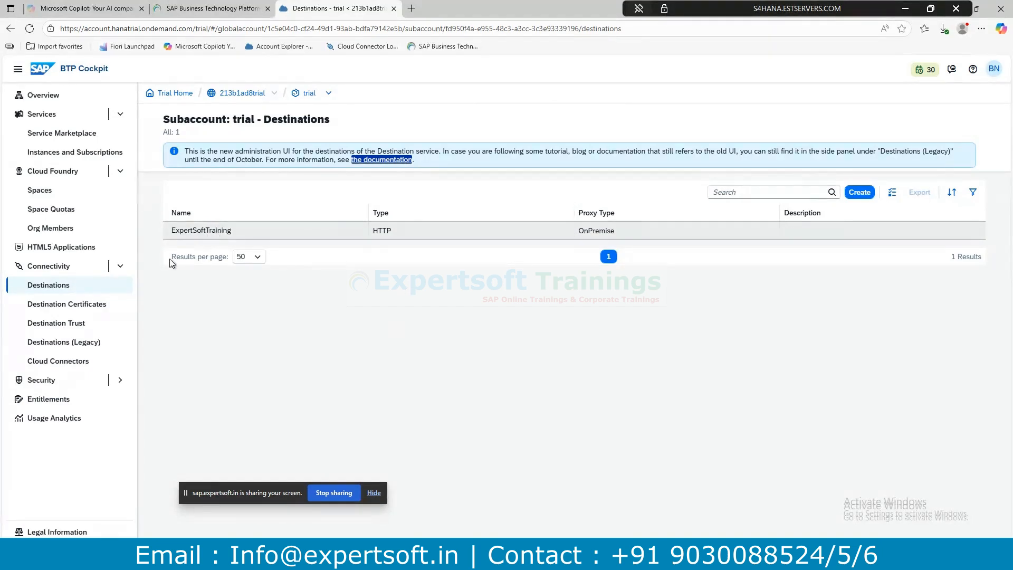
Open Cloud Connectors, showing the connected saps4hana.expertsoft.in:50000 ABAP back end.
left_click(70, 364)
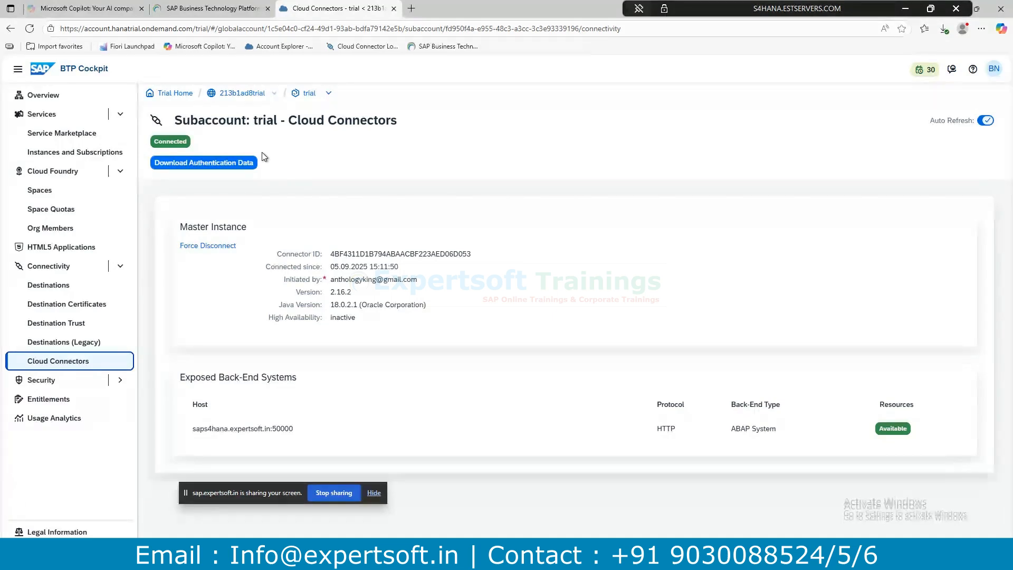
Expand Security and open the Instances and Subscriptions page listing ABAPInstance.
left_click(47, 388)
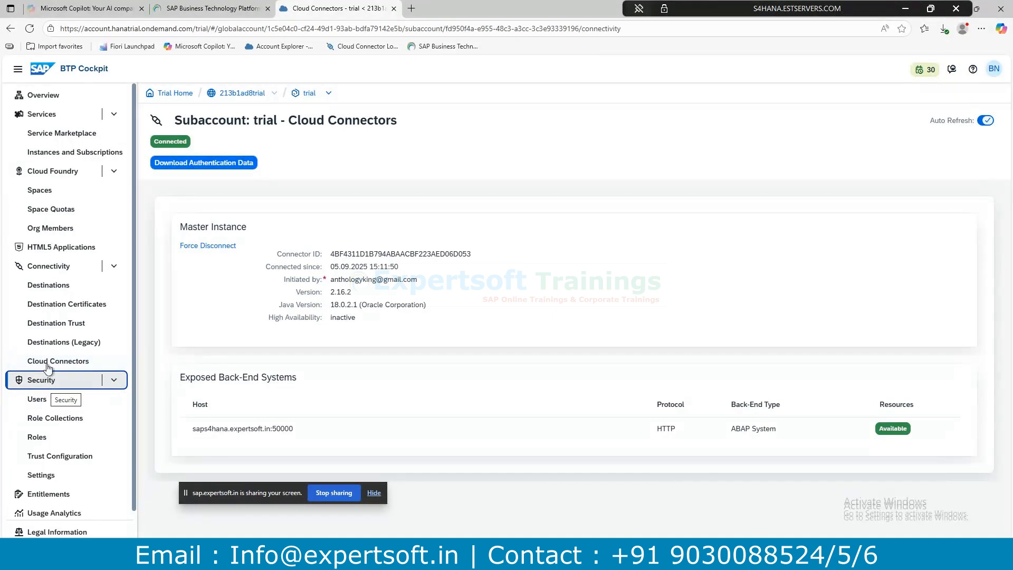
left_click(69, 159)
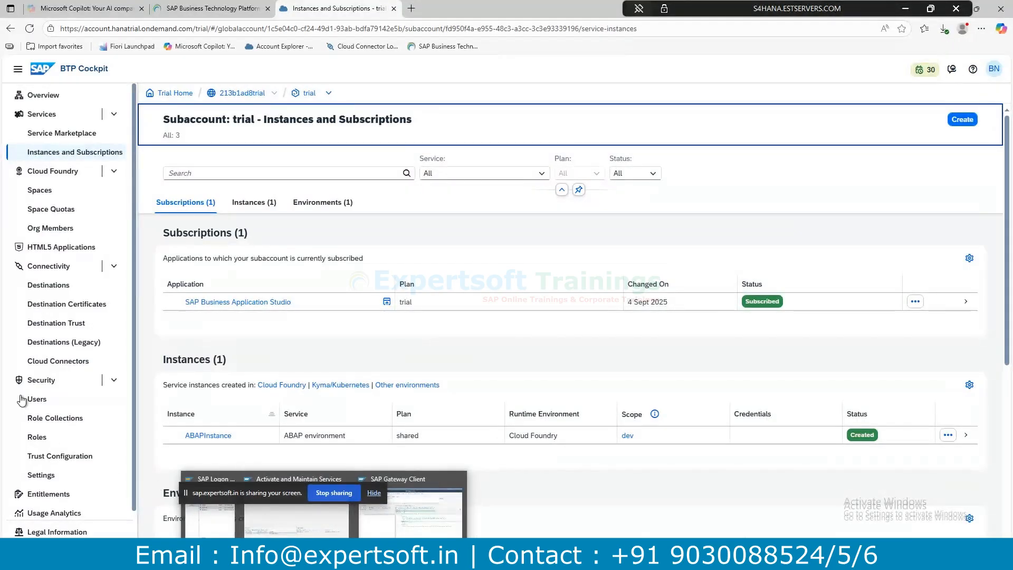
Open the Security > Users list for the trial subaccount.
left_click(59, 406)
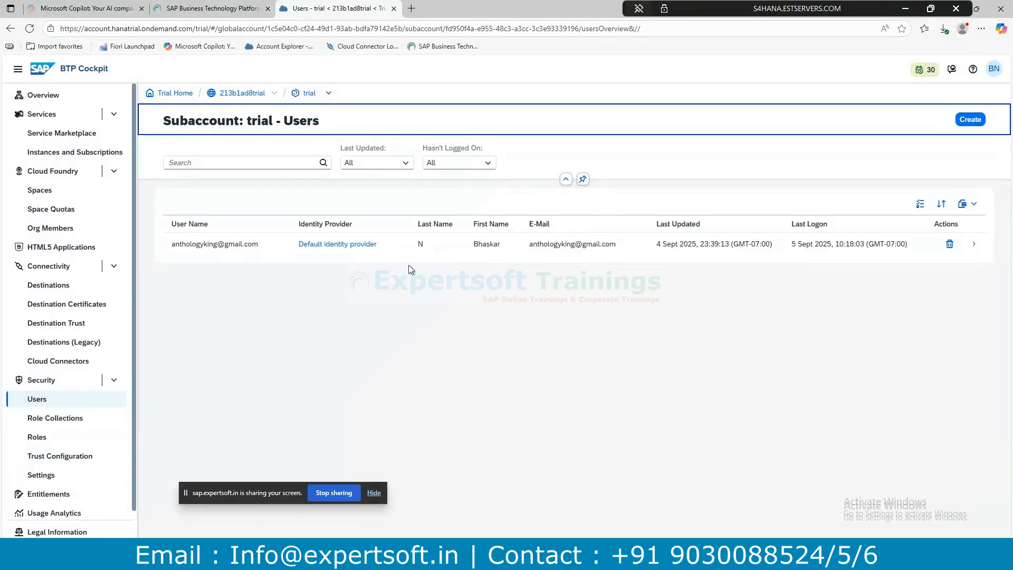
Open the user's details and highlight the Role Collections section showing Subaccount Administrator.
left_click(551, 253)
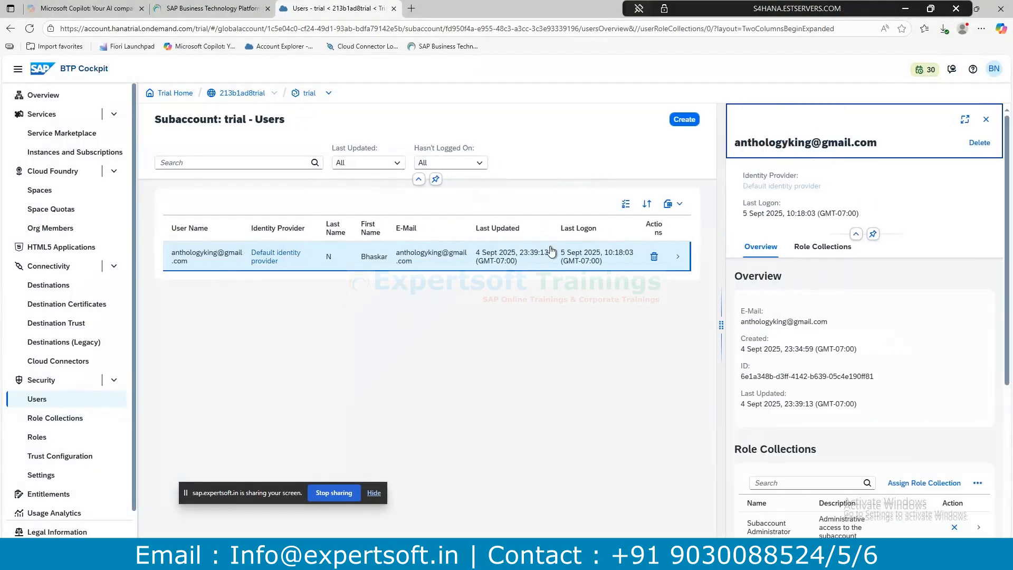
scroll(819, 378, "down", 4)
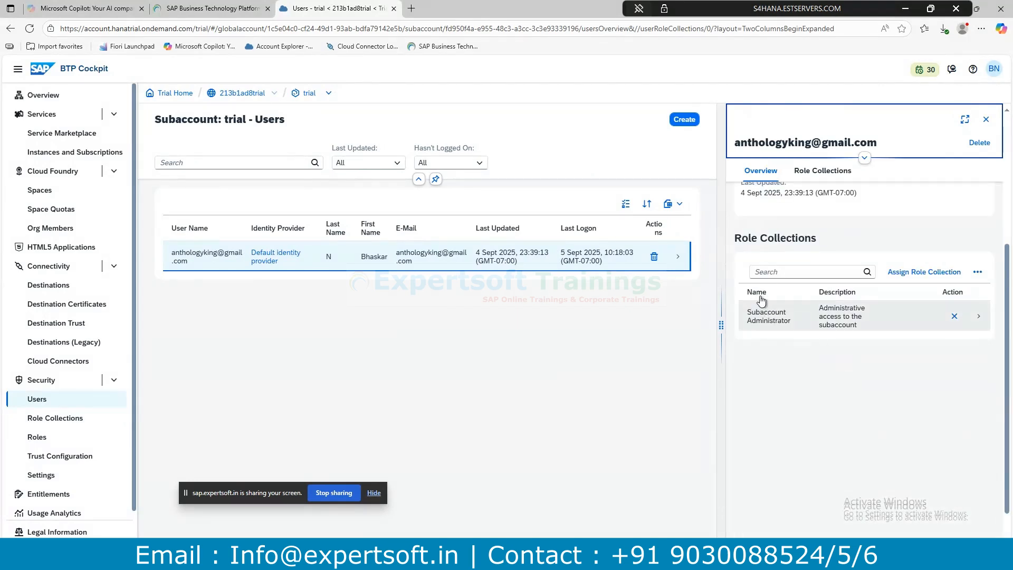
left_click(737, 240)
triple_click(738, 240)
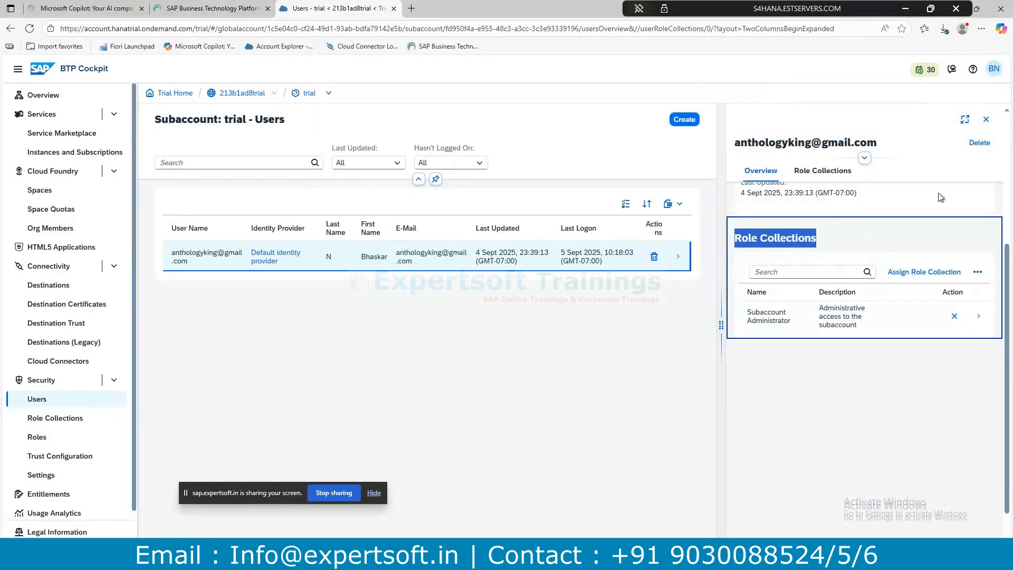
Start a role-collection assignment and tick Subaccount Service Administrator and Subaccount Viewer.
left_click(904, 275)
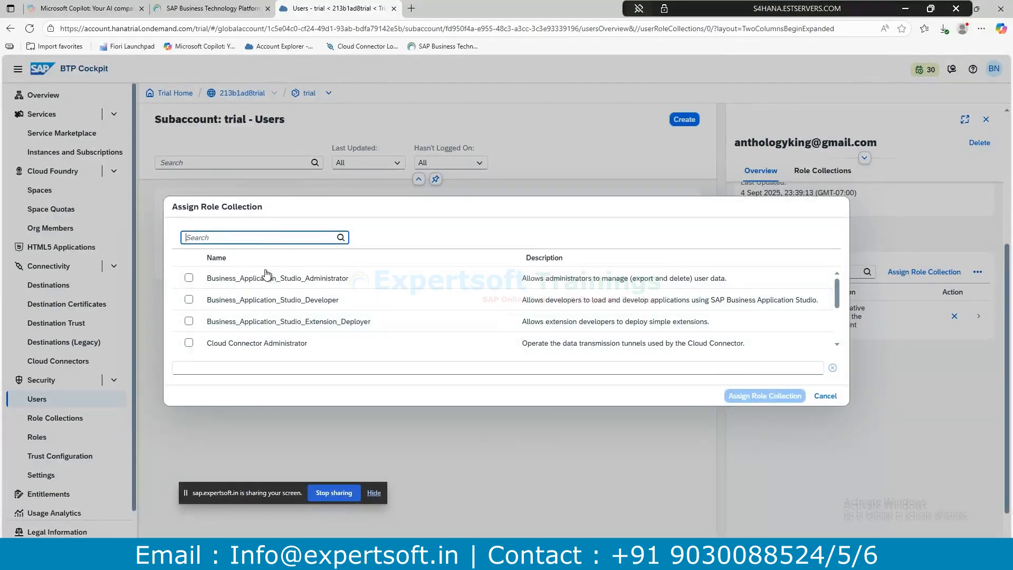
scroll(256, 340, "down", 5)
scroll(253, 338, "up", 5)
scroll(255, 332, "down", 3)
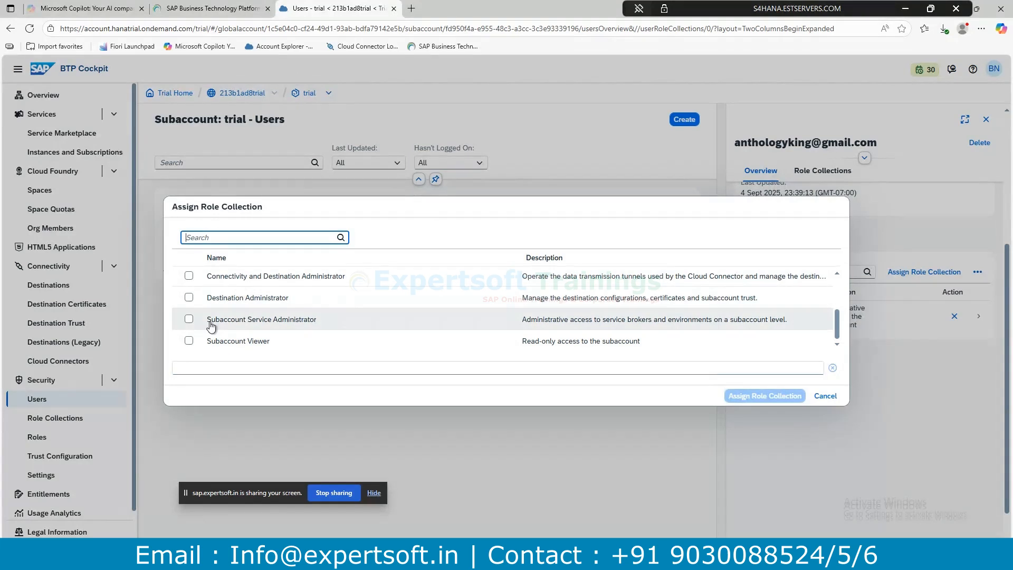
left_click(188, 319)
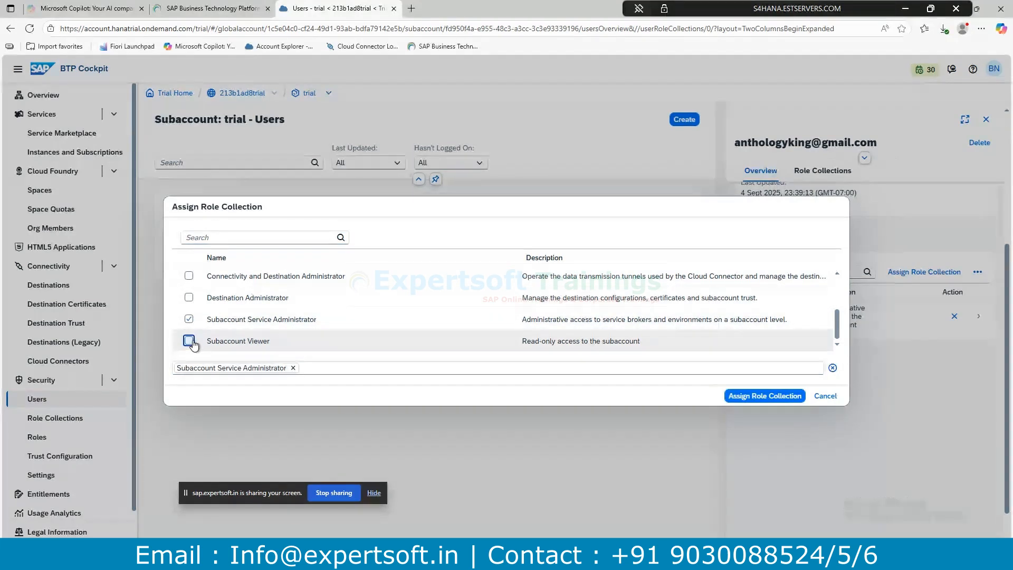
left_click(188, 340)
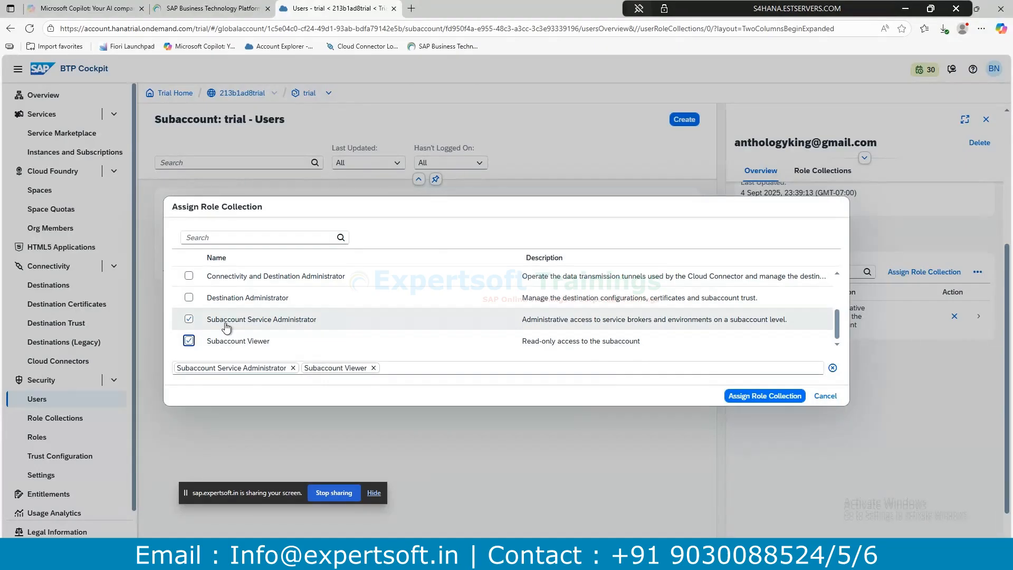
Add Connectivity and Destination Administrator and the three Business_Application_Studio collections, then assign them.
scroll(248, 318, "up", 2)
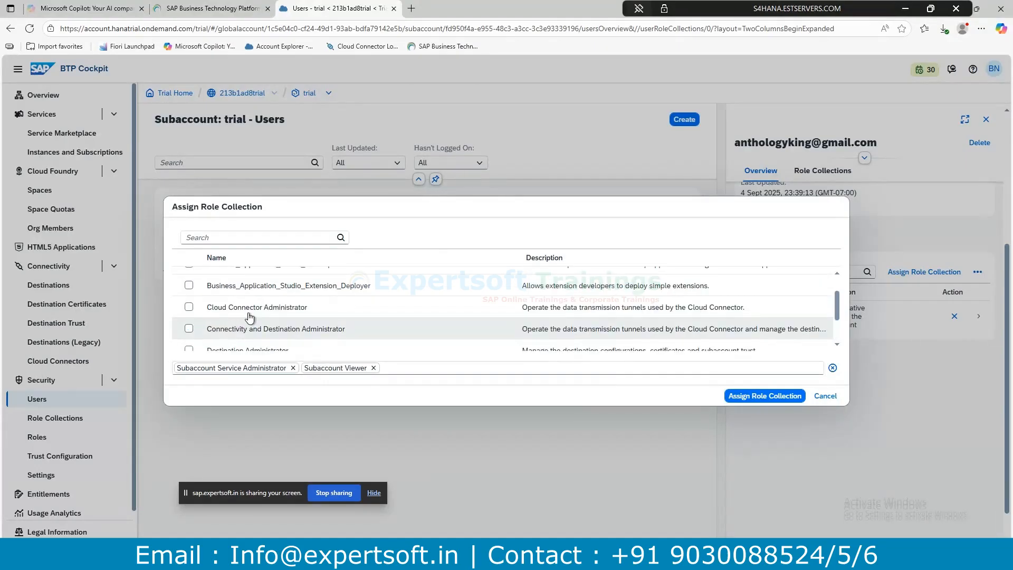
left_click(188, 328)
scroll(188, 326, "up", 1)
left_click(189, 322)
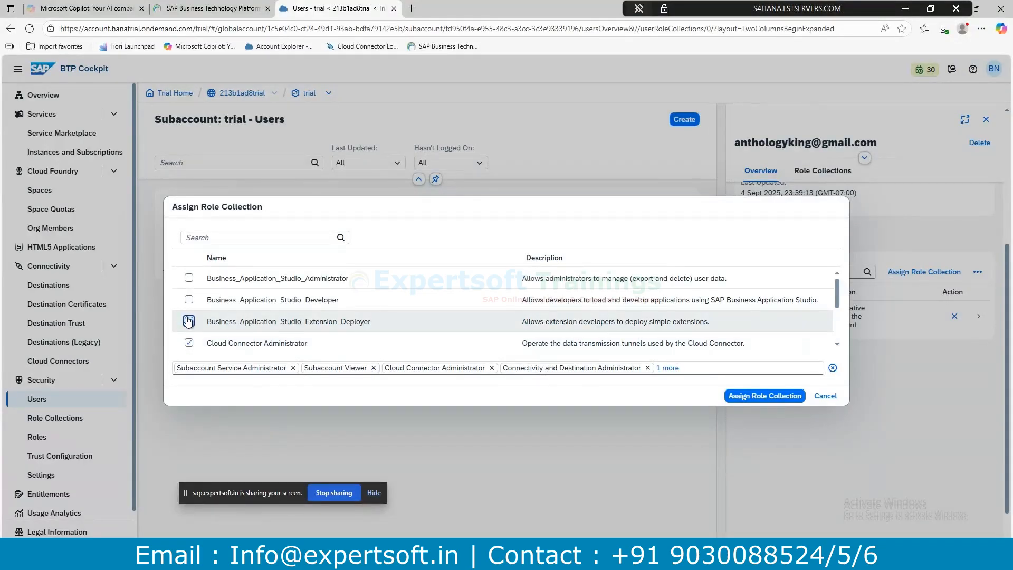
left_click(189, 299)
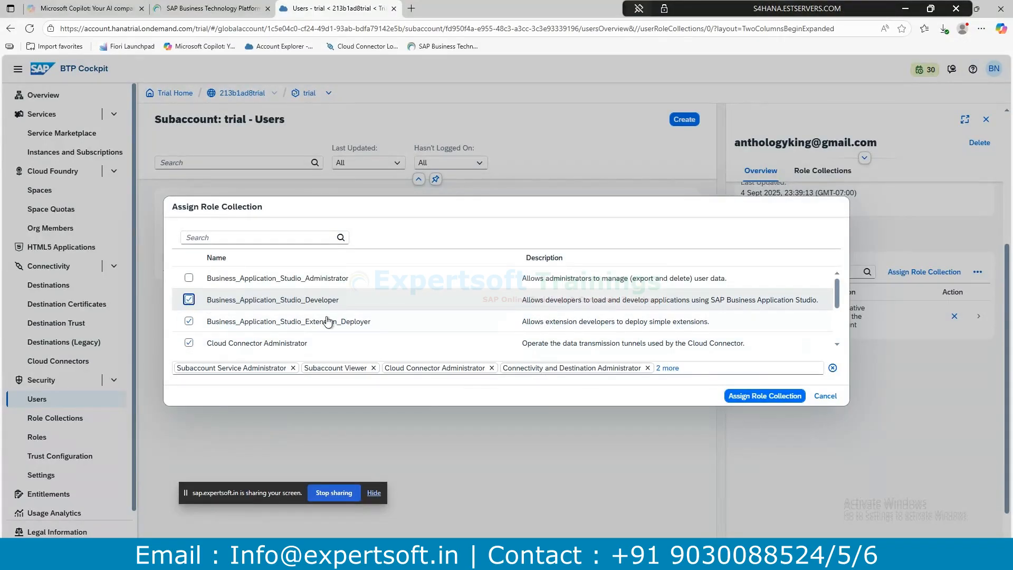
left_click(188, 278)
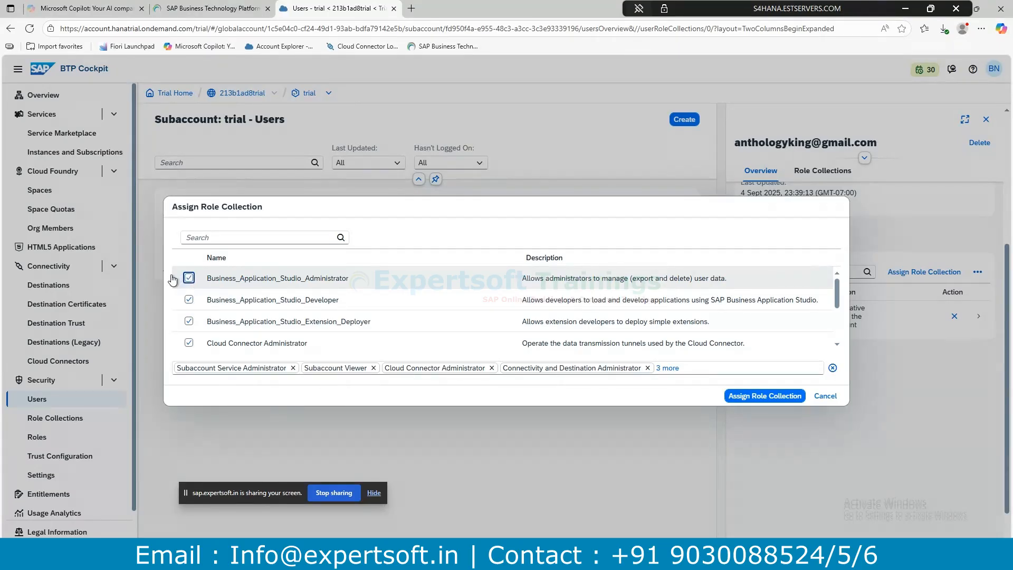
left_click(754, 397)
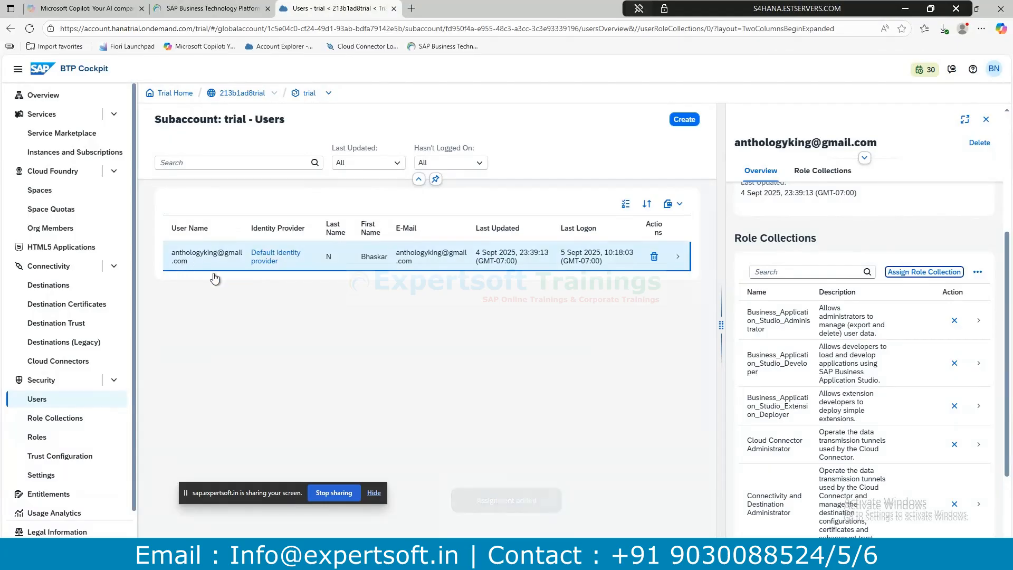
Browse the subaccount's Role Collections and Roles lists under Security, ending on Usage Analytics.
scroll(805, 306, "down", 2)
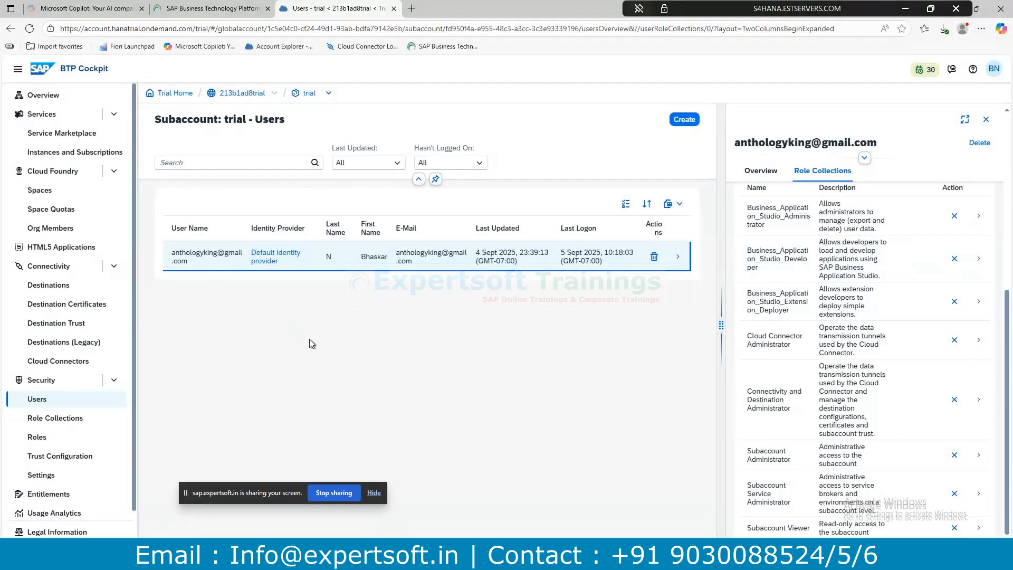
left_click(66, 422)
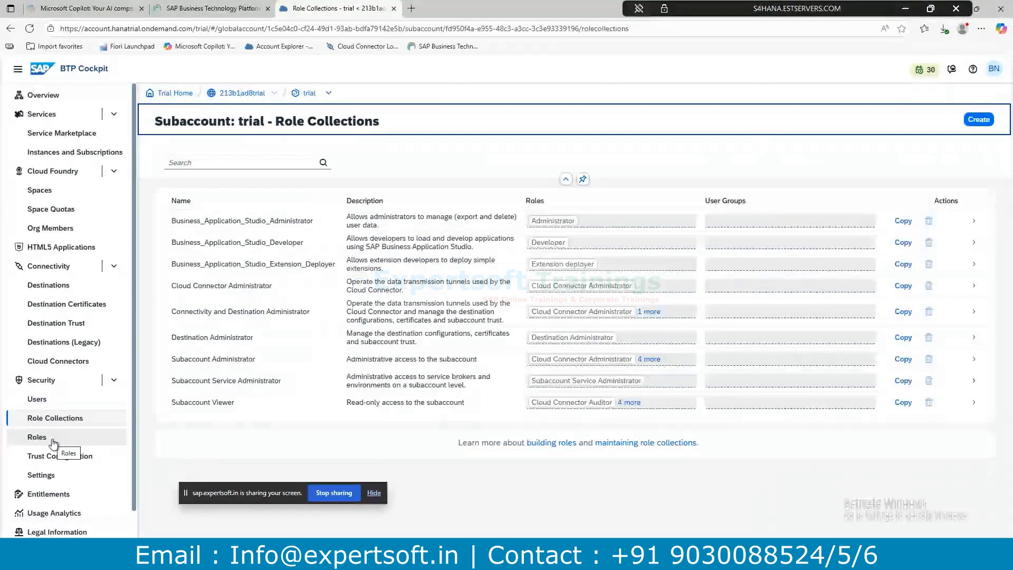
left_click(53, 442)
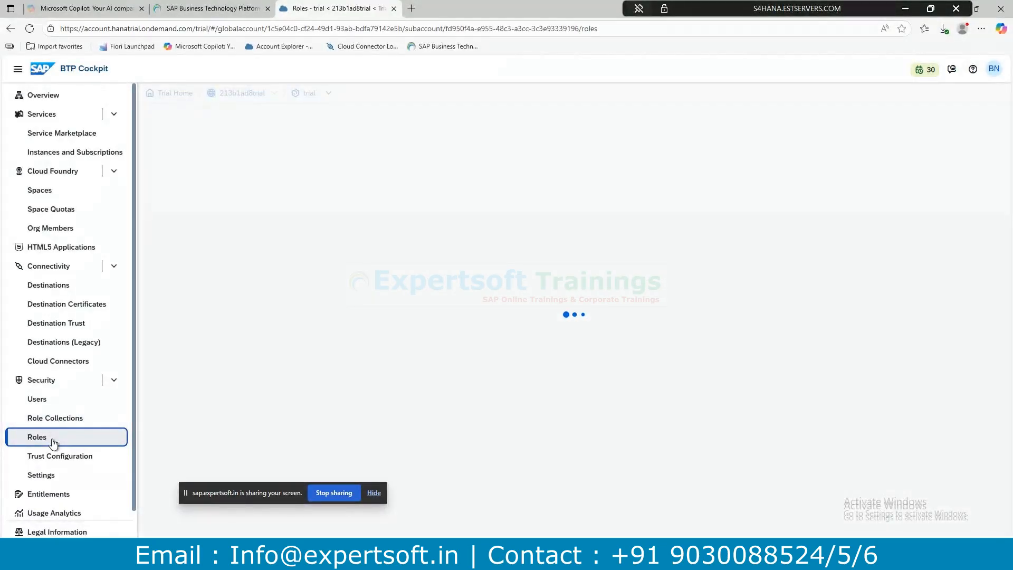
left_click(70, 509)
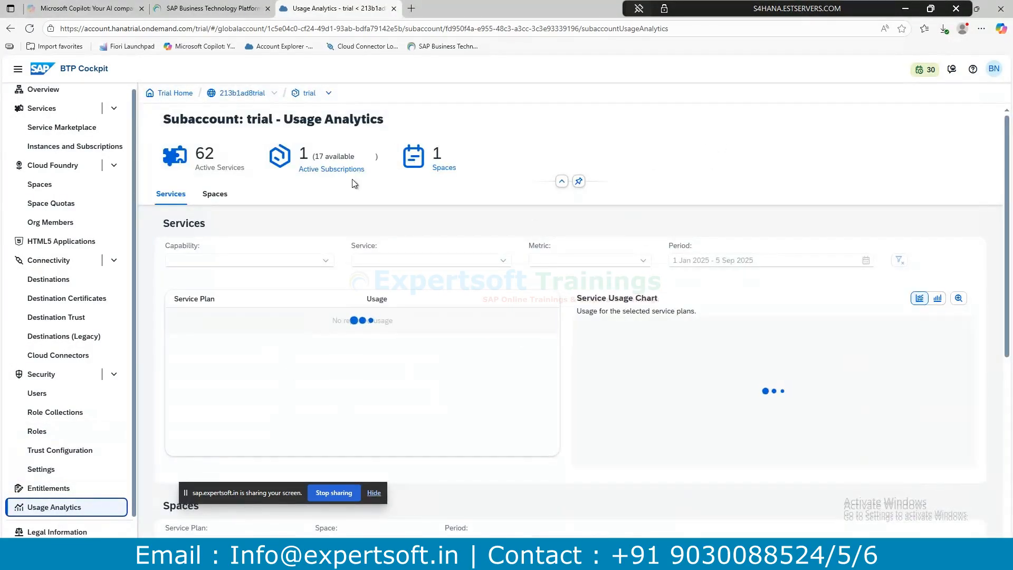
Scroll through the Usage Analytics page to check the empty service and space usage.
scroll(583, 423, "down", 4)
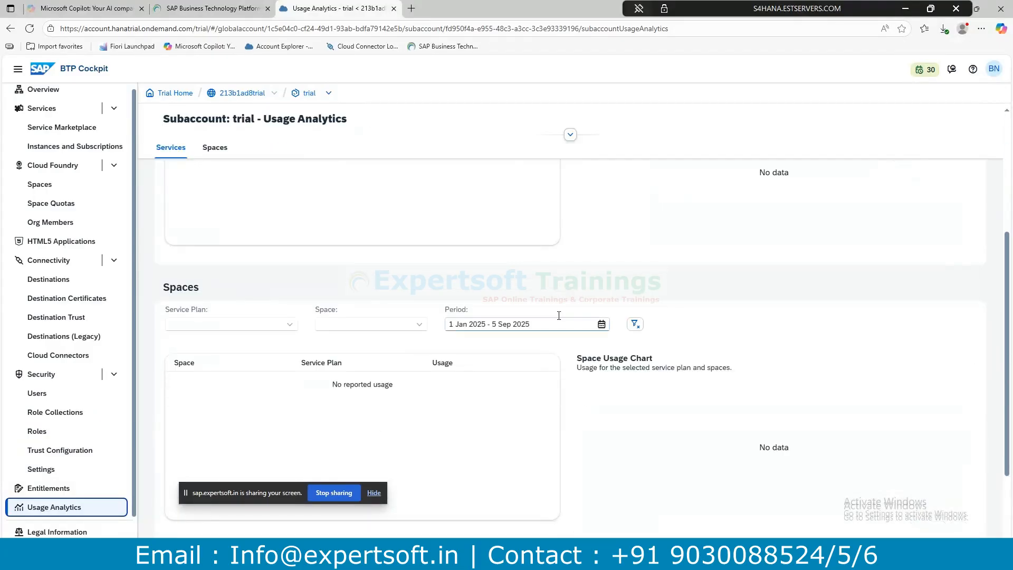
scroll(555, 316, "up", 2)
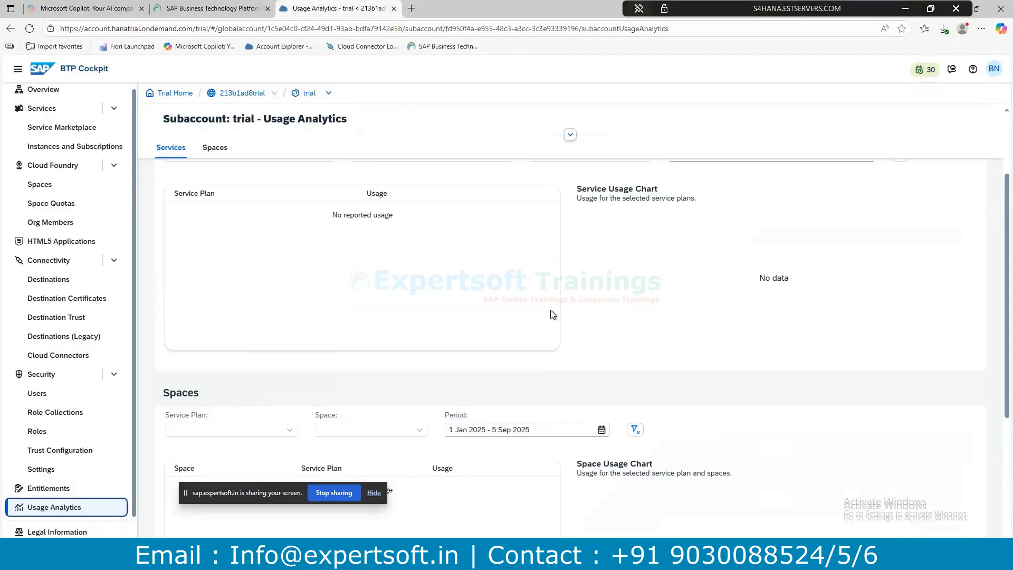
scroll(550, 309, "down", 4)
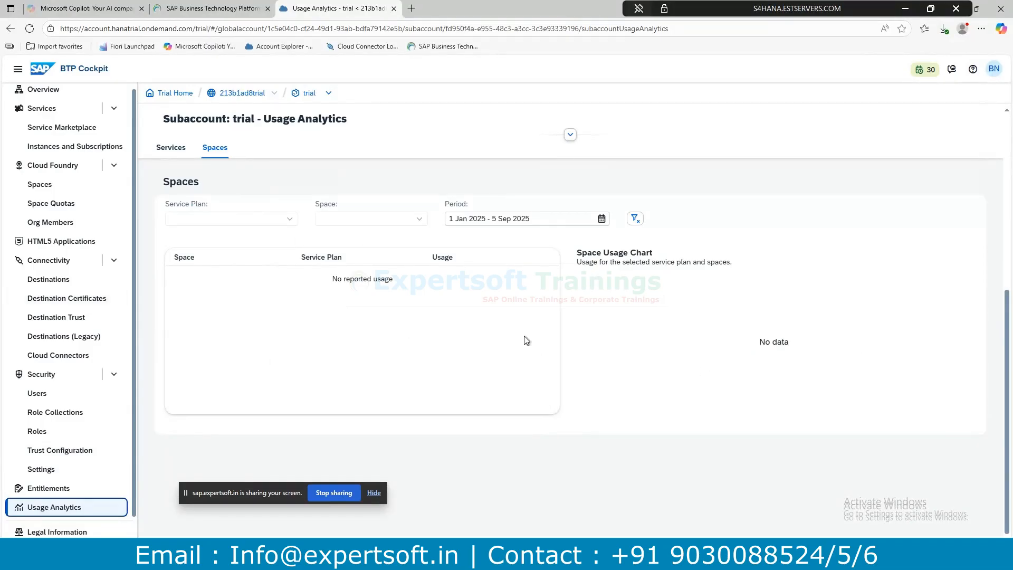
scroll(83, 282, "up", 1)
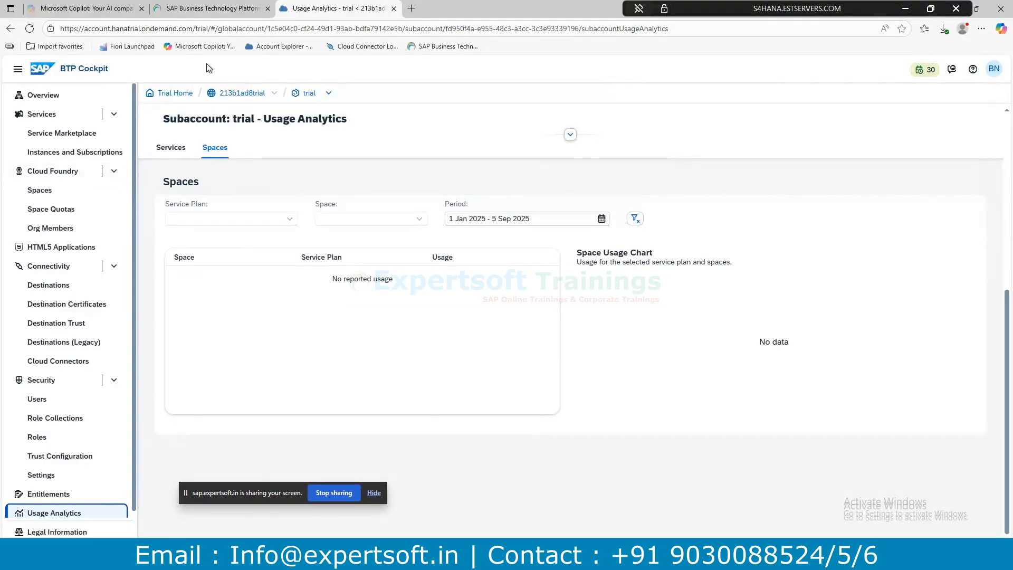
Go from Instances and Subscriptions to the Service Marketplace and scroll to Application Development and Automation.
left_click(67, 151)
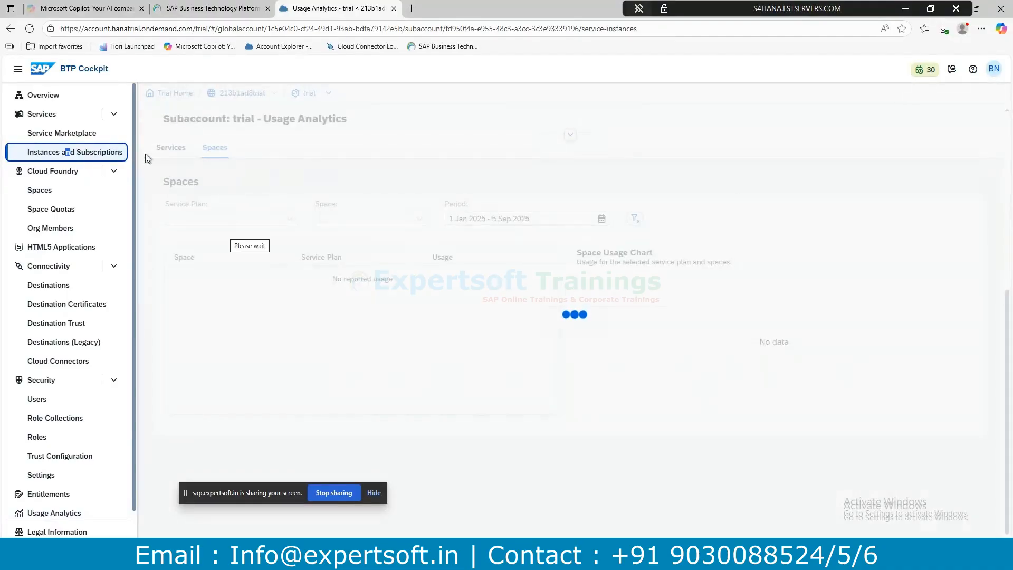
scroll(388, 364, "down", 4)
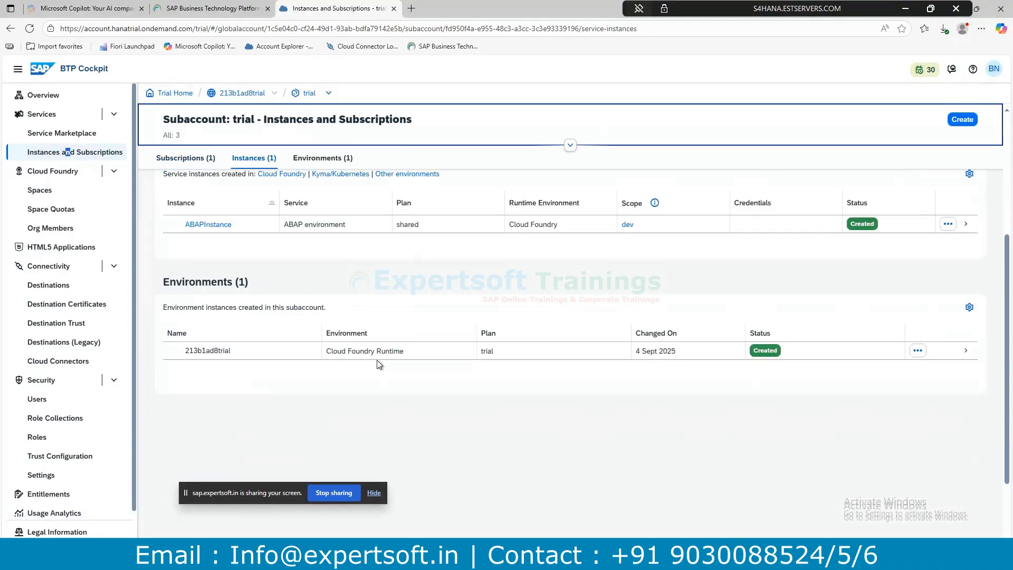
left_click(40, 134)
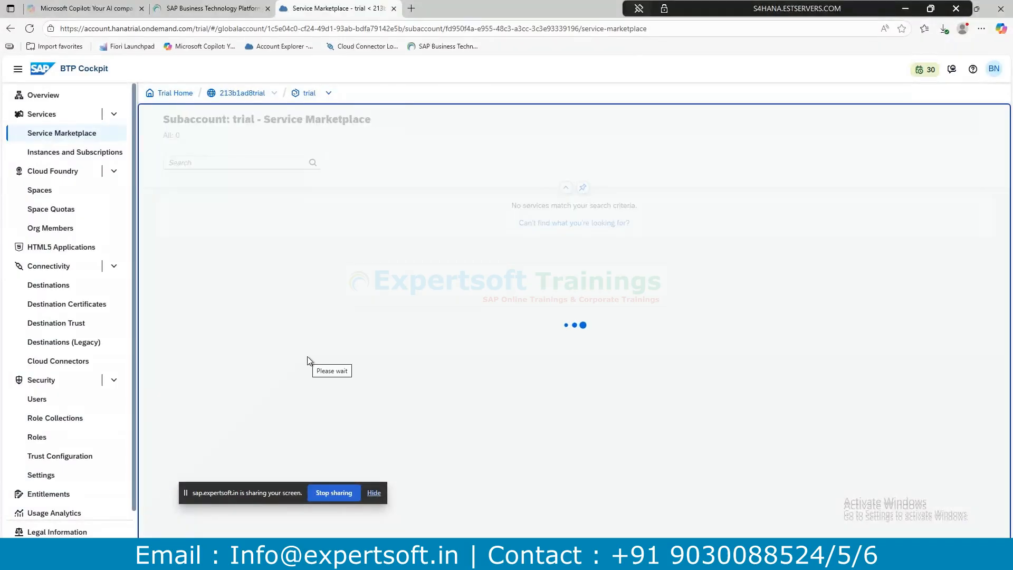
scroll(318, 337, "down", 4)
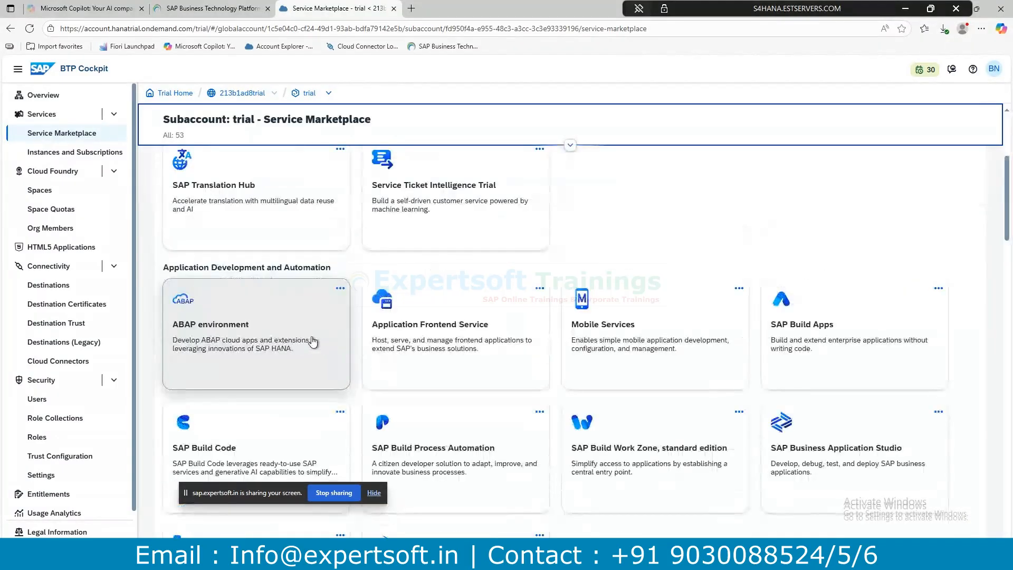
left_click_drag(164, 268, 336, 279)
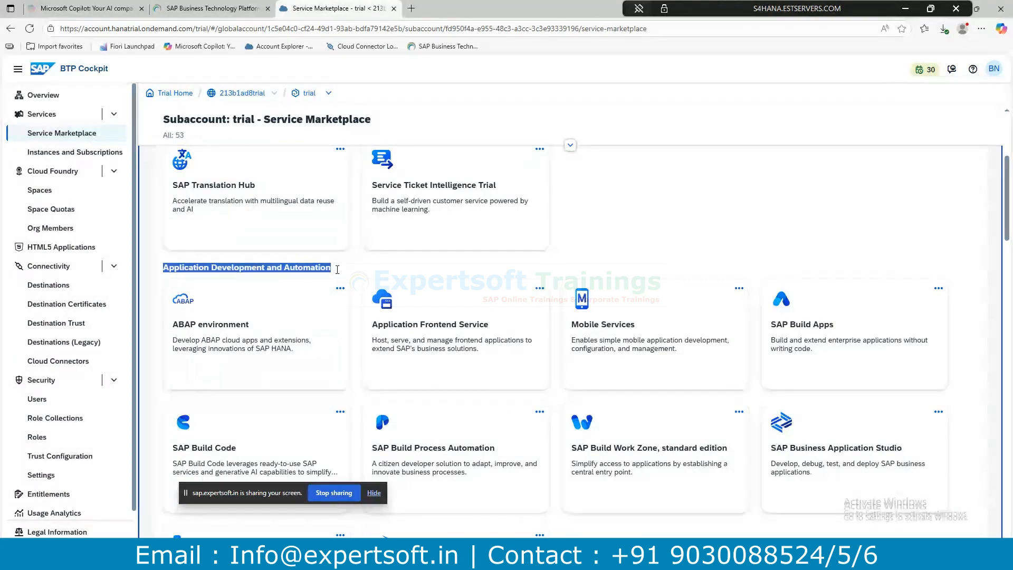
scroll(674, 322, "down", 2)
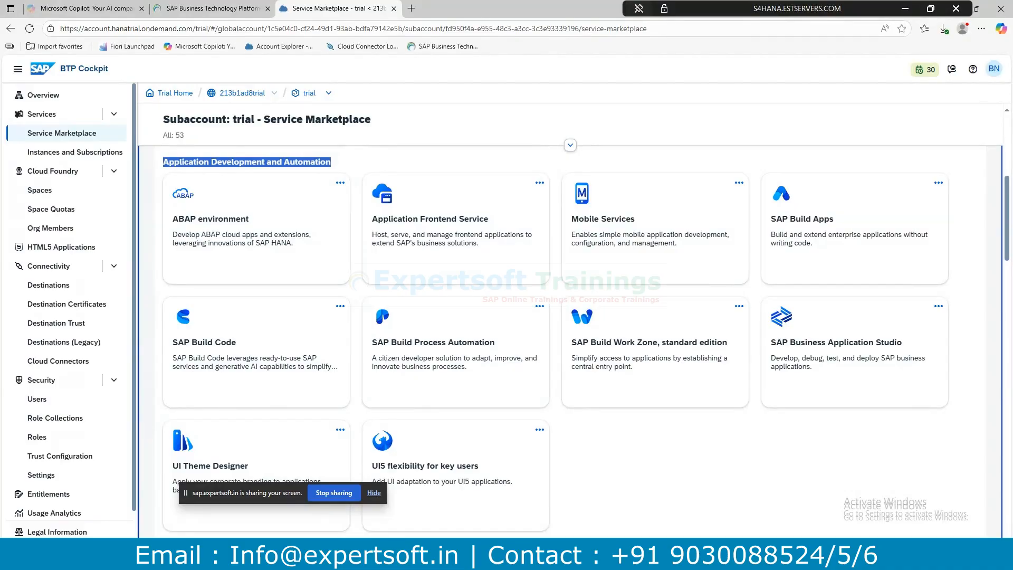
left_click_drag(820, 13, 660, 13)
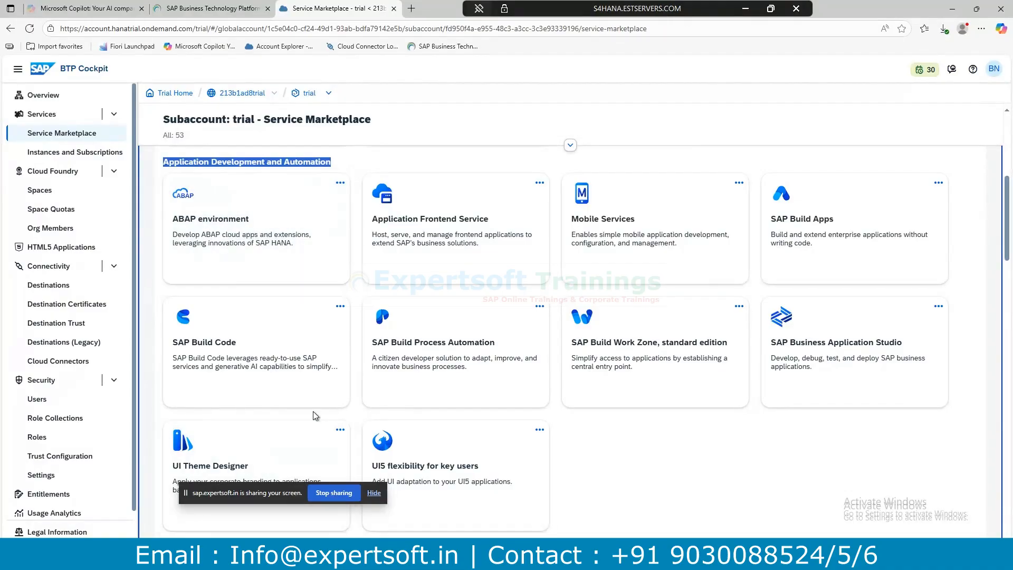
Move between the RAP course page, a new browser tab and Eclipse, ending on the Word tutorial notes.
left_click(213, 9)
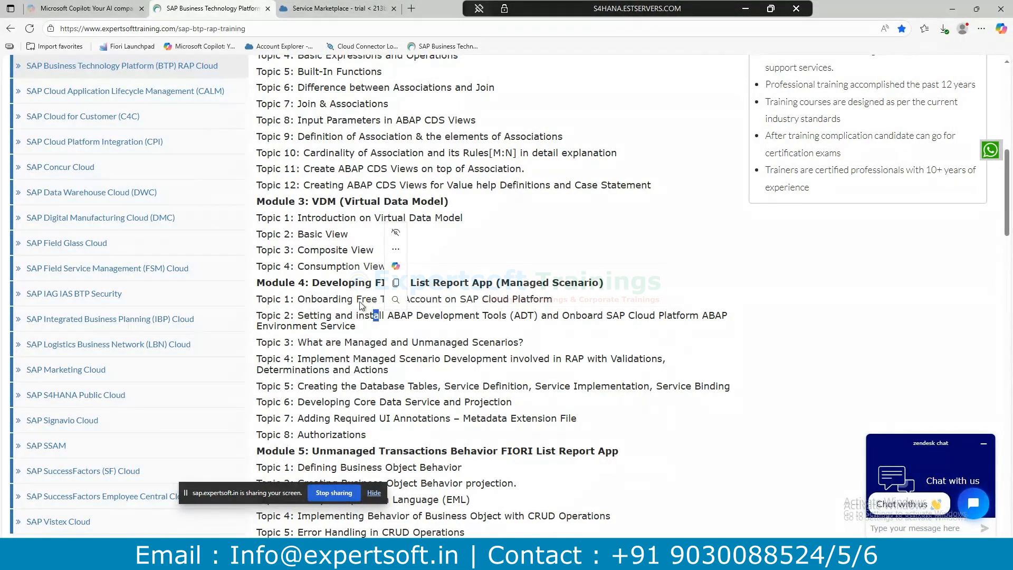
left_click(347, 328)
left_click(411, 8)
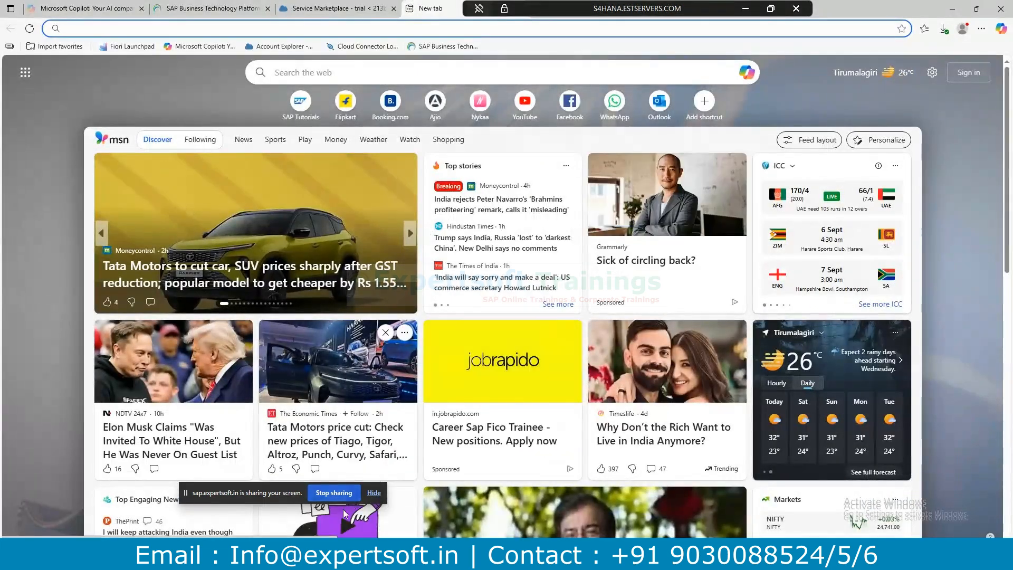
left_click(337, 557)
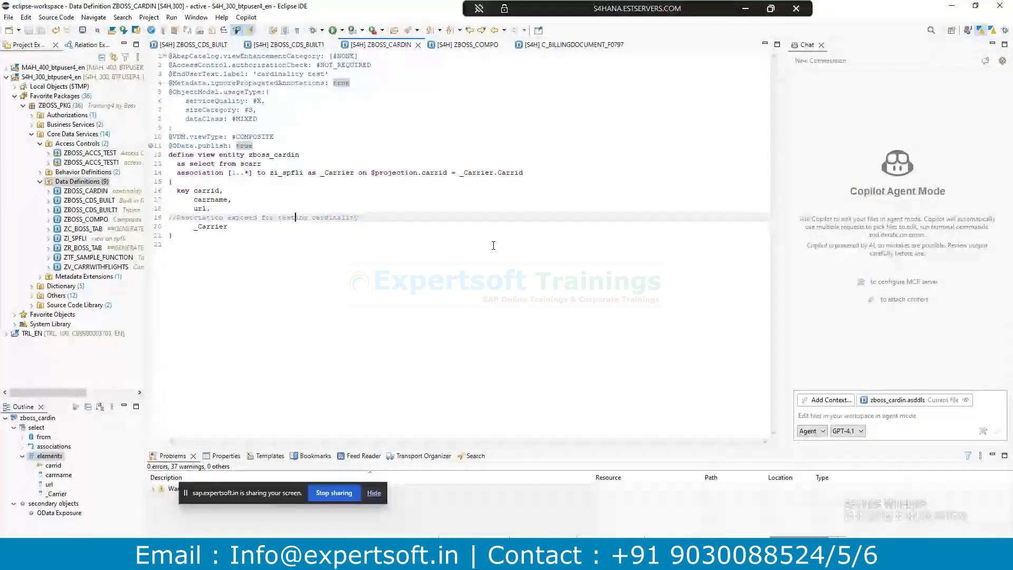
key("alt+Tab")
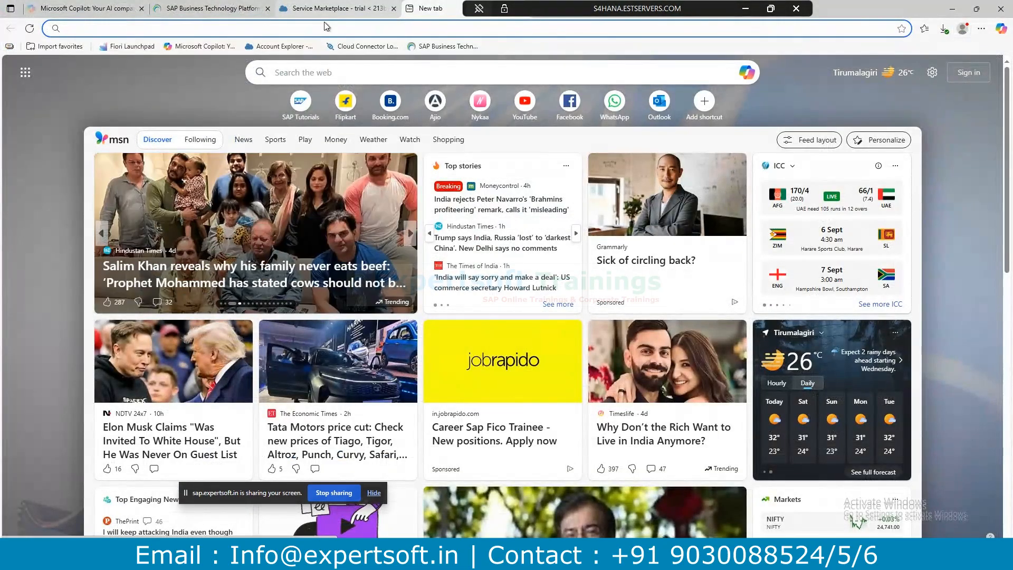
left_click(361, 549)
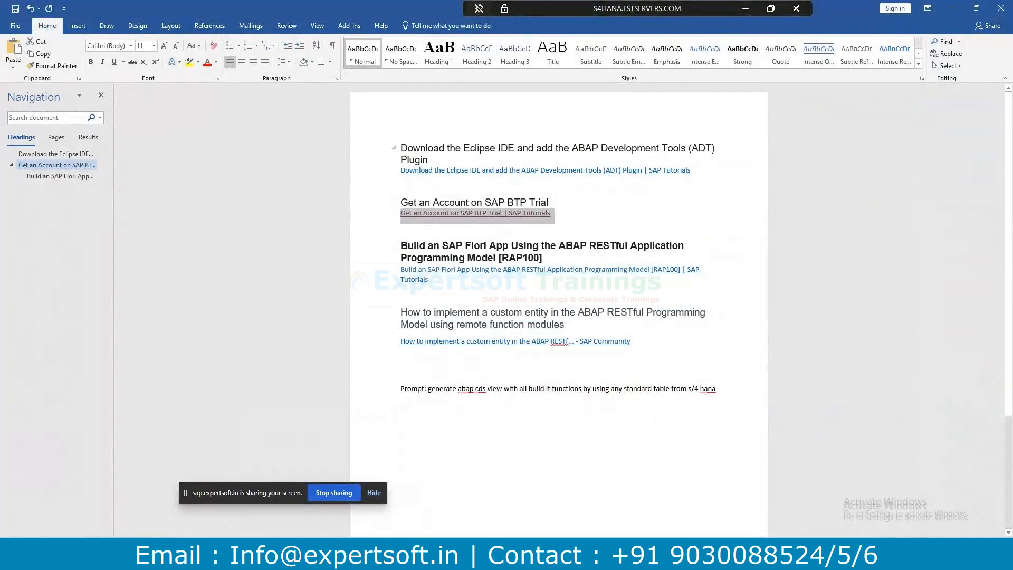
Select the Eclipse ADT tutorial link line in the Word notes after the link fails to open.
left_click(479, 170, "ctrl")
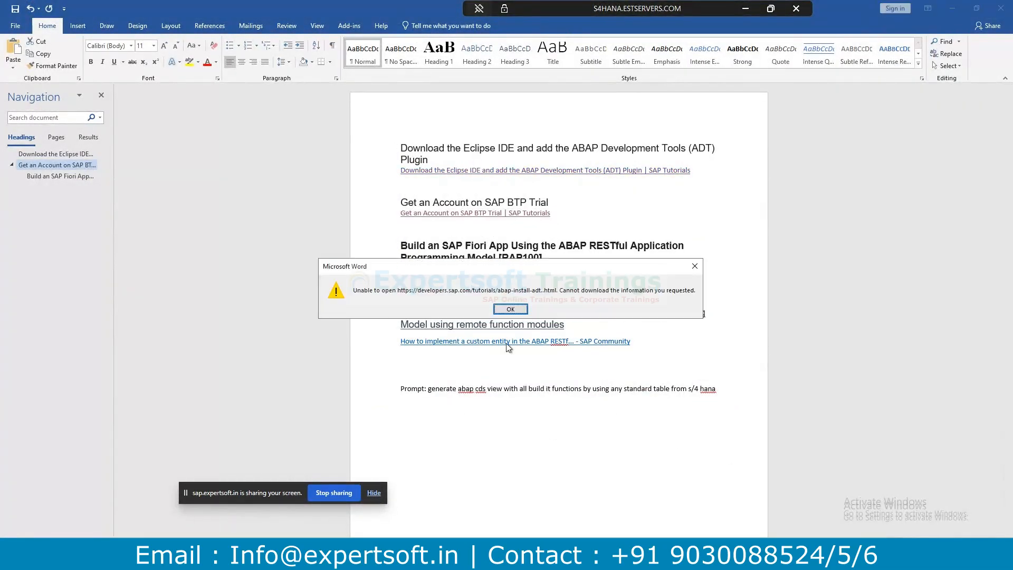
left_click(516, 311)
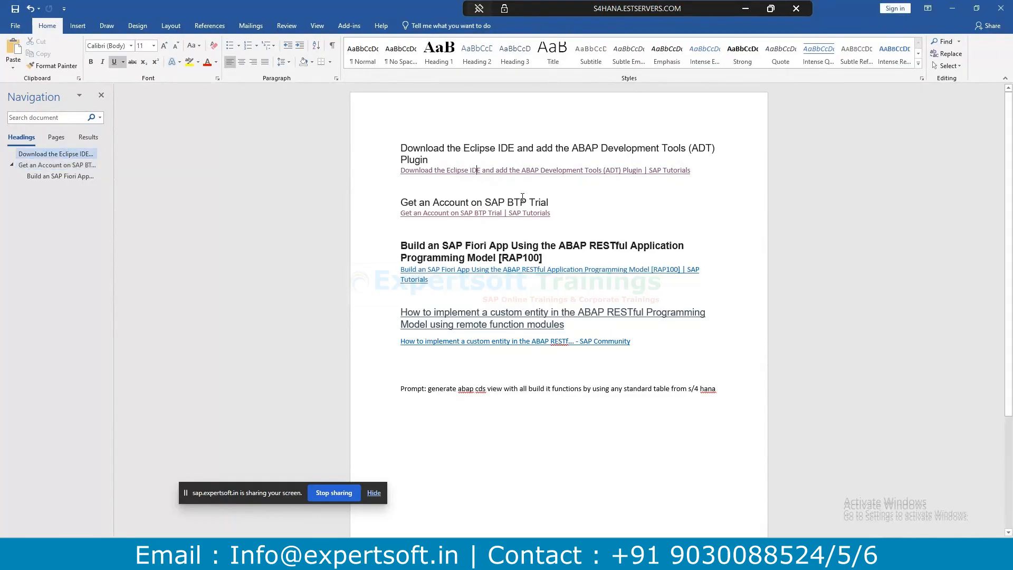
left_click_drag(657, 170, 398, 173)
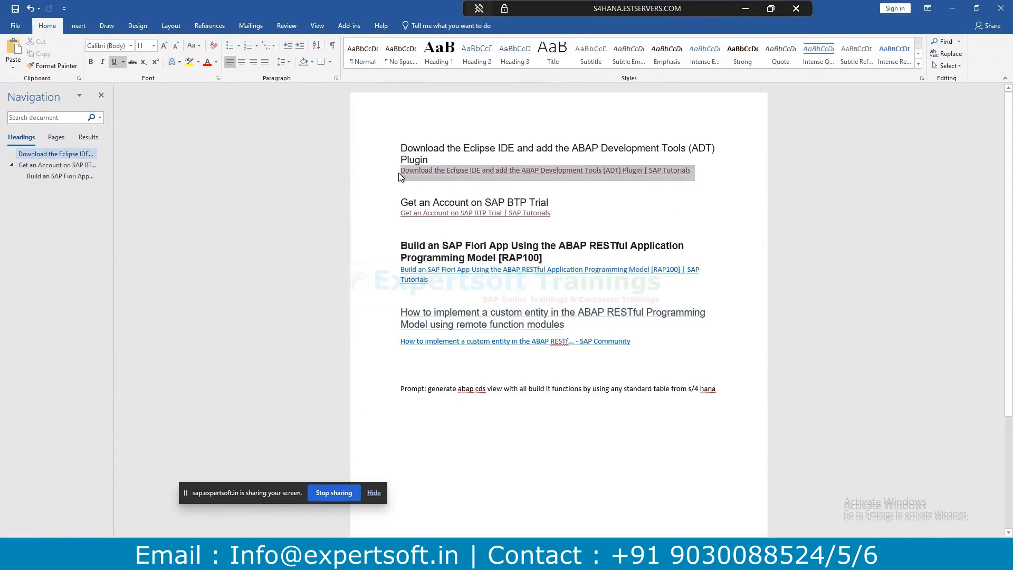
type("c")
key("ctrl+z")
key("ctrl+c")
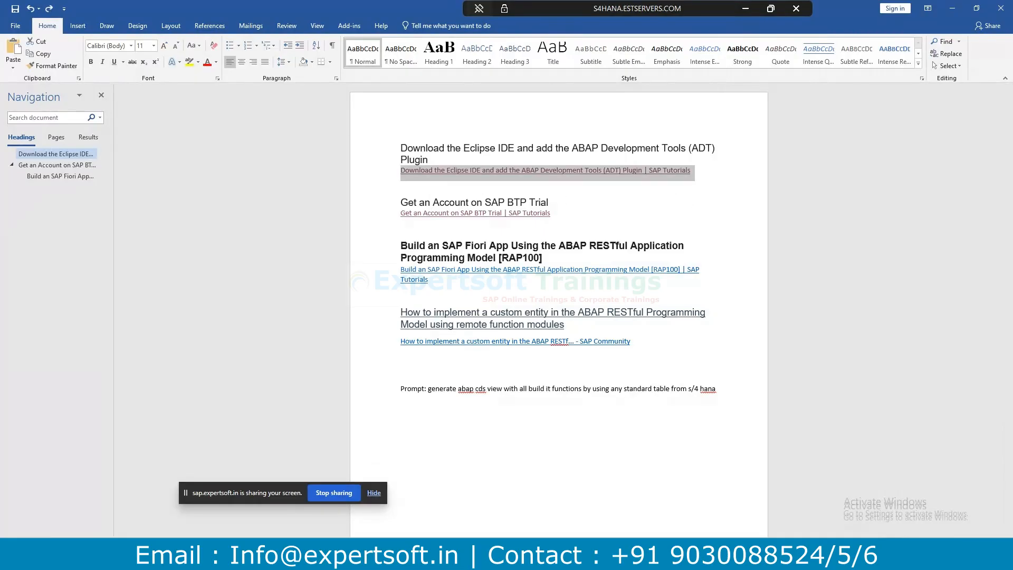
Search the copied Eclipse ADT tutorial title in Edge and go to the SAP Developer Center result.
key("alt+Tab")
left_click(426, 27)
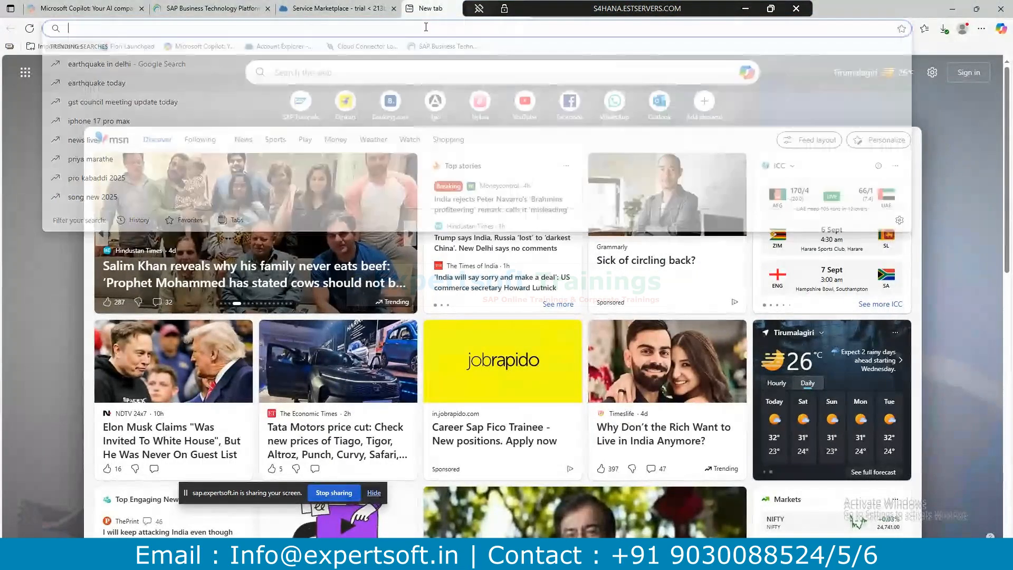
key("ctrl+v")
key("Return")
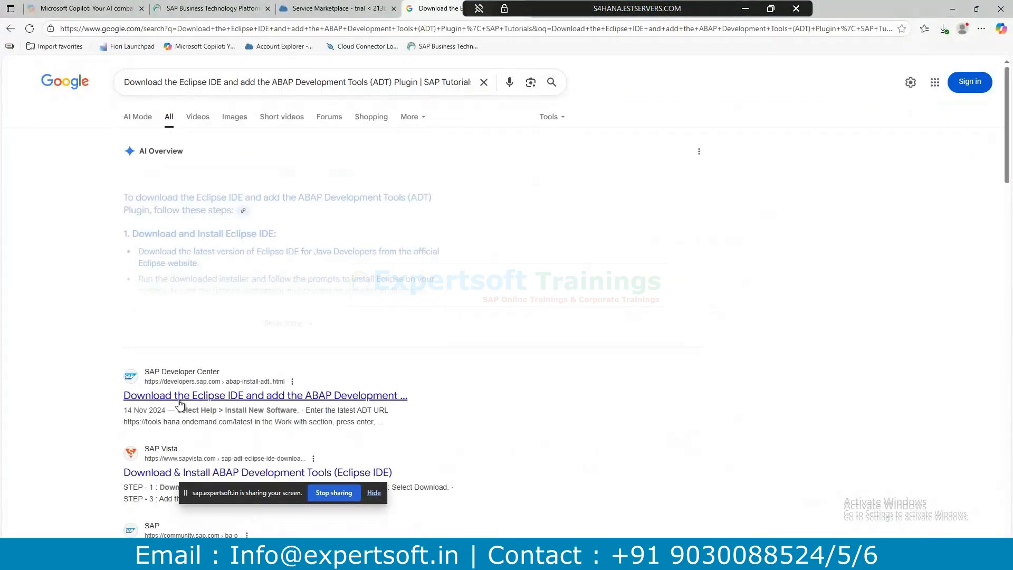
left_click(207, 397)
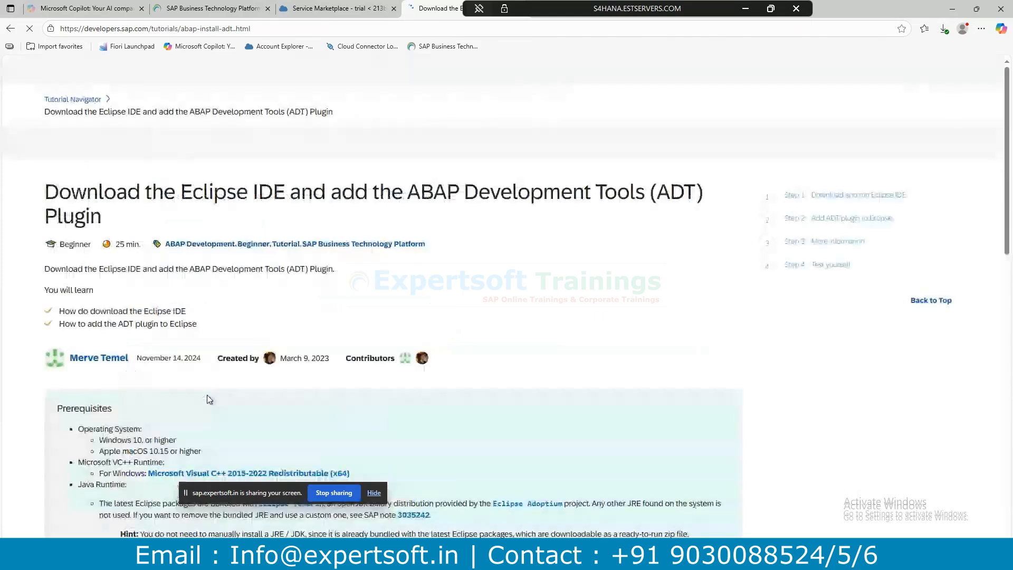
Expand Step 1 of the tutorial and read through its Eclipse download instructions.
scroll(214, 396, "down", 5)
scroll(218, 397, "down", 3)
left_click(707, 203)
scroll(507, 327, "down", 15)
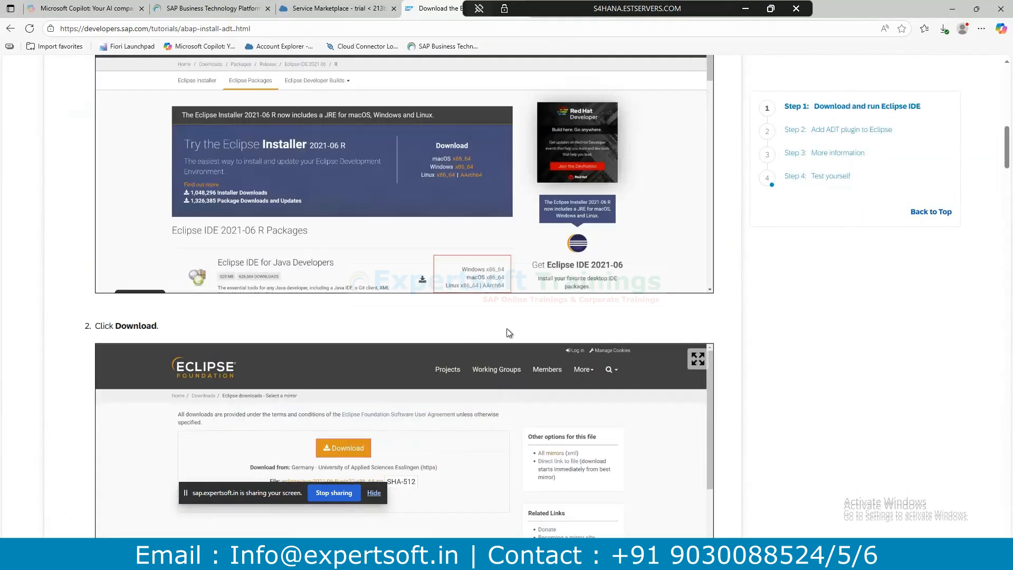
scroll(530, 333, "down", 5)
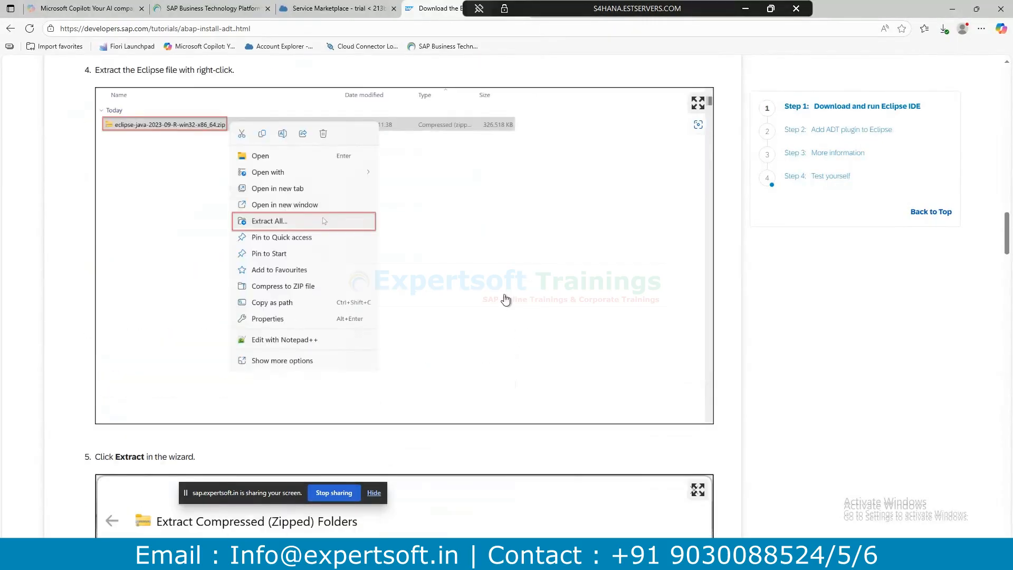
scroll(518, 335, "down", 5)
scroll(632, 340, "down", 20)
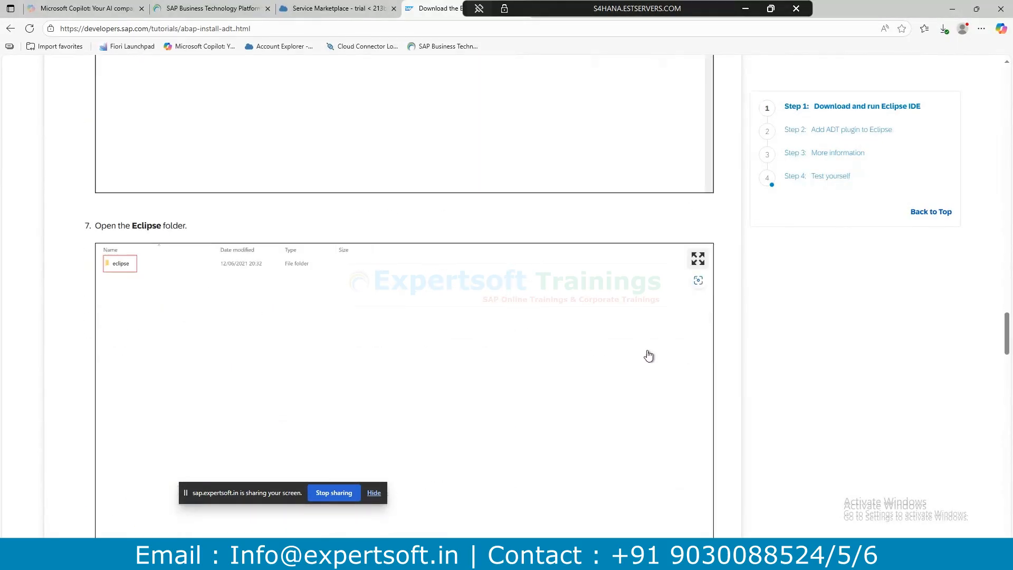
scroll(593, 354, "down", 12)
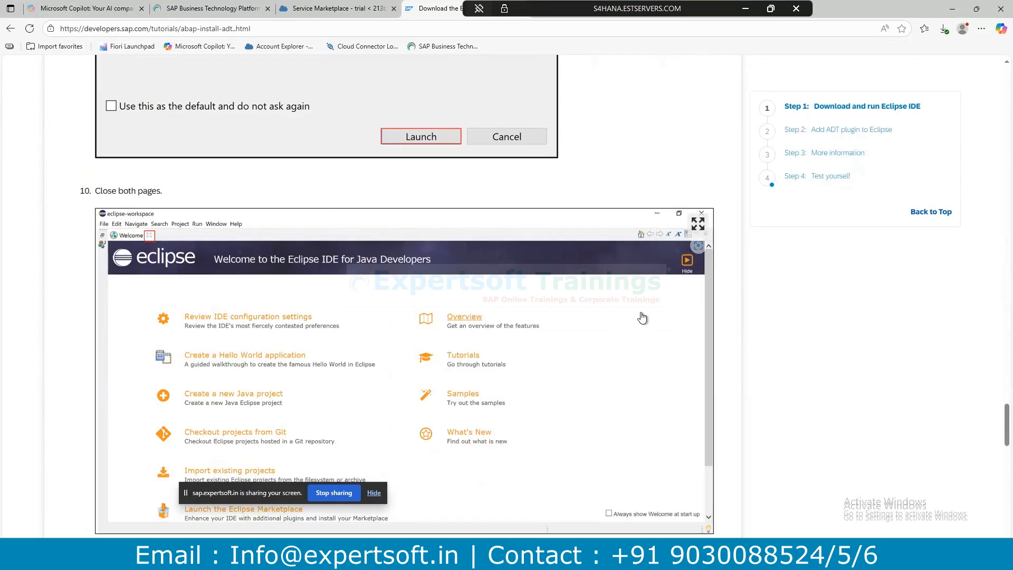
scroll(613, 331, "down", 6)
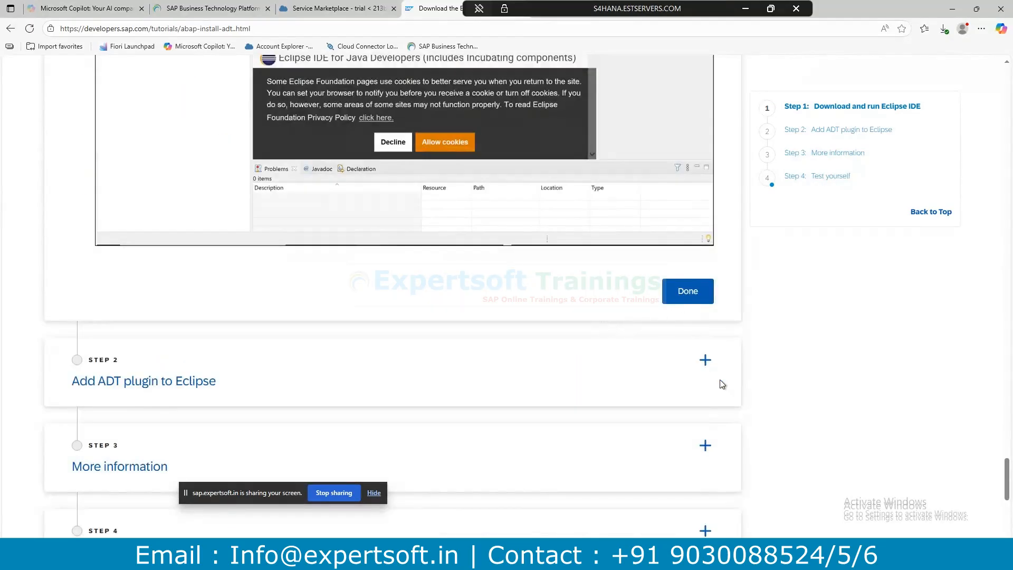
Expand Step 2, Add ADT plugin to Eclipse, and scroll through its screenshots.
left_click(704, 359)
scroll(489, 324, "down", 4)
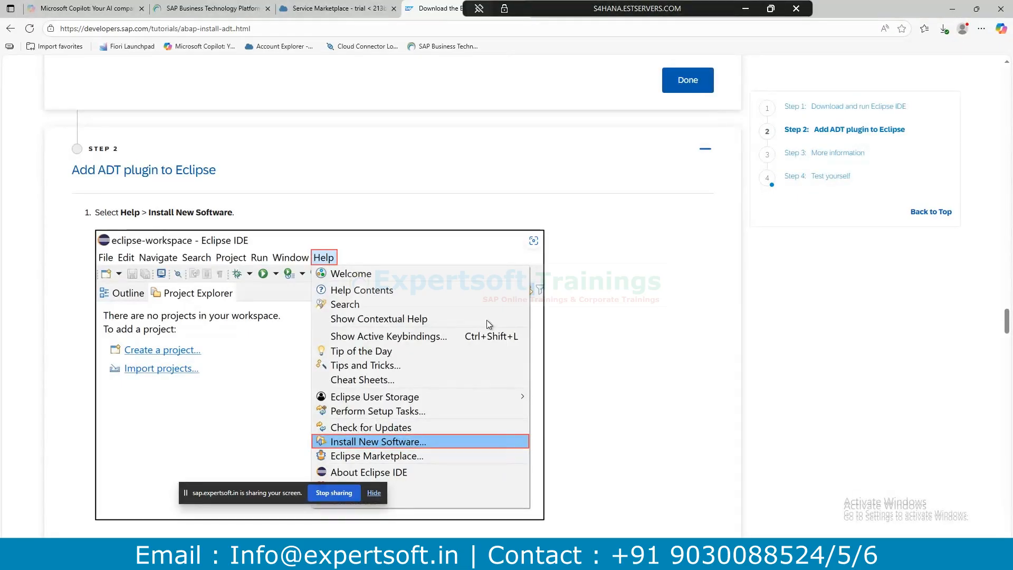
scroll(487, 319, "down", 10)
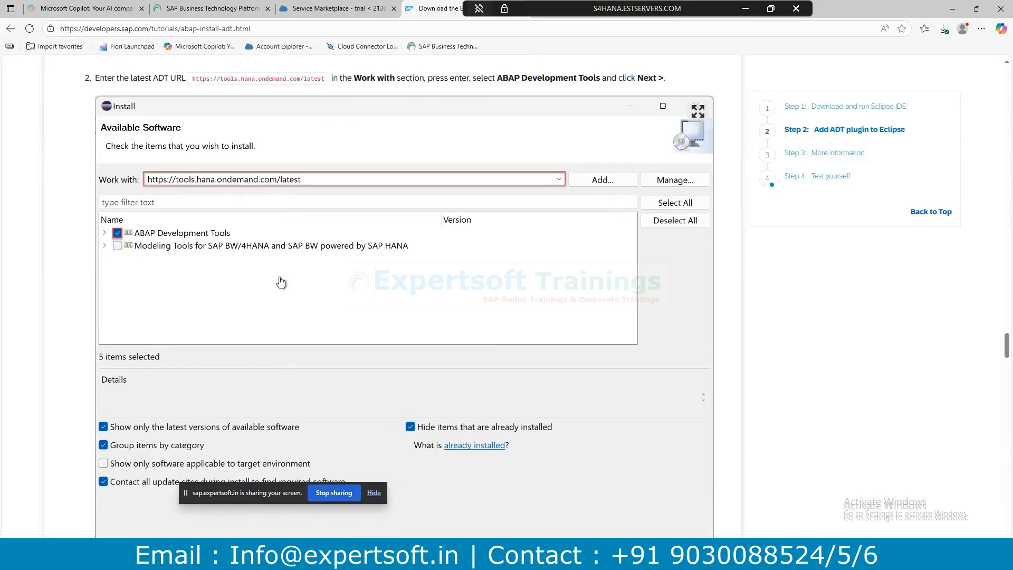
scroll(291, 164, "down", 8)
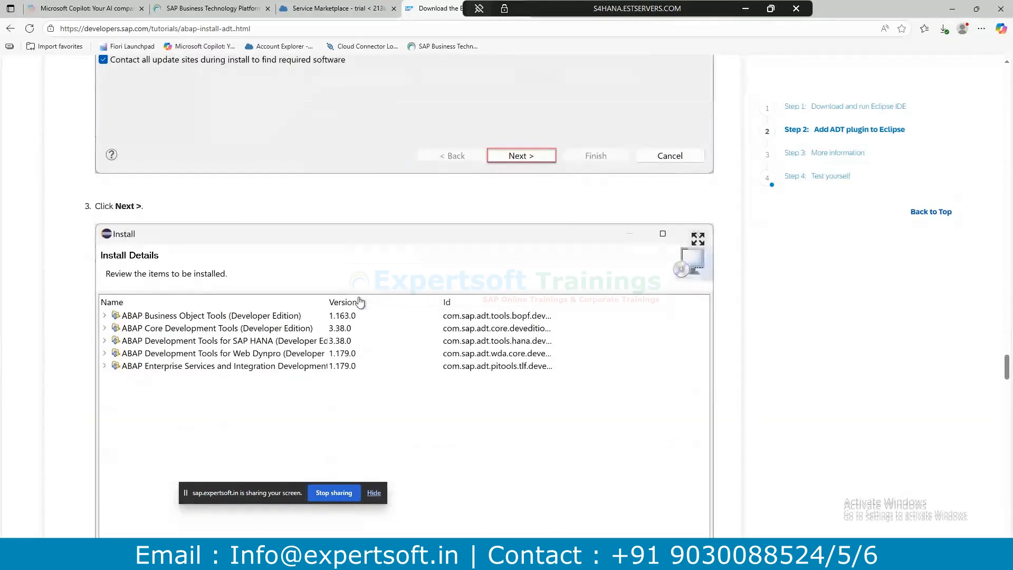
Glance at Eclipse, finish scrolling the tutorial, then return to Eclipse via the BTP Cockpit tab.
mouse_move(325, 555)
left_click(325, 520)
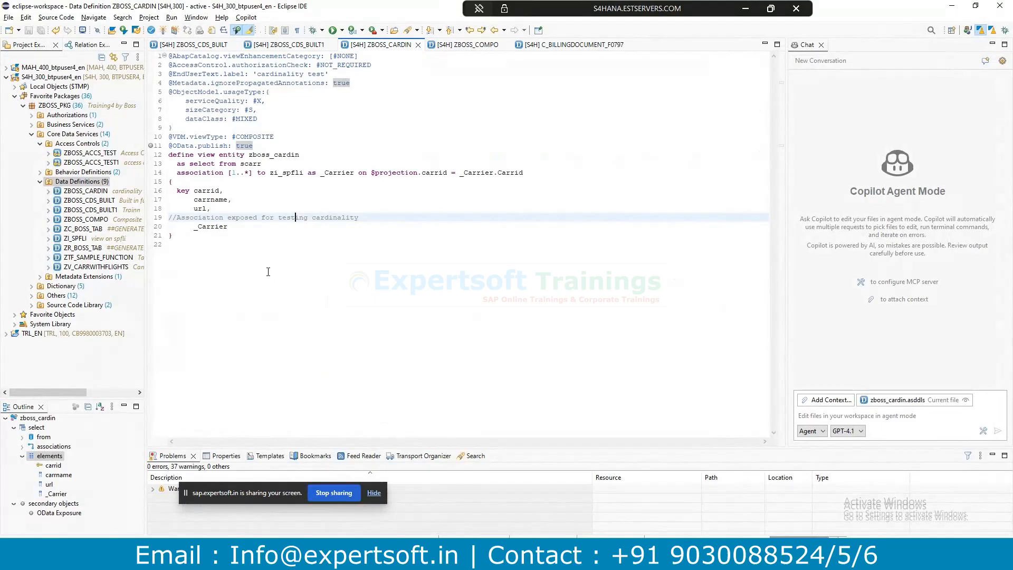
key("alt+Tab")
scroll(318, 272, "down", 11)
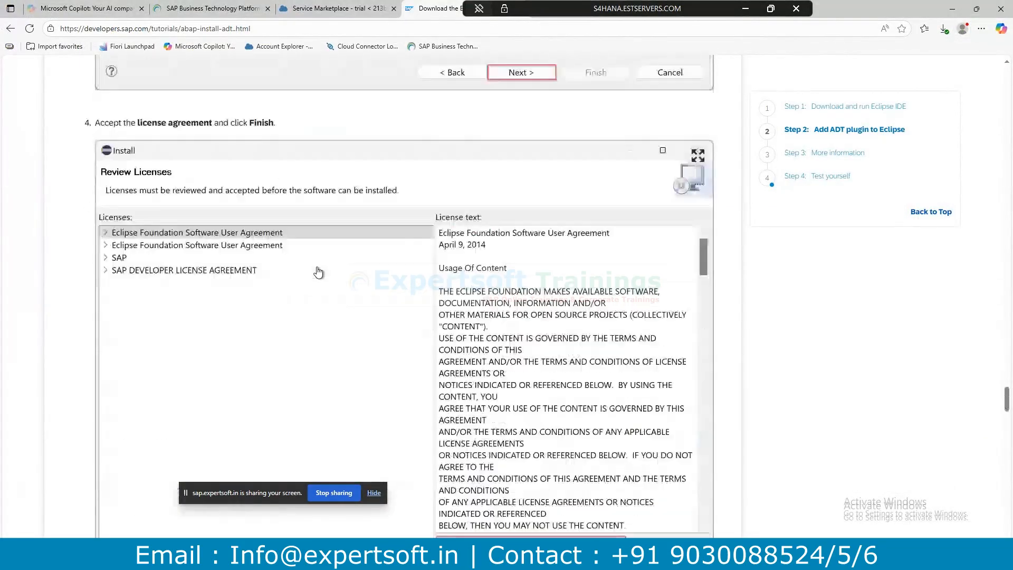
scroll(318, 273, "down", 15)
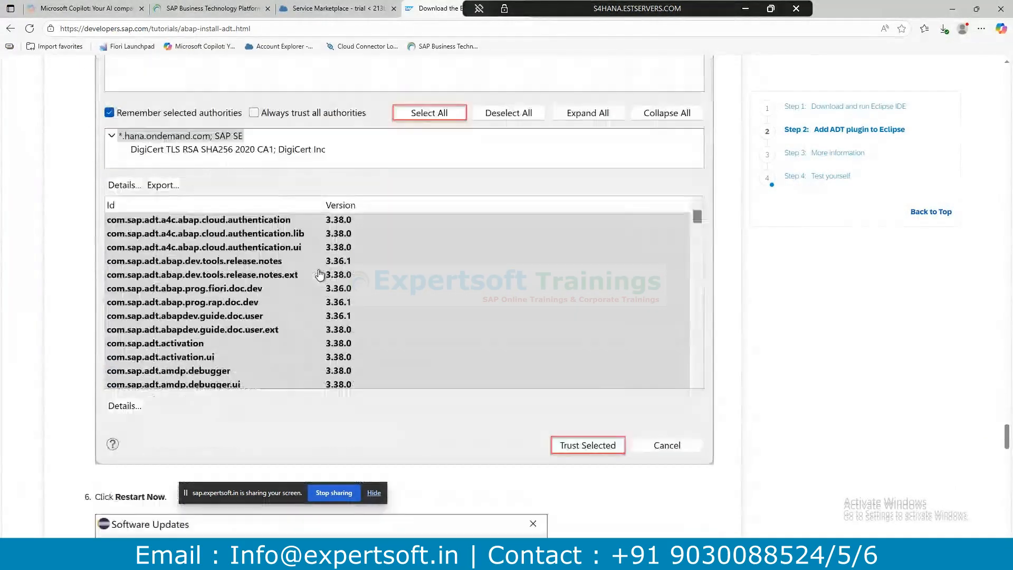
scroll(320, 274, "down", 1)
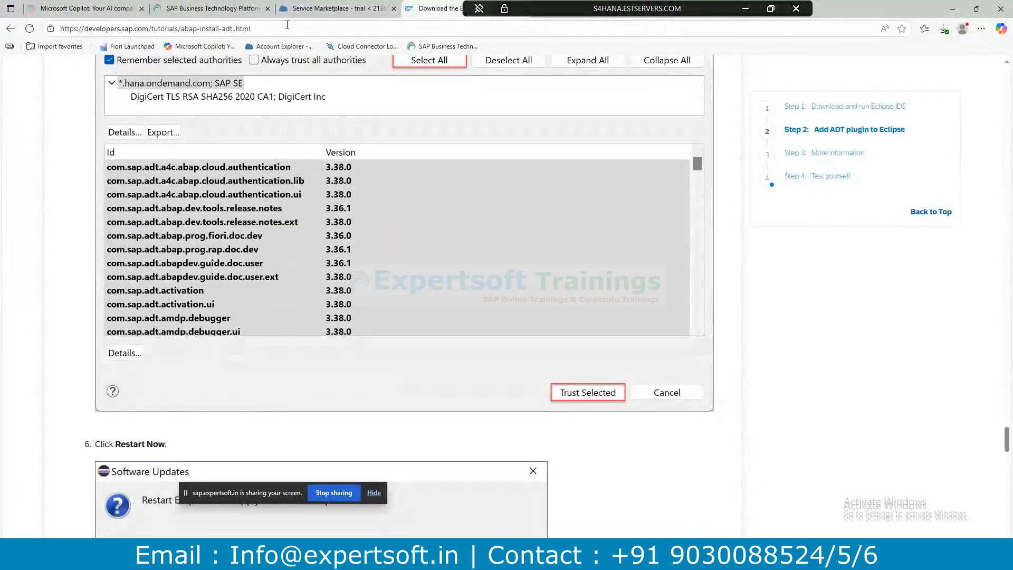
left_click(320, 9)
key("alt+Tab")
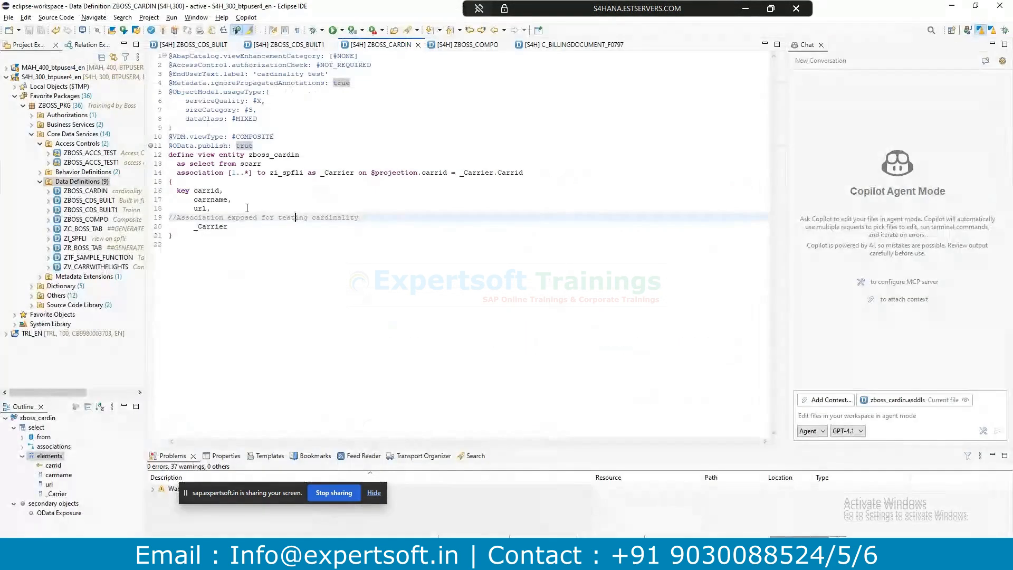
Collapse the Eclipse project tree, check BTP Cockpit's Instances and Subscriptions, then return to Eclipse.
left_click(6, 76)
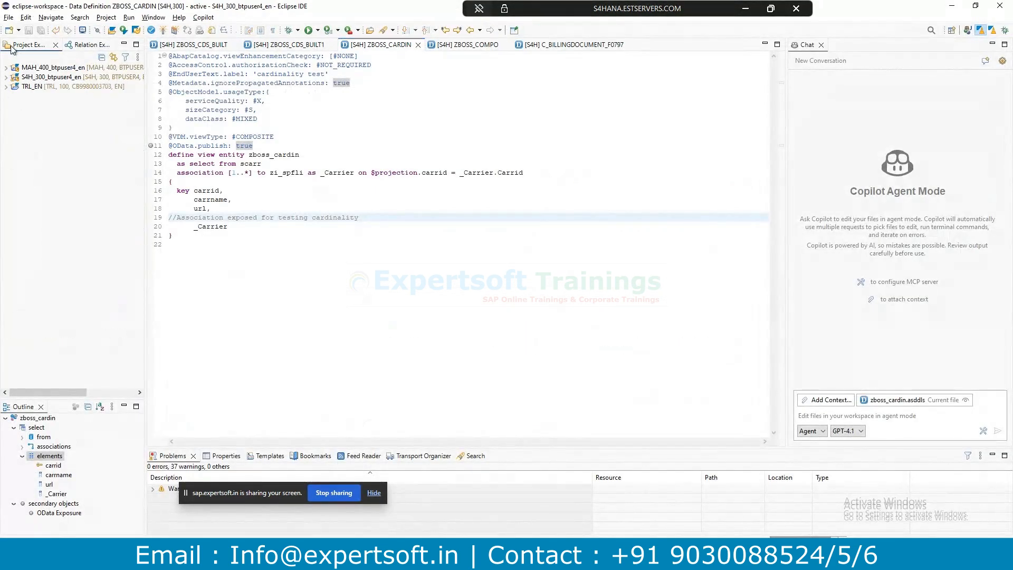
key("alt+Tab")
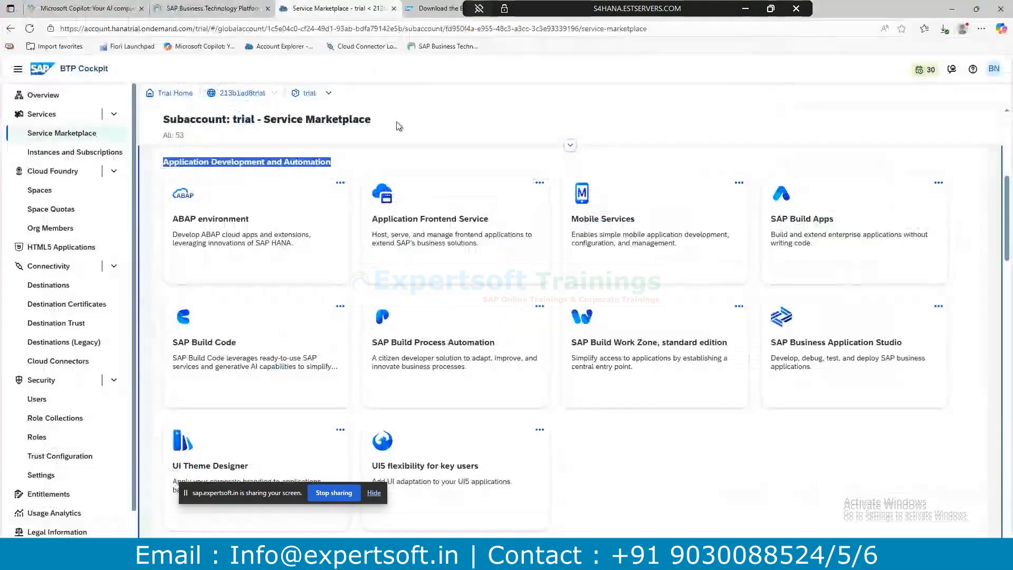
left_click(54, 153)
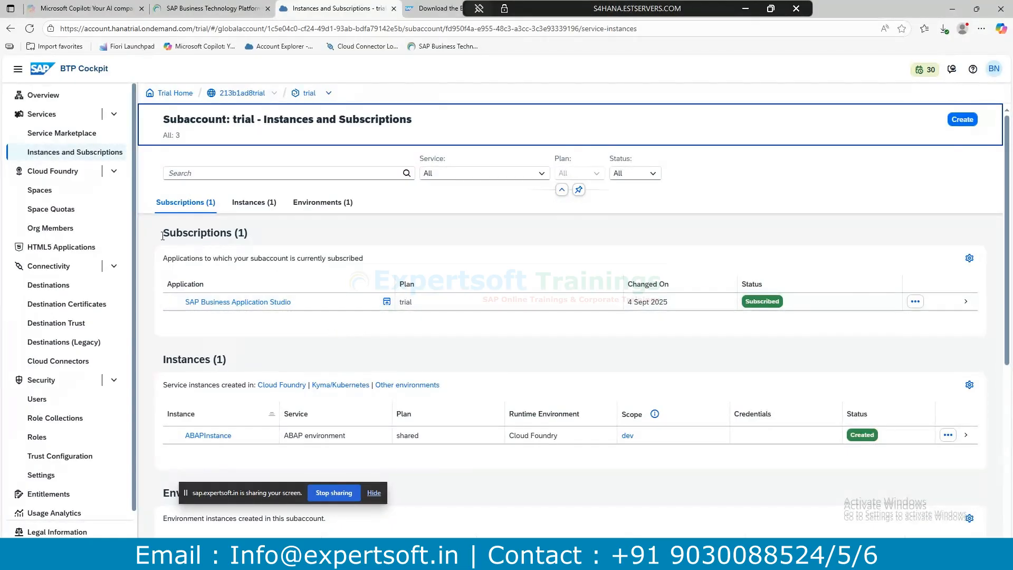
left_click_drag(309, 309, 182, 303)
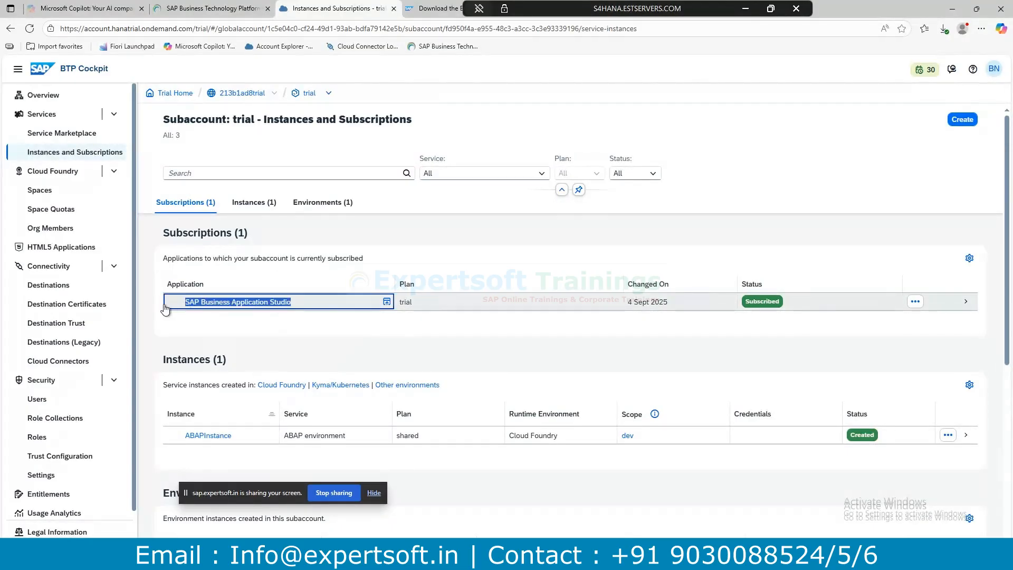
left_click(280, 355)
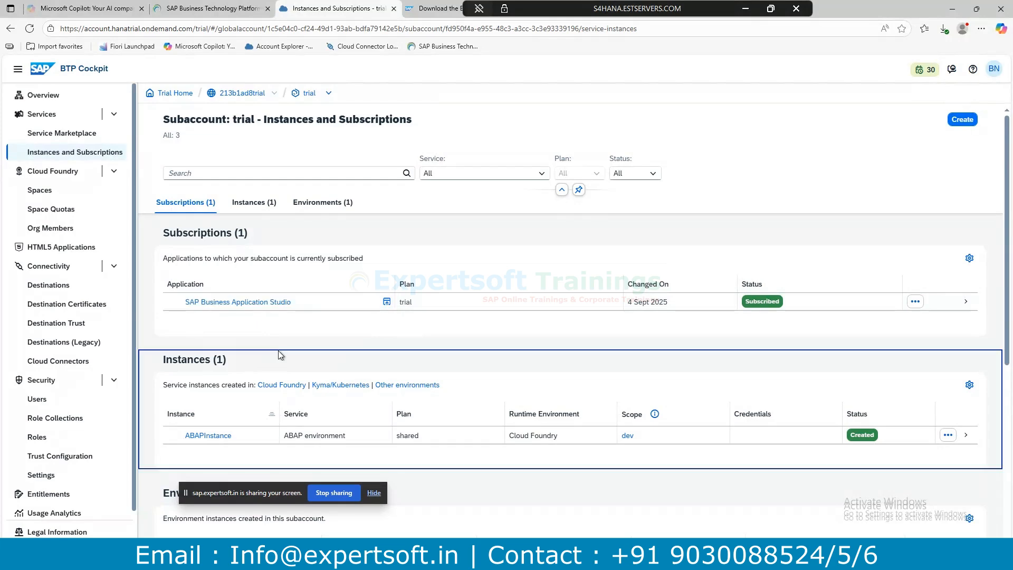
scroll(278, 355, "down", 2)
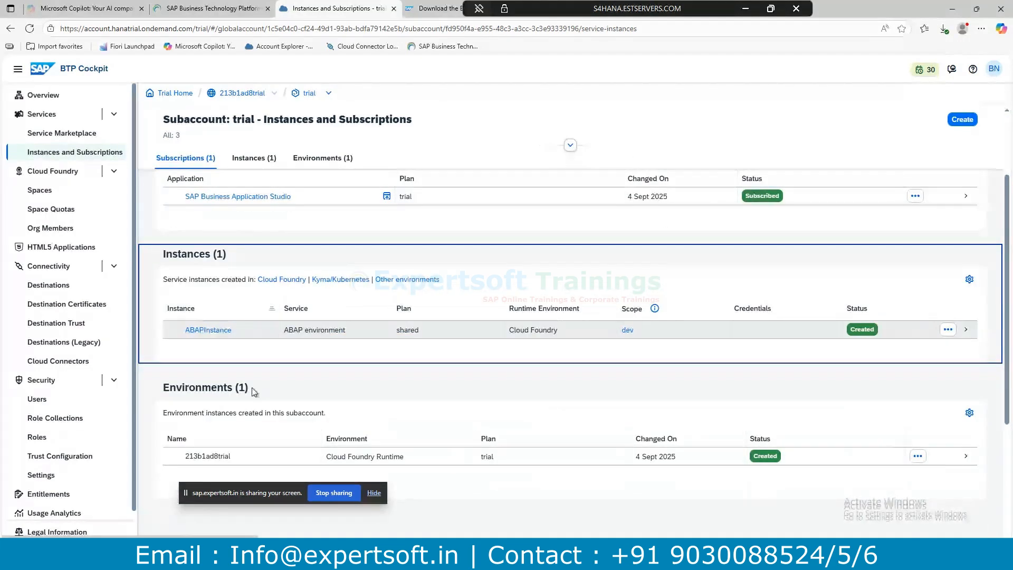
key("alt+Tab")
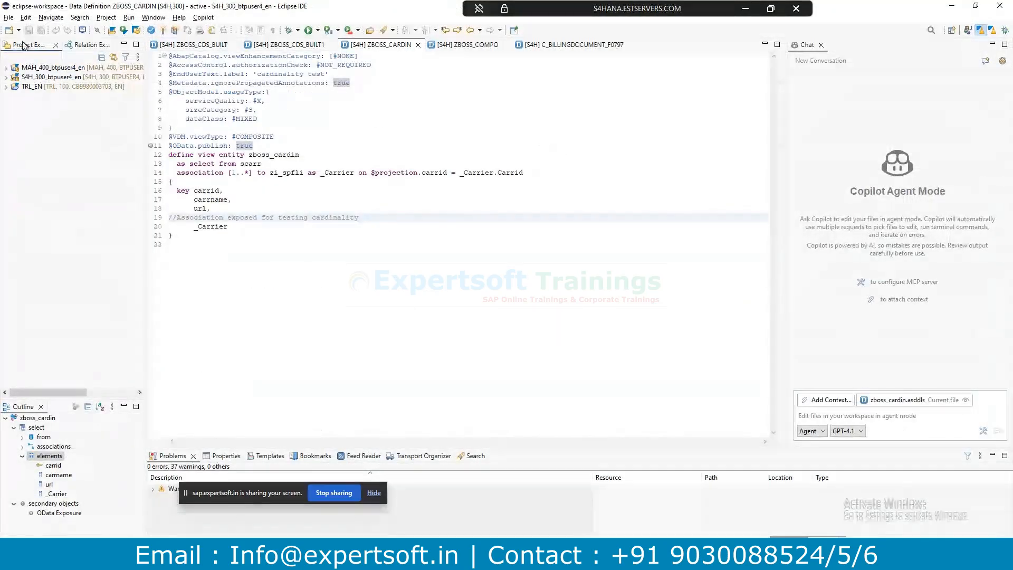
Start a new ABAP Cloud Project and use the copied ABAPInstance link as its service instance URL.
left_click(19, 30)
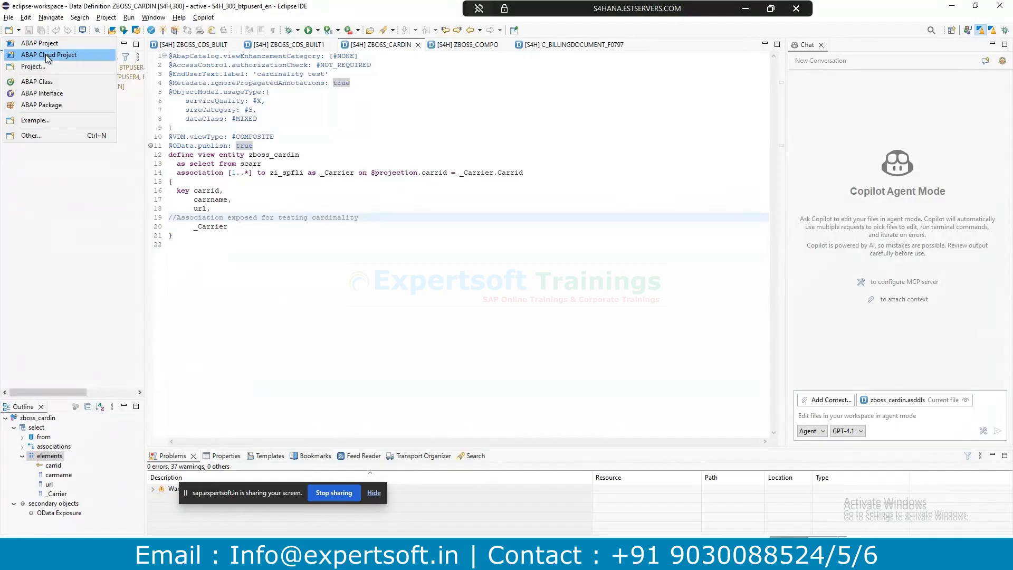
left_click(46, 56)
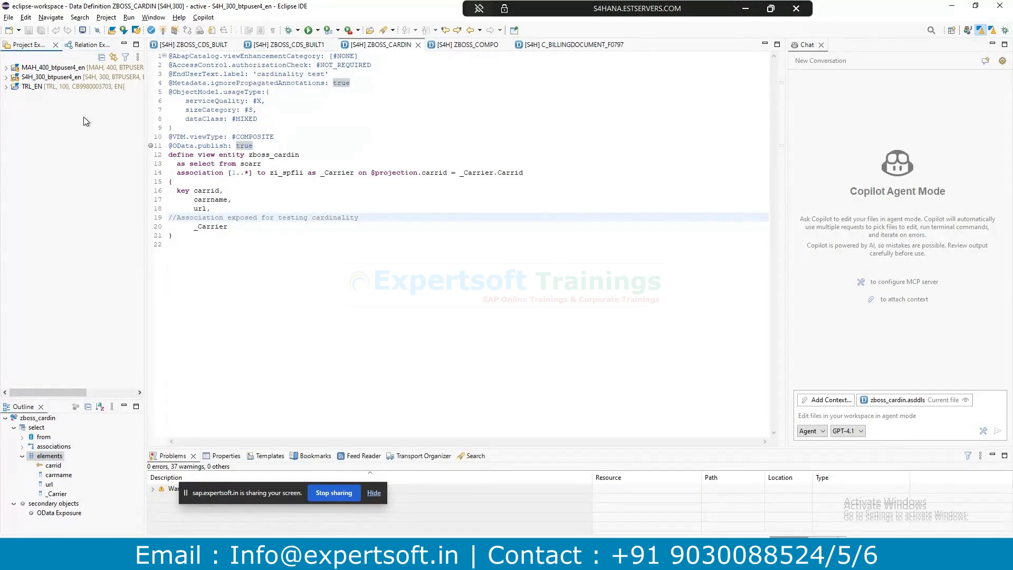
key("alt+Tab")
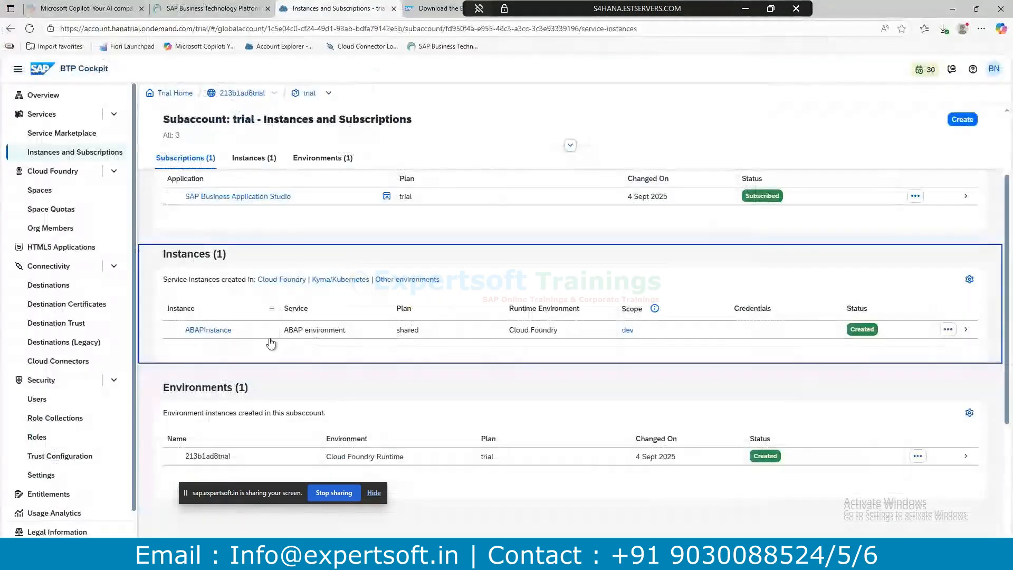
double_click(195, 330)
right_click(194, 333)
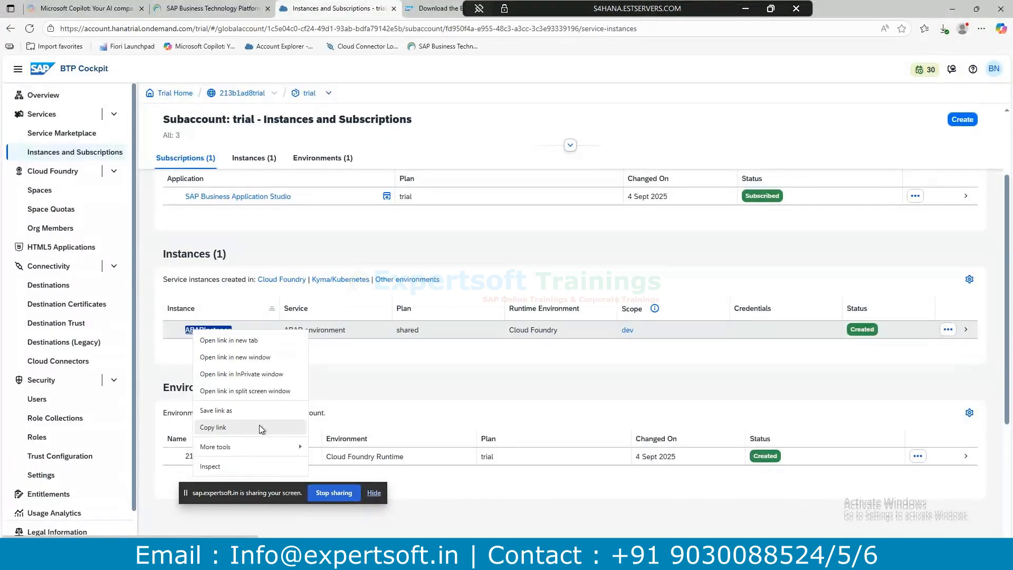
left_click(220, 427)
key("alt+Tab")
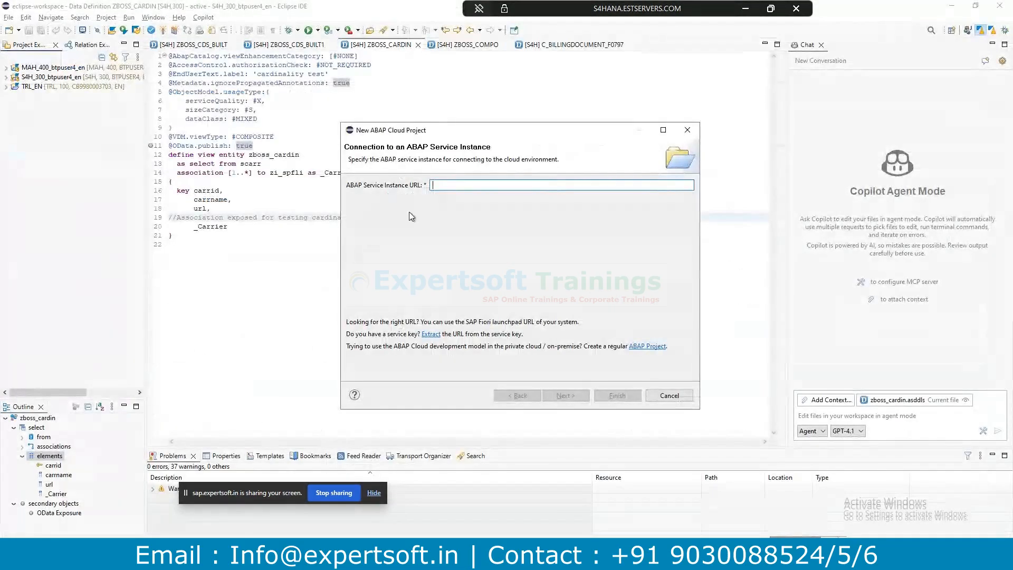
key("ctrl+v")
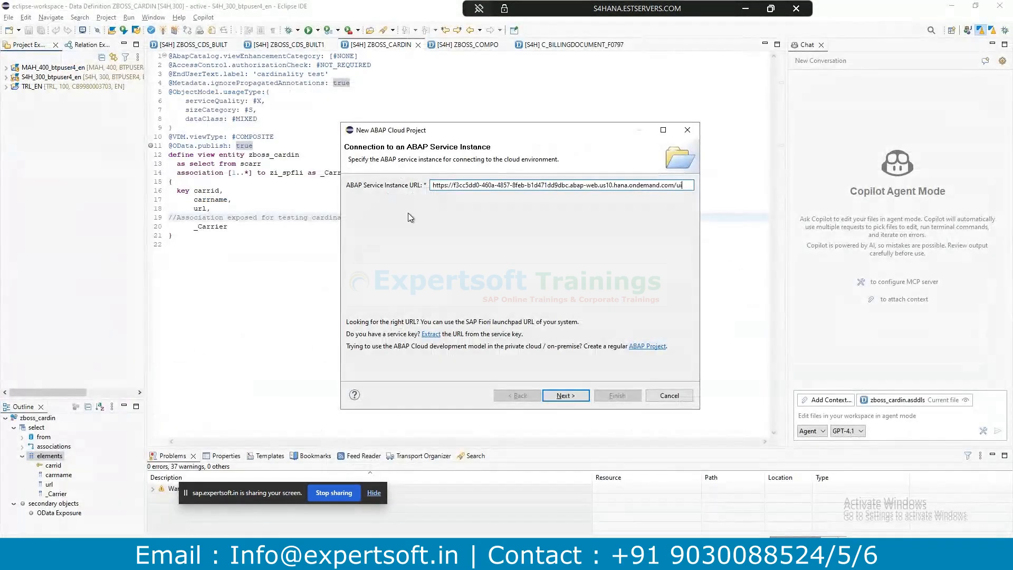
left_click(563, 397)
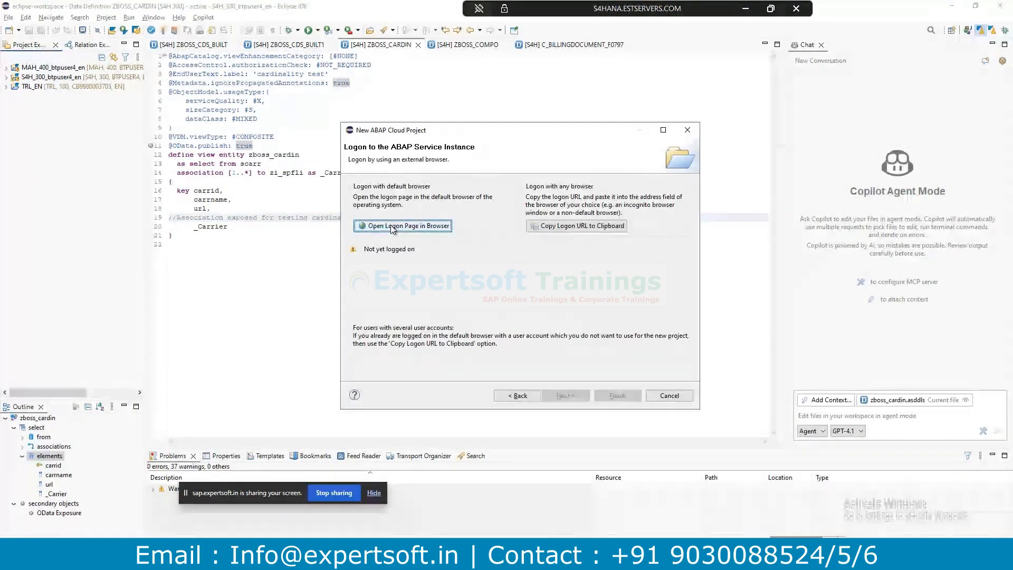
Log on through the browser, rename the project TRL_EN_Anth, and finish the wizard.
left_click(394, 226)
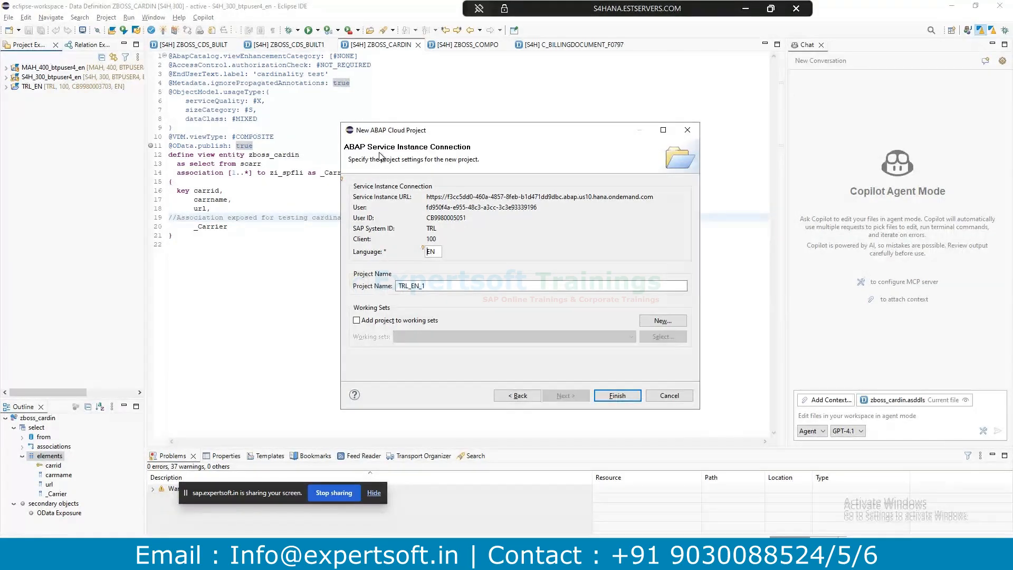
key("alt+Tab")
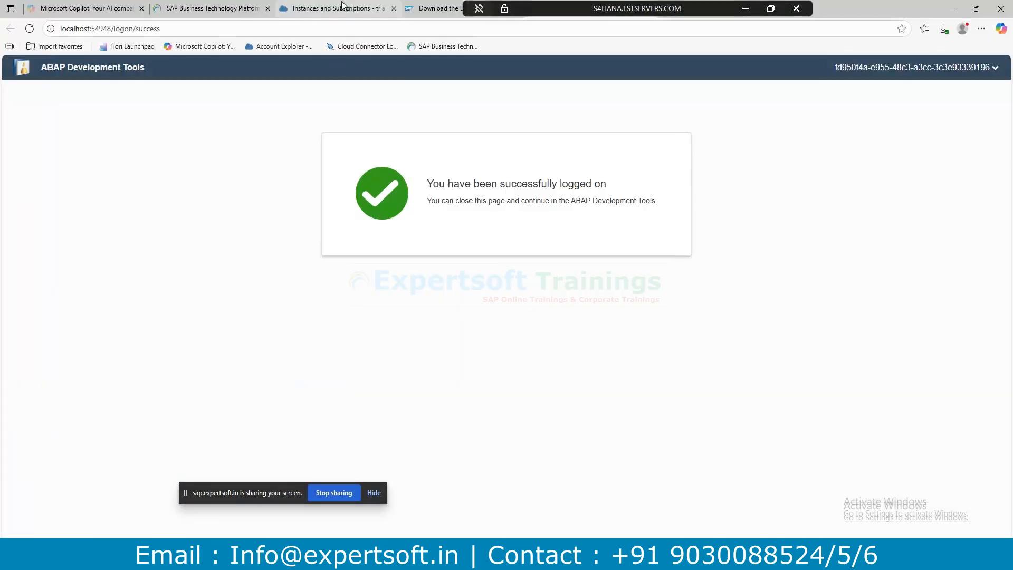
left_click(344, 8)
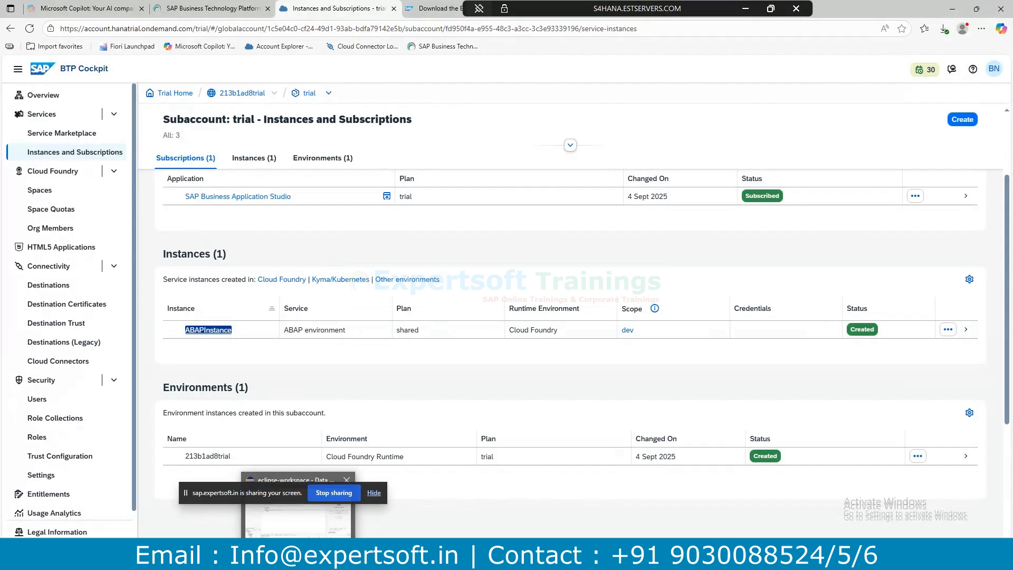
left_click(298, 506)
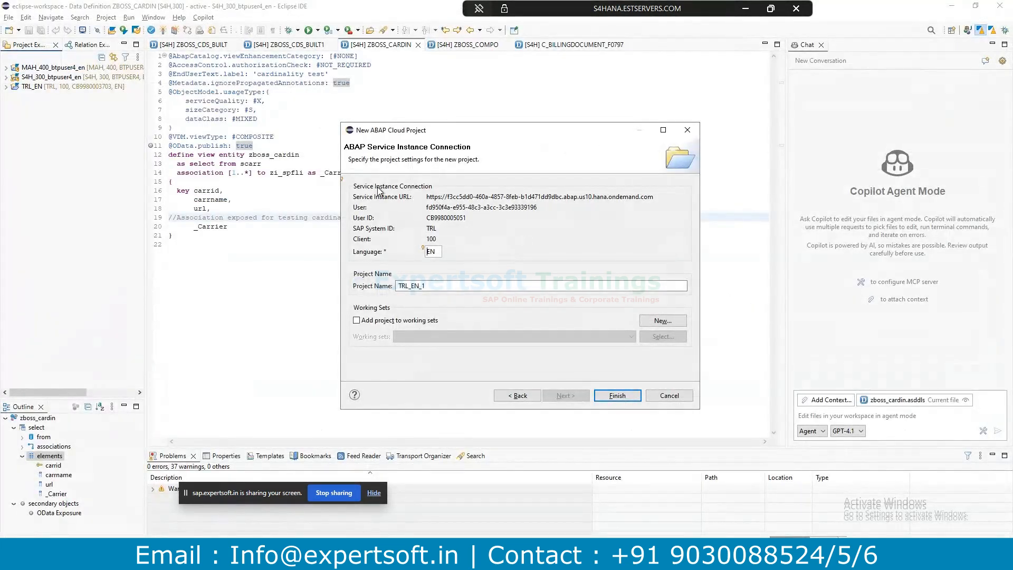
left_click(432, 285)
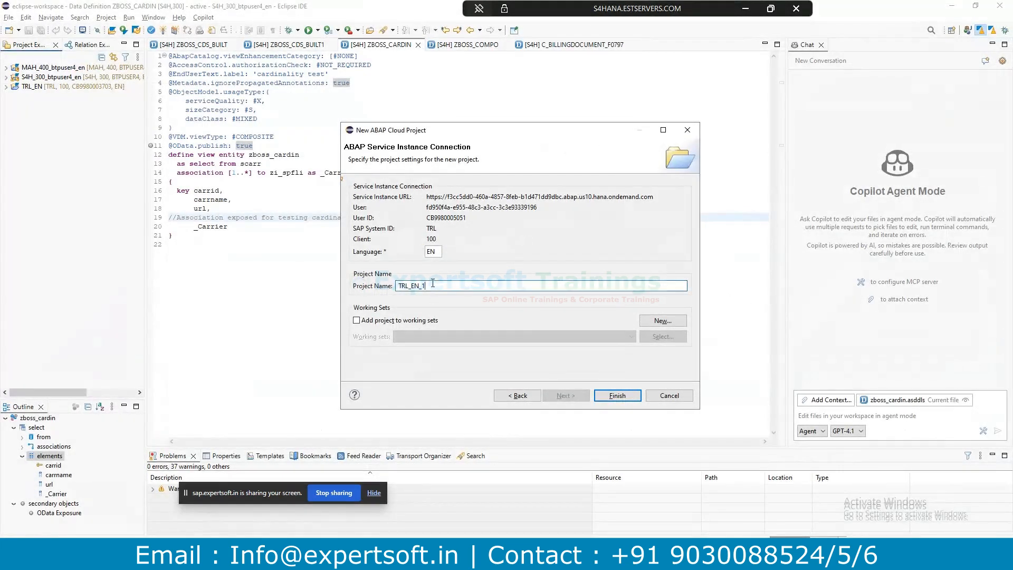
key("BackSpace")
type("Anth")
left_click(617, 396)
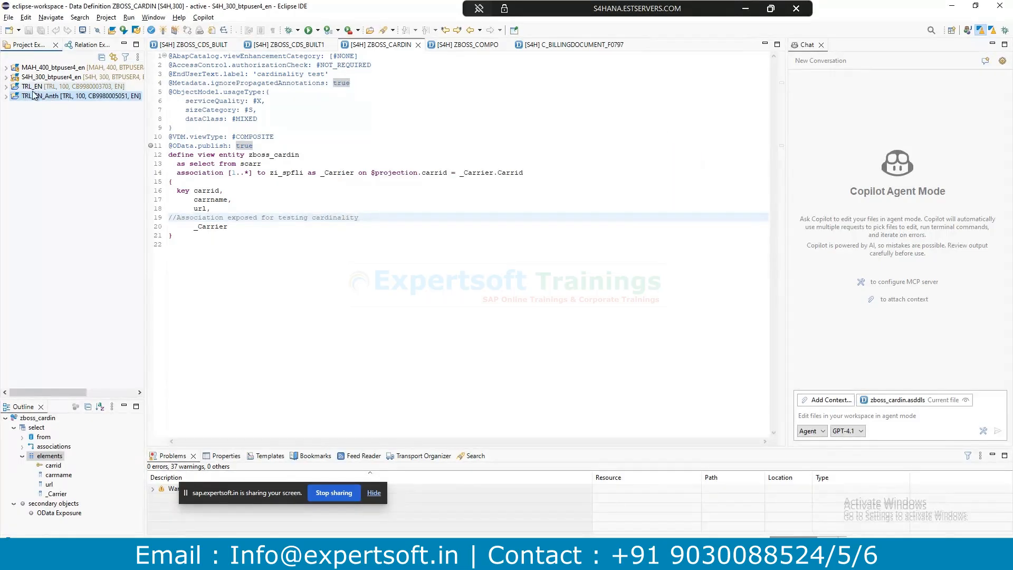
Expand the TRL_EN_Anth and S4H_300_btpuser4_en projects in Project Explorer.
left_click(7, 97)
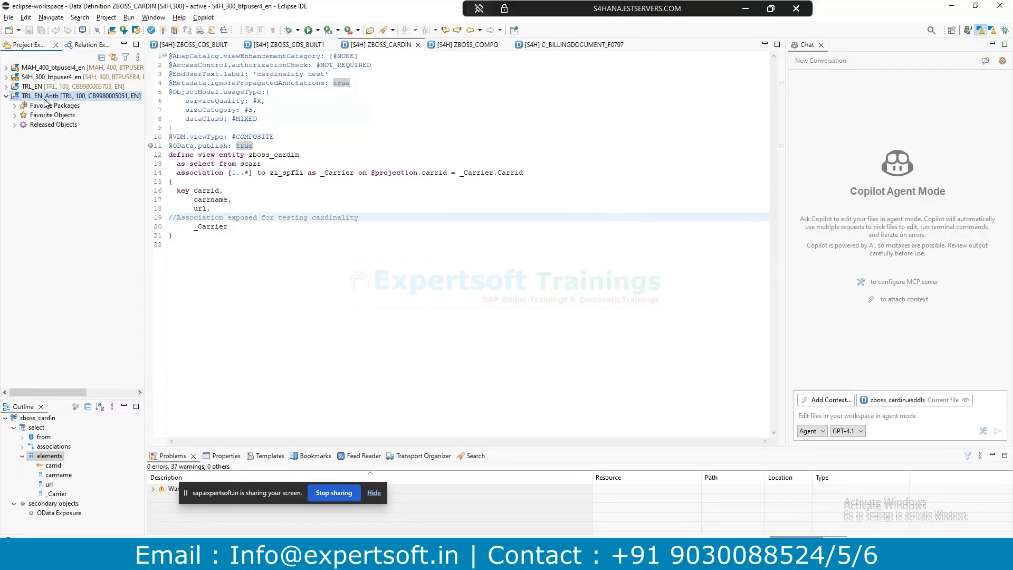
left_click(7, 78)
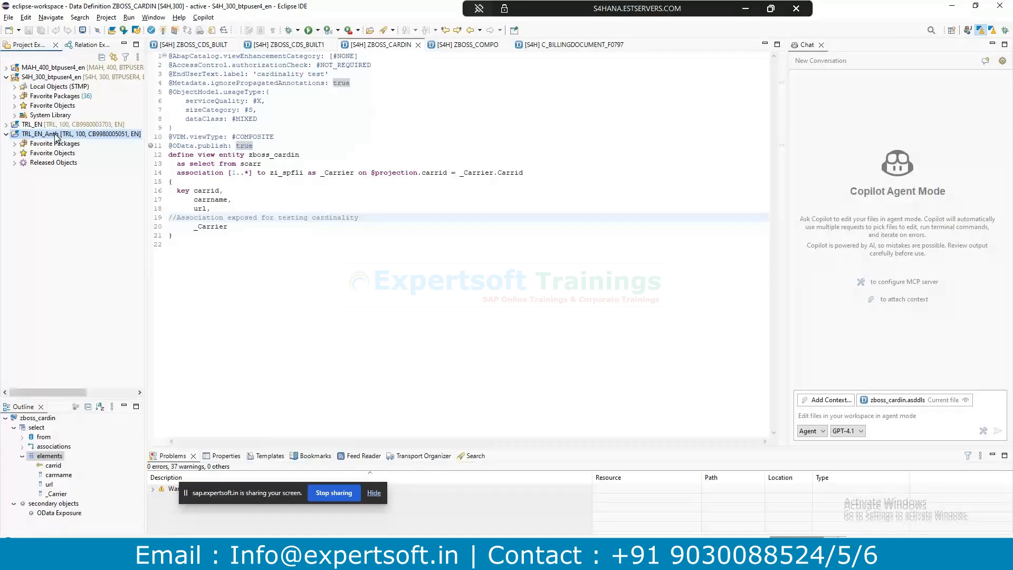
left_click(51, 90)
left_click(258, 109)
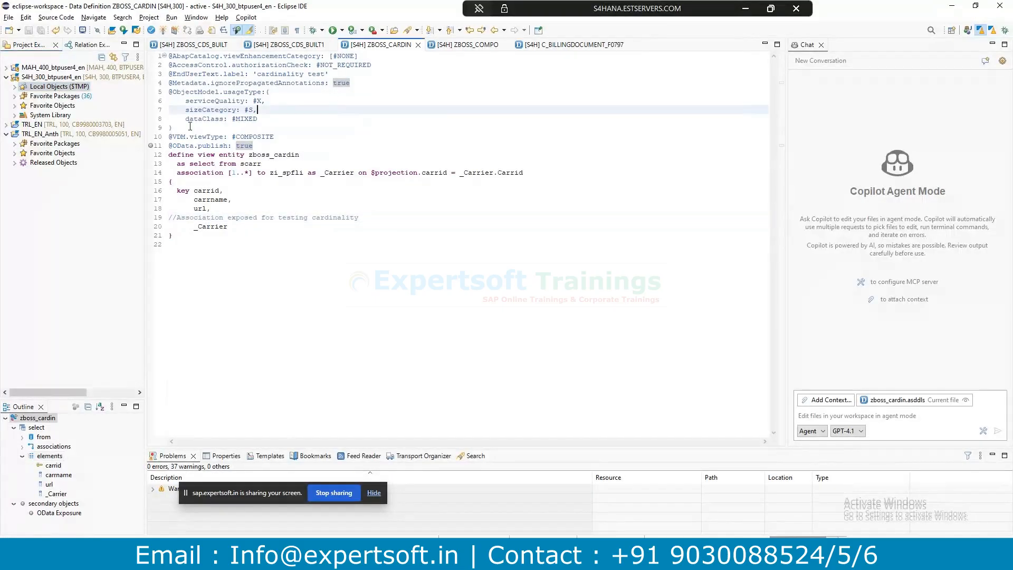
left_click(45, 135)
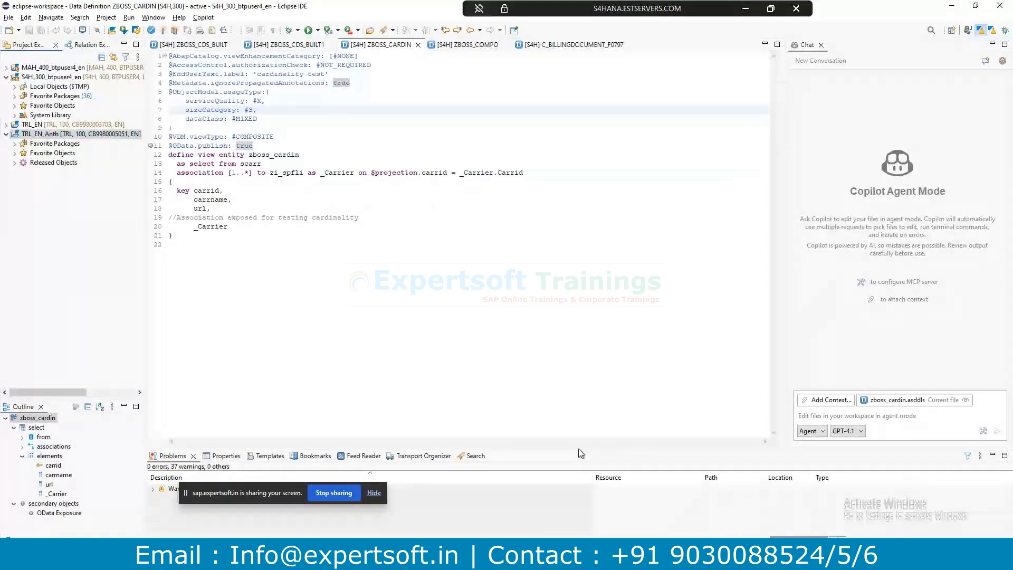
Enlarge the bottom panel and show the properties of TRL_EN_Anth and the zboss_cardin view.
left_click_drag(579, 448, 519, 272)
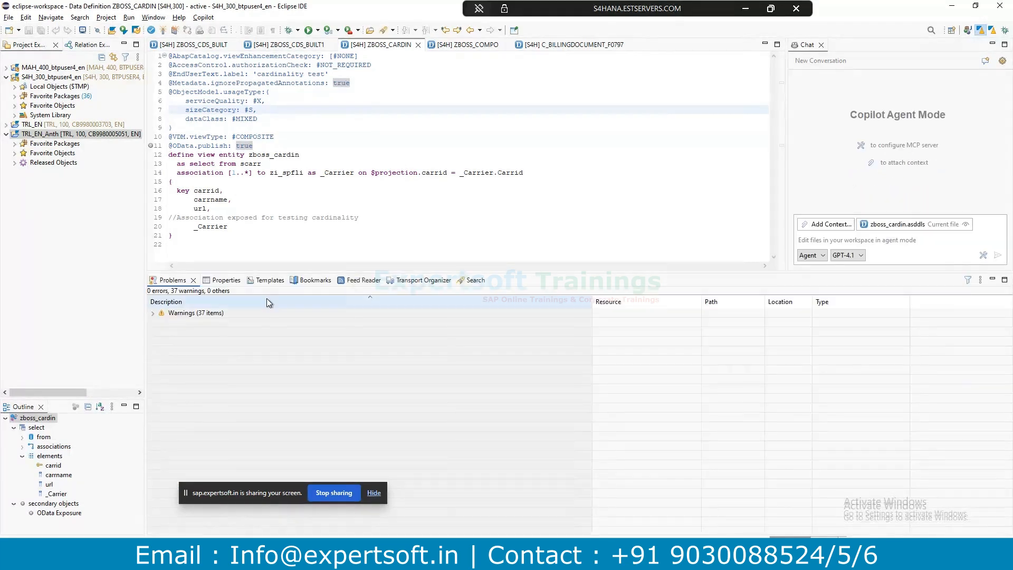
left_click(221, 280)
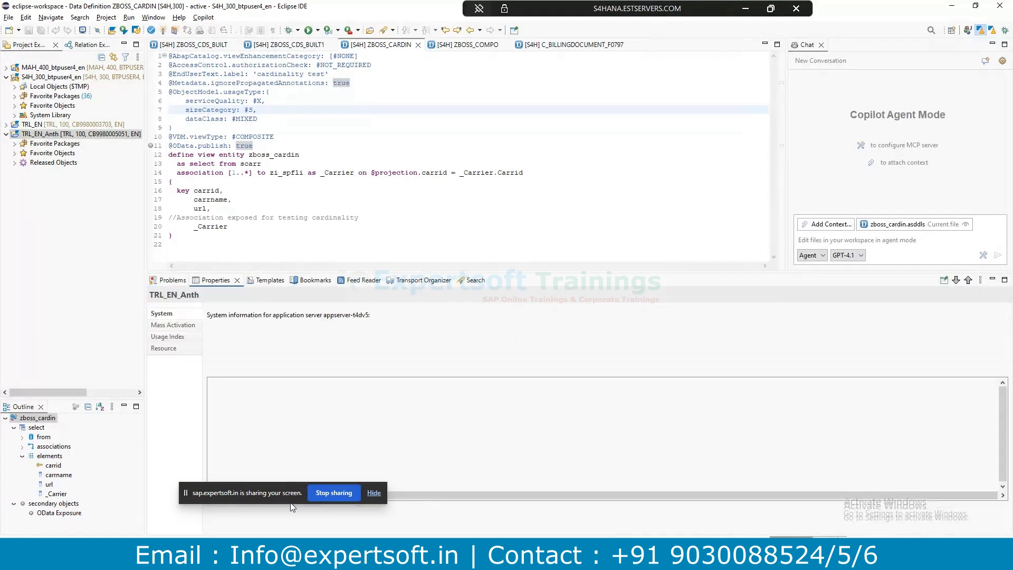
left_click_drag(278, 492, 643, 324)
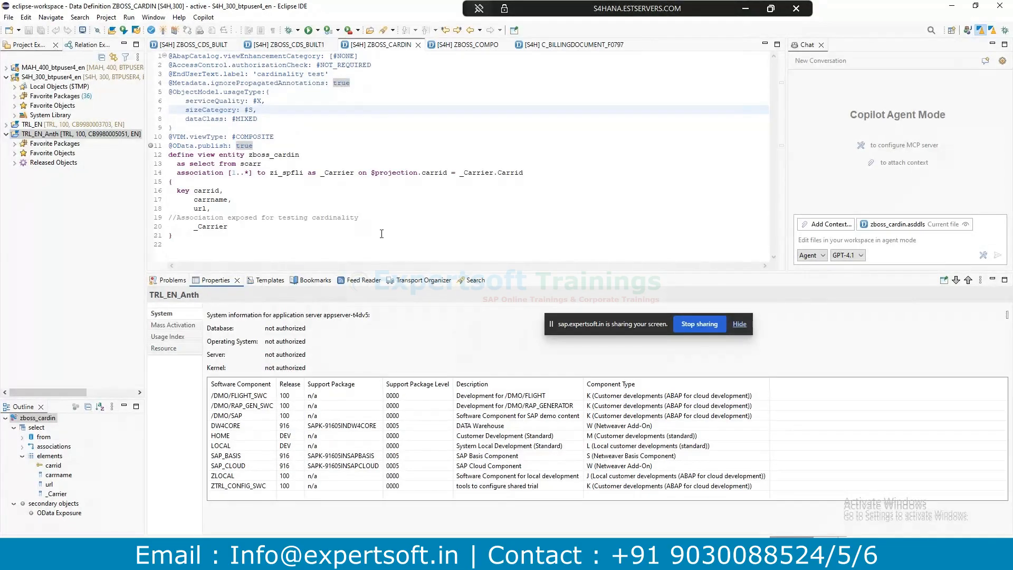
left_click(316, 155)
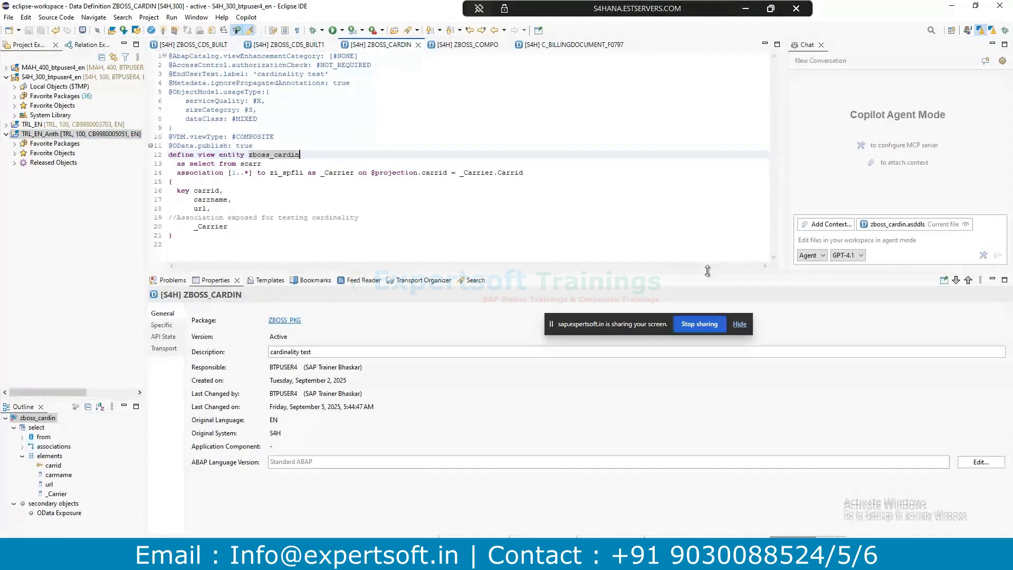
left_click_drag(710, 271, 724, 422)
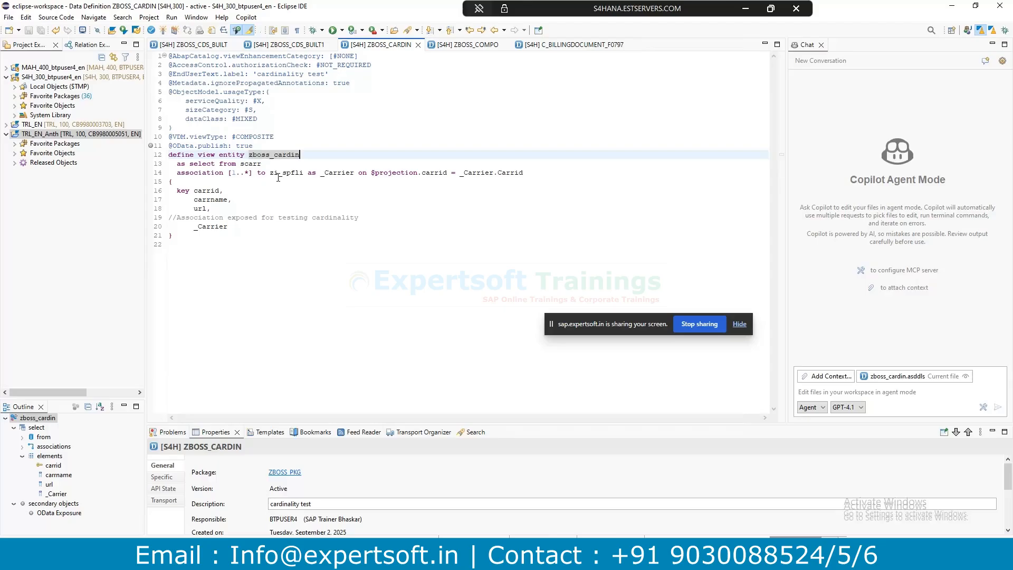
Select the entity name zboss_cardin on line 12 of the data definition.
left_click(282, 202)
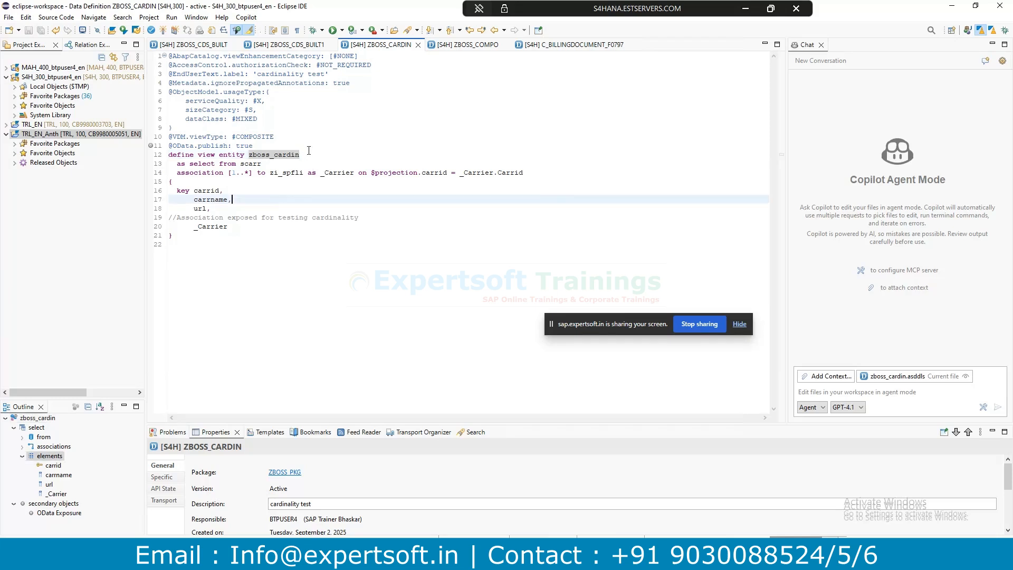
double_click(267, 154)
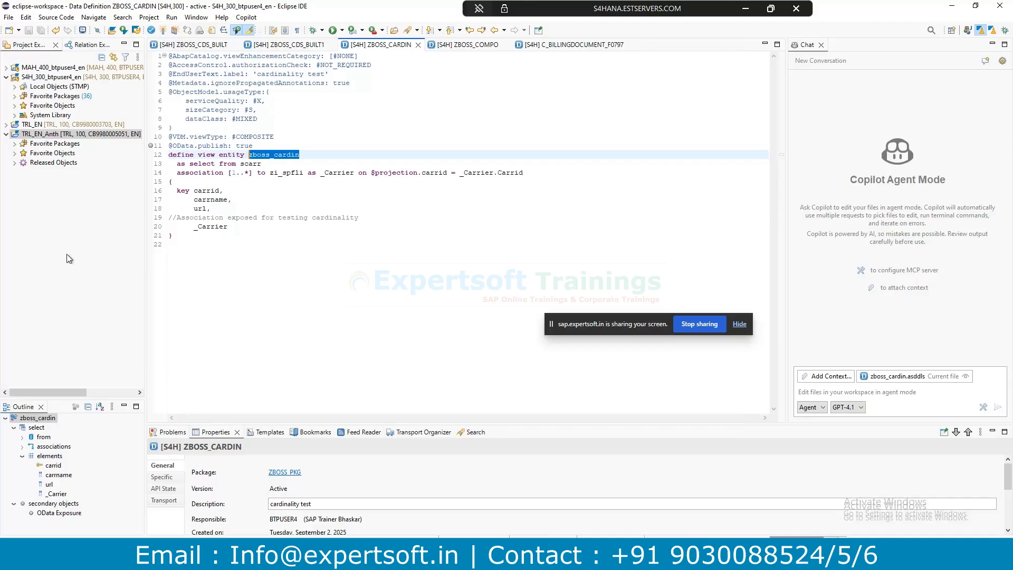
left_click_drag(609, 322, 584, 451)
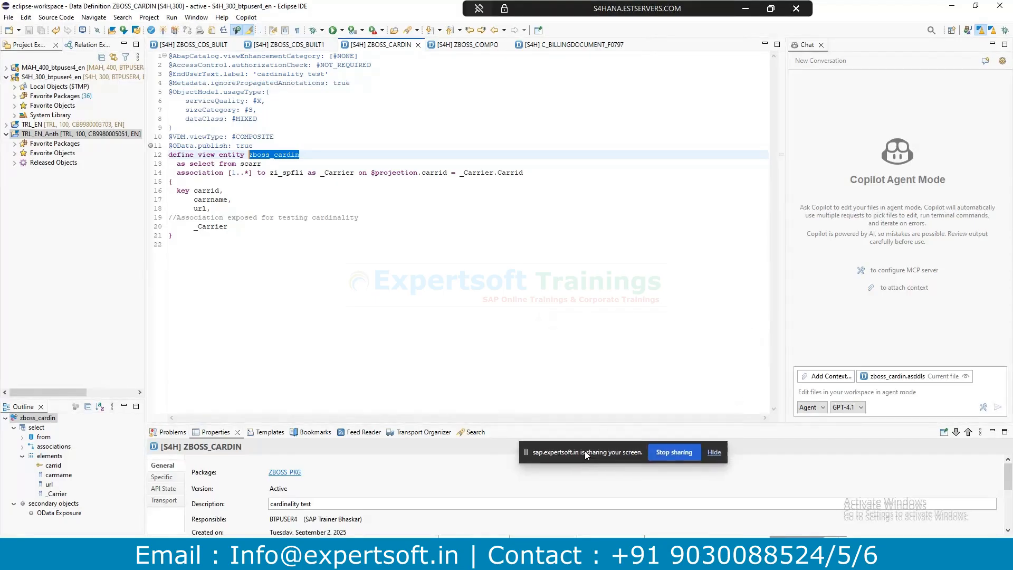
Check system information for S4H_300_btpuser4_en and TRL_EN_Anth, then select TRL_EN_Anth's Favorite Packages folder.
left_click(30, 78)
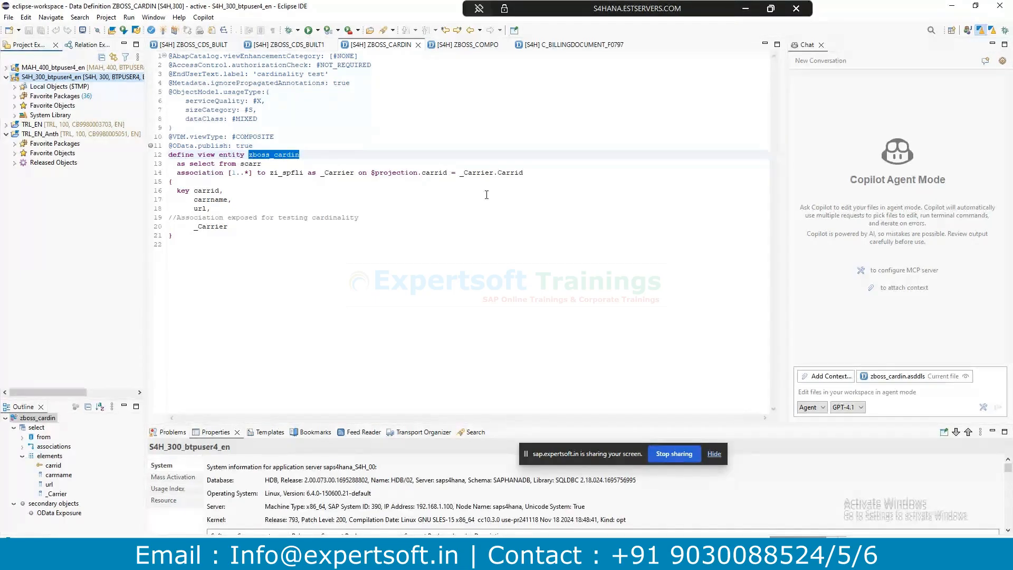
left_click(7, 134)
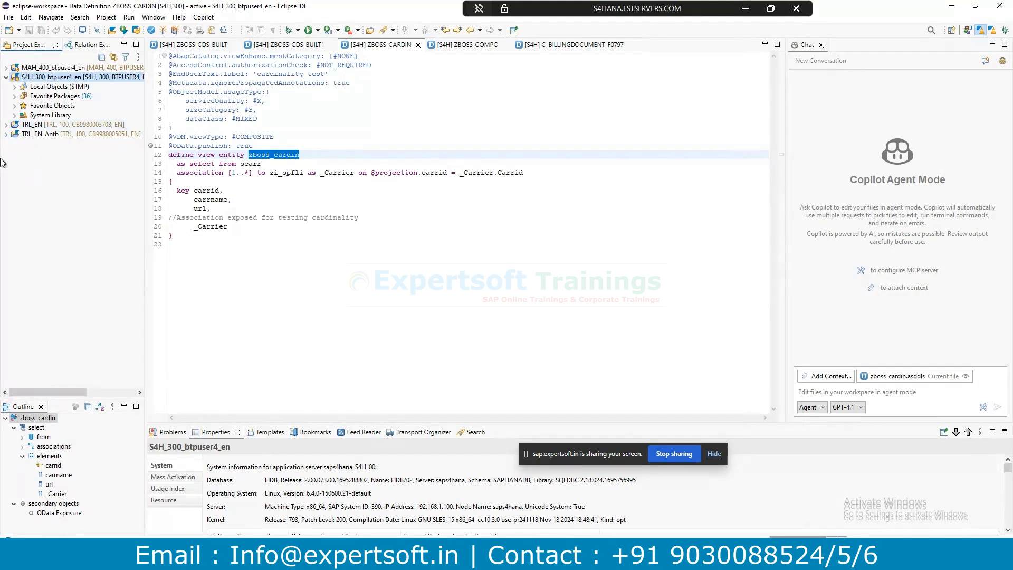
left_click(6, 134)
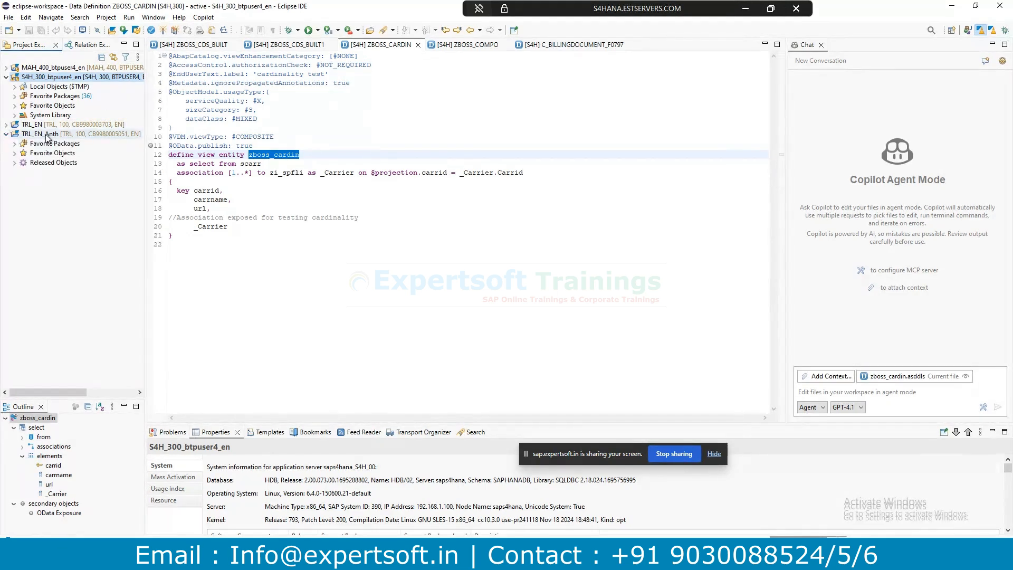
left_click(46, 135)
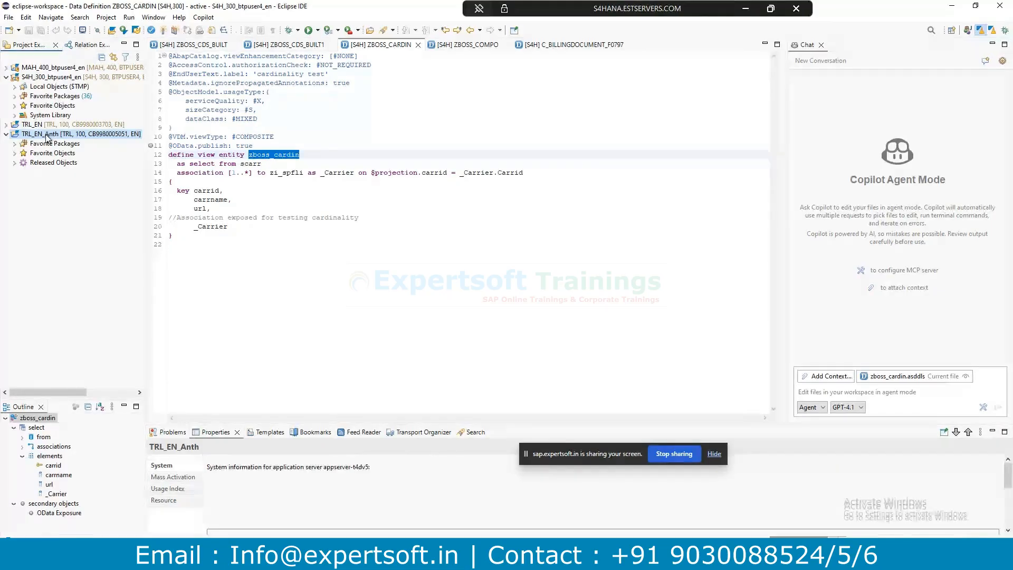
left_click(18, 153)
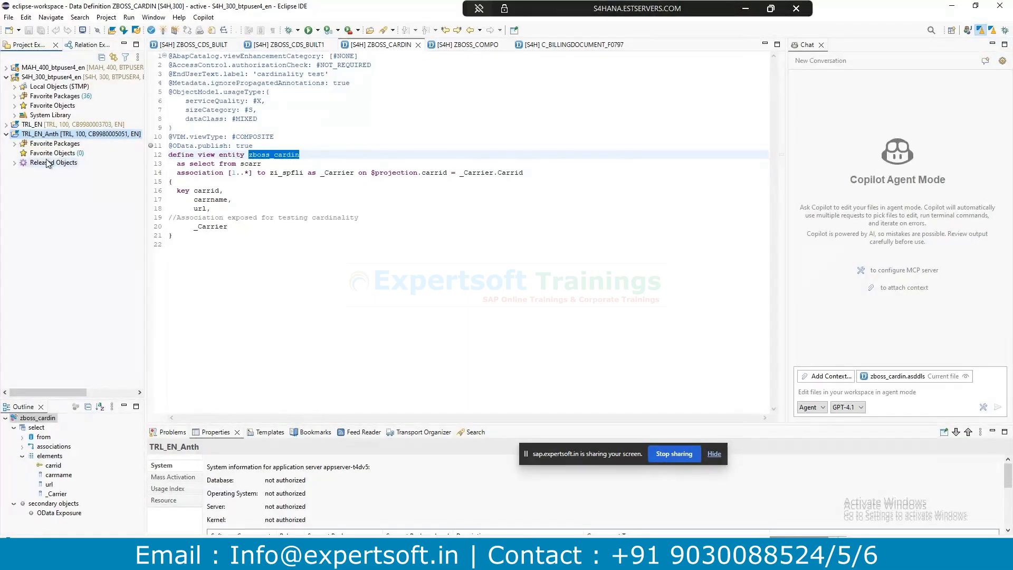
left_click(53, 144)
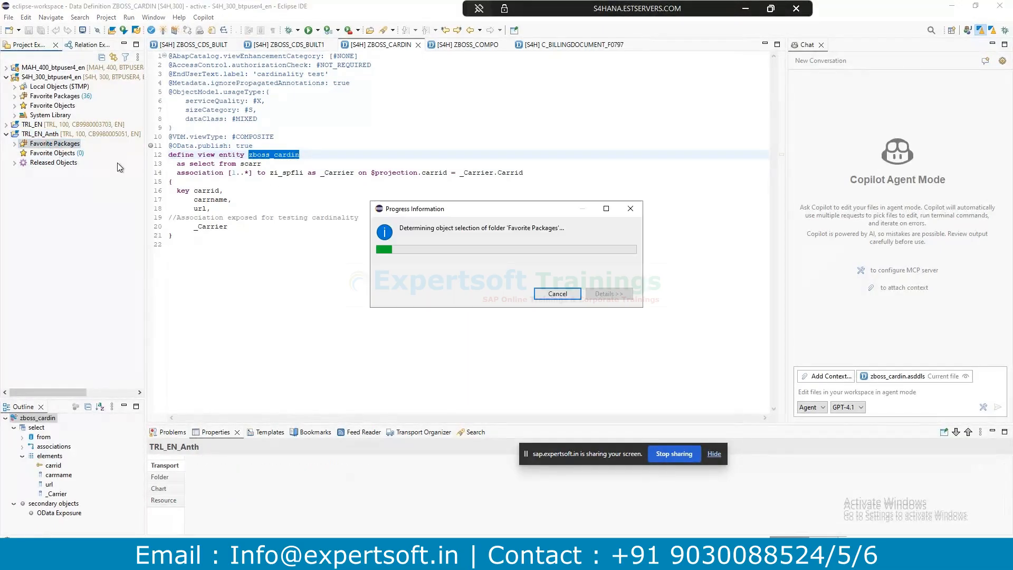
Fill in a new ABAP package named ZBOSS_PKG with description 'PKG by Boss' and continue.
right_click(46, 153)
mouse_move(106, 165)
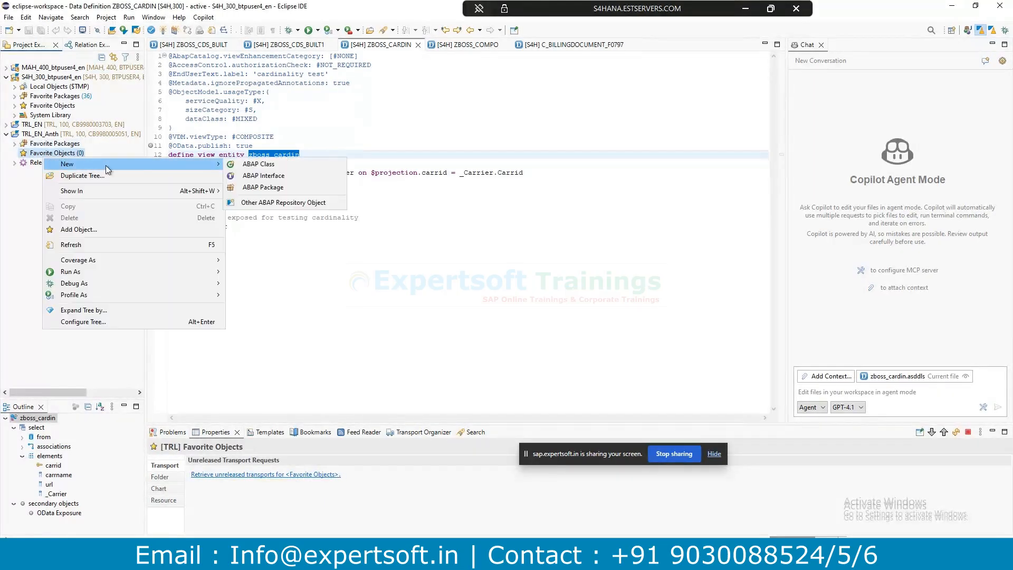
left_click(259, 187)
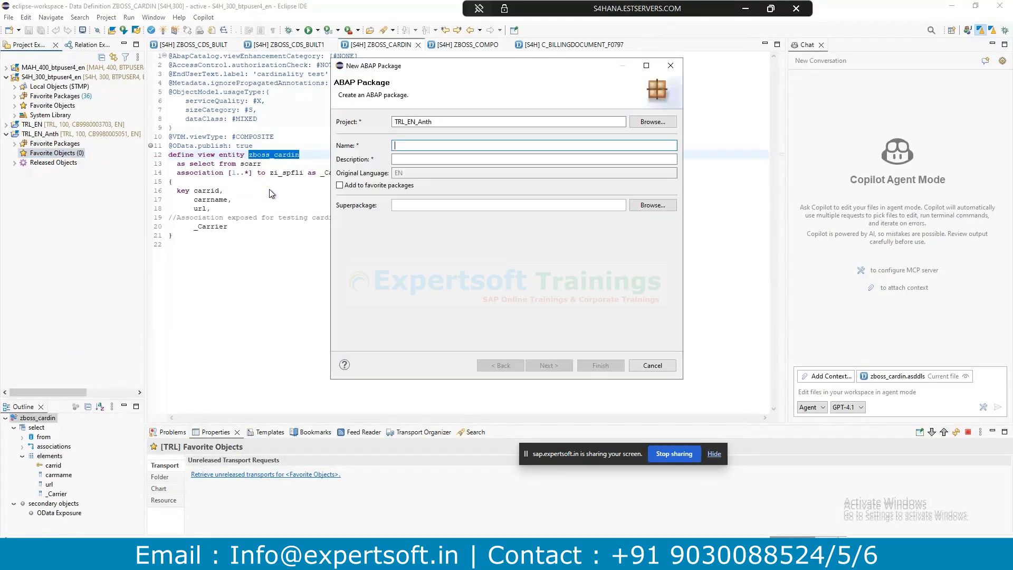
type("zbo")
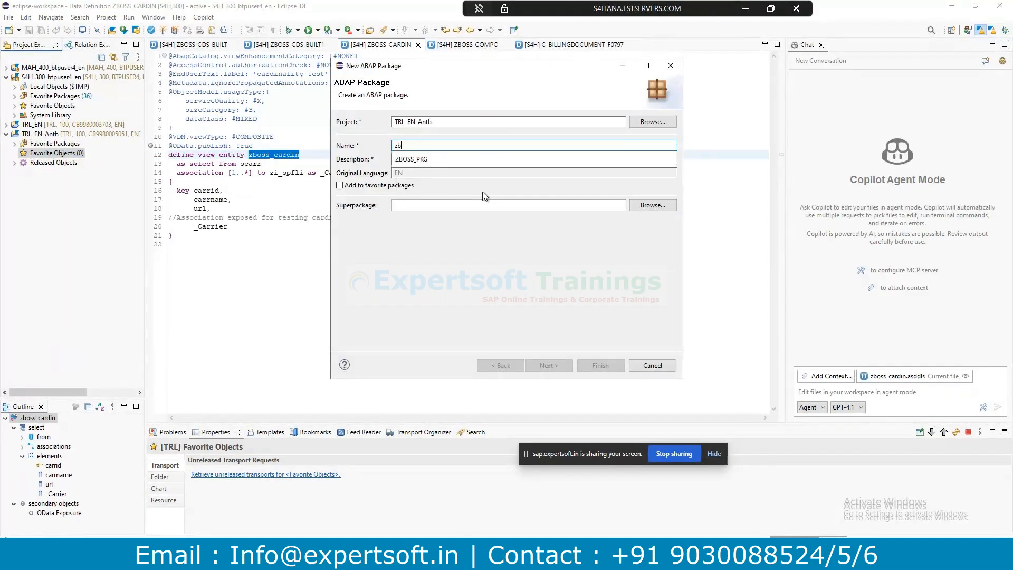
left_click(414, 159)
left_click(415, 159)
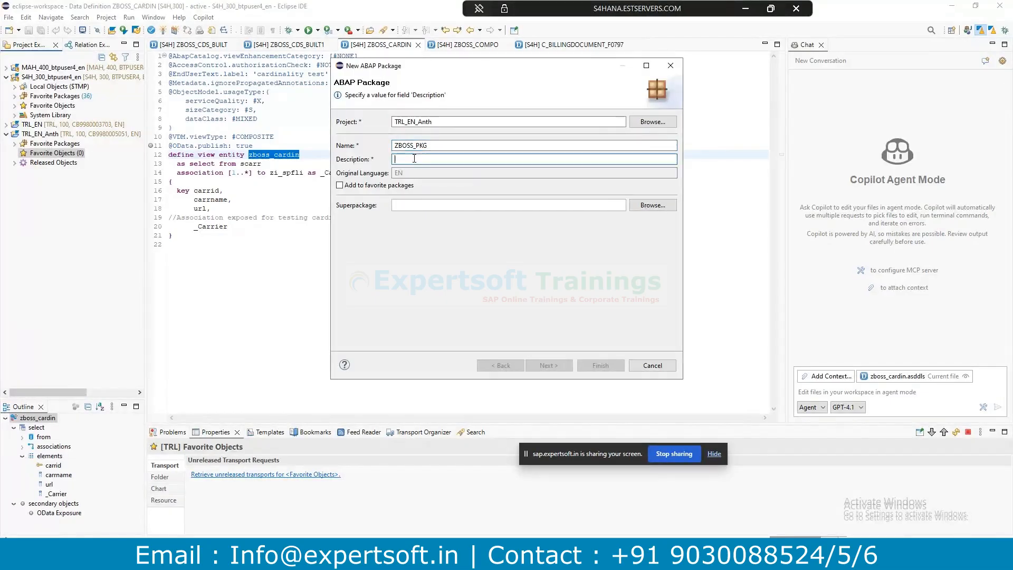
type("PKG by B")
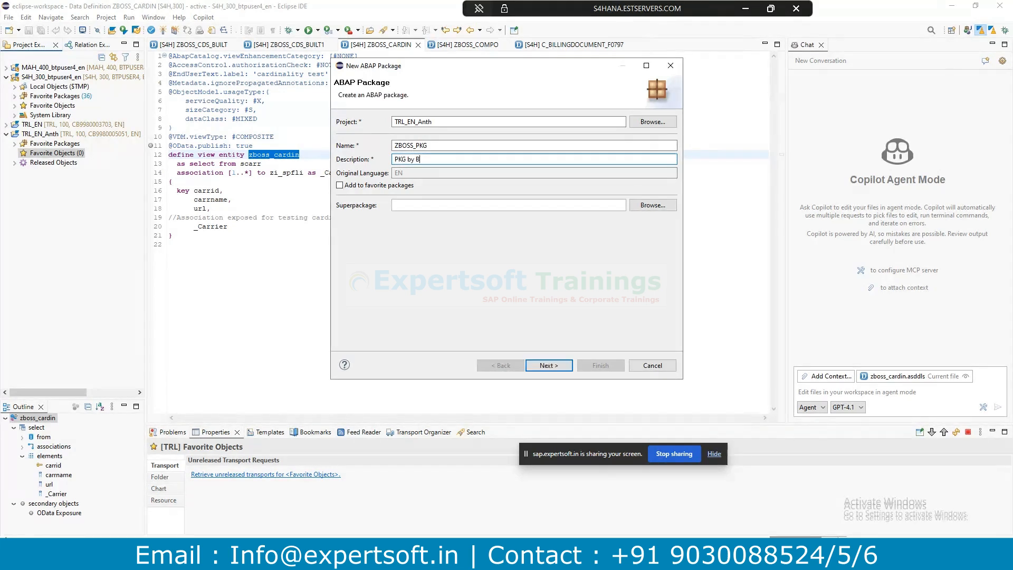
type("N")
key("BackSpace")
type("oss")
left_click(547, 364)
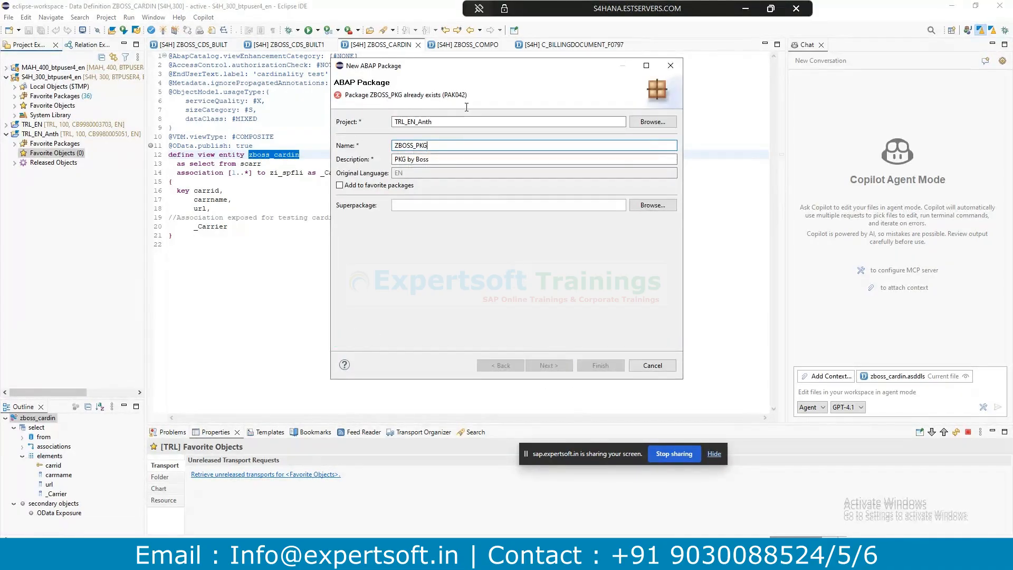
Highlight the PAK042 error that ZBOSS_PKG already exists, then switch to the BTP Cockpit.
left_click_drag(468, 95, 344, 95)
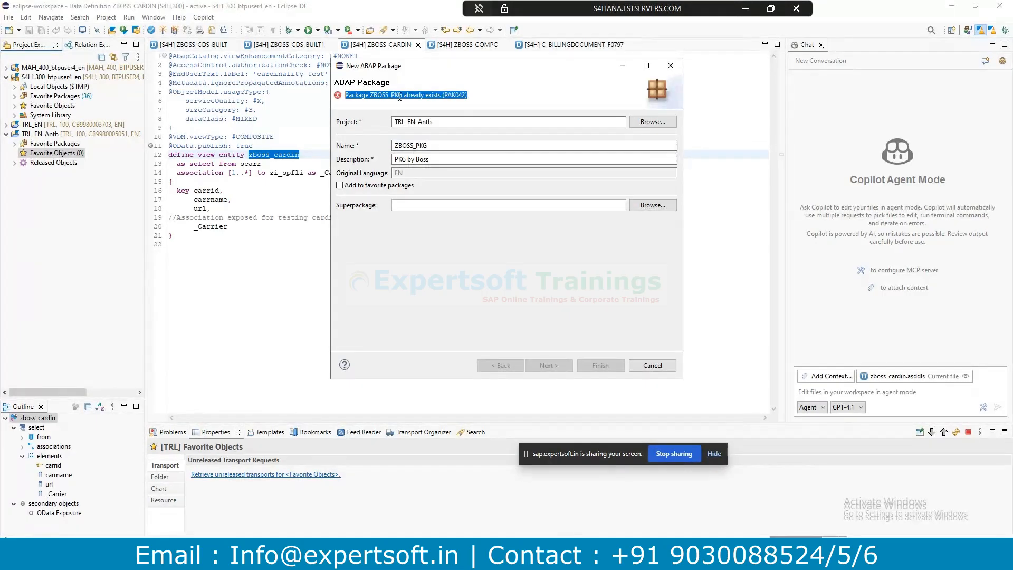
left_click(404, 98)
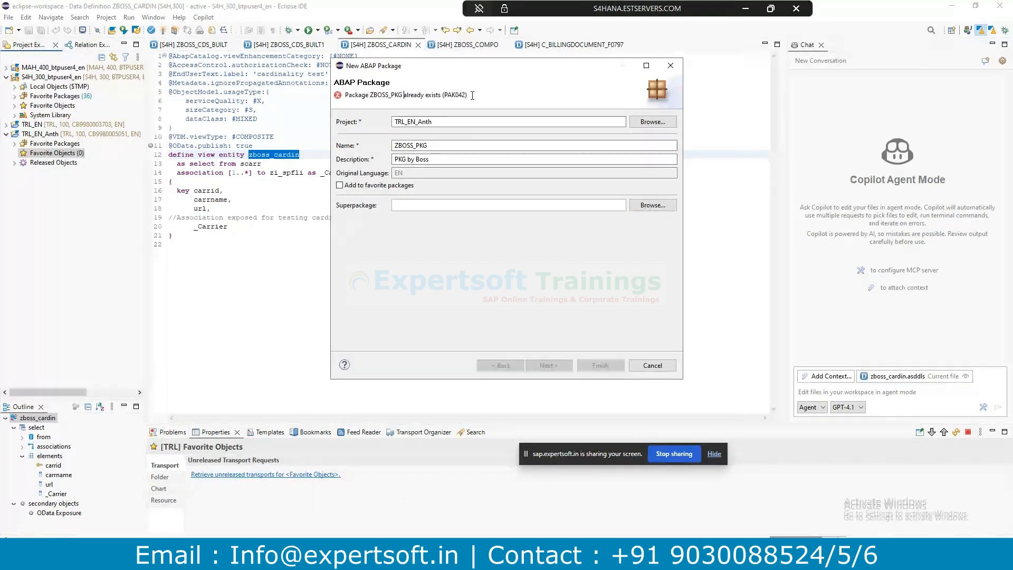
left_click_drag(346, 94, 473, 100)
double_click(409, 146)
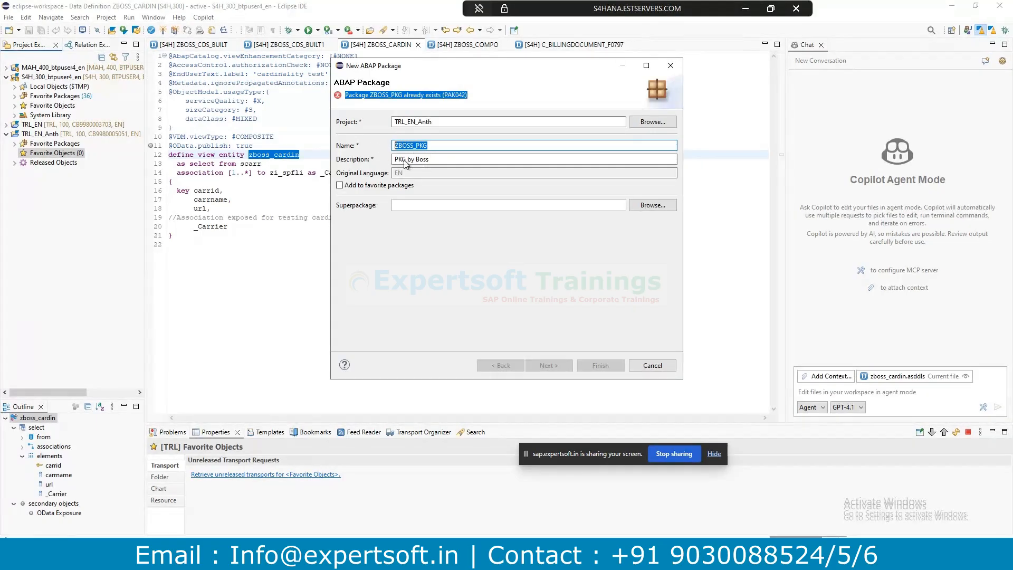
left_click(429, 101)
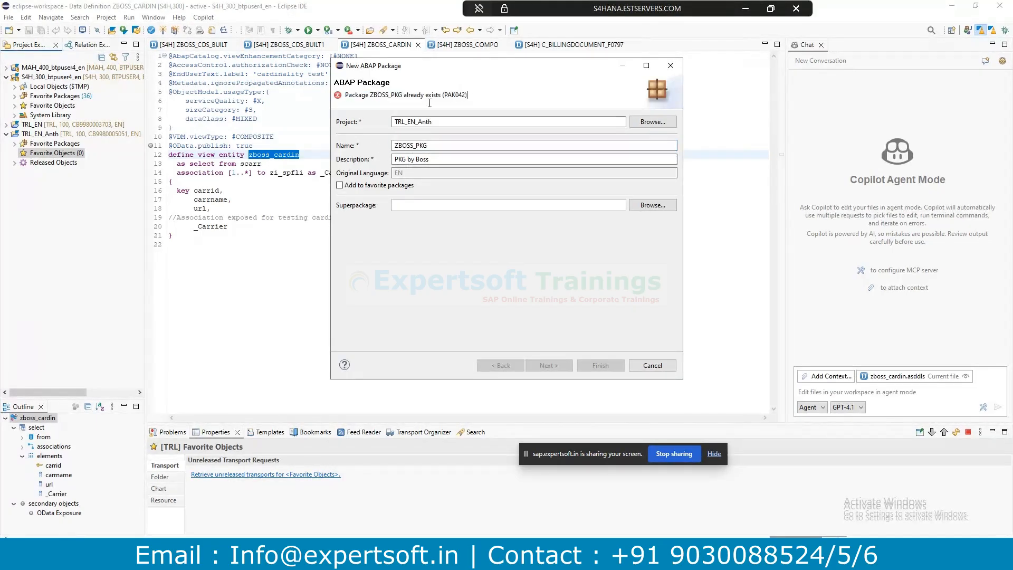
left_click(207, 559)
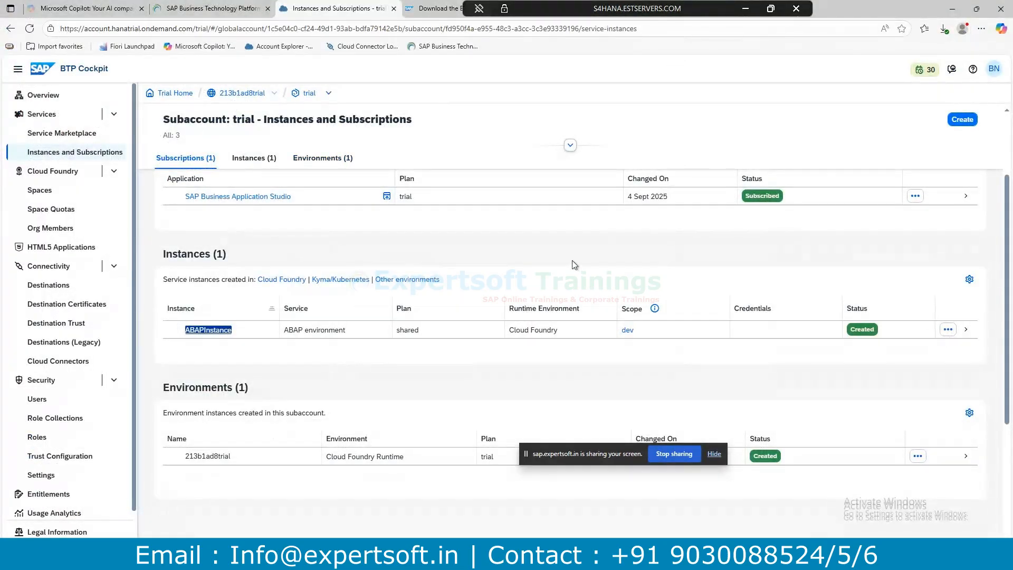
Toggle the profile menu and expand the Instances and Subscriptions page header to reveal its filters.
left_click(994, 69)
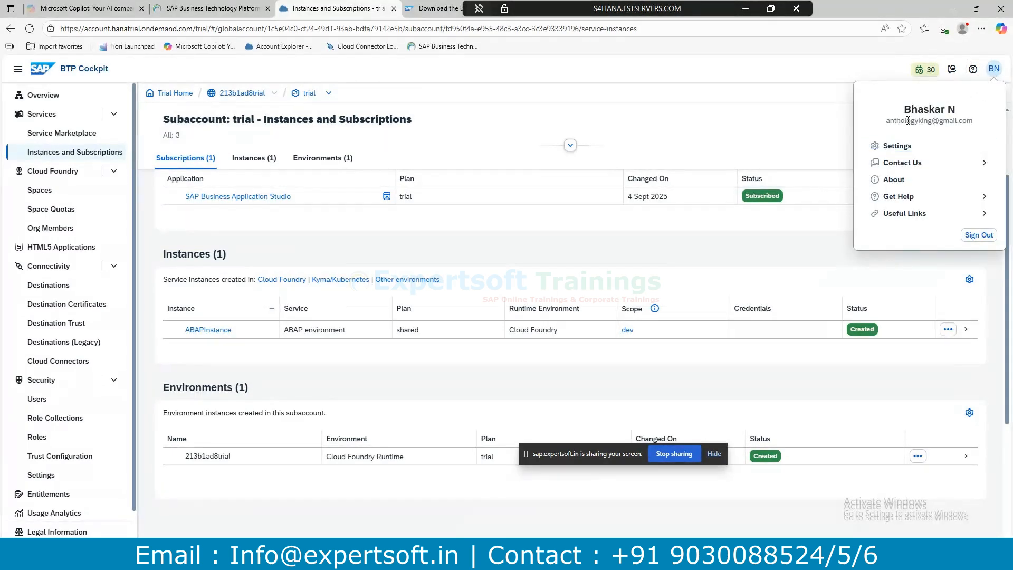
left_click(765, 117)
left_click(765, 117)
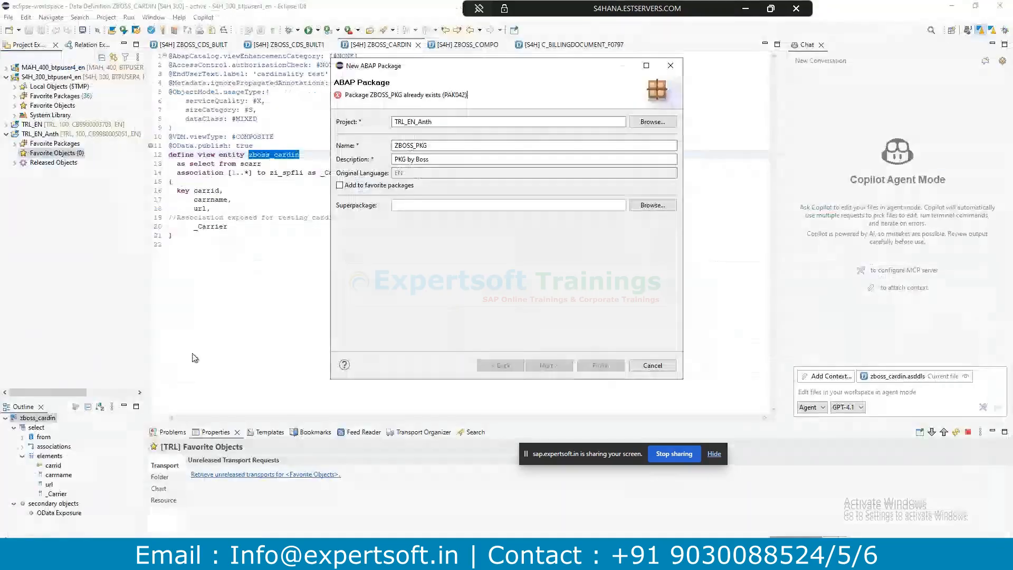
Review the ZBOSS_PKG name and description fields, then cancel the New ABAP Package dialog.
left_click(453, 144)
left_click_drag(453, 144, 376, 143)
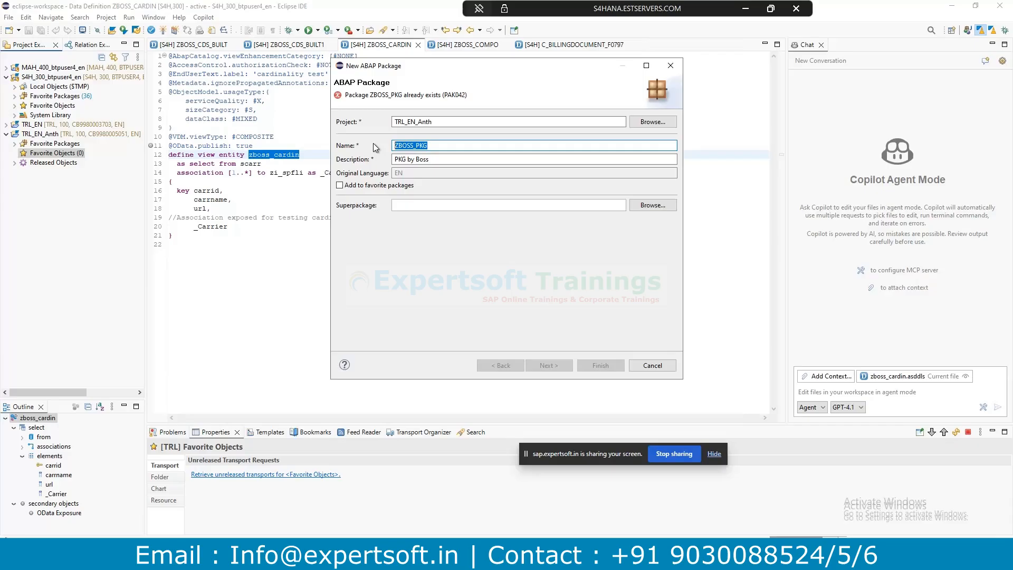
left_click(461, 158)
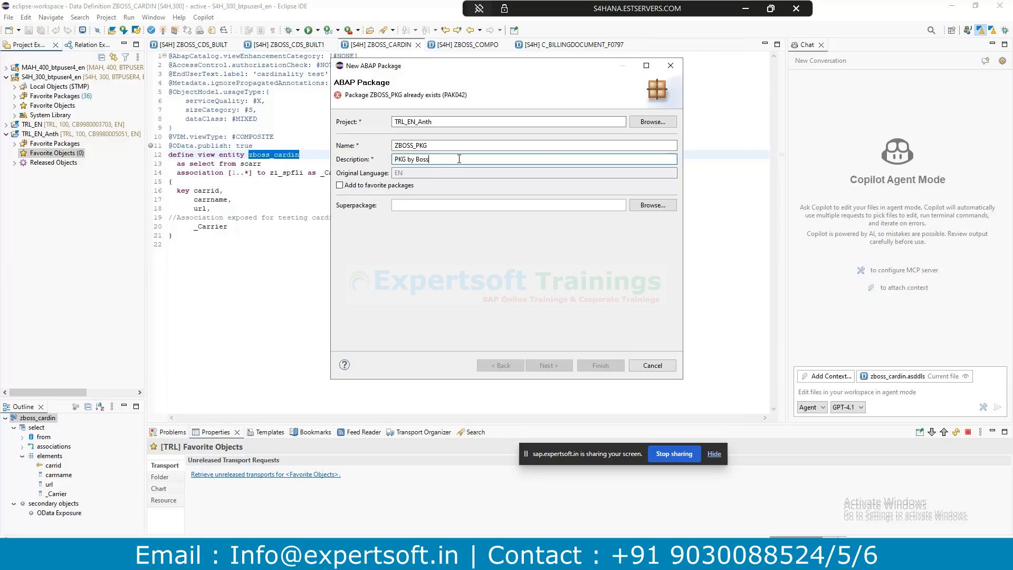
left_click_drag(449, 145, 416, 144)
double_click(439, 145)
key("ctrl+c")
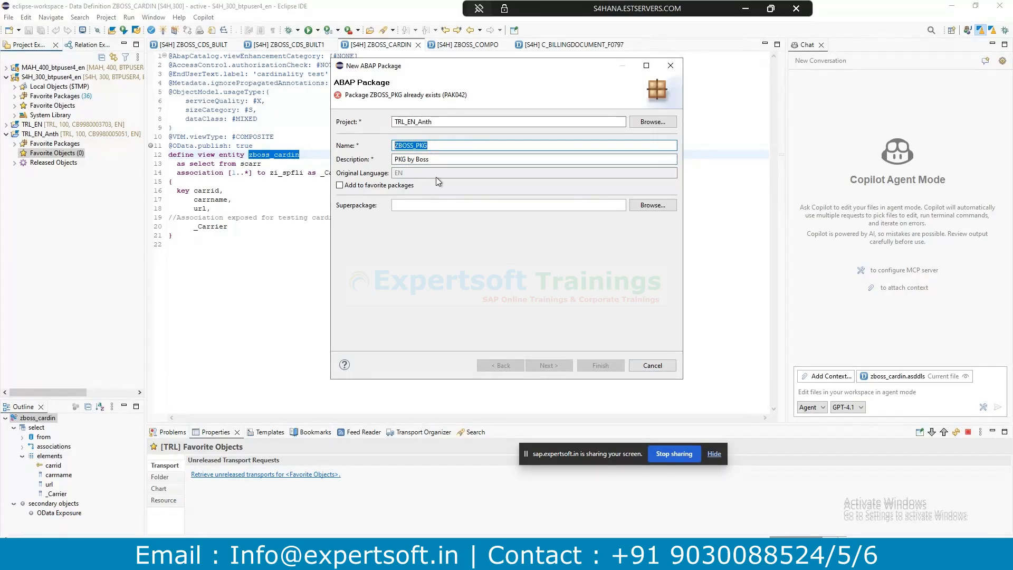
left_click(652, 365)
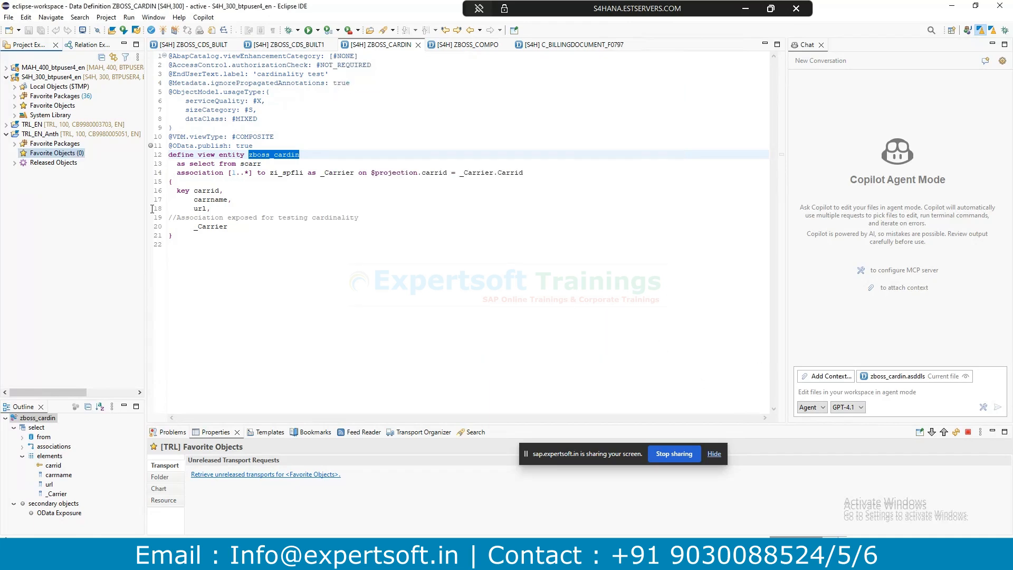
Add ZBOSS_PKG to Favorite Packages and expand it to show Core Data Services and Dictionary.
left_click(42, 144)
right_click(40, 146)
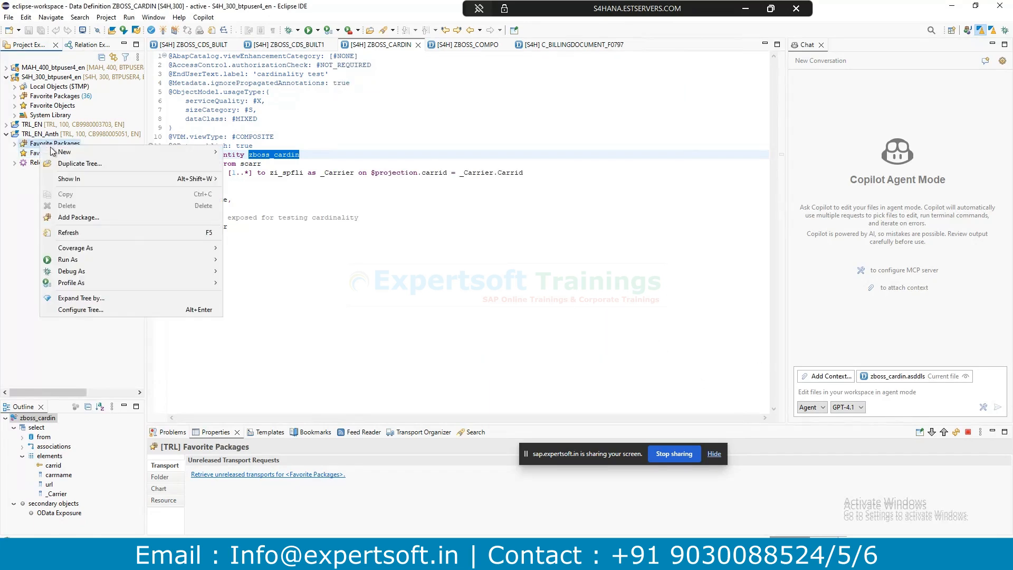
left_click(84, 217)
key("ctrl+v")
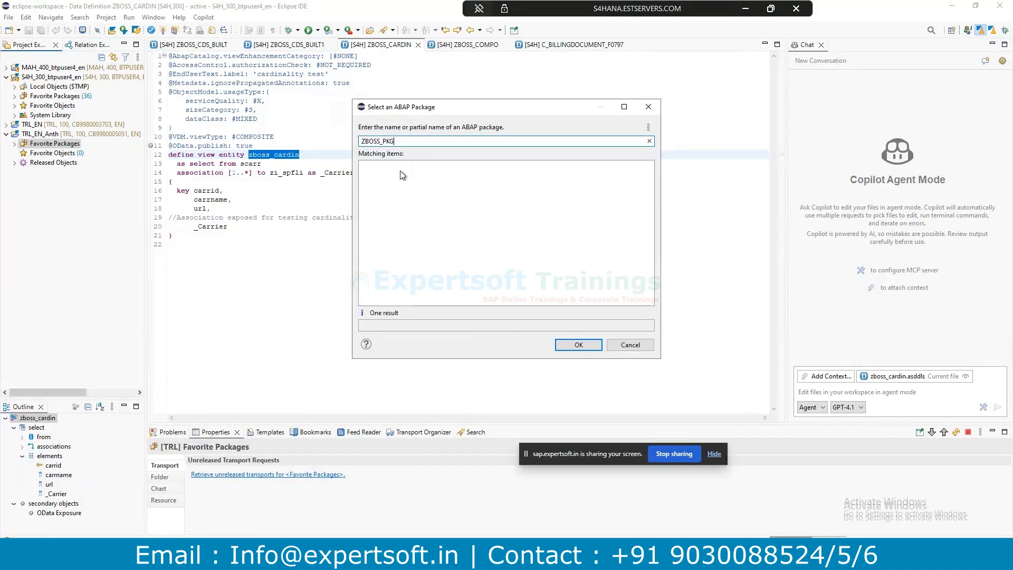
double_click(400, 168)
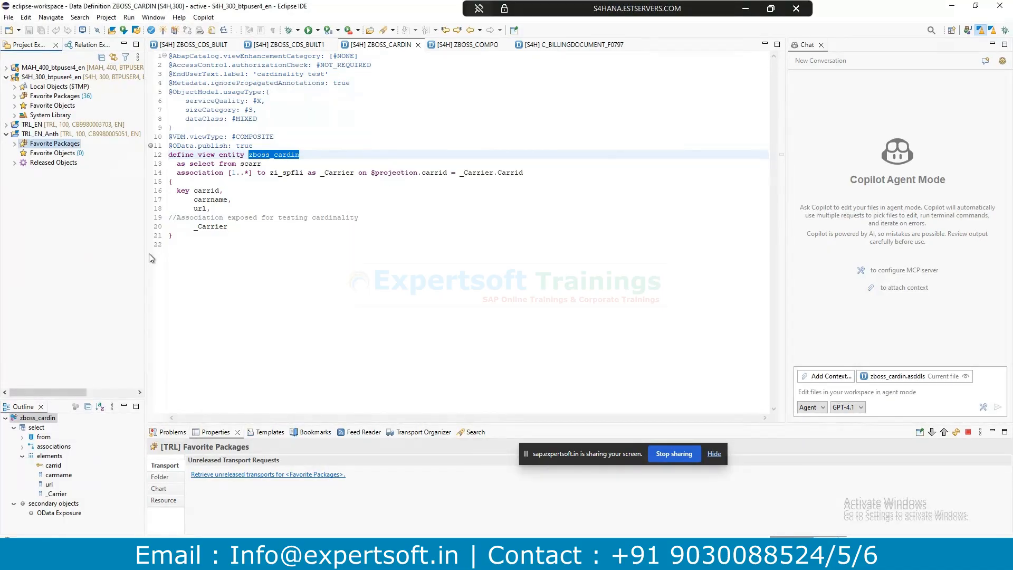
left_click(15, 144)
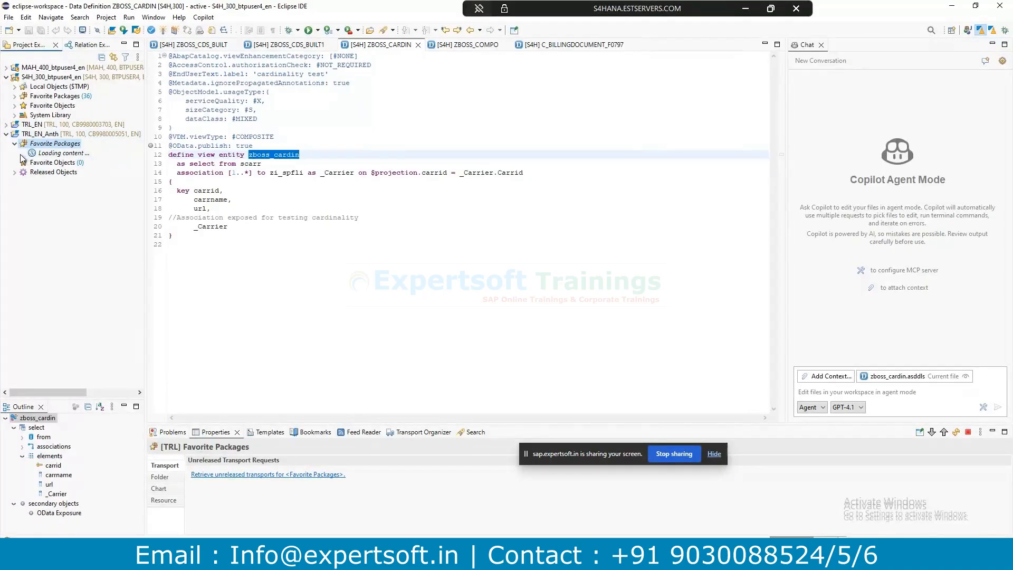
left_click(24, 154)
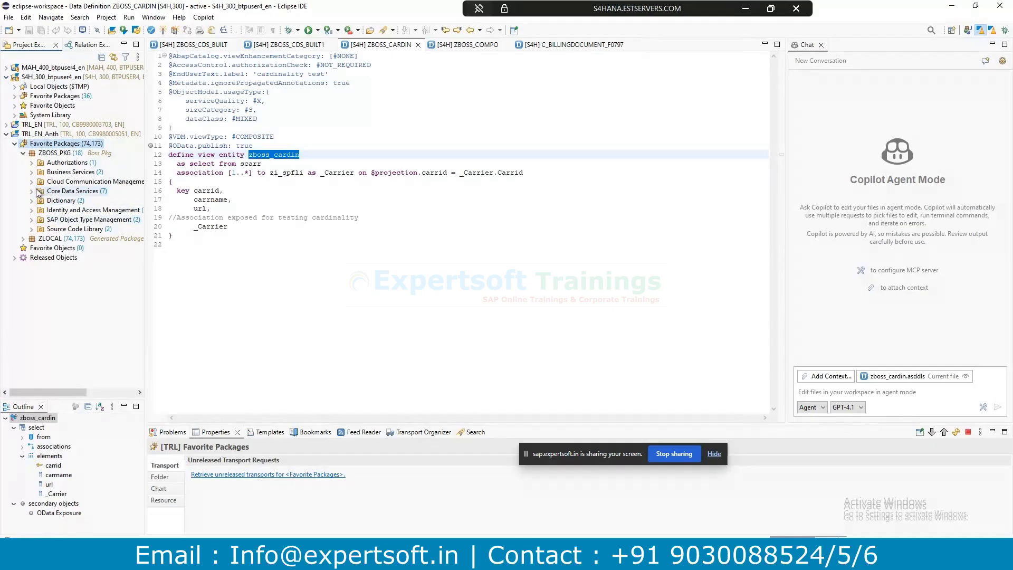
Go via the SAP Business Technology Platform browser tab to PowerPoint slide 13.
left_click(318, 557)
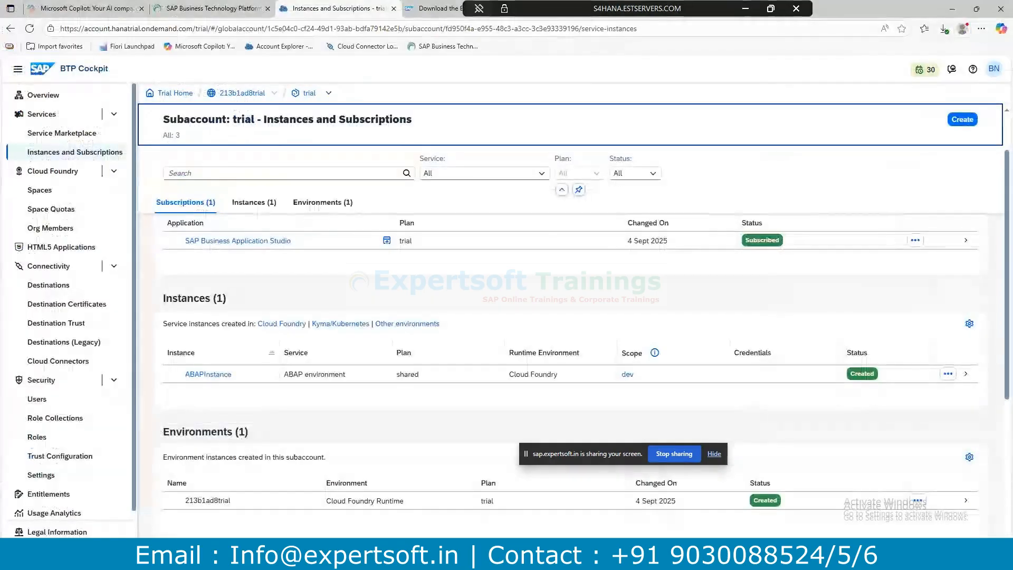
left_click(211, 8)
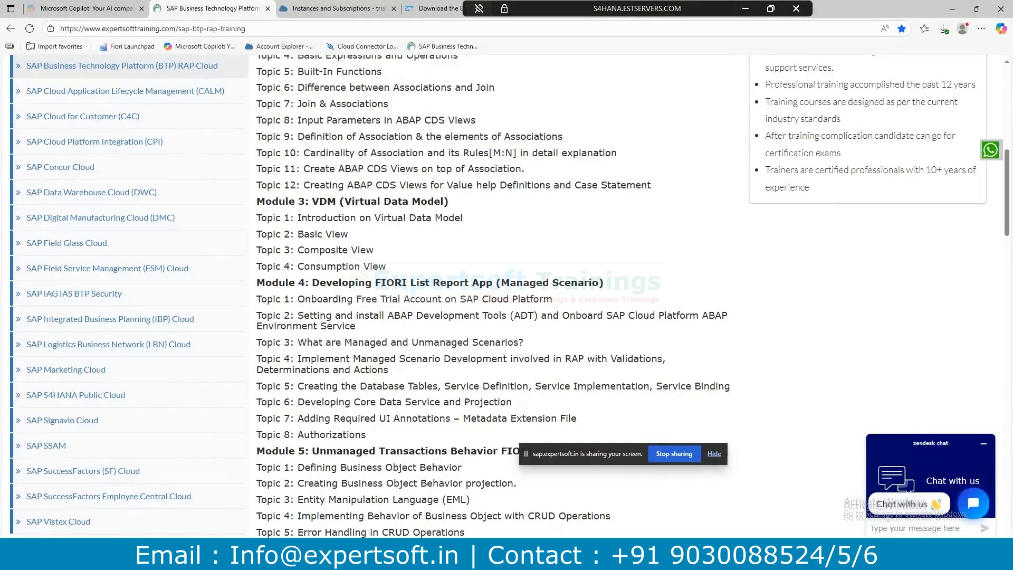
key("alt+Tab")
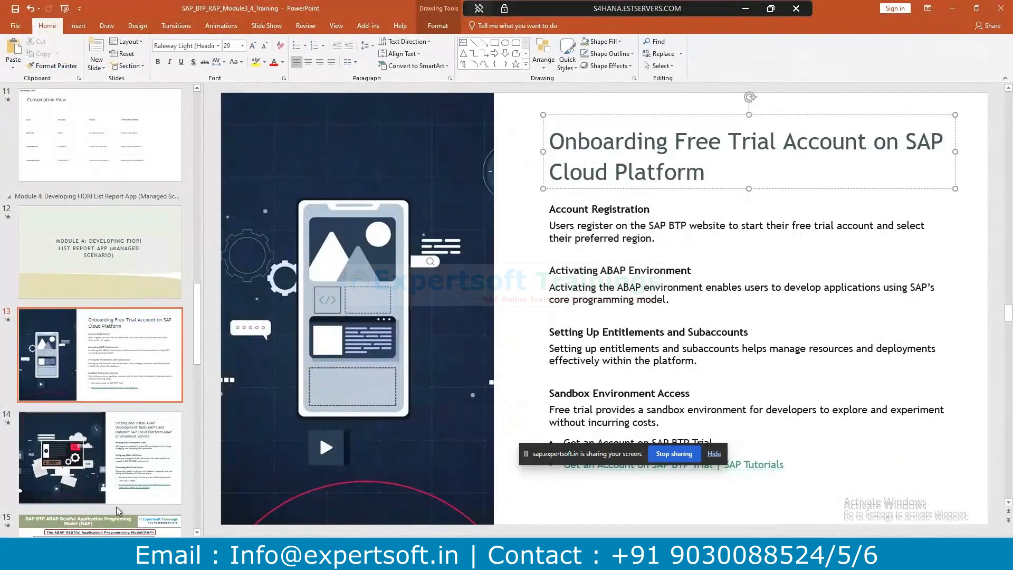